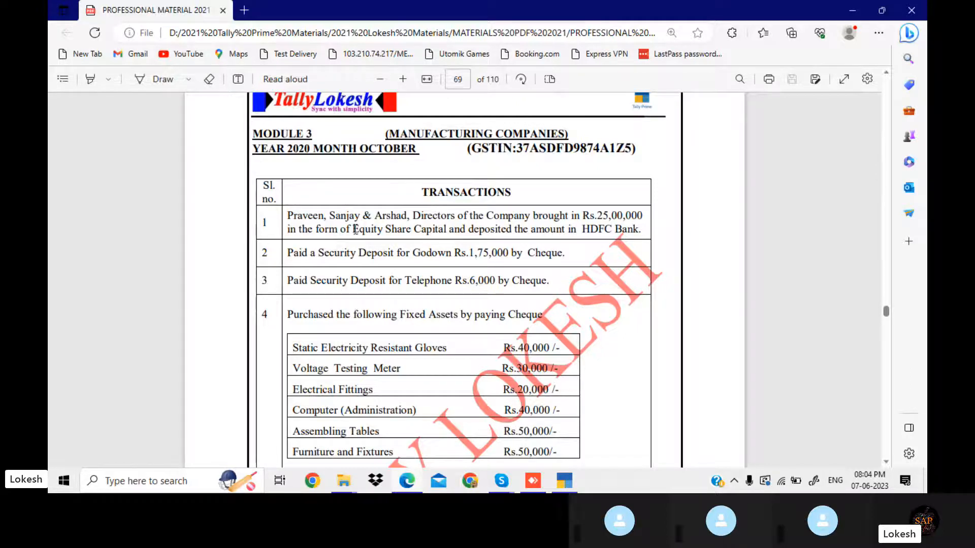
left_click_drag(355, 229, 446, 227)
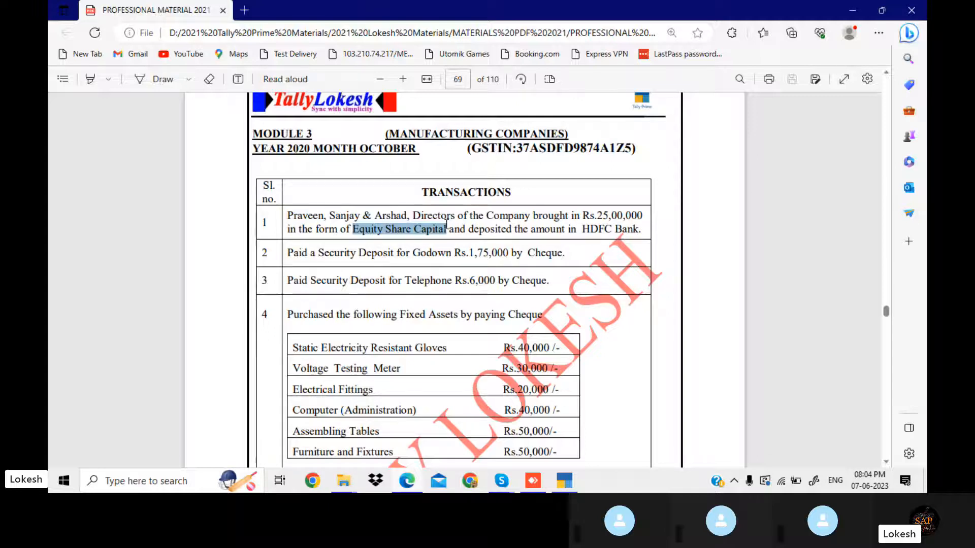
left_click(446, 224)
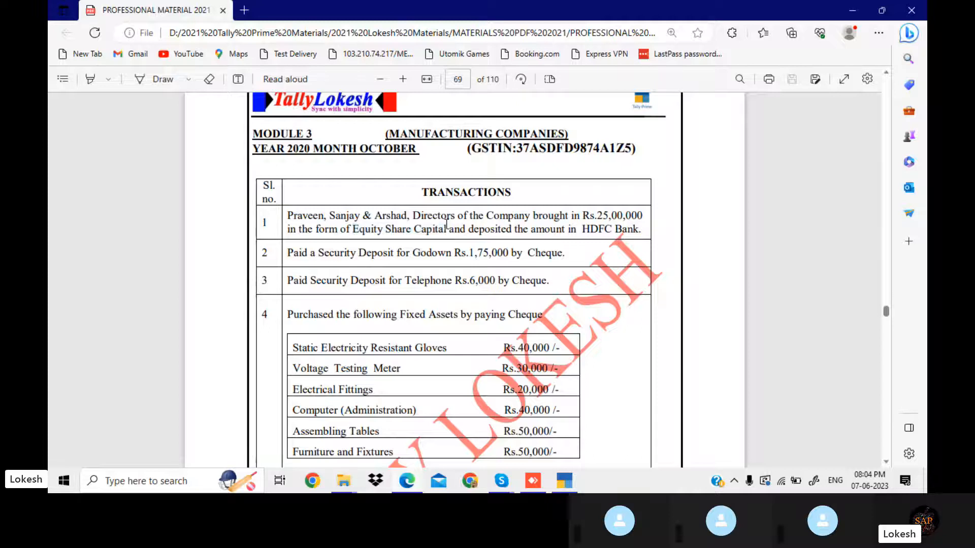
Copy the heading "(MANUFACTURING COMPANIES)" from the PDF, switch to TallyPrime and use it as the name of a new company
left_click_drag(389, 131, 567, 132)
key("ctrl+c")
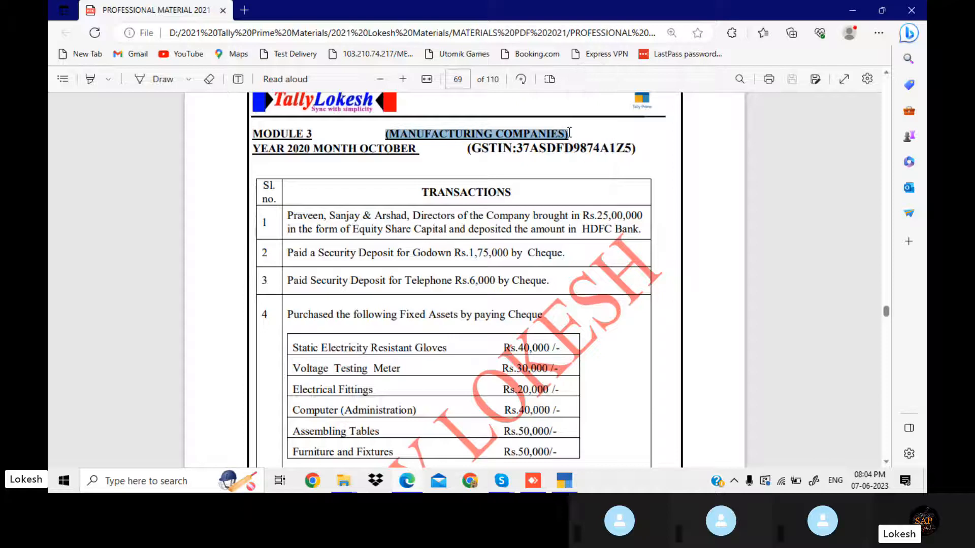
left_click(567, 485)
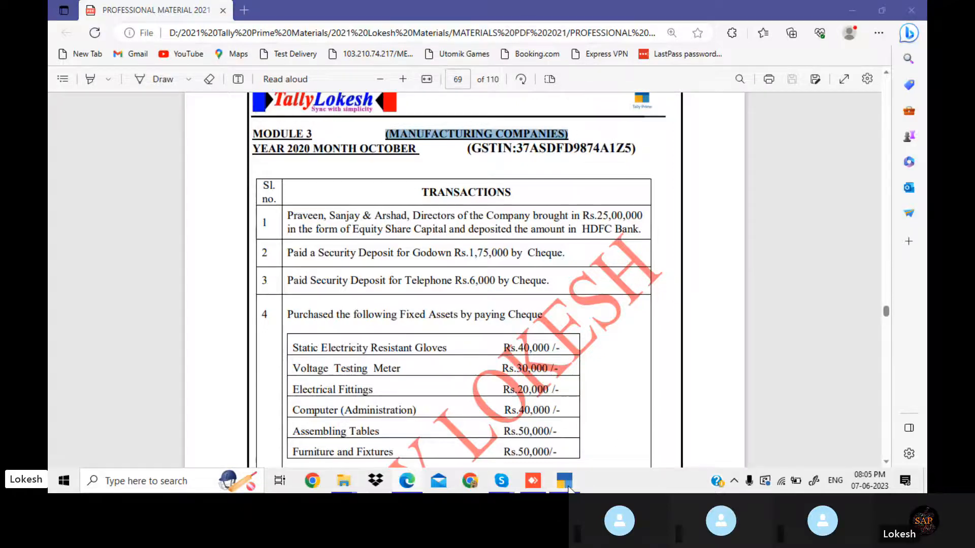
key("Up")
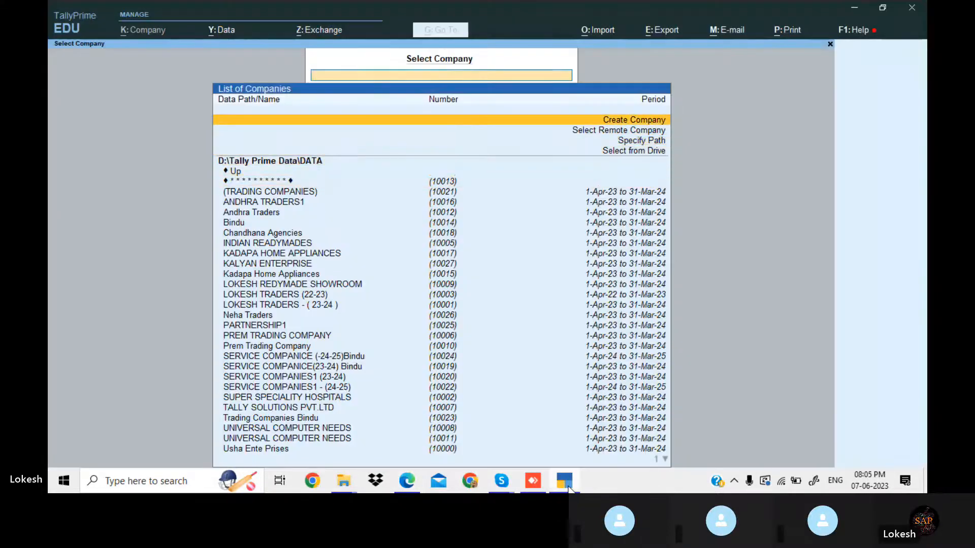
key("Return")
key("ctrl+v")
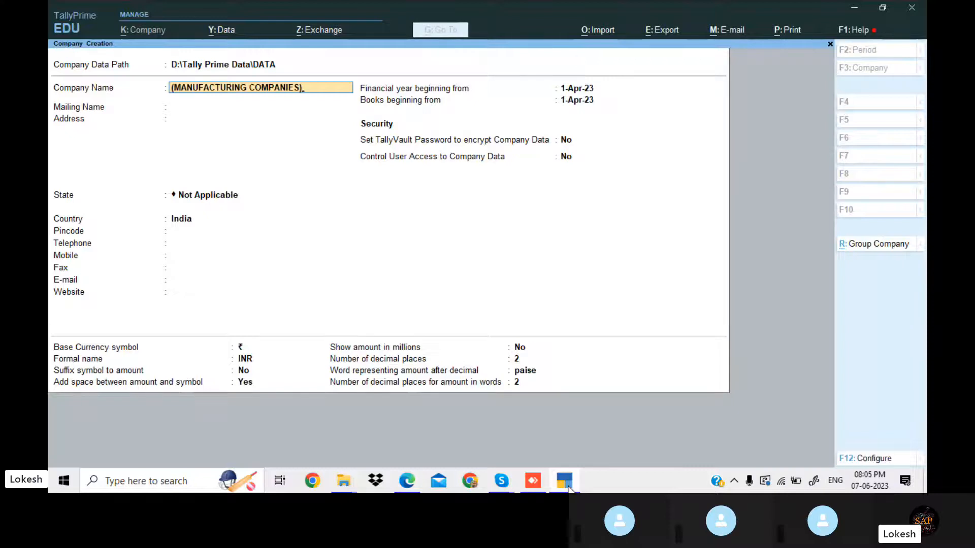
Keep the same mailing name, leave the address blank and set the company's state to Andhra Pradesh
key("Return")
key("Return")
key("Return")
key("Down")
key("Down")
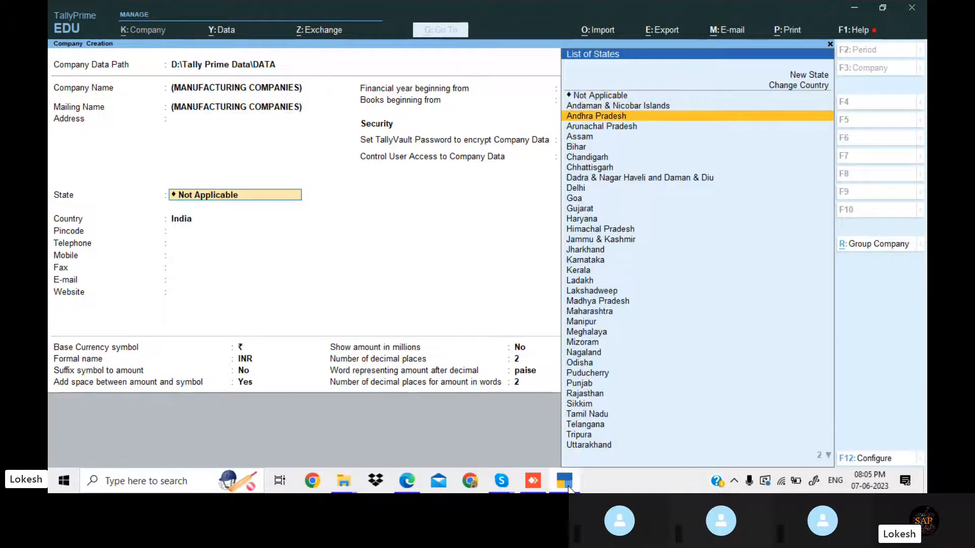
key("Return")
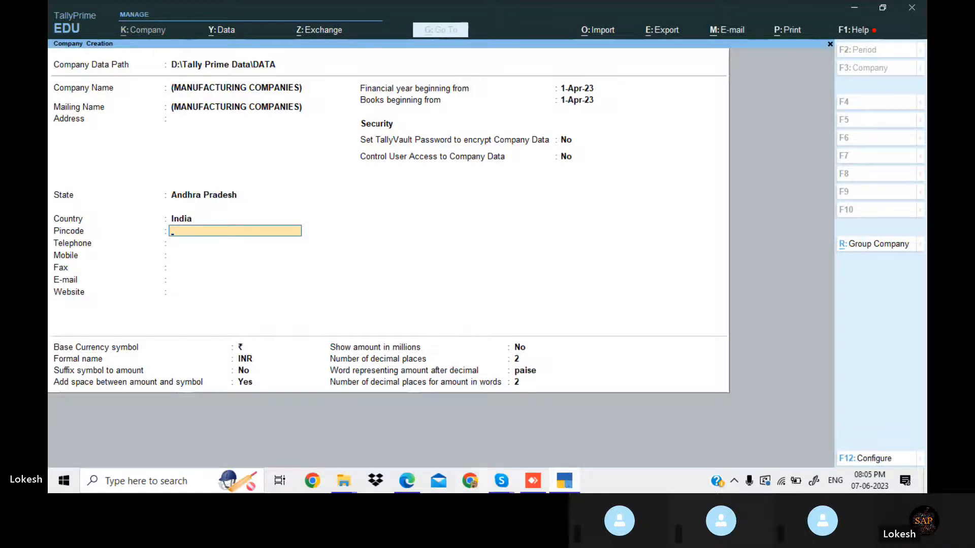
Switch to the PDF and examine the heading area of the Module 3 manufacturing page for company details
left_click(414, 482)
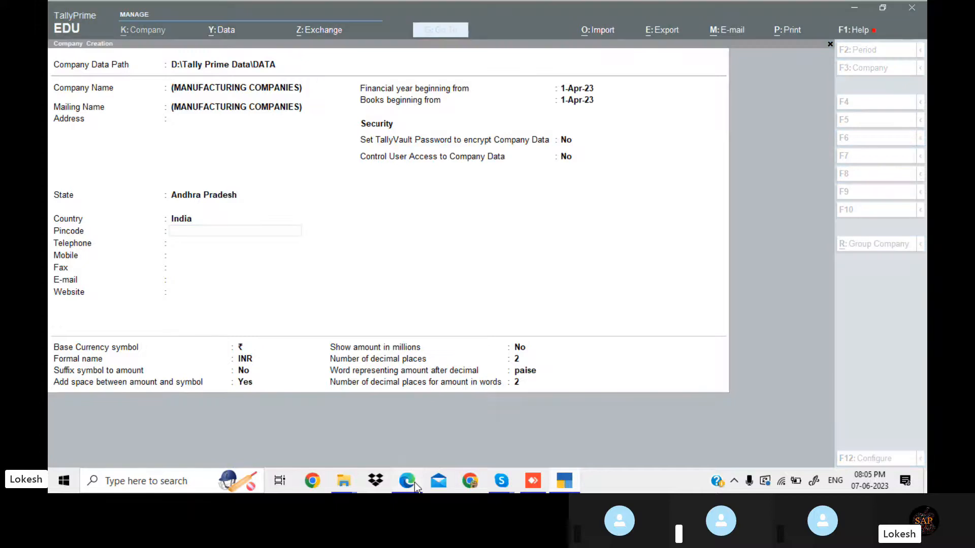
key("Up")
key("Up")
key("Up")
key("Up")
key("Up")
key("Up")
key("Up")
key("Up")
key("Up")
key("Up")
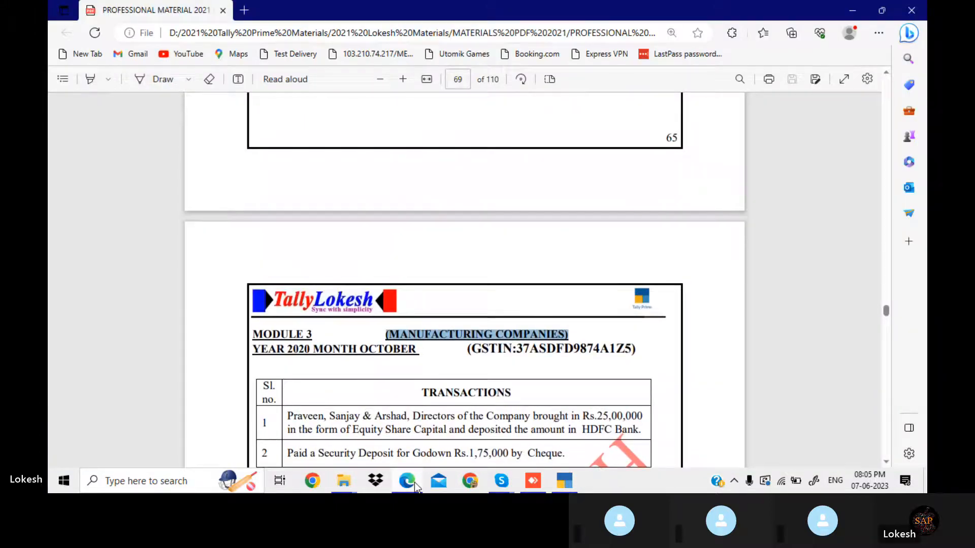
key("Down")
key("Down")
key("Down")
key("Down")
key("Down")
key("Down")
key("Down")
key("Down")
key("Down")
key("Down")
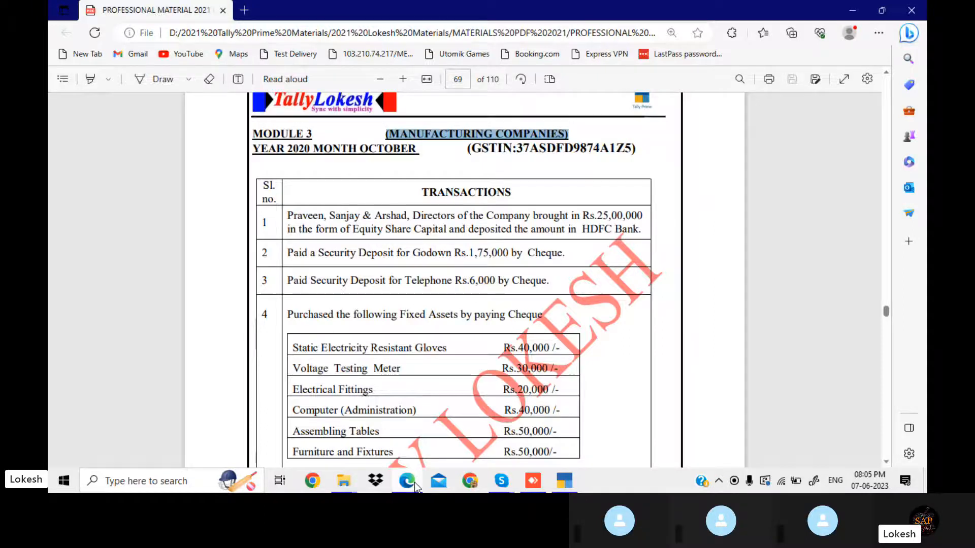
left_click(415, 482)
mouse_move(512, 482)
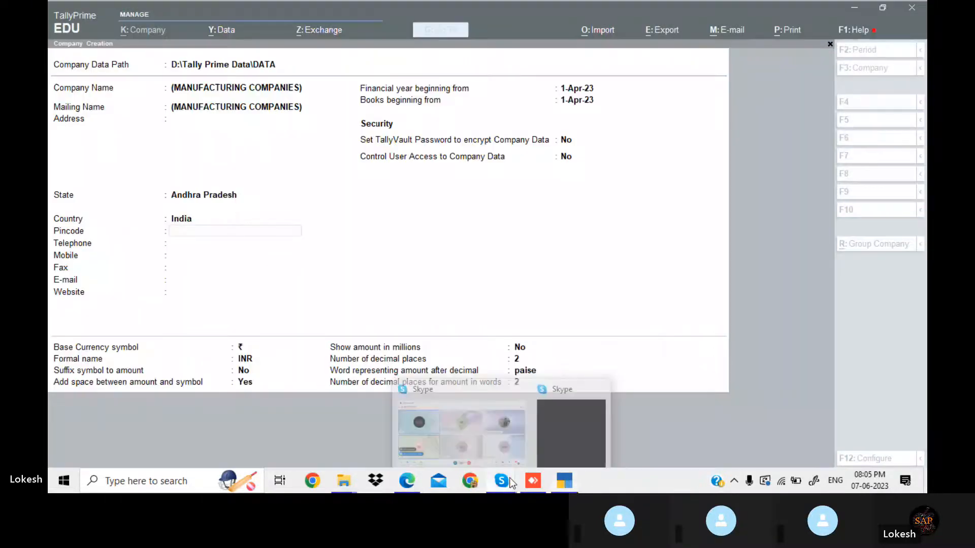
left_click(462, 431)
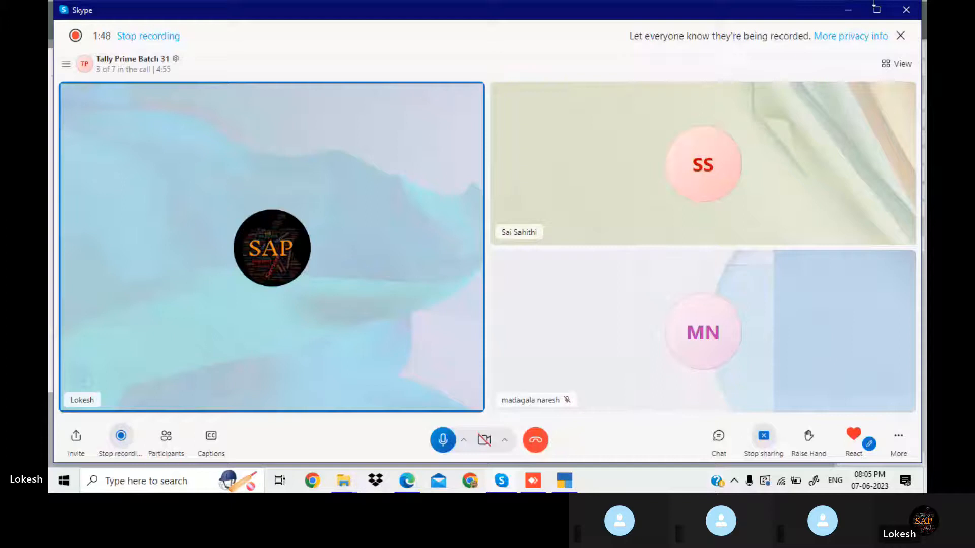
left_click(846, 11)
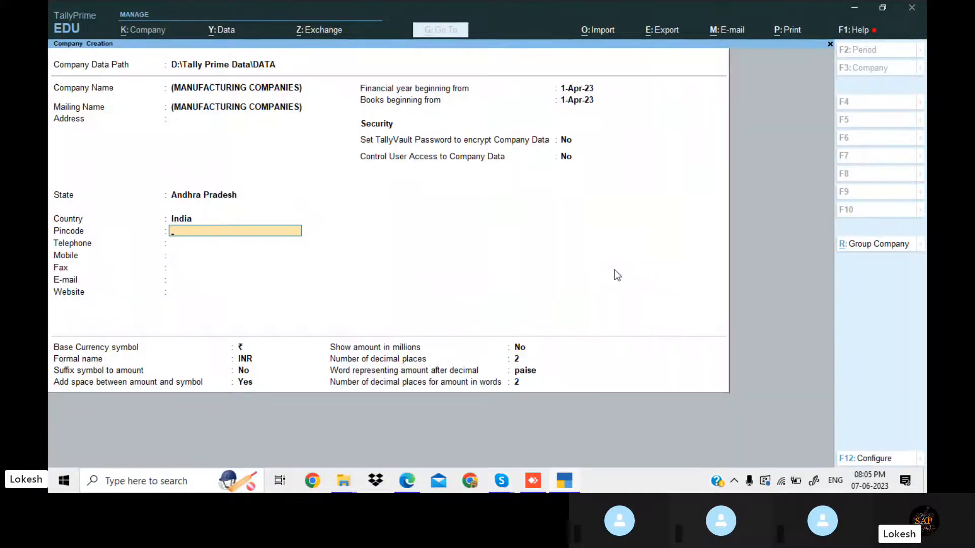
Save the new company in TallyPrime and turn off bill-wise entry in its accounting features
key("ctrl")
key("ctrl+a")
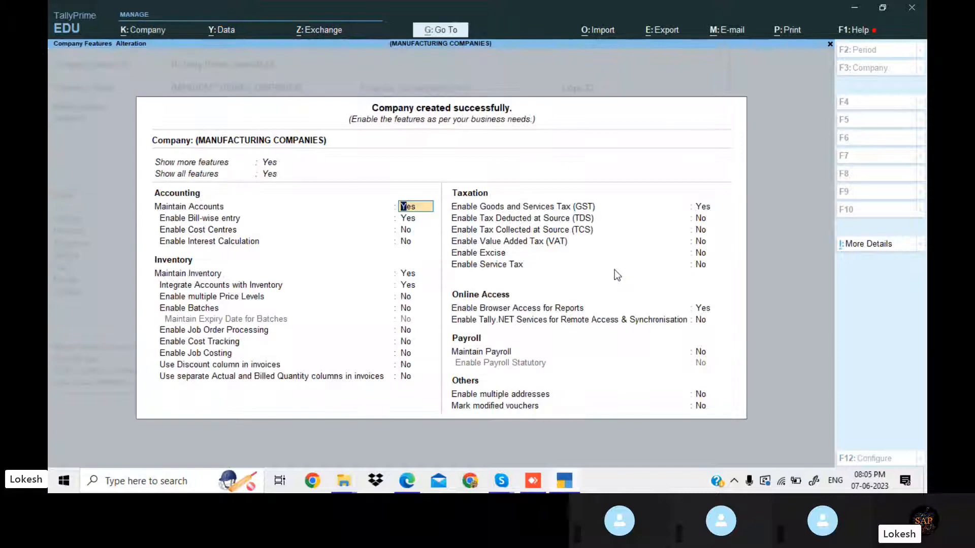
key("Return")
key("n")
key("Return")
key("Return")
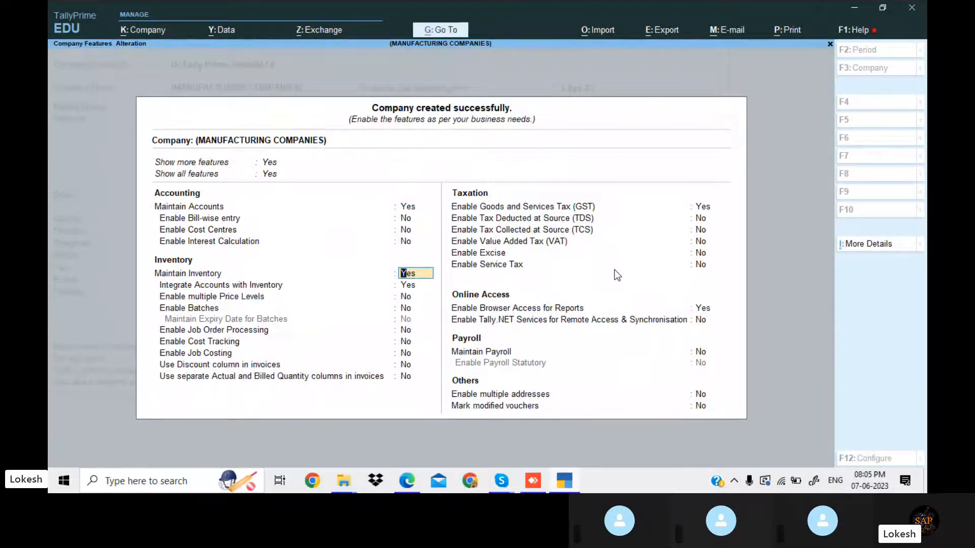
Accept the remaining company features with inventory maintained and GST enabled, and open the company's GST details
key("Return")
key("Return")
key("Return")
key("Return")
key("Return")
key("Return")
key("Return")
key("Return")
key("Return")
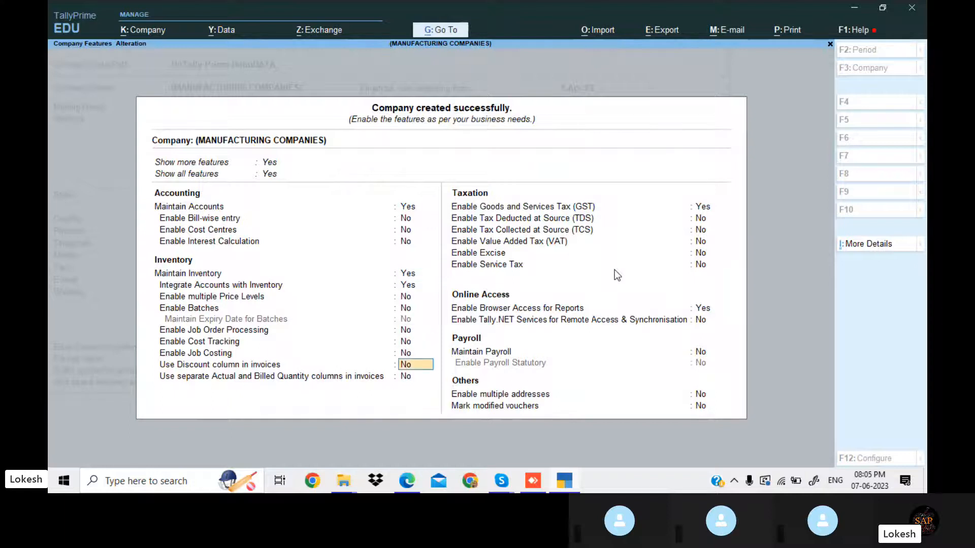
key("Return")
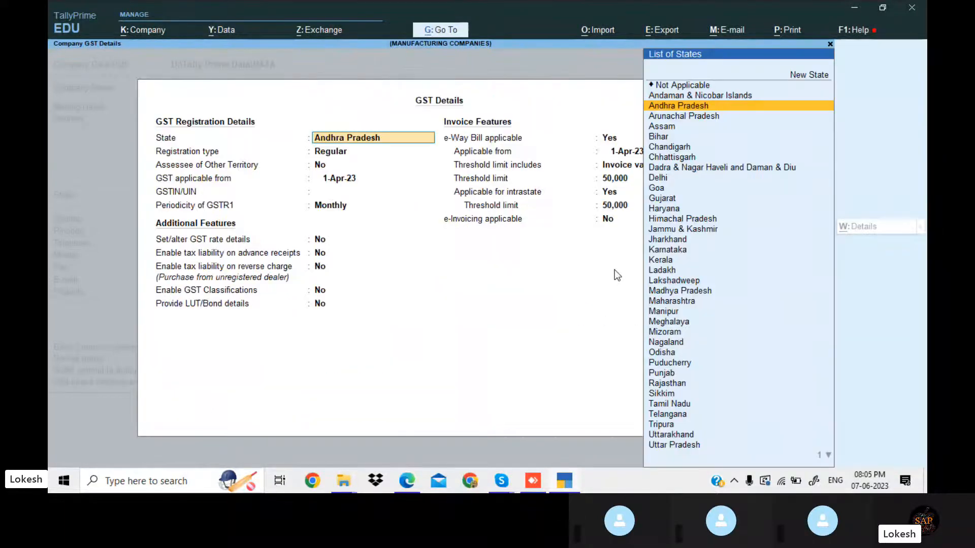
Keep the GST registration as Andhra Pradesh, Regular, from 1-Apr-23, add the GSTIN copied from the PDF, and save the GST details and company features
key("Return")
key("Return")
key("Return")
key("Return")
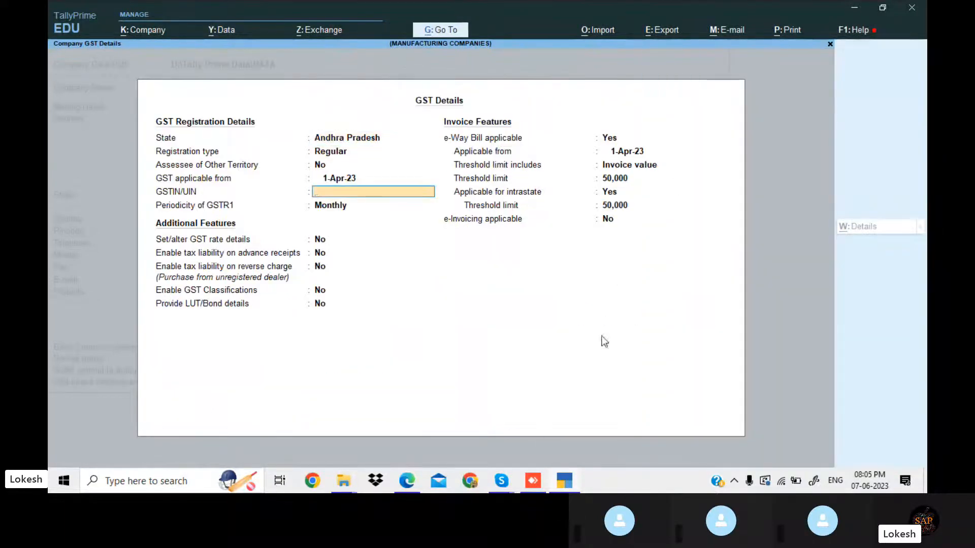
left_click(566, 480)
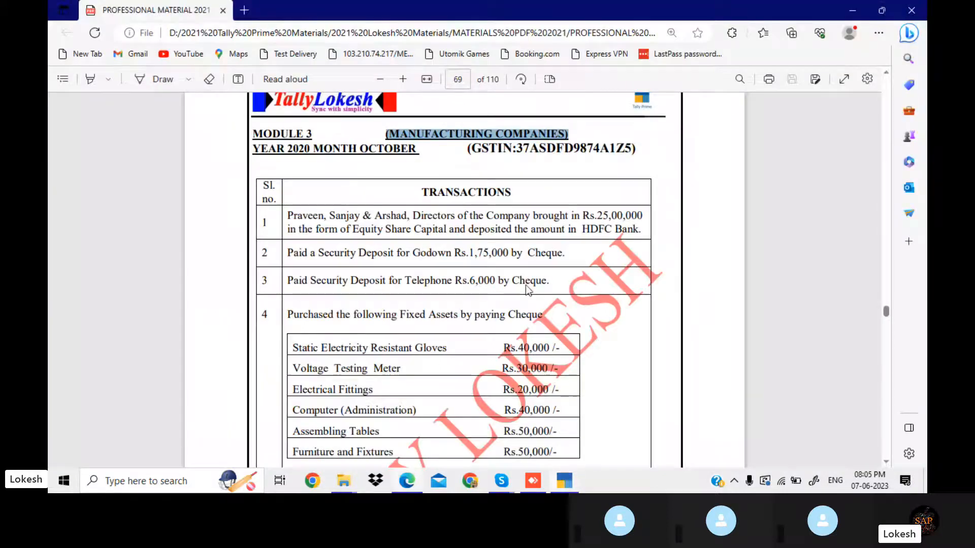
left_click_drag(516, 149, 632, 142)
key("ctrl+c")
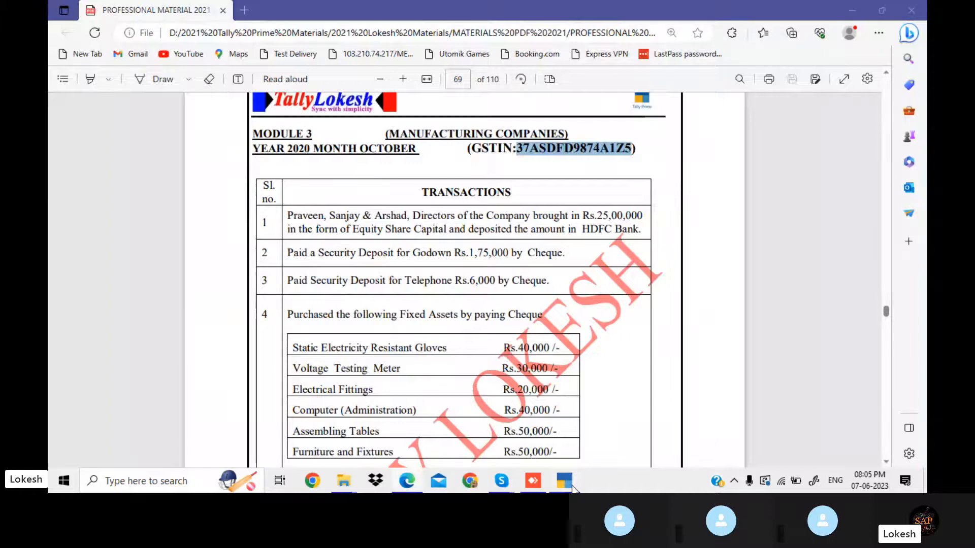
left_click(565, 481)
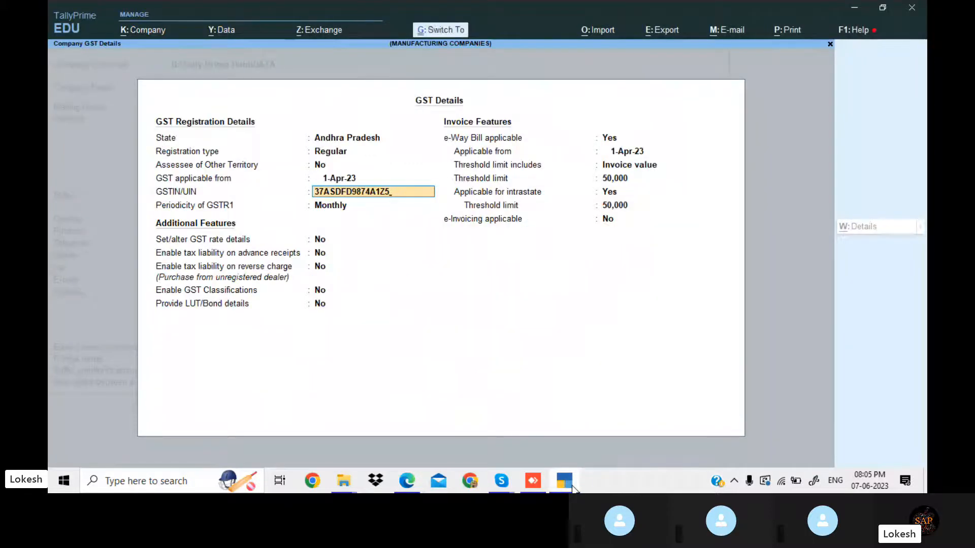
key("ctrl+a")
key("ctrl+a")
Open voucher entry for the new company and choose the Receipt voucher type
key("Down")
key("Down")
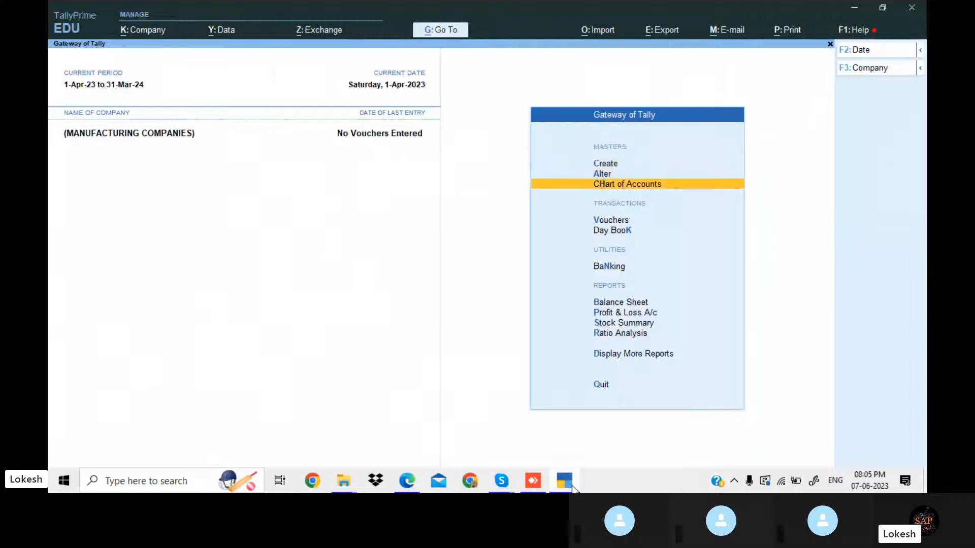
key("Down")
key("Return")
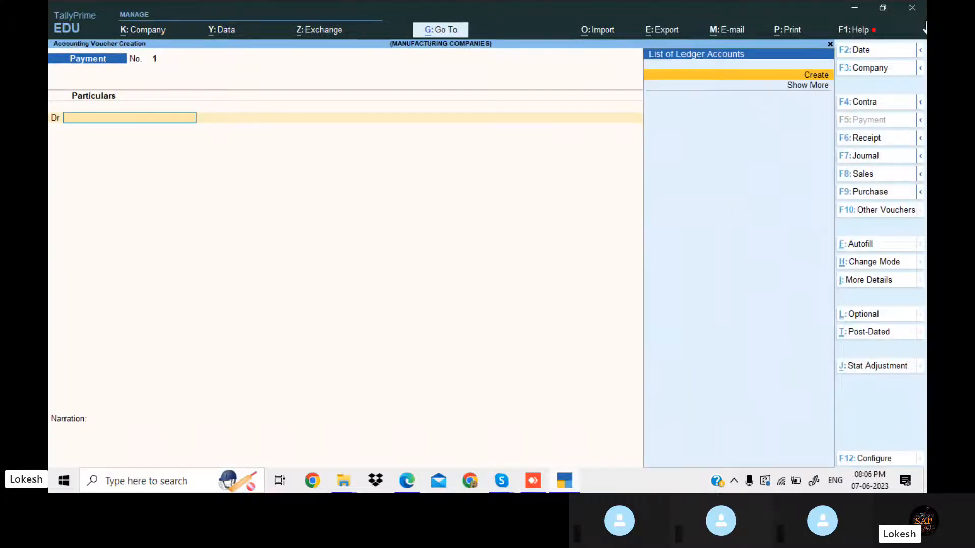
left_click(866, 142)
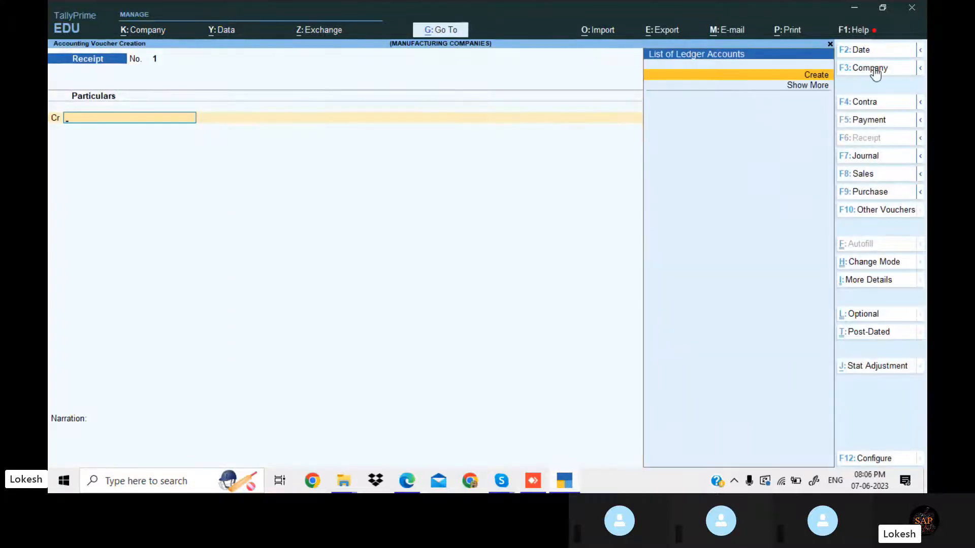
Check the transaction month in the PDF and set the receipt voucher's date to 1-Oct-23
left_click(870, 51)
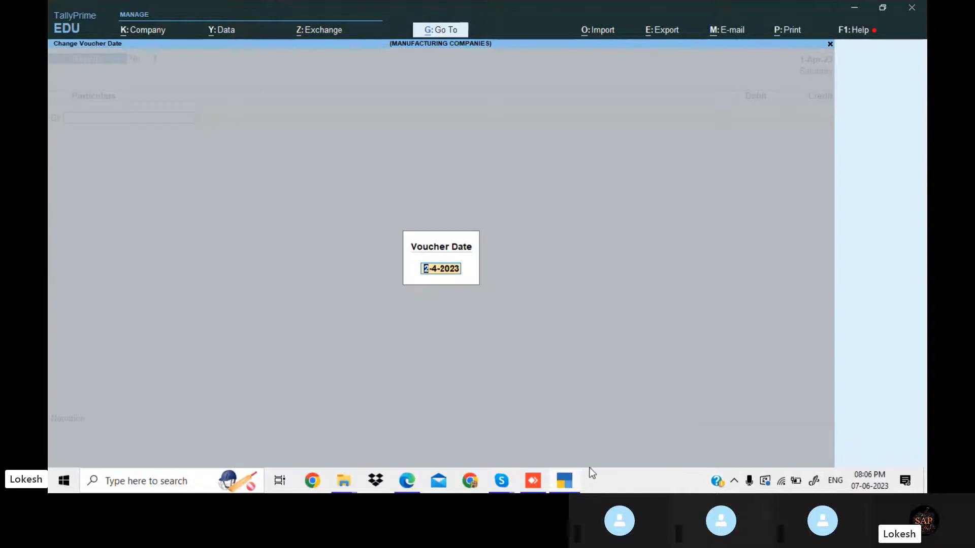
left_click(561, 490)
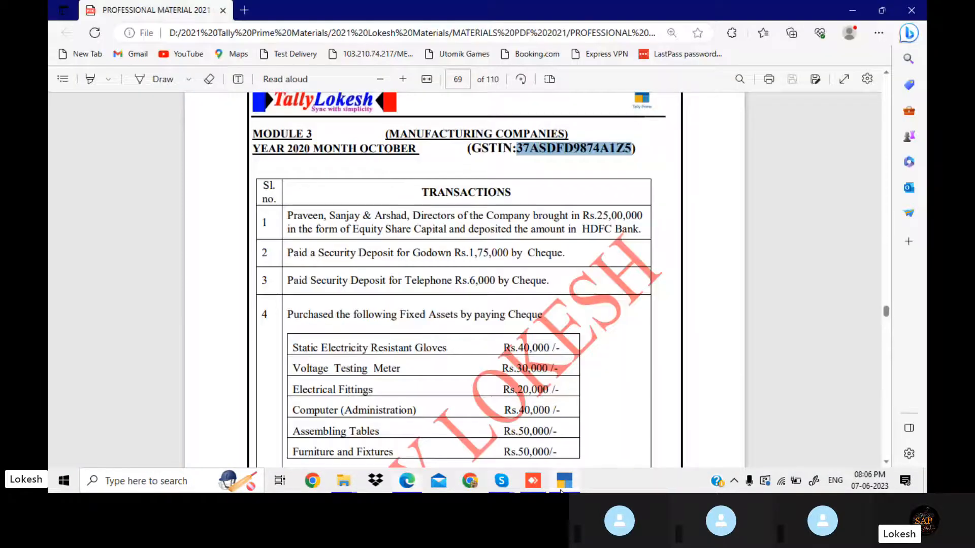
left_click(563, 481)
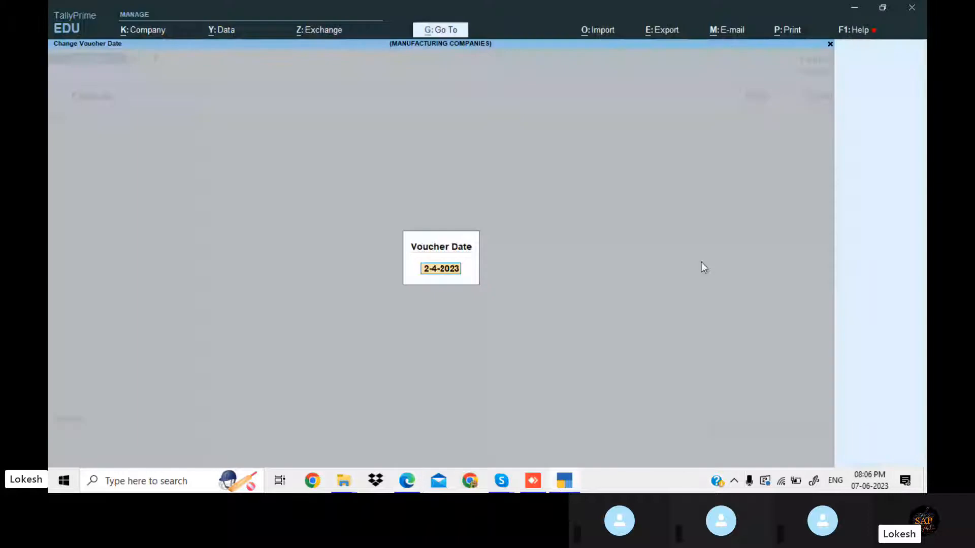
type("1-10")
key("Return")
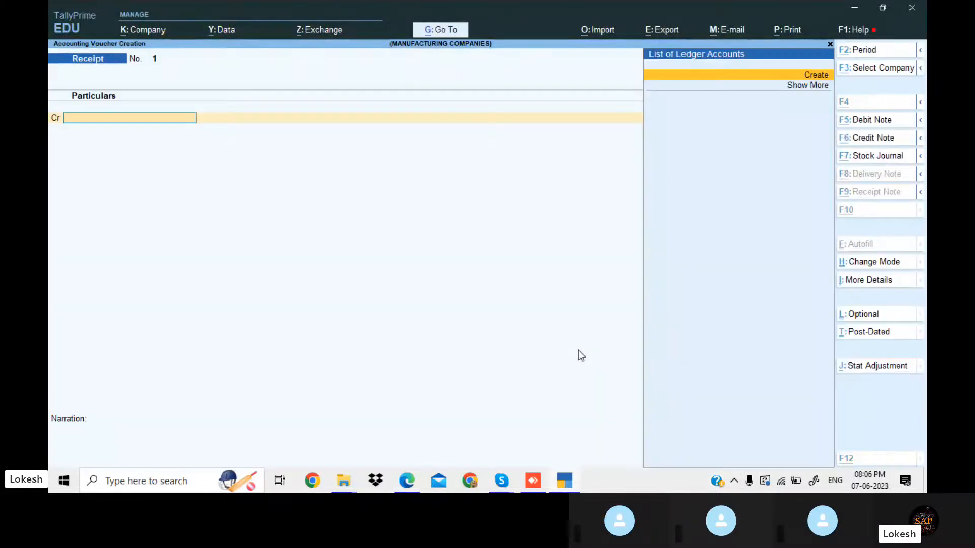
Create the ledger "Equity Share Capital", copied from the PDF, under Capital Account and use it as the receipt's credit entry
key("alt+c")
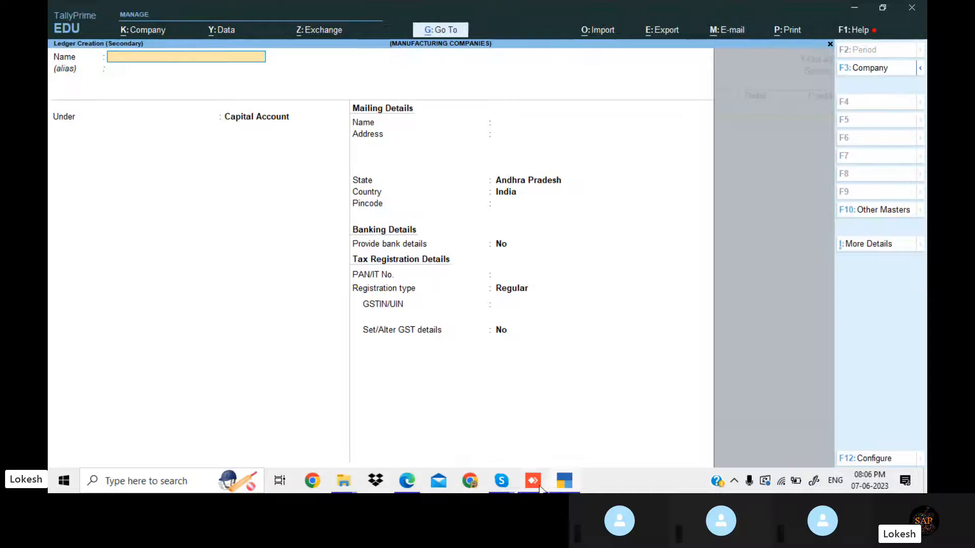
left_click(567, 487)
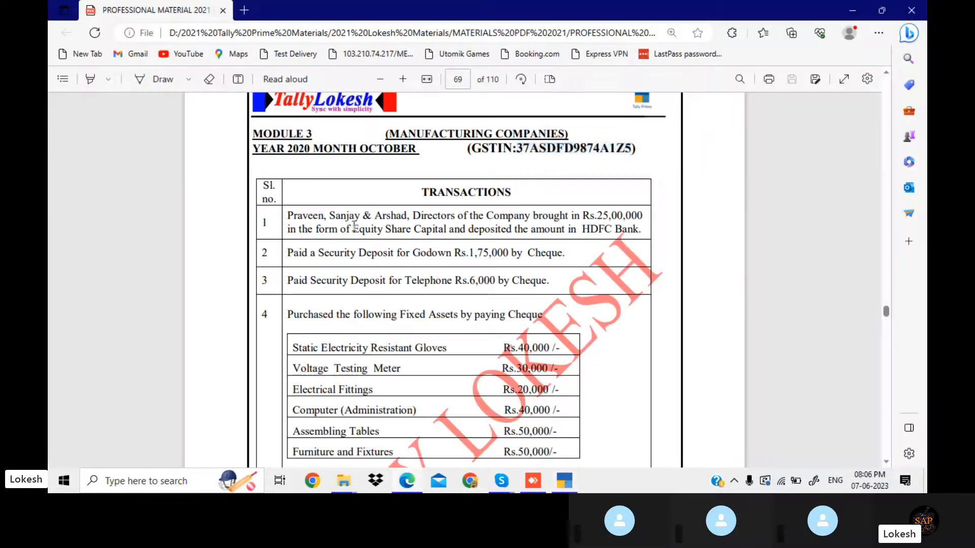
left_click_drag(353, 229, 447, 228)
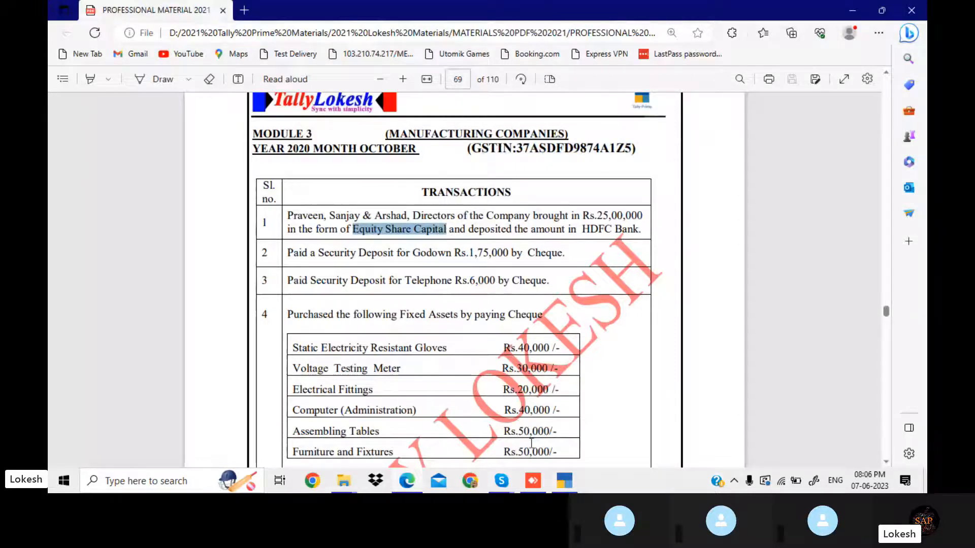
left_click(564, 482)
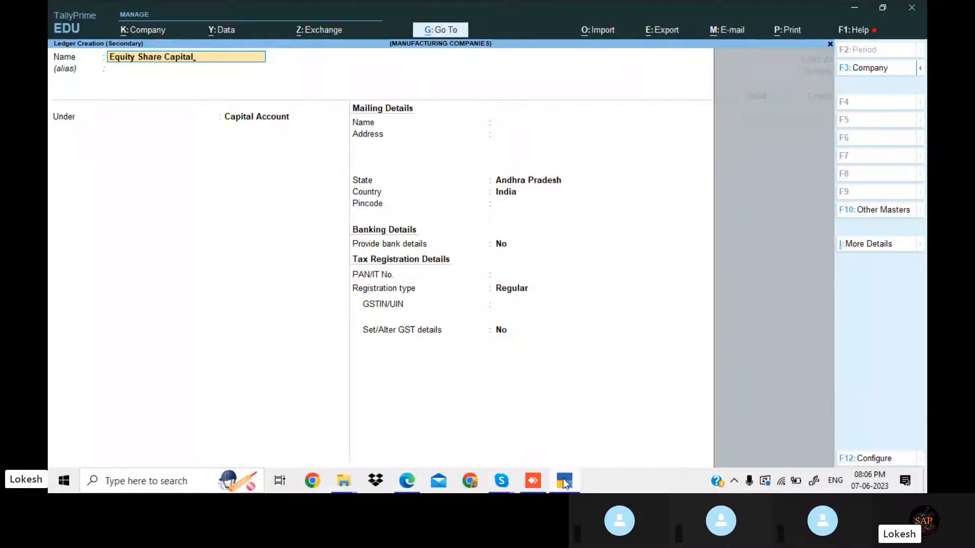
key("Return")
key("Return")
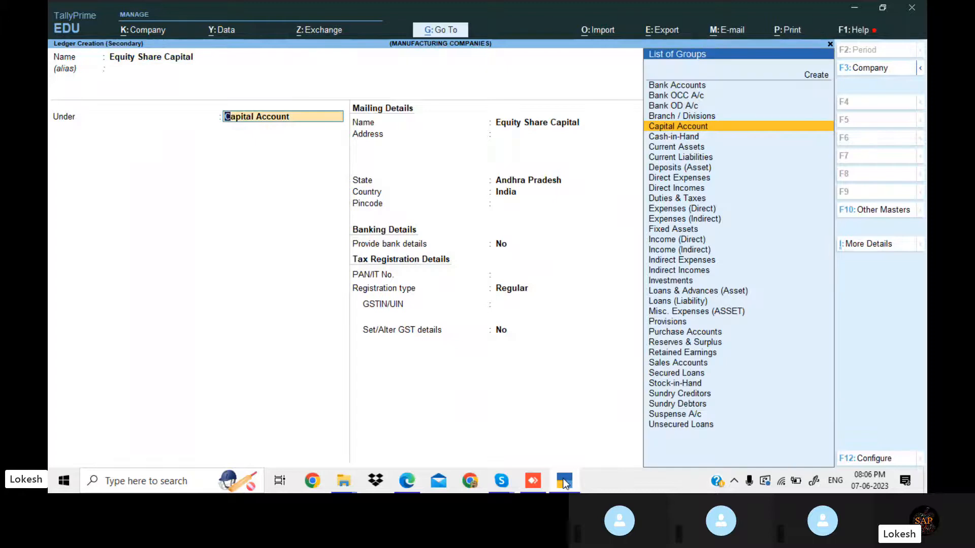
key("Return")
key("ctrl+a")
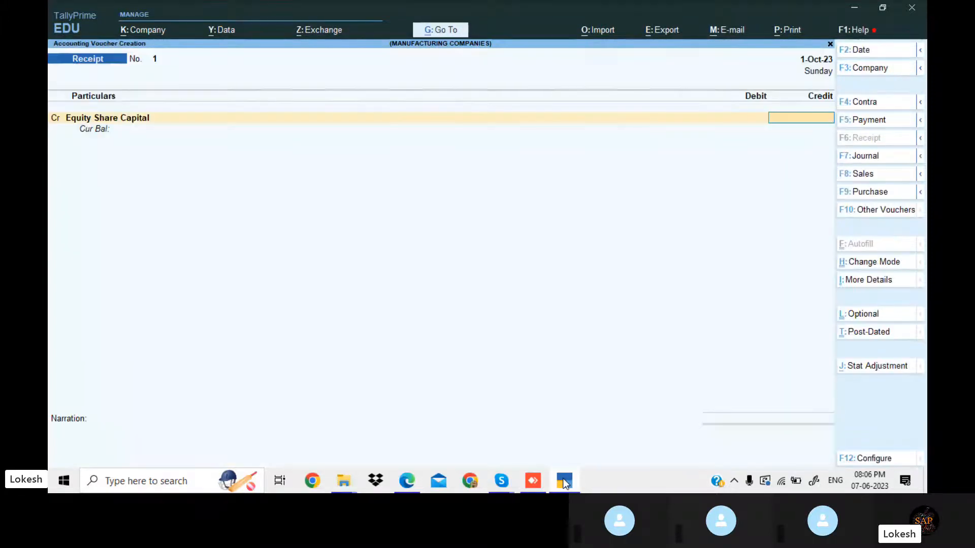
Check the share capital amount in the PDF and credit Equity Share Capital with 25,00,000 in the receipt voucher
left_click(565, 484)
left_click(566, 484)
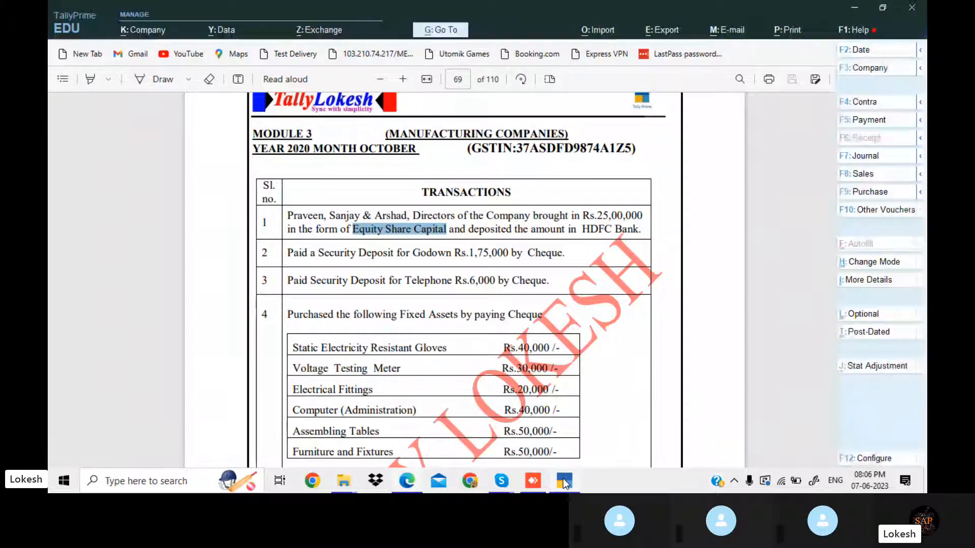
type("2500000")
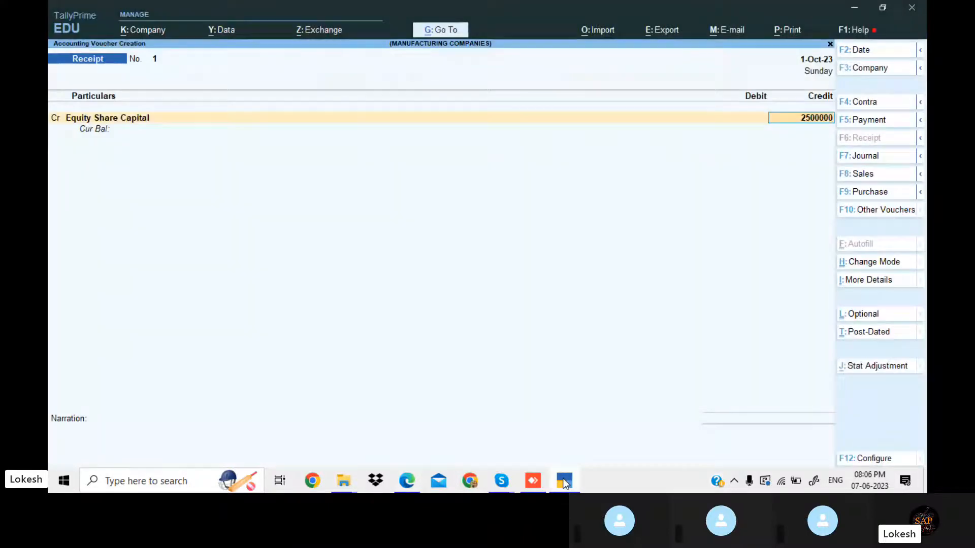
key("Return")
Create the ledger "HDFC Bank", named from the PDF, under Bank Accounts as the debit entry for 25,00,000, and save the receipt
key("alt+c")
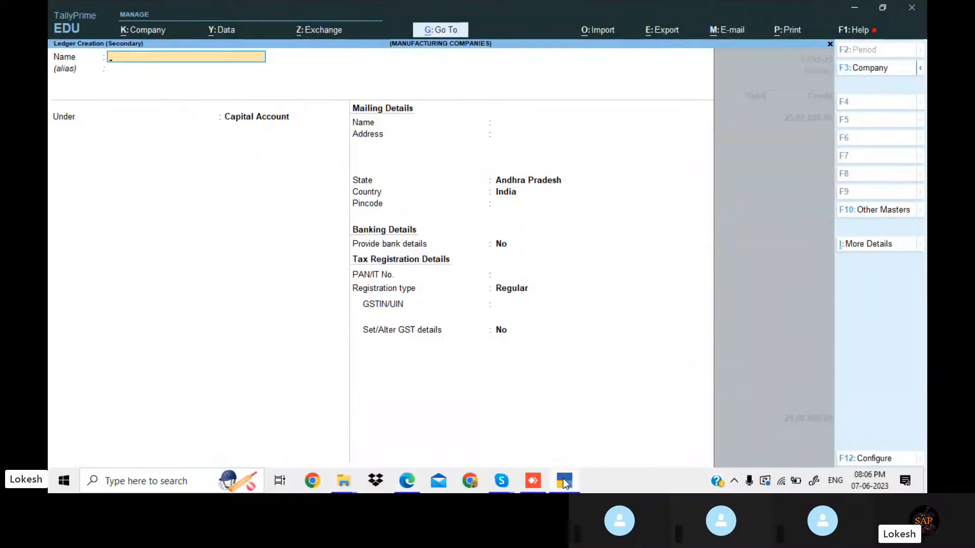
left_click(565, 484)
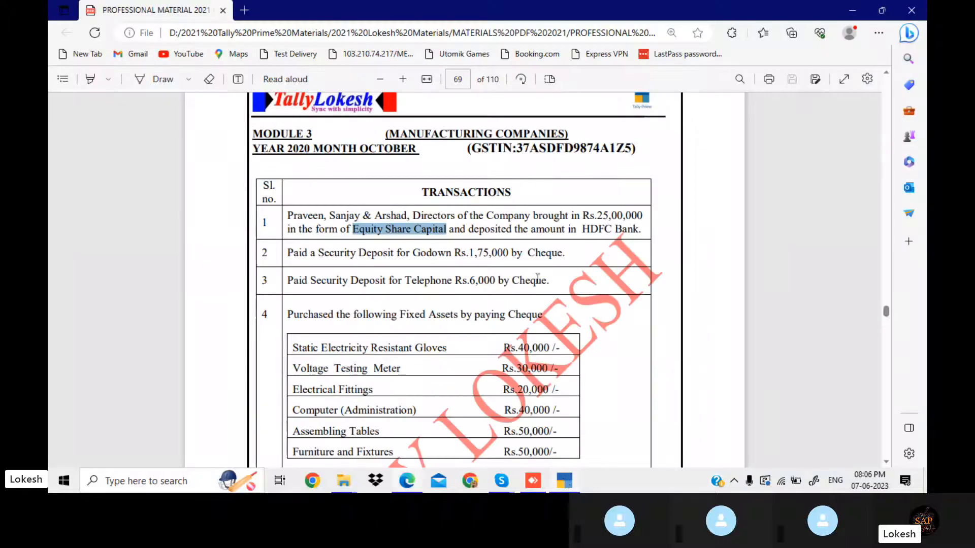
left_click_drag(582, 229, 640, 229)
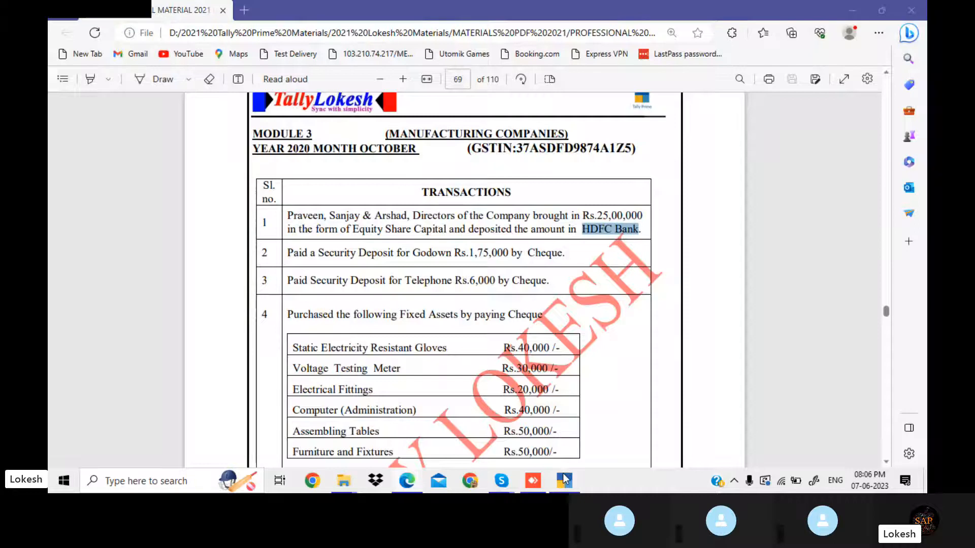
left_click(565, 480)
key("Return")
type("Ba")
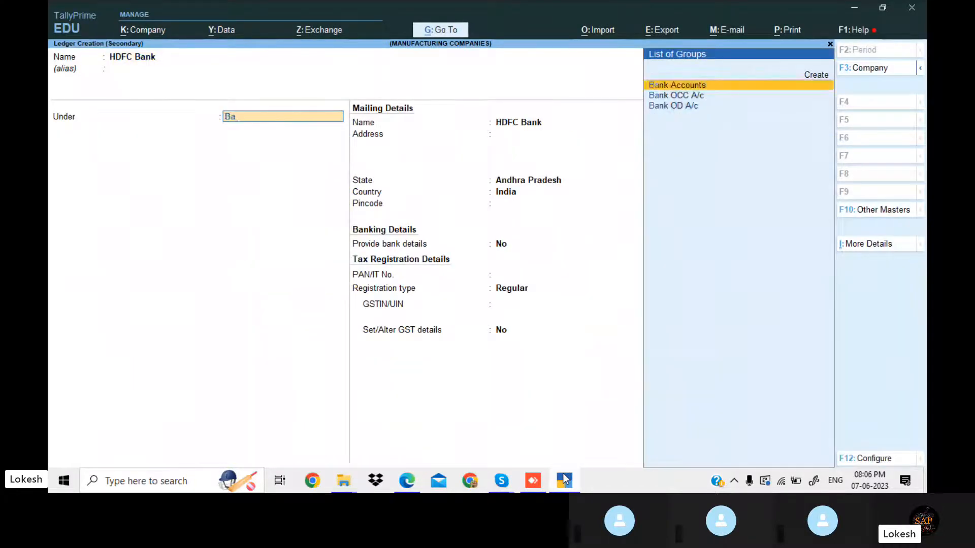
key("Return")
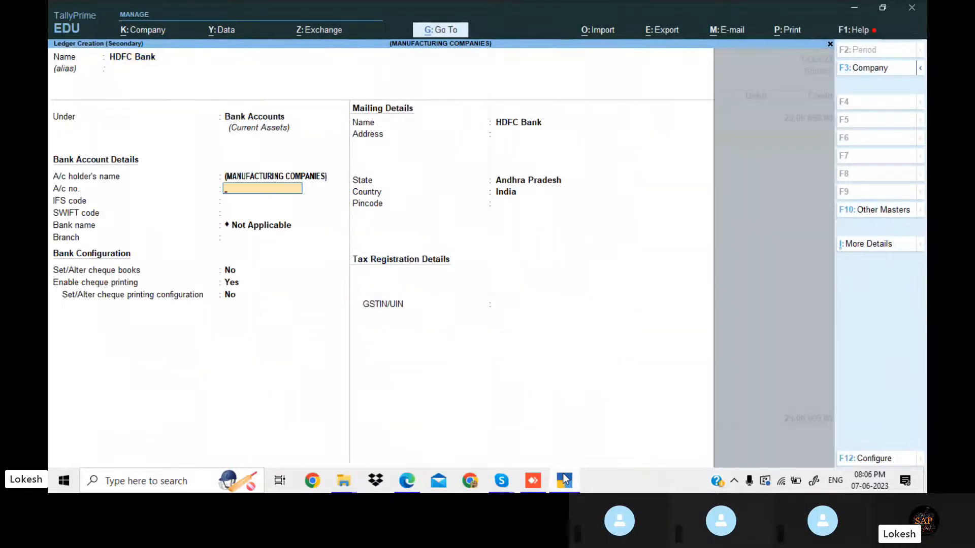
key("alt")
key("ctrl+a")
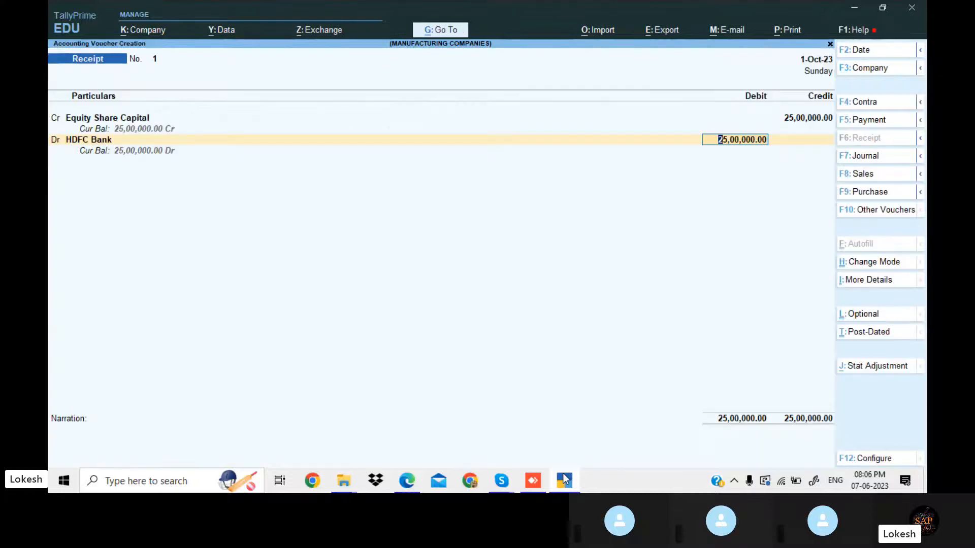
key("ctrl+a")
key("Escape")
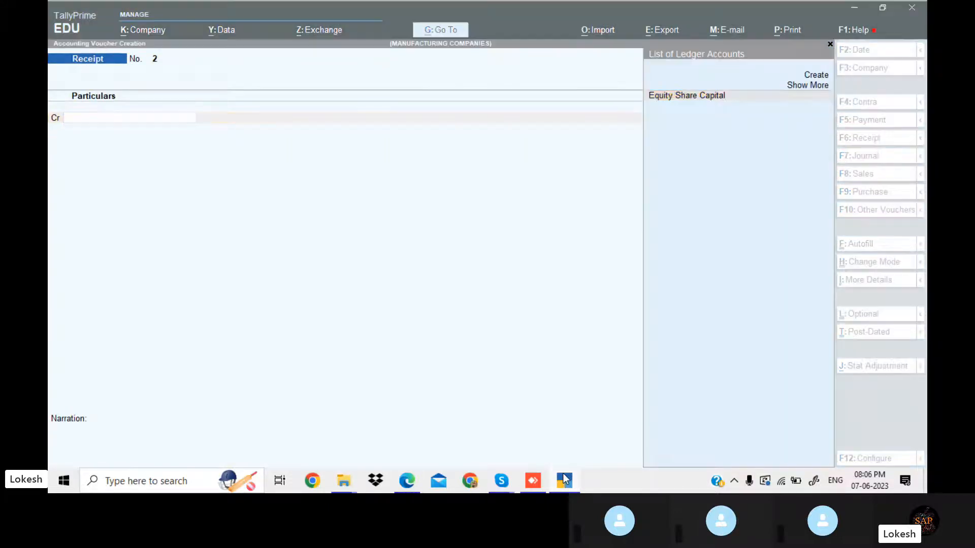
Start a payment voucher for the PDF's second transaction and create its debit ledger "Sd Godown" under Deposits (Asset)
left_click(565, 479)
left_click(565, 479)
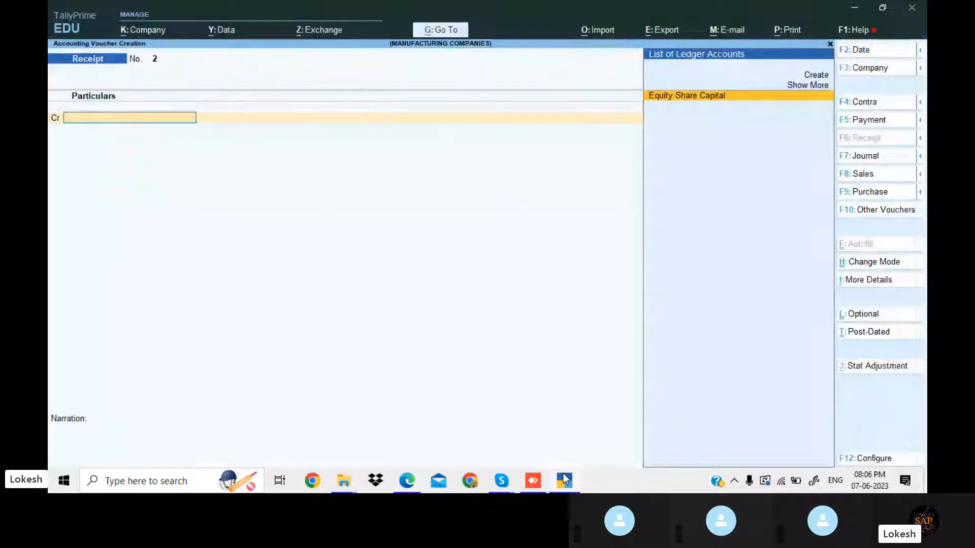
left_click(885, 121)
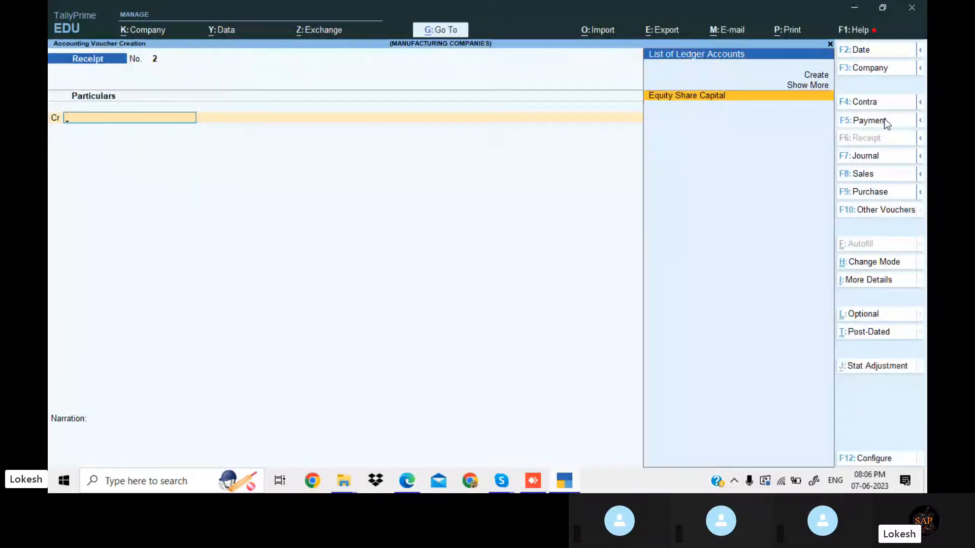
key("alt+c")
type("Sd")
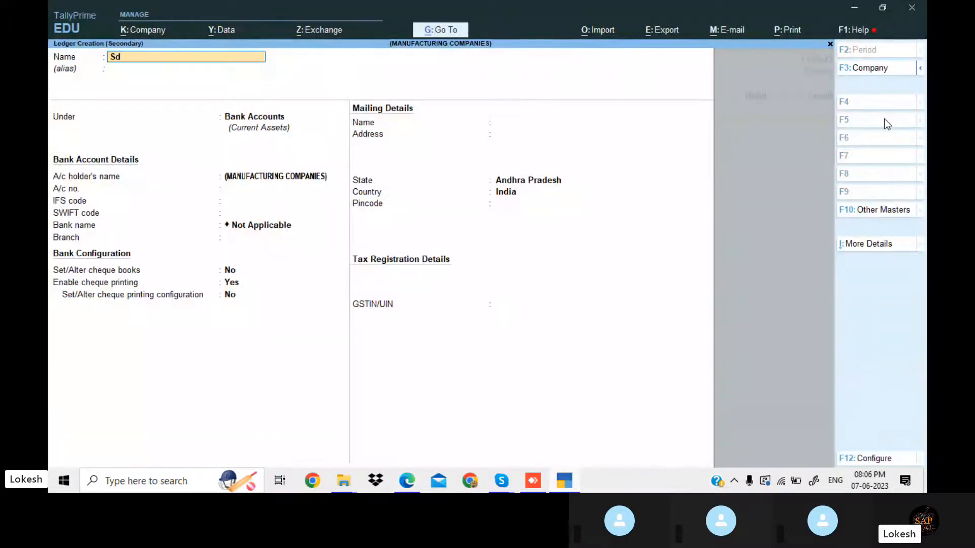
type(" Godown")
key("Return")
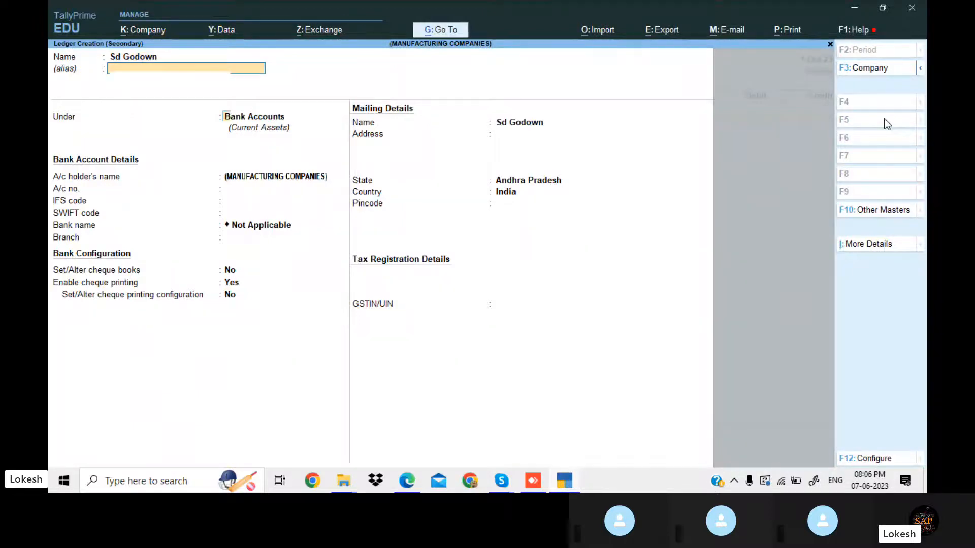
key("Return")
type("De")
key("Return")
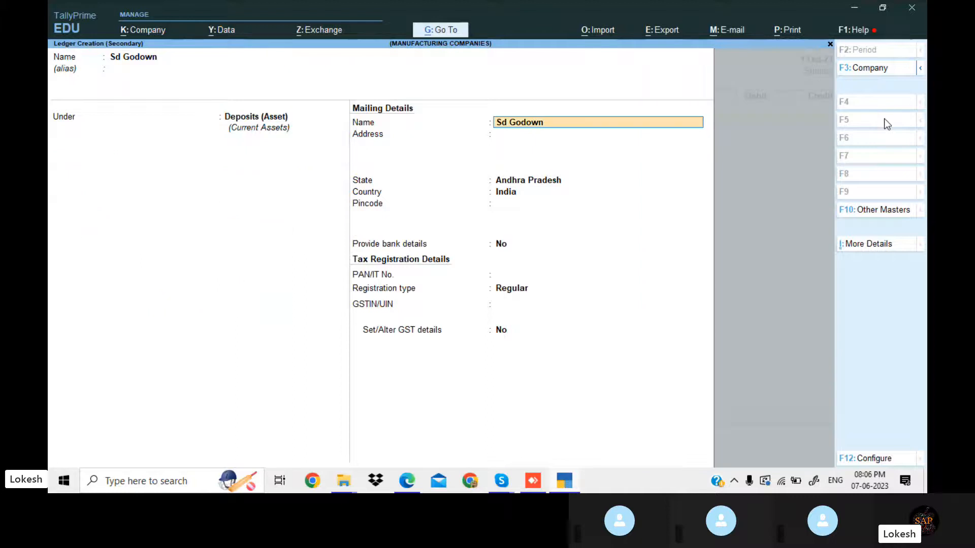
key("ctrl+a")
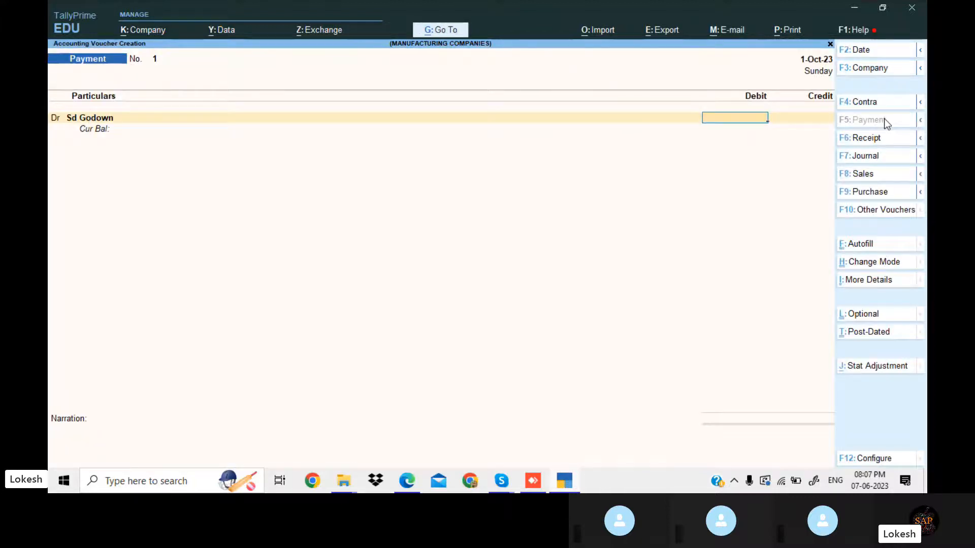
Check the godown security deposit in the PDF and debit Sd Godown with 1,75,000
left_click(572, 479)
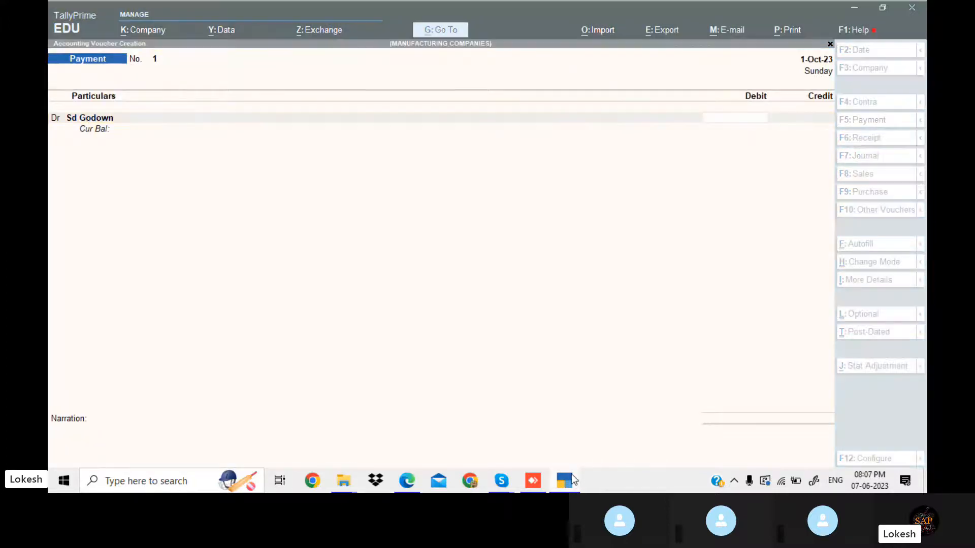
left_click(572, 478)
type("1,75,")
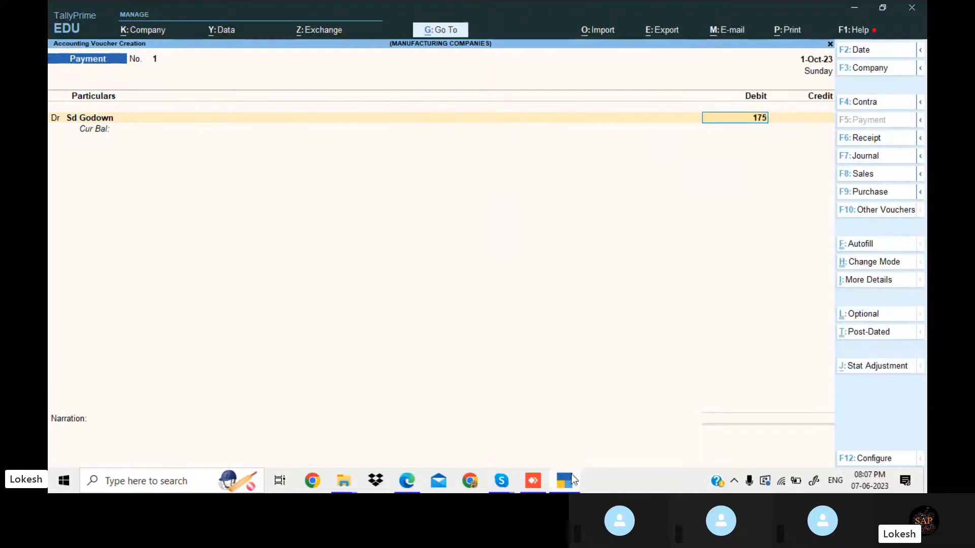
type("000.0")
key("BackSpace")
key("Return")
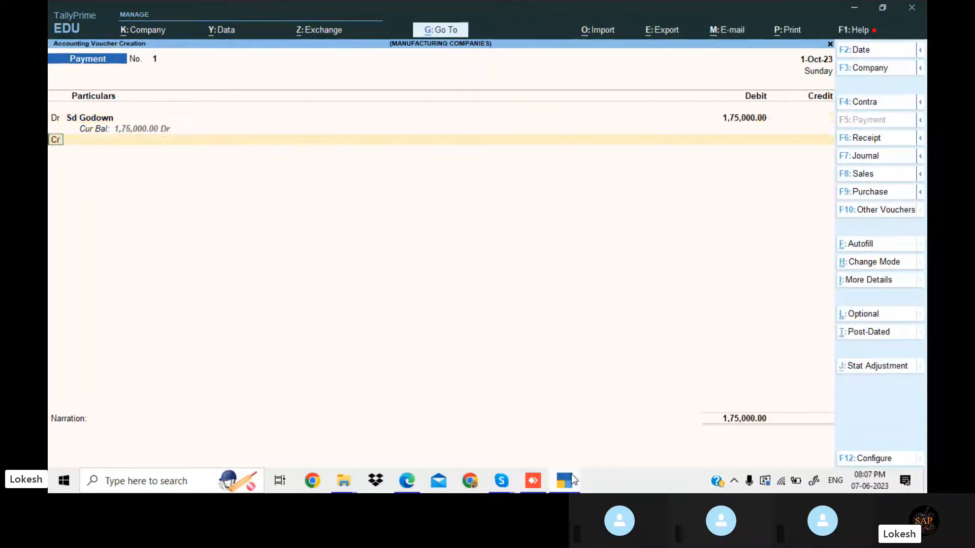
Credit HDFC Bank with 1,75,000 for the godown deposit and save the payment voucher
key("Return")
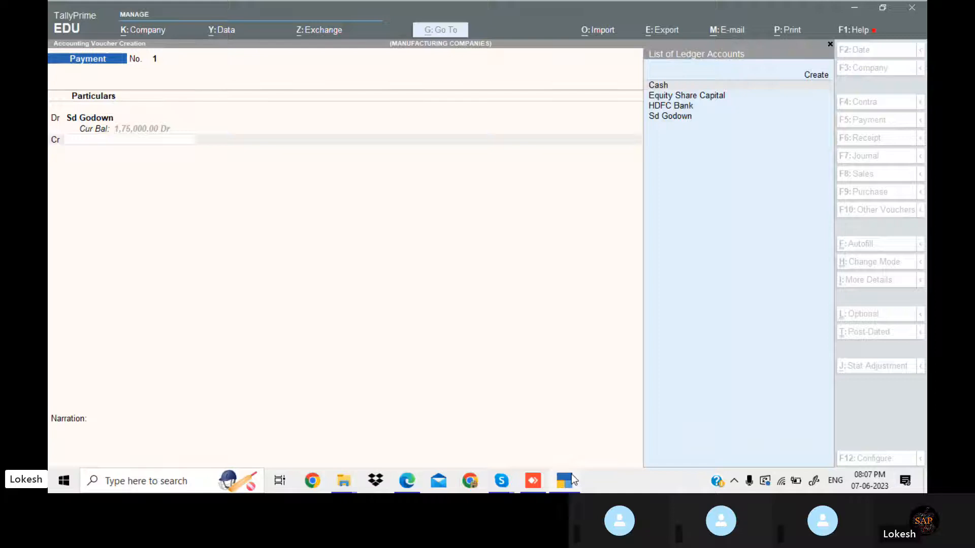
left_click(571, 478)
left_click(572, 479)
type("h")
key("Return")
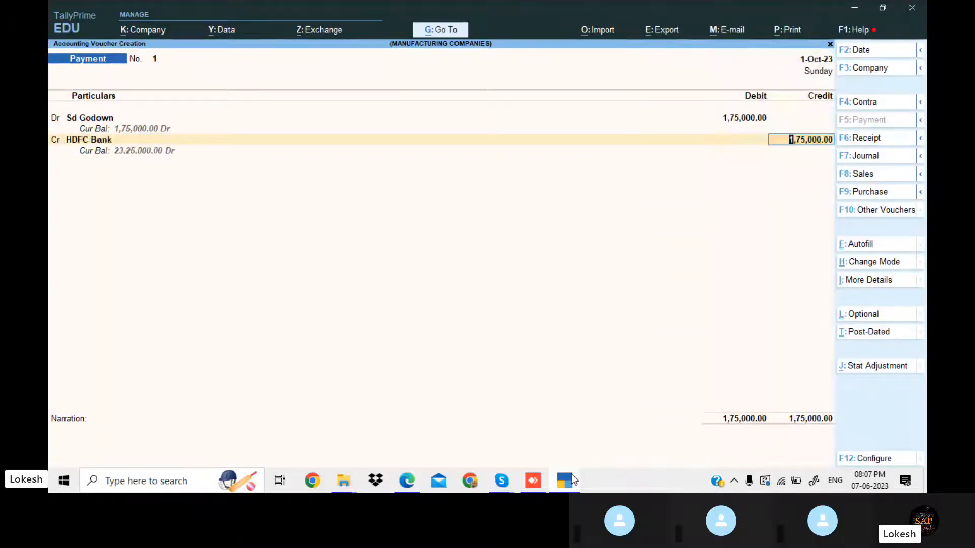
key("Return")
key("Return")
Check the PDF's third transaction and create the ledger "Sd Telephone" under Deposits (Asset) as the new payment's debit entry
left_click(571, 475)
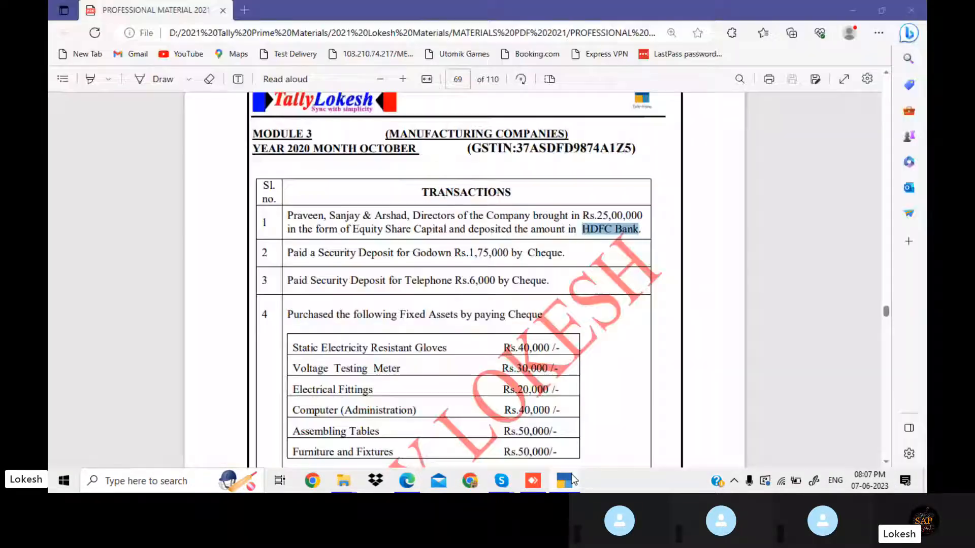
left_click(563, 480)
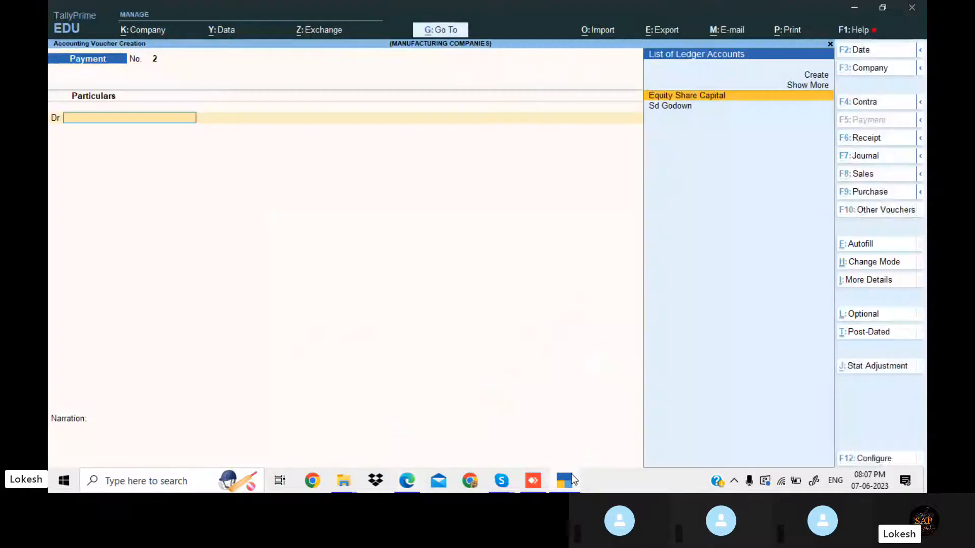
key("alt+c")
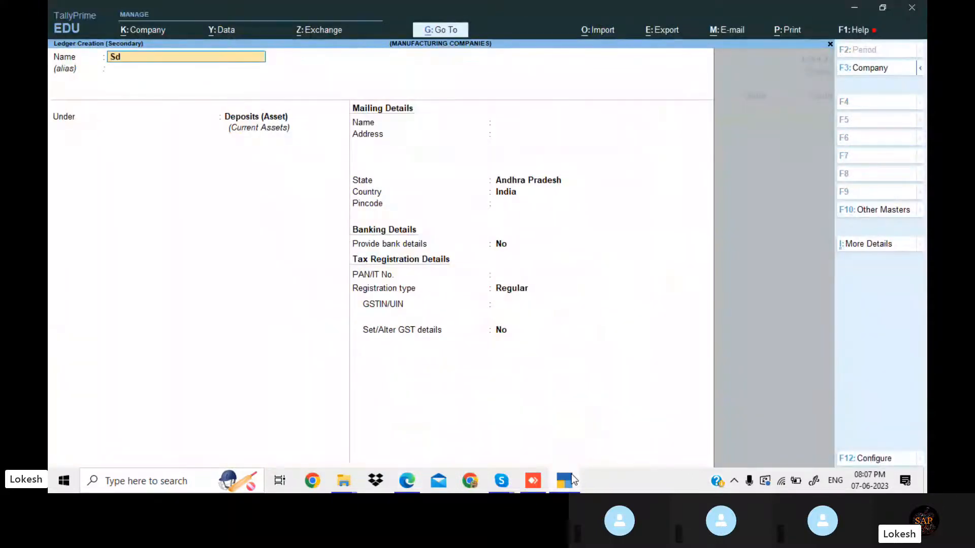
type("Sd Tele")
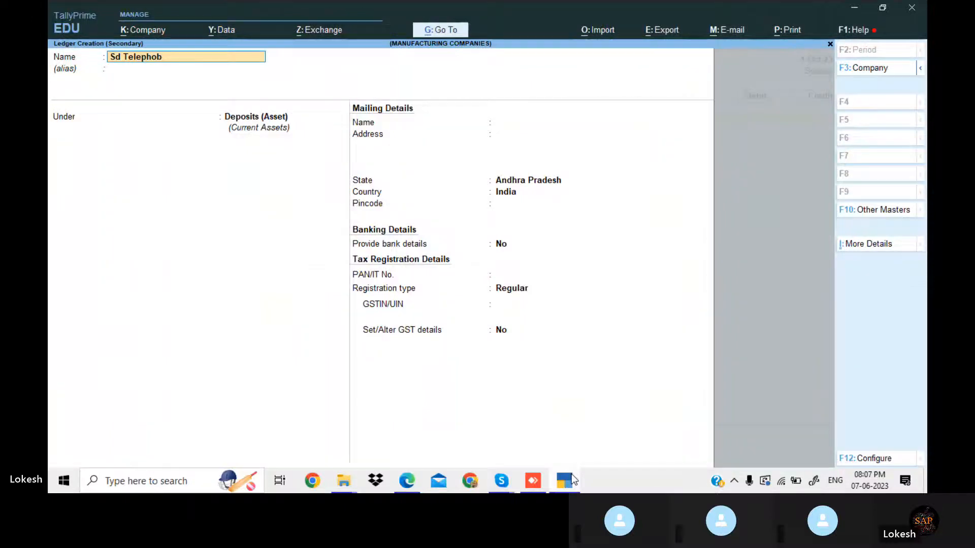
type("phone")
key("Return")
key("Return")
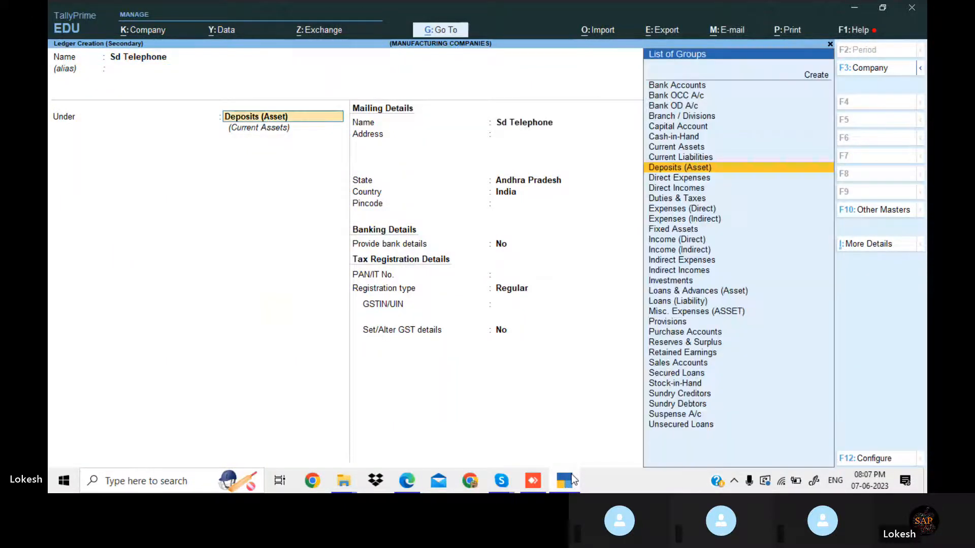
key("ctrl+a")
Debit Sd Telephone with the 6,000 deposit given in the PDF, credit HDFC Bank, and save the payment voucher
key("alt+Tab")
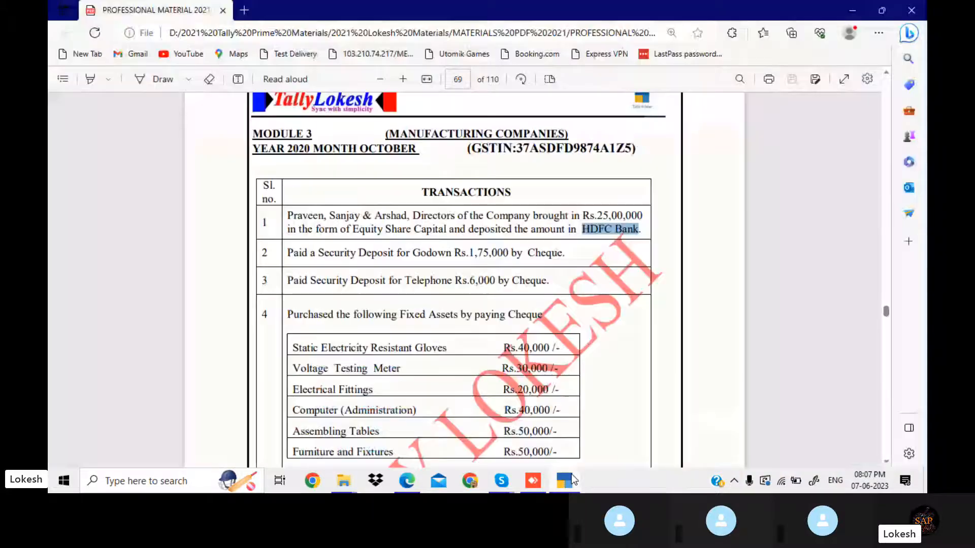
key("alt+Tab")
type("600")
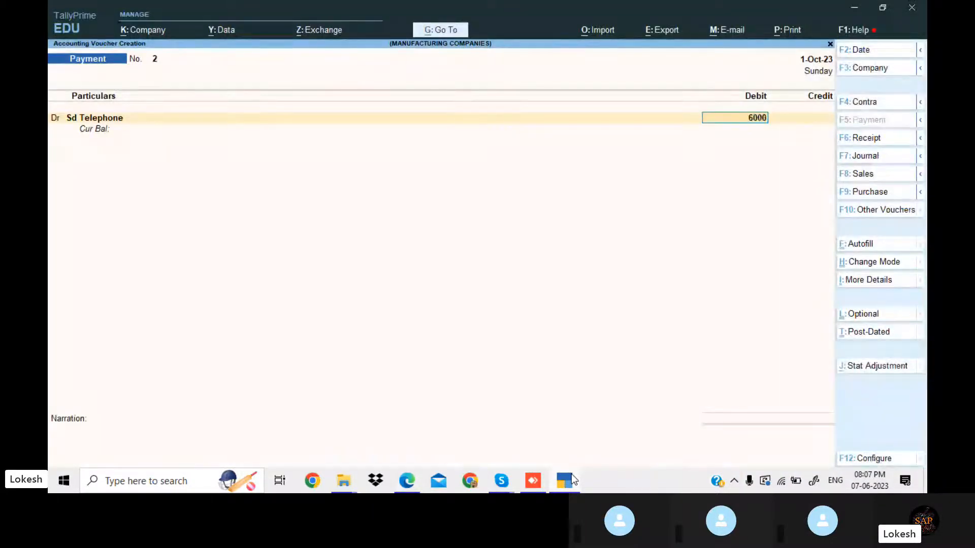
key("Return")
key("Down")
key("Down")
key("Return")
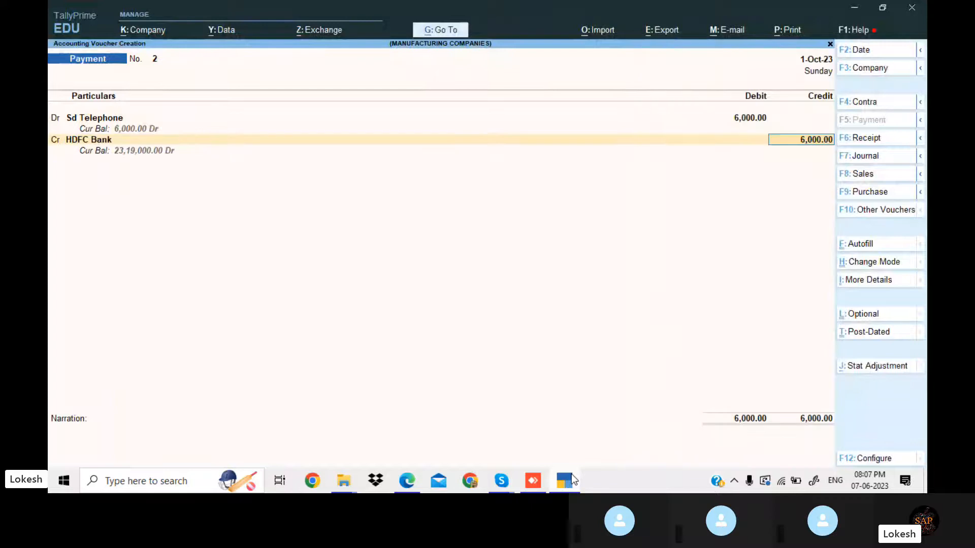
key("Return")
Copy the name "Static Electricity Resistant Gloves" from the fixed asset purchases in the PDF's fourth transaction
key("alt+Tab")
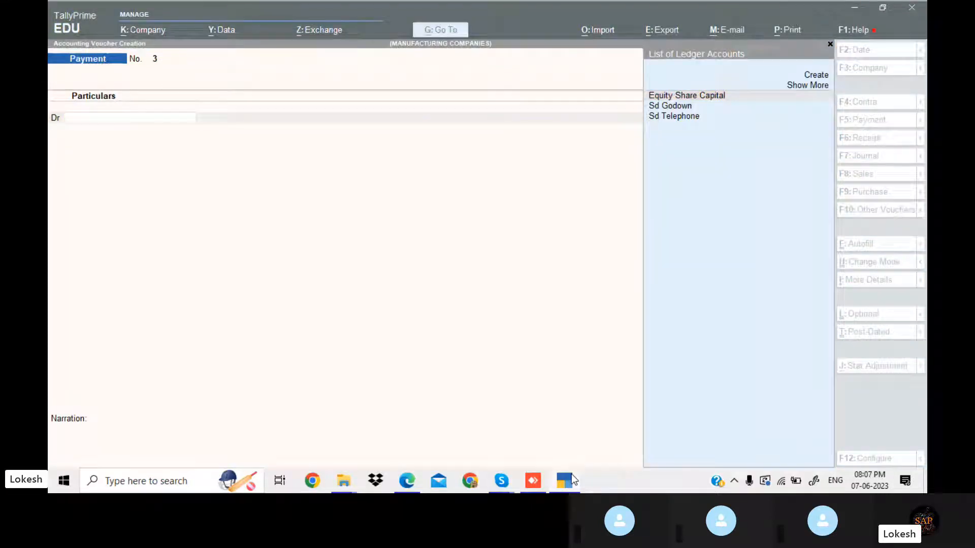
key("Down")
key("Down")
key("Down")
key("Down")
key("Down")
key("Down")
key("Down")
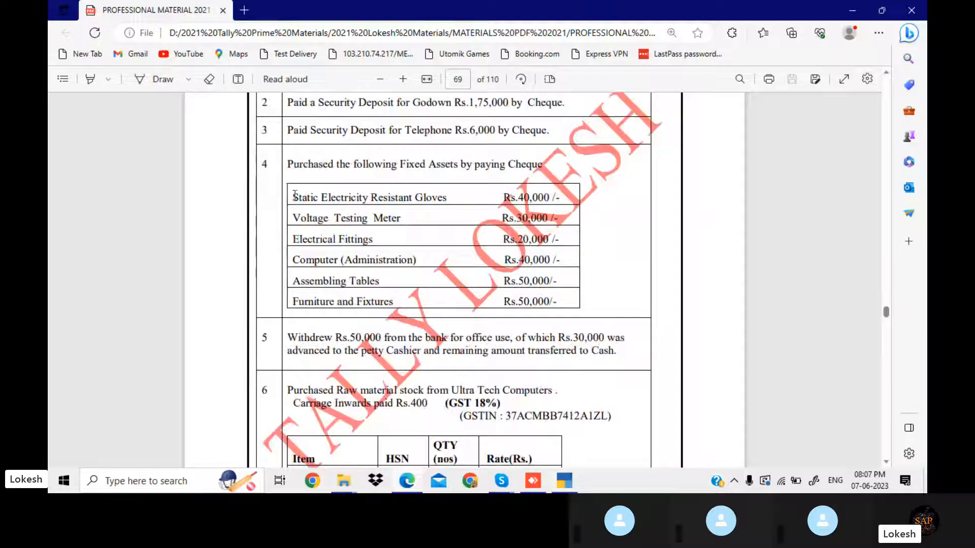
left_click_drag(294, 195, 448, 197)
key("ctrl+c")
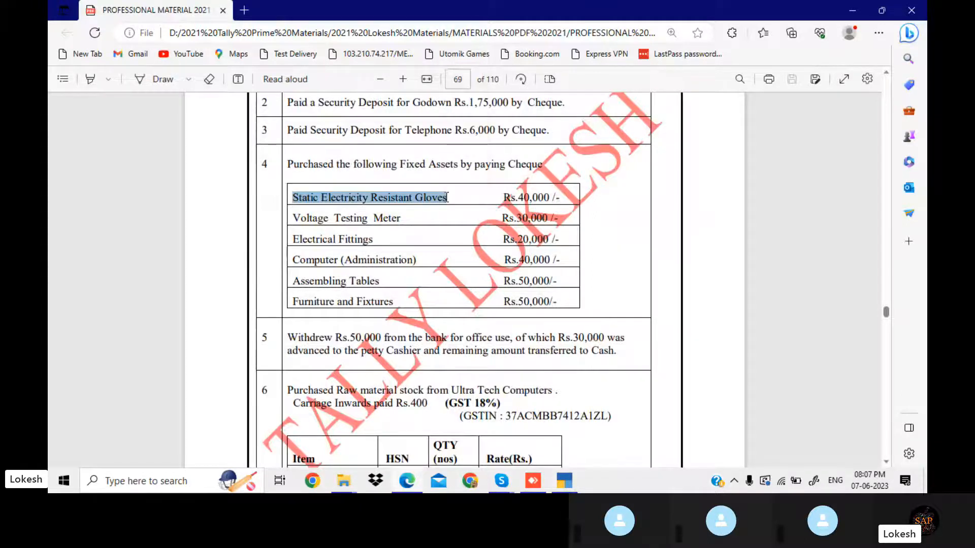
Create the ledger "Static Electricity Resistant Gloves" under Fixed Assets as the debit entry of the third payment voucher, keeping GST applicable
left_click(564, 481)
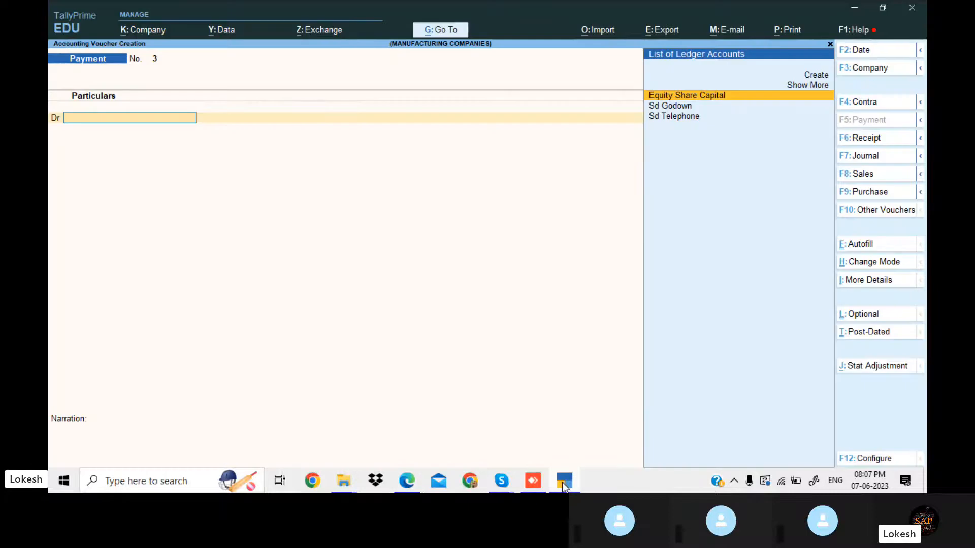
key("alt+c")
key("ctrl+v")
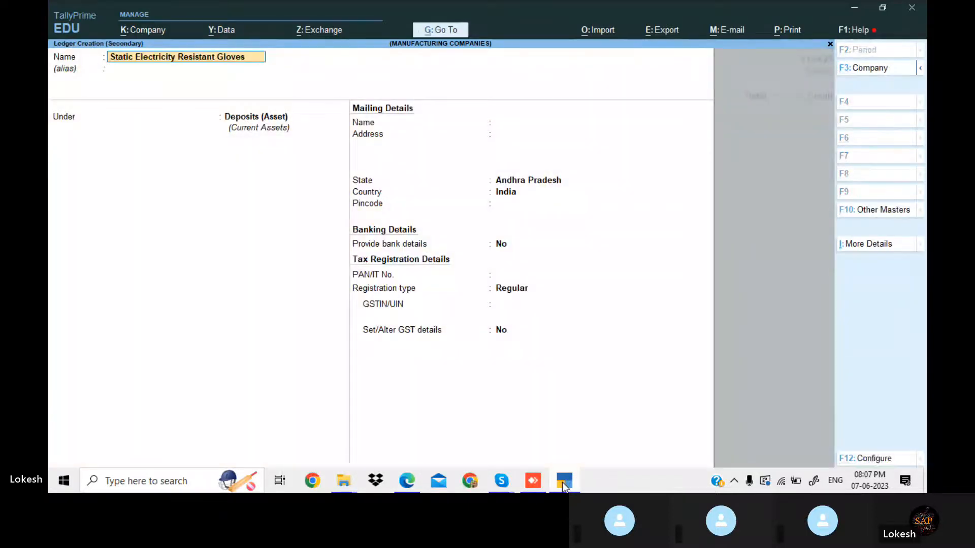
key("Return")
key("Return")
type("f")
key("Return")
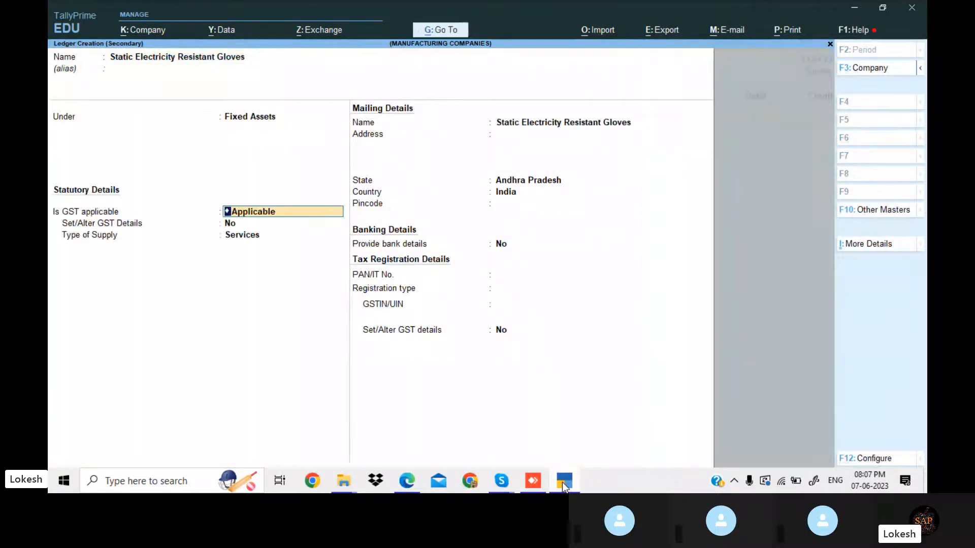
key("ctrl+a")
key("Return")
Check the gloves' price in the PDF and debit Static Electricity Resistant Gloves with 40,000 in the payment voucher
left_click(562, 483)
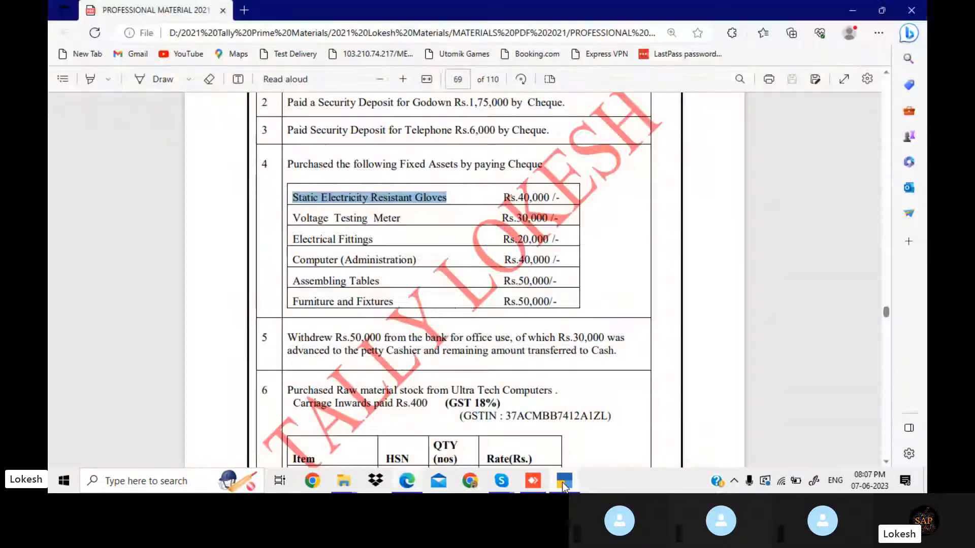
left_click(563, 483)
key("Return")
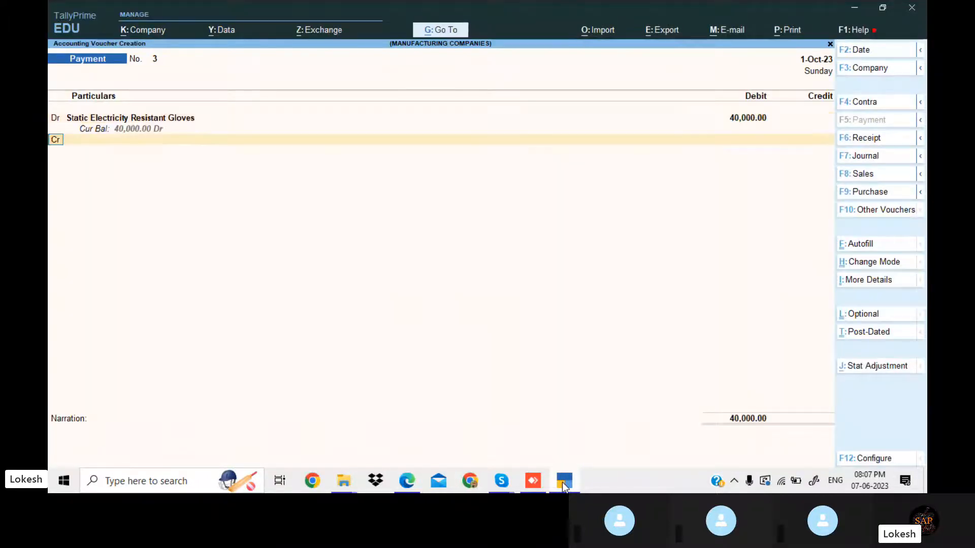
Create the ledger "Voltage Testing Meter" under Fixed Assets as the voucher's second debit entry, copying the name from the PDF
key("Return")
key("alt+c")
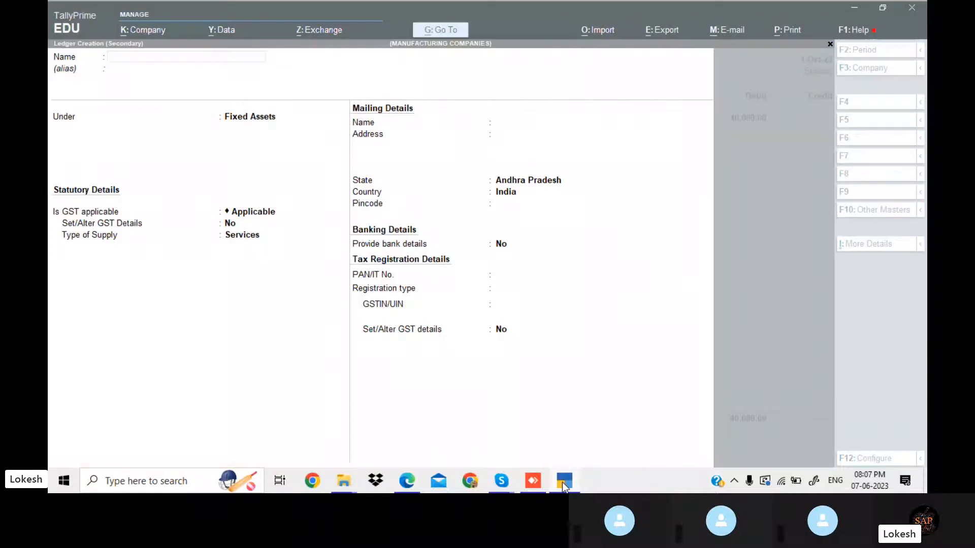
left_click(565, 482)
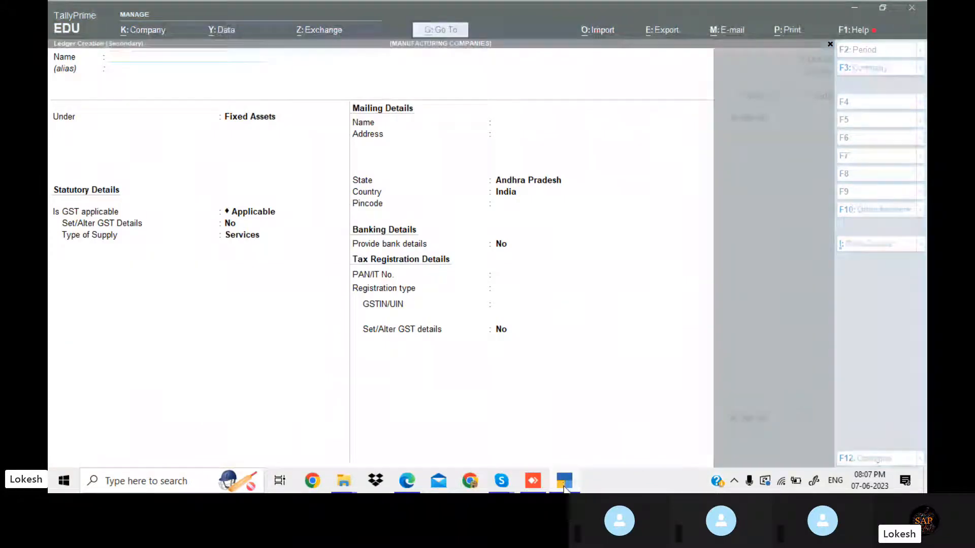
left_click_drag(293, 218, 402, 223)
key("ctrl+c")
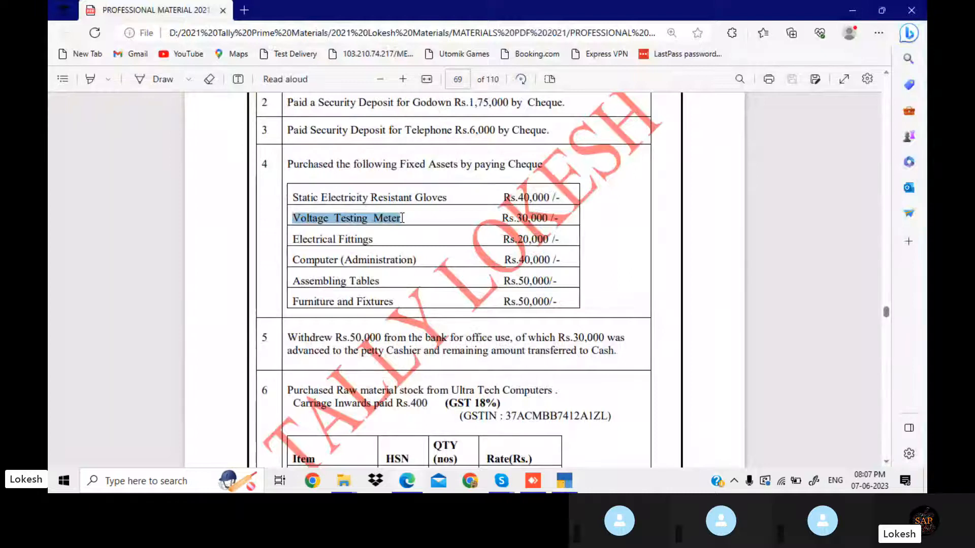
left_click(572, 480)
key("ctrl+v")
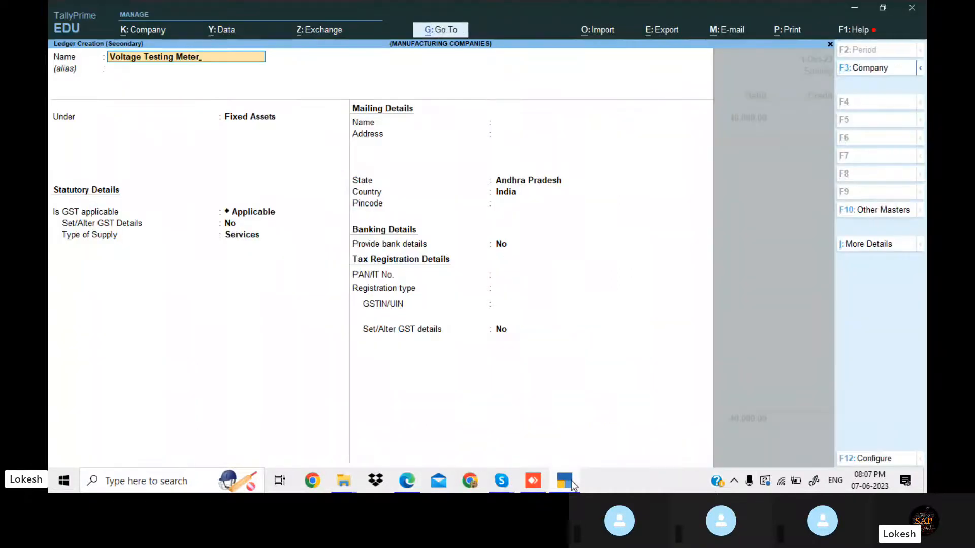
key("Return")
key("ctrl+a")
Check the meter's price in the PDF and debit Voltage Testing Meter with 30,000
left_click(571, 480)
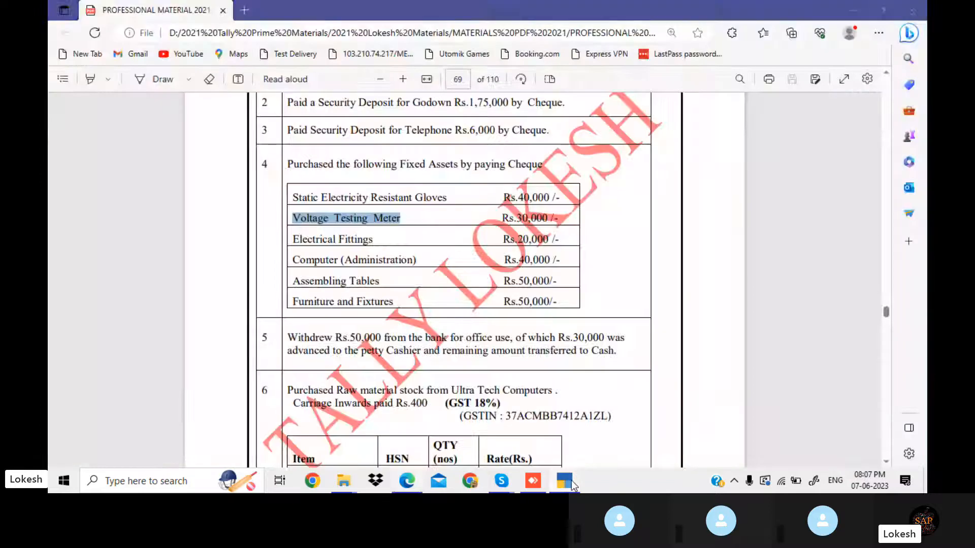
left_click(571, 480)
type("30000")
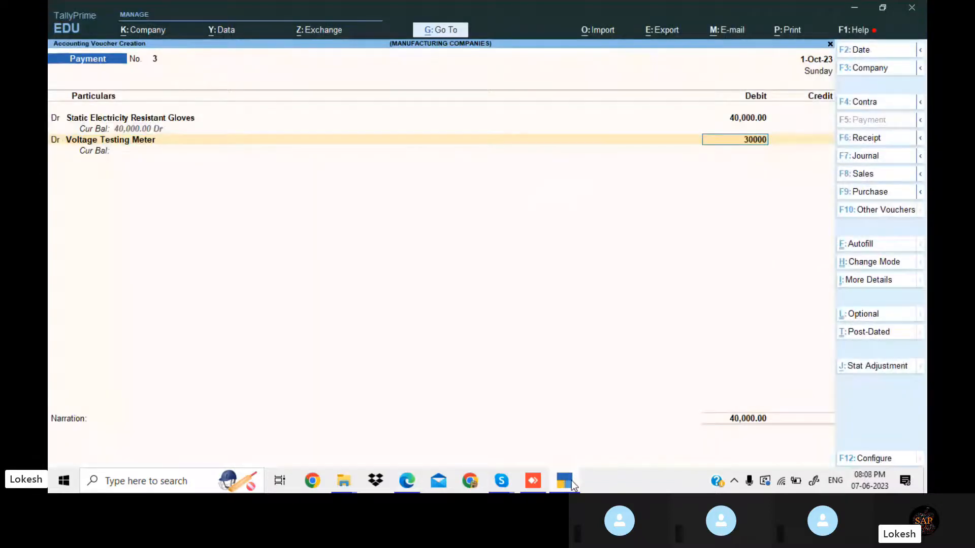
type(",000")
key("Return")
Create the ledger "Electrical Fittings" under Fixed Assets as the third debit entry, copying the name from the PDF
key("Return")
key("alt+c")
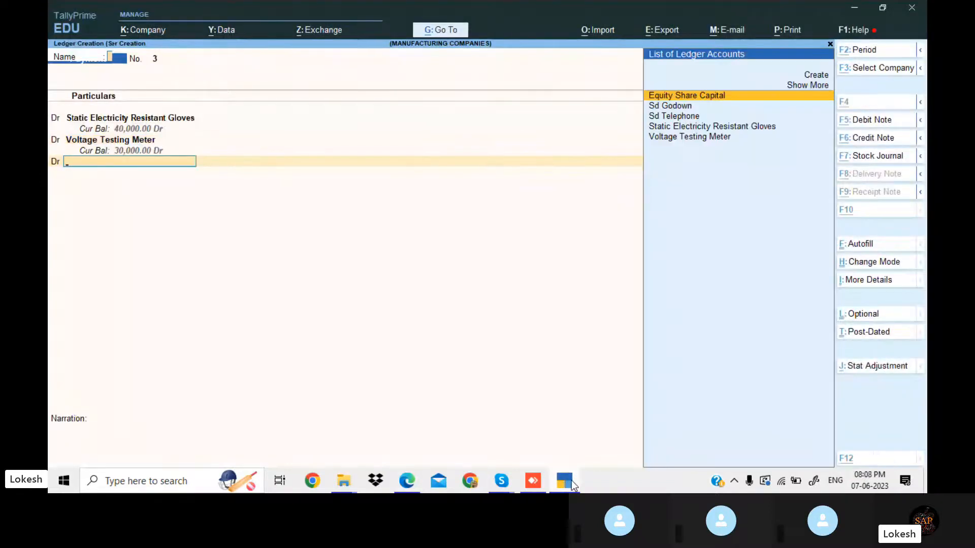
left_click(571, 481)
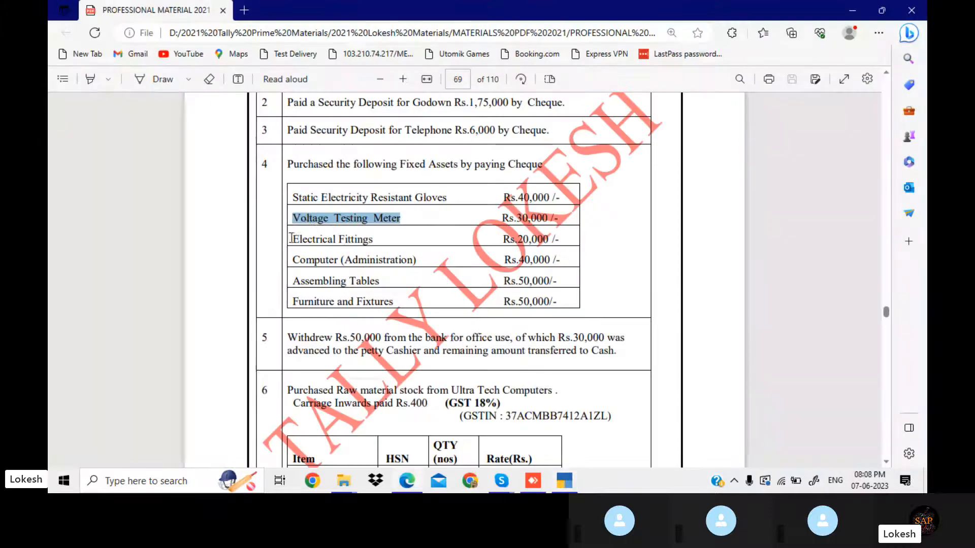
left_click_drag(292, 239, 386, 242)
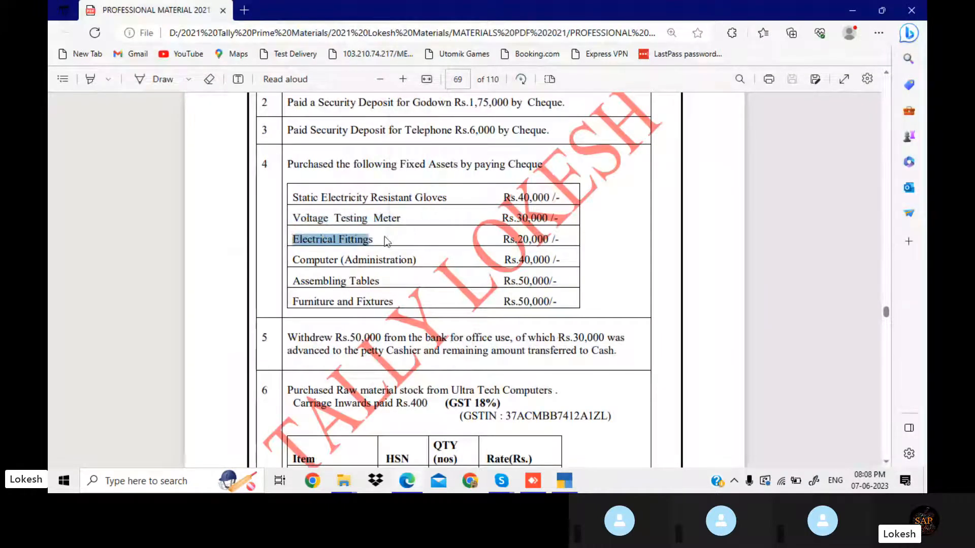
left_click(563, 481)
key("ctrl+alt+v")
key("Return")
key("Return")
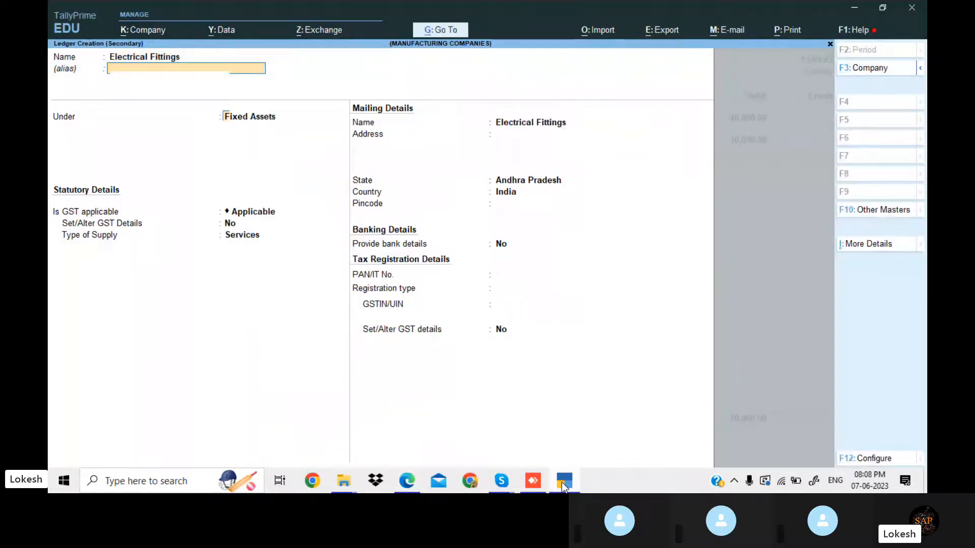
key("ctrl+a")
Check the fittings' price in the PDF and debit Electrical Fittings with 20,000
left_click(561, 482)
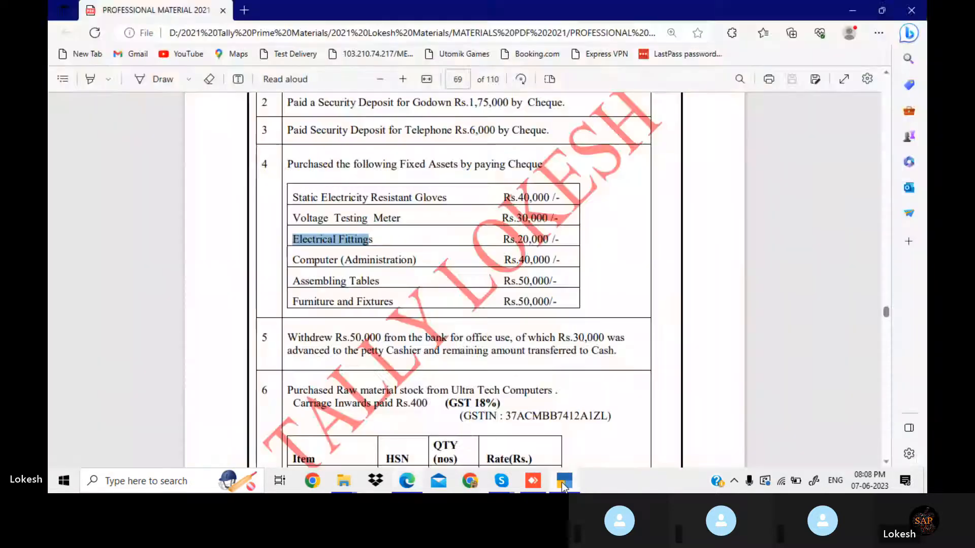
left_click(561, 482)
type("20,000.00")
key("Return")
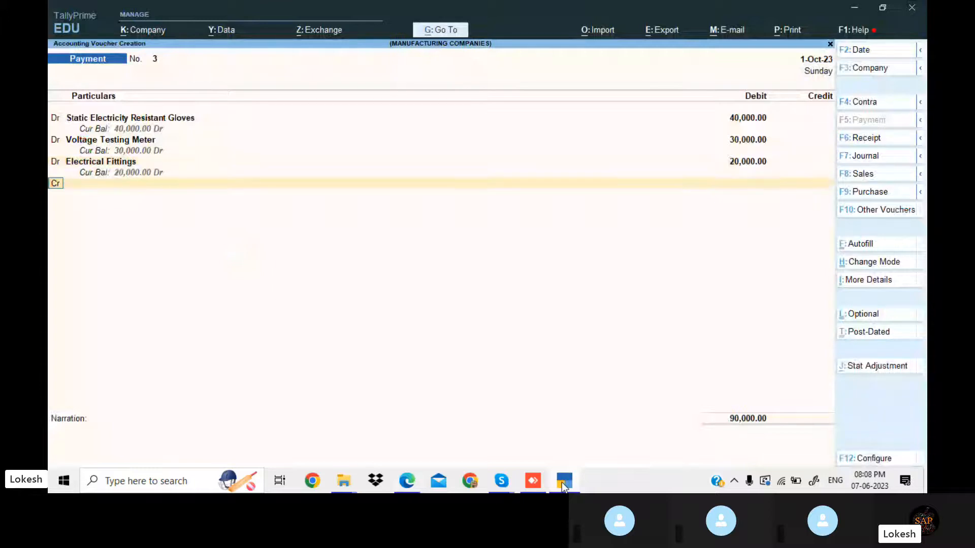
Create the ledger "Computer (Administration)" under Fixed Assets as the fourth debit entry, copying the name from the PDF
key("alt+c")
left_click(562, 482)
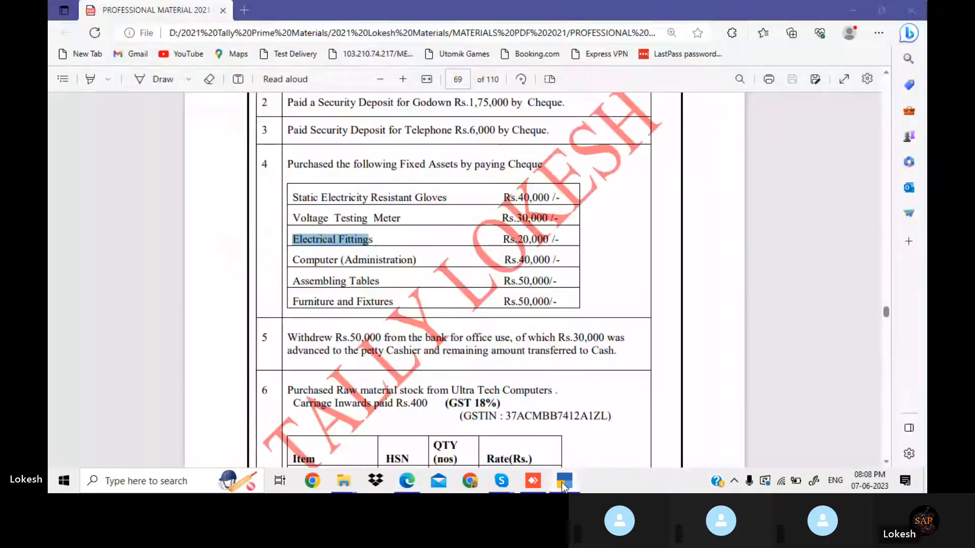
left_click_drag(294, 260, 420, 261)
key("ctrl+c")
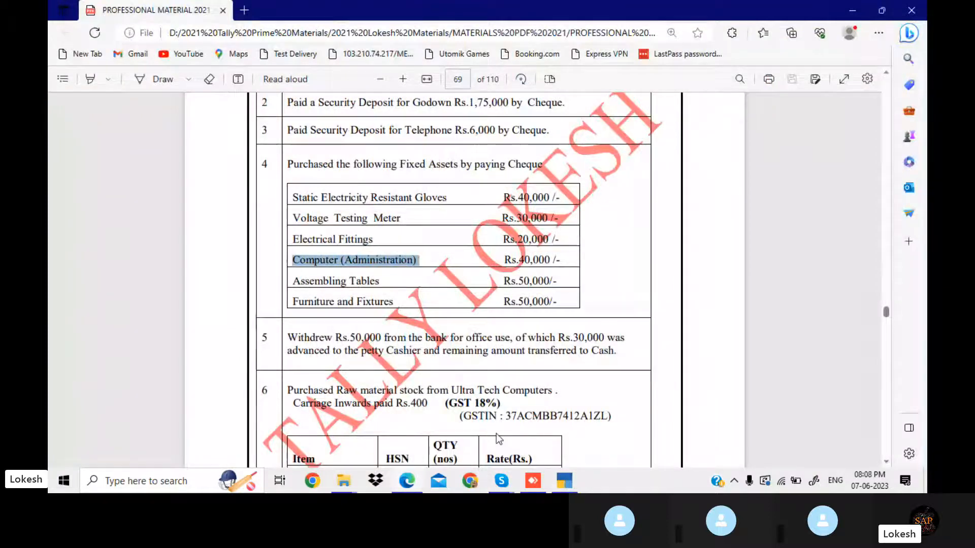
left_click(564, 481)
key("ctrl+v")
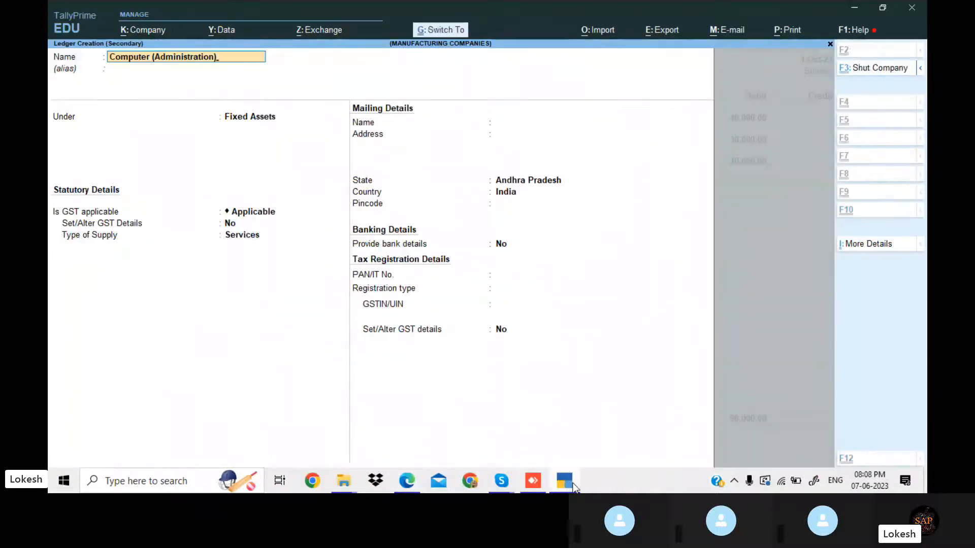
key("ctrl+a")
Check the computer's price in the PDF and debit Computer (Administration) with 40,000
left_click(573, 484)
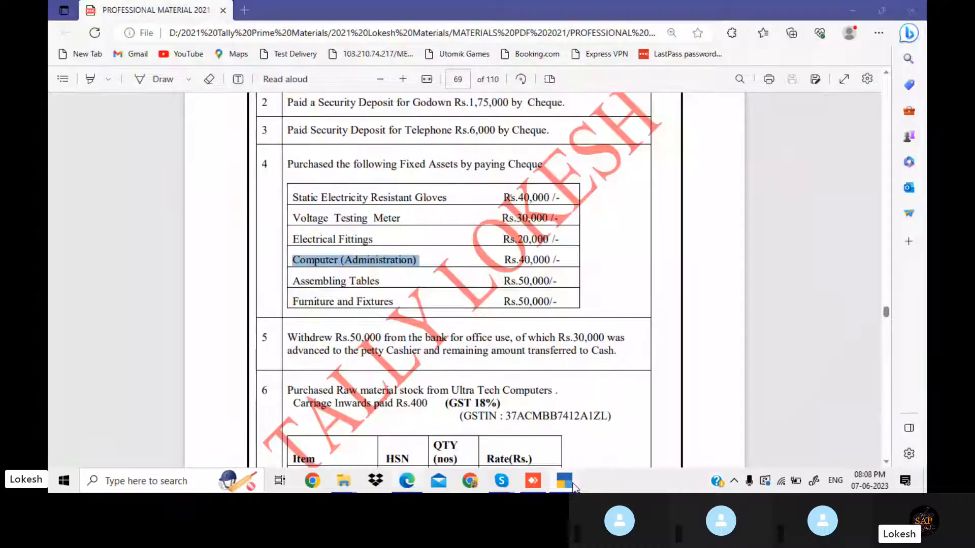
left_click(572, 485)
type("40,000")
key("Return")
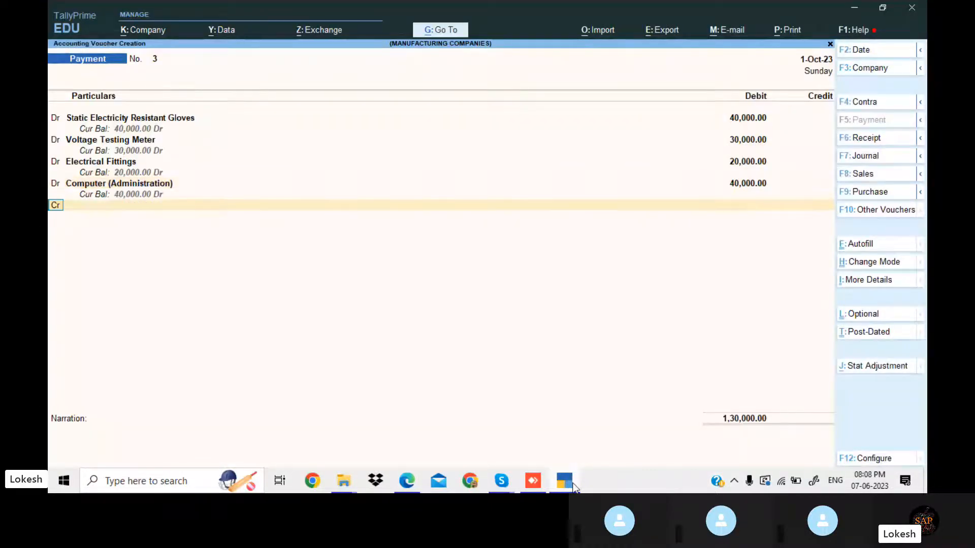
Create the ledger "Assembling Tables" under Fixed Assets as the fifth debit entry, copying the name from the PDF
type("d")
key("BackSpace")
key("Return")
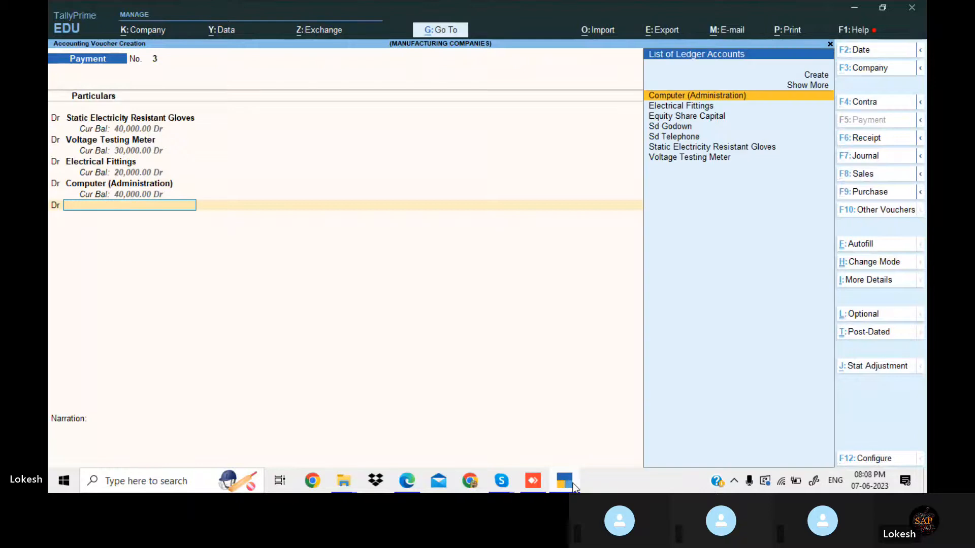
key("alt+c")
left_click(573, 485)
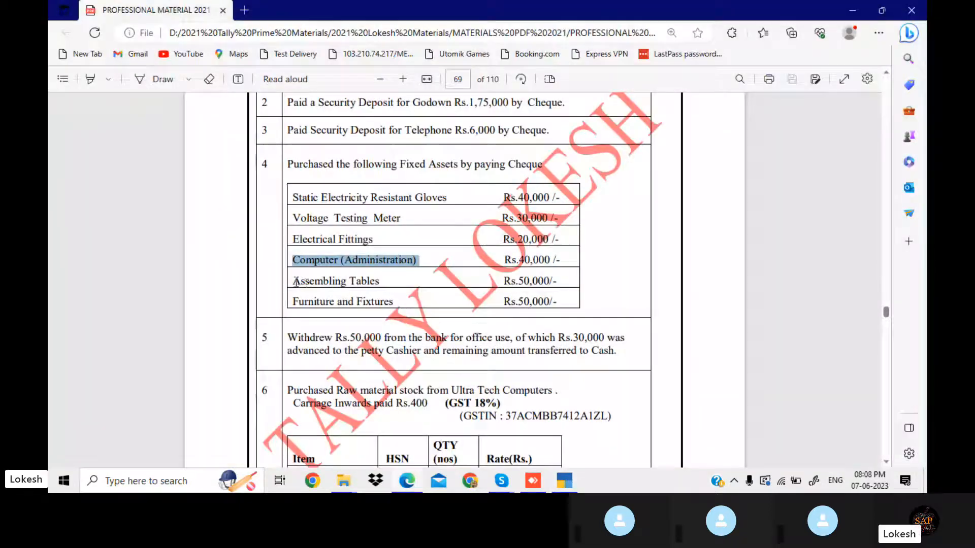
left_click_drag(292, 281, 382, 281)
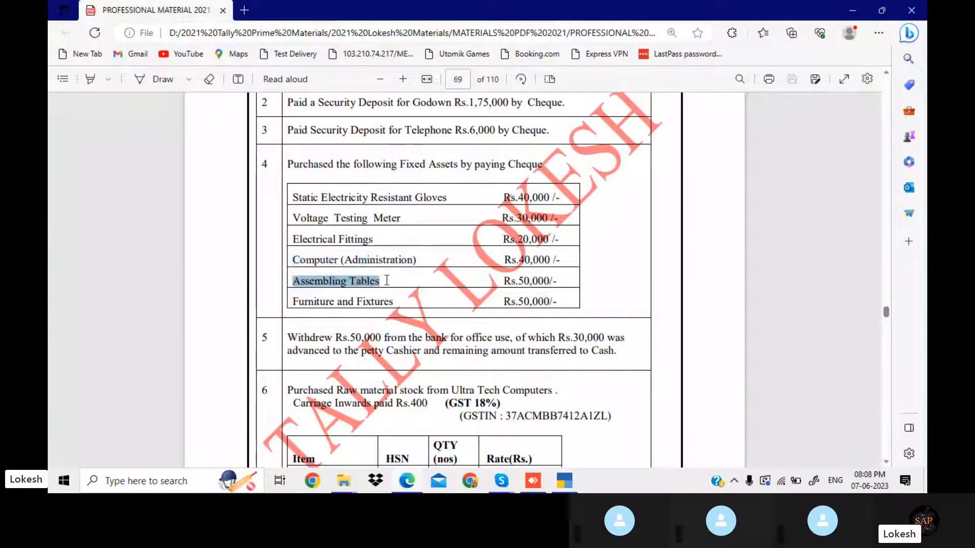
left_click(565, 483)
key("ctrl+alt+v")
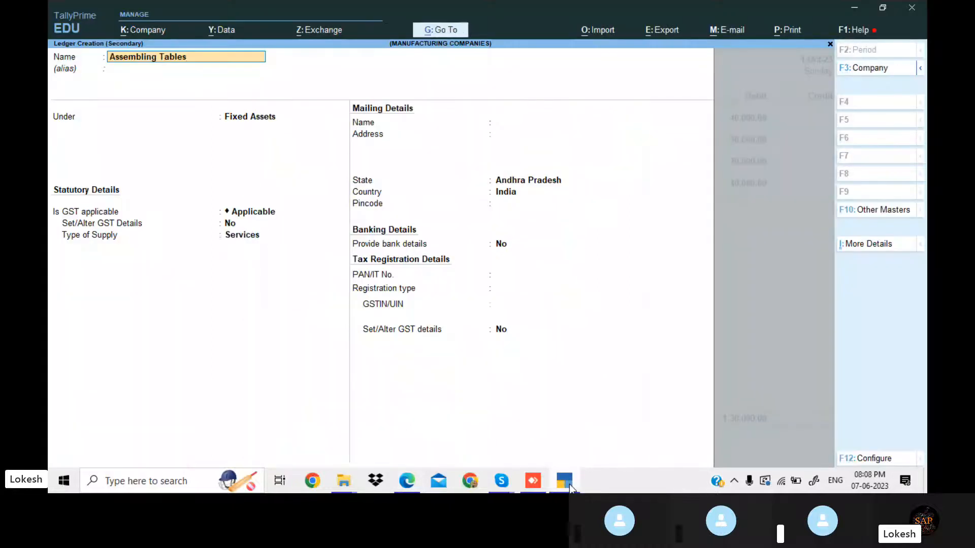
key("ctrl+a")
Check the tables' price in the PDF and debit Assembling Tables with 50,000
left_click(564, 482)
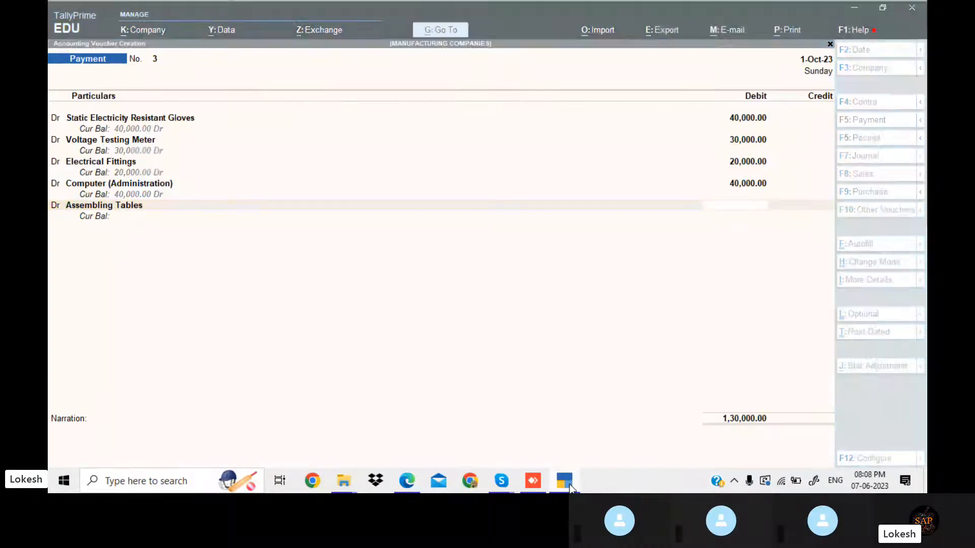
left_click(565, 482)
type("50000")
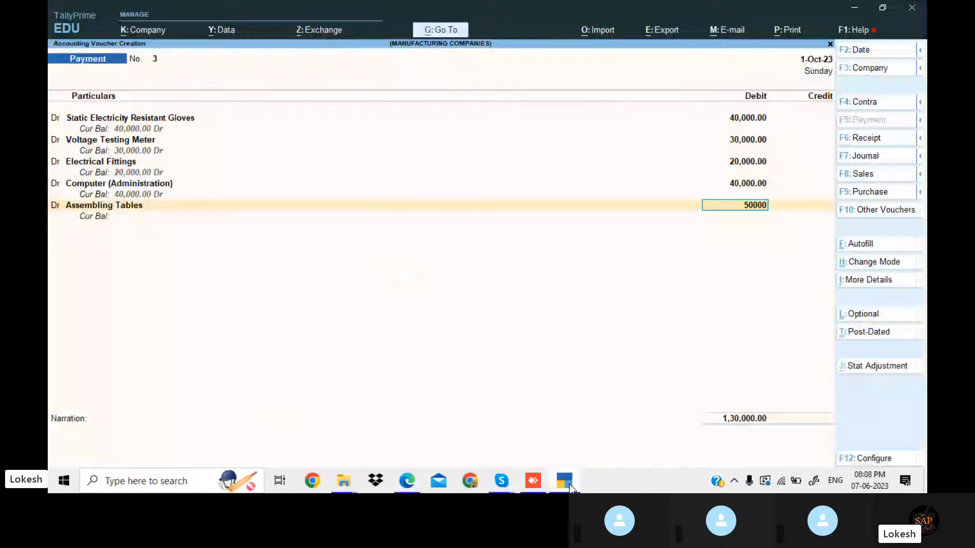
key("Return")
Create the ledger "Furniture and Fixtures" under Fixed Assets as the sixth debit entry, copying the name from the PDF
key("Return")
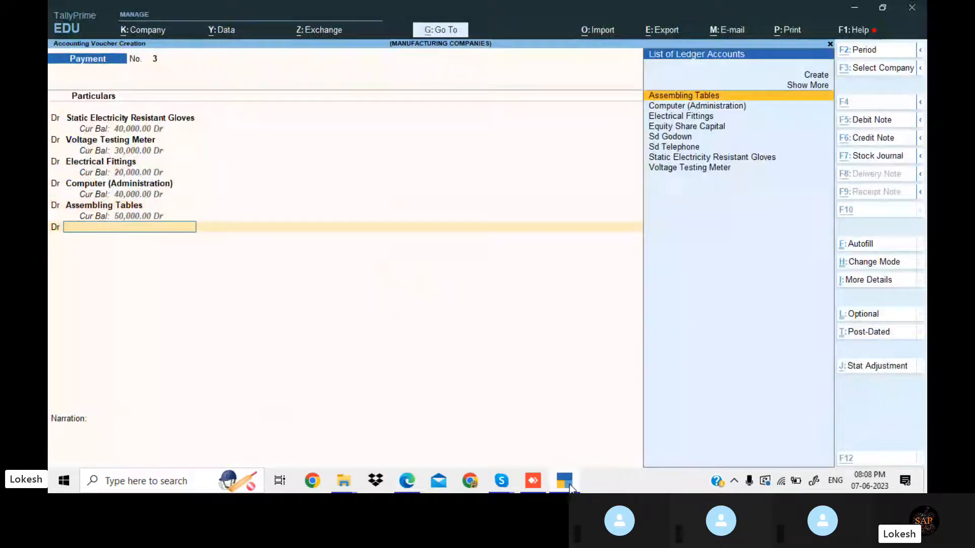
key("alt+c")
left_click(565, 482)
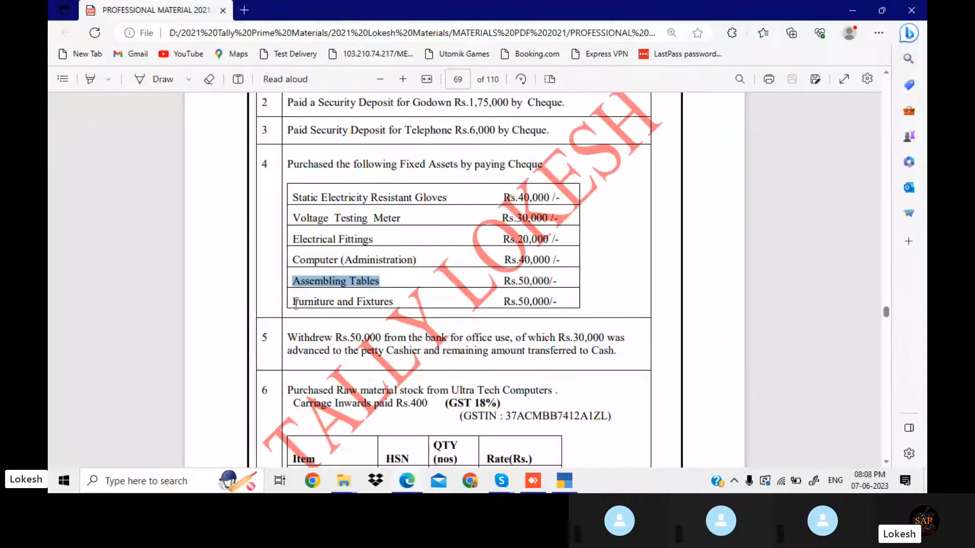
left_click_drag(292, 302, 416, 310)
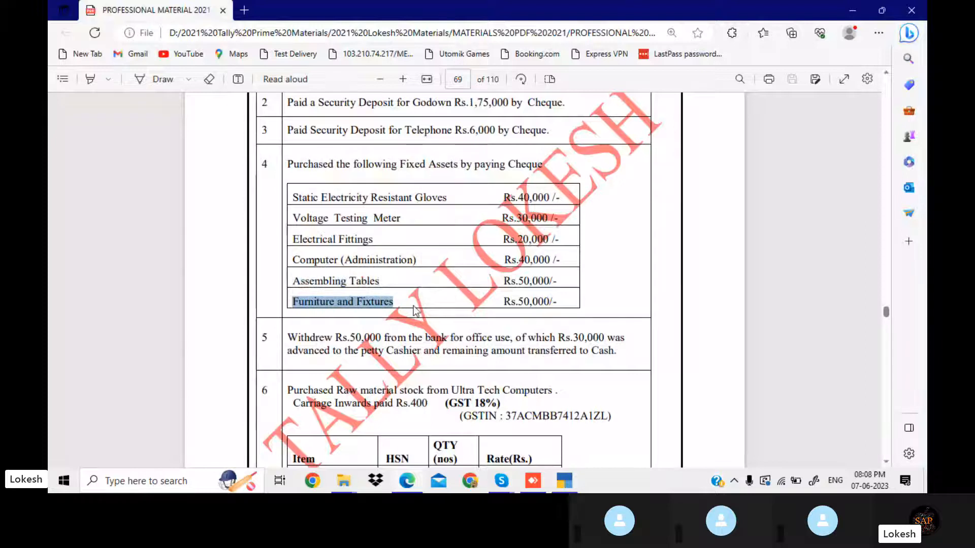
key("ctrl+c")
left_click(565, 481)
key("ctrl+v")
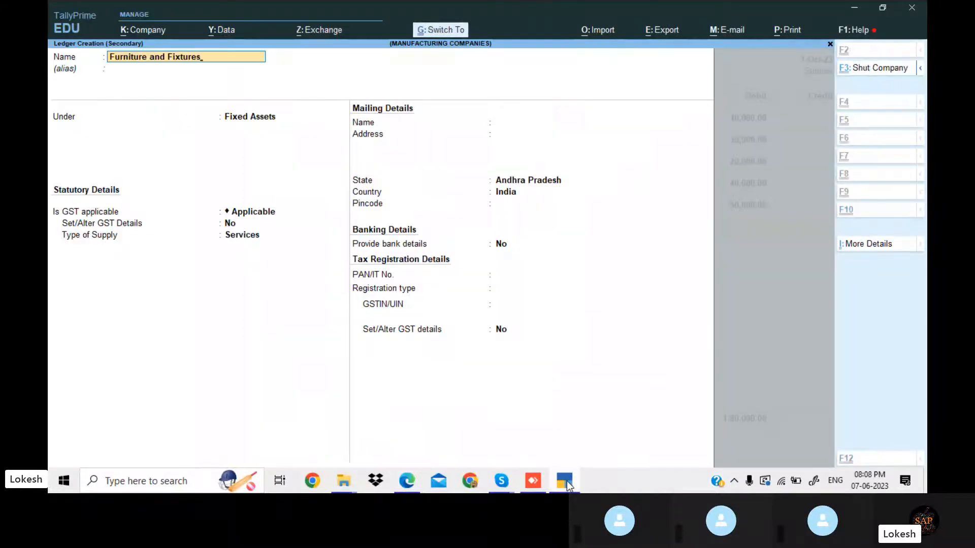
key("ctrl+a")
Check the furniture's price in the PDF and debit Furniture and Fixtures with 50,000
left_click(564, 481)
left_click(564, 481)
type("5")
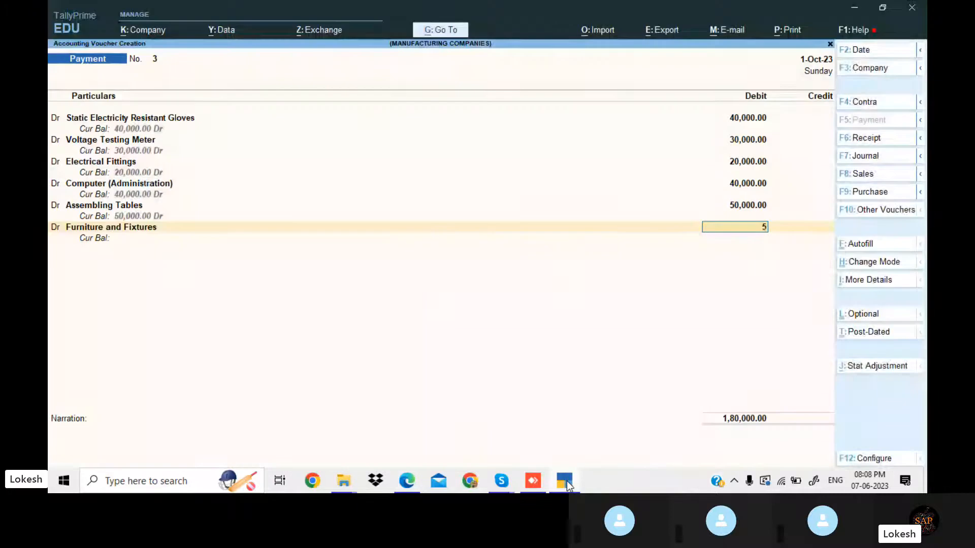
type("0000")
key("Return")
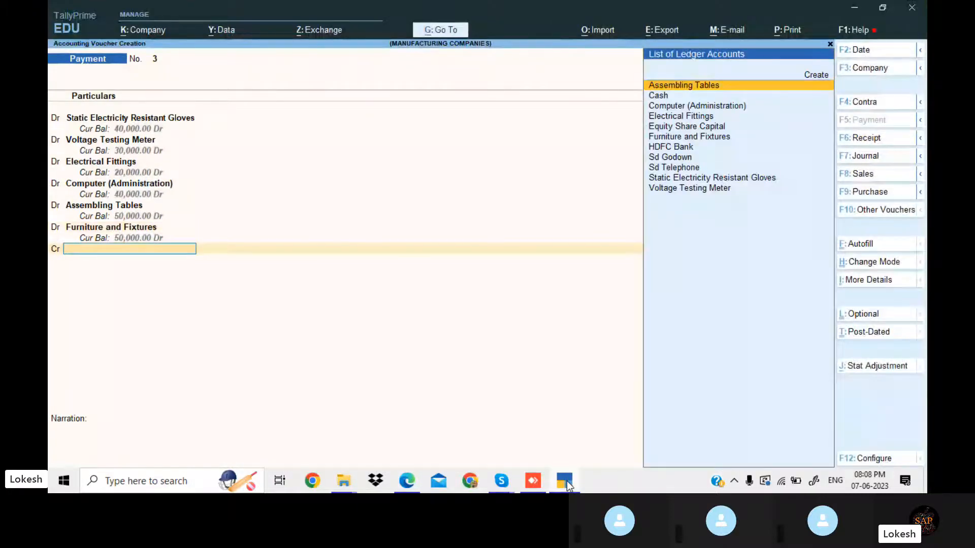
Credit HDFC Bank with the full 2,30,000 as a cheque transaction and save the fixed assets payment voucher
type("h")
key("Return")
key("Return")
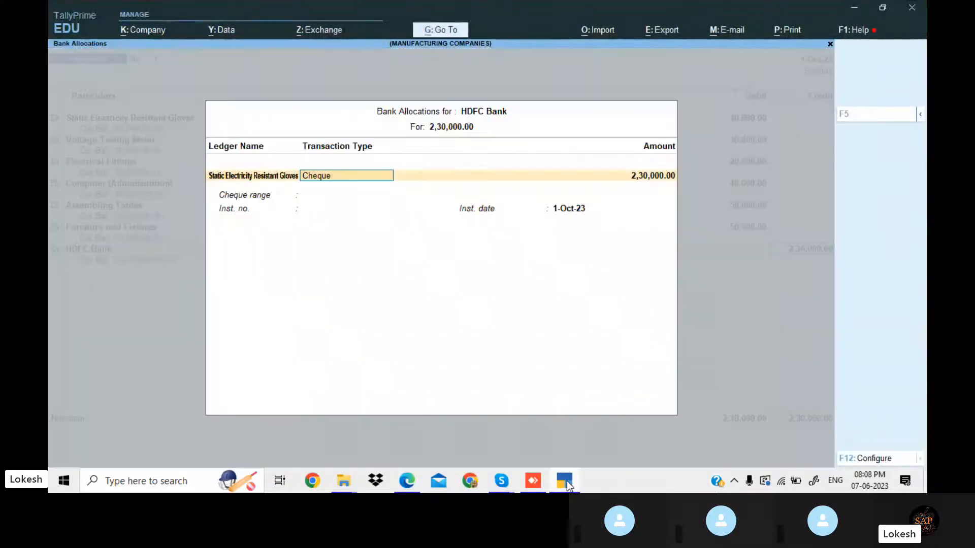
key("Return")
key("Return")
key("Return")
key("Return")
key("Return")
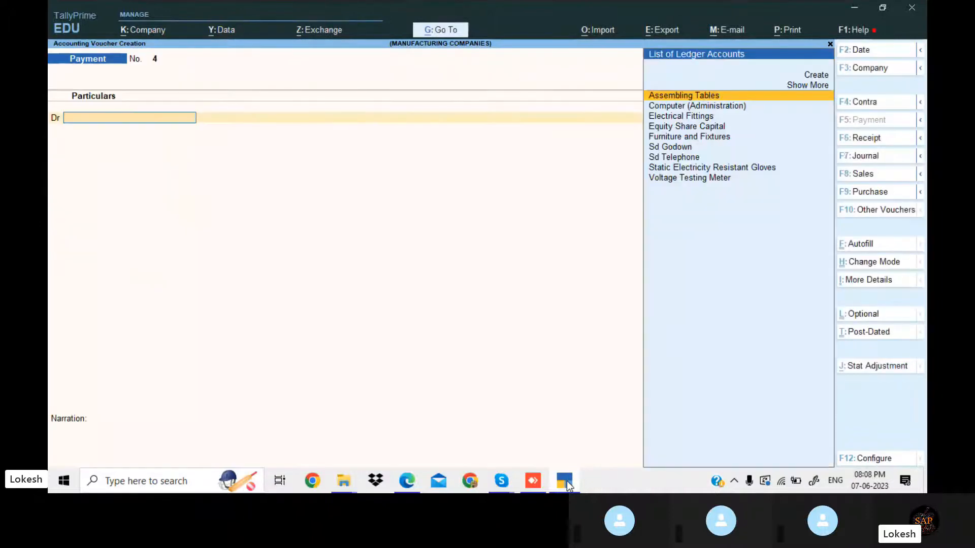
Start a contra voucher and credit HDFC Bank with 80,000 as a cheque transaction, checking the withdrawal entry in the PDF
left_click(876, 111)
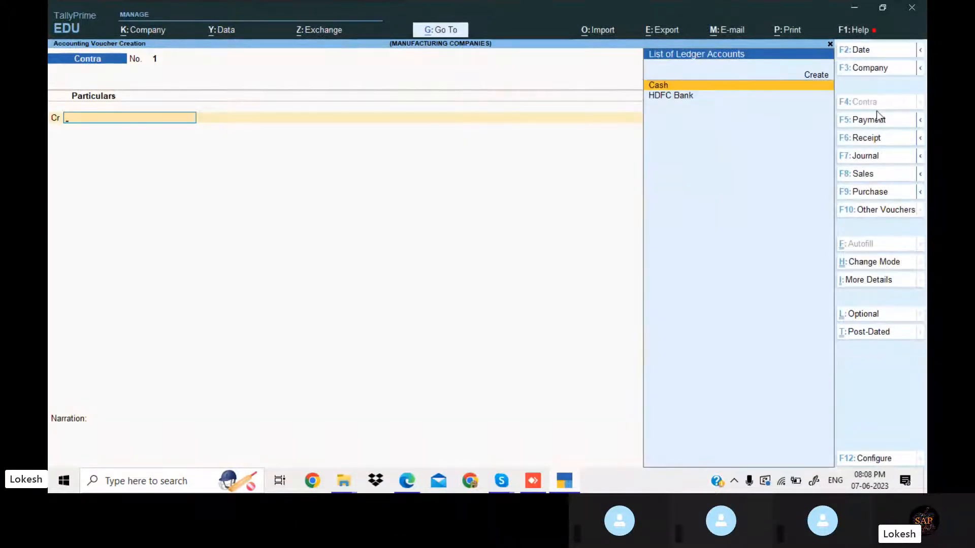
left_click(564, 481)
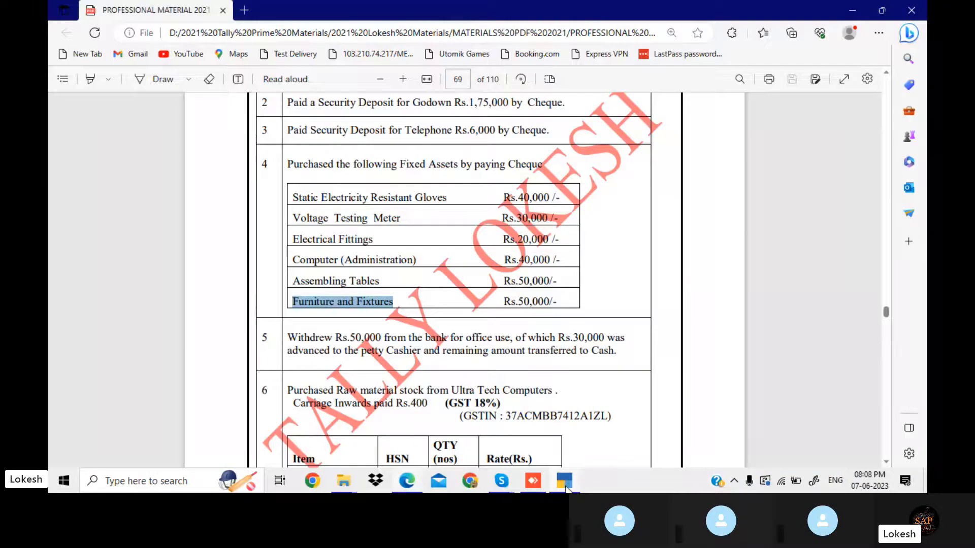
left_click(565, 481)
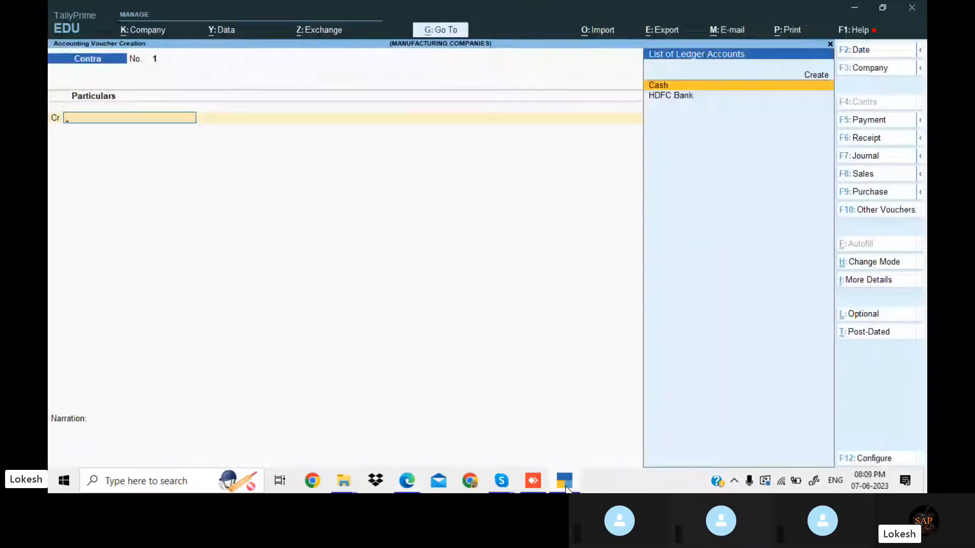
key("Down")
key("Return")
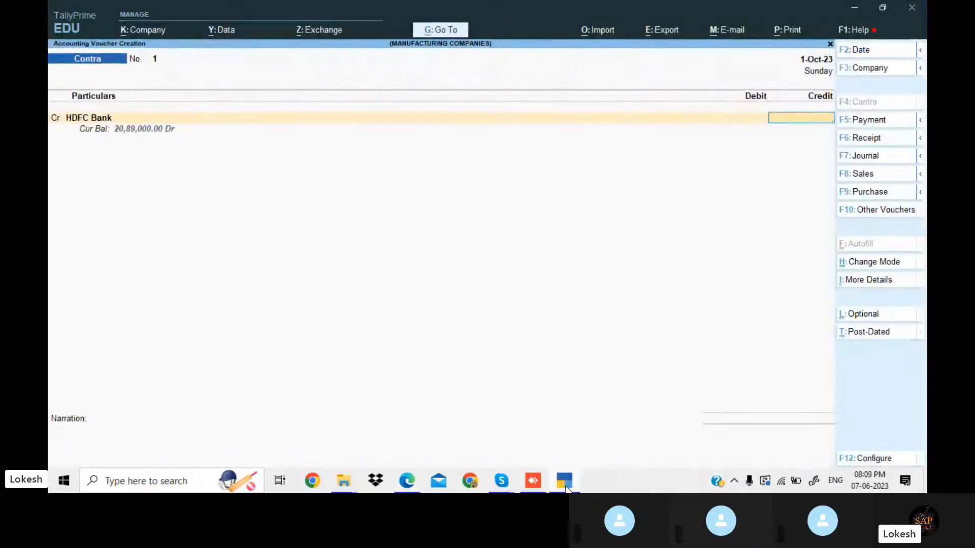
left_click(566, 486)
left_click(566, 486)
type("80000")
key("Return")
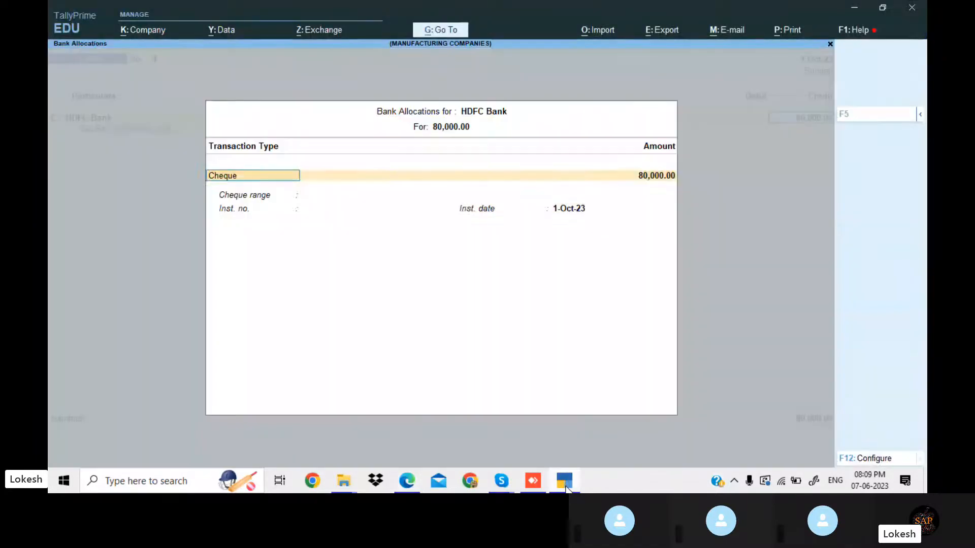
key("Return")
key("Return")
key("Return")
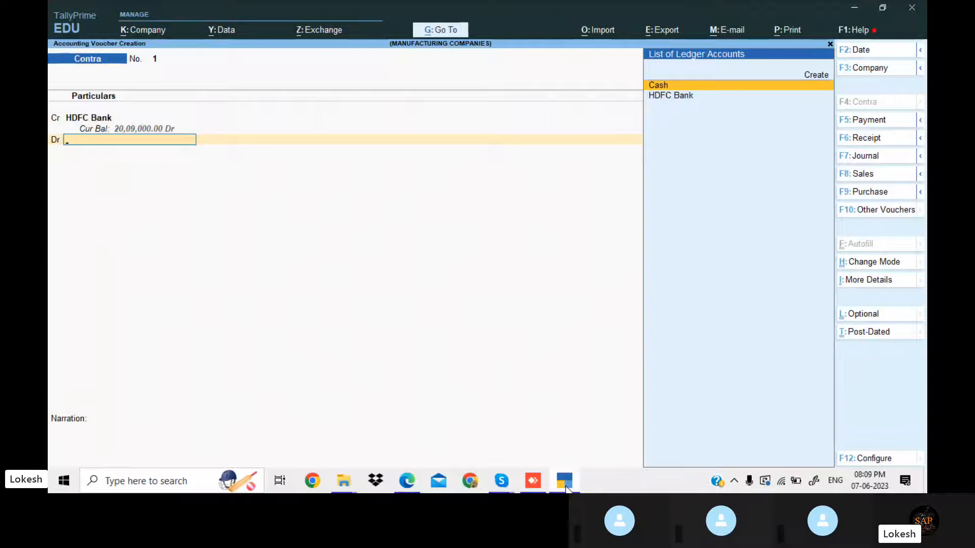
Create the ledger "Petty Cash" under Cash-in-Hand as the first debit entry, checking the petty cashier advance in the PDF
left_click(566, 486)
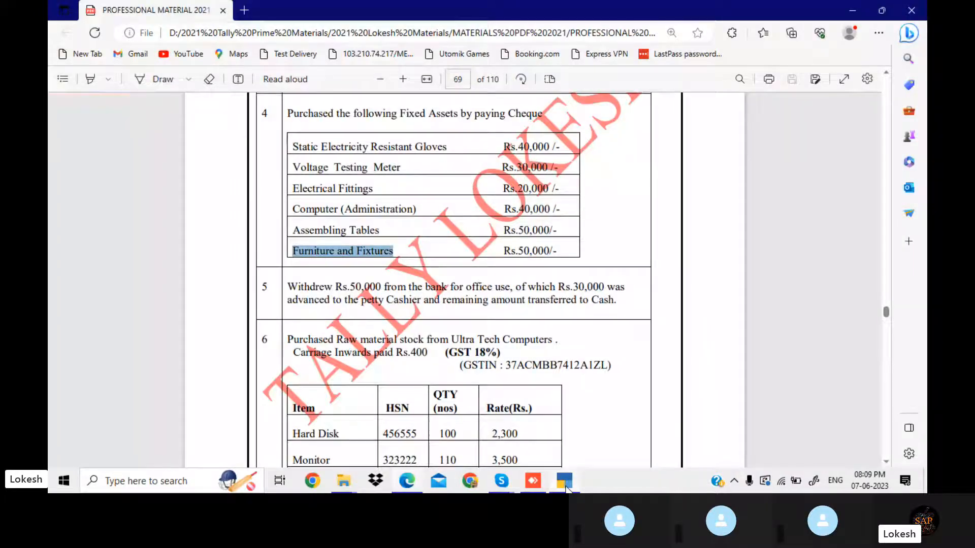
left_click(566, 486)
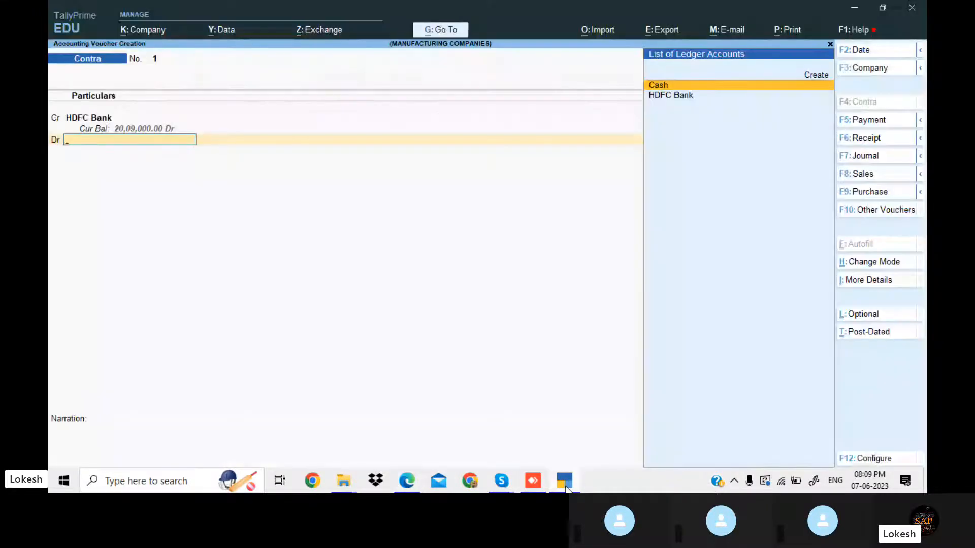
key("alt+c")
type("Pet")
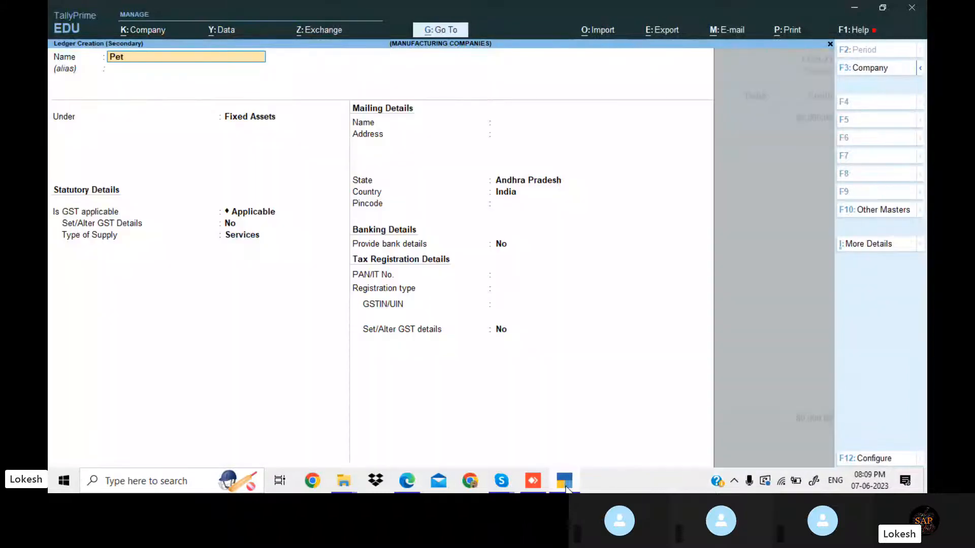
type("ty Cash")
key("Return")
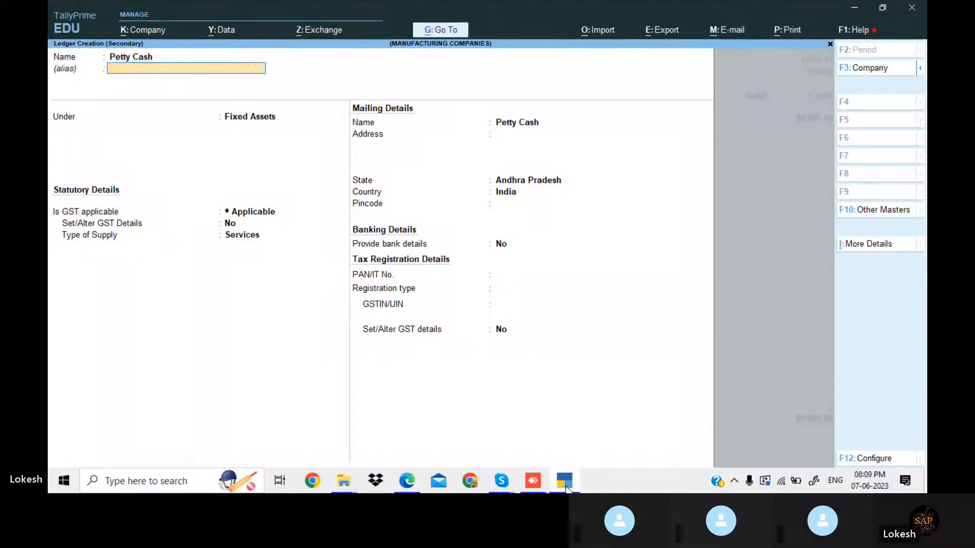
type("cas")
key("Return")
key("Return")
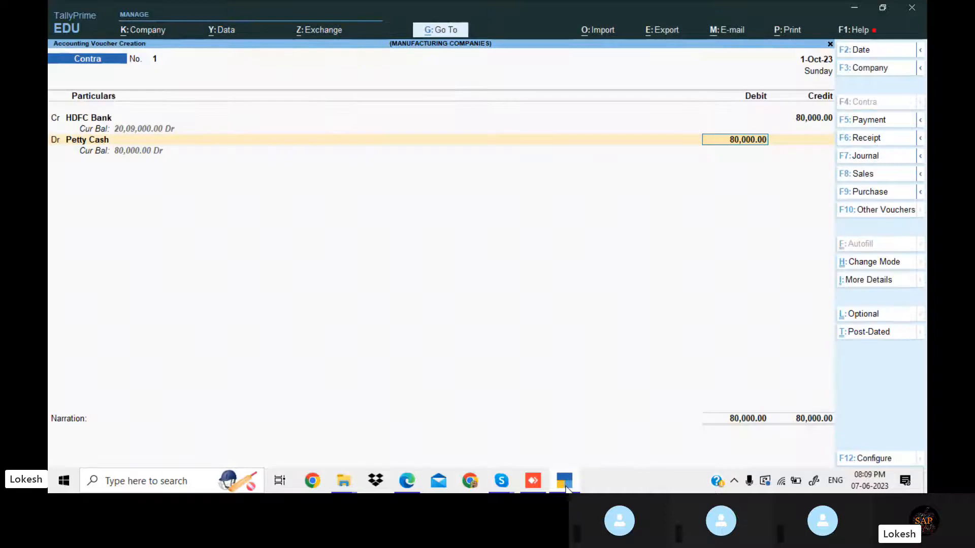
Check the petty cashier's advance in the PDF and debit Petty Cash with 30,000
left_click(565, 485)
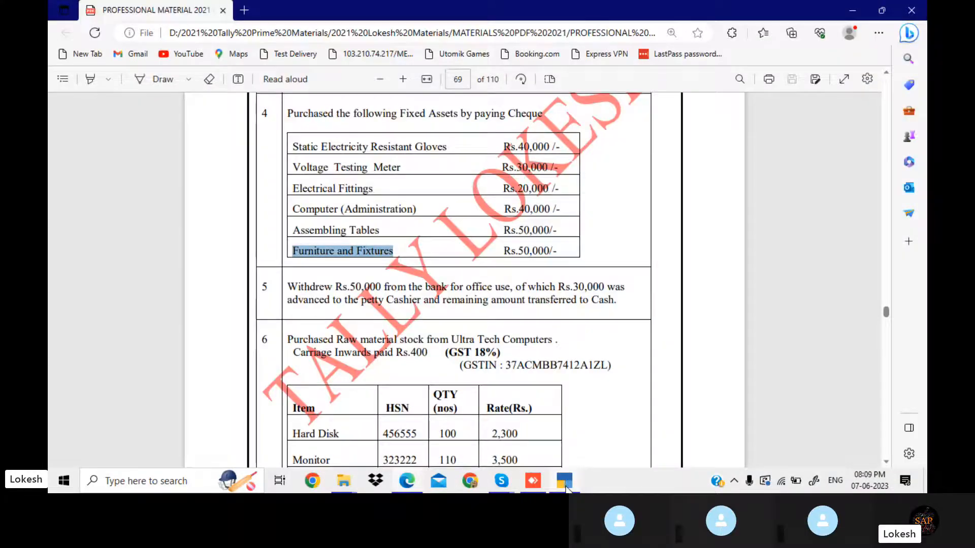
left_click(566, 485)
type("300")
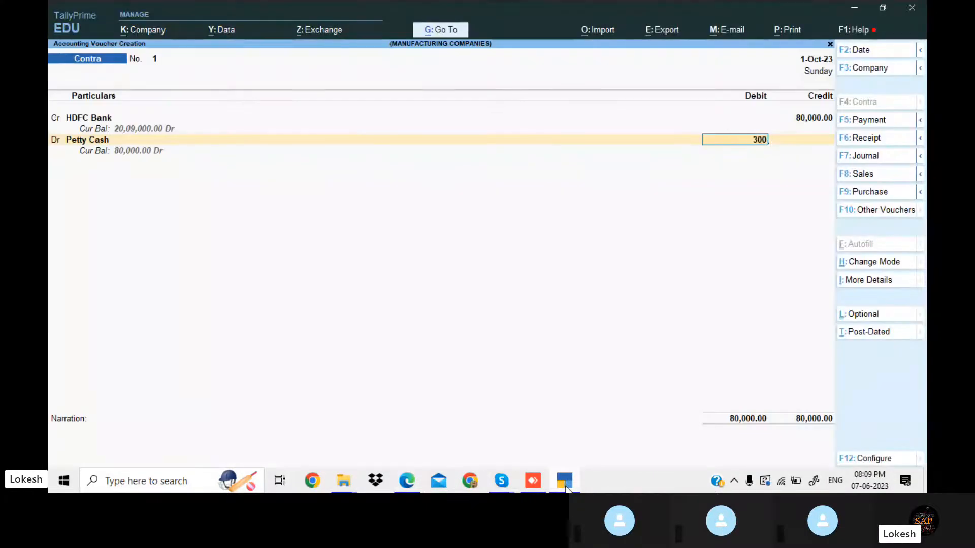
type("00")
key("Return")
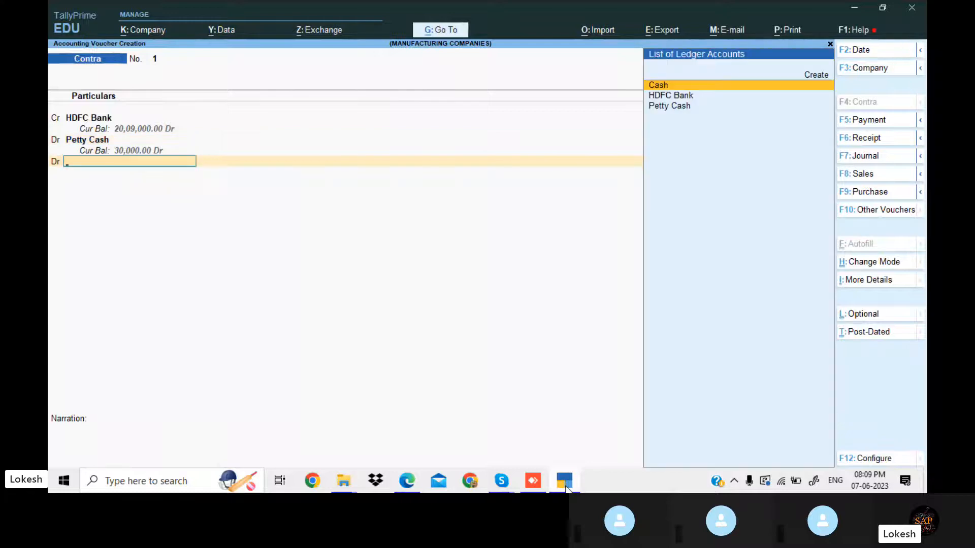
Debit Cash with the remaining 50,000 and save the contra voucher
key("Return")
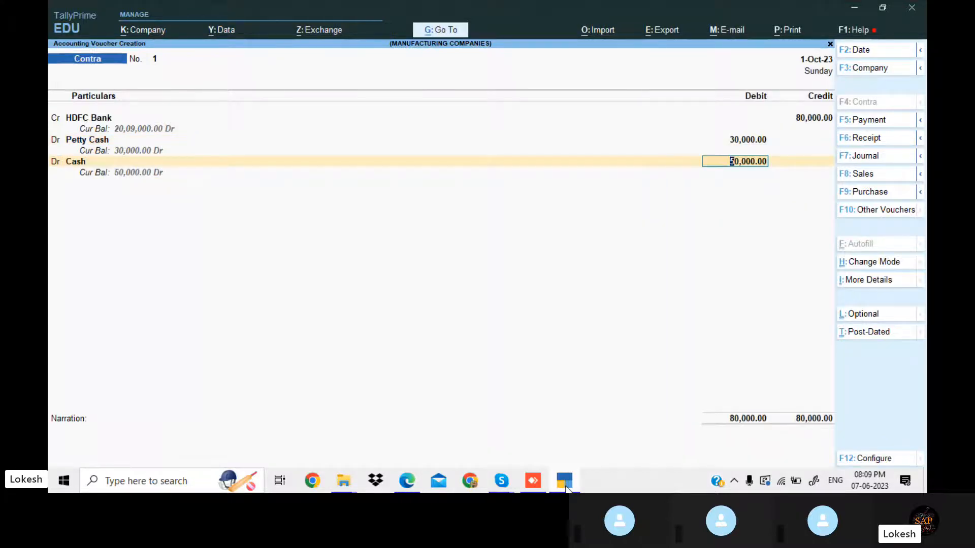
key("Return")
key("Return")
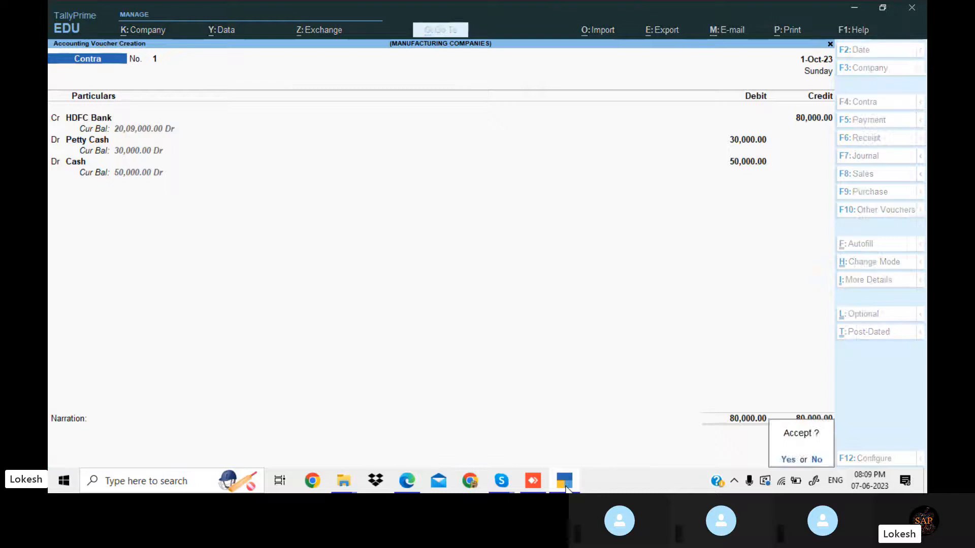
key("Return")
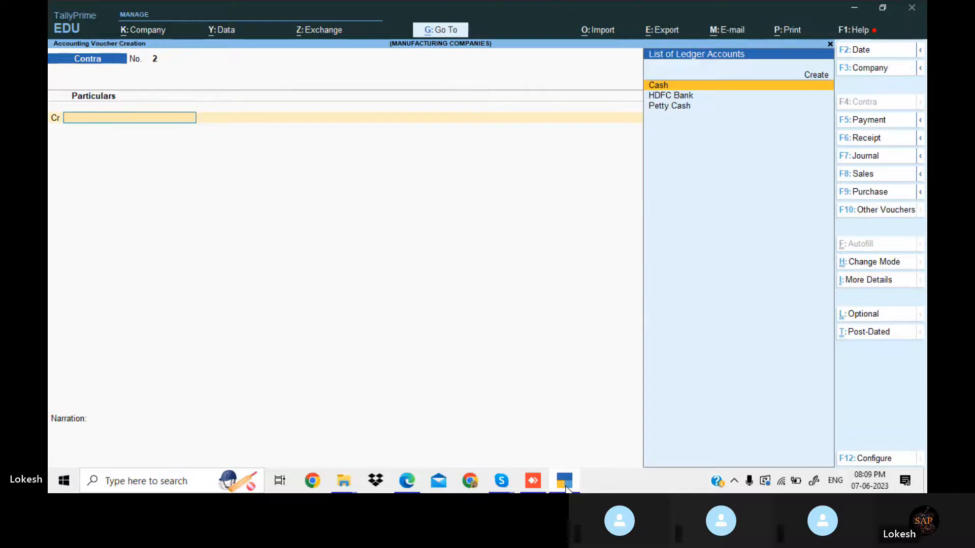
Start a purchase voucher and a new party ledger named "Ultra Tech Computers", copying the supplier's name from the PDF
left_click(870, 192)
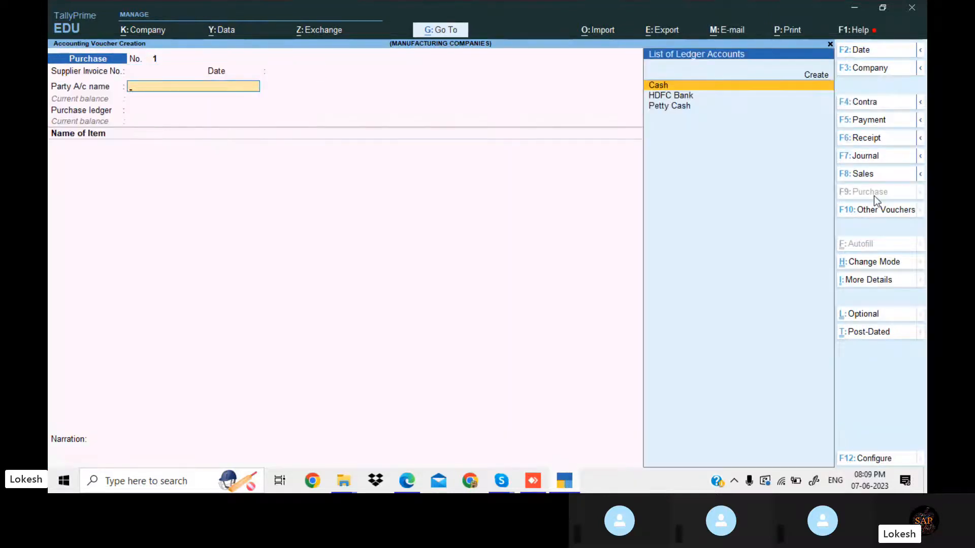
key("alt+c")
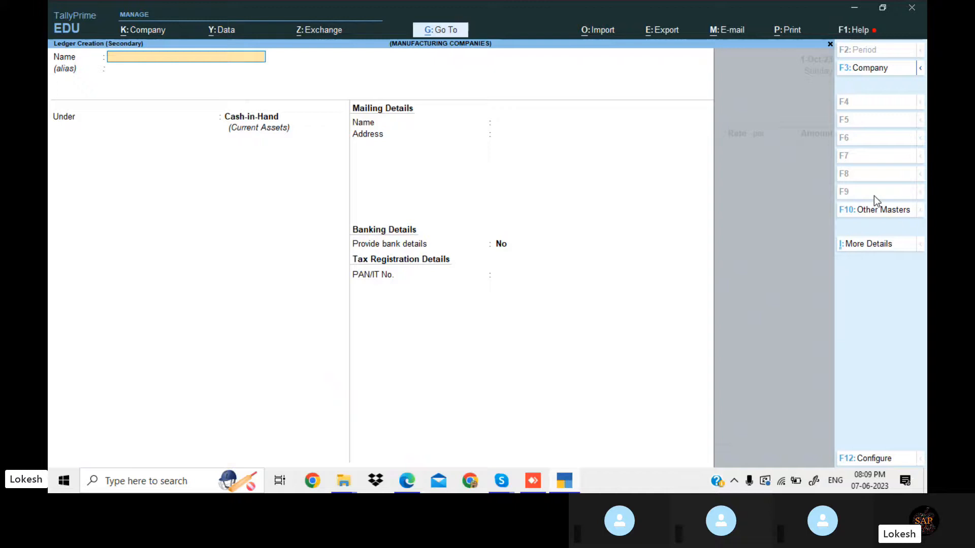
left_click(559, 483)
scroll(548, 426, "down", 2)
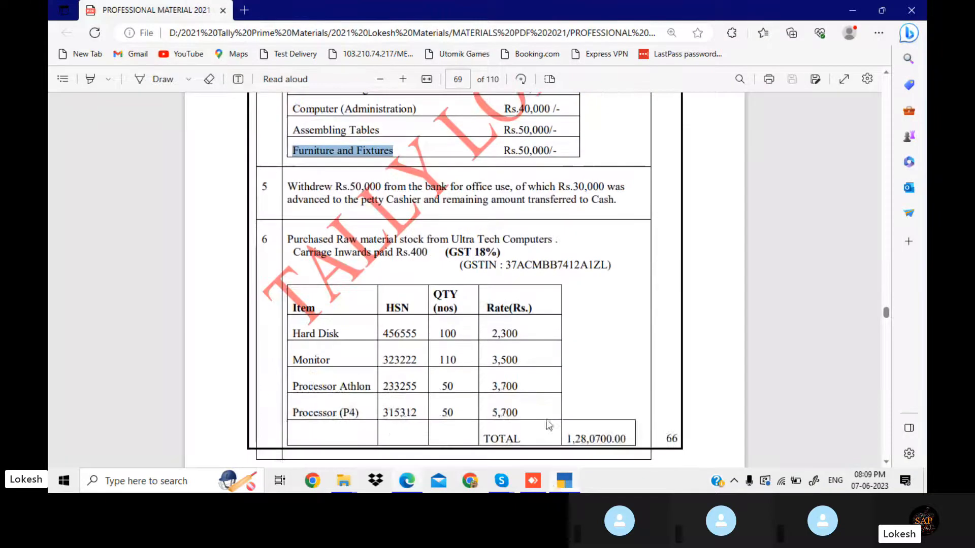
left_click_drag(452, 239, 553, 241)
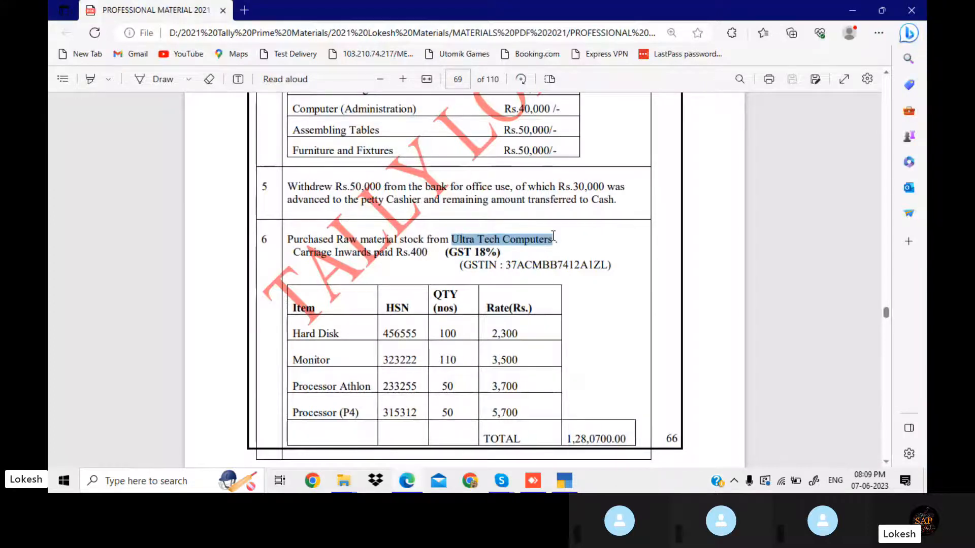
left_click(564, 482)
key("ctrl+alt+v")
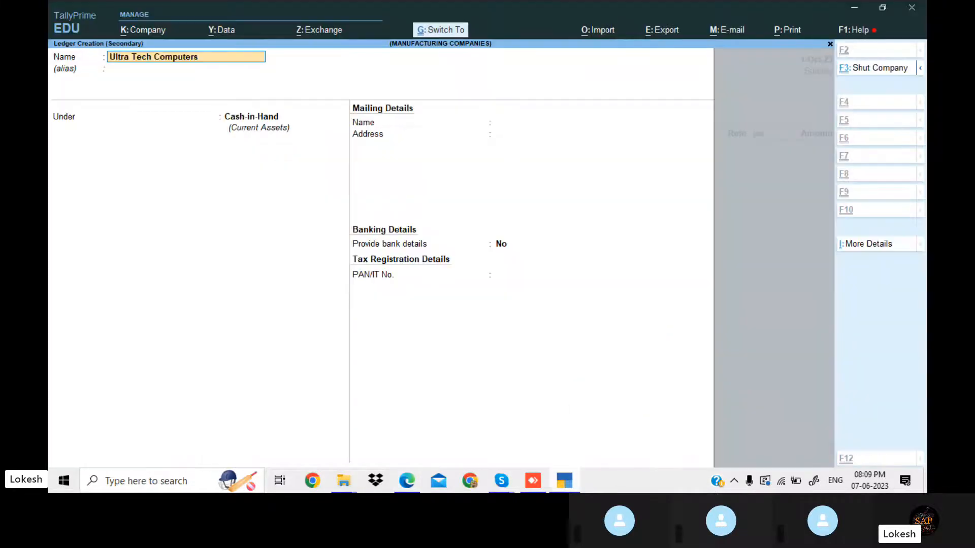
Place the Ultra Tech Computers ledger under Sundry Creditors, keeping the Andhra Pradesh mailing state and Regular registration type
key("Return")
key("Return")
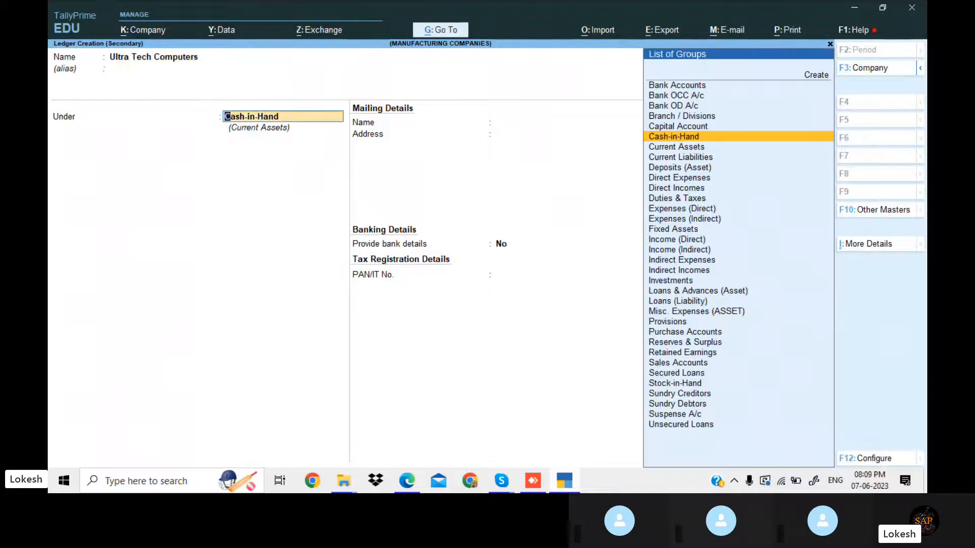
type("Sun")
key("Down")
key("Return")
key("Return")
key("Return")
key("Return")
key("Return")
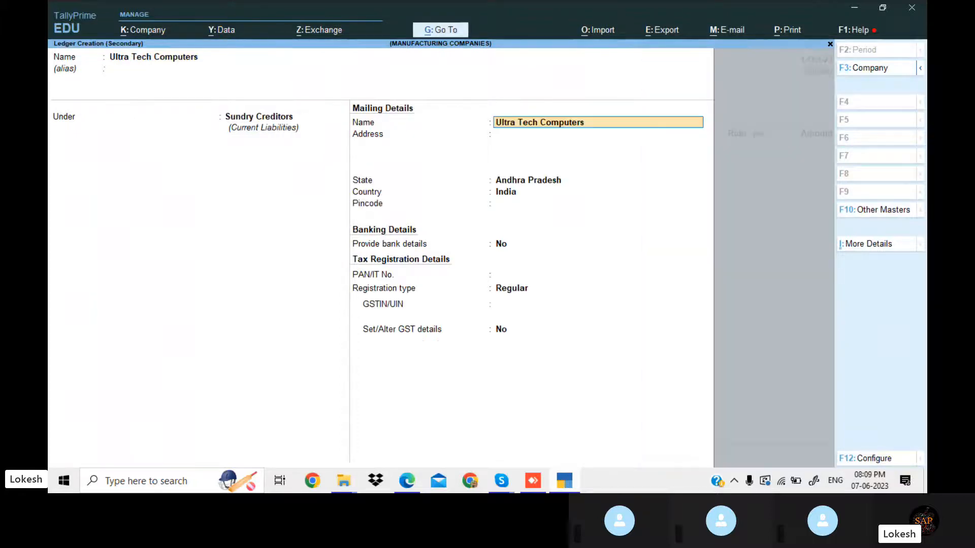
key("Return")
key("Return")
key("Return")
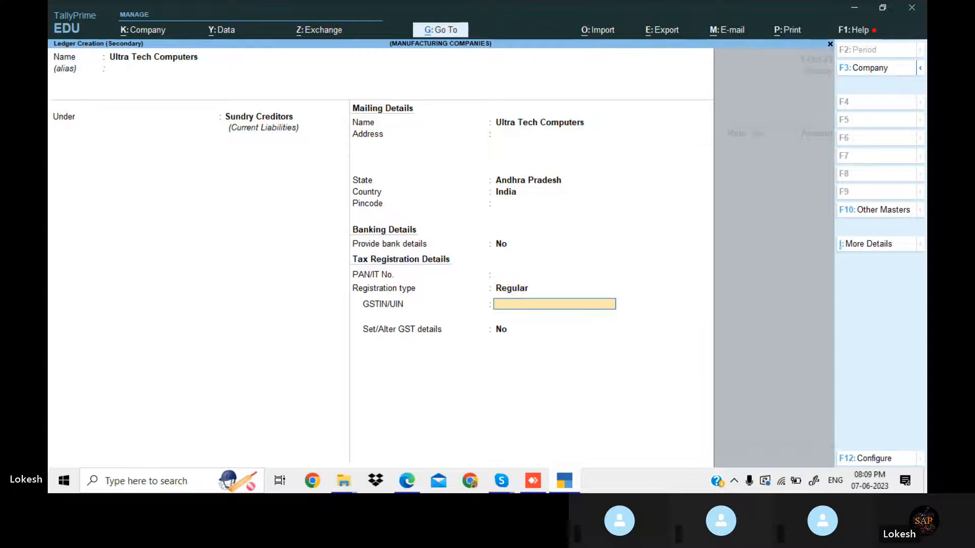
Copy the supplier's GSTIN from the PDF into the Ultra Tech Computers ledger and save the ledger
left_click(564, 481)
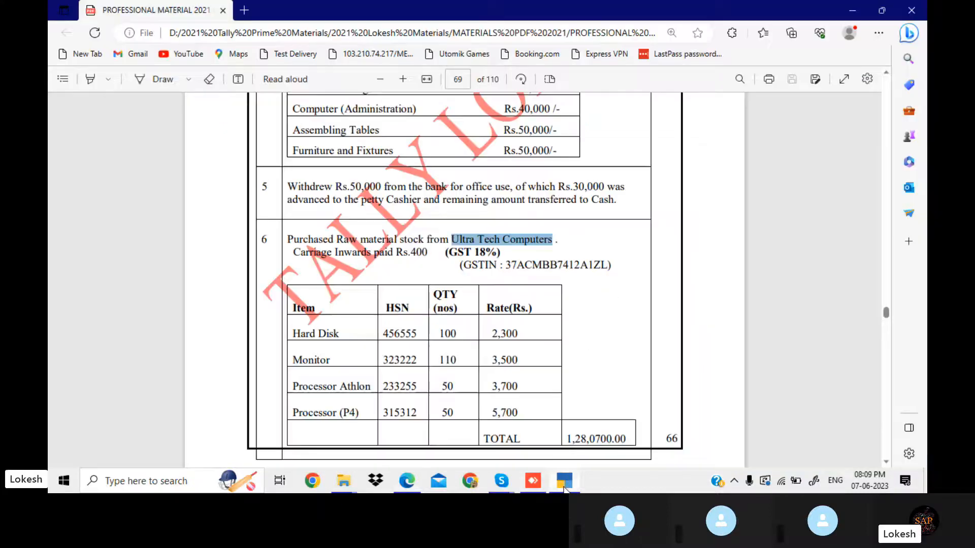
left_click_drag(503, 267, 605, 269)
key("ctrl+c")
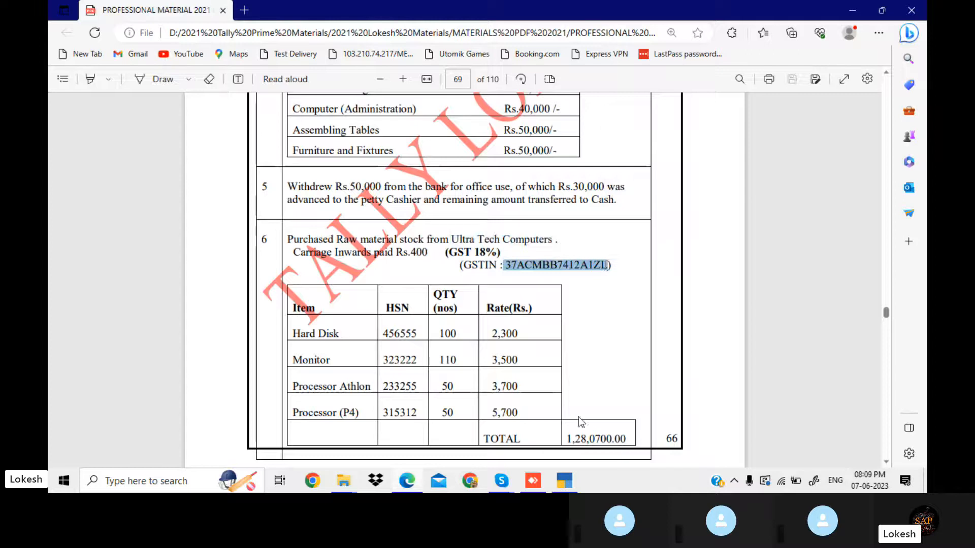
left_click(571, 476)
key("ctrl+v")
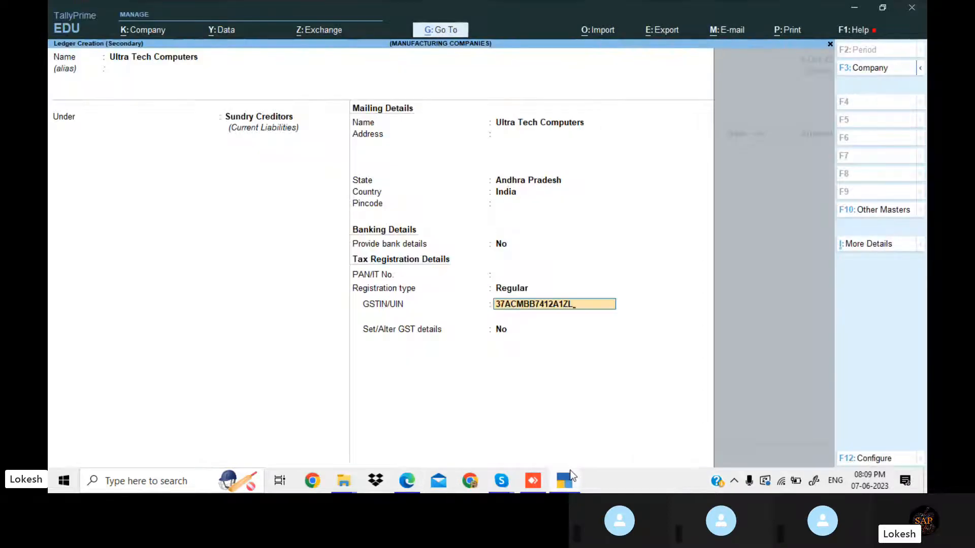
key("Return")
key("Return")
key("Return")
Leave the receipt details blank and accept the default party details for Ultra Tech Computers in the purchase voucher
key("Return")
key("Return")
key("Return")
key("Return")
key("Return")
key("Return")
key("Return")
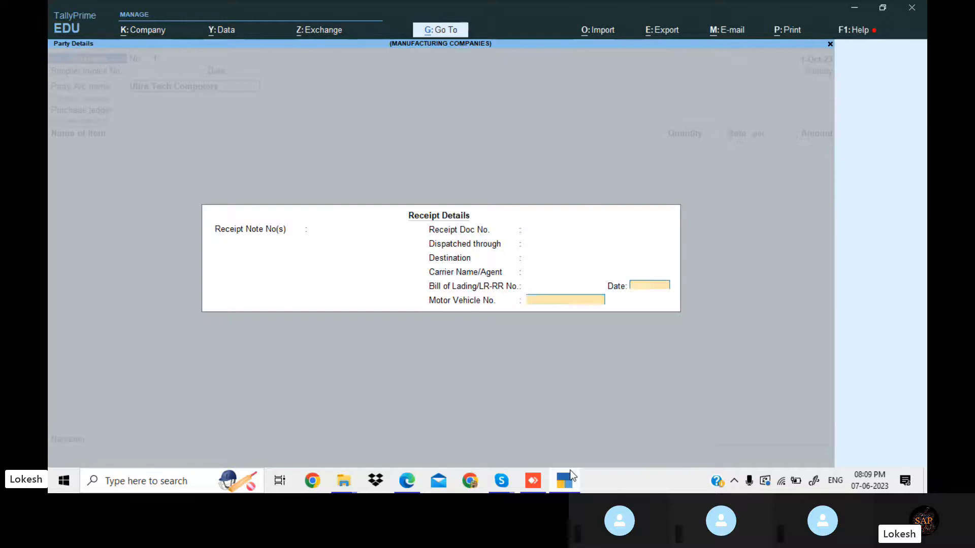
key("Return")
key("Return")
key("Return")
key("Return")
key("Return")
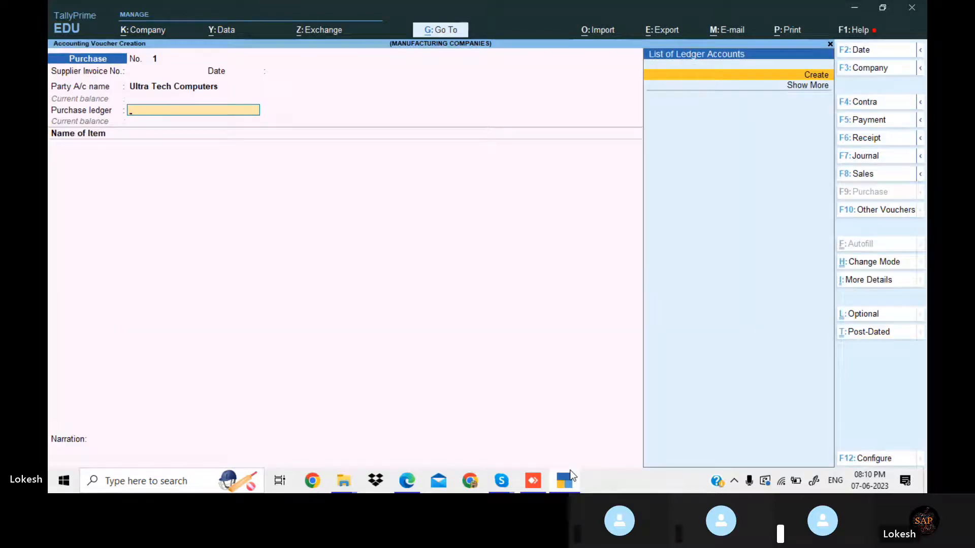
Create a new purchase ledger named "Purchase" and place it under Purchase Accounts
key("Return")
type("Pu")
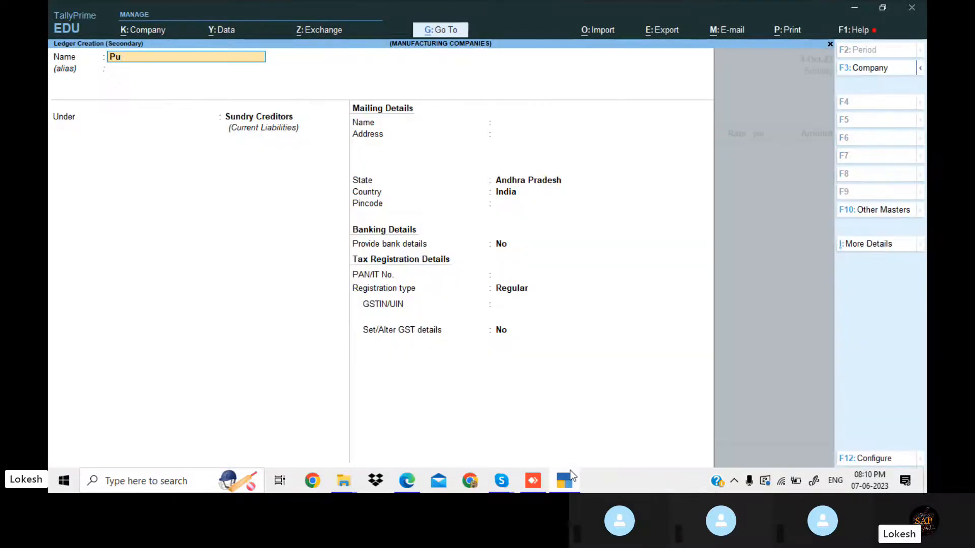
type("rchase")
key("Return")
key("Return")
type("Pu")
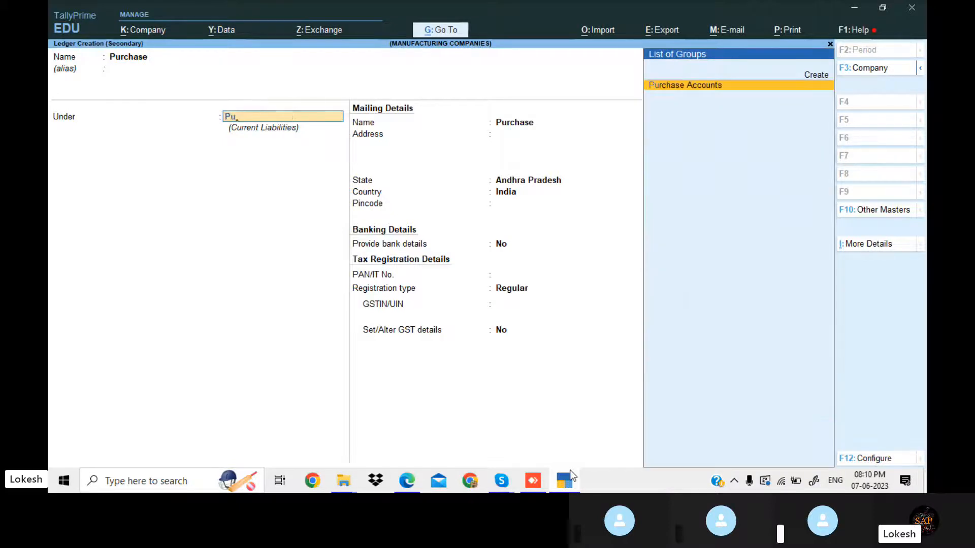
key("Return")
Keep GST applicable for the Purchase ledger with Goods as its type of supply, and save the ledger
key("Return")
key("Return")
key("Return")
key("Up")
key("Return")
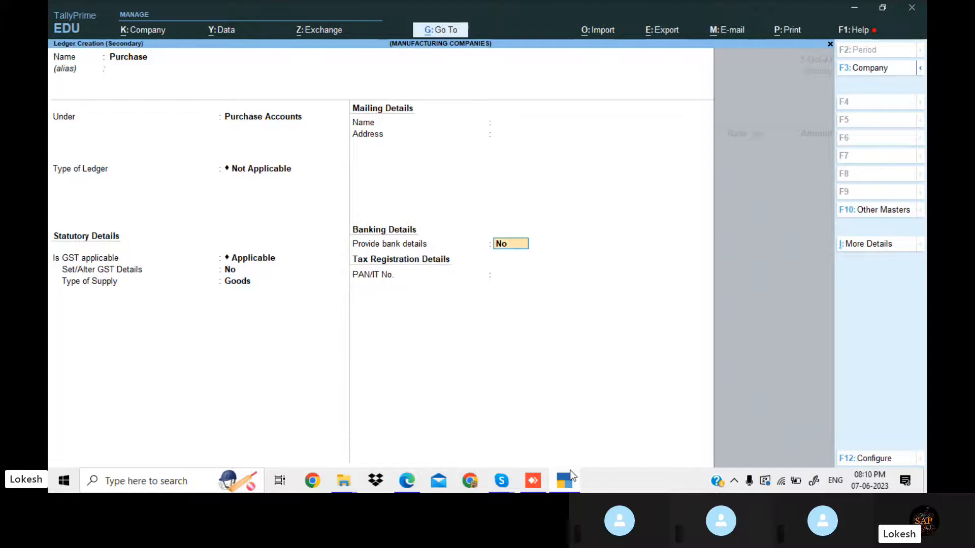
key("Return")
key("Return")
key("Return")
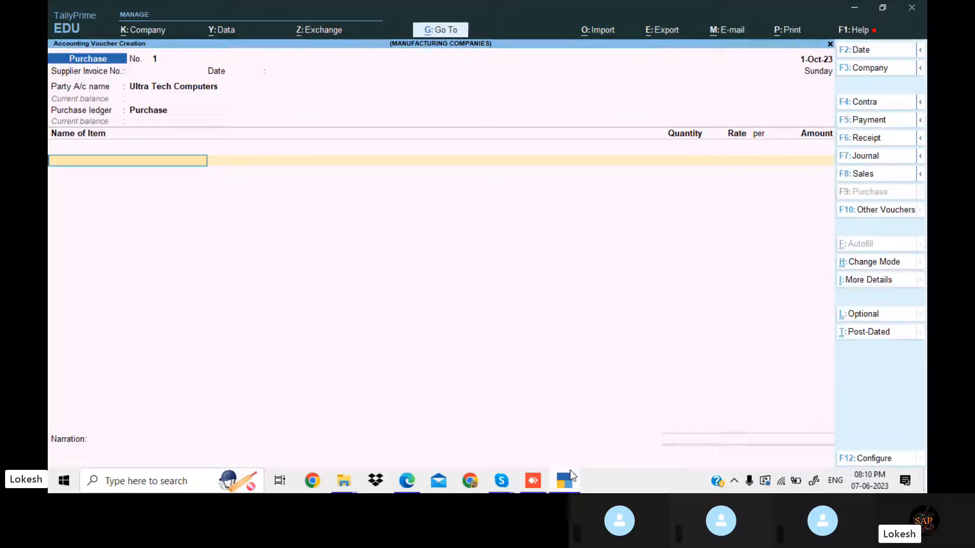
Start a new stock item from the purchase voucher and copy its name, Hard Disk, from the PDF's purchase table
key("alt+Tab")
key("alt+Tab")
key("alt+c")
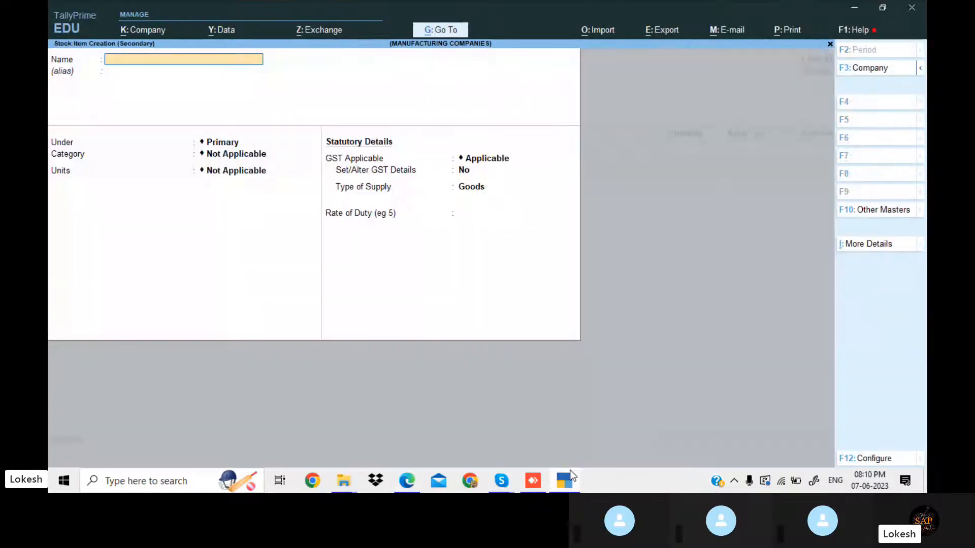
key("alt+Tab")
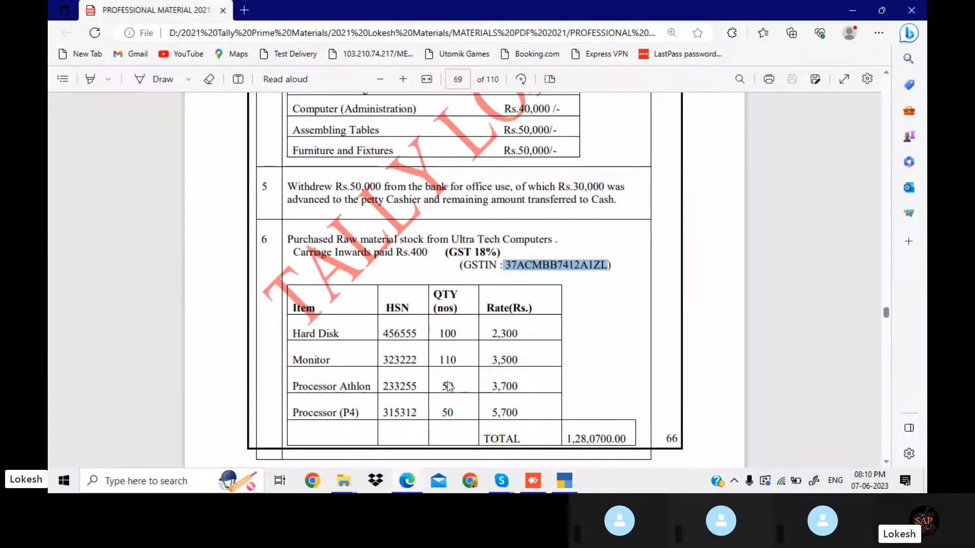
left_click_drag(291, 328, 341, 334)
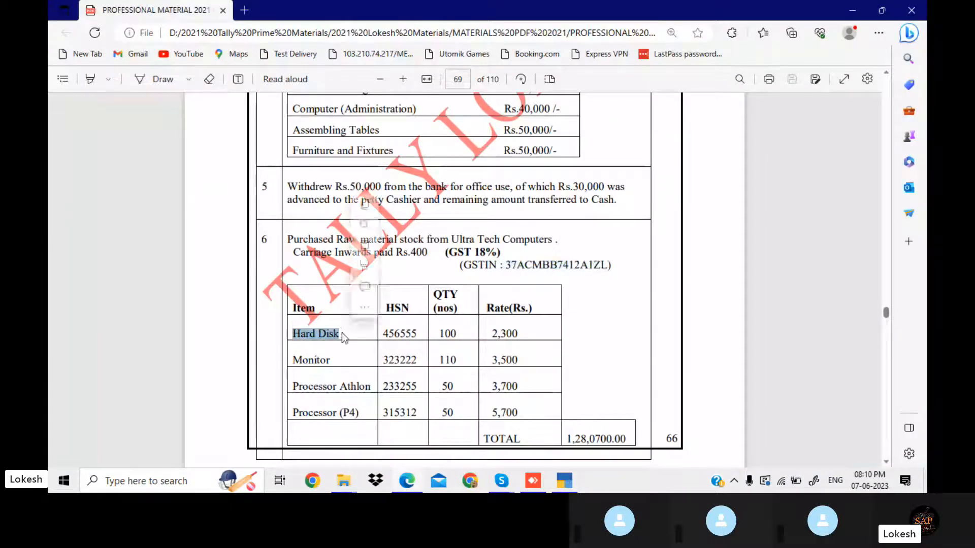
key("ctrl+c")
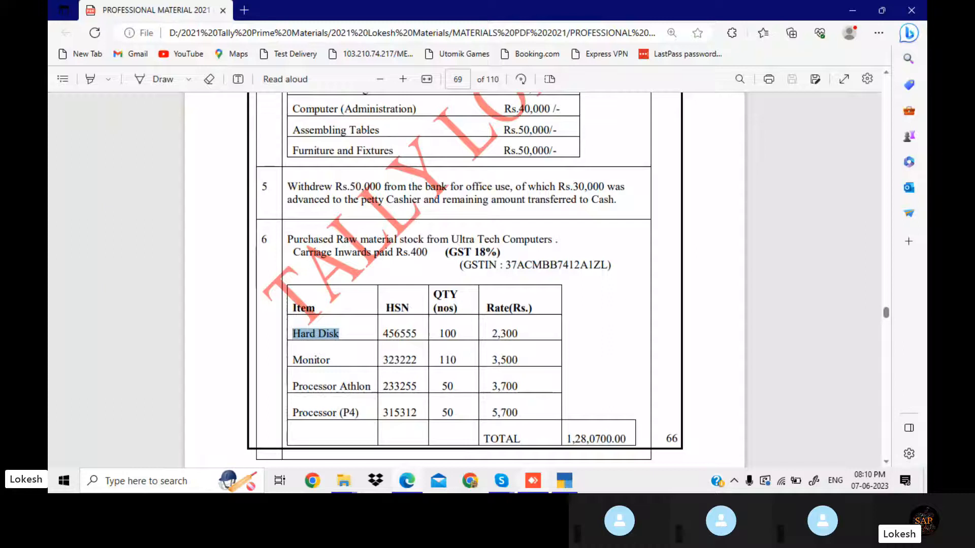
left_click(563, 480)
key("ctrl+v")
key("Return")
key("Return")
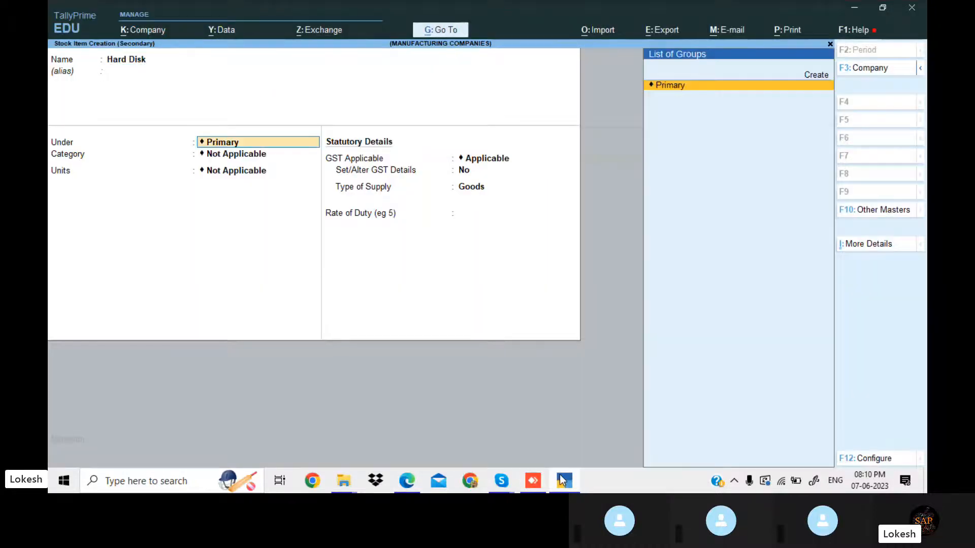
Create the stock group "Raw material" under Primary, using the PDF's wording, and assign Hard Disk to it with no category
key("alt+c")
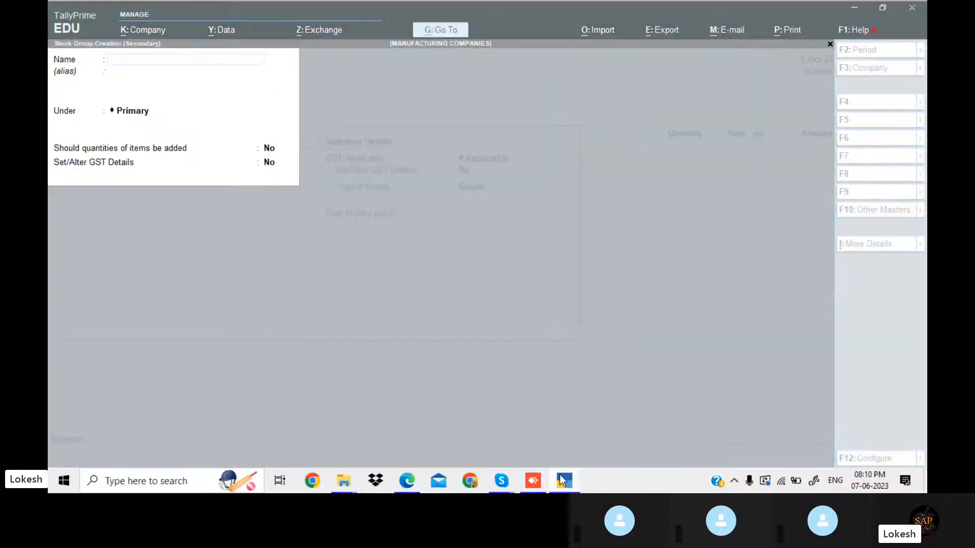
left_click(562, 480)
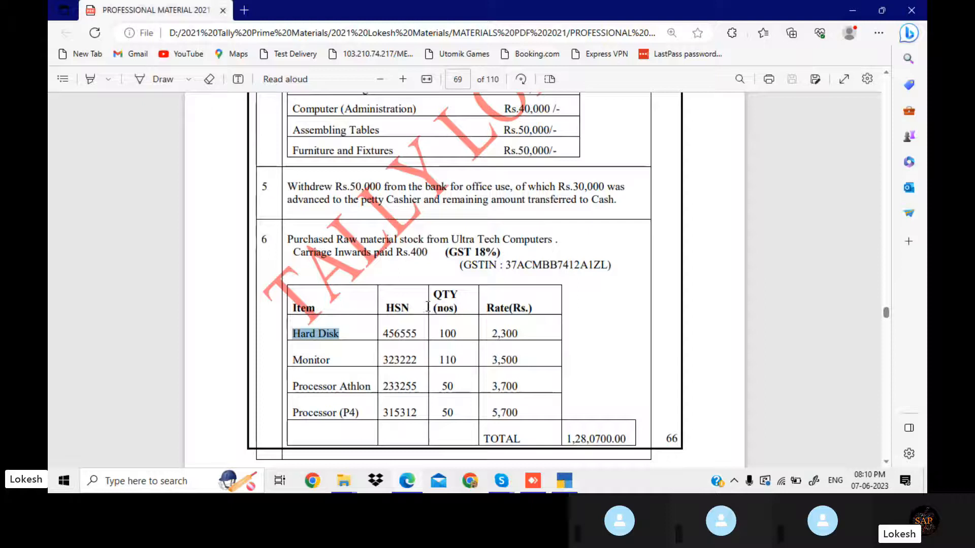
left_click(339, 236)
left_click_drag(339, 237, 397, 239)
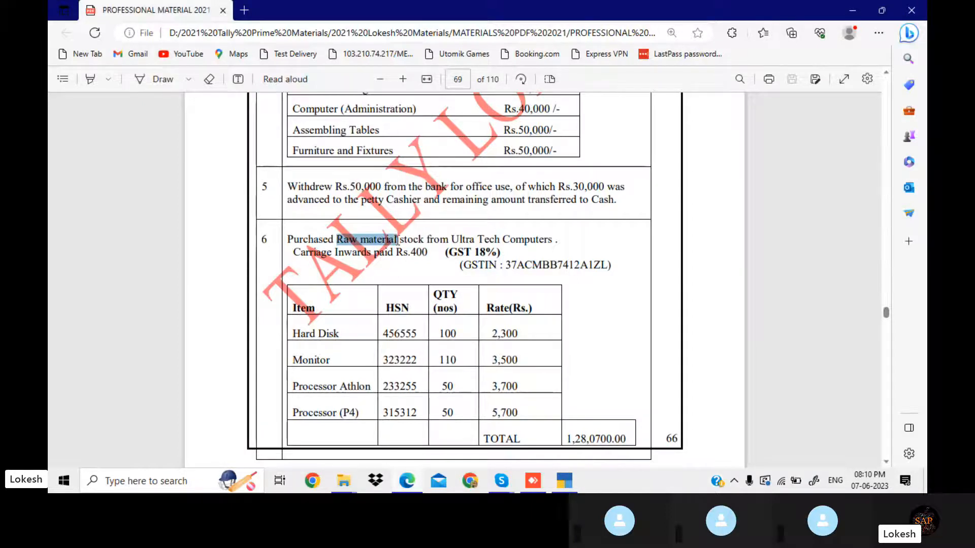
left_click(564, 481)
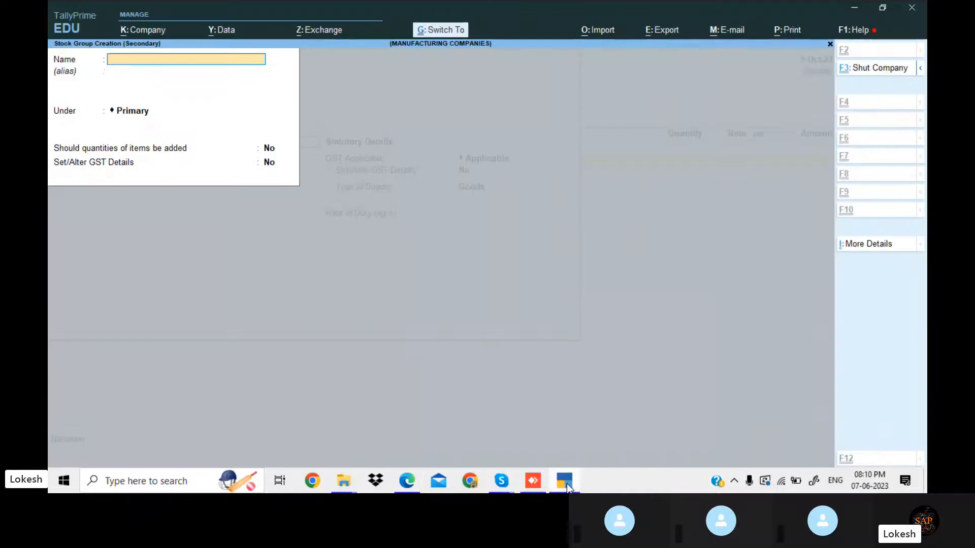
key("ctrl+v")
key("Return")
key("Return")
key("Return")
key("Return")
key("Return")
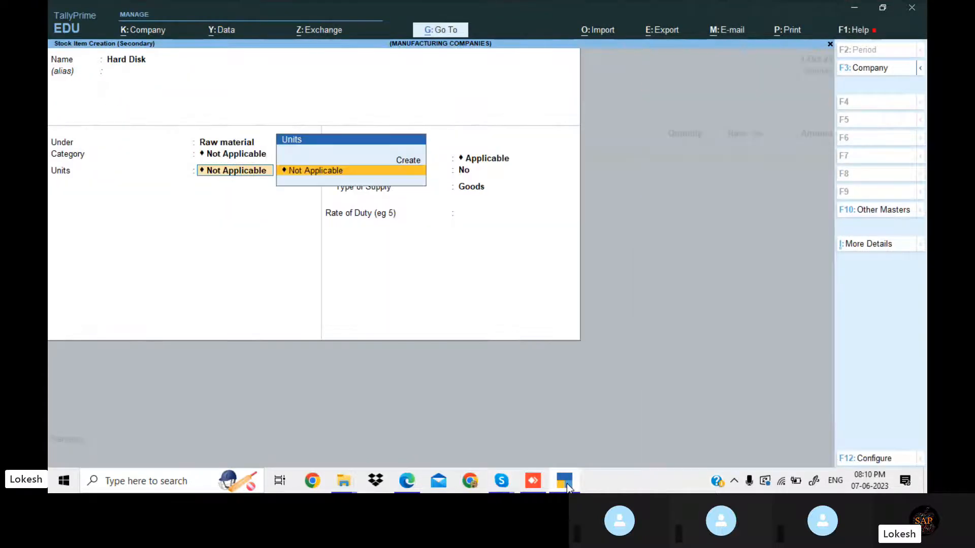
Create a simple unit for Hard Disk with symbol nos, quantity code NOS-NUMBERS and 0 decimal places
key("alt+c")
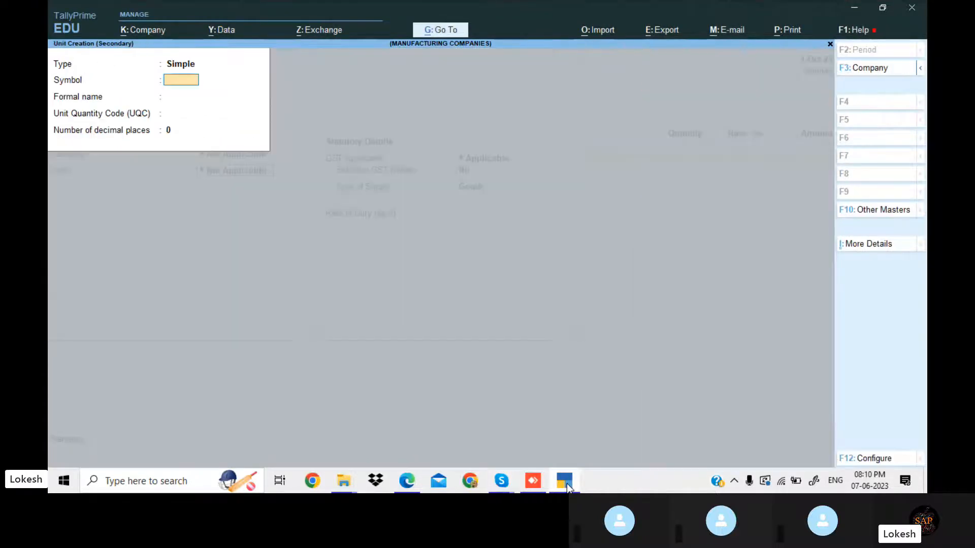
key("alt+Tab")
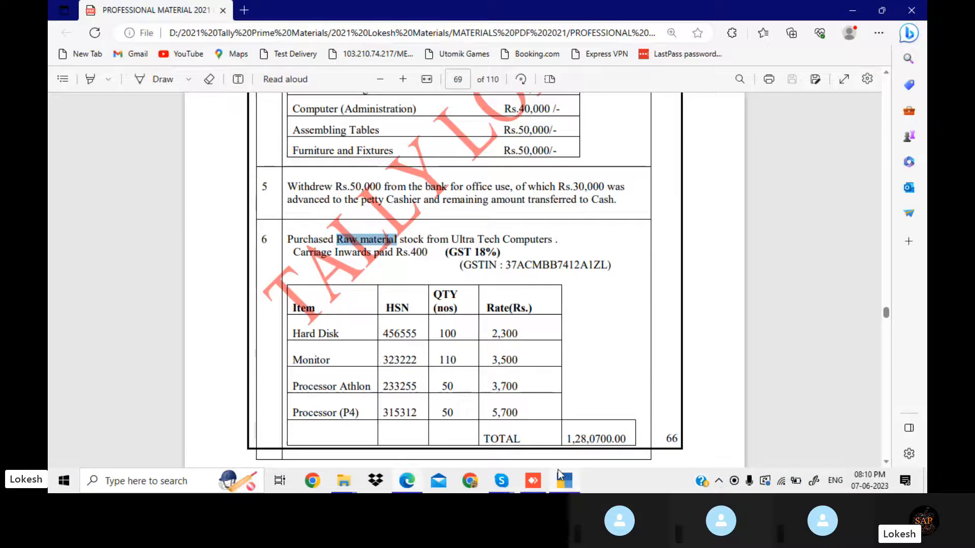
left_click(567, 485)
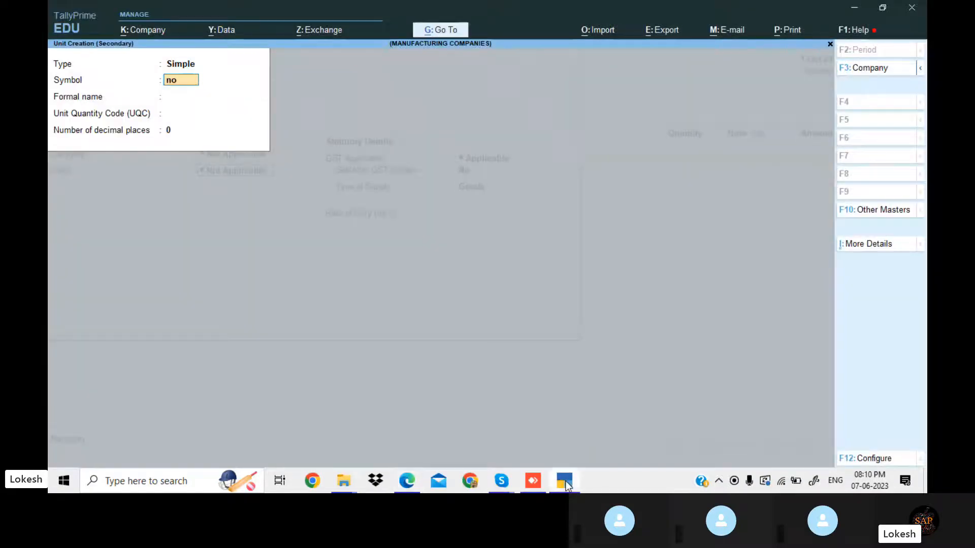
type("nos")
key("Return")
key("Return")
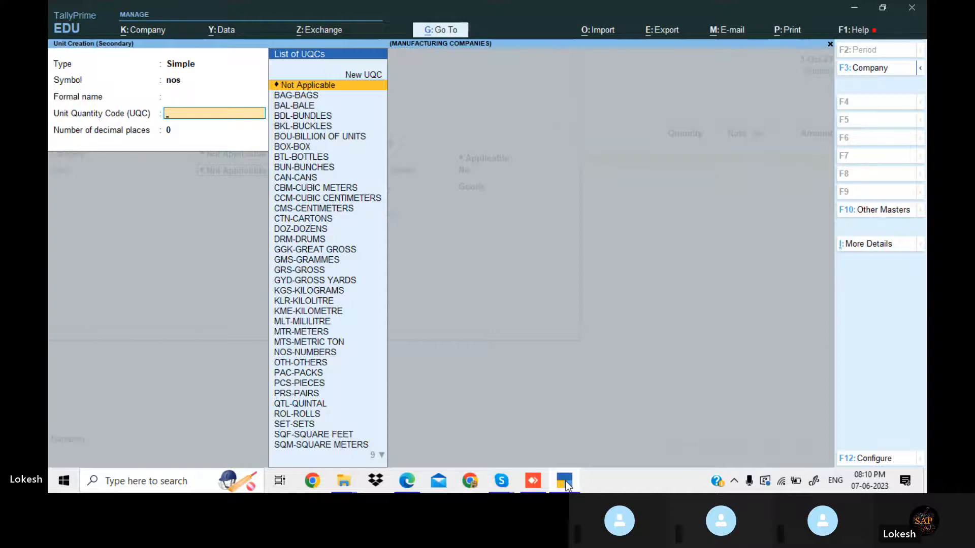
type("n")
type("o")
key("Return")
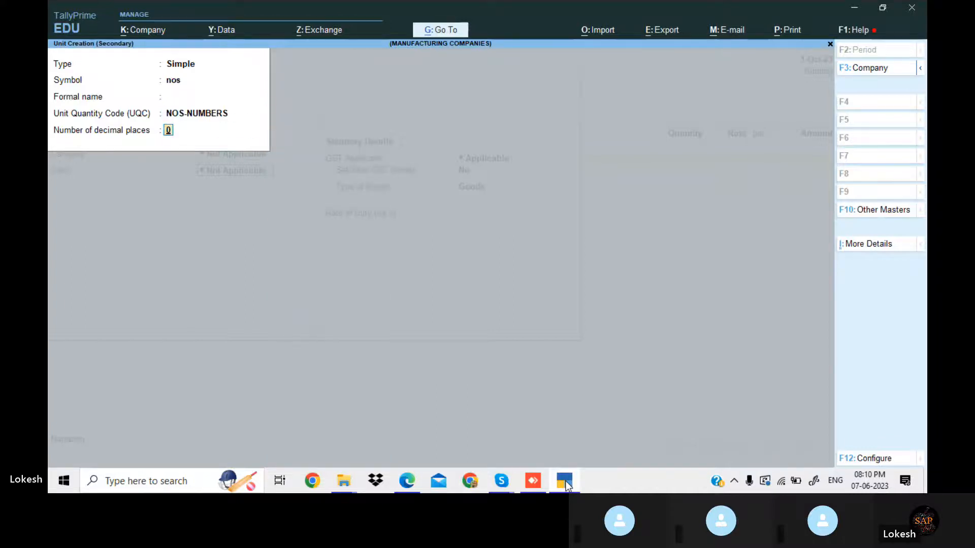
key("Return")
Enable GST details for Hard Disk and add a tax rate history entry applicable from 1-Apr-23 without a description
key("Return")
key("Return")
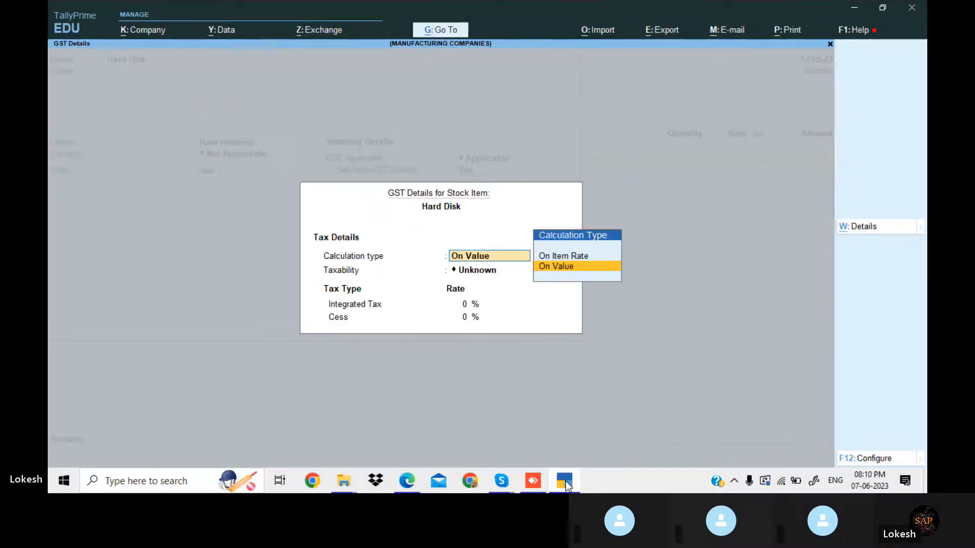
key("alt+l")
type("1-4")
key("Return")
key("Return")
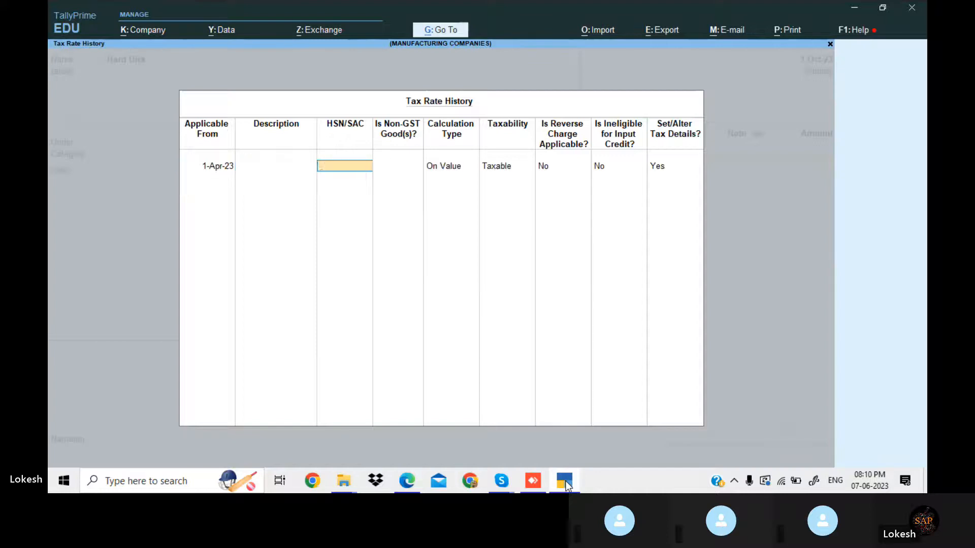
Set Hard Disk's HSN/SAC to 7896 and keep it a GST good, calculated On Value and Taxable
type("7896")
key("Return")
key("Return")
key("Return")
key("Return")
key("Return")
key("Return")
key("Return")
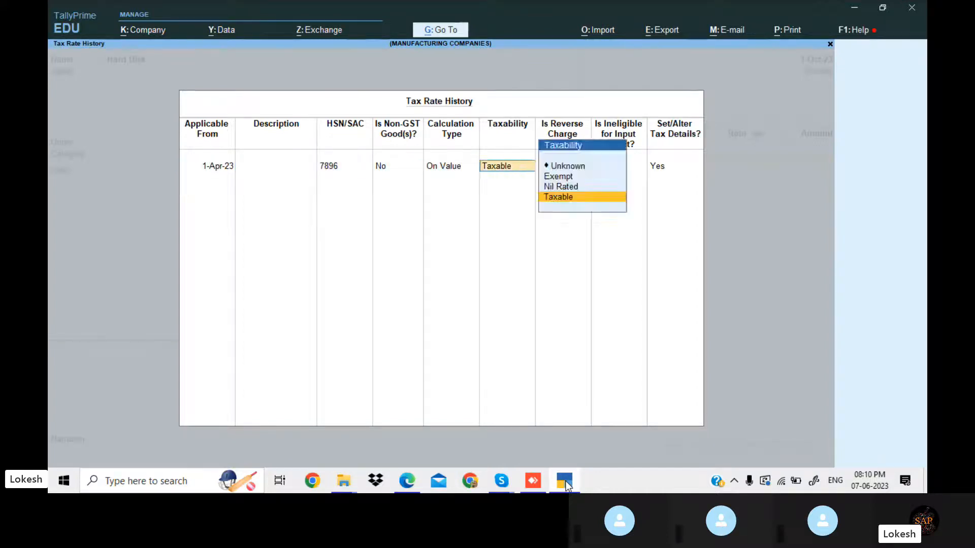
Set Hard Disk's integrated tax rate to 18% as given in the PDF, leave cess at 0%, and save the stock item
key("alt+Tab")
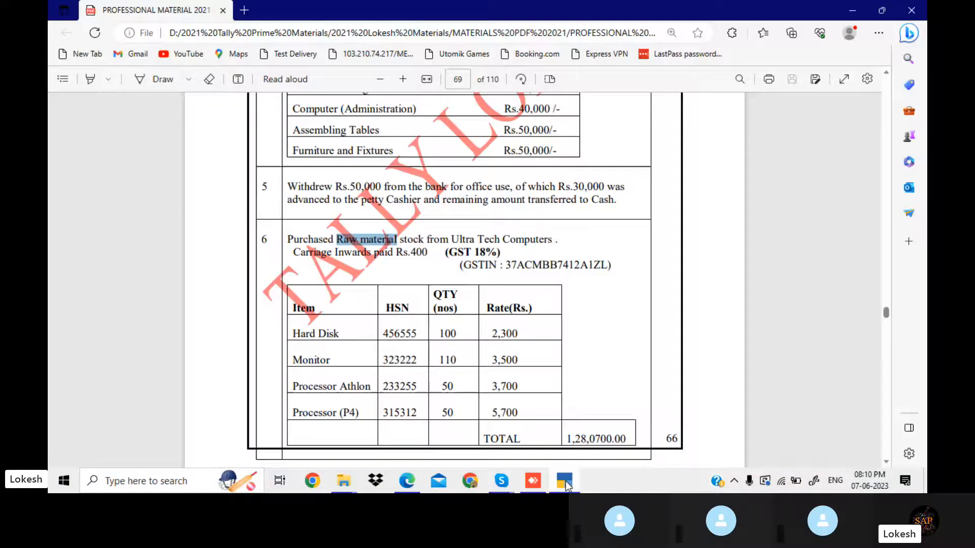
key("alt+Tab")
type("1")
key("Return")
key("Return")
key("Return")
key("Return")
key("Return")
key("Return")
key("Return")
key("Return")
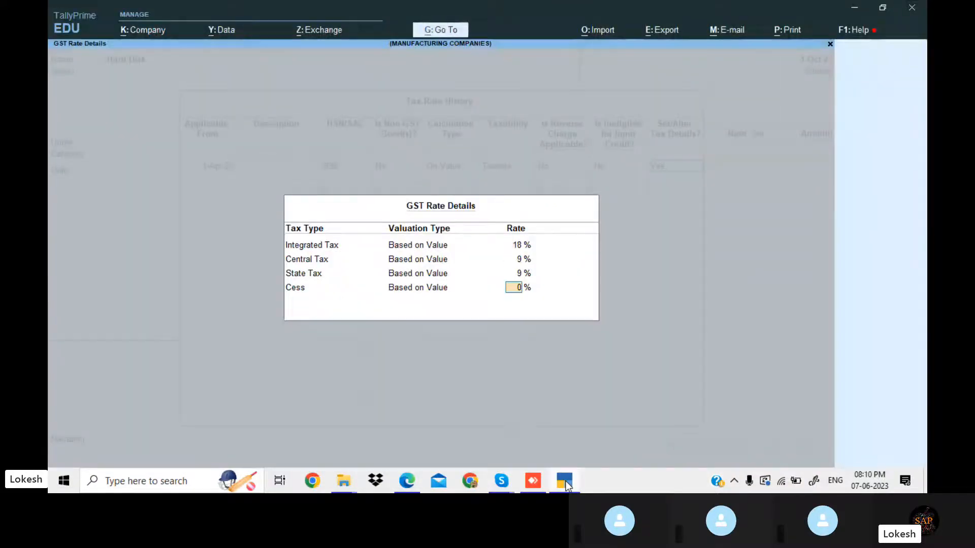
key("Return")
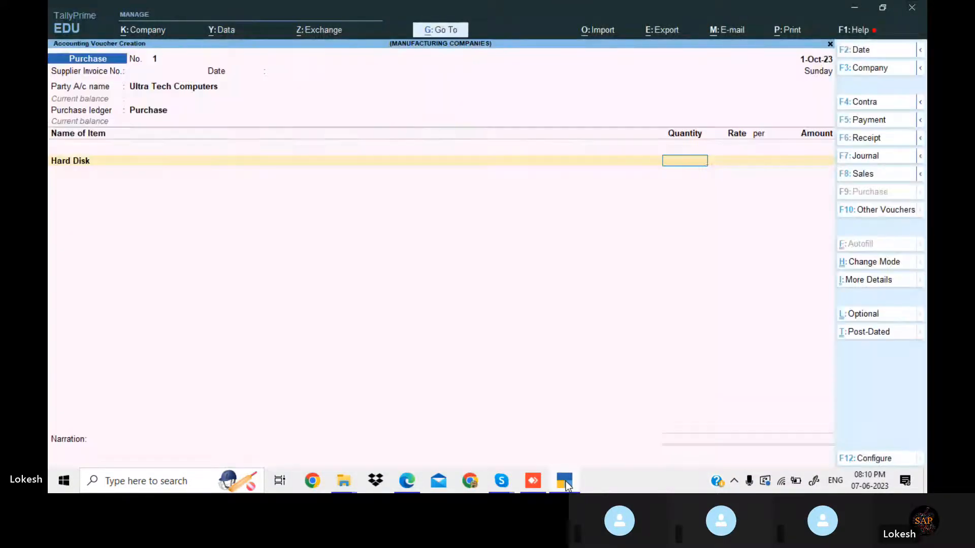
Enter the Hard Disk line from the PDF with a quantity of 100 nos and a rate of 2,300 per nos
key("alt+Tab")
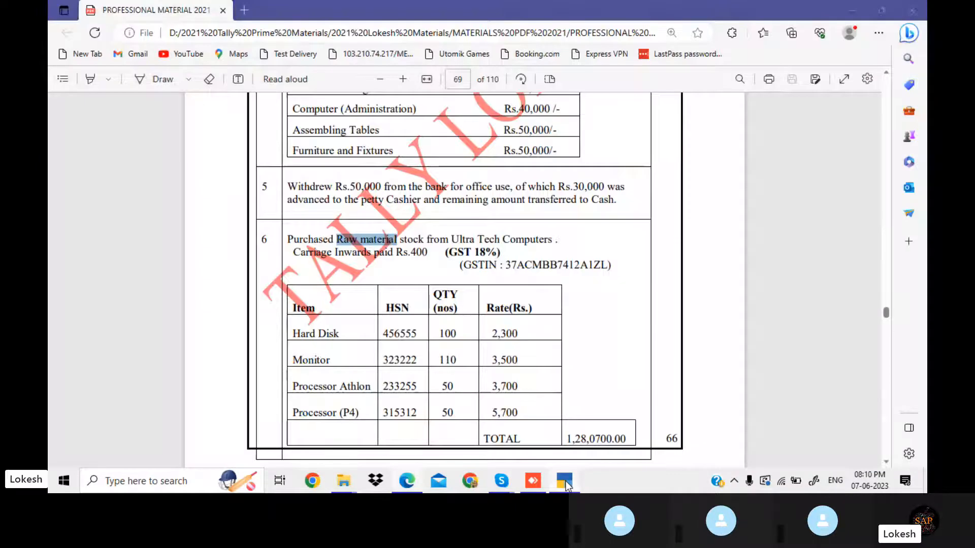
key("alt+Tab")
type("1")
key("Return")
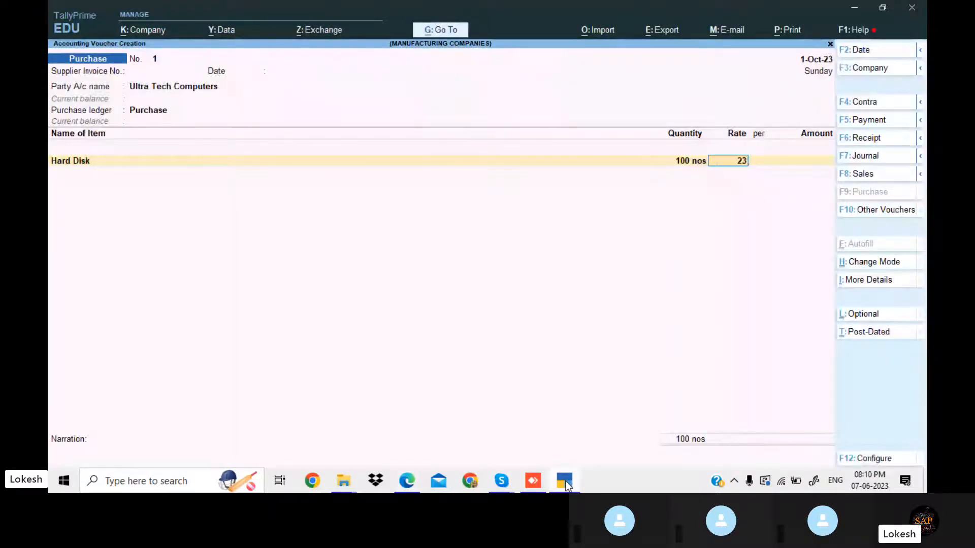
key("Return")
key("Return")
key("Return")
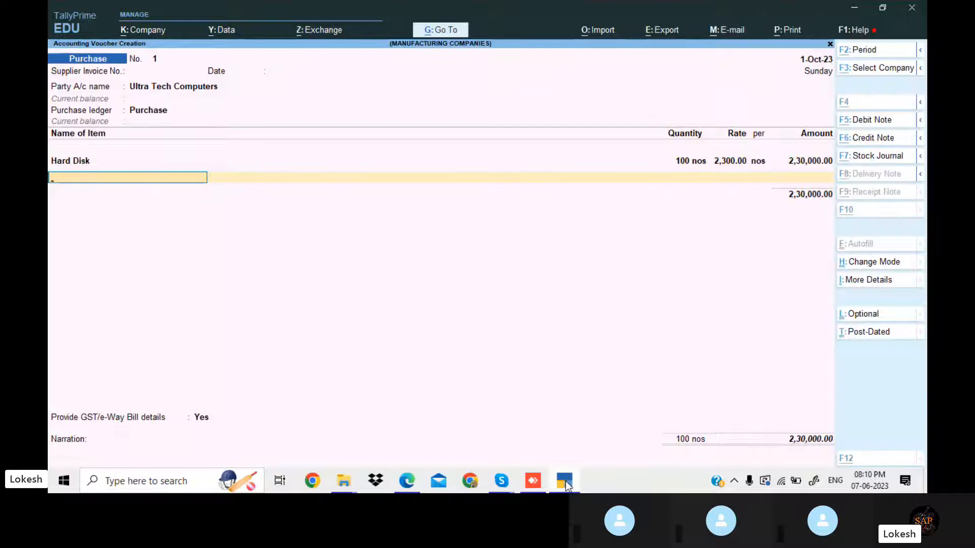
Start another stock item from the voucher and copy its name, Monitor, from the PDF's purchase table
key("alt+c")
key("alt+Tab")
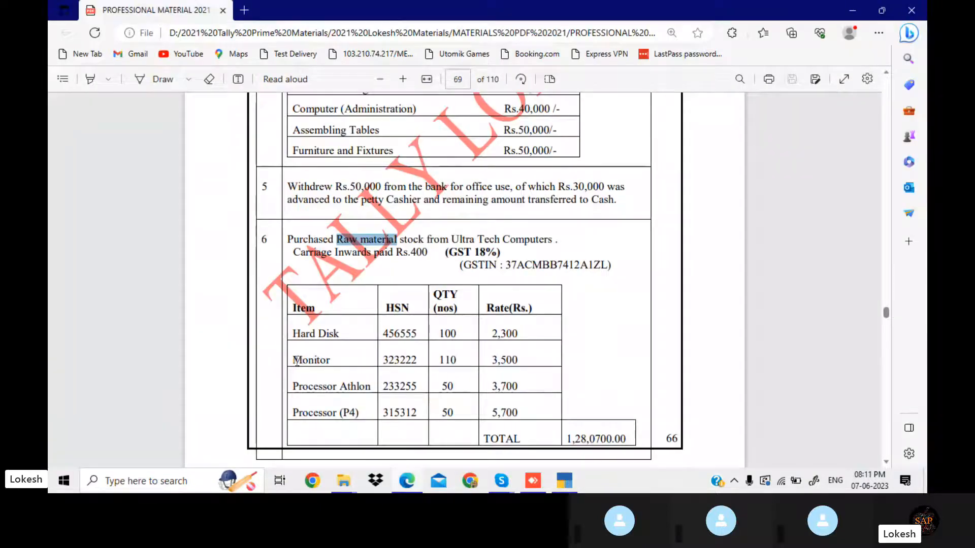
left_click_drag(295, 361, 331, 362)
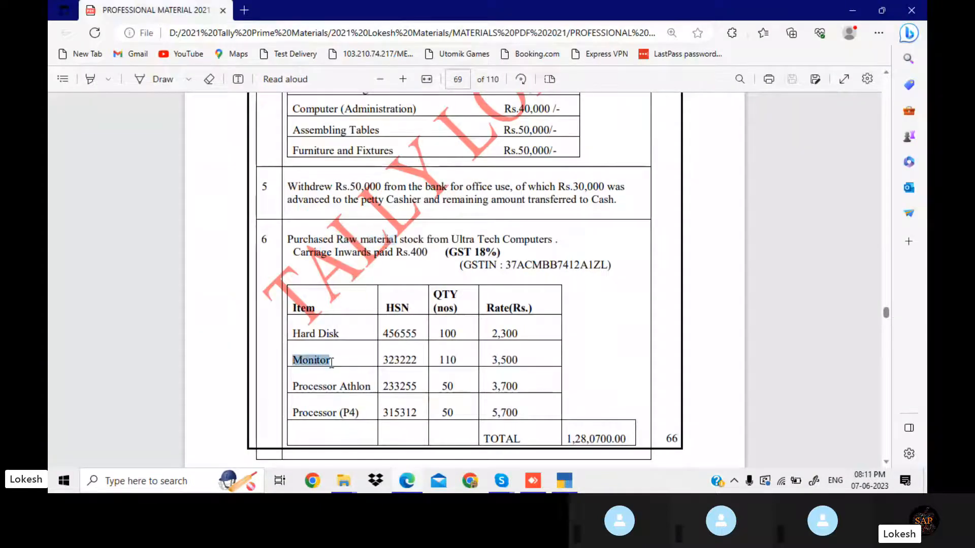
key("ctrl+c")
left_click(564, 480)
key("ctrl+alt+v")
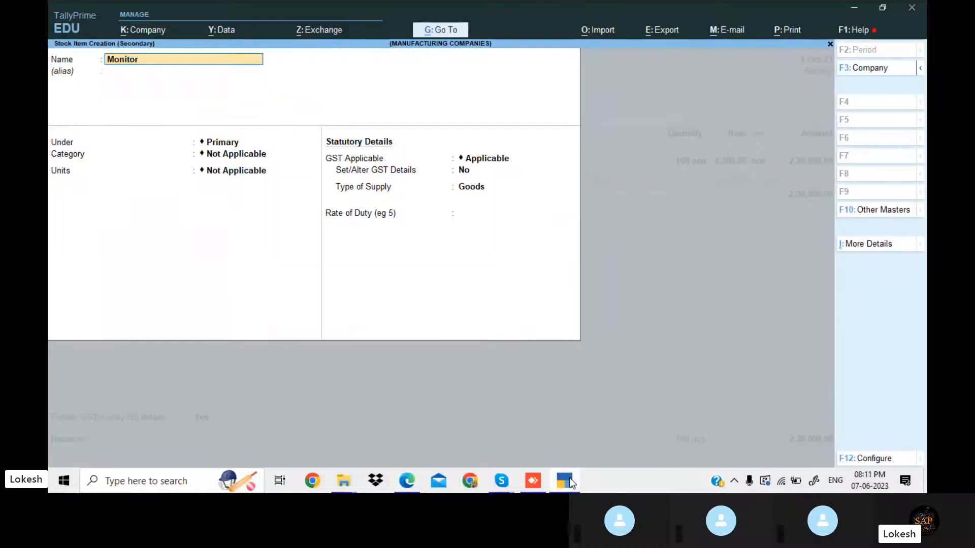
Place Monitor under Raw material with no category, keeping nos as its unit and GST applicable
key("Return")
key("Down")
key("Return")
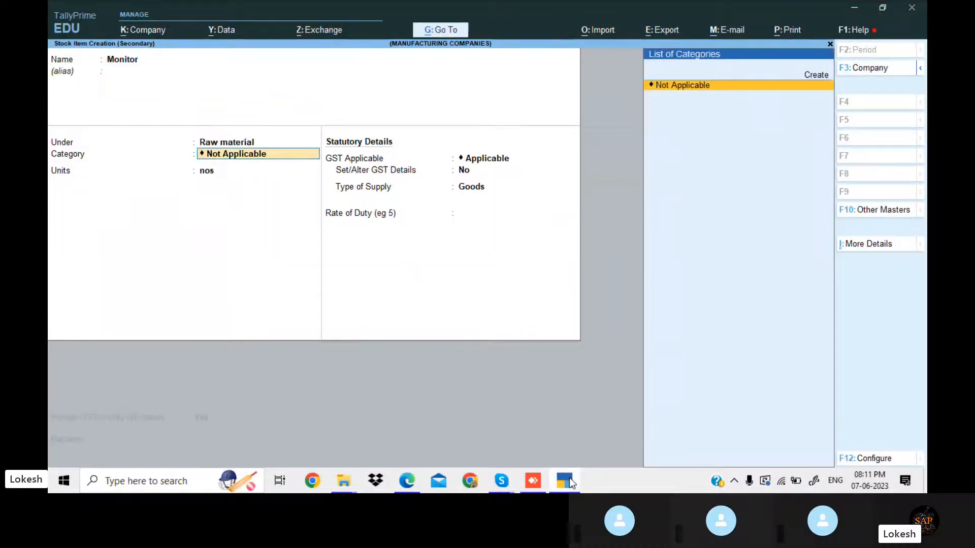
key("Return")
key("Return")
key("Return")
Enable GST details for Monitor and add a tax rate history entry applicable from 1-Apr-23 without a description
key("y")
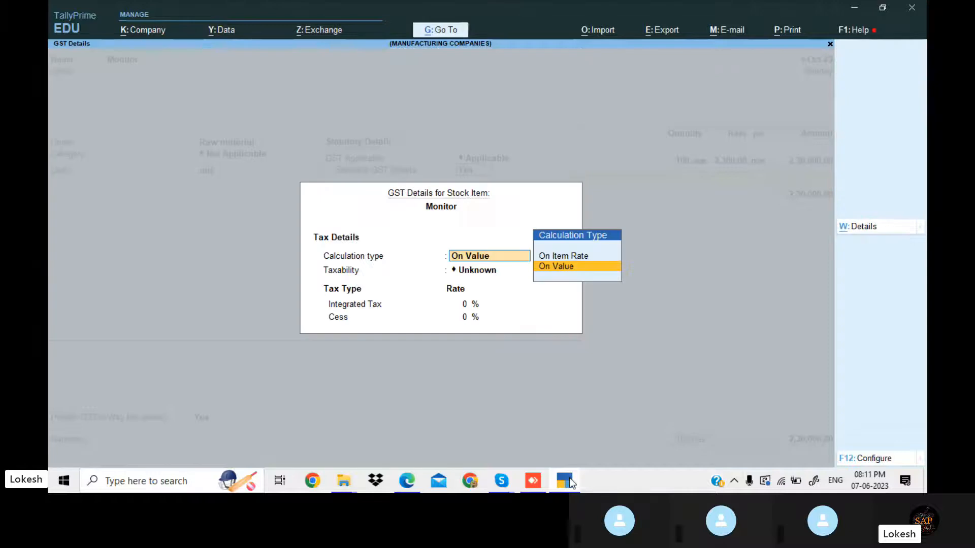
key("Return")
type("1-4")
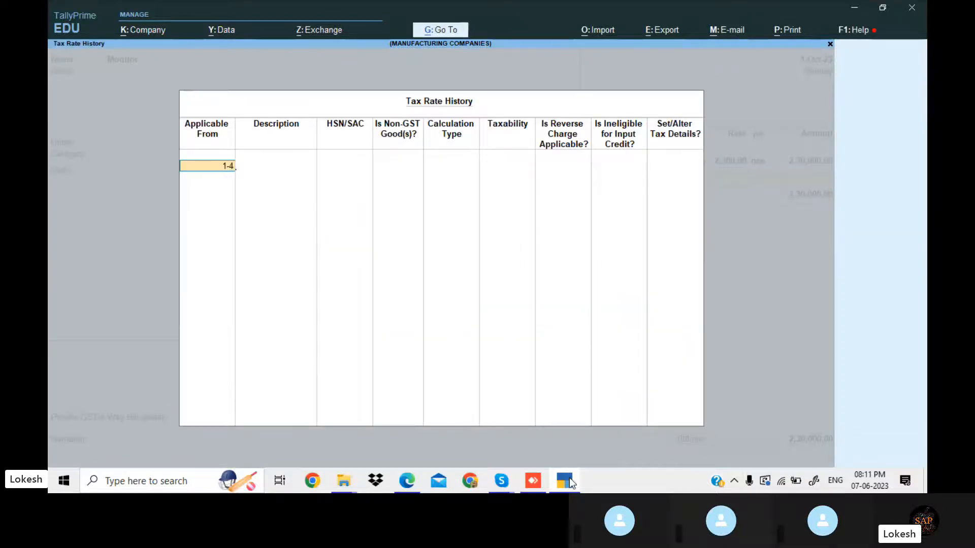
key("Return")
key("Return")
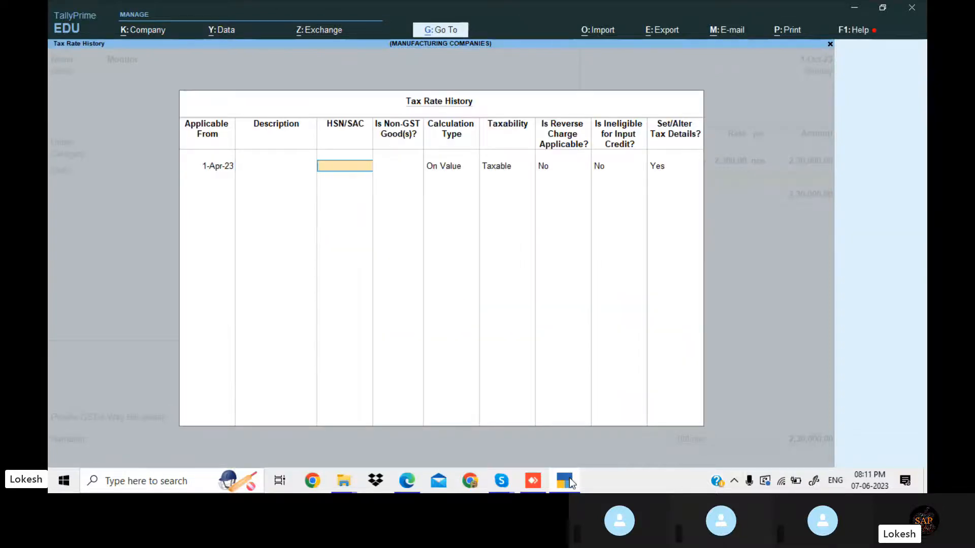
Fill in Monitor's HSN code and keep the default On Value and Taxable settings, with no reverse charge or input credit ineligibility
key("Return")
key("Return")
key("Return")
key("Return")
key("Return")
key("Return")
key("Return")
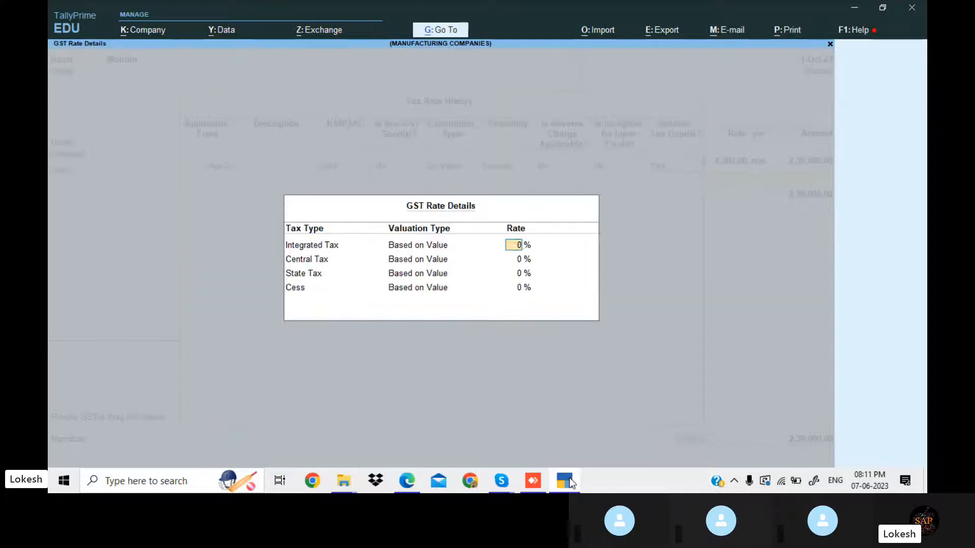
Set Monitor's integrated tax rate to 18% with 0% cess and save the stock item
key("Return")
key("Return")
key("Return")
key("Return")
key("Return")
key("Return")
key("Return")
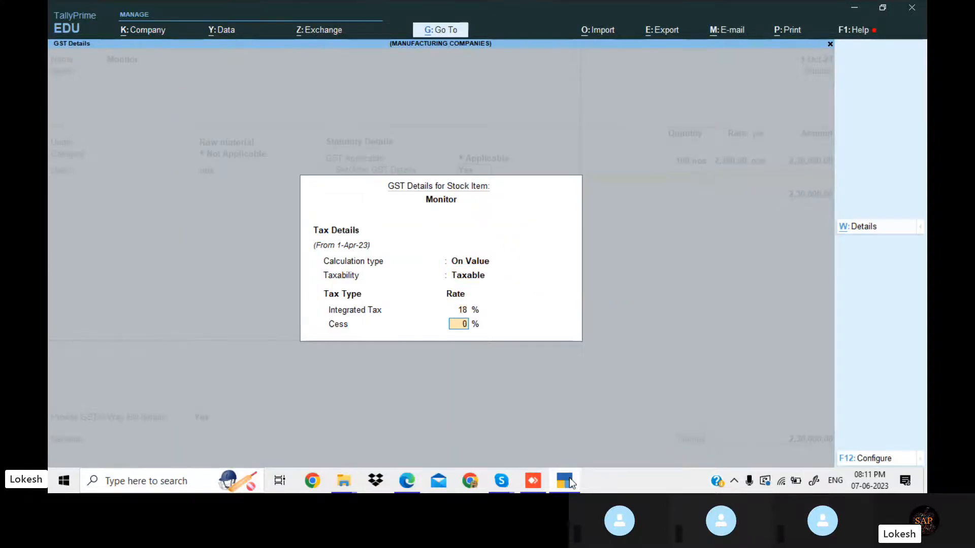
key("Return")
key("Return")
Enter 110 nos at a rate of 3,500 for Monitor in the purchase voucher, checking the figures against the PDF
left_click(571, 481)
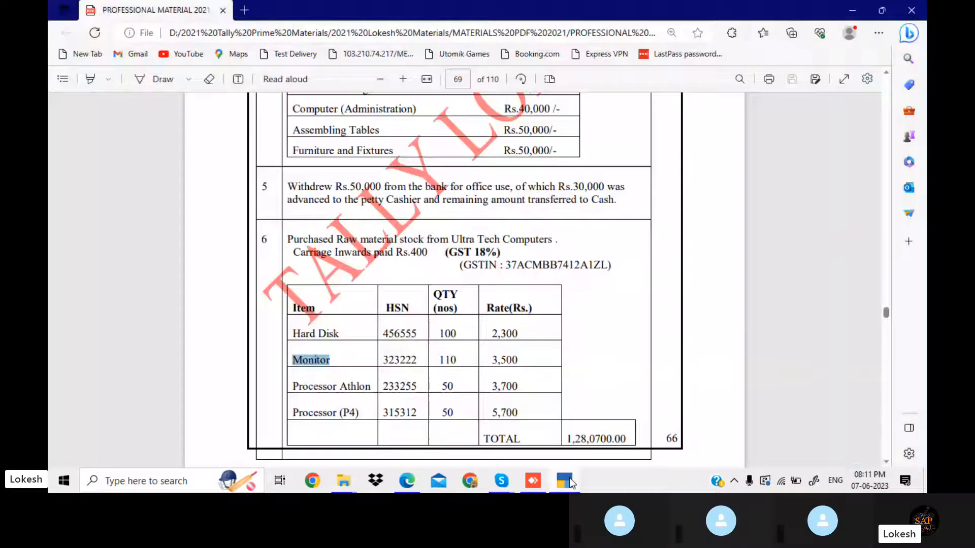
left_click(571, 481)
type("110")
key("Return")
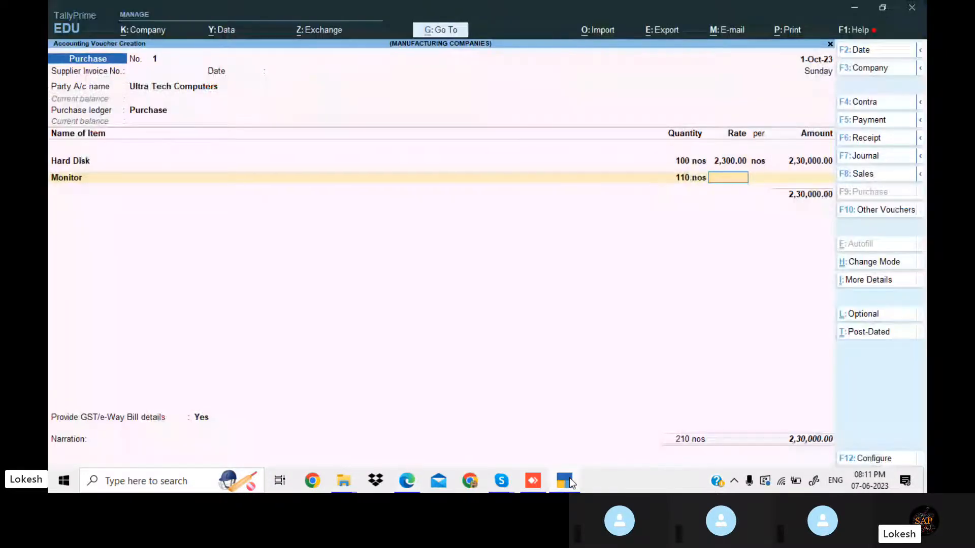
type("3500")
key("Return")
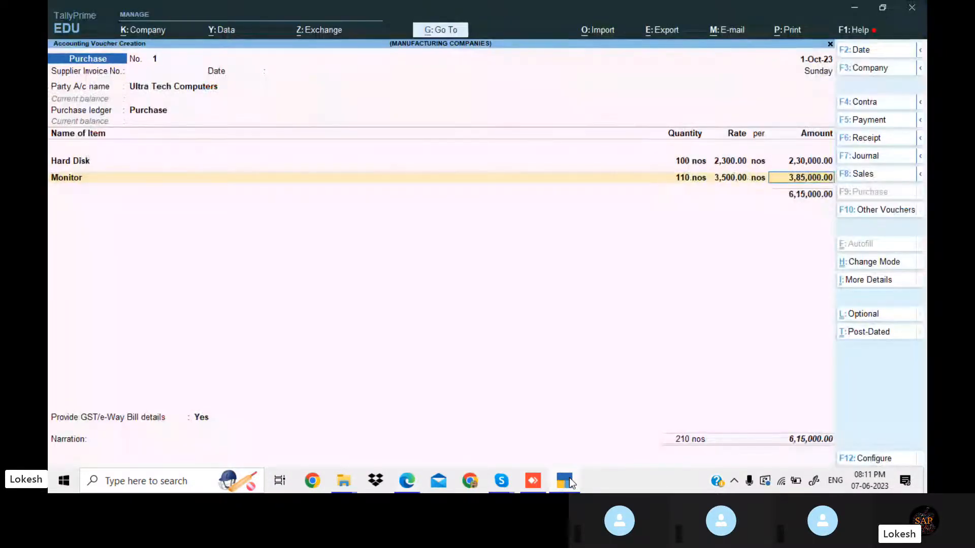
key("Return")
Start a new stock item named Processor Athlon, copying the name from the PDF's item table and leaving the alias blank
key("alt+c")
left_click(570, 480)
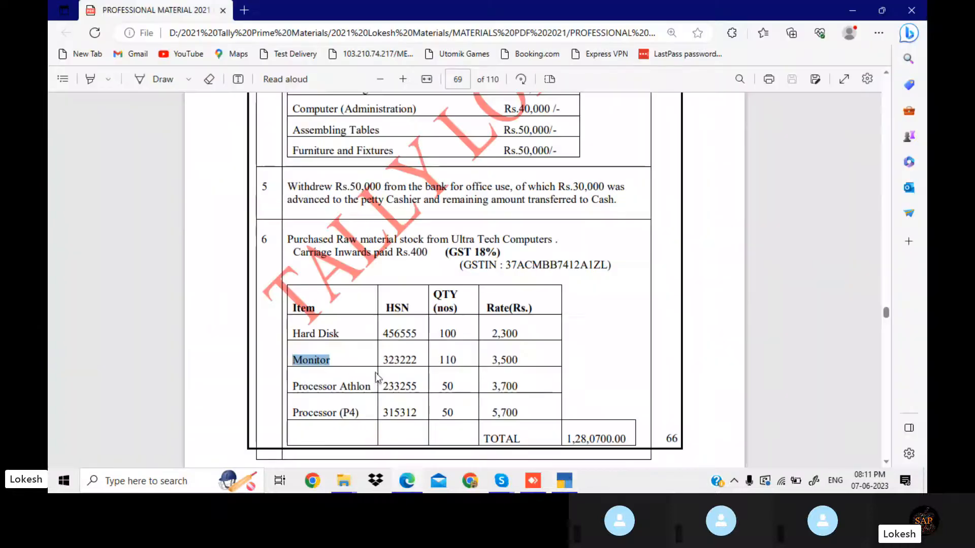
left_click_drag(292, 386, 371, 387)
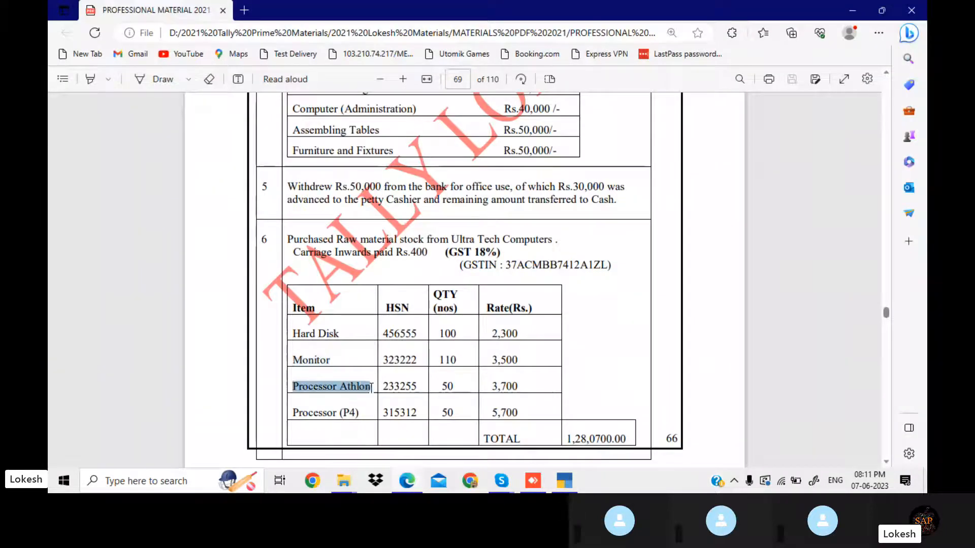
key("ctrl+c")
left_click(565, 481)
key("ctrl+alt+v")
key("Return")
key("Return")
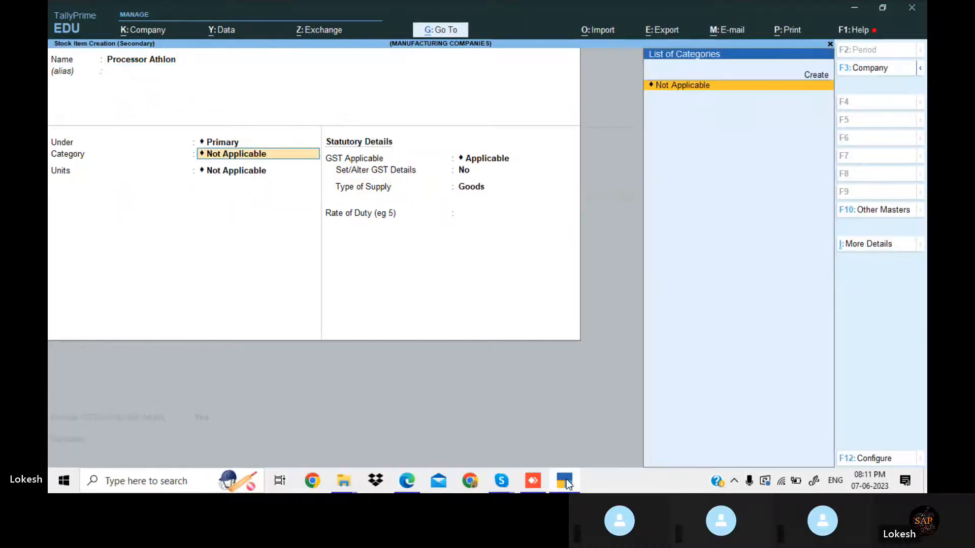
Place Processor Athlon under Raw material with no category, keeping nos as its unit and GST applicable
key("BackSpace")
key("Down")
key("Return")
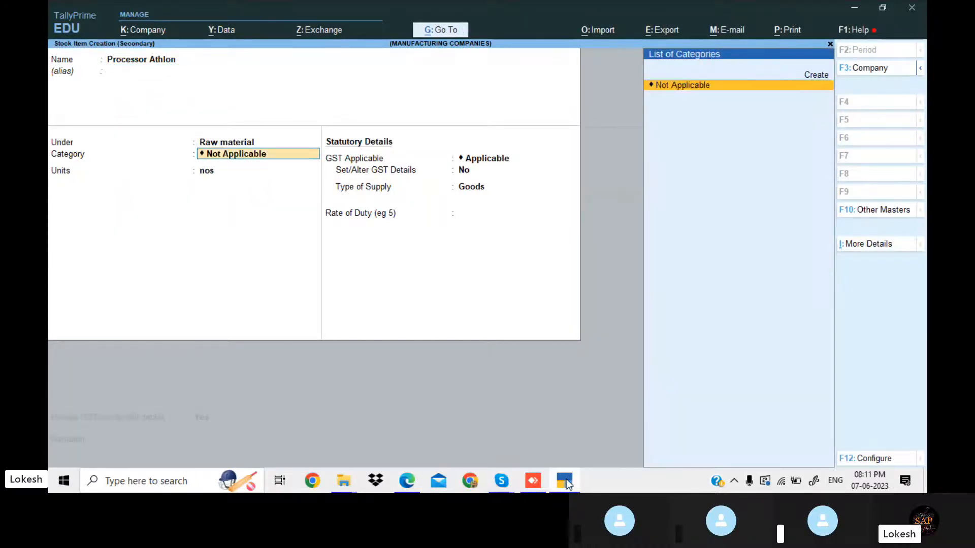
key("Return")
key("Return")
key("Return")
Enable GST details for Processor Athlon and add a tax rate history entry applicable from 1-Apr-23 without a description
key("t")
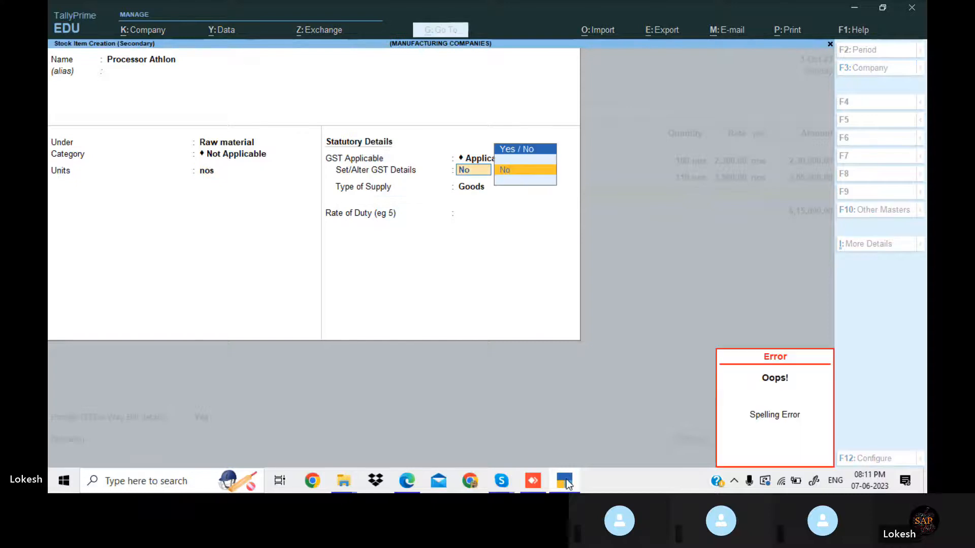
key("BackSpace")
key("Down")
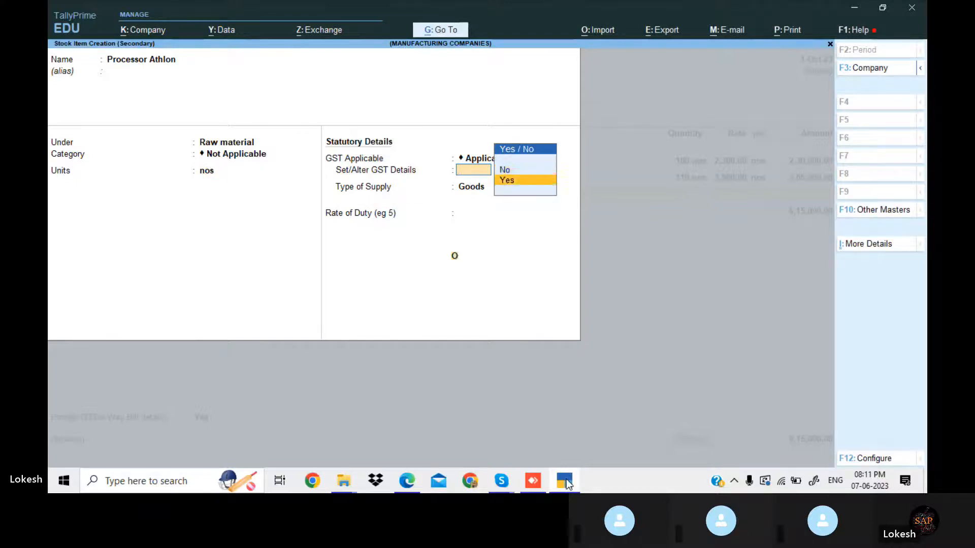
key("Return")
key("alt+l")
type("1-")
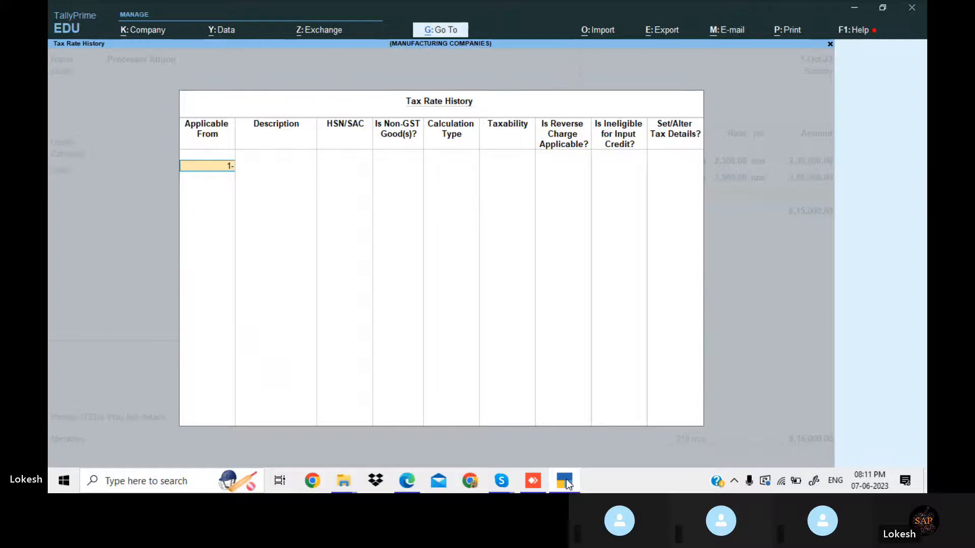
type("4")
key("Return")
key("Return")
Enter HSN code 14587 for Processor Athlon, keeping On Value and Taxable with no reverse charge or input credit ineligibility
type("1458")
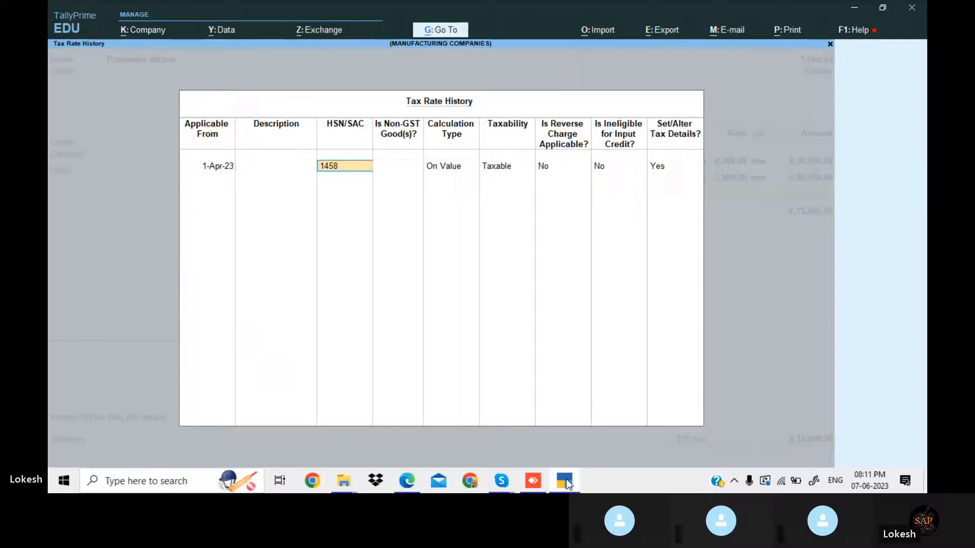
type("7")
key("Return")
key("Return")
key("Return")
key("Return")
key("Return")
key("Return")
key("Return")
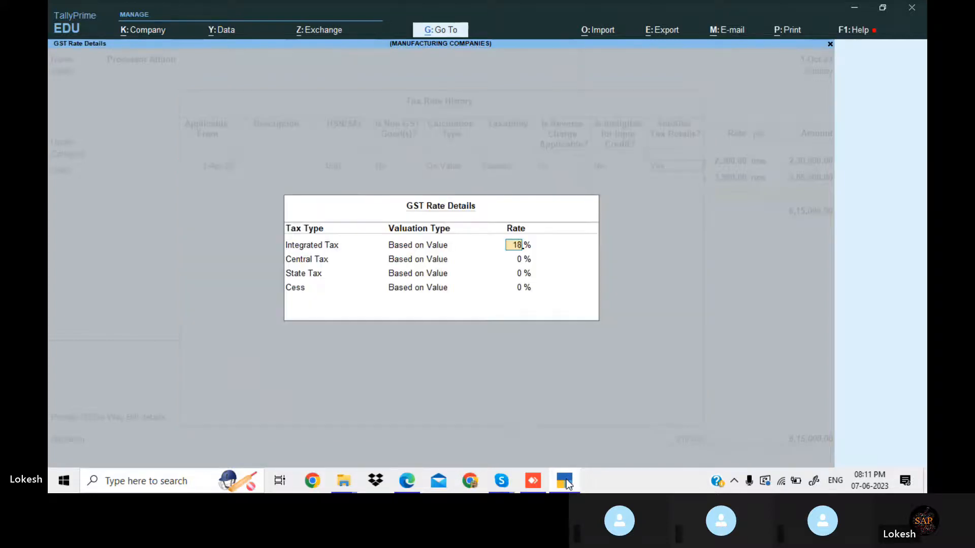
Apply 18% integrated tax with 0% cess to Processor Athlon, leave the rate of duty blank and save the stock item
key("Return")
key("Return")
key("Return")
key("Return")
key("Return")
key("Return")
key("Return")
key("Return")
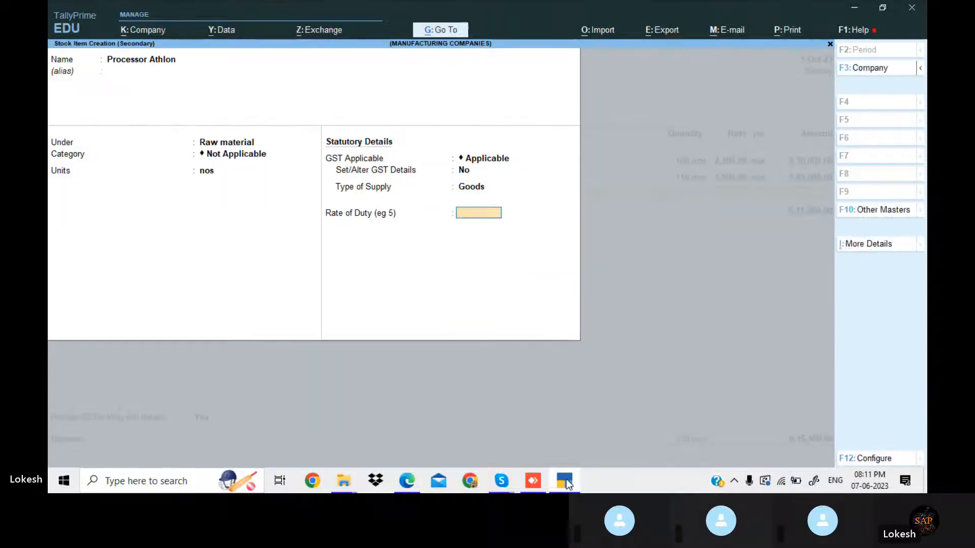
key("Return")
Enter 50 nos at a rate of 3,700 for Processor Athlon in the purchase voucher, checking the figures against the PDF
left_click(569, 485)
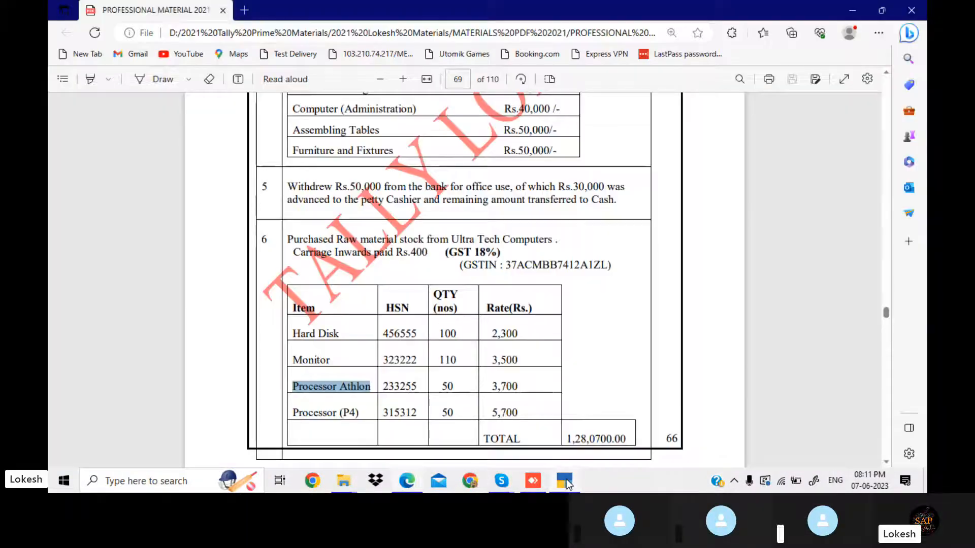
left_click(568, 485)
key("Return")
type("3700")
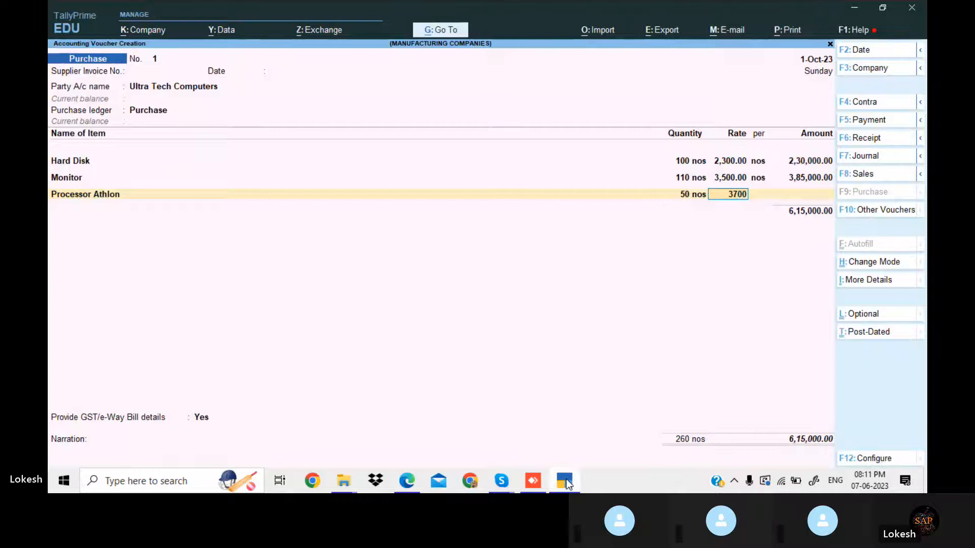
key("Return")
key("Return")
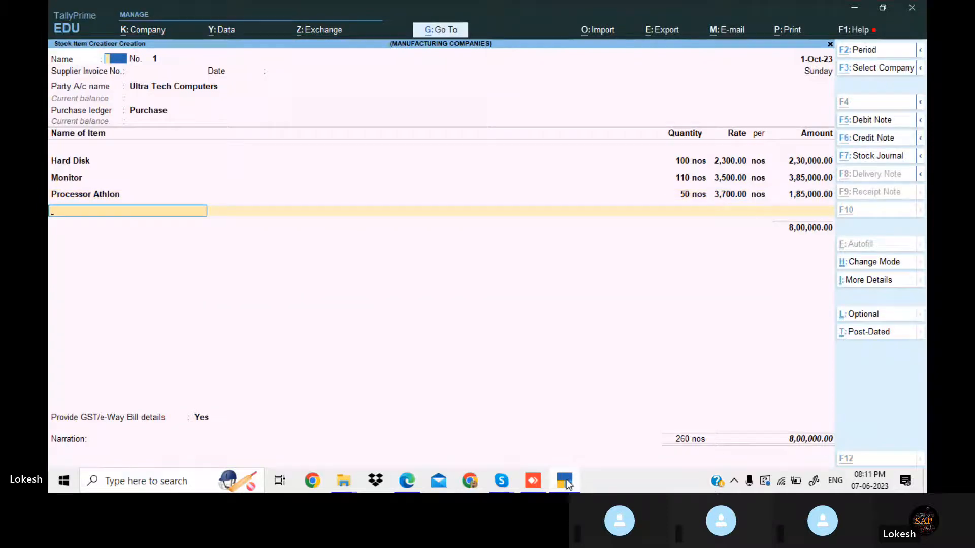
Start another stock item named Processor (P4), copying the name from the PDF's item table
key("alt+c")
left_click(568, 485)
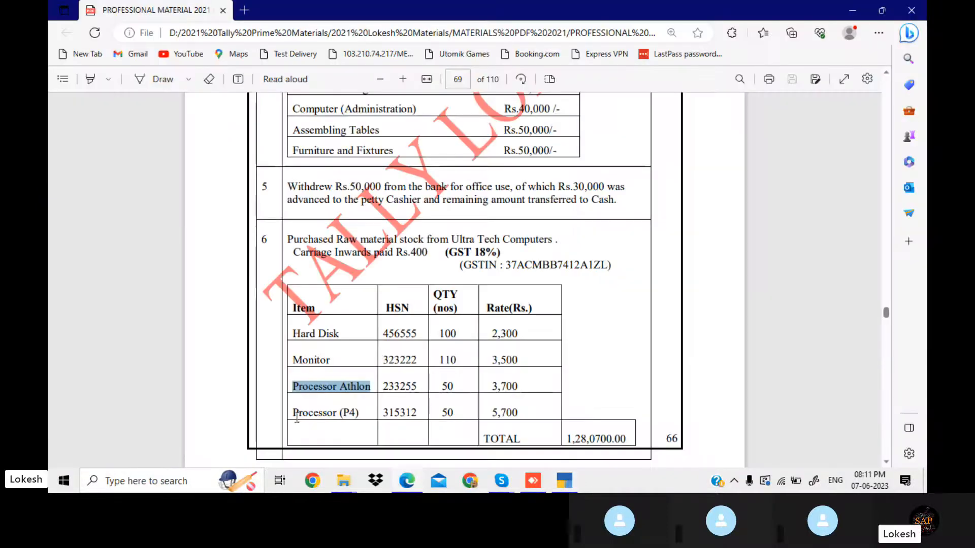
left_click_drag(293, 412, 364, 417)
key("ctrl+c")
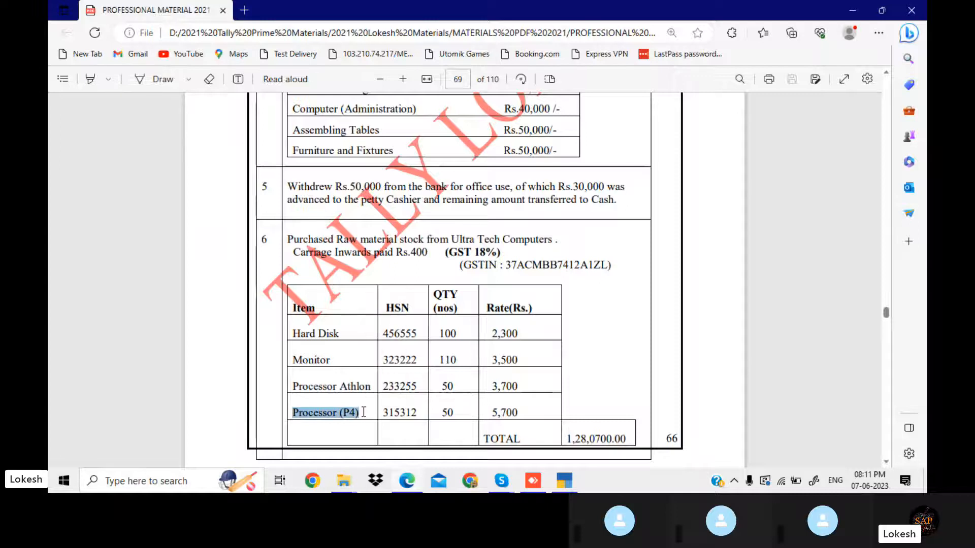
left_click(564, 482)
key("ctrl+alt+v")
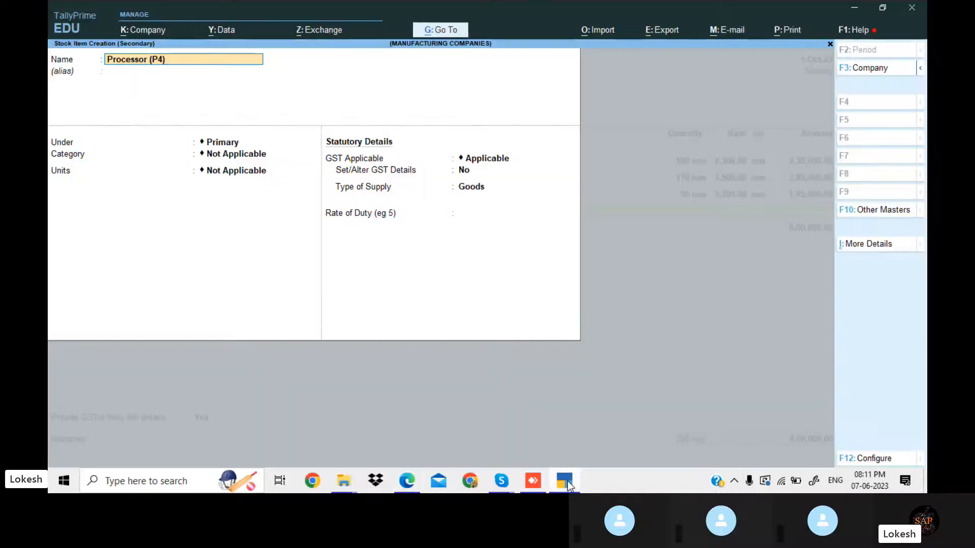
key("Return")
Place Processor (P4) under Raw material with no category, using nos as its unit and keeping GST applicable
key("Down")
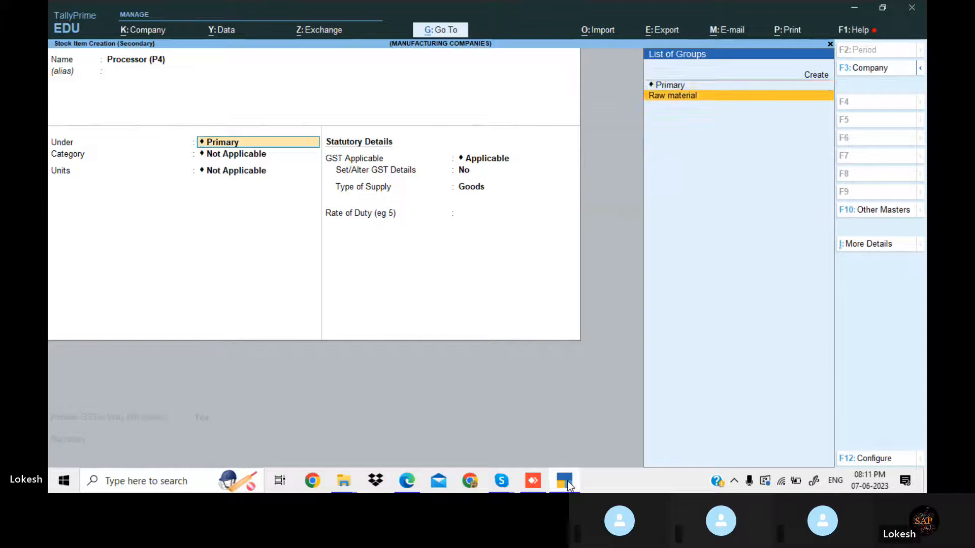
key("Return")
key("Return")
key("Down")
key("Return")
key("Return")
Enable GST details for Processor (P4) and add a tax rate history entry applicable from 1-Apr-23 without a description
type("y")
key("Return")
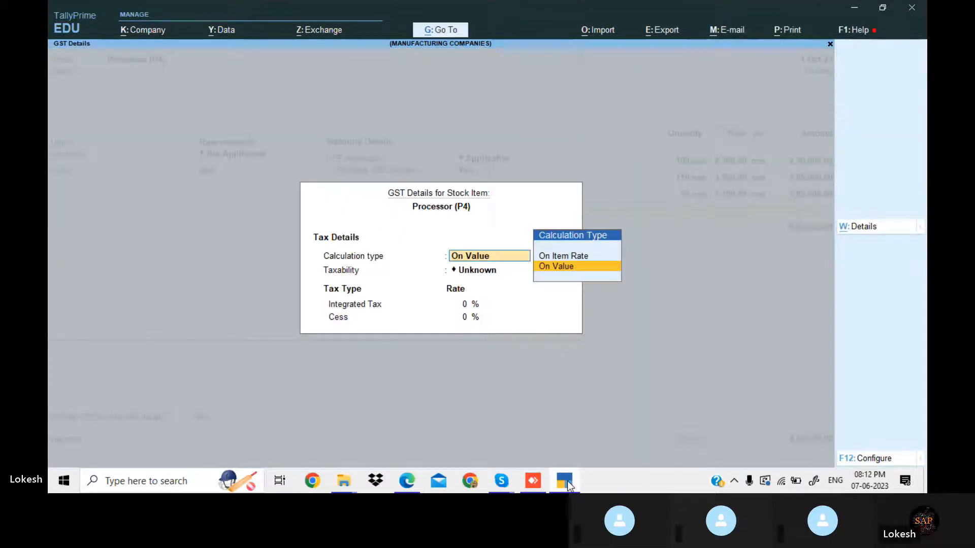
key("alt+l")
type("1-")
key("Return")
key("Return")
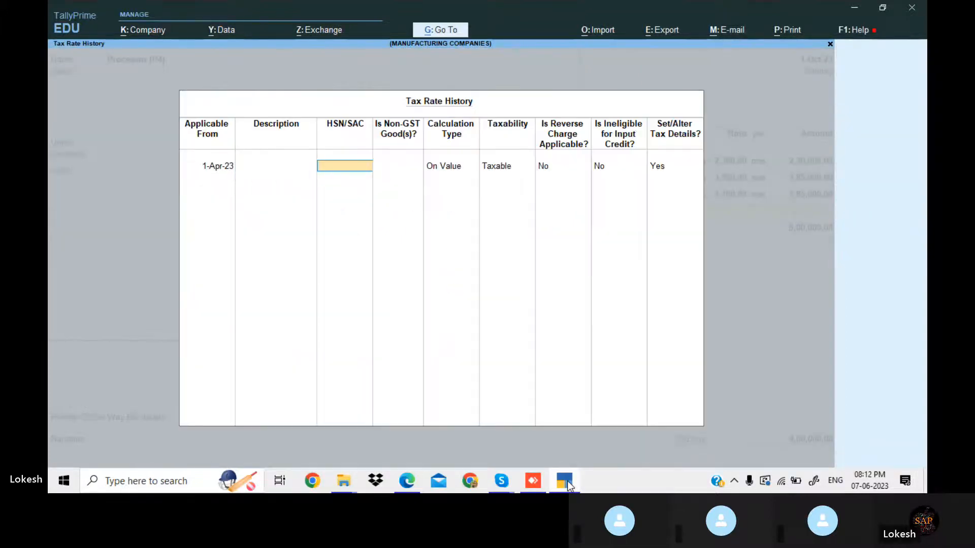
Enter HSN code 12587 for Processor (P4), keeping On Value and Taxable with no reverse charge or input credit ineligibility
type("12587")
key("Return")
key("Return")
key("Return")
key("Return")
key("Return")
key("Return")
key("Return")
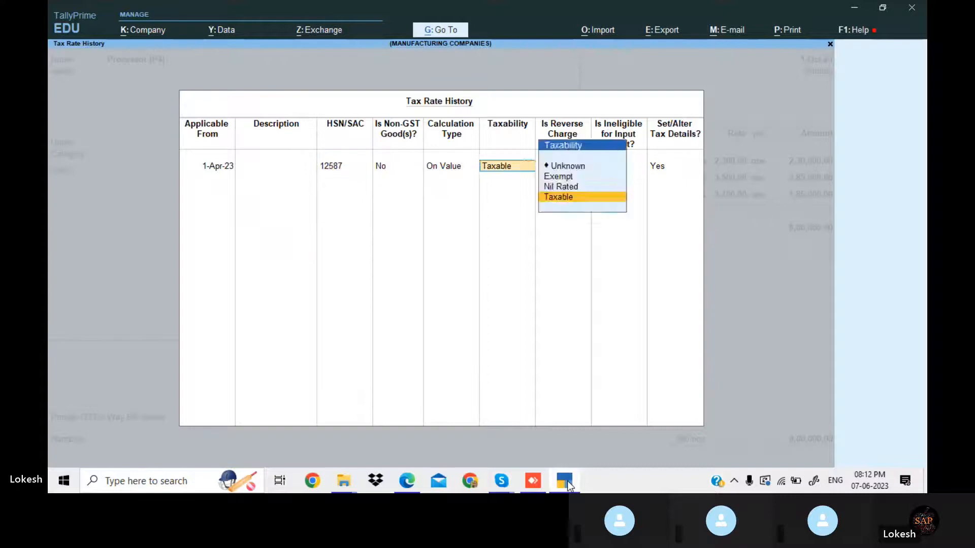
Set Processor (P4)'s integrated tax rate to 18% with 0% cess and save the stock item
type("18")
key("Return")
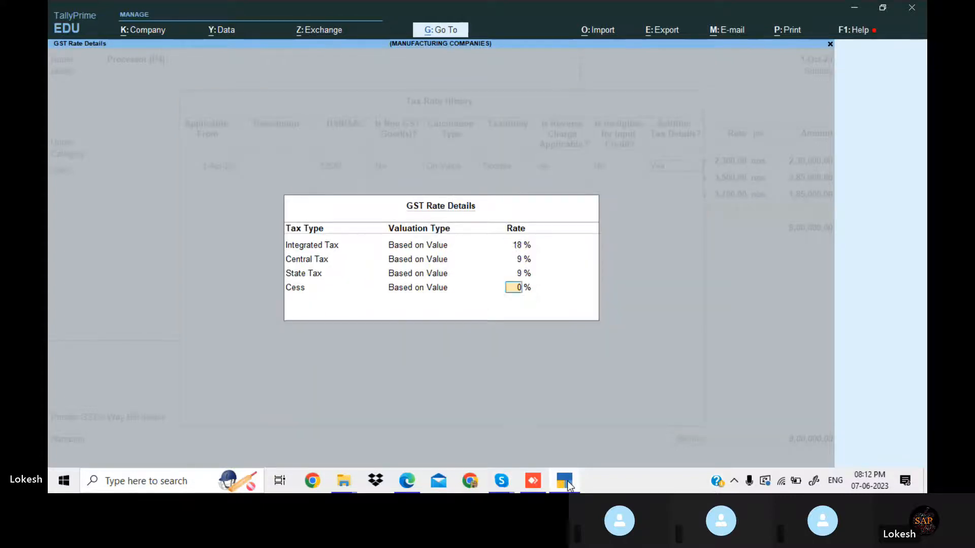
key("Return")
key("Return")
key("Return")
key("Return")
key("Return")
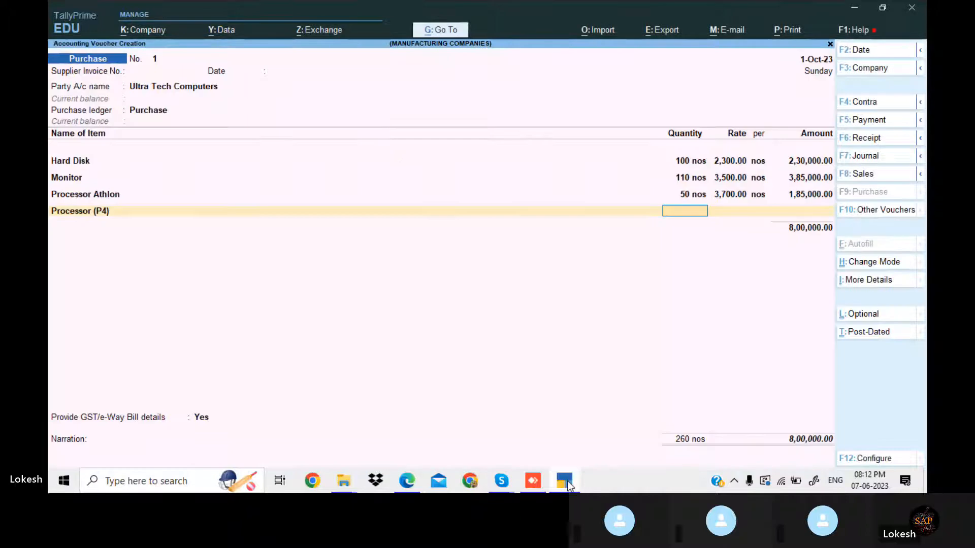
Enter 50 nos at a rate of 5,700 for Processor (P4) as in the PDF, and finish the voucher's item list
key("alt+Tab")
left_click(565, 481)
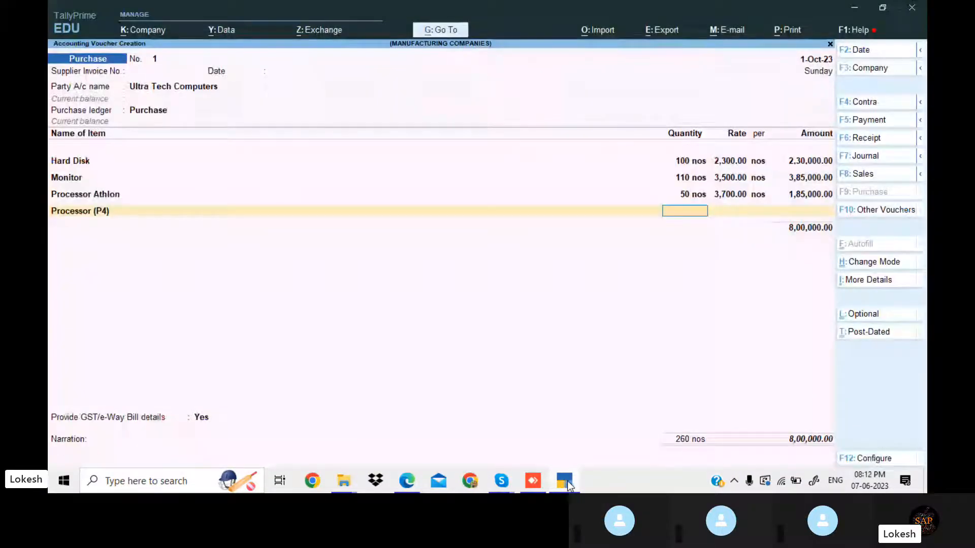
type("50")
key("Return")
type("5,7")
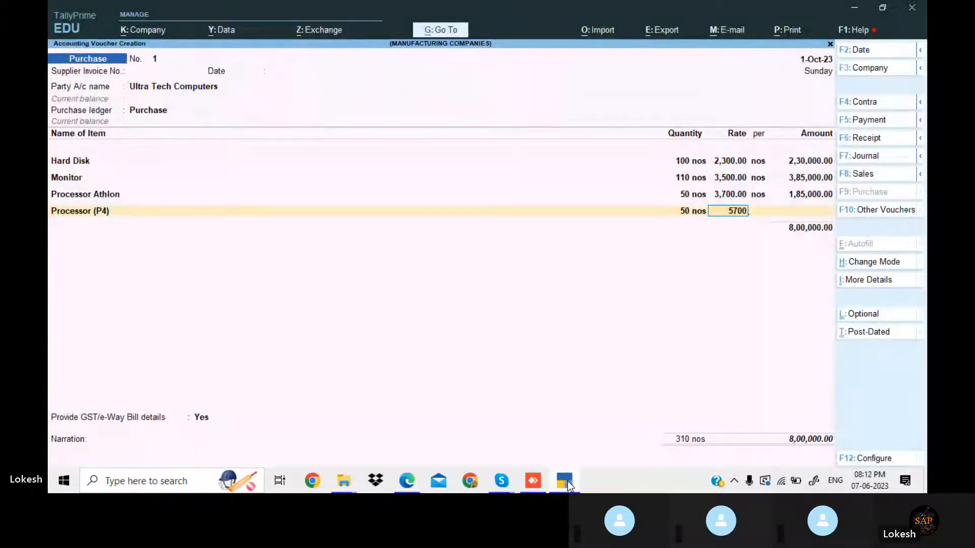
type("00")
key("Return")
key("Return")
key("Return")
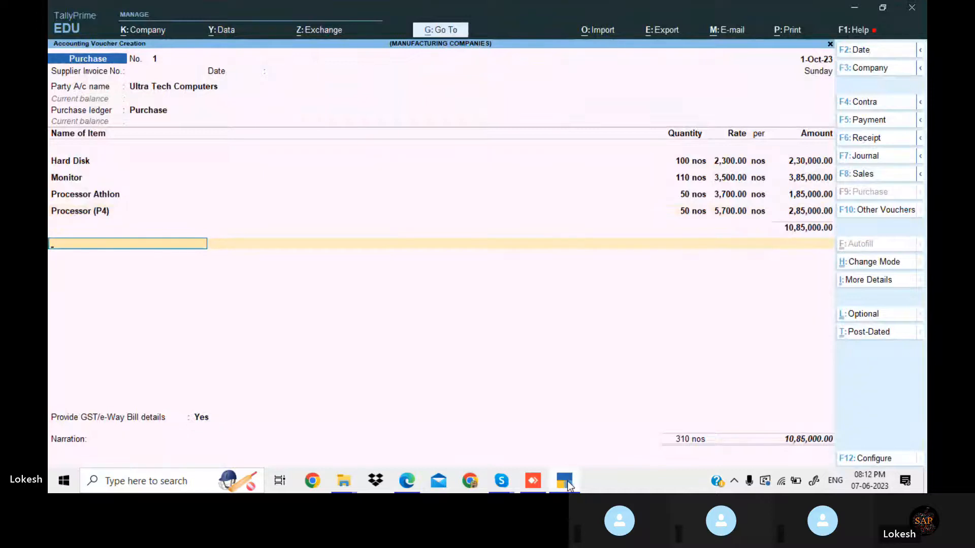
Start a new ledger named Carriage Inwards, copying the name from the PDF, and place it under Direct Expenses
key("alt+c")
left_click(568, 484)
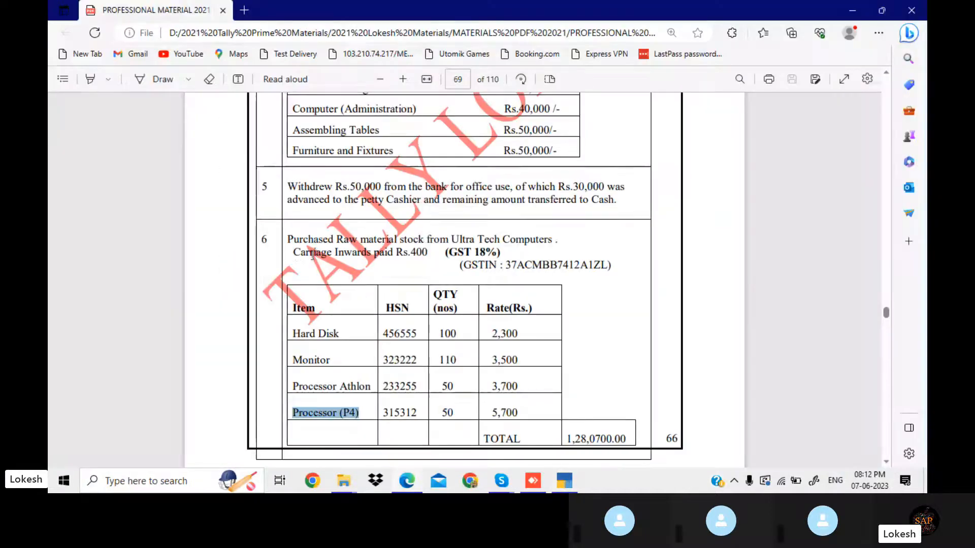
left_click_drag(294, 253, 373, 252)
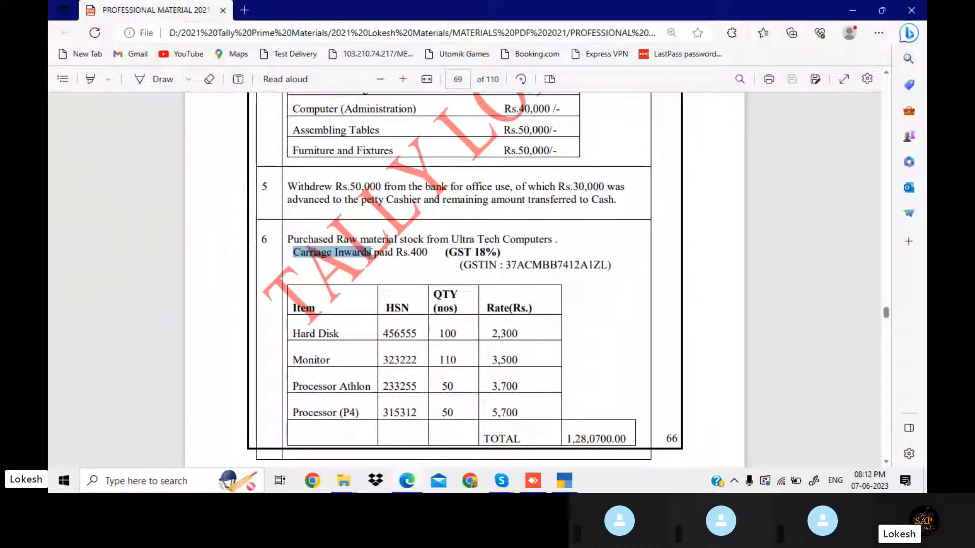
left_click(571, 488)
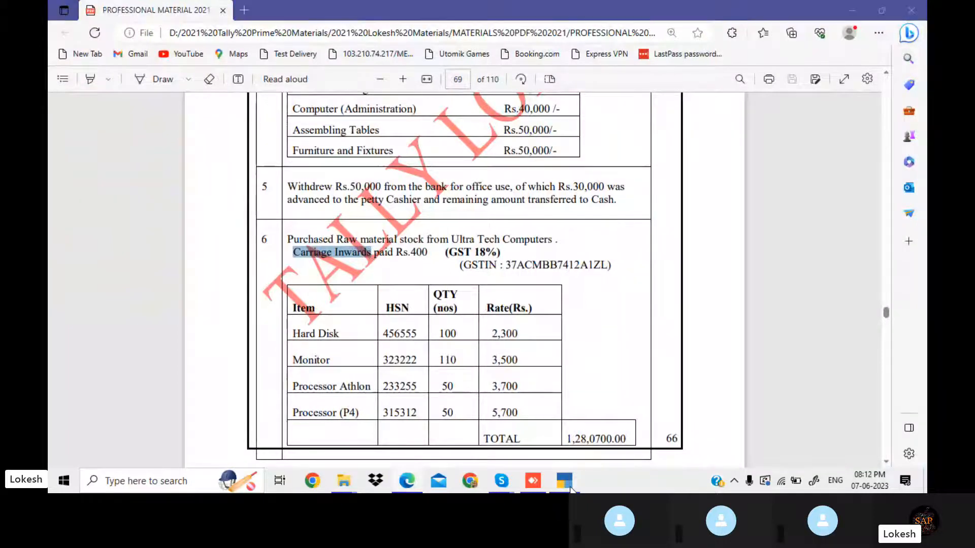
key("Return")
key("Return")
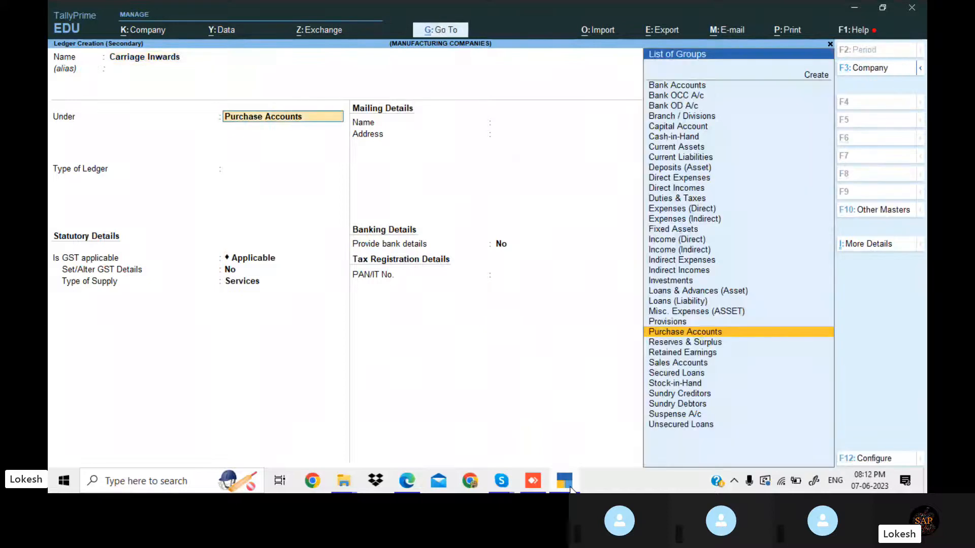
type("di")
key("Down")
key("Return")
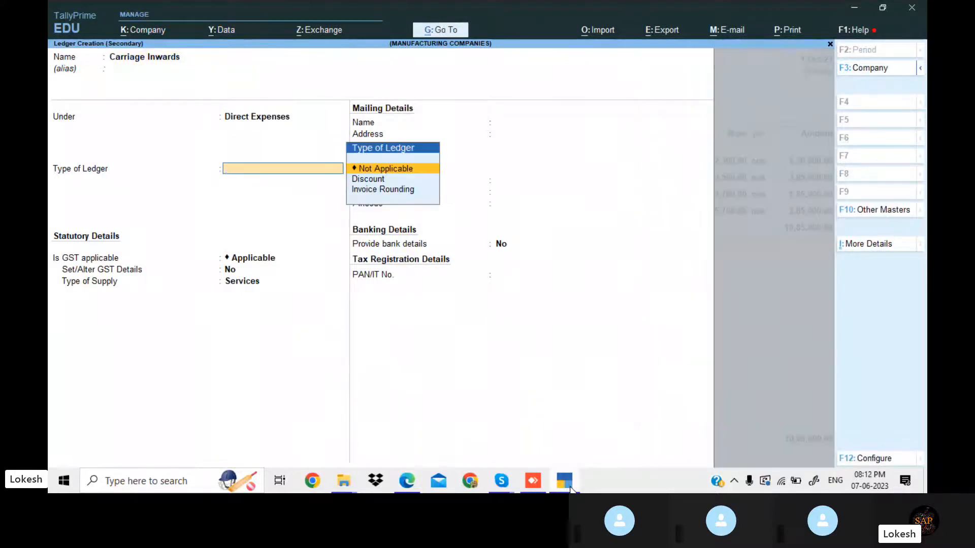
Alter the Direct Expenses group so its purchase invoice allocation method is Appropriate by Value, keeping its other settings
key("BackSpace")
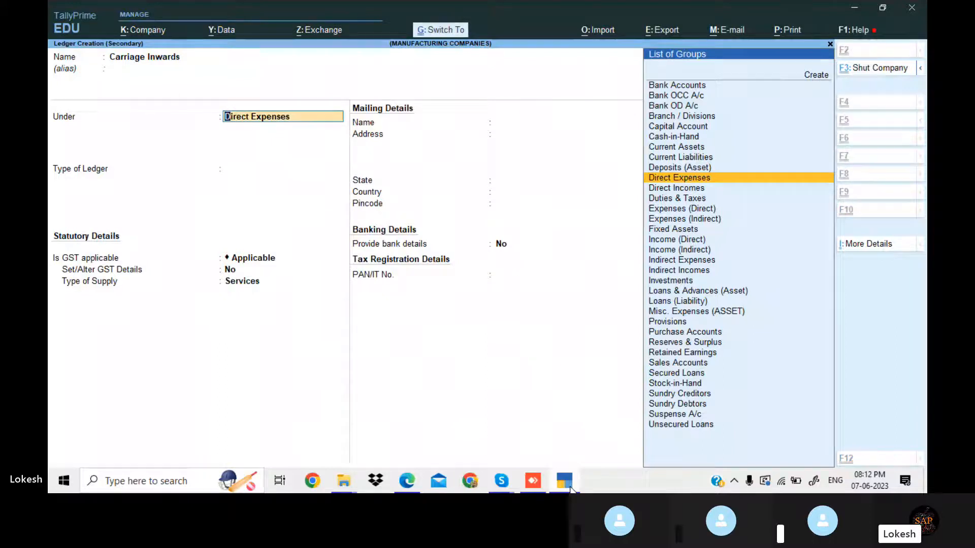
key("ctrl+Return")
key("Return")
key("Return")
key("Return")
key("Return")
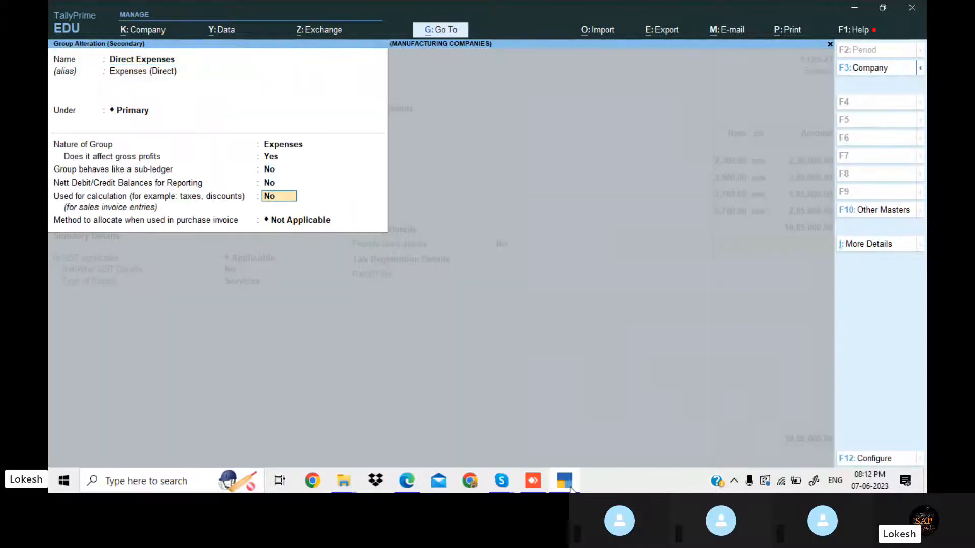
key("Return")
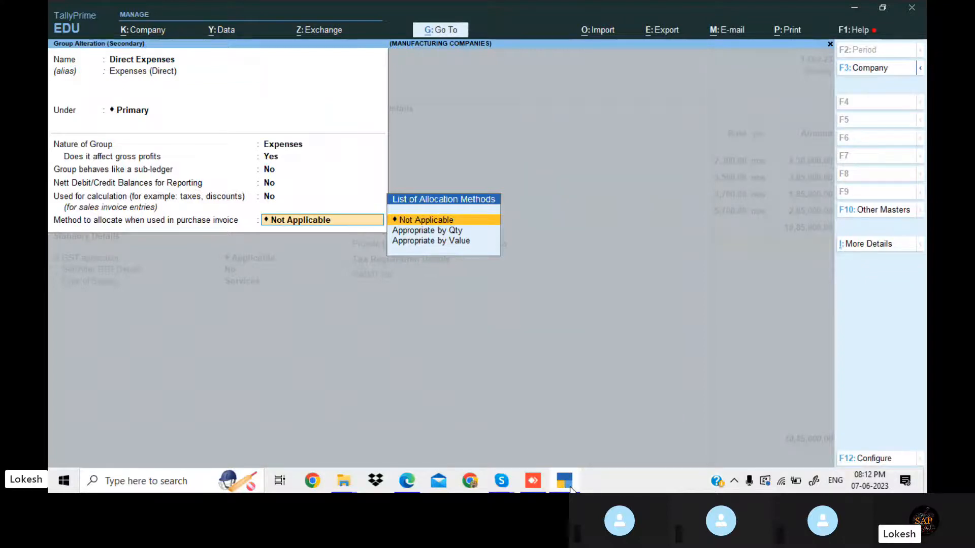
key("Down")
key("Down")
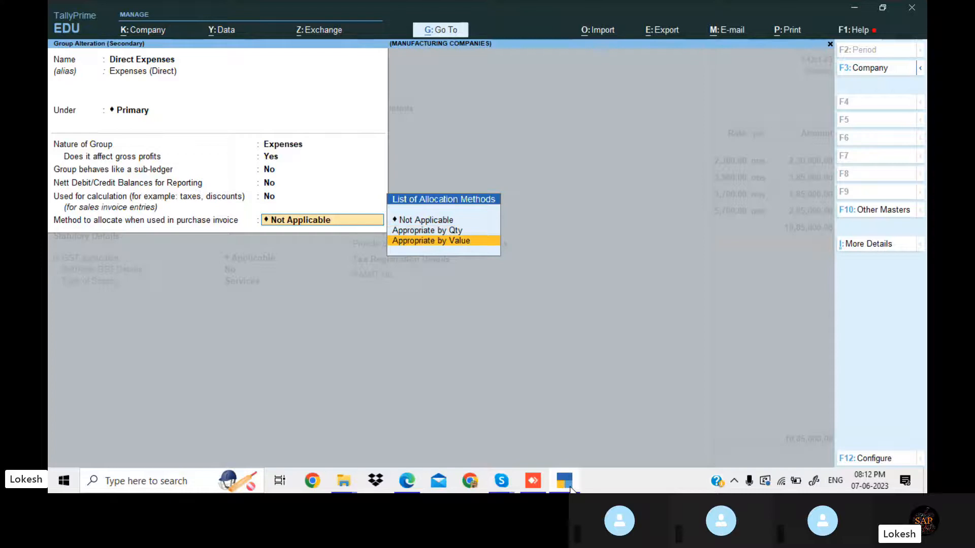
key("Return")
key("Return")
Save the Carriage Inwards ledger with ledger type Not Applicable, GST applicable and Services as the type of supply
key("Return")
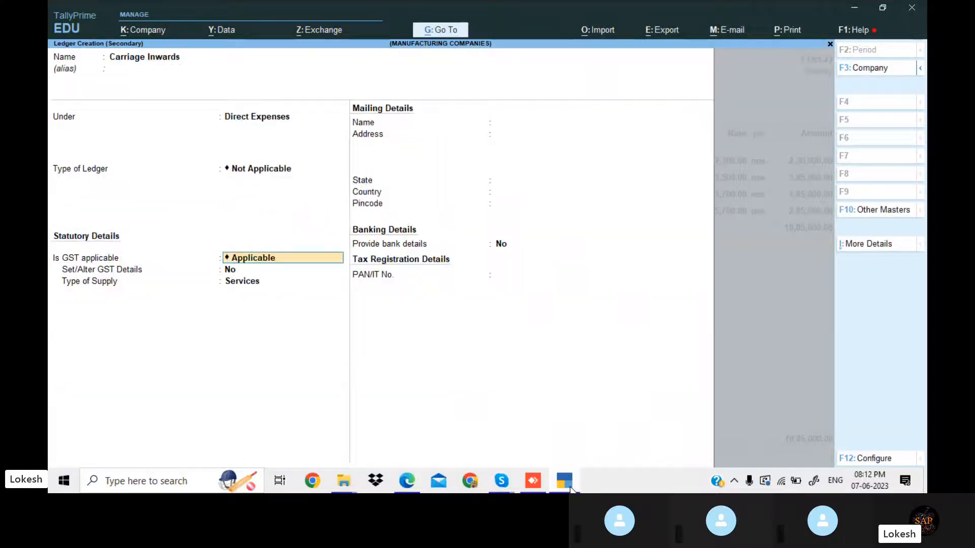
key("Return")
key("Return")
key("Return")
key("Return")
key("Return")
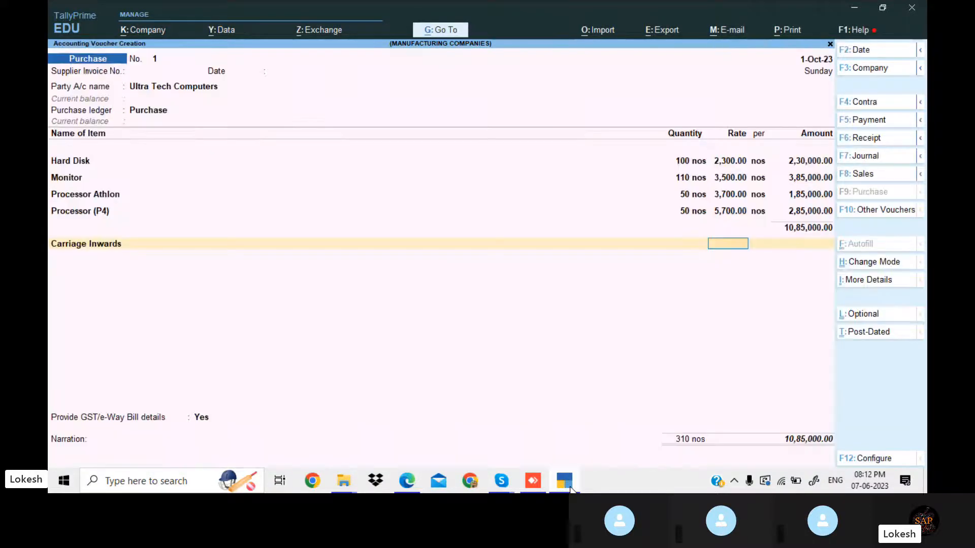
Enter 400 as the Carriage Inwards amount in the Ultra Tech Computers purchase voucher
key("Return")
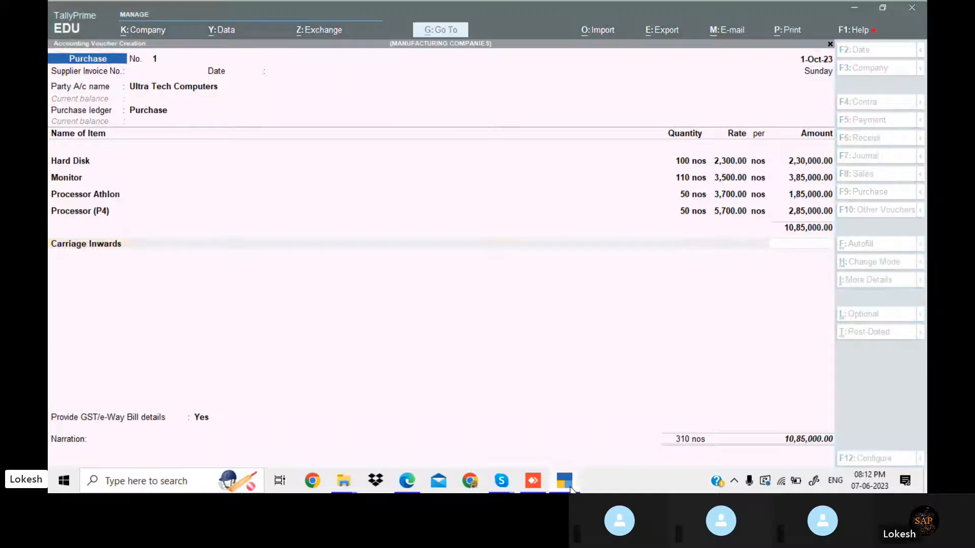
left_click(571, 488)
left_click(571, 488)
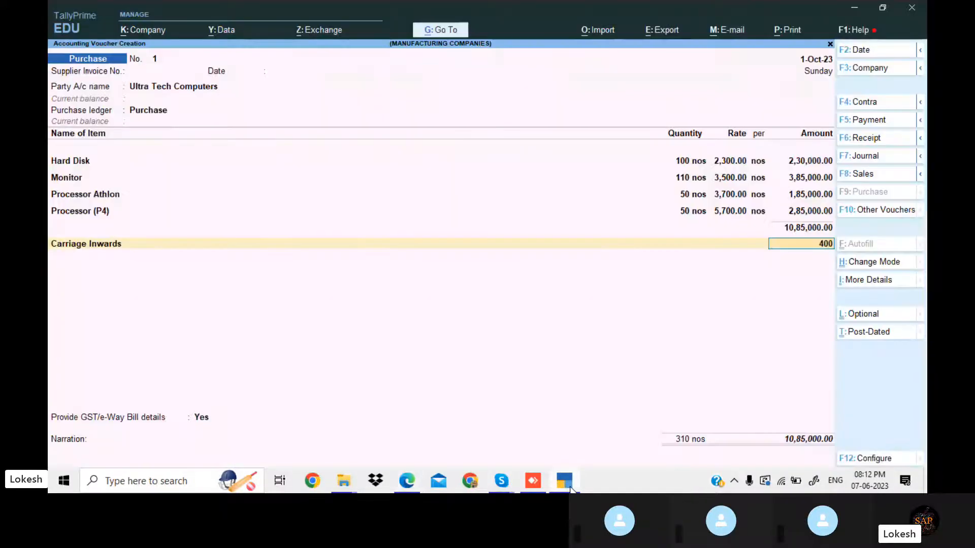
key("Return")
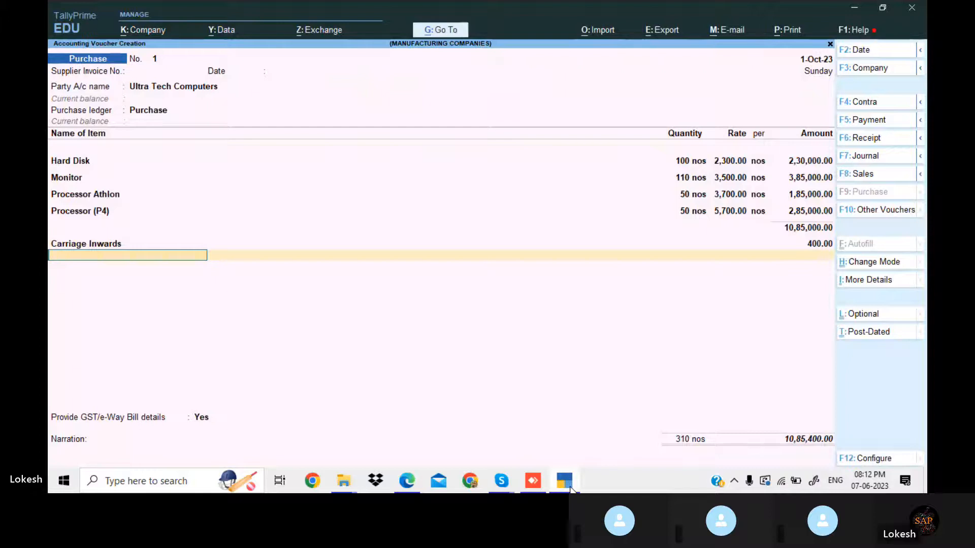
Start a new ledger named CGST under Duties & Taxes, with GST as the duty type and Central Tax as the tax type
key("alt+c")
type("CGST")
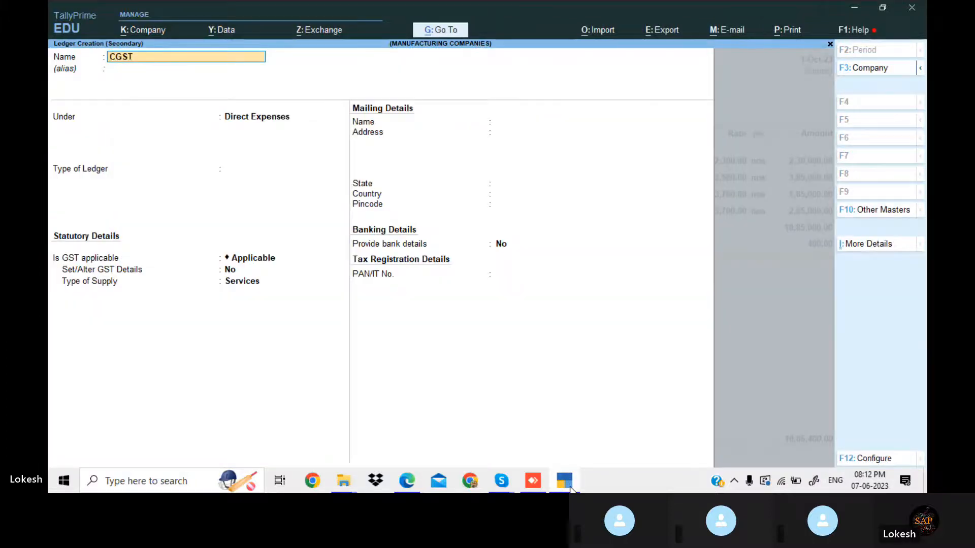
key("Return")
type("DU")
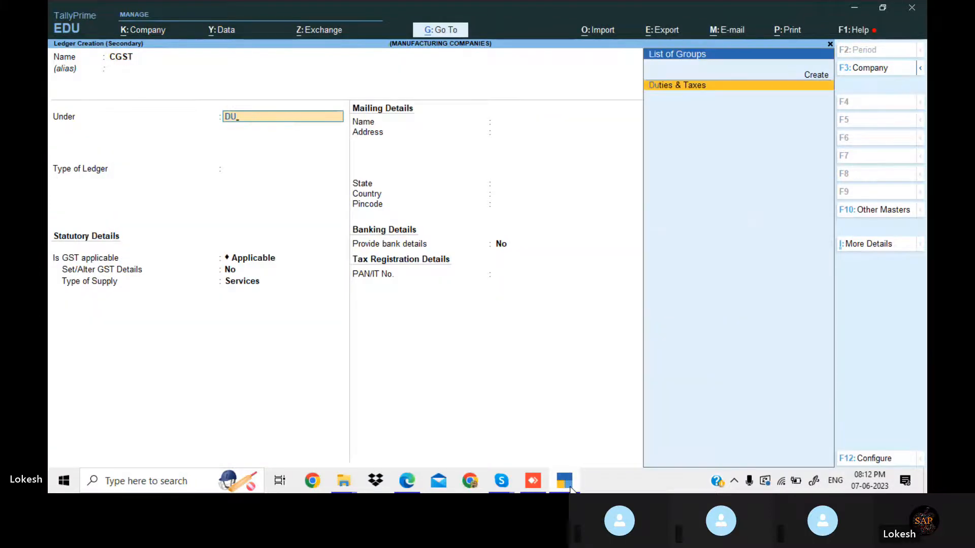
key("Return")
key("Up")
key("Return")
key("Return")
Keep CGST at 0% with no rounding method, save the ledger and add it to the purchase voucher
key("Return")
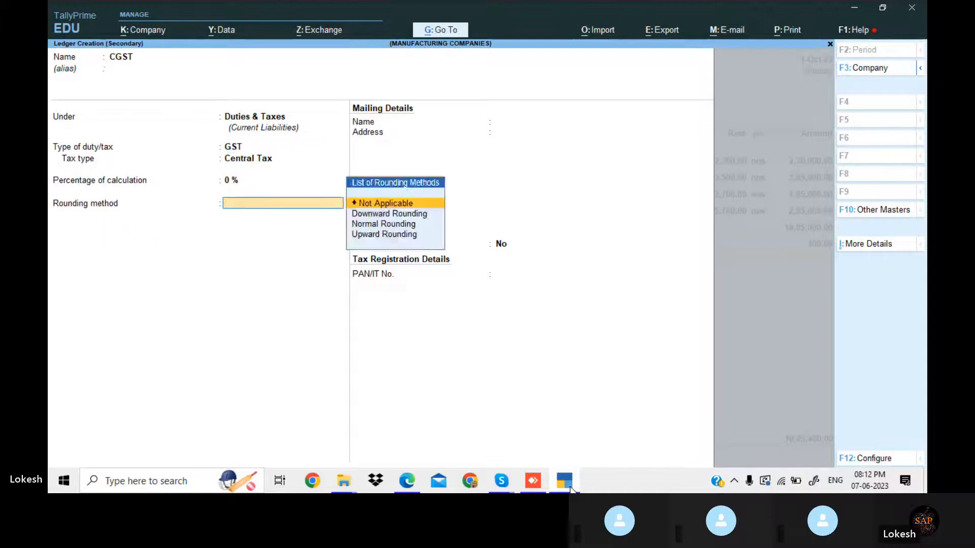
key("Return")
key("Return")
key("Return")
key("Return")
key("Return")
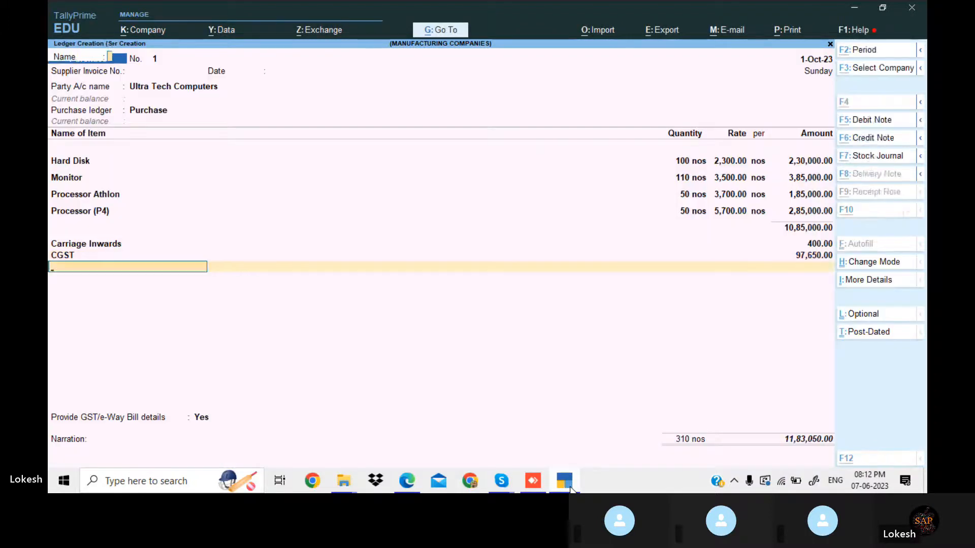
Start a new ledger named SGST under Duties & Taxes, with GST as the duty type and State Tax as the tax type
type("SGST")
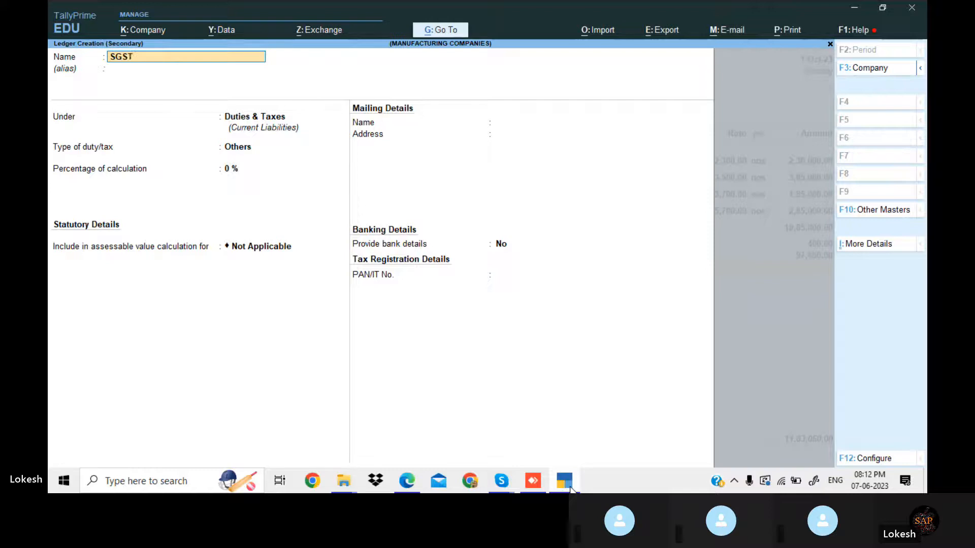
key("Return")
key("Return")
key("Up")
key("Up")
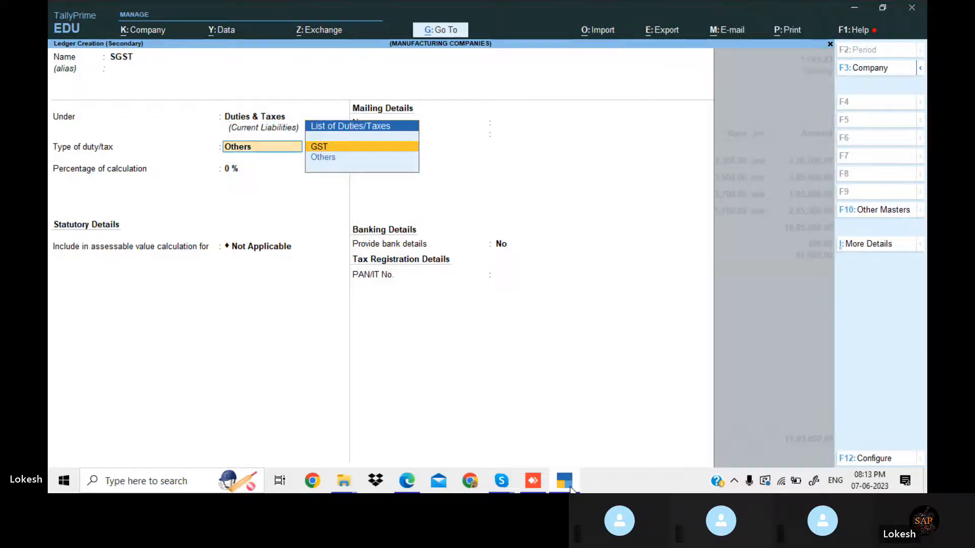
key("Return")
key("Down")
key("Down")
key("Down")
key("Return")
Keep SGST at 0% with no rounding method, save the ledger and finish the voucher's additional ledger list
key("Return")
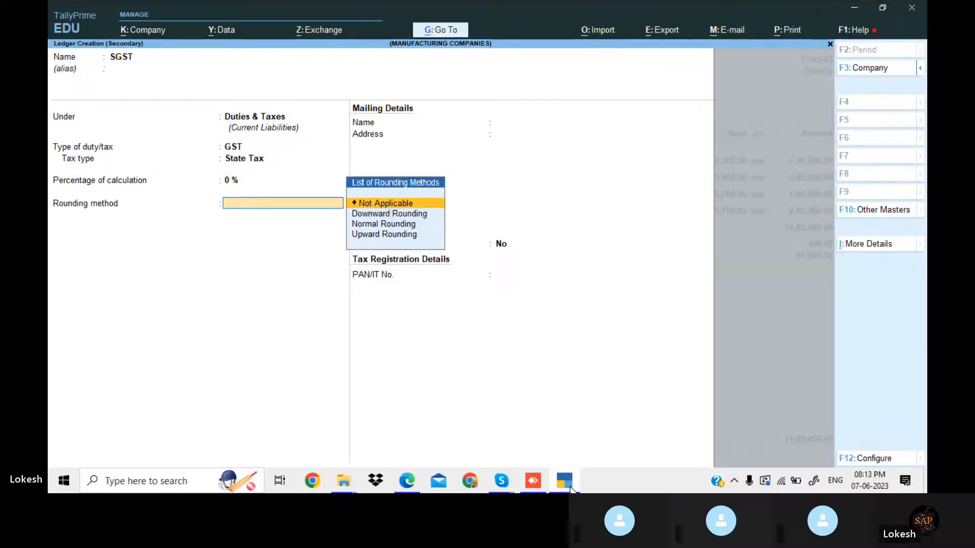
key("Return")
key("Return")
key("Return")
key("Return")
key("Return")
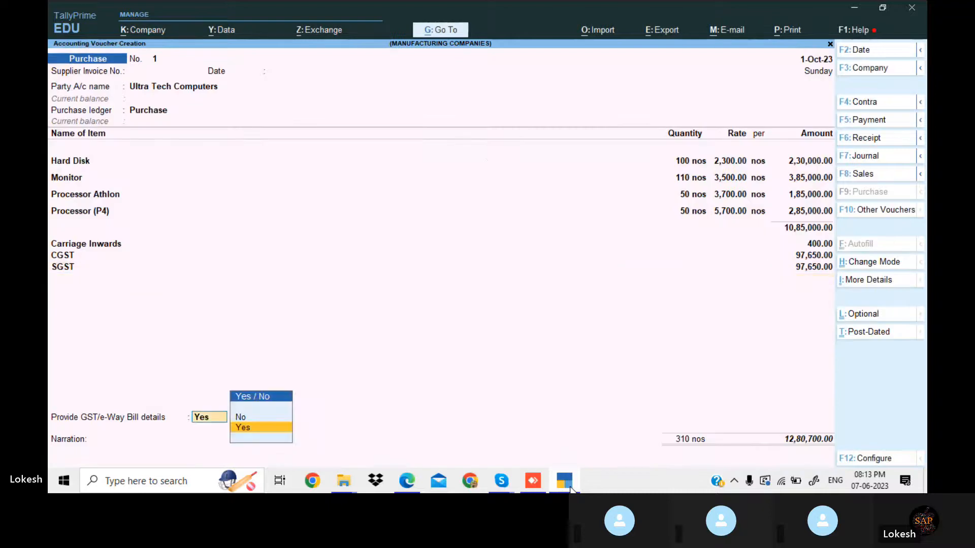
Decline the GST/e-Way Bill details, compare the voucher total with the PDF, and save the Ultra Tech Computers purchase without a narration
key("n")
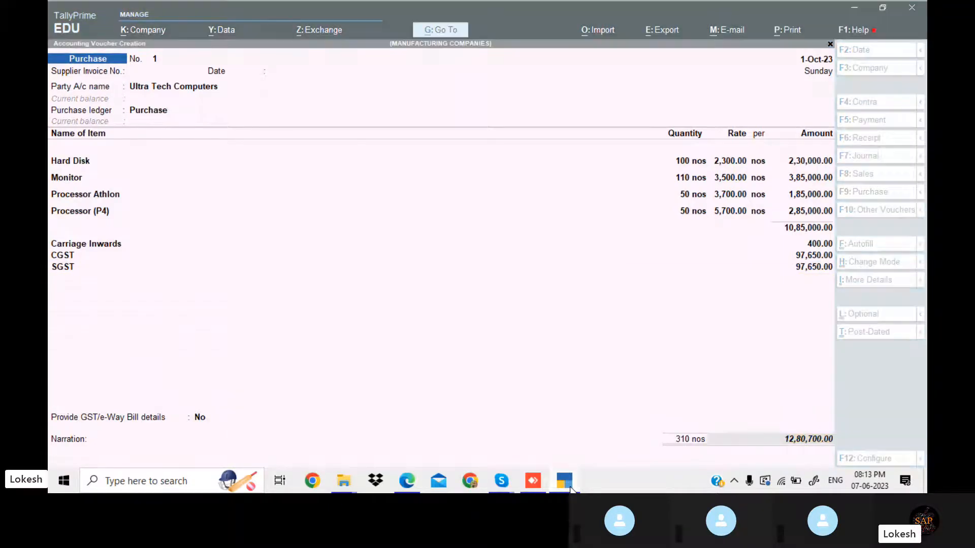
left_click(568, 485)
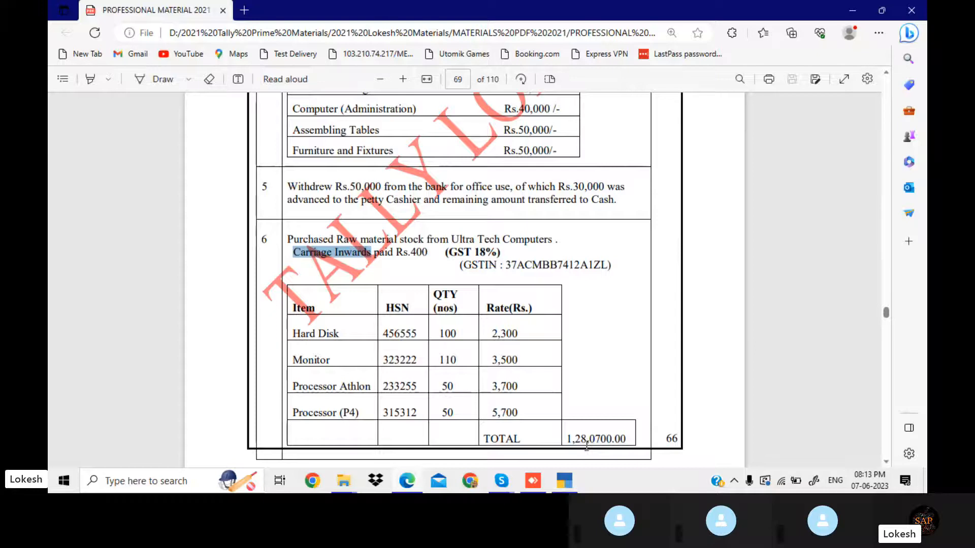
left_click(565, 483)
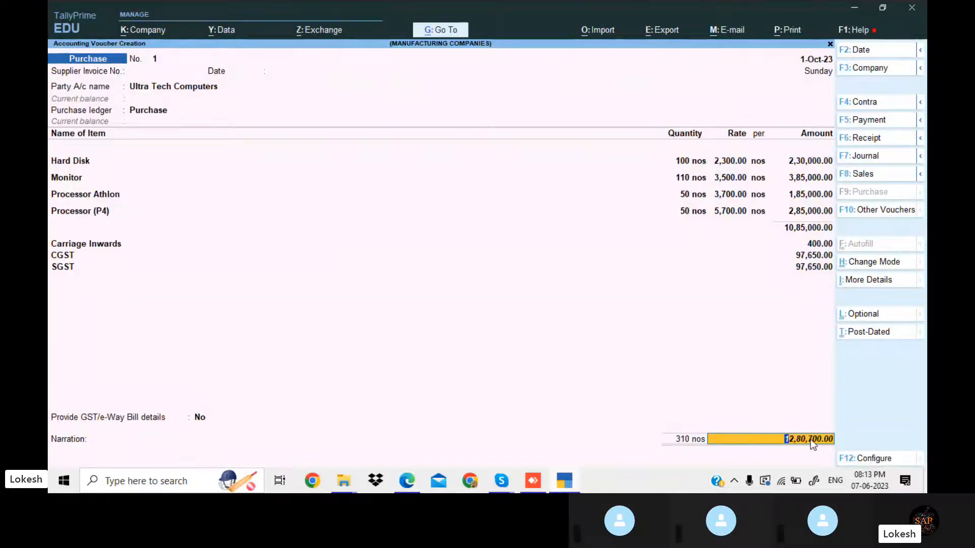
key("Return")
key("Return")
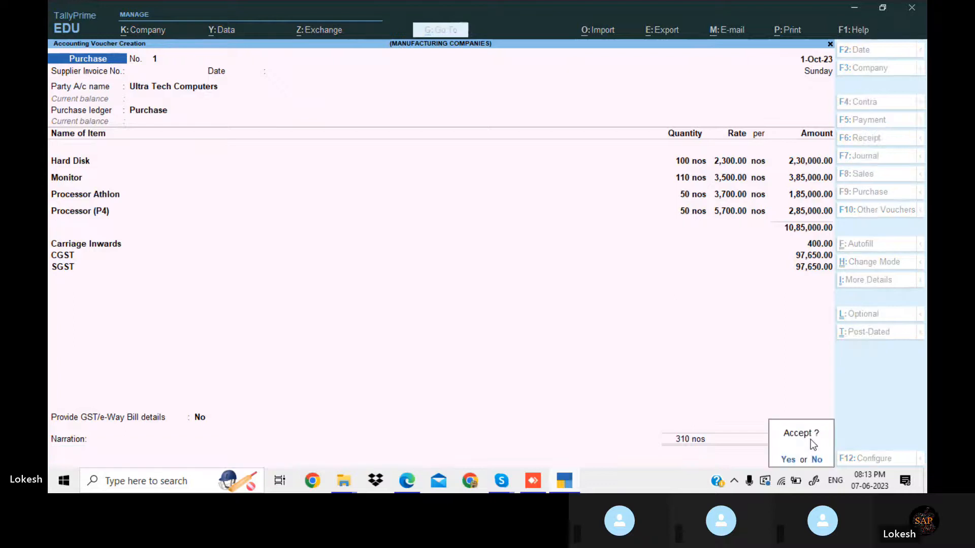
key("Return")
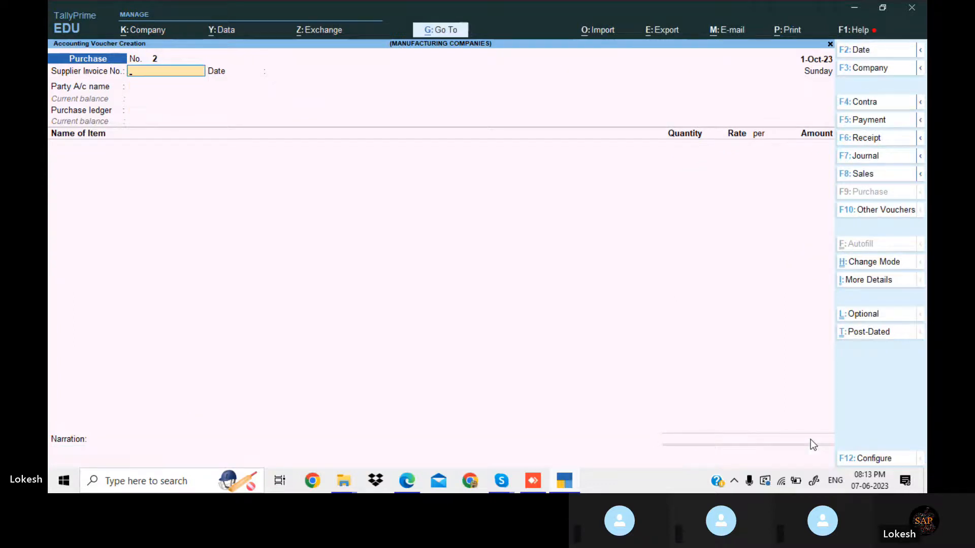
Switch to the PDF and select the supplier name Isilon Systems in transaction 7 for copying
left_click(574, 479)
key("Down")
key("Down")
key("Down")
key("Down")
key("Down")
key("Down")
key("Down")
key("Down")
key("Down")
key("Down")
key("Down")
key("Down")
key("Down")
key("Down")
key("Down")
key("Down")
key("Down")
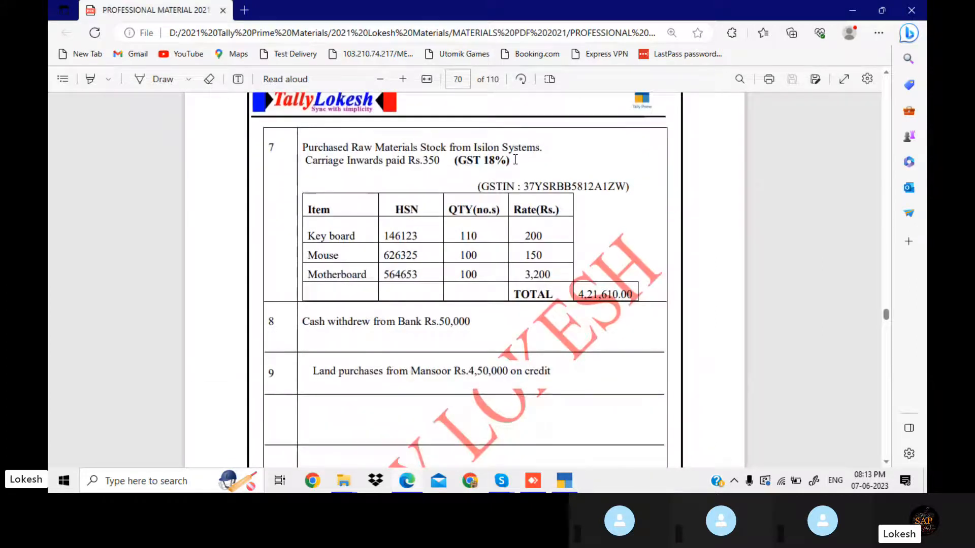
left_click_drag(473, 146, 544, 148)
left_click(475, 141)
left_click_drag(475, 142, 539, 146)
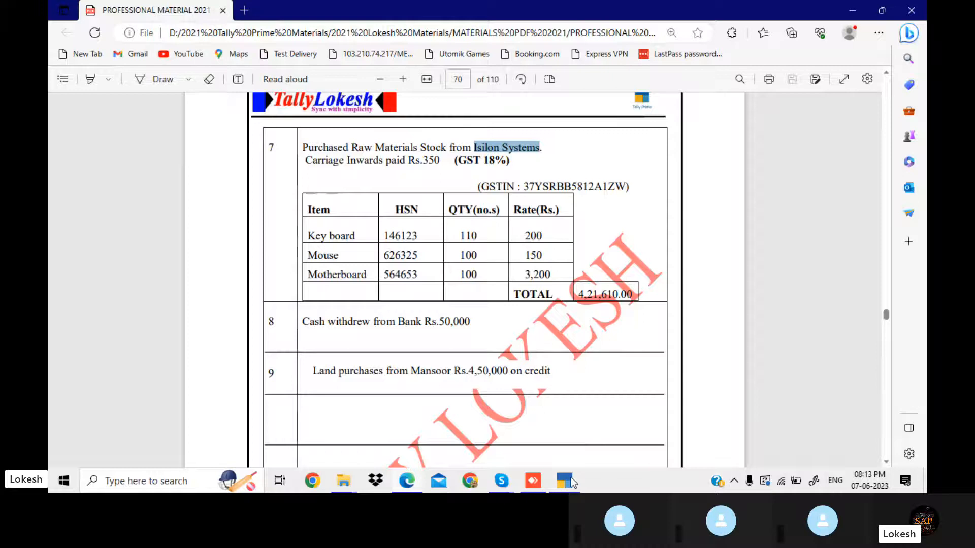
In the new TallyPrime purchase voucher, start a party ledger named Isilon Systems, pasting the name, and place it under Sundry Creditors
left_click(563, 481)
key("Return")
key("Return")
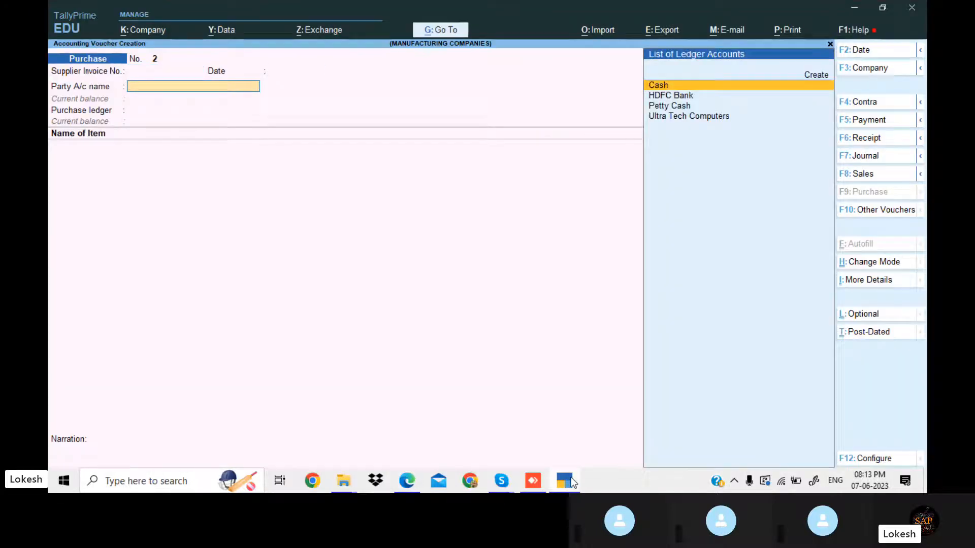
key("alt+c")
key("ctrl+alt+v")
key("Return")
key("Return")
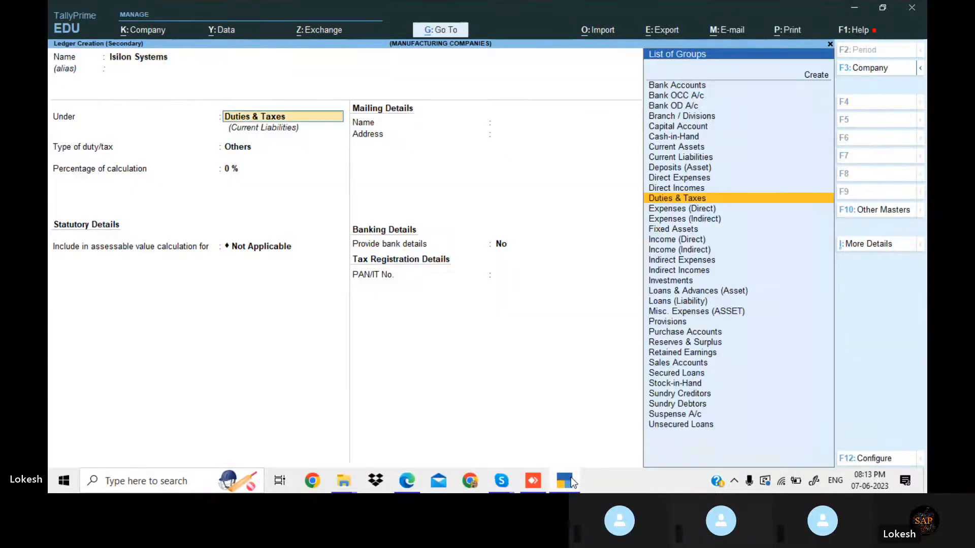
type("sun")
key("Return")
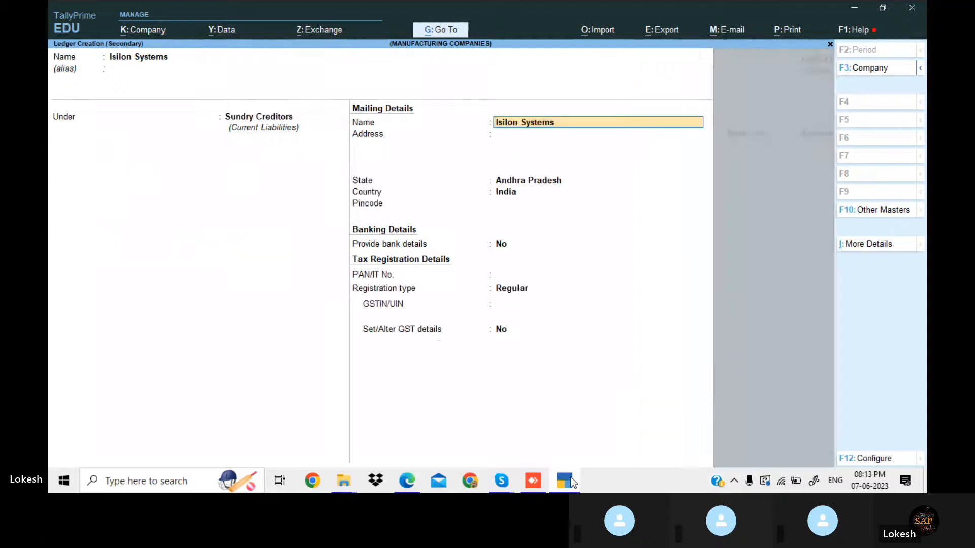
Keep Isilon Systems' mailing details with Andhra Pradesh and India, no bank details, and Regular as the registration type
key("Return")
key("Return")
key("Return")
key("Return")
key("Return")
key("Return")
key("Return")
key("Return")
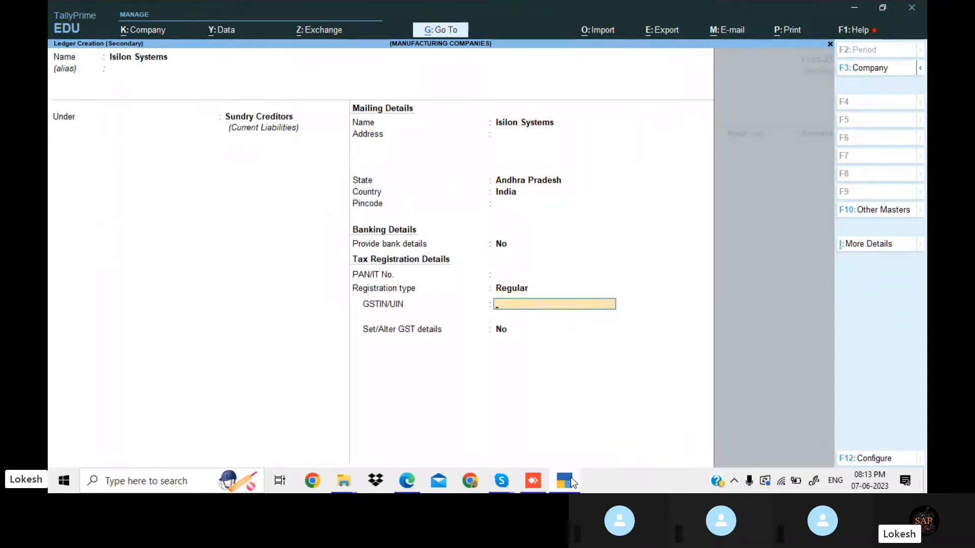
Copy the supplier's GSTIN from transaction 7 in the PDF into the Isilon Systems ledger and save the ledger
key("alt+Tab")
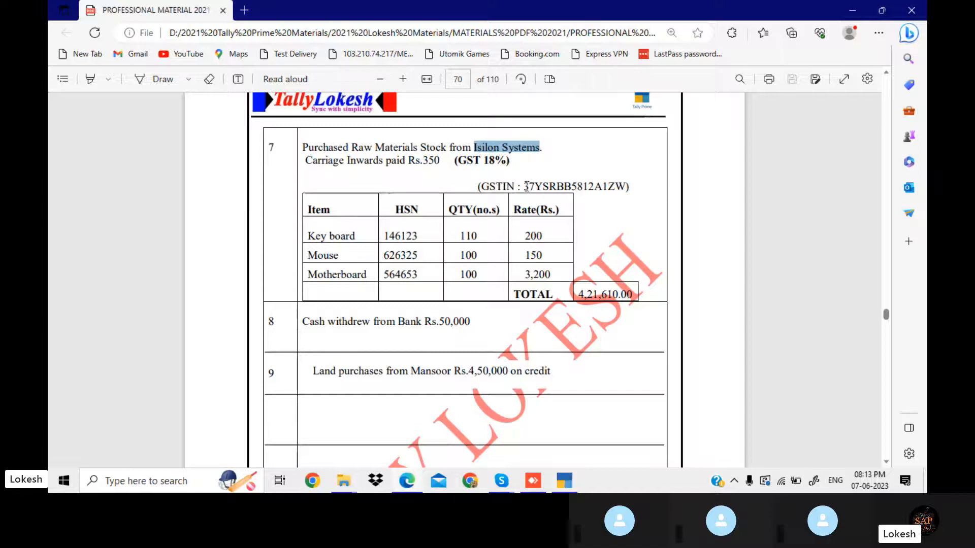
left_click_drag(526, 186, 613, 184)
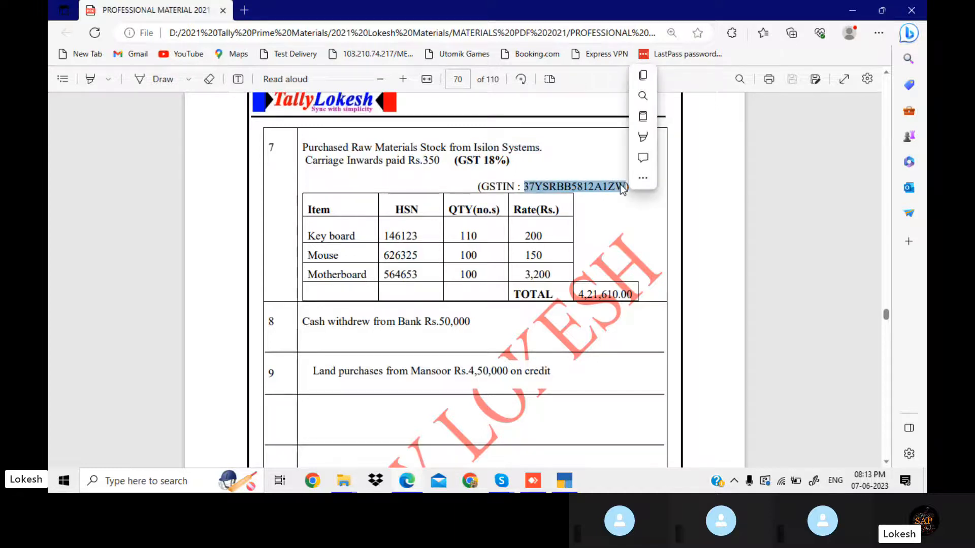
key("ctrl+c")
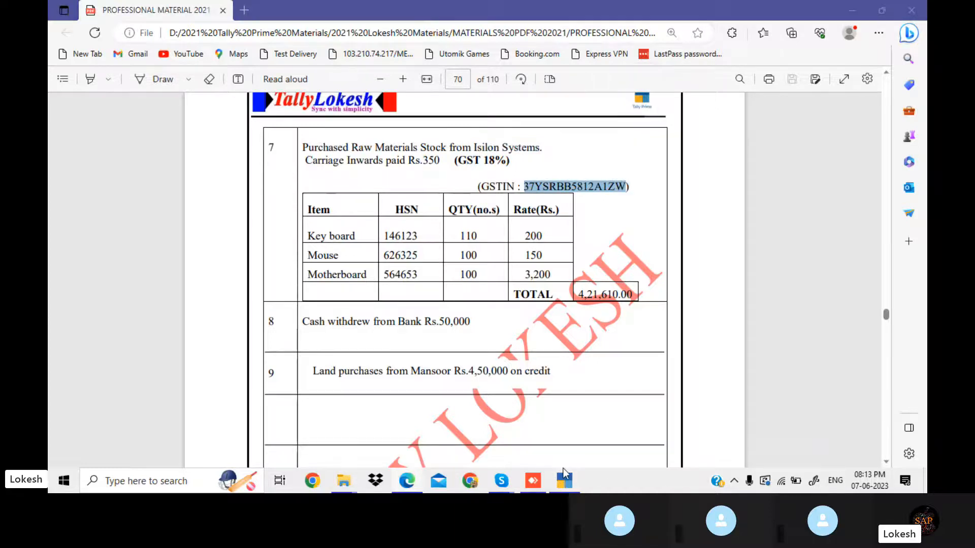
left_click(564, 478)
key("ctrl+alt+v")
key("Return")
key("Return")
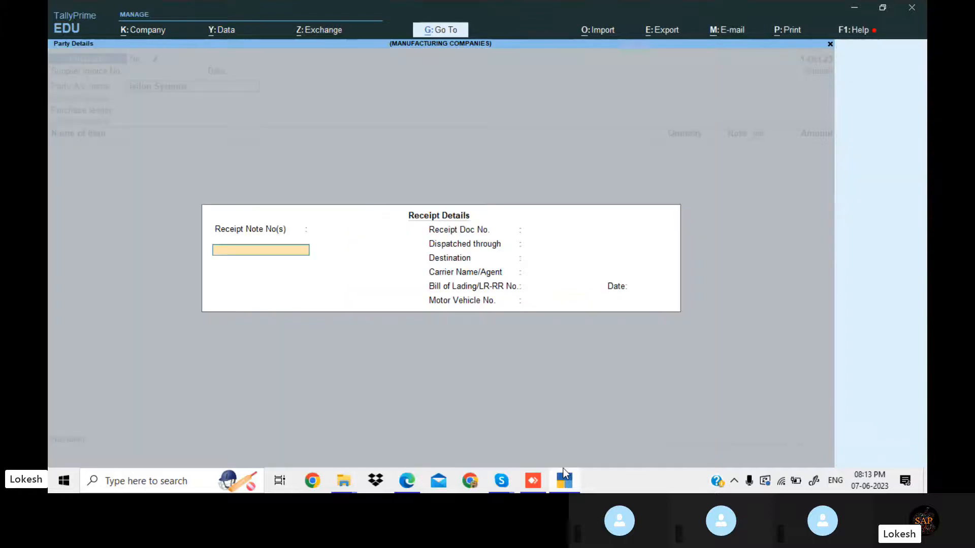
Leave the receipt details blank, accept the Isilon Systems party details, and choose the voucher's purchase ledger
key("Return")
key("Return")
key("Return")
key("Return")
key("Return")
key("Return")
key("Return")
key("Return")
key("Return")
key("Return")
key("Return")
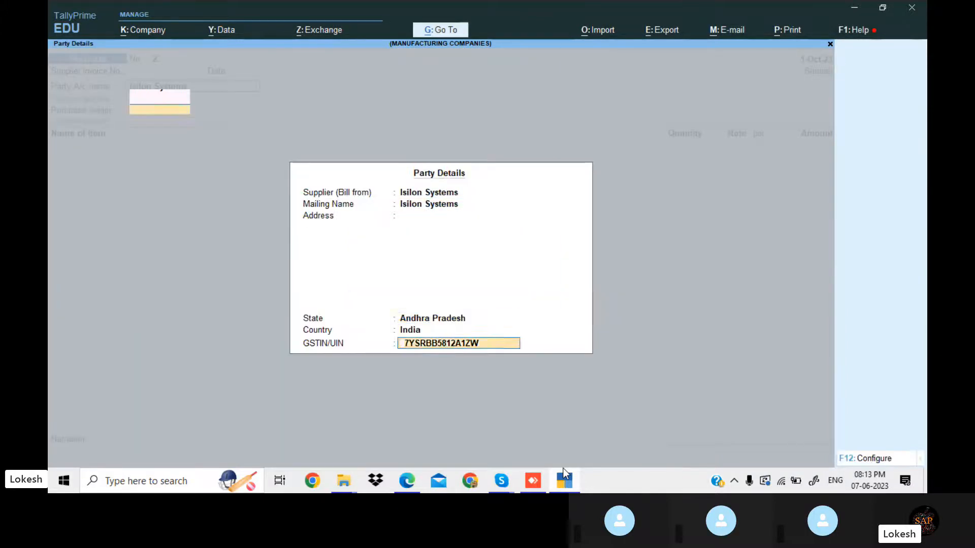
Start a new stock item from the purchase voucher, pasting the name Key board from transaction 7 in the PDF
key("alt+c")
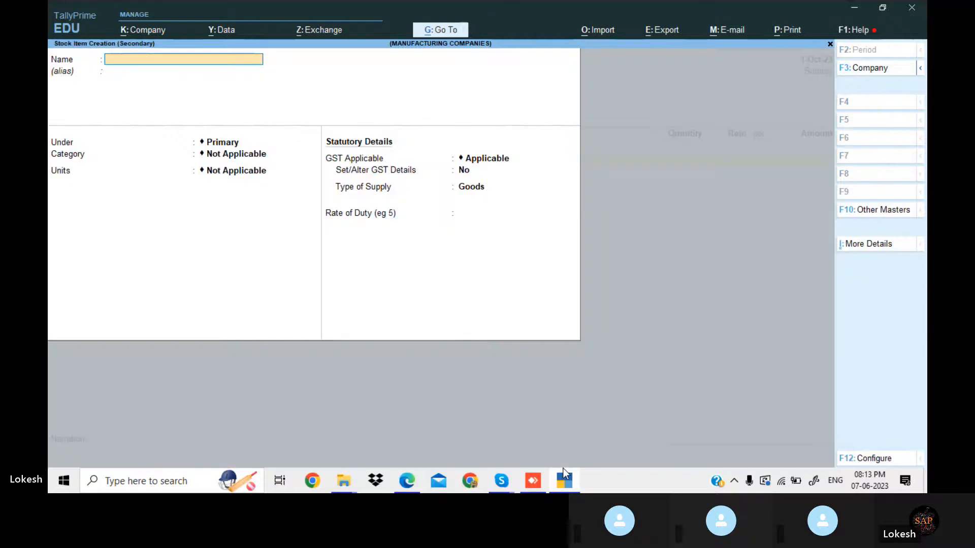
key("alt+Tab")
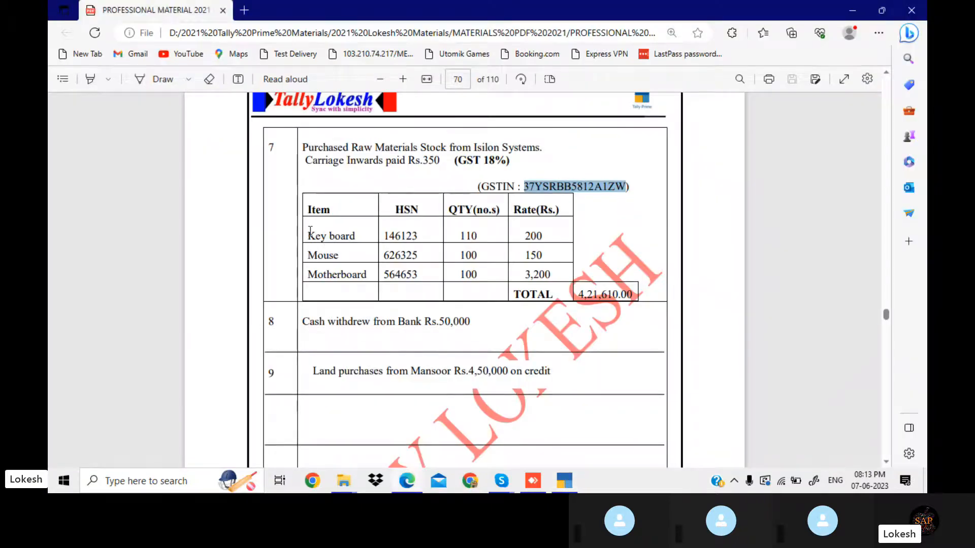
left_click_drag(311, 231, 360, 237)
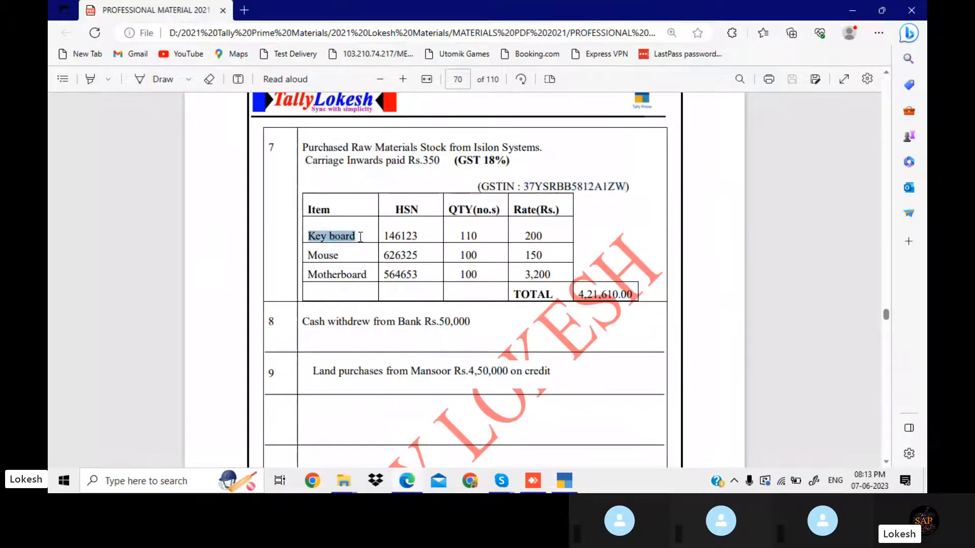
key("ctrl+c")
left_click(565, 481)
key("ctrl+v")
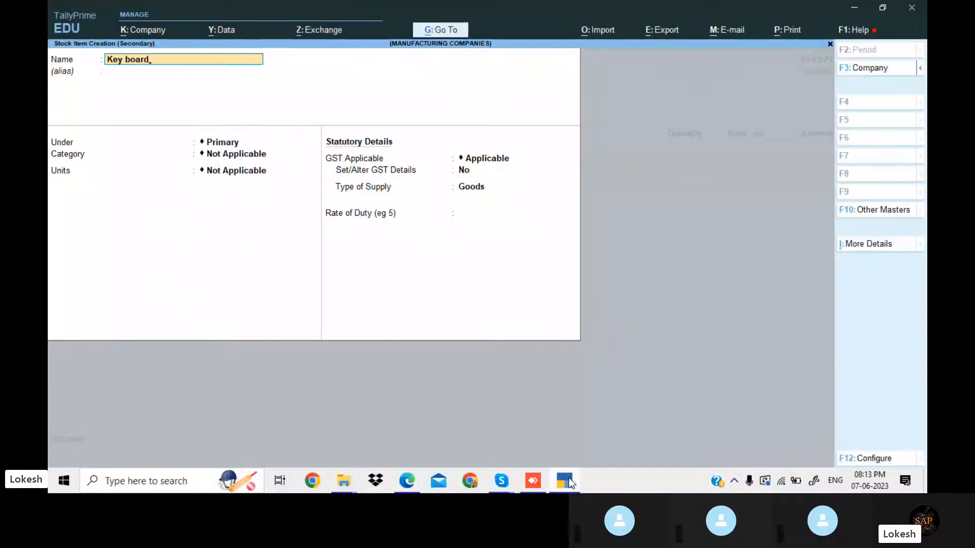
Place the Key board item under Raw material, with no category and nos as its unit
key("Return")
key("Down")
key("Return")
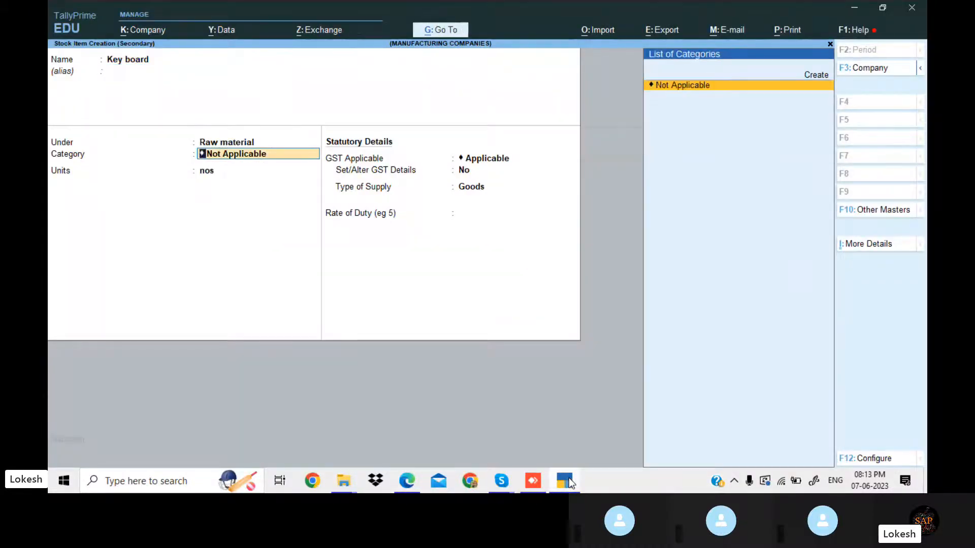
key("Return")
key("Return")
Enable GST details for Key board and add a taxable rate entry applicable from 1-Apr-23 with HSN 2589, calculated on value
key("y")
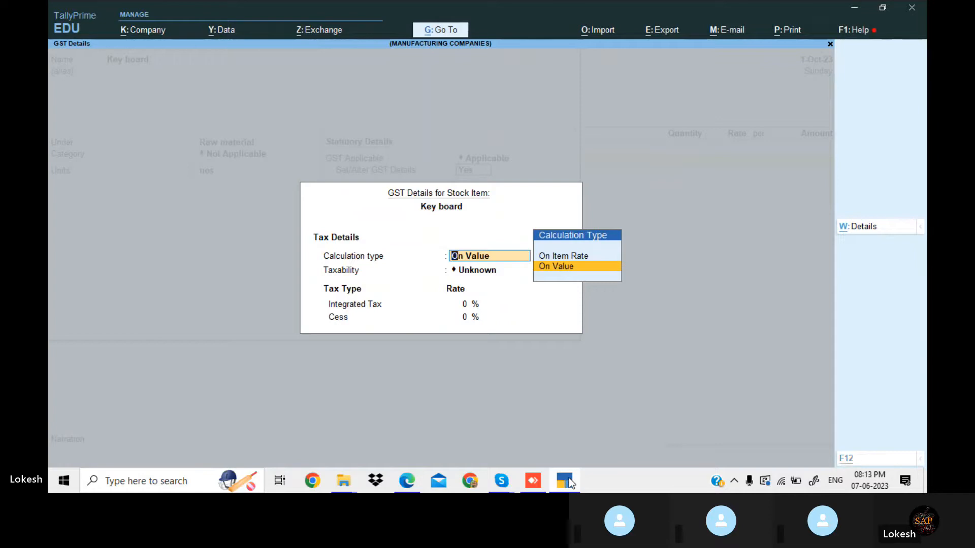
key("alt+w")
type("1-4")
key("Return")
key("Return")
type("2")
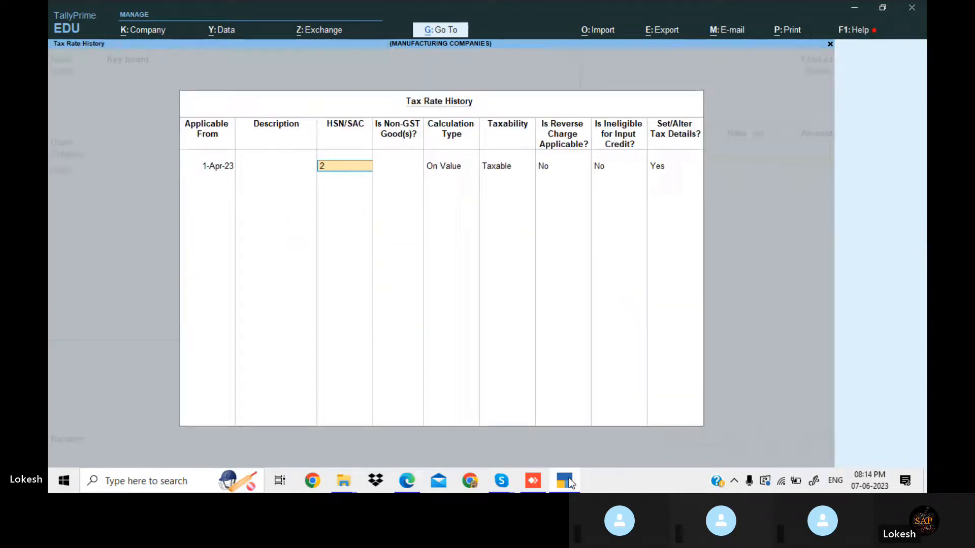
type("589")
key("Return")
key("Return")
key("Return")
key("Return")
key("Return")
key("Return")
key("Return")
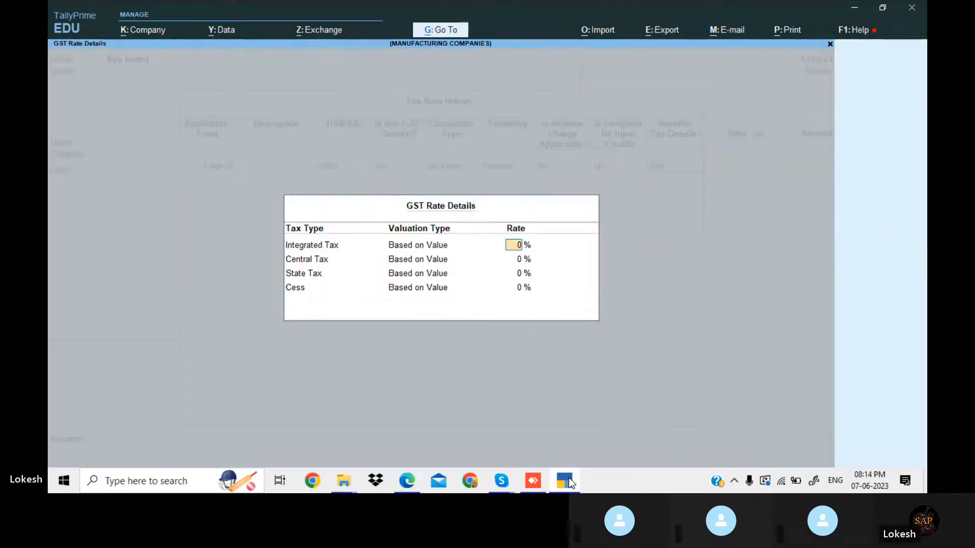
Set Key board's integrated tax to 18% and save the stock item
type("18")
key("Return")
key("Return")
key("Return")
key("Return")
key("Return")
key("Return")
key("Return")
key("Return")
key("Return")
key("Return")
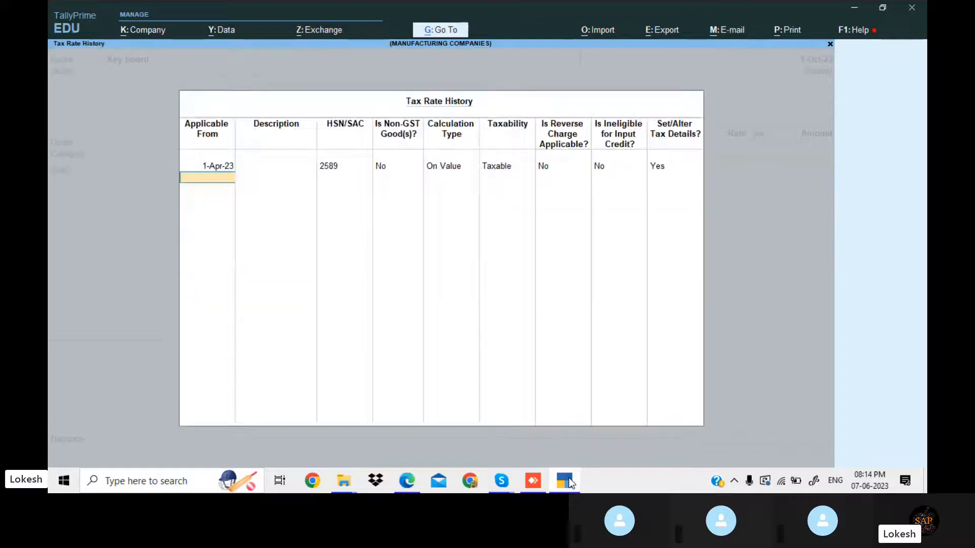
key("Return")
key("Return")
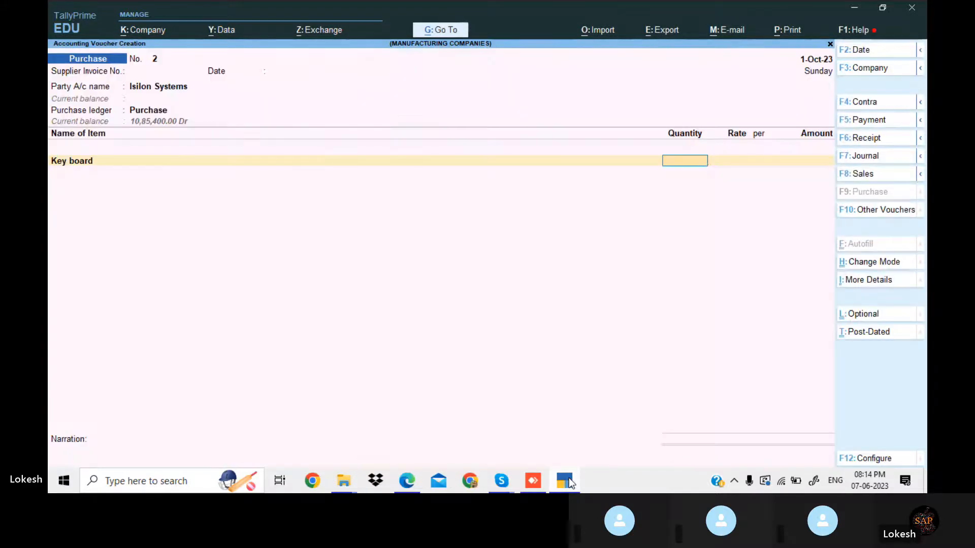
Enter 110 nos at a rate of 200 for Key board in the voucher, checking the figures against the PDF
key("alt+Tab")
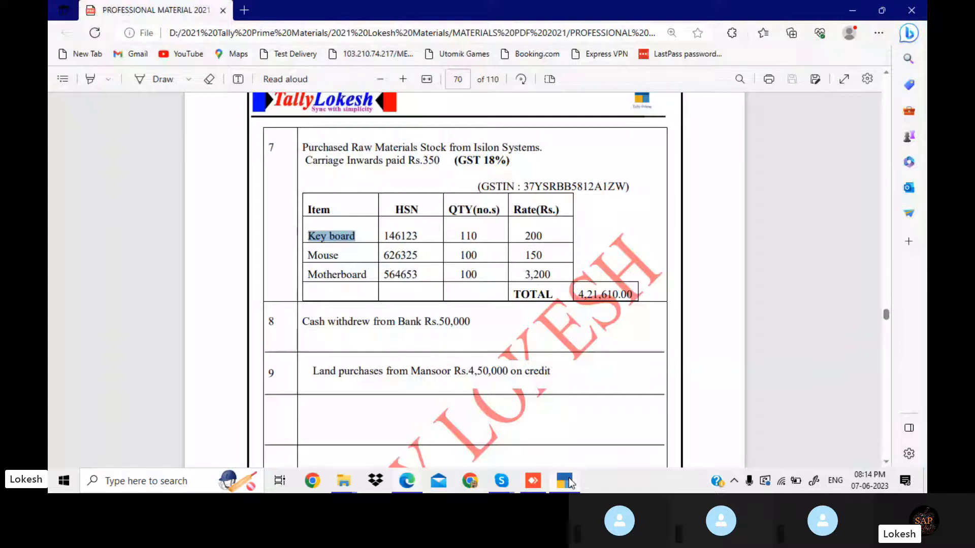
left_click(570, 483)
type("110")
key("Return")
type("2")
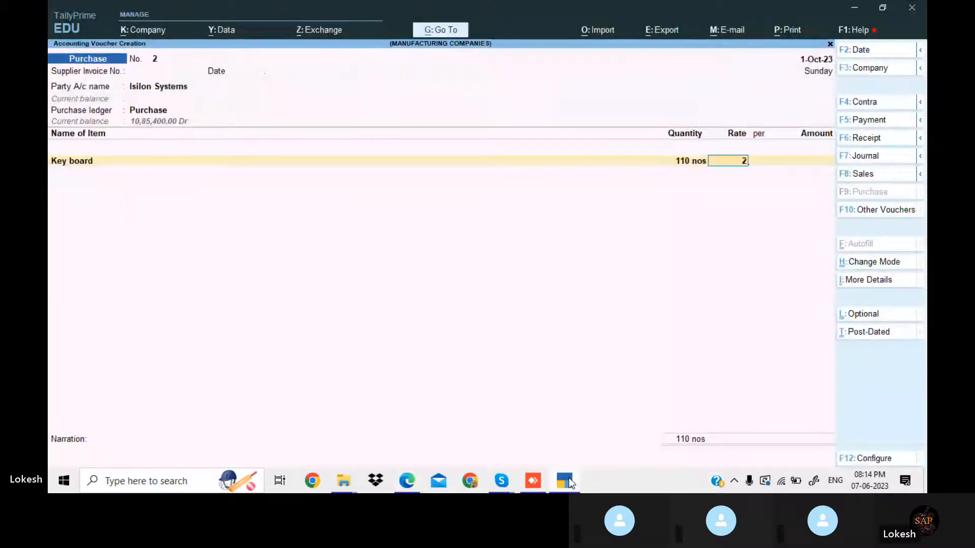
key("Return")
key("Return")
key("Return")
Start a second stock item and paste the name Mouse from the PDF's item table
key("alt+c")
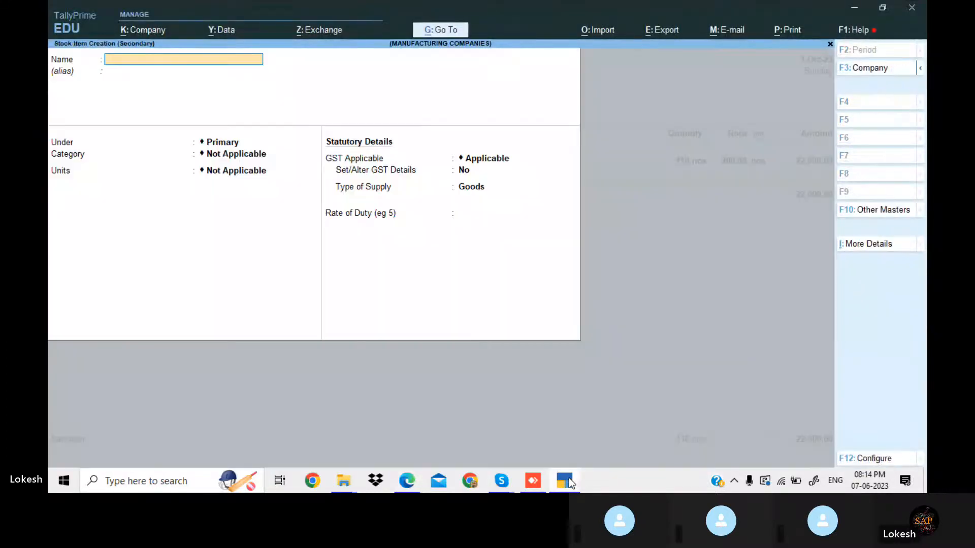
left_click(570, 482)
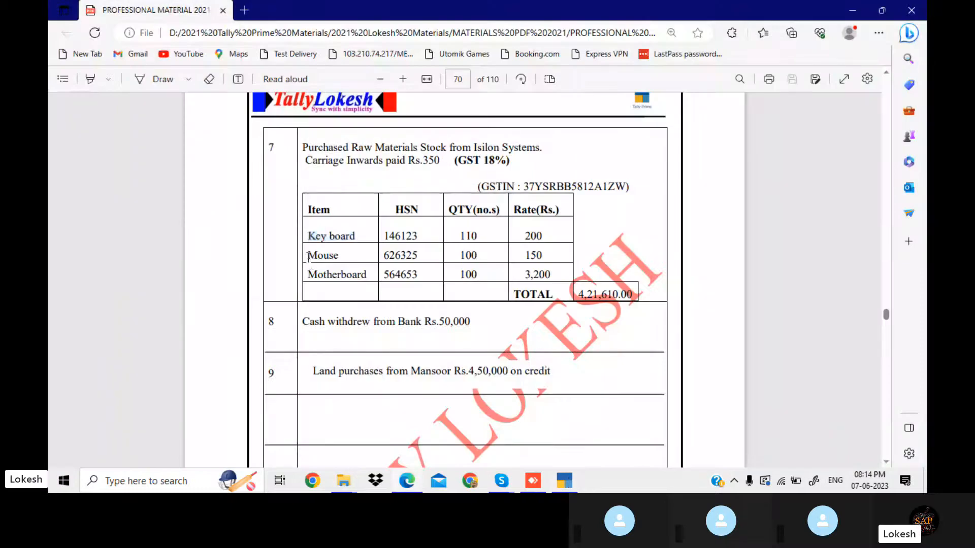
double_click(323, 255)
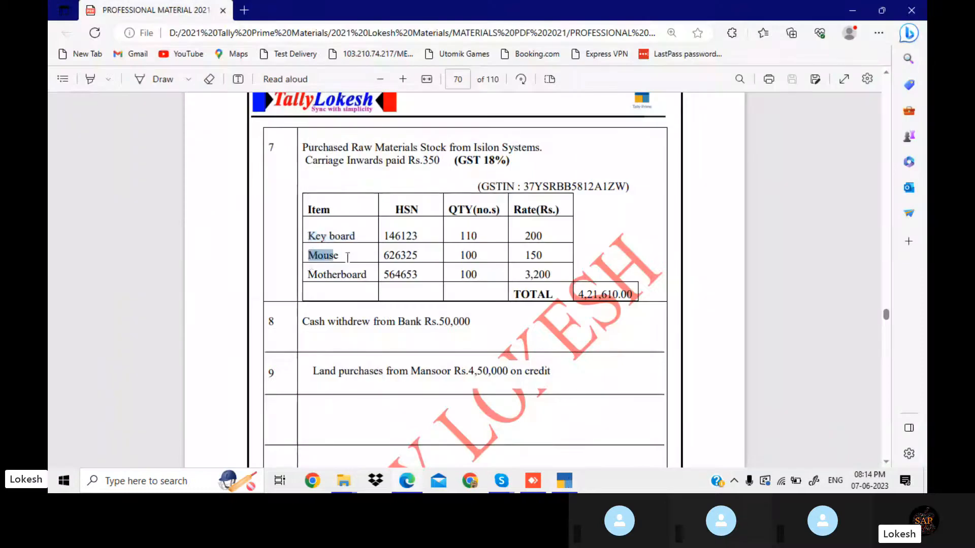
double_click(311, 254)
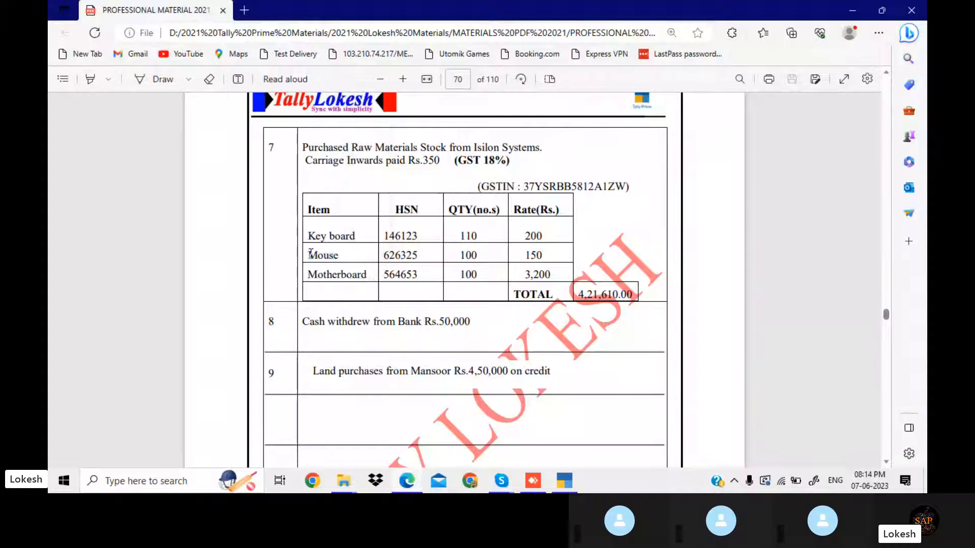
key("ctrl+c")
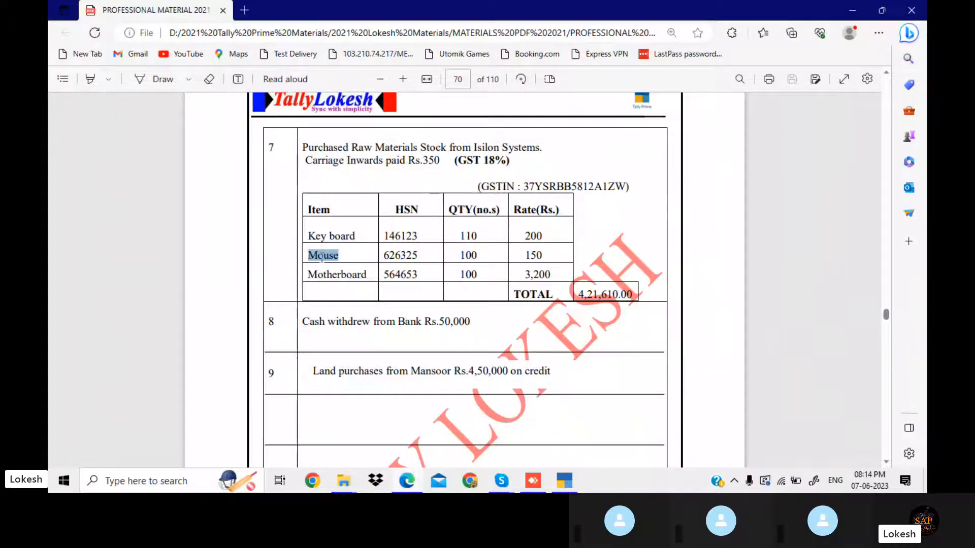
left_click(564, 481)
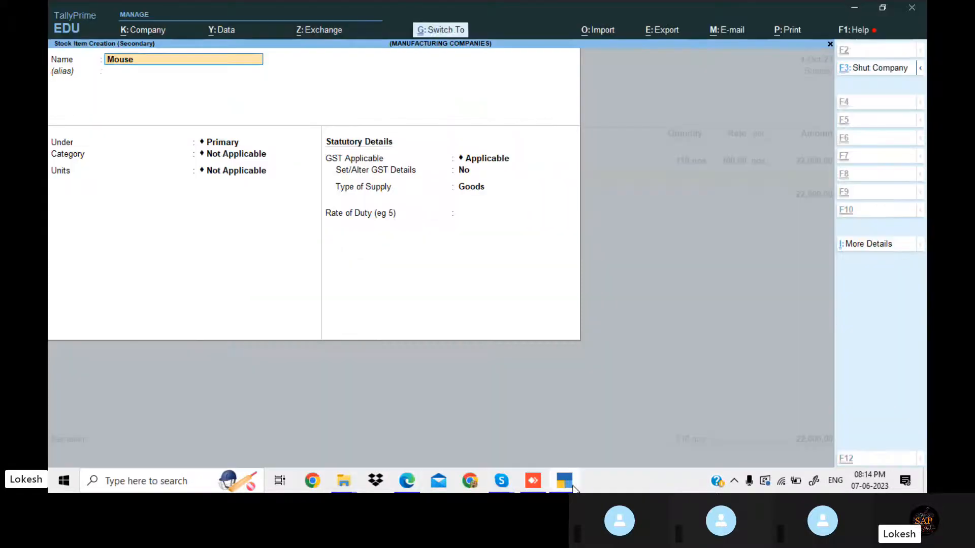
Place the Mouse item under Raw material, keeping the category not applicable and the unit nos
key("Return")
key("Down")
key("Return")
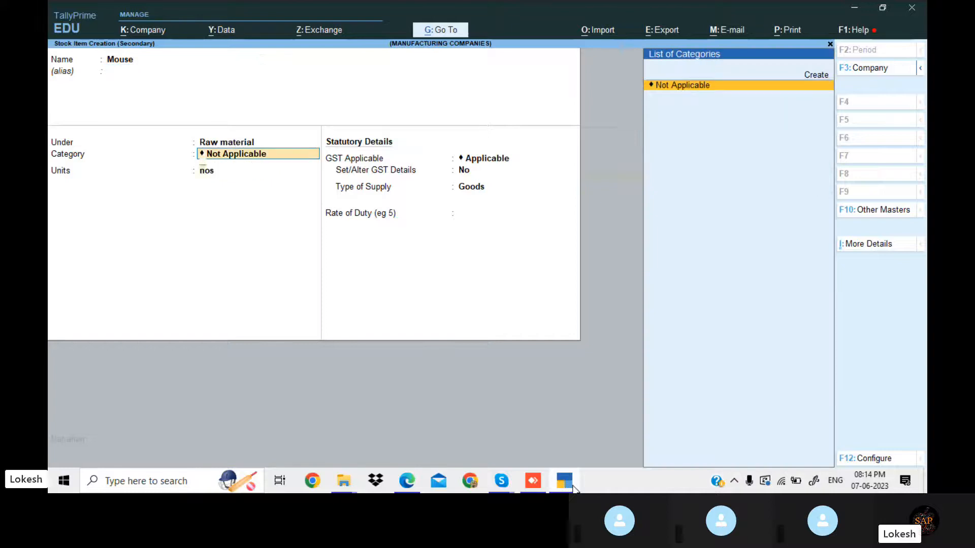
key("Return")
key("Return")
key("Return")
Enable GST details for Mouse and add a taxable, on-value entry from 1-Apr-23 with HSN 2589
type("y")
key("Return")
key("alt+l")
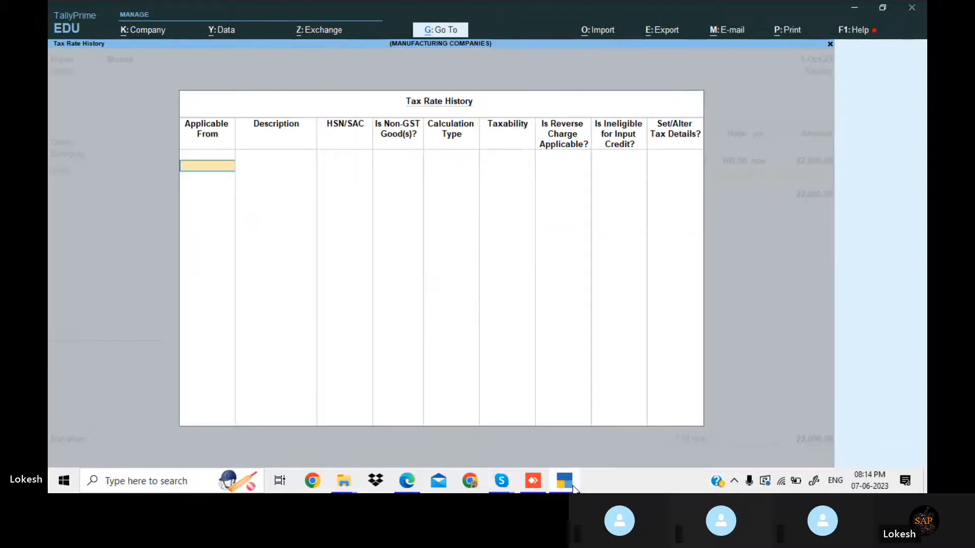
type("1")
key("Return")
key("Return")
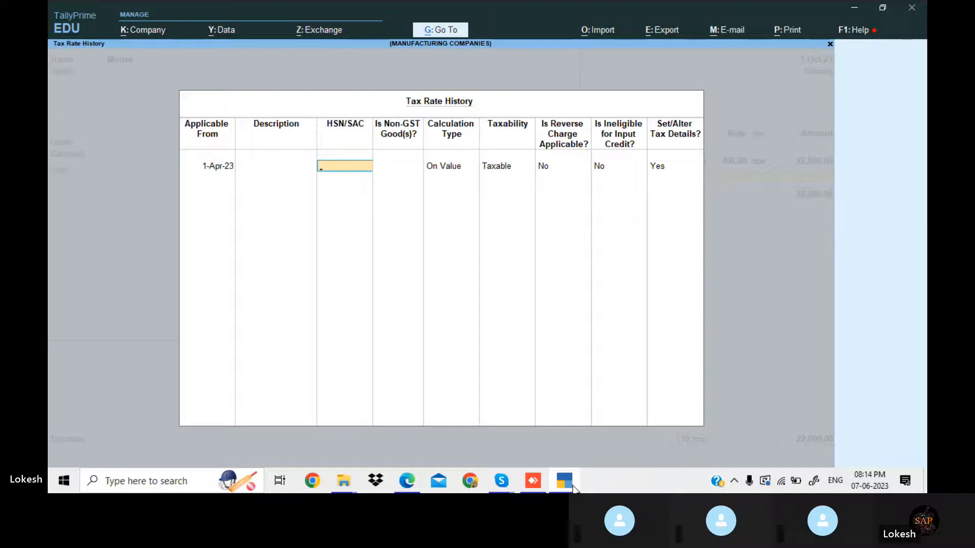
type("2589")
key("Return")
key("Return")
key("Return")
key("Return")
key("Return")
key("Return")
key("Return")
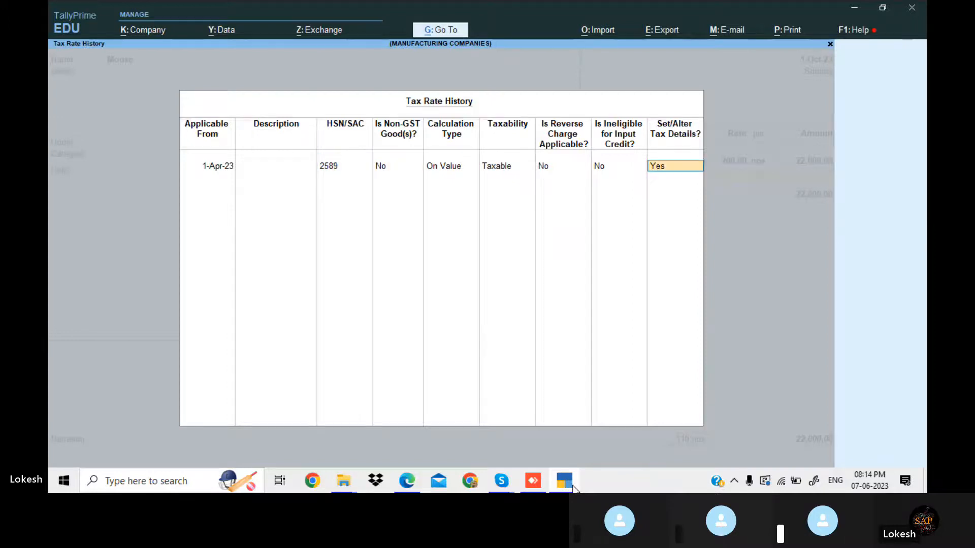
Set Mouse's integrated tax to 18% and save the stock item
type("18")
key("Return")
key("Return")
key("Return")
key("Return")
key("Return")
key("Return")
key("Return")
key("Return")
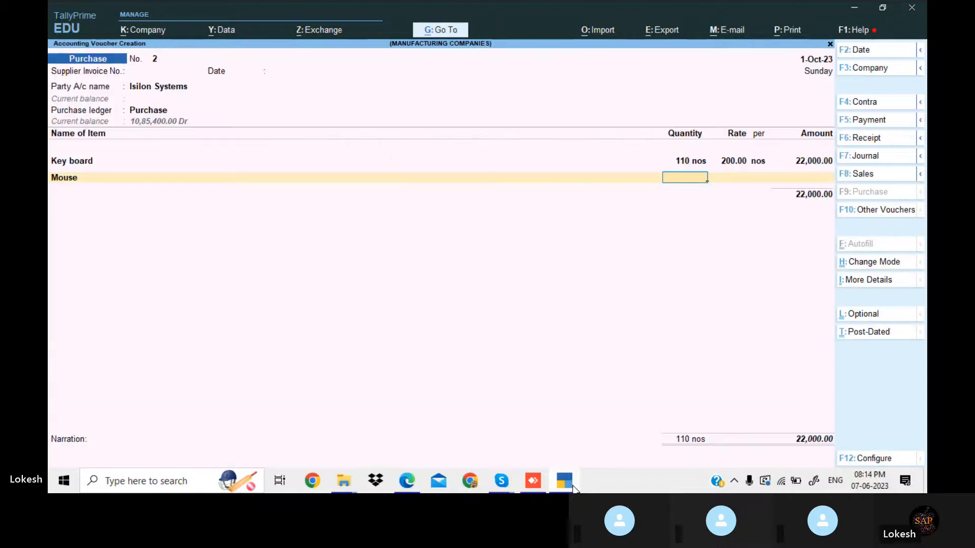
Check the Mouse row in the PDF and enter 100 nos at a rate of 150 in the voucher
left_click(573, 490)
left_click(573, 489)
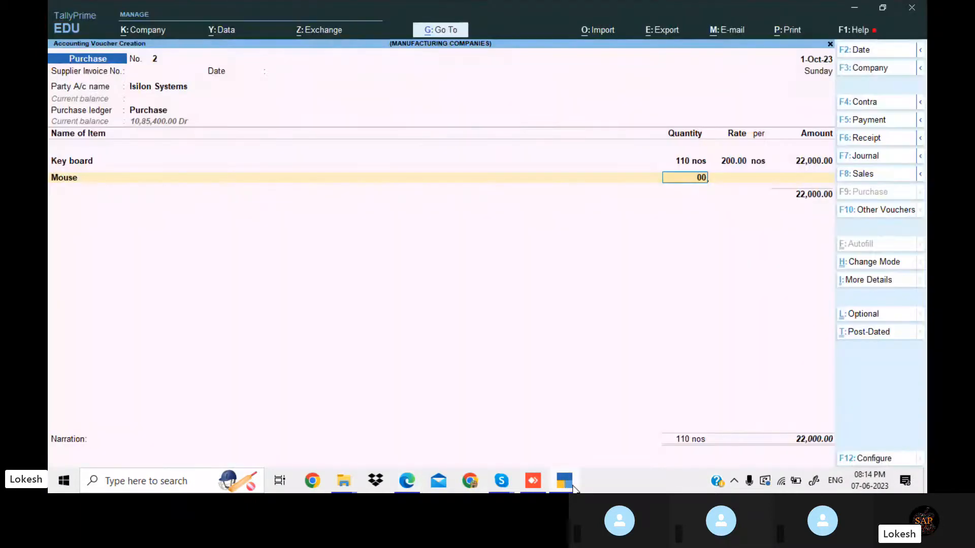
type("10")
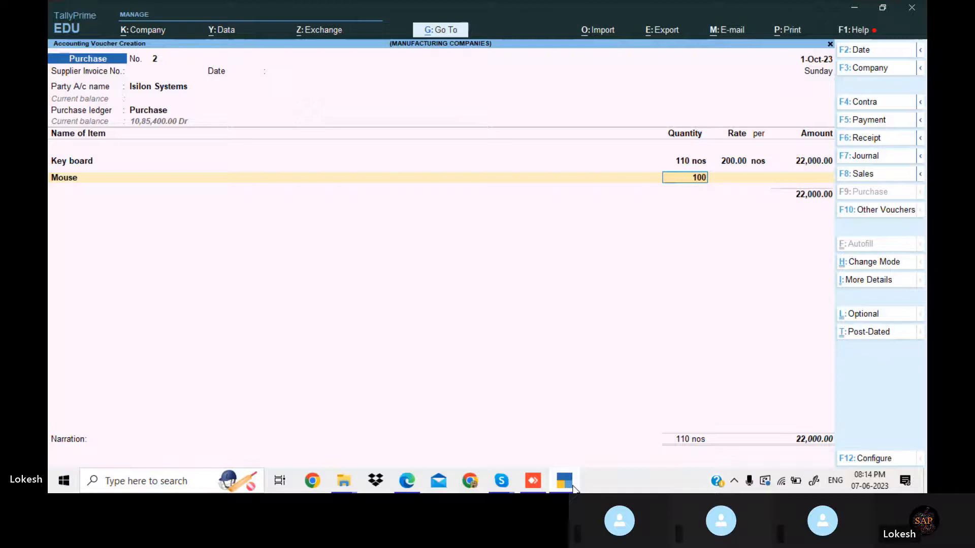
key("Return")
type("150")
key("Return")
key("Return")
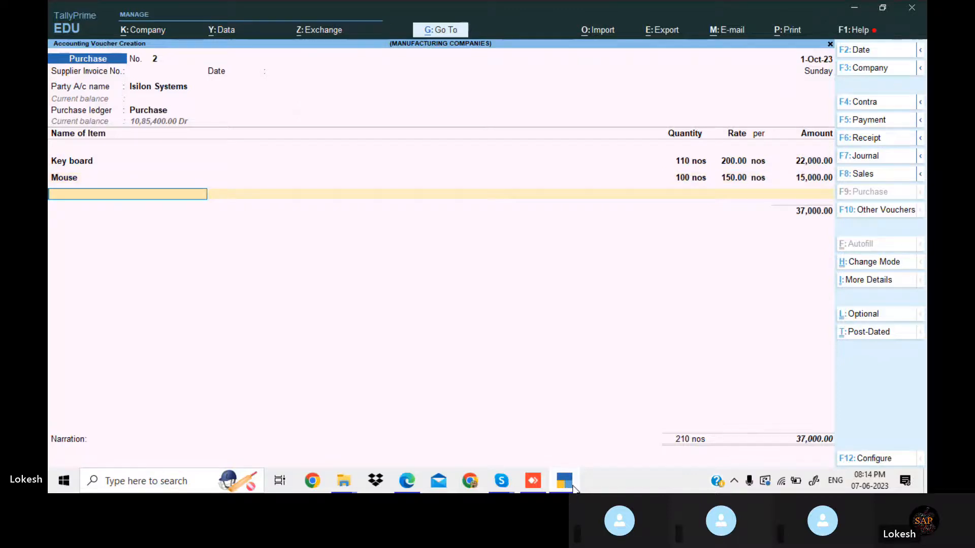
Start a third stock item and paste the name Motherboard from the PDF's item table
key("alt+c")
left_click(573, 489)
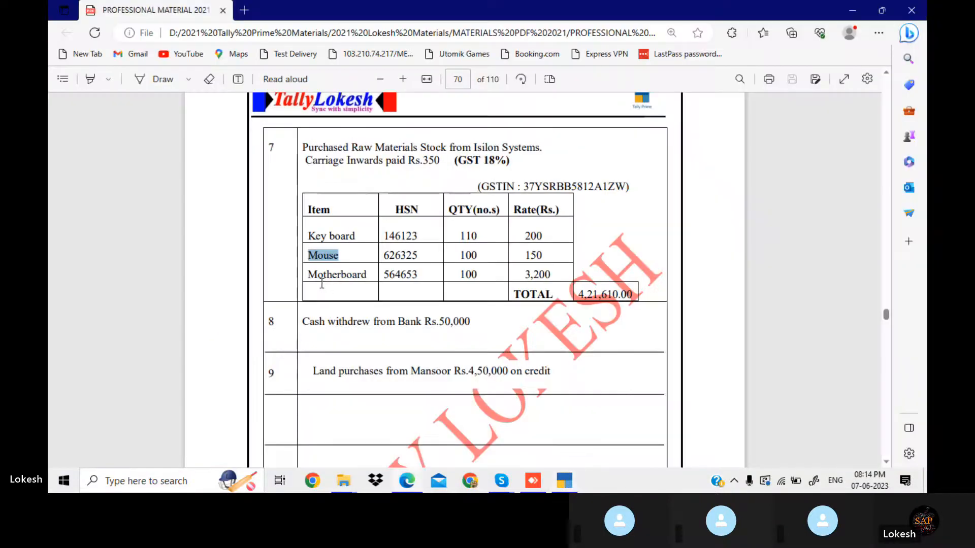
left_click_drag(308, 274, 358, 270)
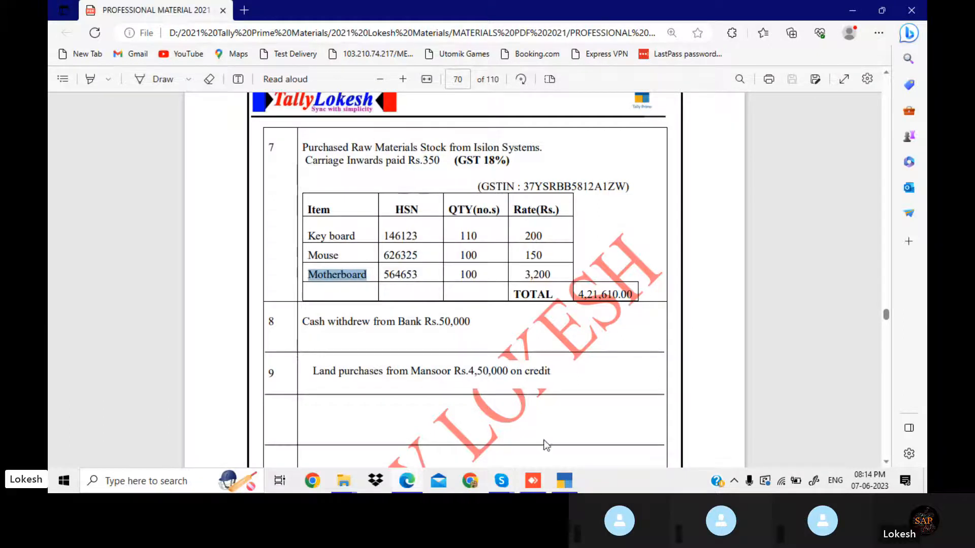
left_click(570, 483)
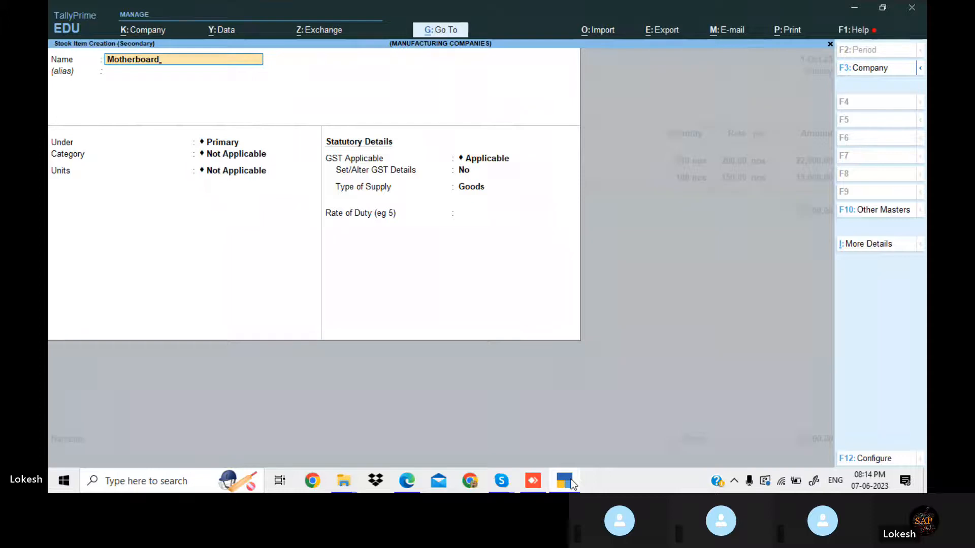
Place the Motherboard item under Raw material, leaving the category not applicable and using nos as its unit
key("Return")
key("Return")
key("Down")
key("Return")
key("Return")
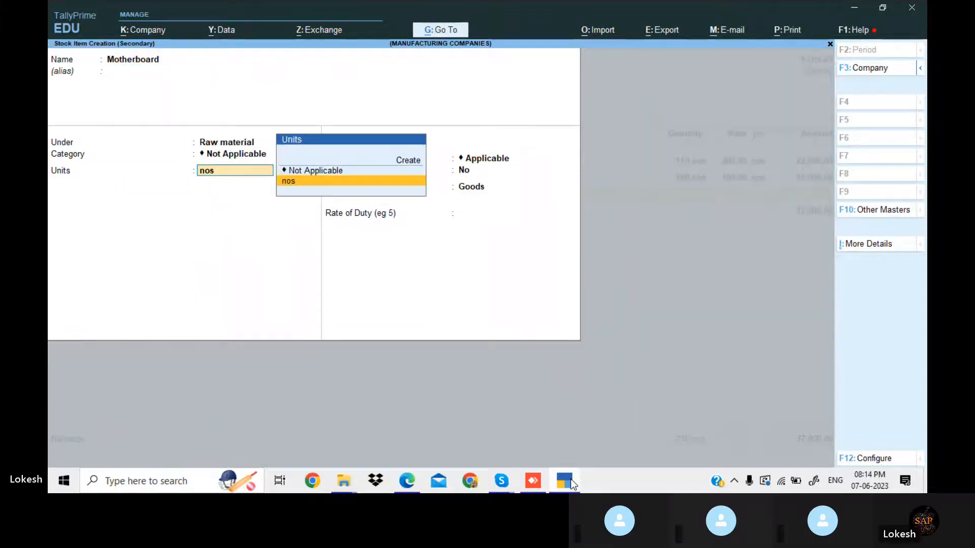
key("Return")
key("Return")
Enable GST details for Motherboard and add a taxable, on-value rate entry applicable from 1-Apr-23
key("Return")
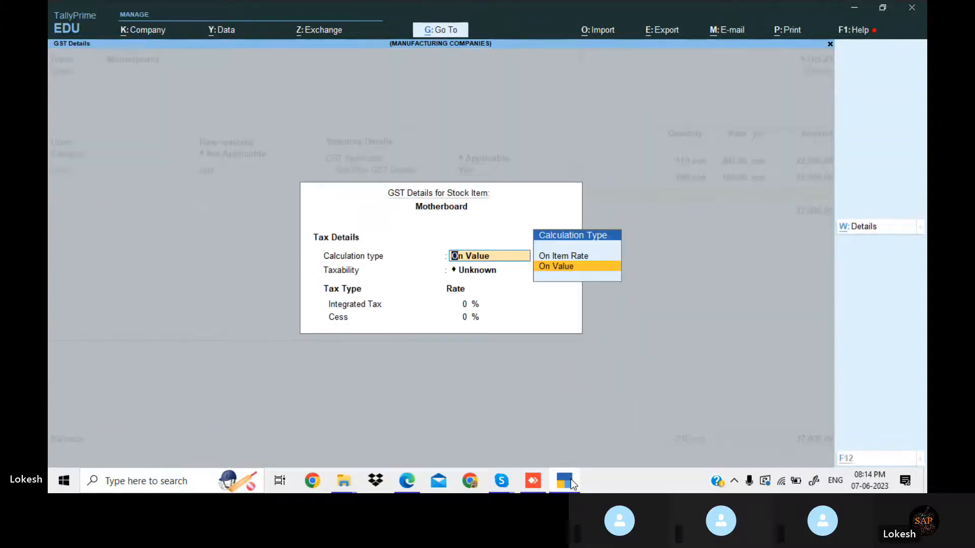
key("alt+l")
type("1-4")
key("Return")
key("Return")
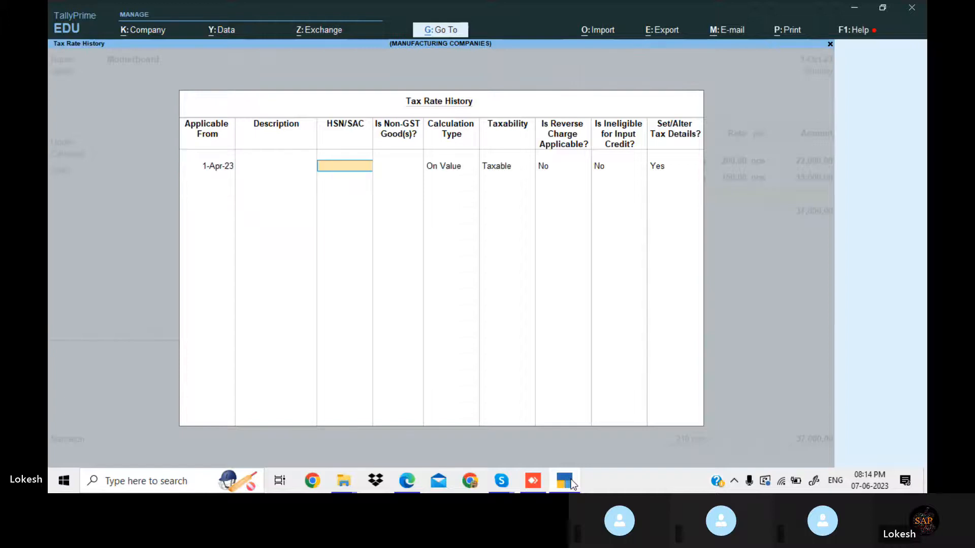
key("Return")
key("Return")
key("Return")
key("Return")
key("Return")
key("Return")
key("Return")
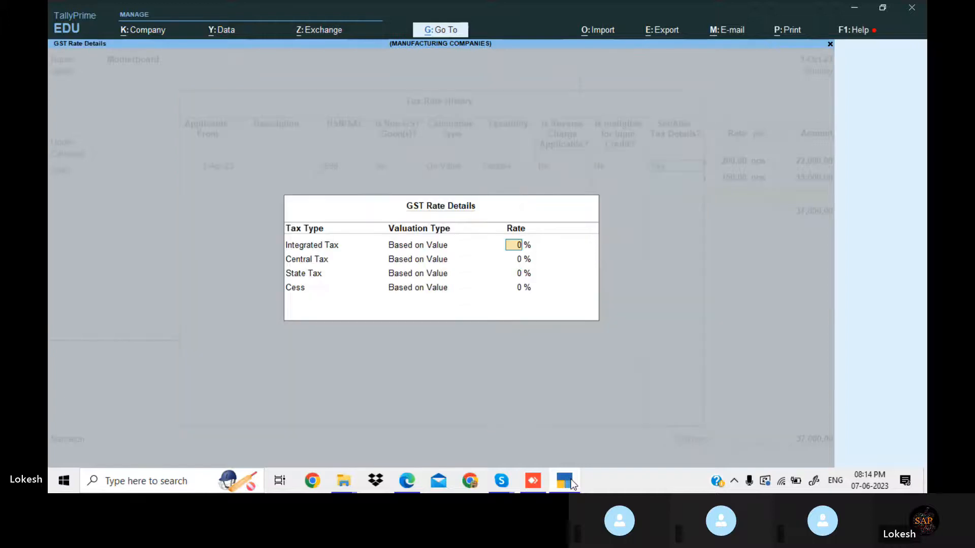
Set Motherboard's integrated tax to 18% and save the stock item
type("18")
key("Return")
key("Return")
key("Return")
key("Return")
key("Return")
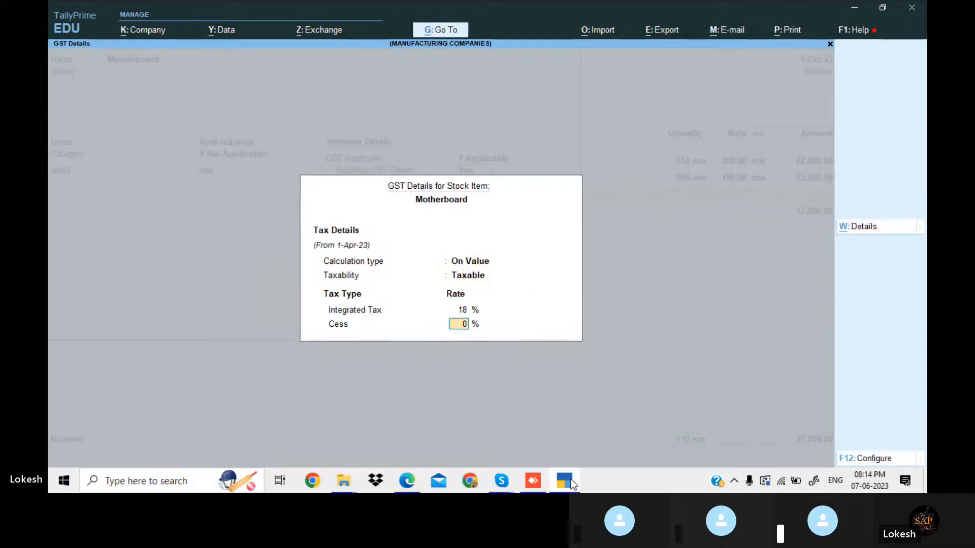
key("Return")
key("Return")
key("Return")
Look up the Motherboard quantity and rate in transaction 7 of the PDF
key("alt+Tab")
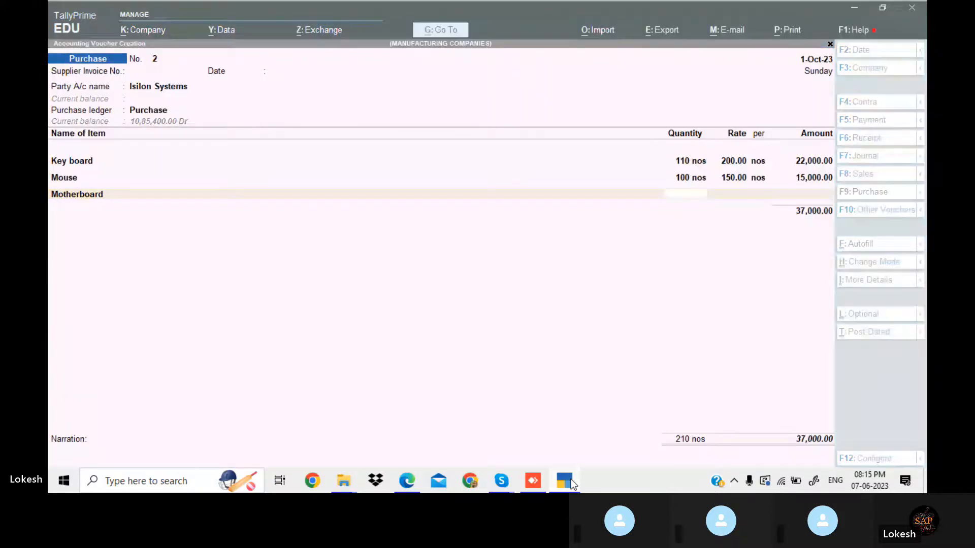
Enter the Motherboard line in the purchase voucher with a quantity of 100 nos at a rate of 3,200
key("alt+Tab")
type("1")
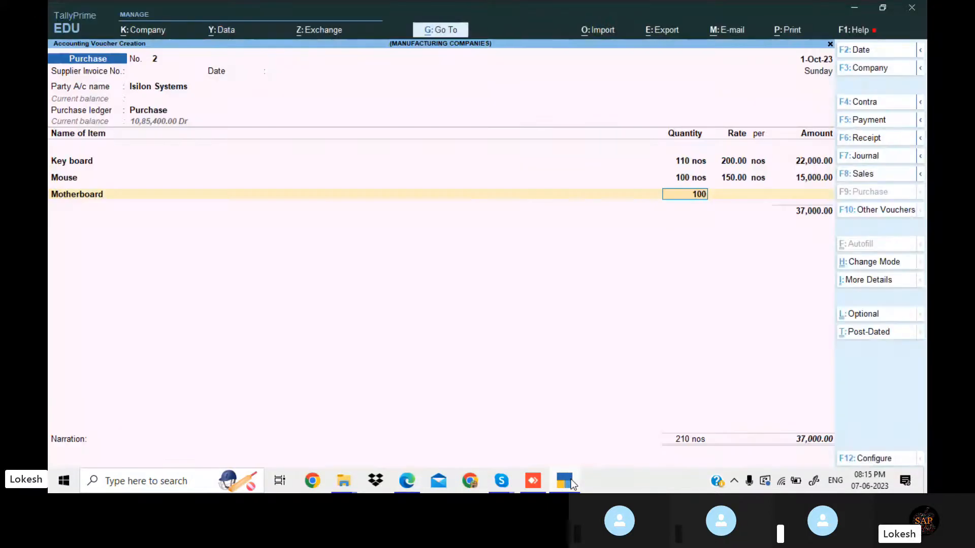
key("Return")
type("3,200")
key("Return")
key("Return")
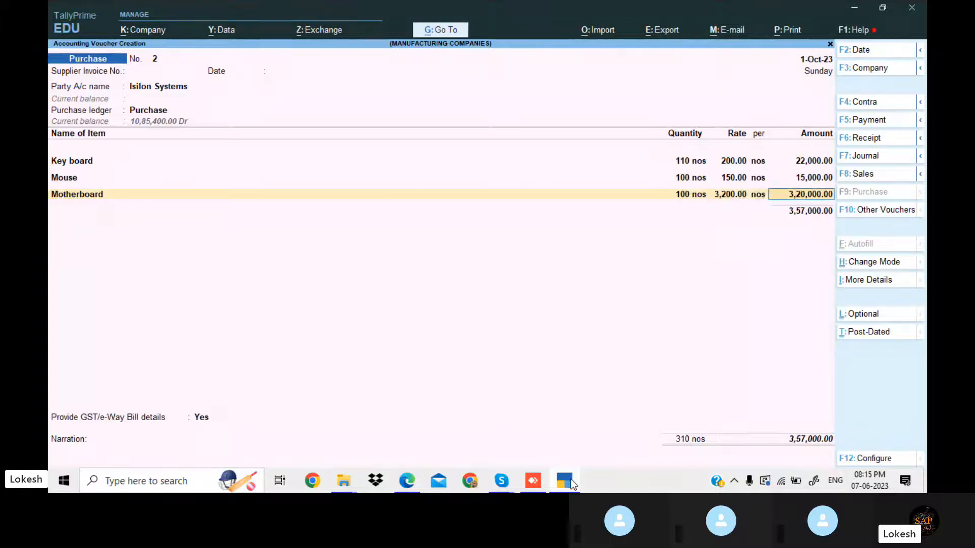
Add the Carriage Inwards ledger below the purchased items with an amount of 350
key("Return")
type("ca")
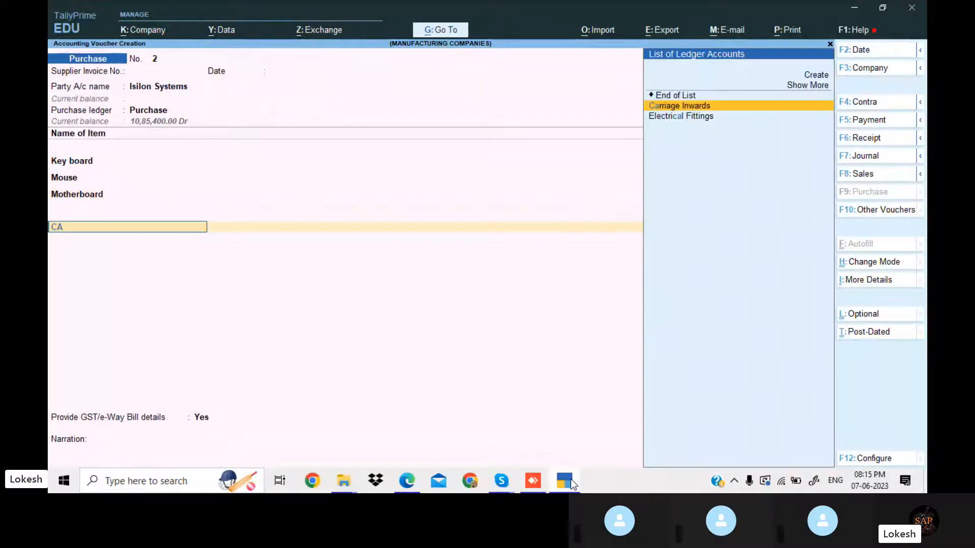
key("Return")
left_click(571, 482)
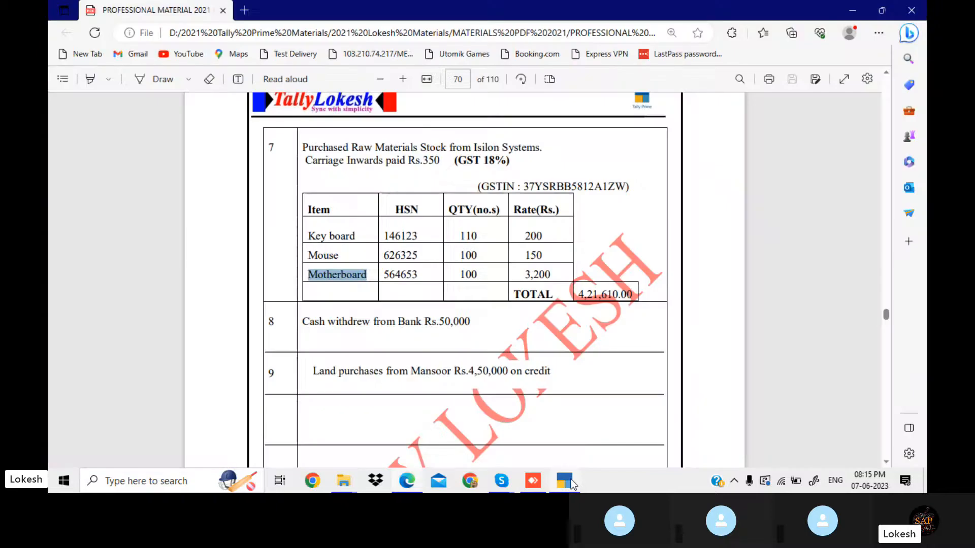
left_click(572, 483)
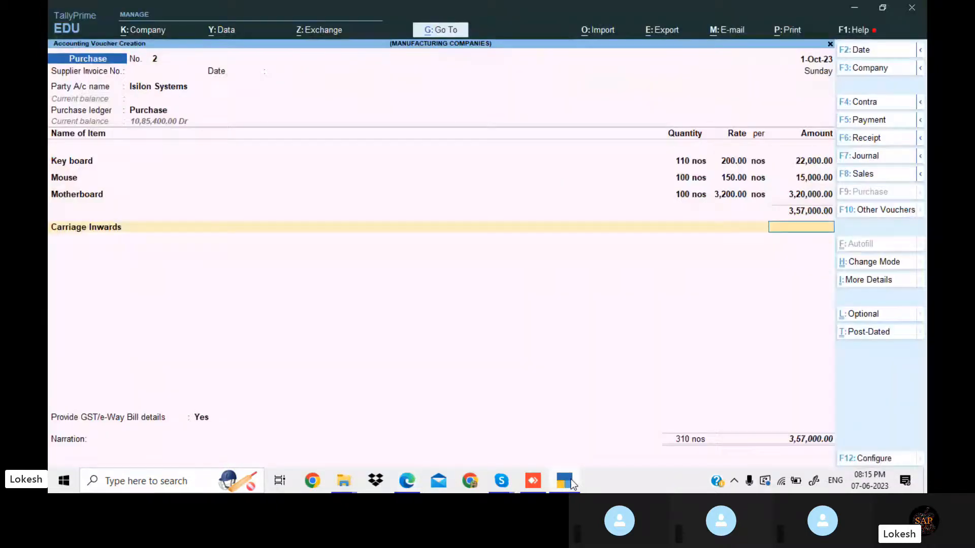
type("350")
key("Return")
Add the CGST and SGST ledgers to the purchase voucher with their calculated amounts
type("cg")
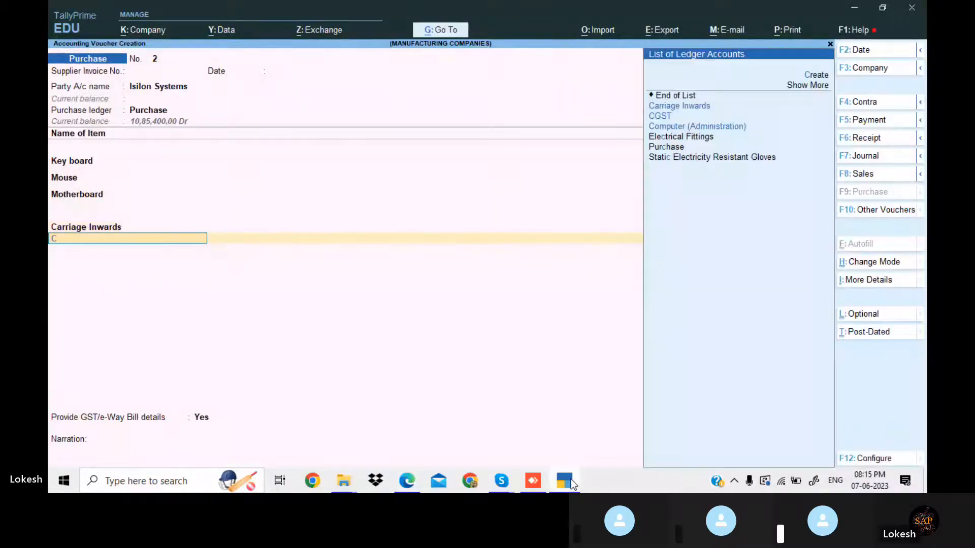
key("Return")
key("Return")
type("sg")
key("Return")
key("Return")
key("Return")
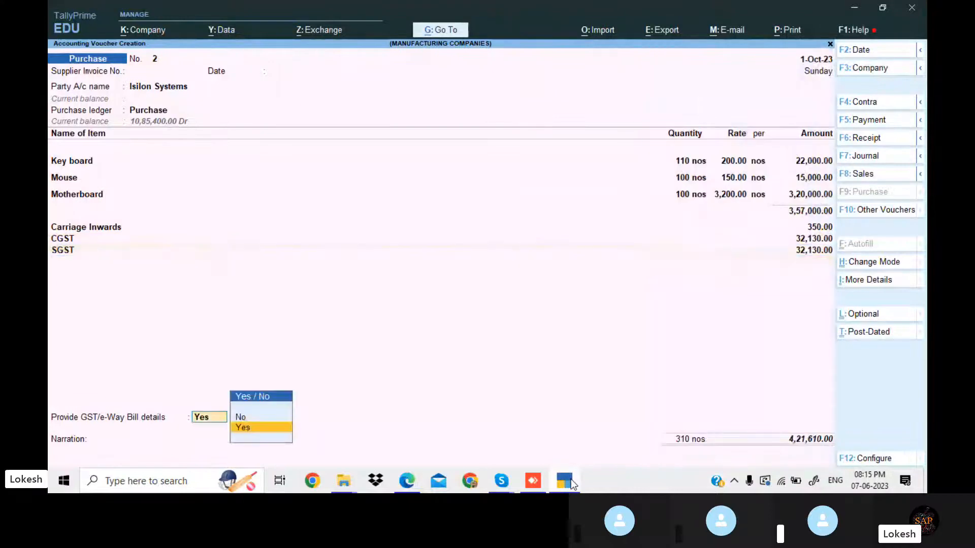
Set Provide GST/e-Way Bill details to No, check the voucher total against the PDF exercise, and save the purchase voucher
key("n")
key("Return")
left_click(572, 483)
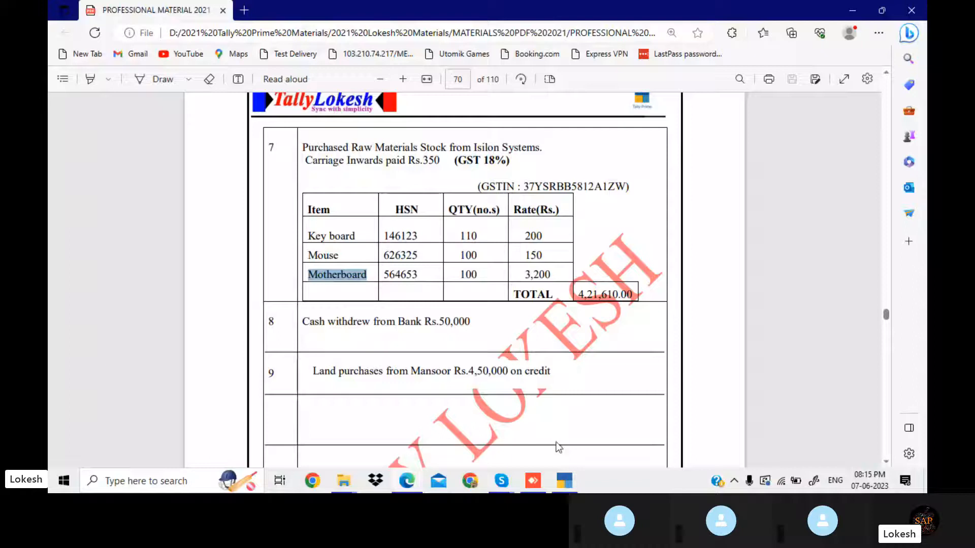
left_click(569, 480)
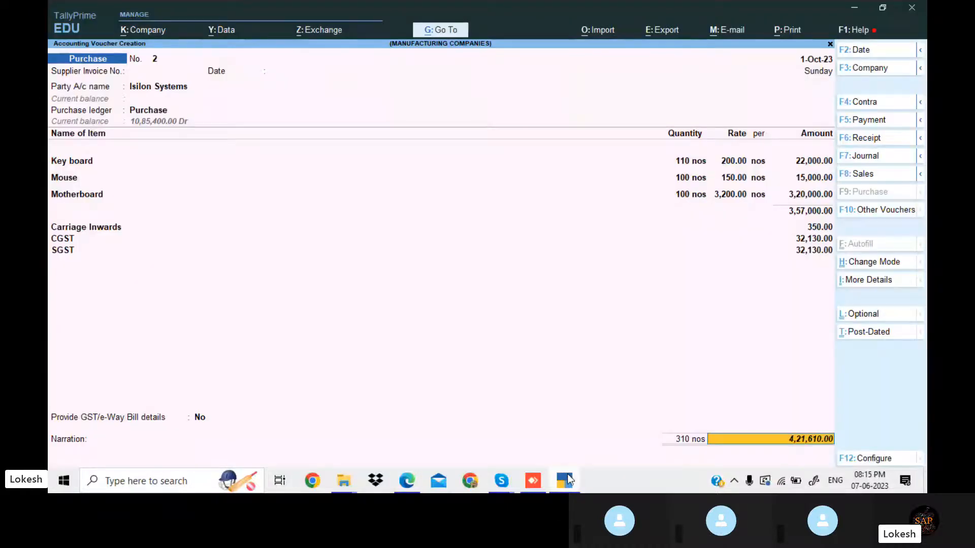
key("Return")
key("Return")
key("Return")
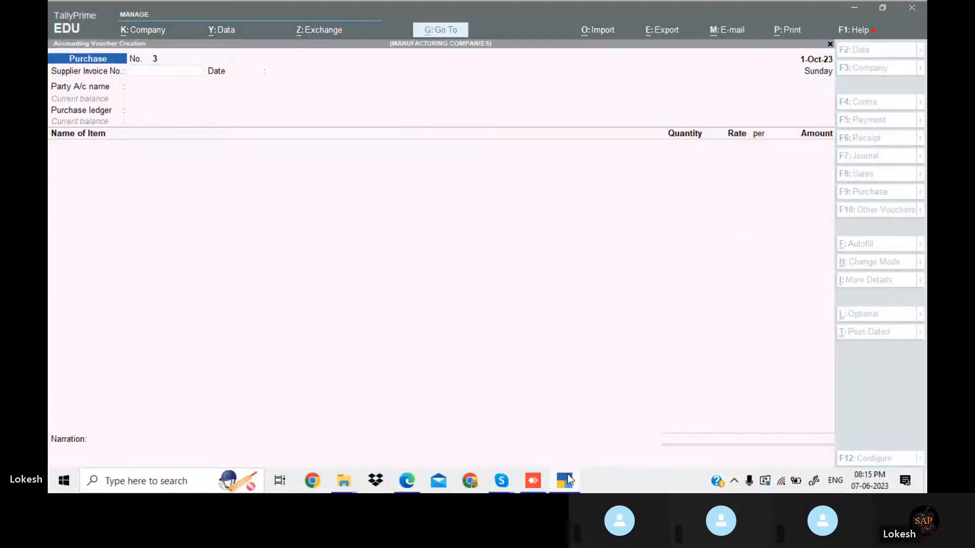
Start a contra voucher for the bank withdrawal in transaction 8 and credit HDFC Bank with 50,000
left_click(569, 480)
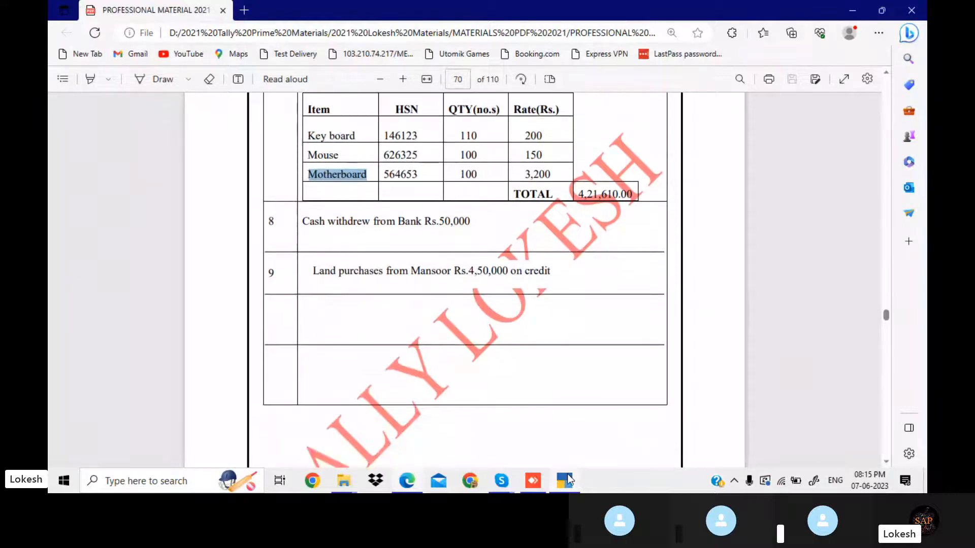
left_click(567, 480)
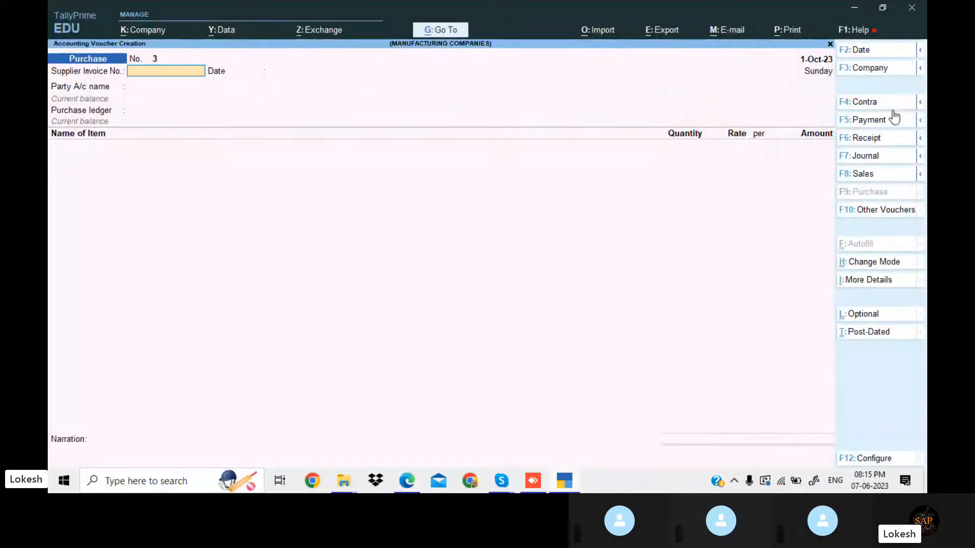
left_click(889, 100)
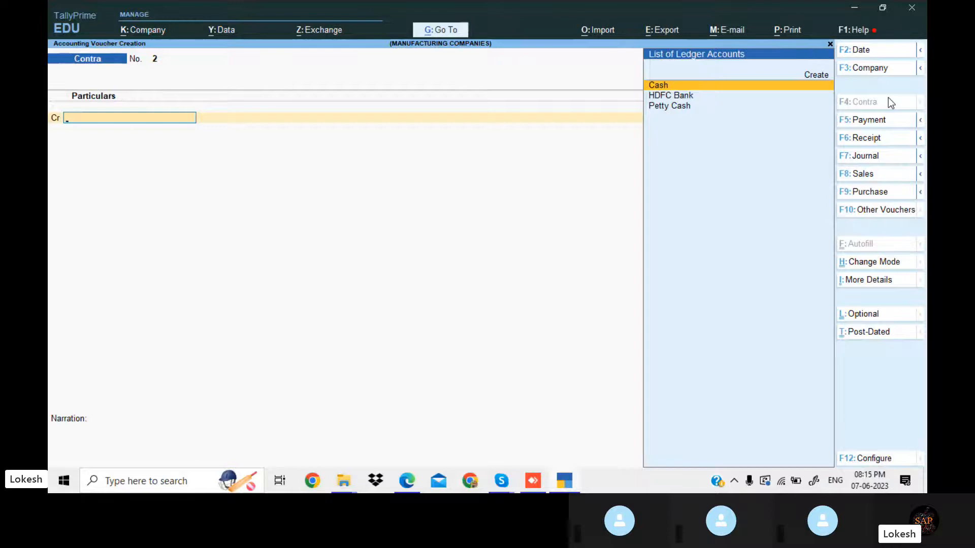
key("Down")
key("Return")
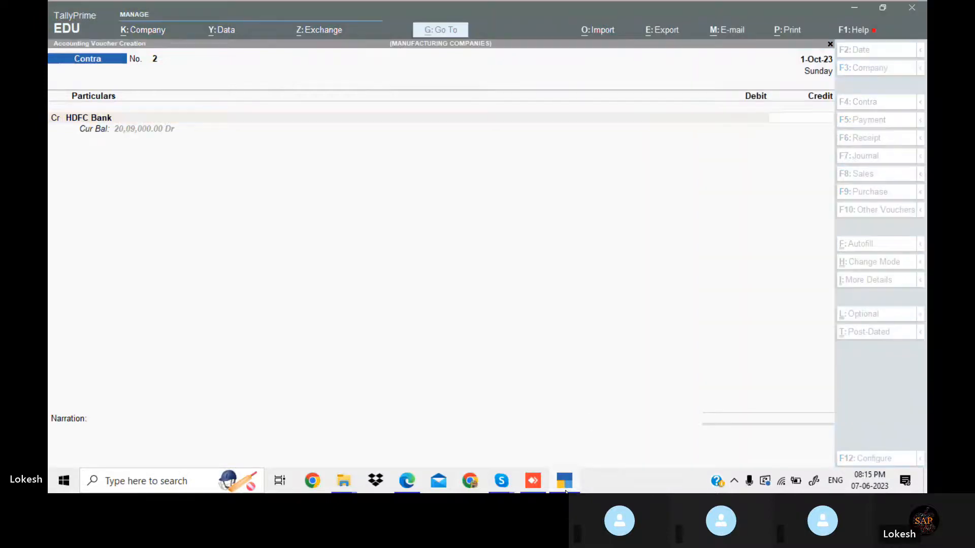
left_click(566, 489)
left_click(566, 489)
type("500")
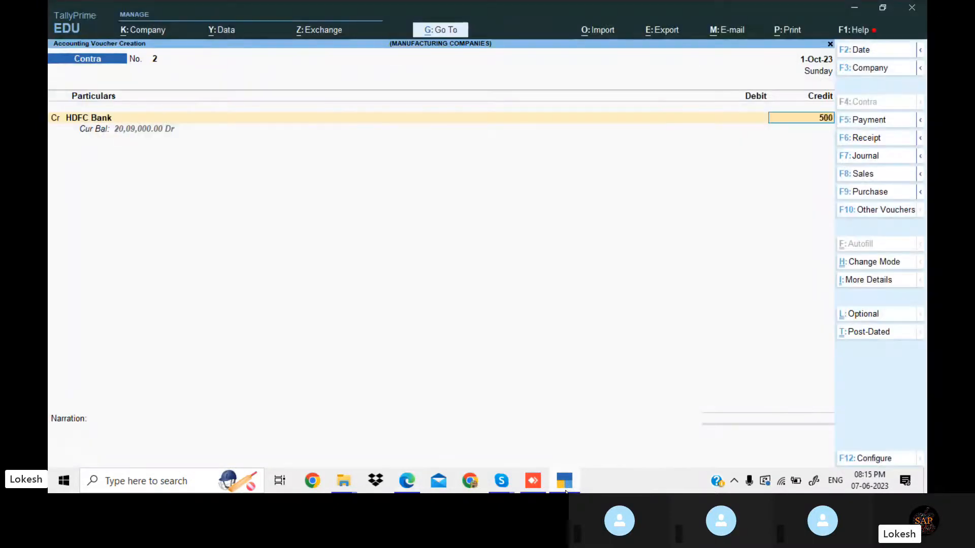
key("Return")
Debit Cash with 50,000 and save the contra voucher without a narration
key("Return")
key("Return")
key("Return")
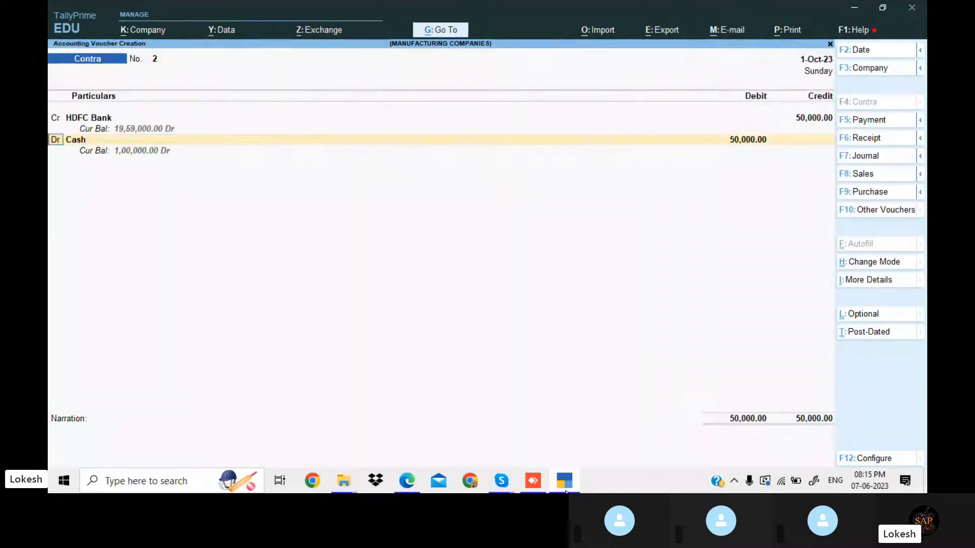
key("Return")
key("Return")
key("Return")
key("Return")
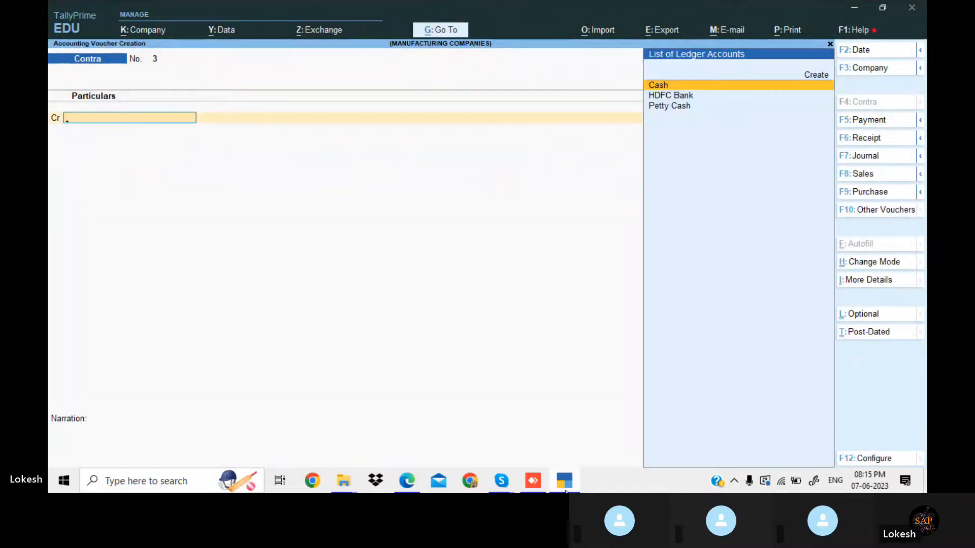
Start a journal voucher for transaction 9 and begin a new ledger named Land for its debit line
left_click(565, 491)
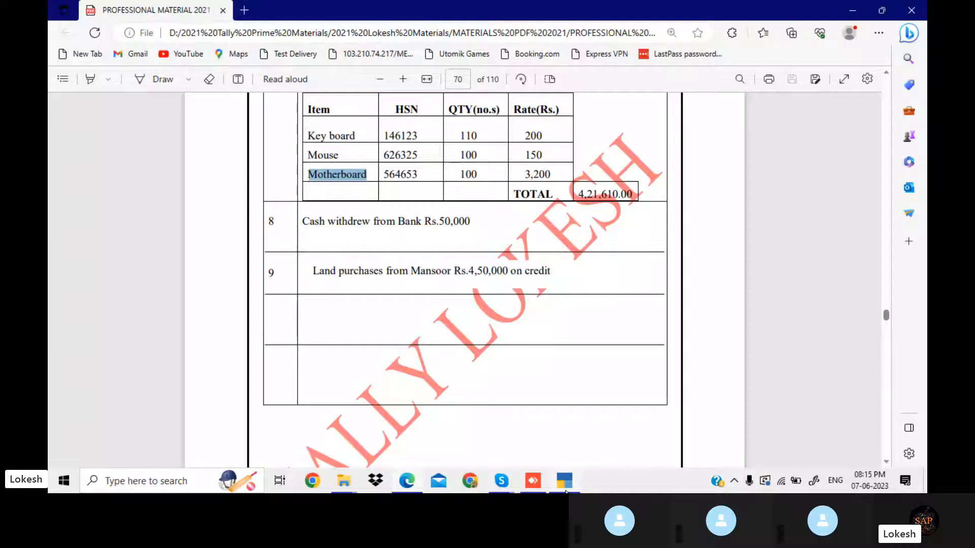
left_click(565, 490)
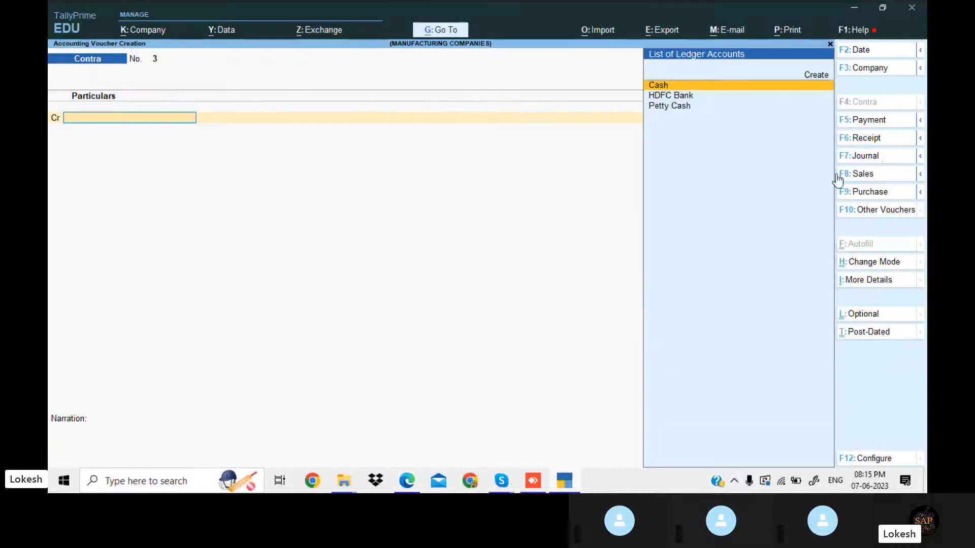
left_click(886, 157)
key("alt+c")
type("L")
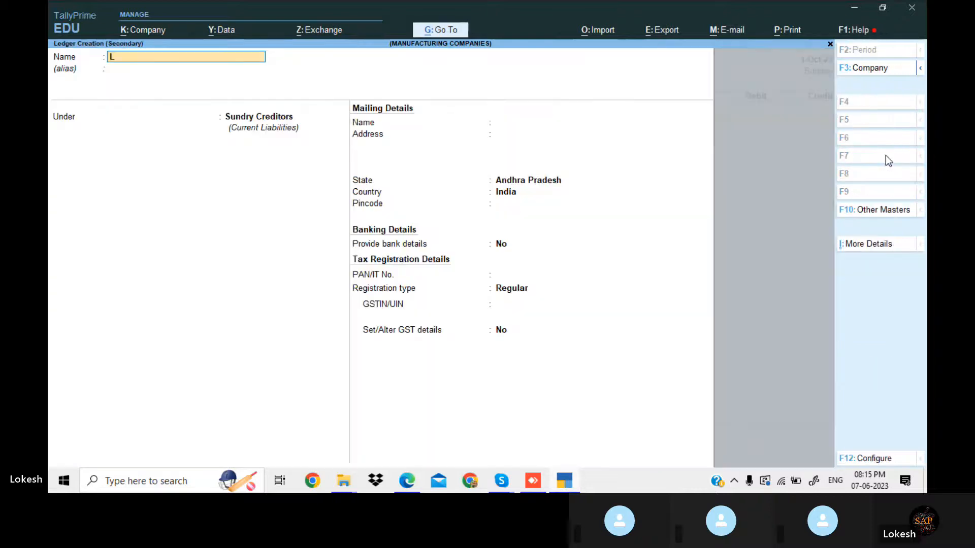
type("and")
key("Return")
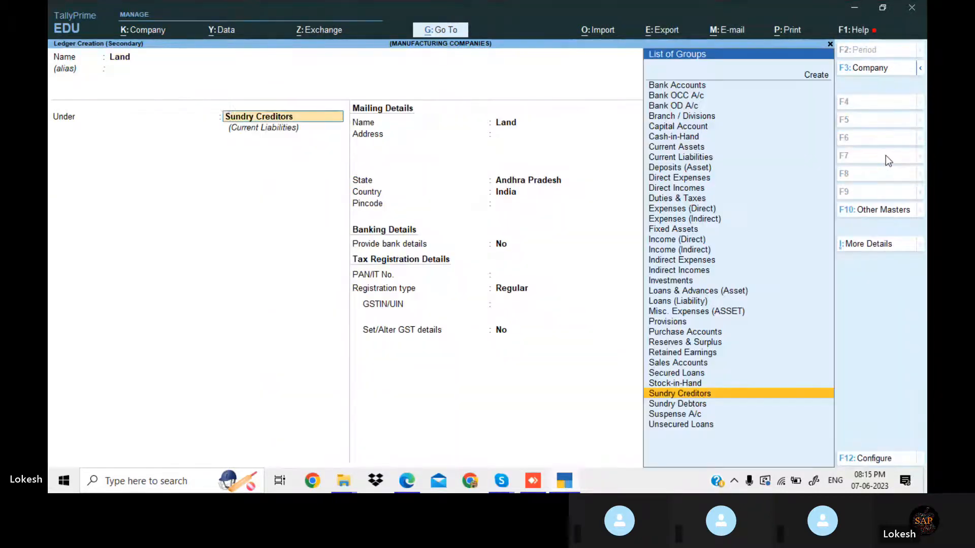
Place the Land ledger under Fixed Assets, accept the remaining defaults, and save it
type("f")
key("Return")
key("Return")
key("Return")
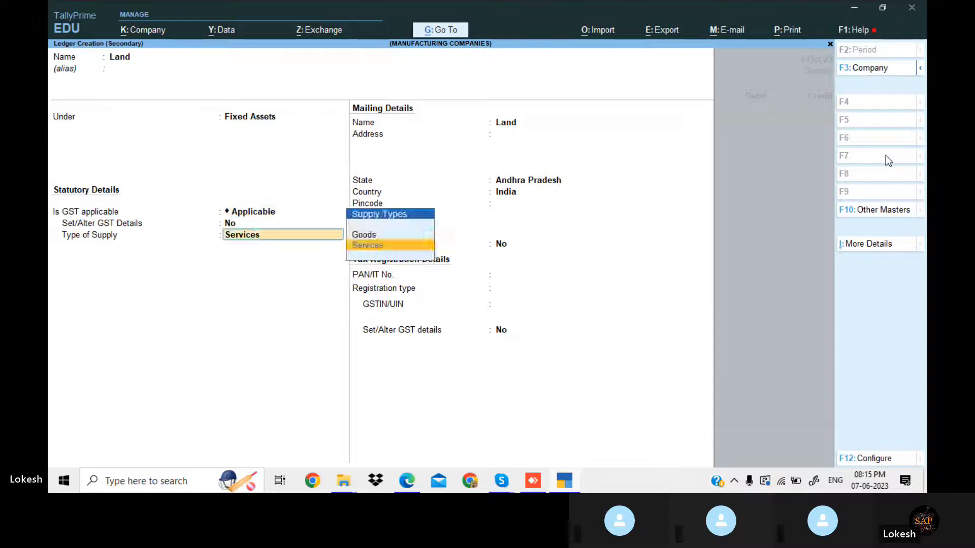
key("Return")
key("Return")
key("Return")
key("Return")
key("Return")
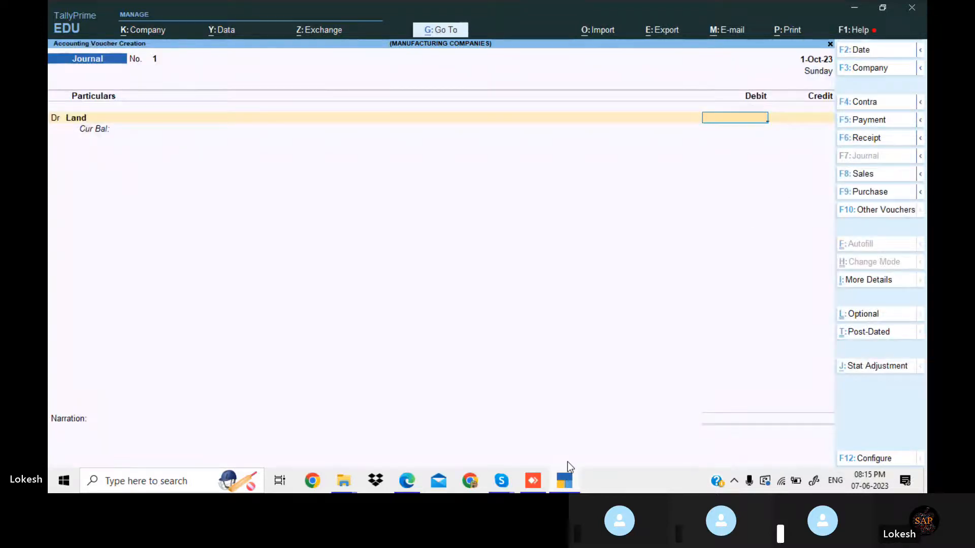
Debit Land with 450000 in the journal voucher, checking the amount in the PDF exercise
left_click(566, 483)
left_click(568, 485)
type("4")
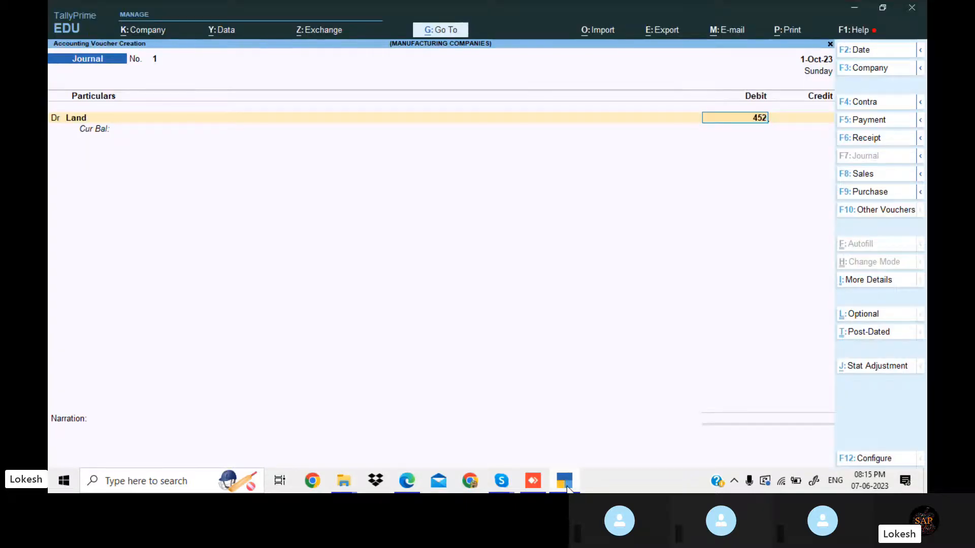
type("50000")
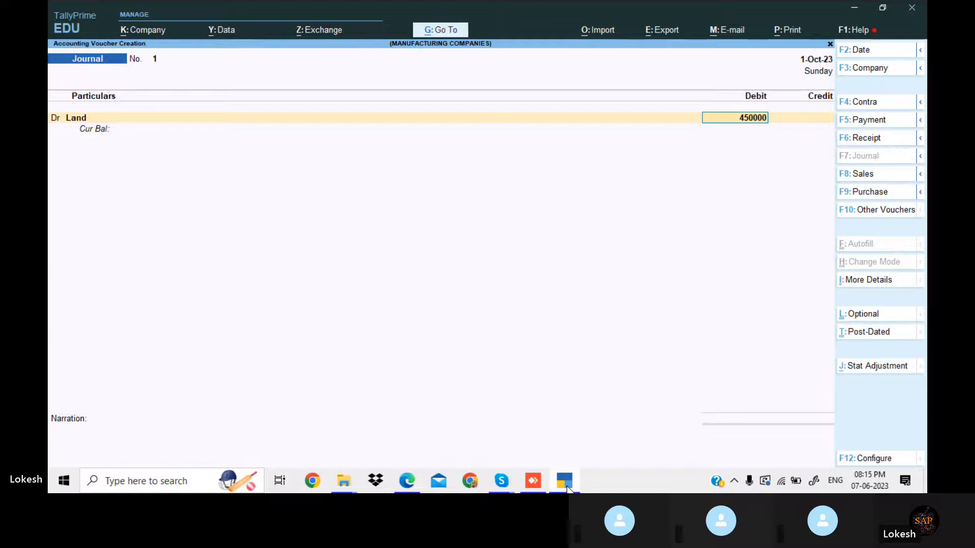
key("Return")
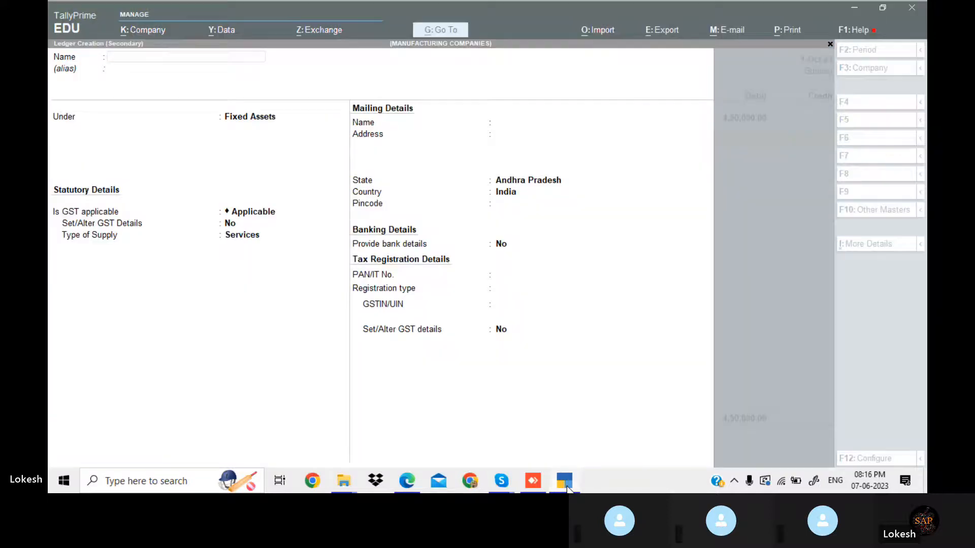
Enter the land seller's name from the PDF exercise for a new ledger and group it under Sundry Creditors
left_click(566, 485)
left_click(566, 485)
type("M")
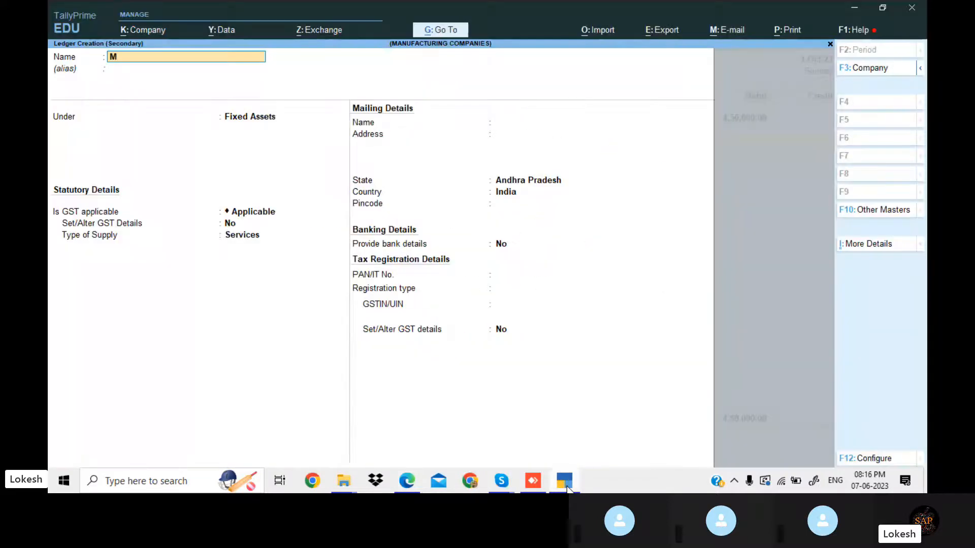
type("ansoor")
key("Return")
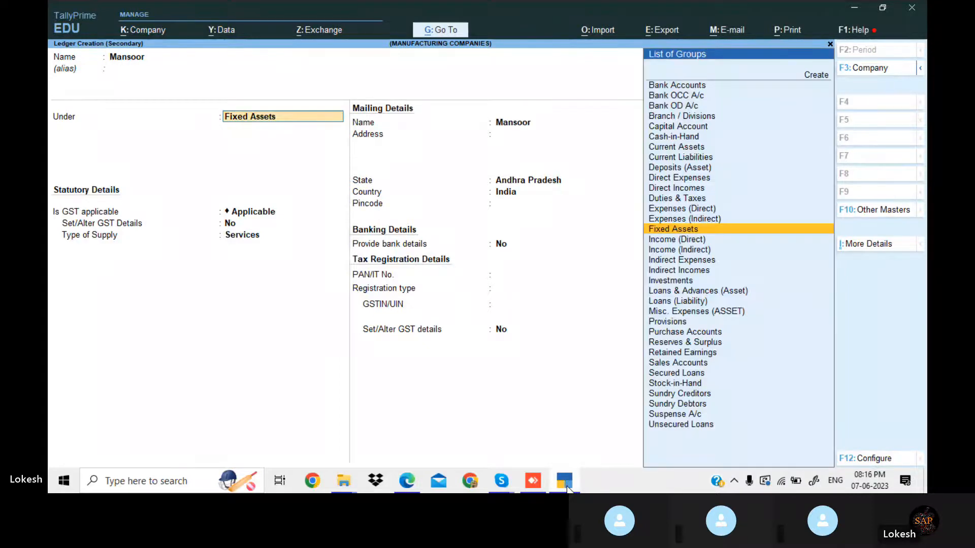
type("sun")
key("Return")
key("Return")
key("Return")
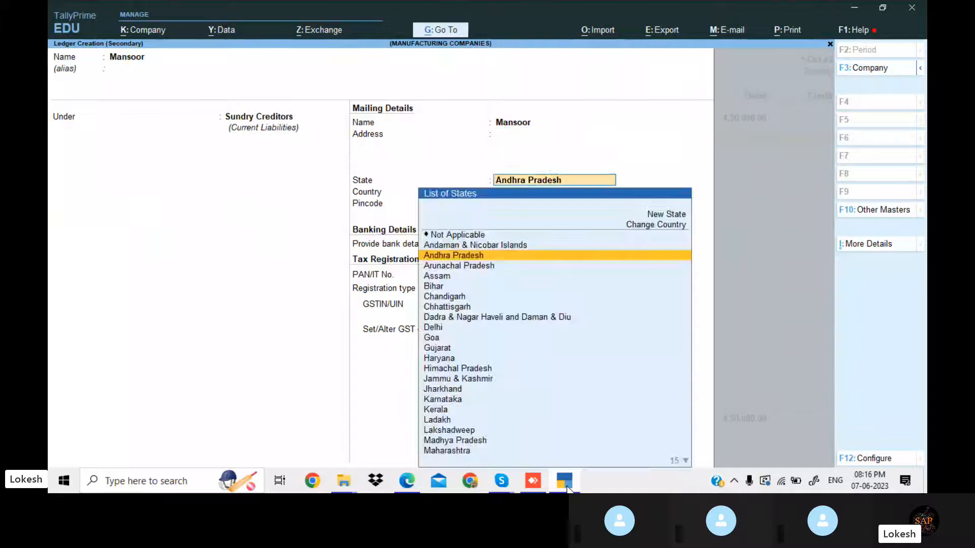
Save the seller's ledger with the default details, credit it with 4,50,000, and save the journal voucher without a narration
key("Return")
key("Return")
key("Return")
key("Return")
key("Return")
key("Return")
key("Return")
key("Return")
key("Return")
key("Return")
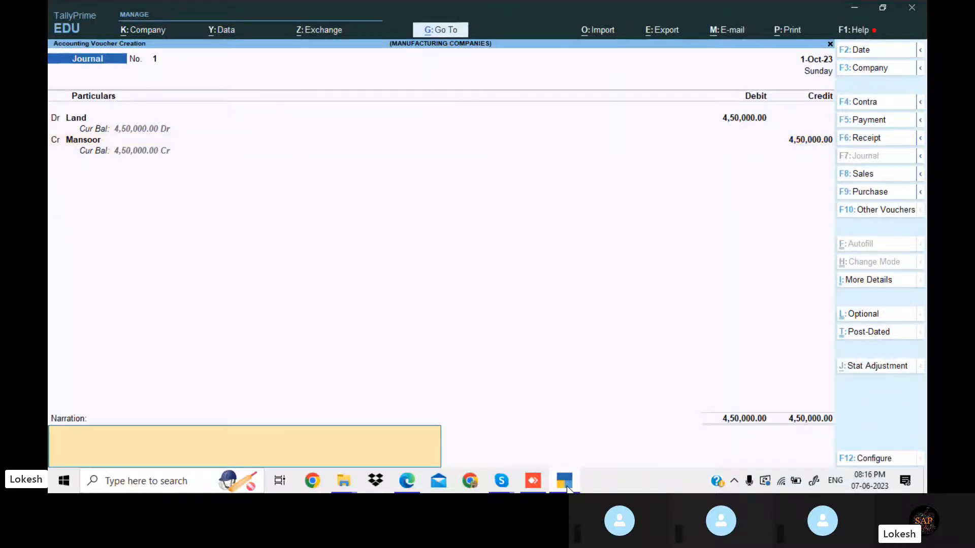
key("Return")
key("Return")
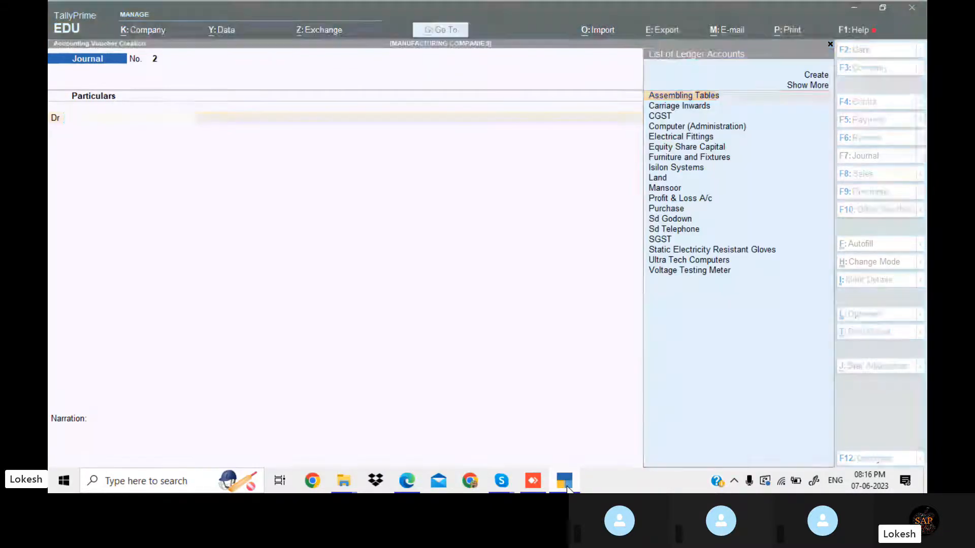
Switch to the PDF material and find the October Profit & Loss A/C under Module 3
left_click(567, 488)
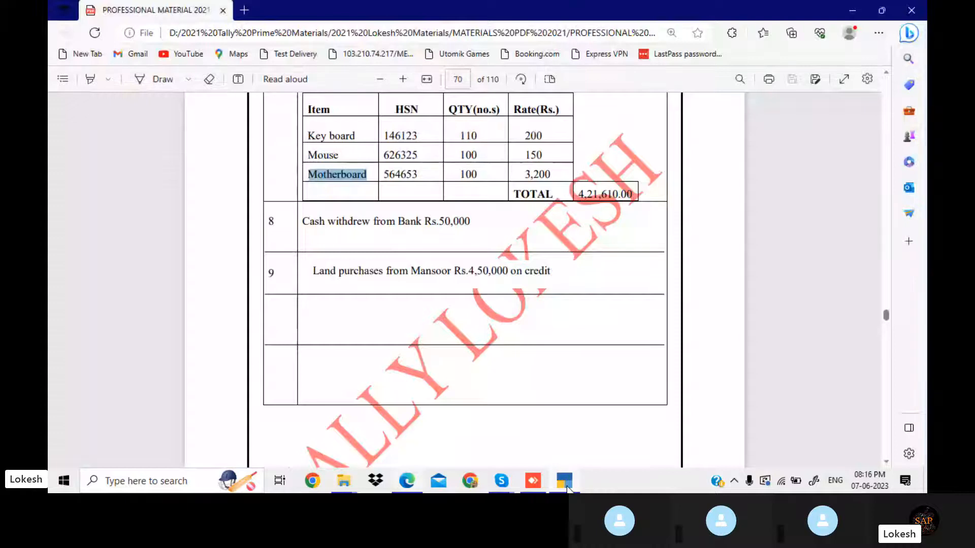
key("Down")
key("Down")
key("Down")
key("Down")
key("Down")
key("Down")
key("Down")
key("Down")
key("Down")
key("Down")
key("Down")
key("Down")
key("Down")
key("Down")
key("Down")
key("Down")
key("Down")
key("Down")
key("Down")
key("Down")
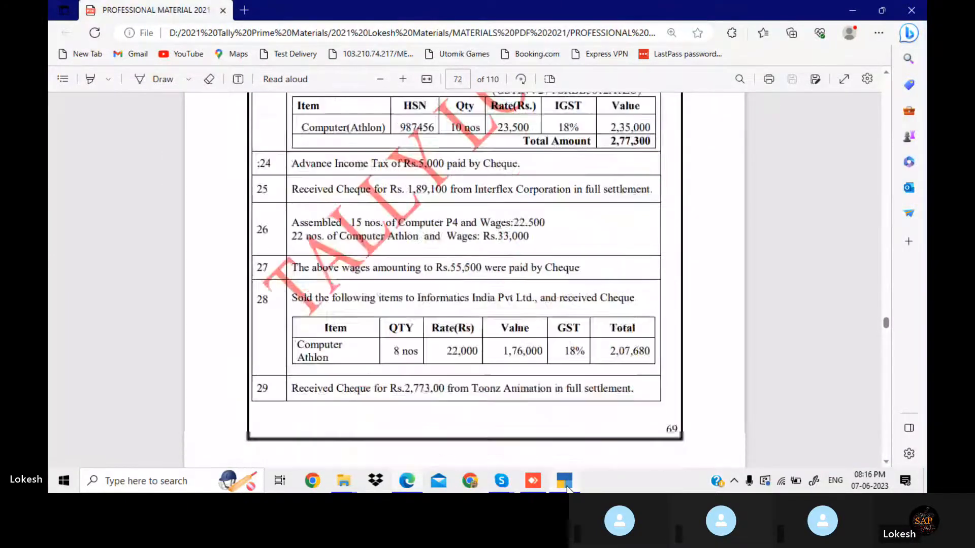
key("Down")
key("Down")
key("Down")
key("Down")
key("Down")
key("Down")
key("Down")
key("Down")
key("Down")
key("Down")
key("Down")
key("Down")
key("Down")
key("Down")
key("Down")
key("Down")
key("Down")
key("Down")
key("Down")
key("Down")
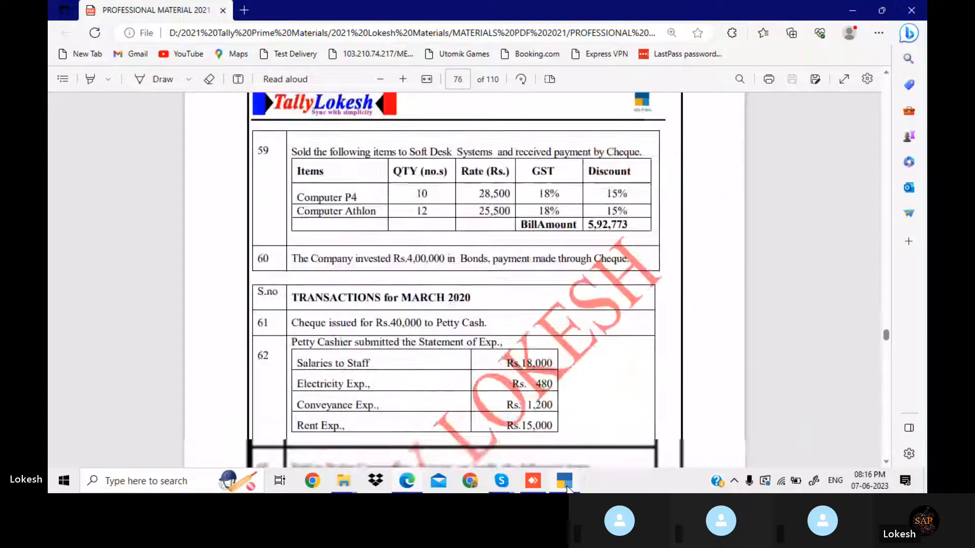
key("Down")
key("Down")
key("Down")
key("Down")
key("Down")
key("Down")
key("Down")
key("Down")
key("Down")
key("Down")
key("Down")
key("Down")
key("Down")
key("Down")
key("Down")
key("Down")
key("Down")
key("Down")
key("Down")
key("Down")
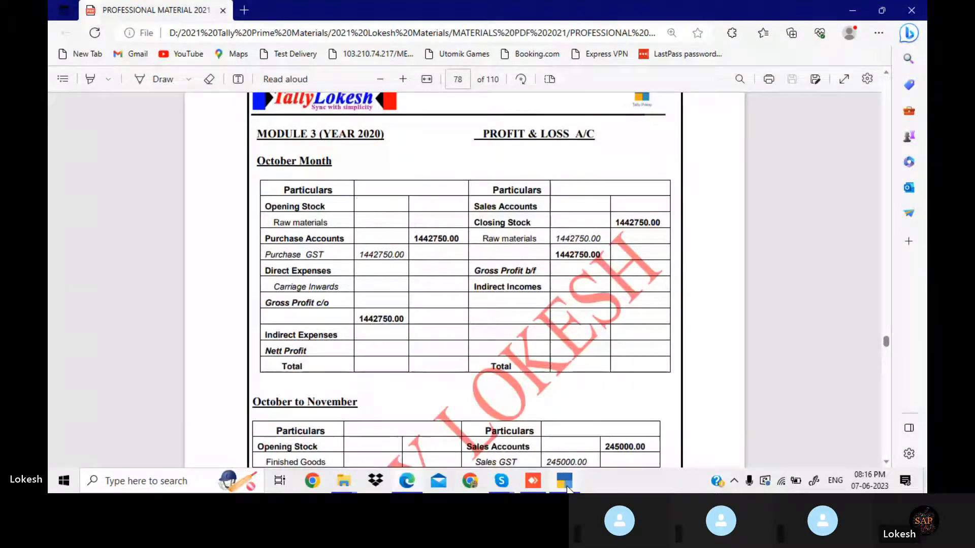
Switch to TallyPrime, leave the empty journal voucher, and open the Profit & Loss A/c in detailed view
left_click(564, 482)
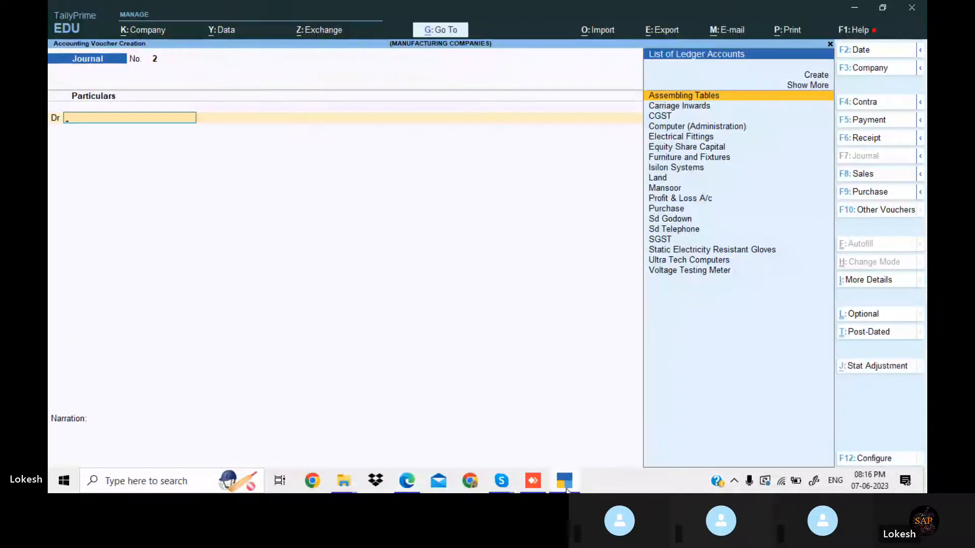
key("Escape")
key("Down")
key("Down")
key("Down")
key("Down")
key("Return")
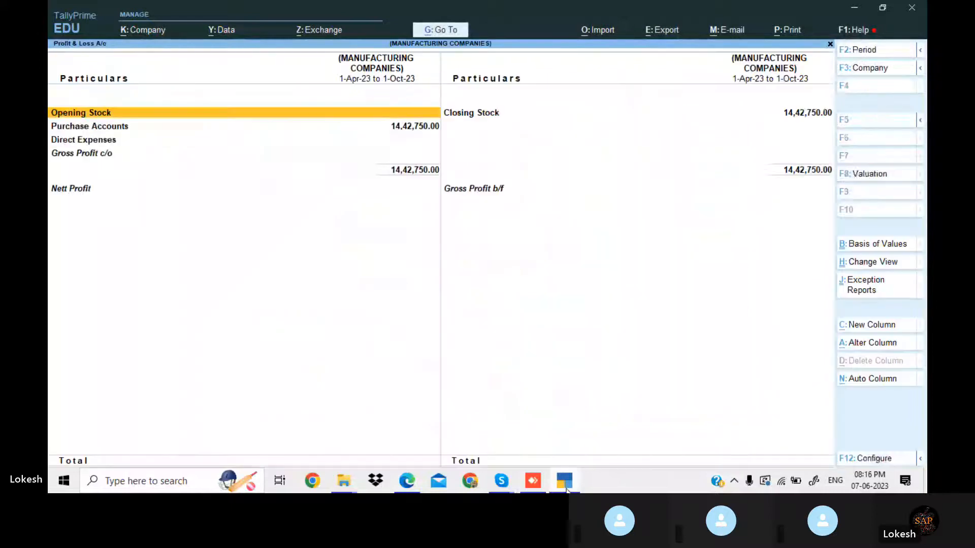
key("alt+F5")
Examine the Purchase and Carriage Inwards lines and compare them with the October Profit & Loss A/C in the PDF material
key("Down")
key("Down")
key("Down")
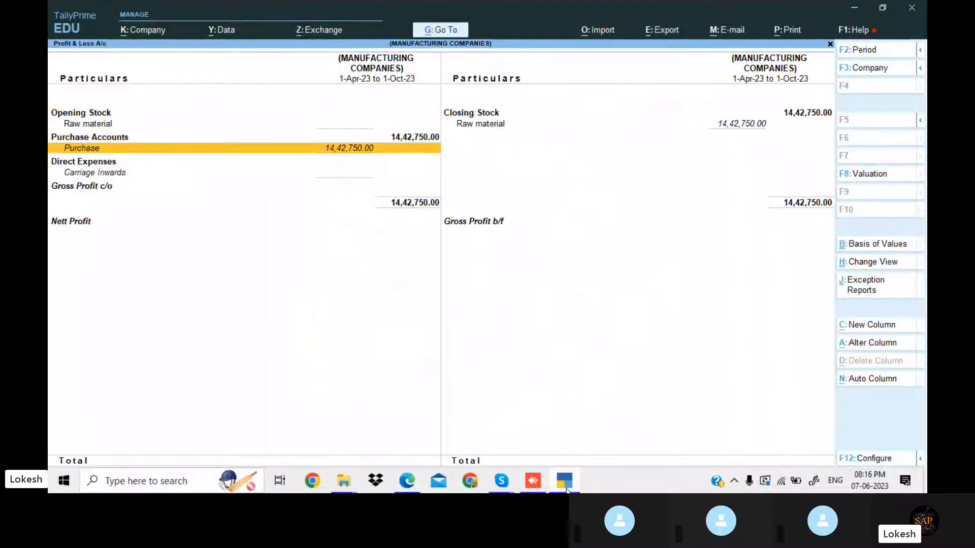
key("Down")
key("Down")
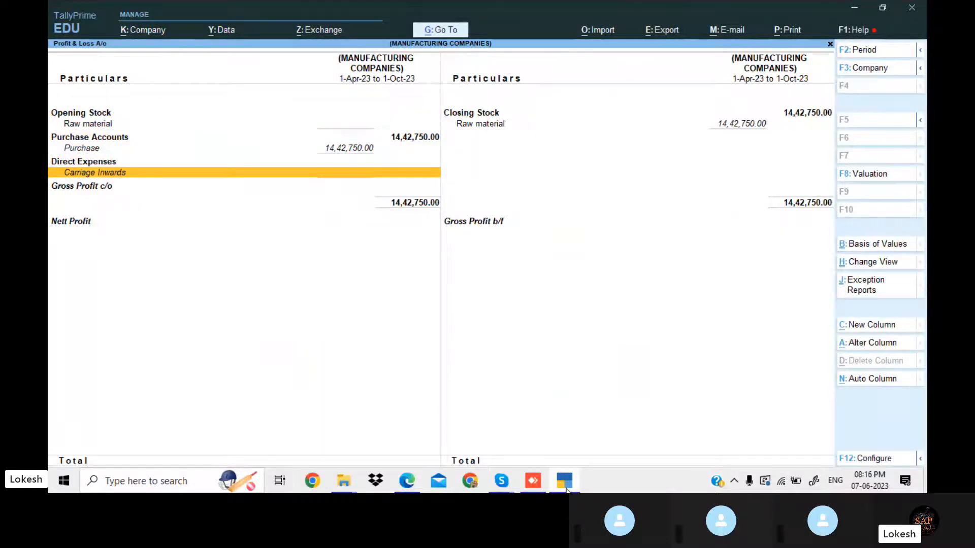
key("Up")
key("Up")
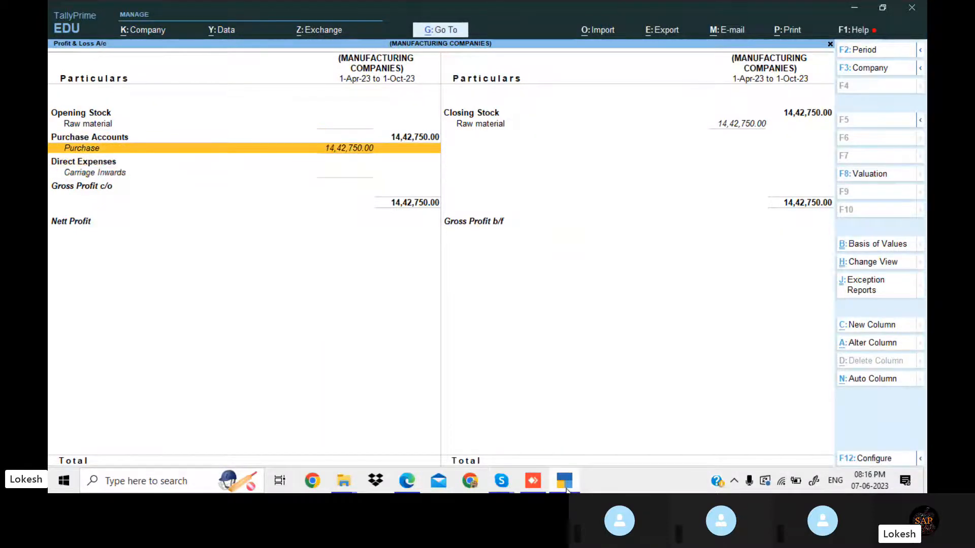
left_click(567, 489)
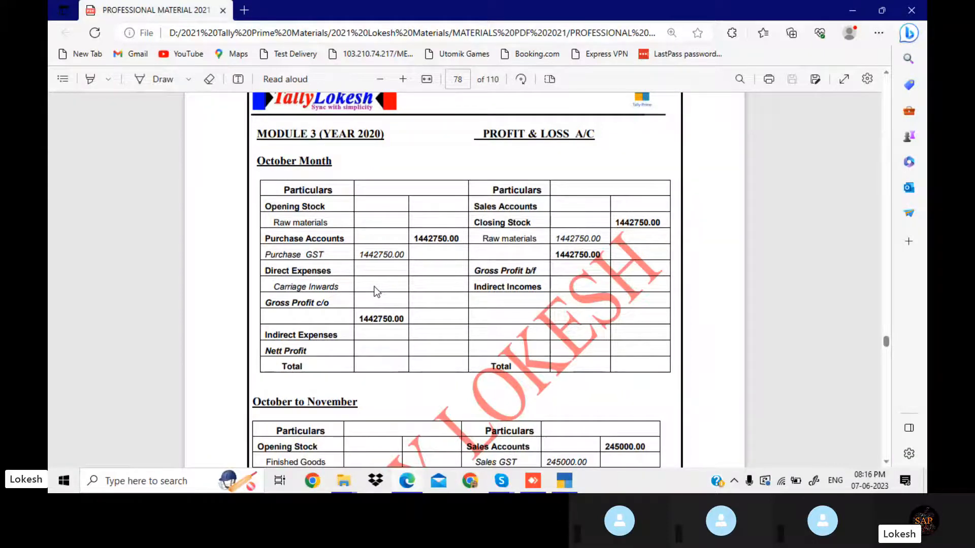
Find the Transactions of November 2020 in the PDF material
scroll(376, 291, "up", 20)
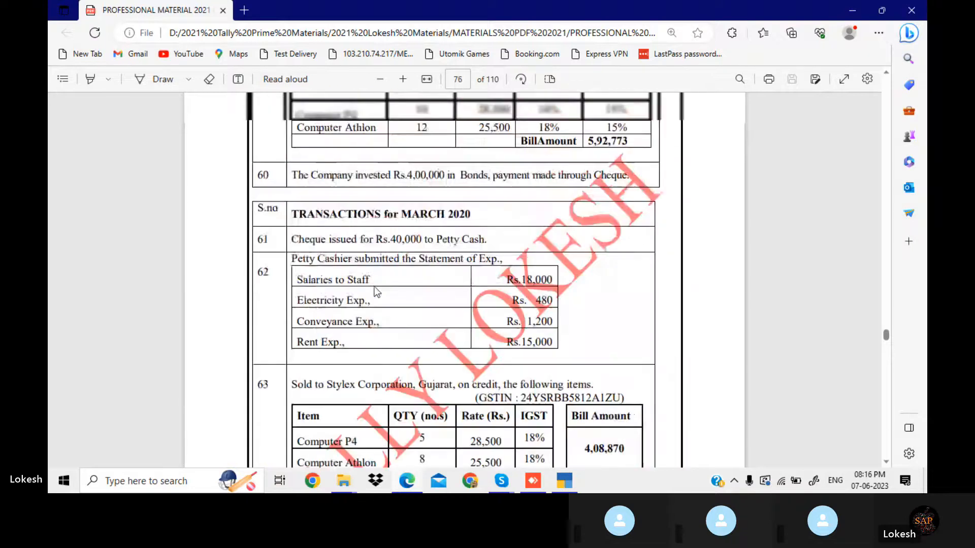
scroll(376, 291, "up", 20)
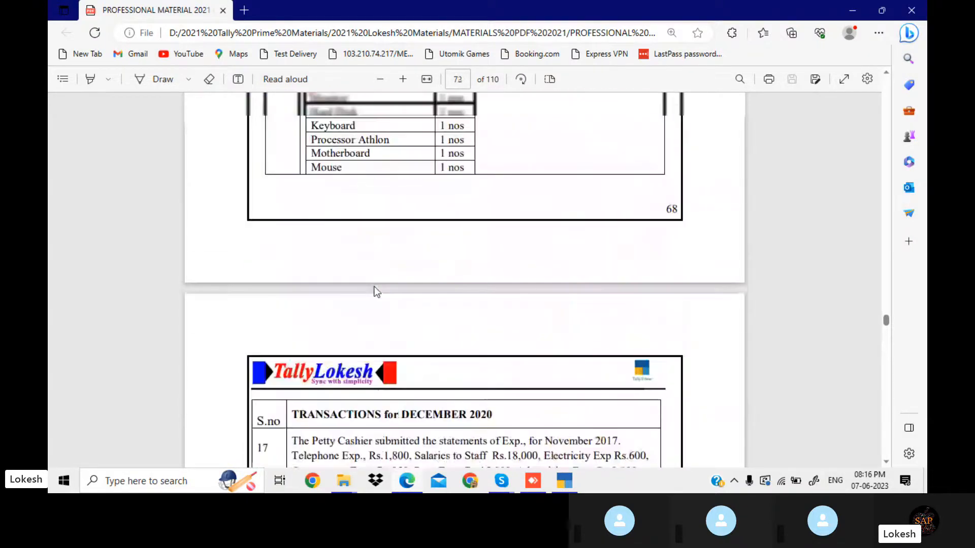
scroll(376, 291, "up", 5)
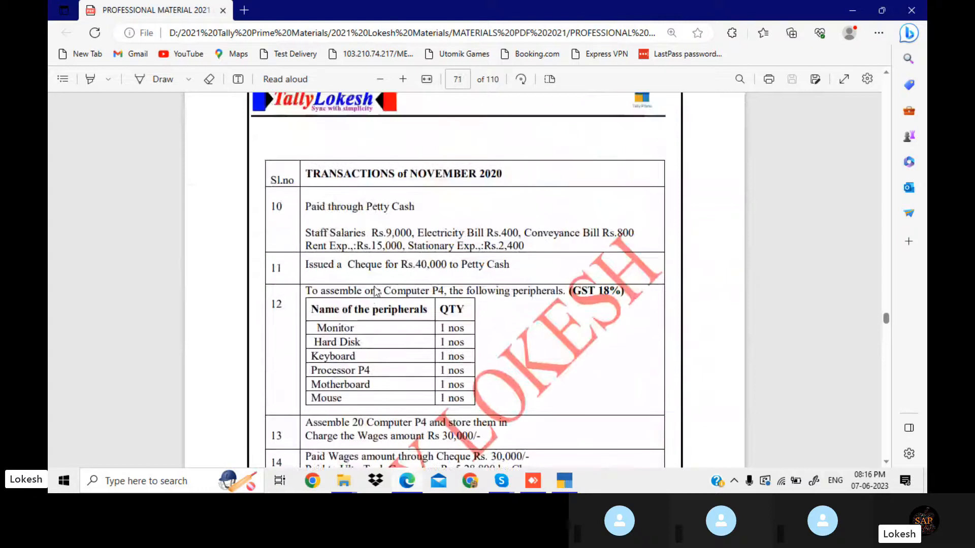
Return to TallyPrime, leave the Profit & Loss A/c, and start a new payment voucher
left_click(575, 485)
key("Escape")
key("Up")
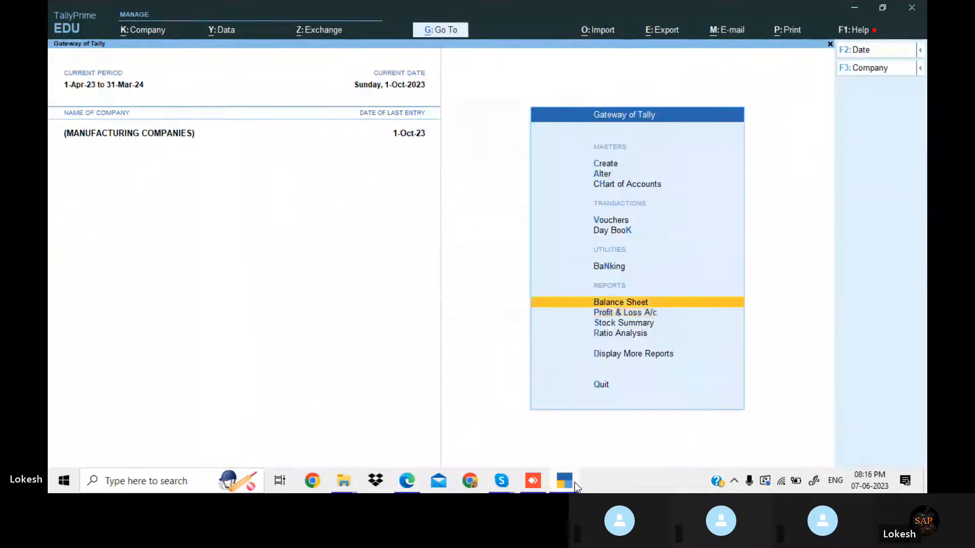
key("Up")
key("Up")
key("Up")
key("Return")
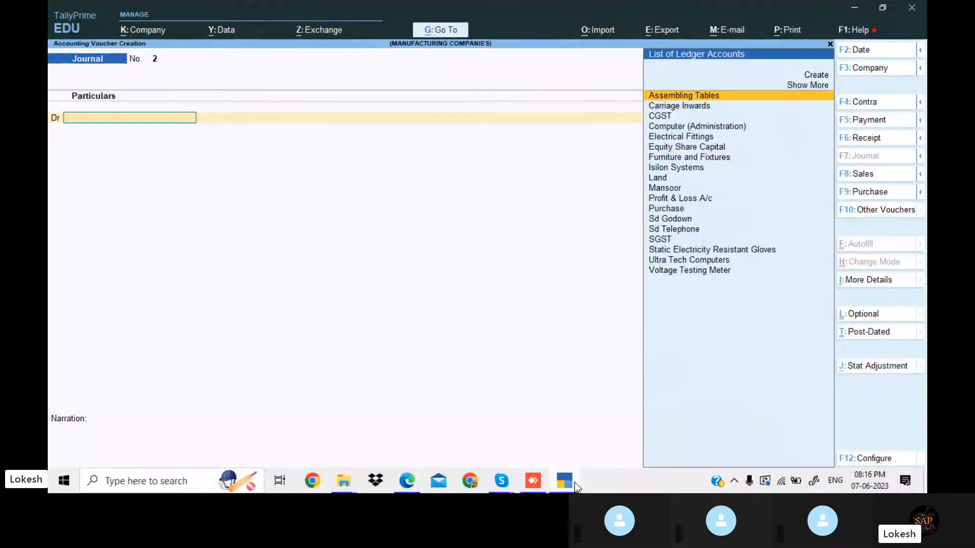
left_click(893, 128)
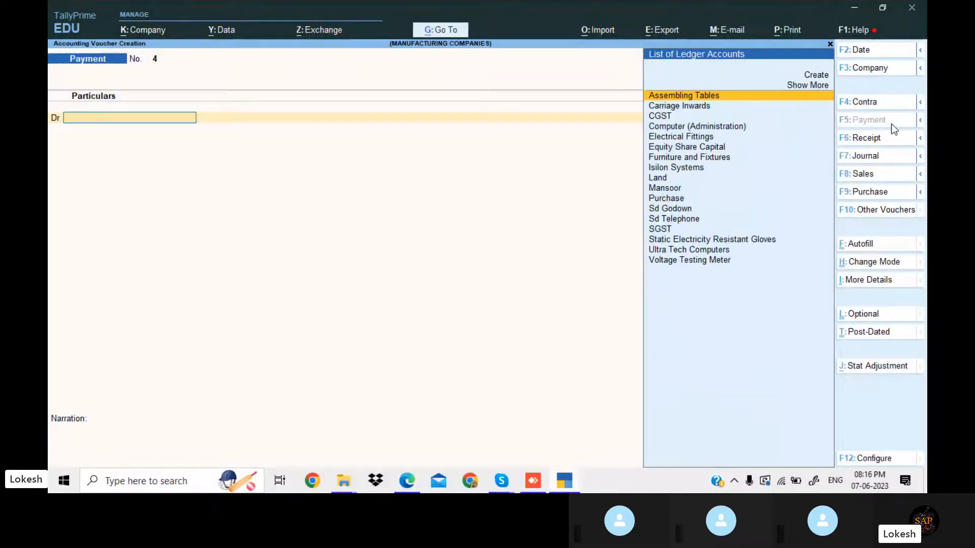
Set the payment voucher's date to 1-11
left_click(881, 49)
type("1")
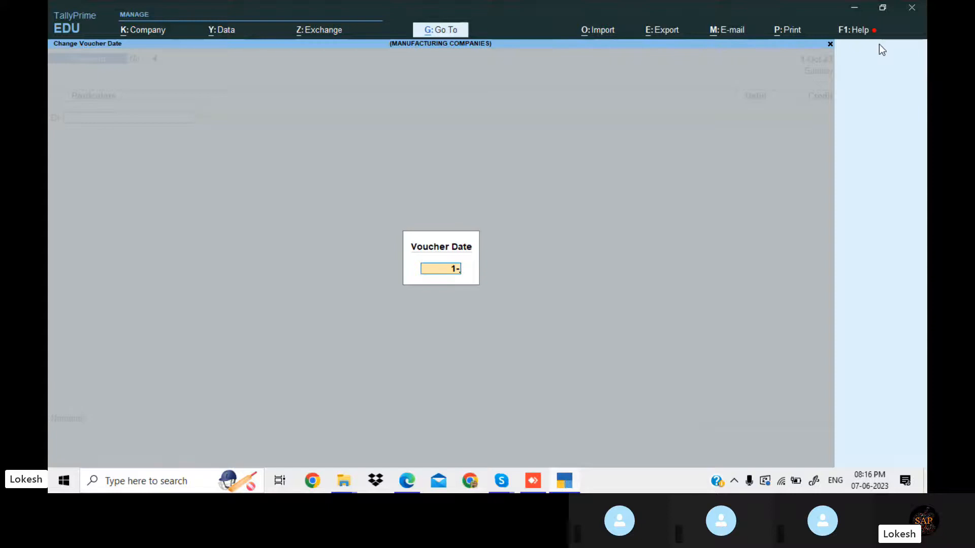
type("-11")
key("Return")
Create a Staff Salaries ledger from the PDF exercise for the debit line, group it under Indirect Expenses, and save it
key("alt+c")
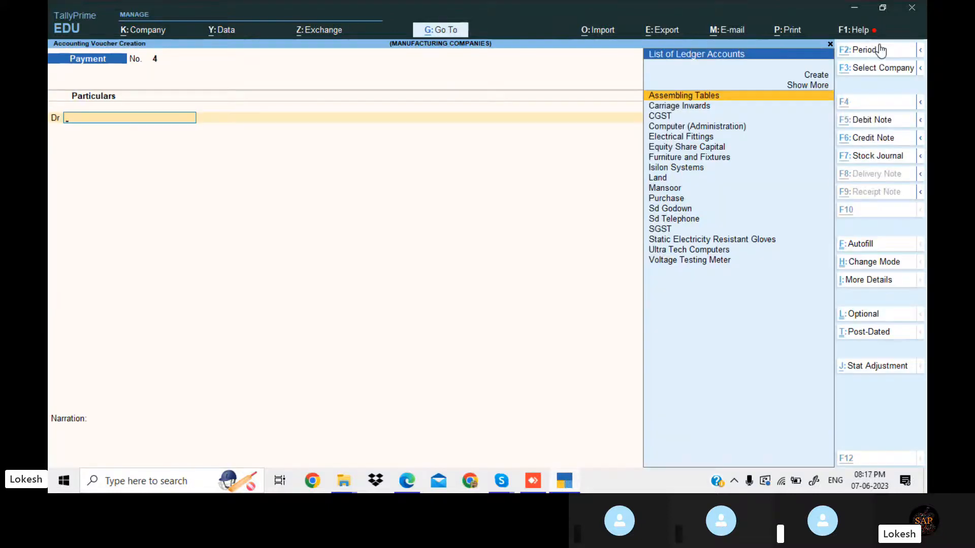
left_click(568, 477)
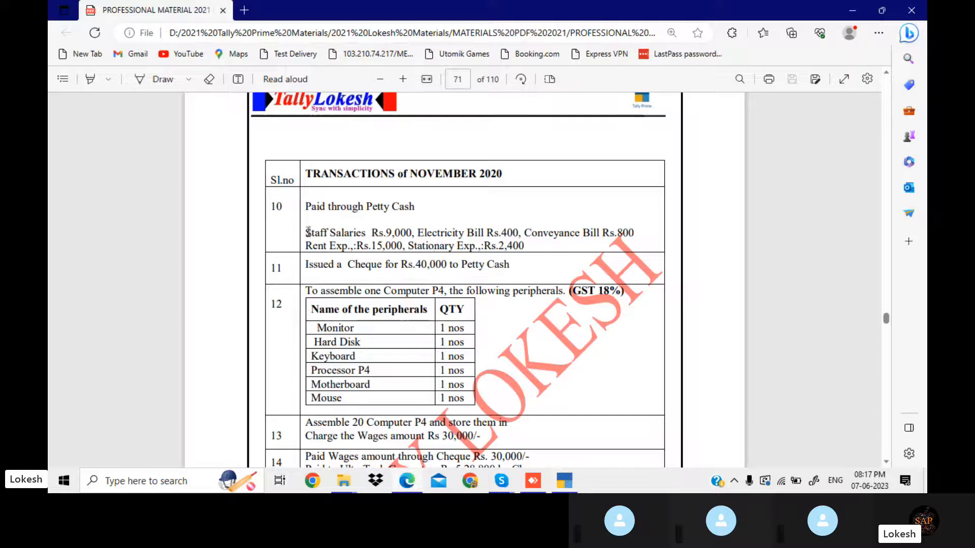
left_click_drag(306, 232, 365, 232)
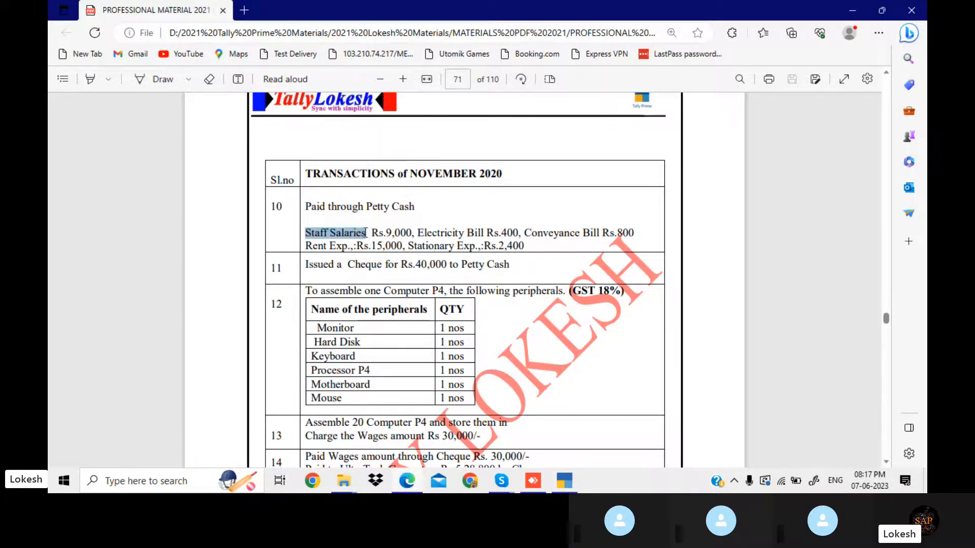
left_click(572, 480)
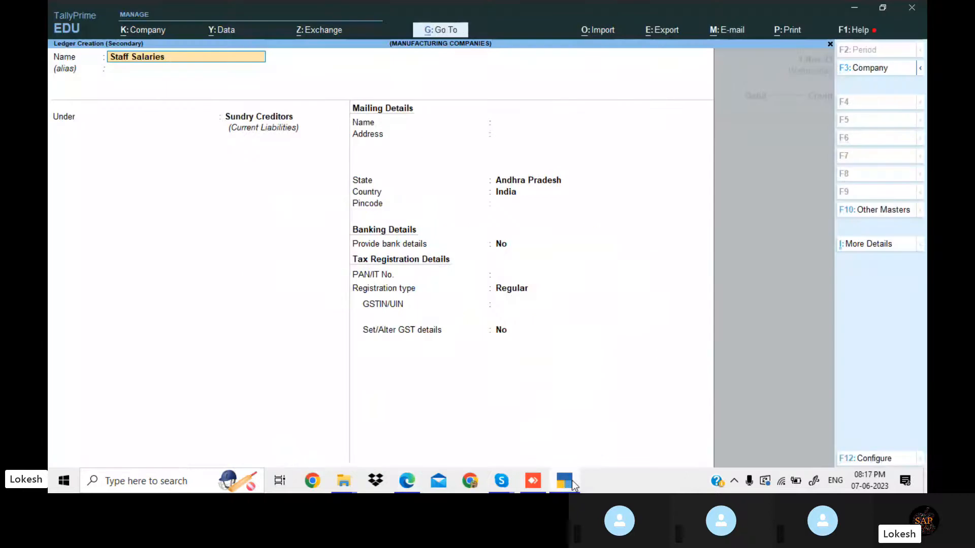
key("Return")
type("in")
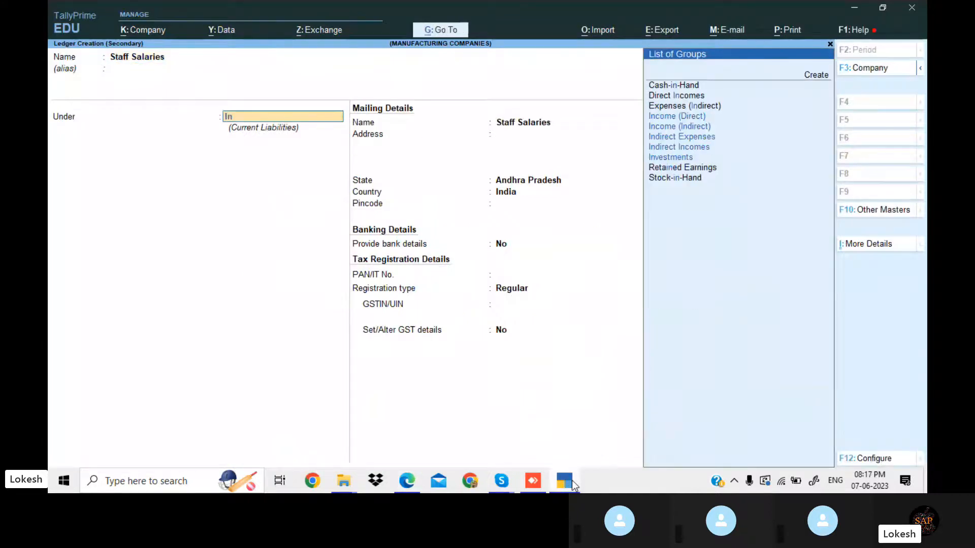
key("Down")
key("Down")
key("Down")
key("Return")
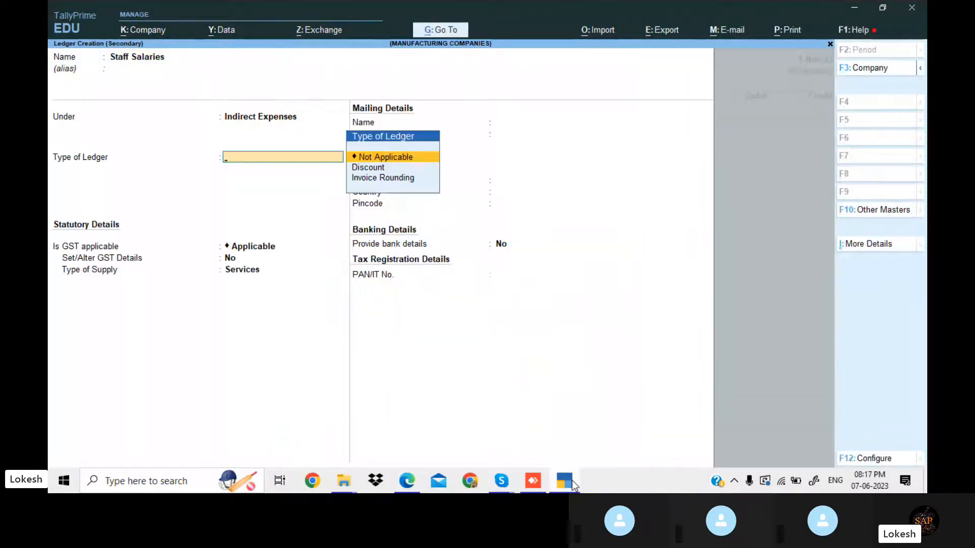
key("ctrl+a")
Debit Staff Salaries with 9000 in the payment voucher, checking the amount in the PDF exercise
left_click(572, 480)
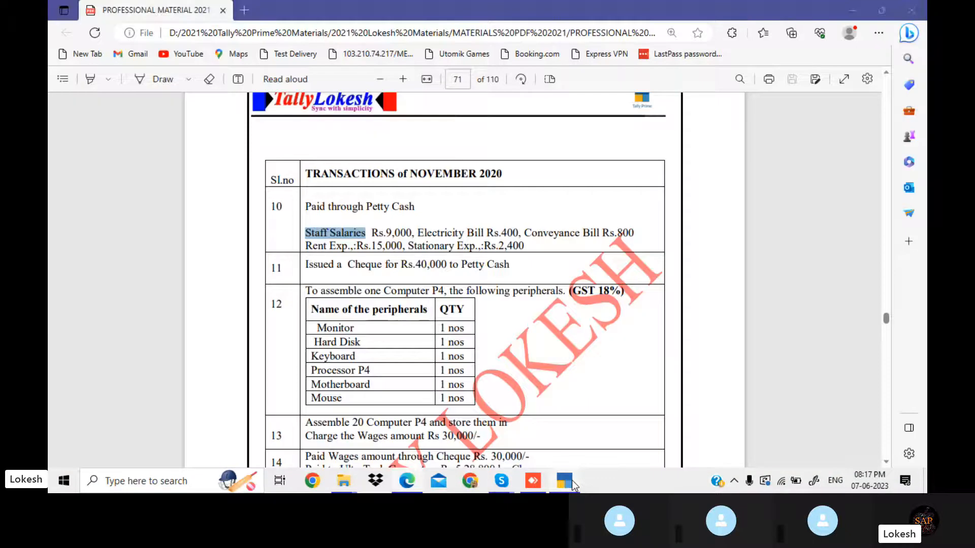
left_click(572, 481)
type("9000")
key("Return")
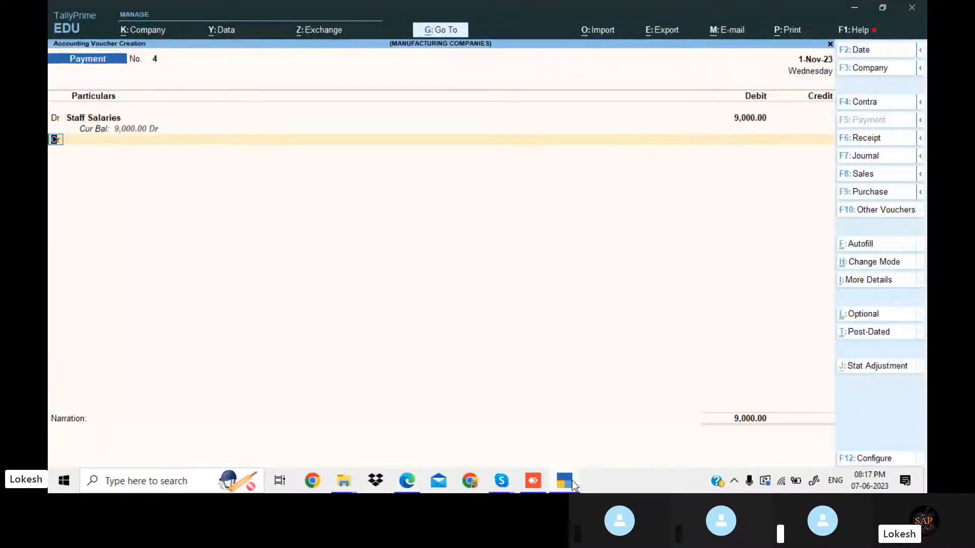
Add a second debit line and create an Electricity Bill ledger for it from the PDF exercise, keeping the Indirect Expenses group
key("Return")
key("alt+c")
left_click(572, 480)
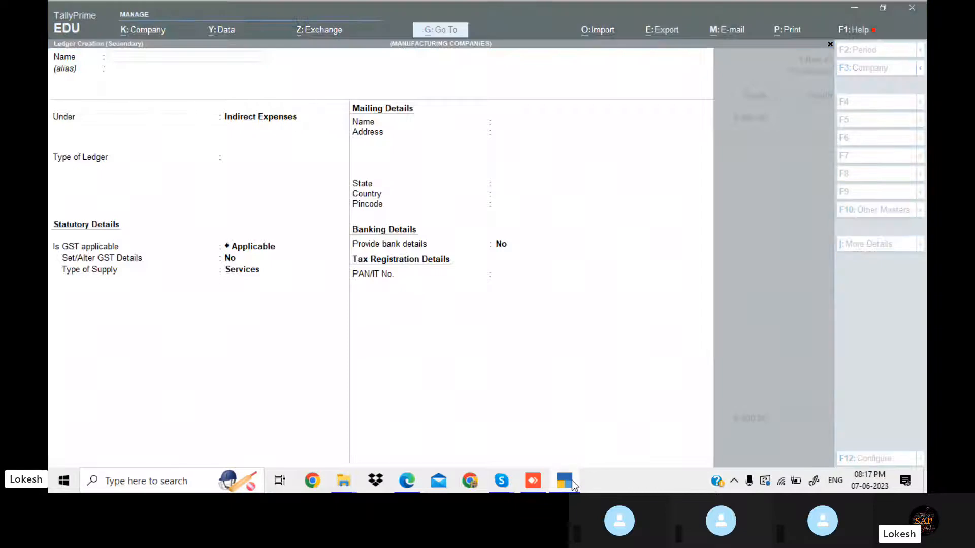
left_click_drag(419, 234, 484, 232)
key("ctrl+c")
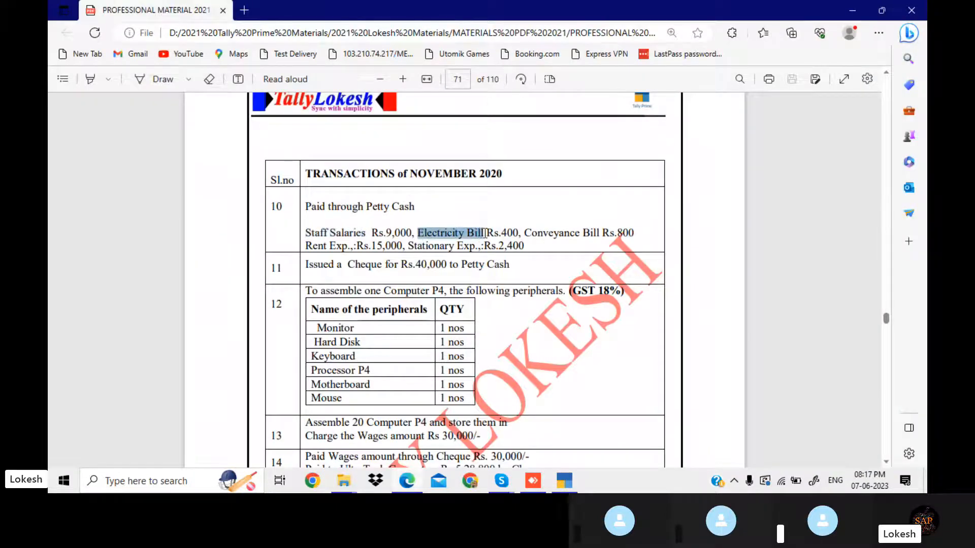
left_click(567, 480)
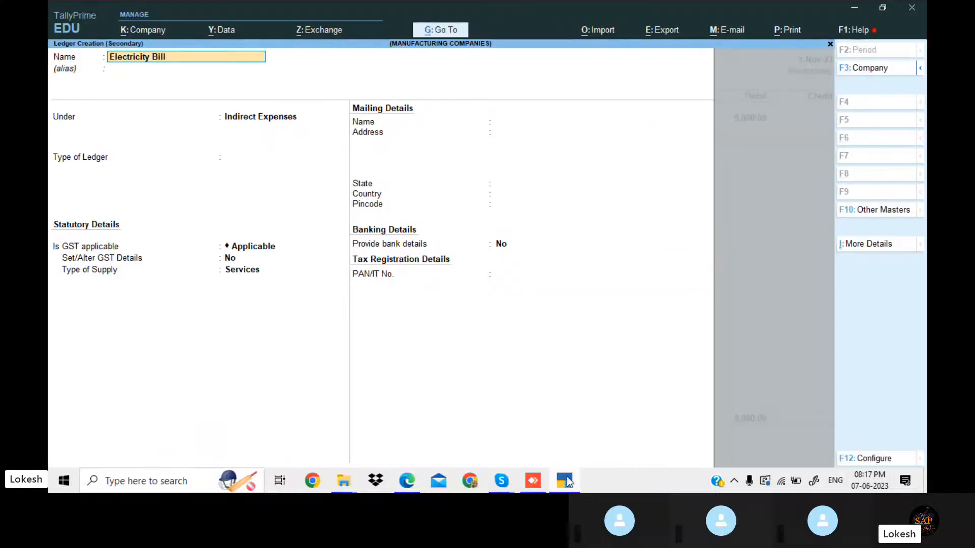
key("ctrl+a")
Debit Electricity Bill with 400 in the payment voucher, checking the amount in the PDF exercise
left_click(567, 481)
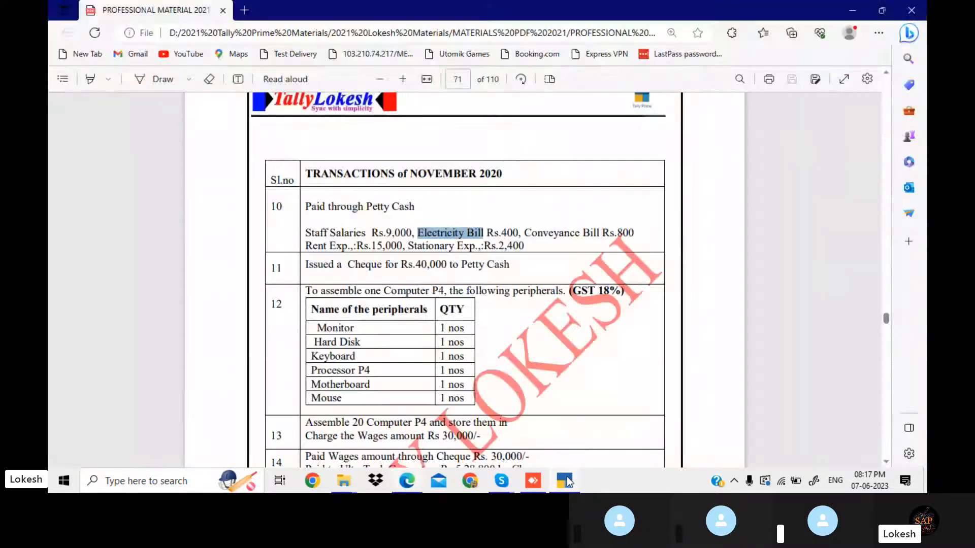
left_click(568, 481)
key("Return")
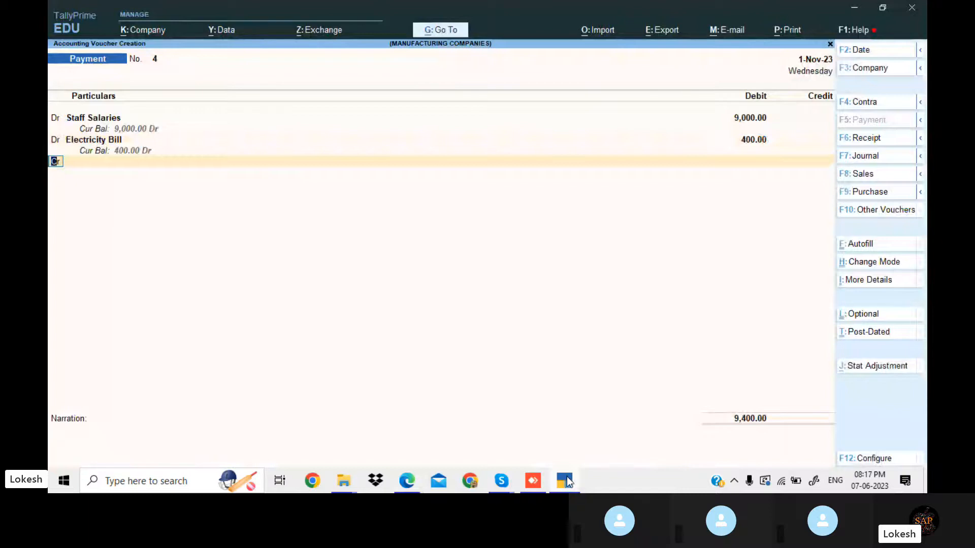
Add a third debit line and create a Conveyance Bill ledger for it from the PDF exercise, keeping the Indirect Expenses group
type("d")
key("Return")
key("alt+c")
left_click(566, 481)
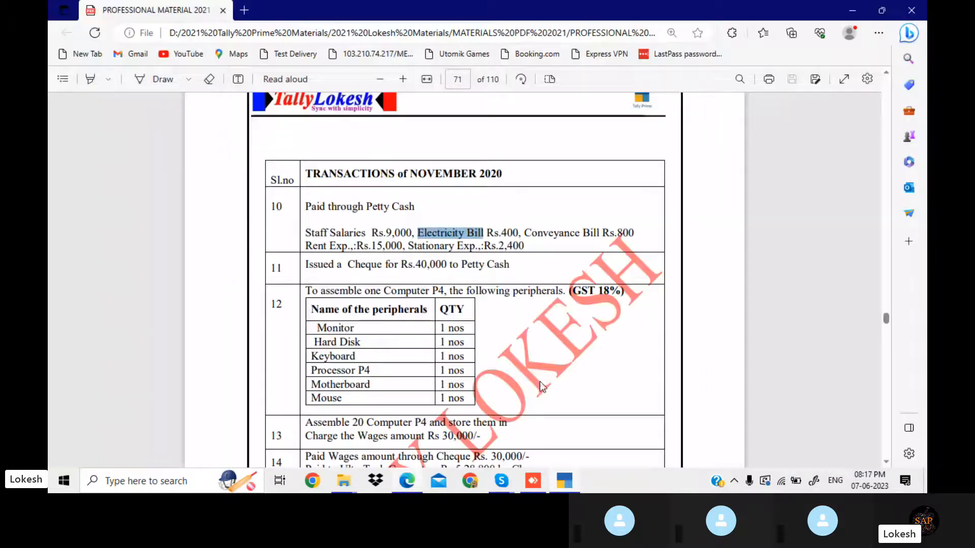
left_click_drag(525, 233, 600, 231)
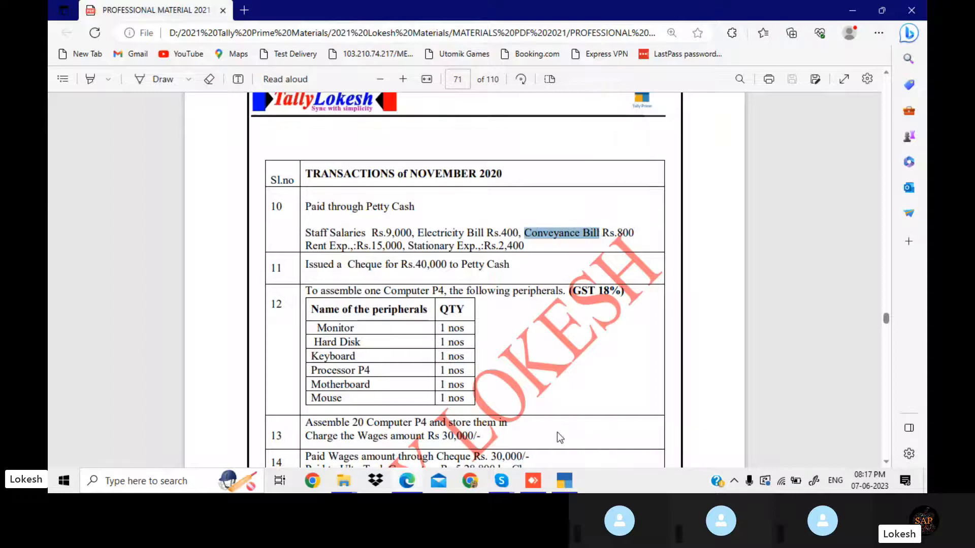
left_click(568, 488)
key("ctrl+v")
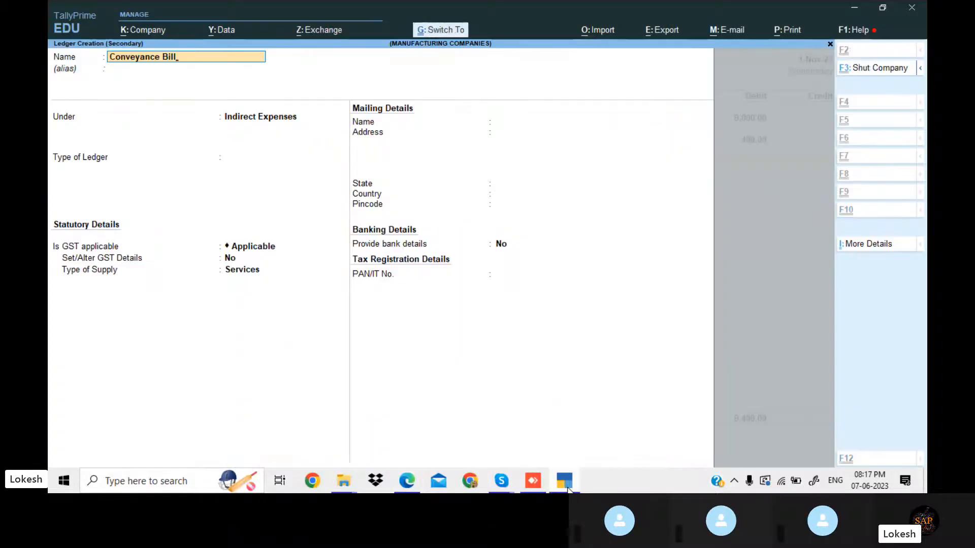
key("ctrl+a")
Debit Conveyance Bill with 800 in the payment voucher, checking the amount in the PDF exercise
left_click(568, 488)
left_click(568, 488)
type("8")
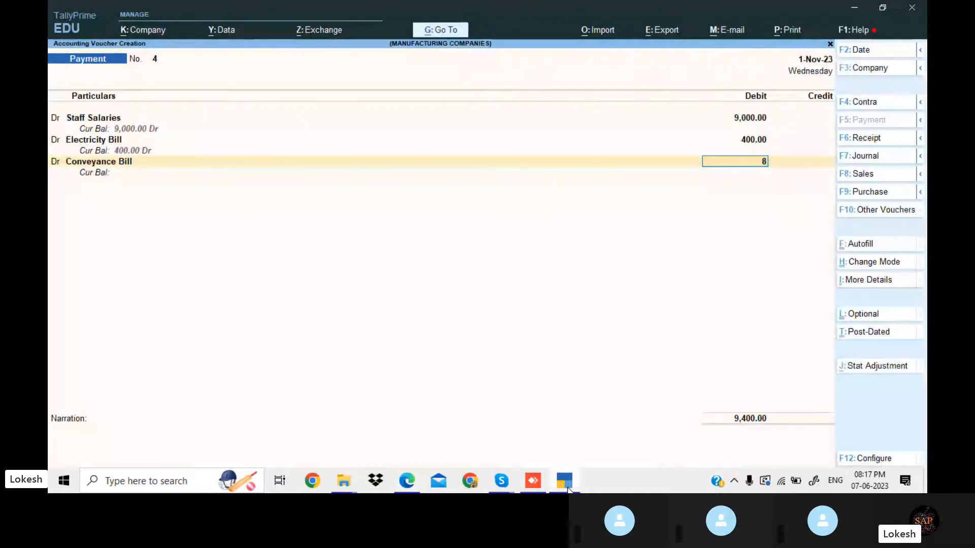
type("00")
key("Return")
Add a fourth debit line and create a Rent Exp ledger for it from the PDF exercise, saving it with the default details
type("d")
key("Return")
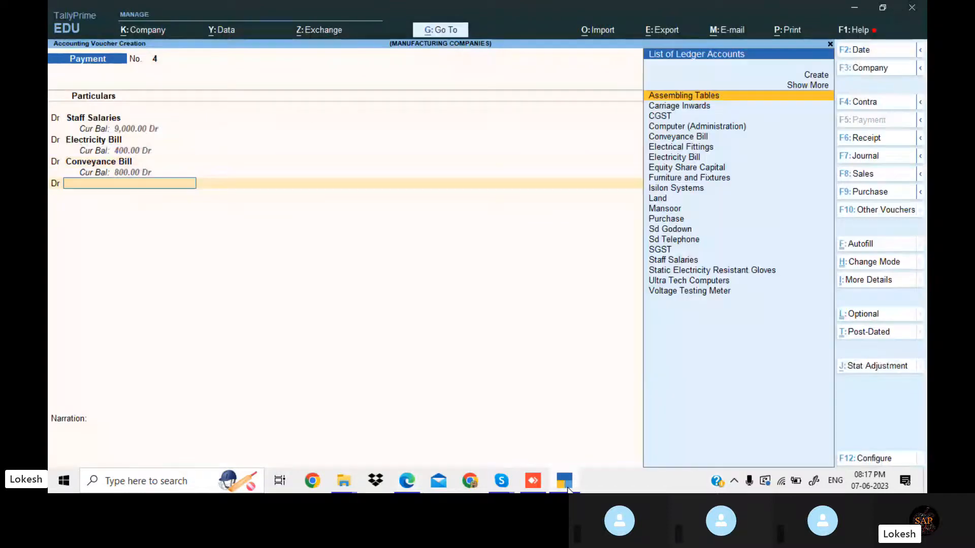
key("alt+c")
left_click(567, 489)
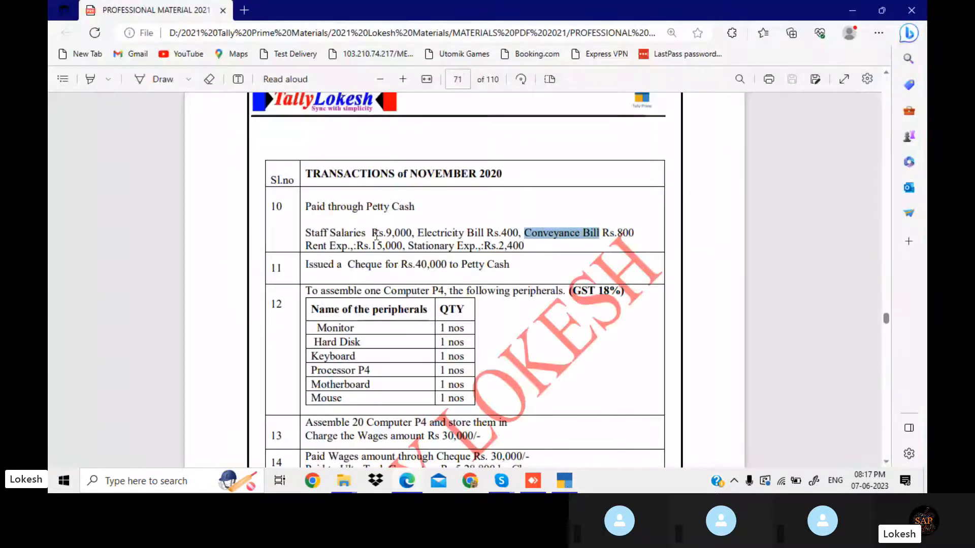
left_click_drag(306, 244, 350, 246)
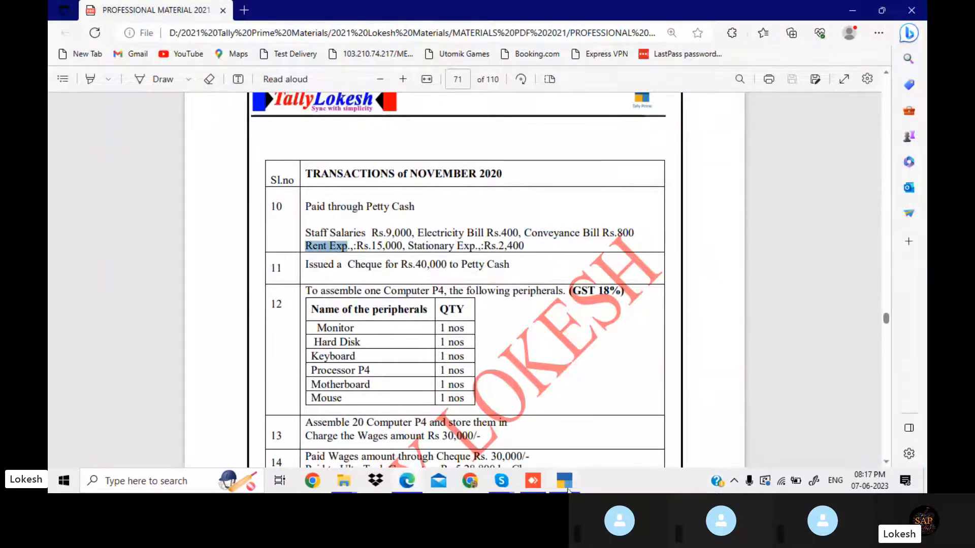
left_click(565, 482)
key("ctrl+alt+v")
key("ctrl+a")
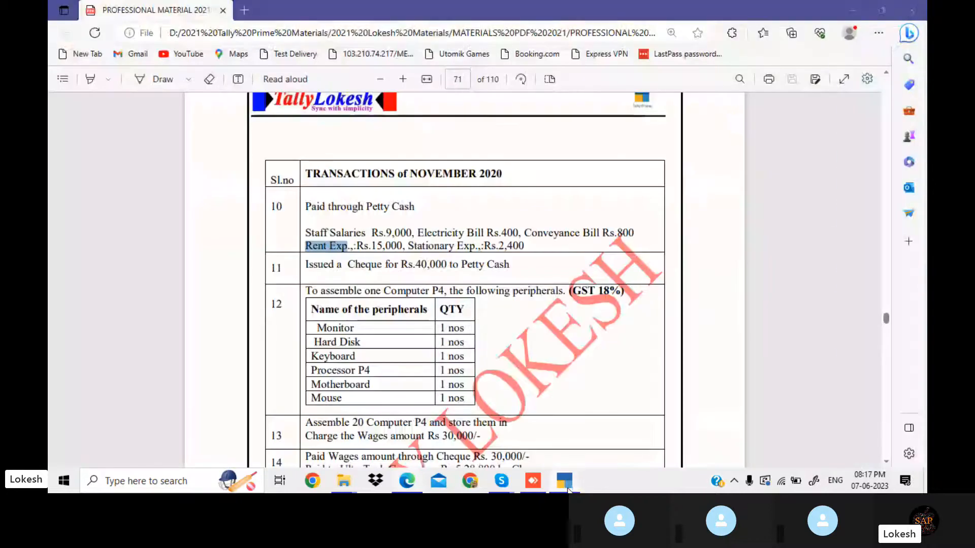
Debit Rent Exp with 15,000 in the payment voucher
left_click(566, 481)
type("15,0")
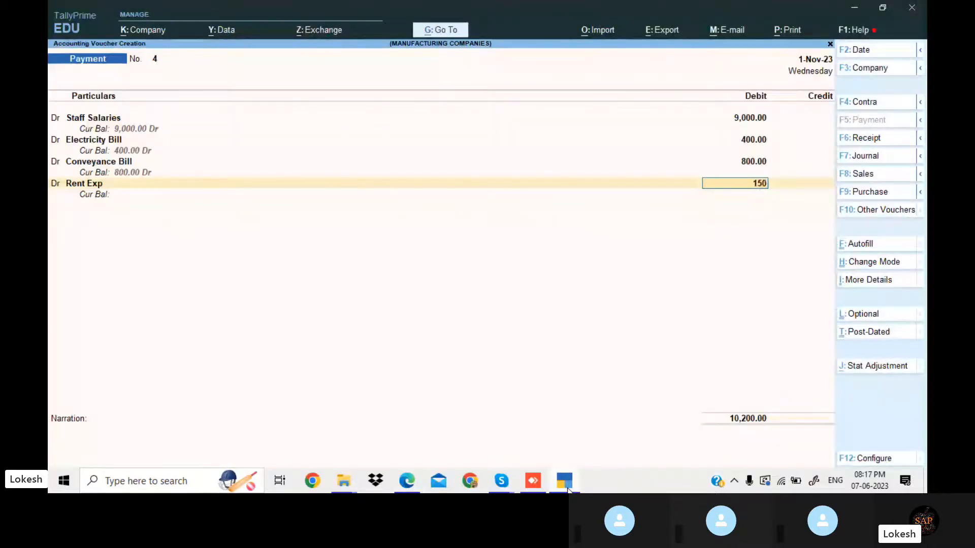
type("00")
key("Return")
Create a Stationary Exp. ledger for the fifth debit line from the PDF exercise, saving it with the default details
key("alt+c")
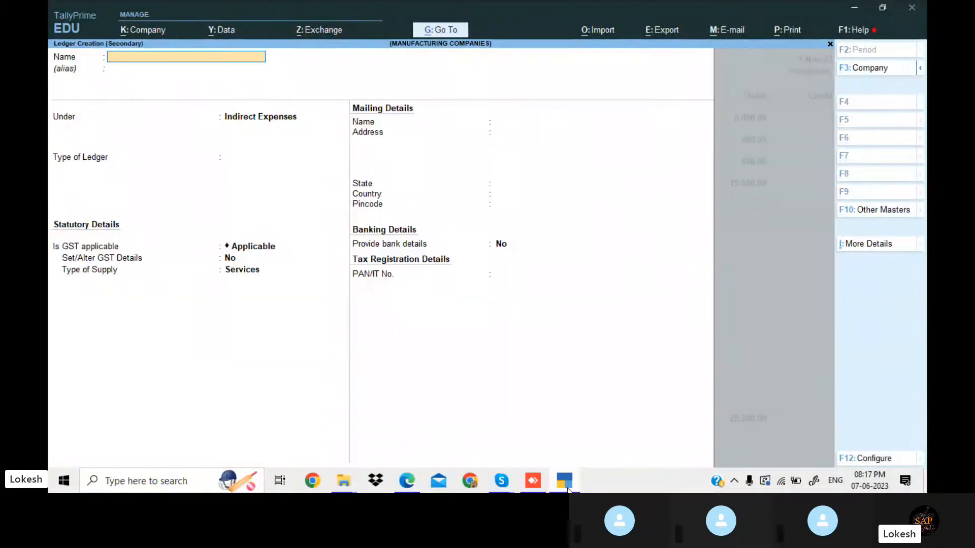
left_click(566, 483)
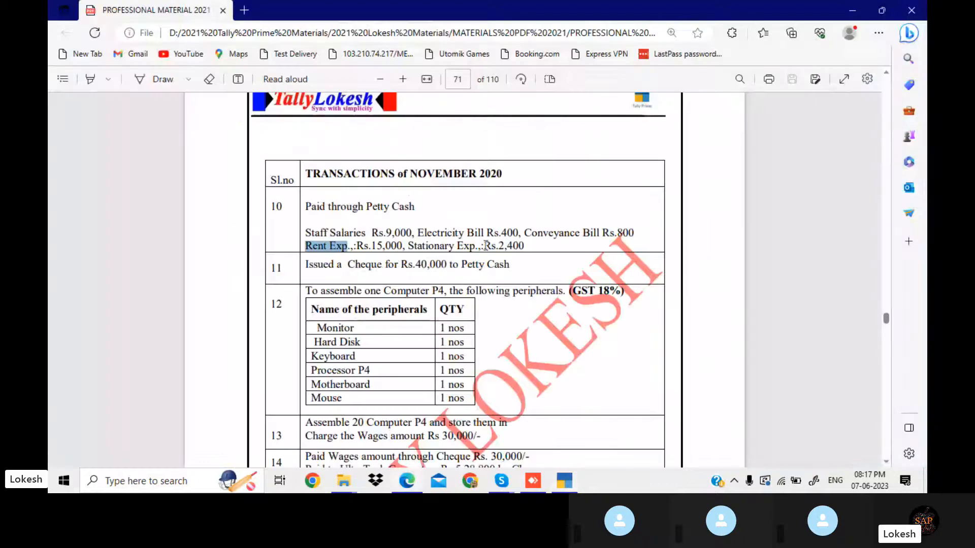
left_click_drag(411, 246, 477, 249)
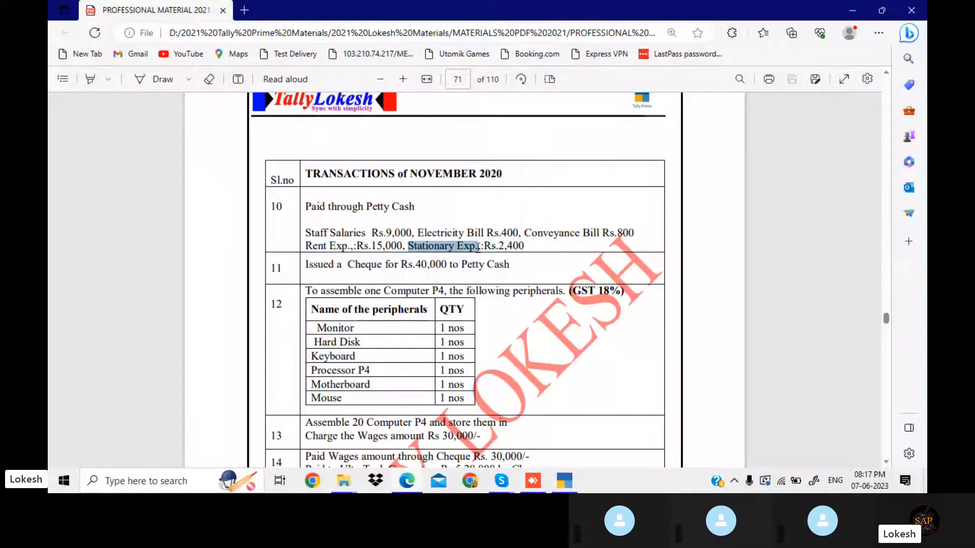
left_click(566, 482)
key("ctrl+a")
Debit Stationary Exp. with 2,400 in the payment voucher, checking the amount in the PDF exercise
left_click(566, 481)
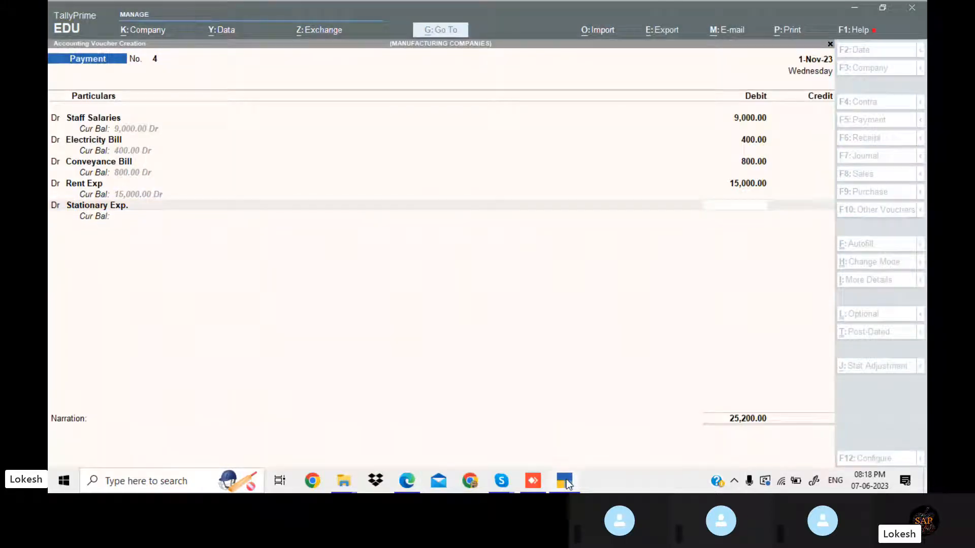
left_click(566, 481)
type("2400")
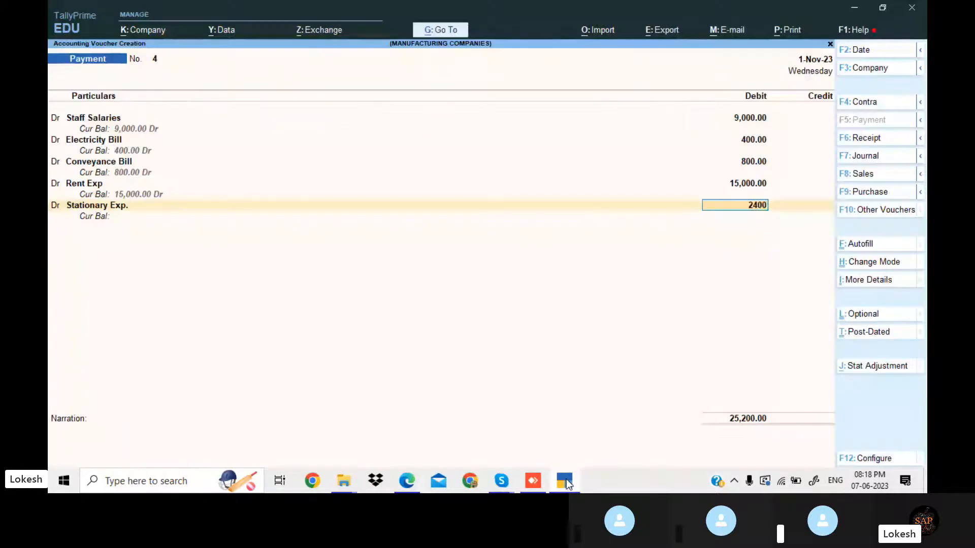
key("Return")
key("Return")
Credit Petty Cash with the full 27,600 after checking the PDF exercise, and save the payment voucher
left_click(566, 481)
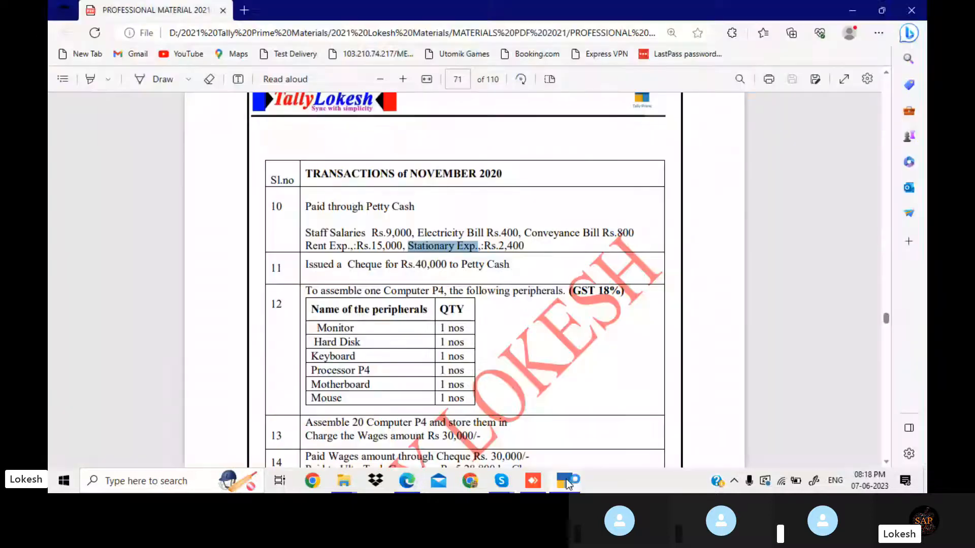
left_click(566, 481)
type("Pe")
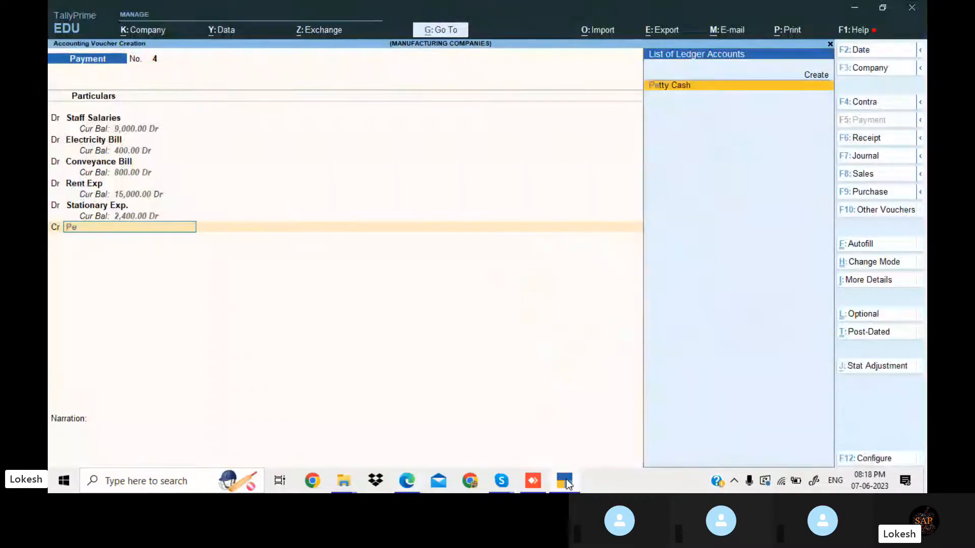
key("Return")
key("Return")
key("Return")
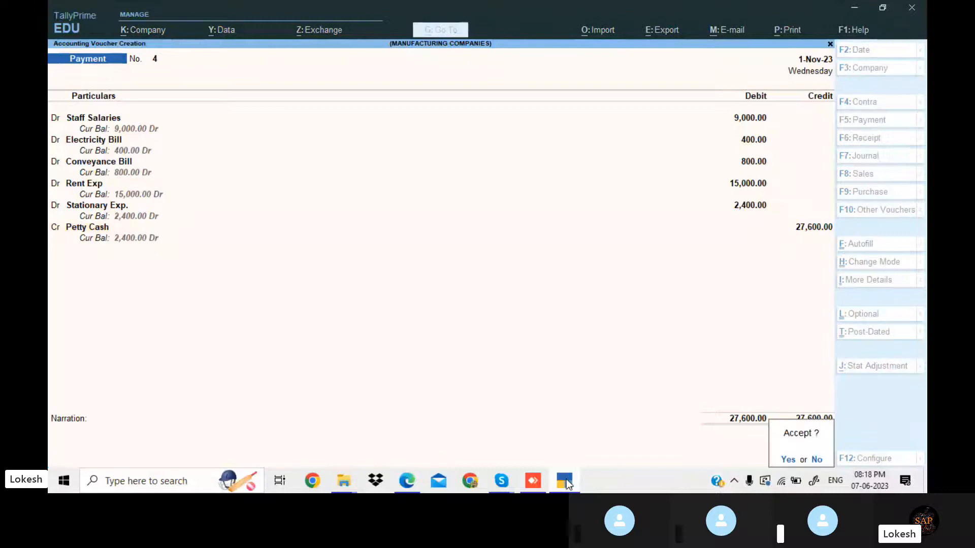
key("Return")
Check transaction 11 in the PDF exercise and start a contra voucher with HDFC Bank as the credit ledger
left_click(566, 481)
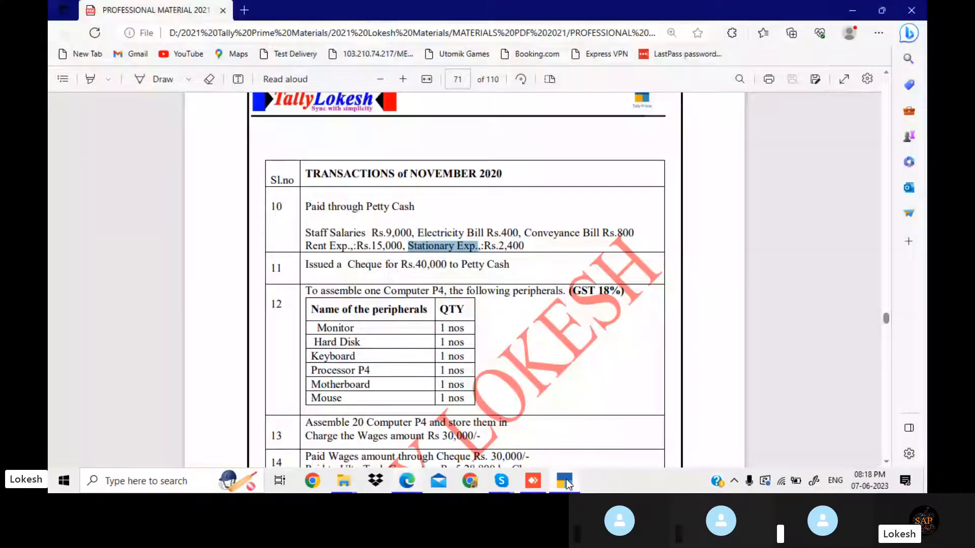
left_click(566, 481)
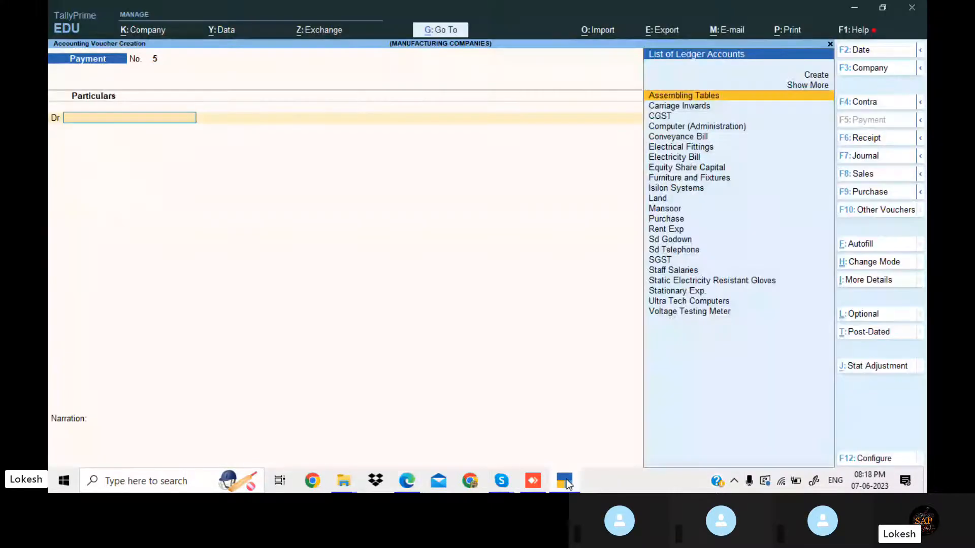
left_click(879, 105)
key("Down")
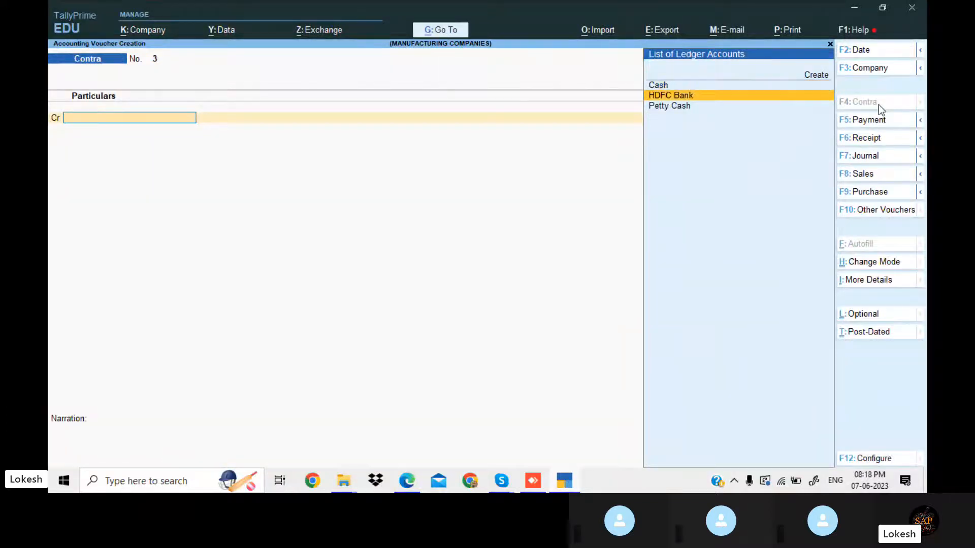
key("Return")
Credit HDFC Bank with 40,000 after checking the PDF exercise, and accept the default cheque allocation dated 1-Nov-23
left_click(569, 484)
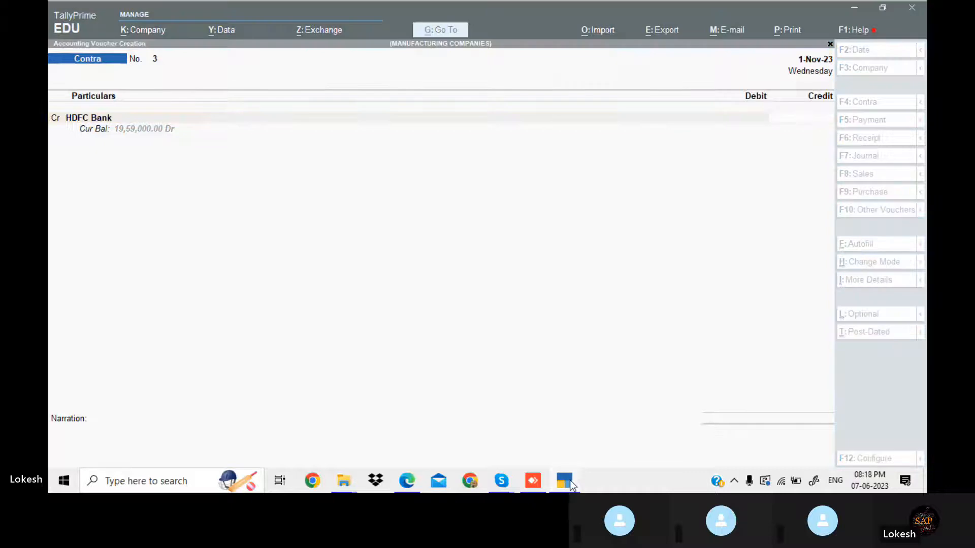
left_click(570, 482)
type("40")
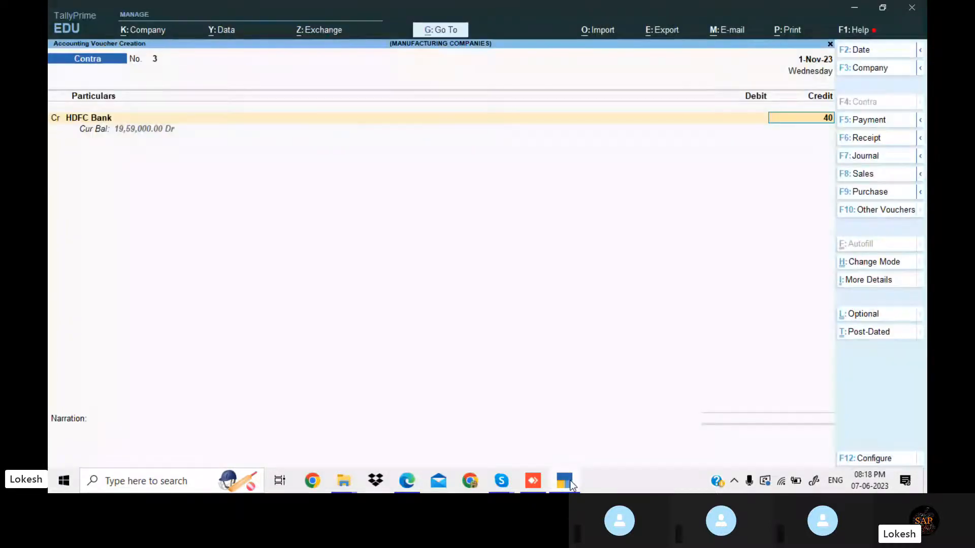
key("Return")
key("Return")
key("Return")
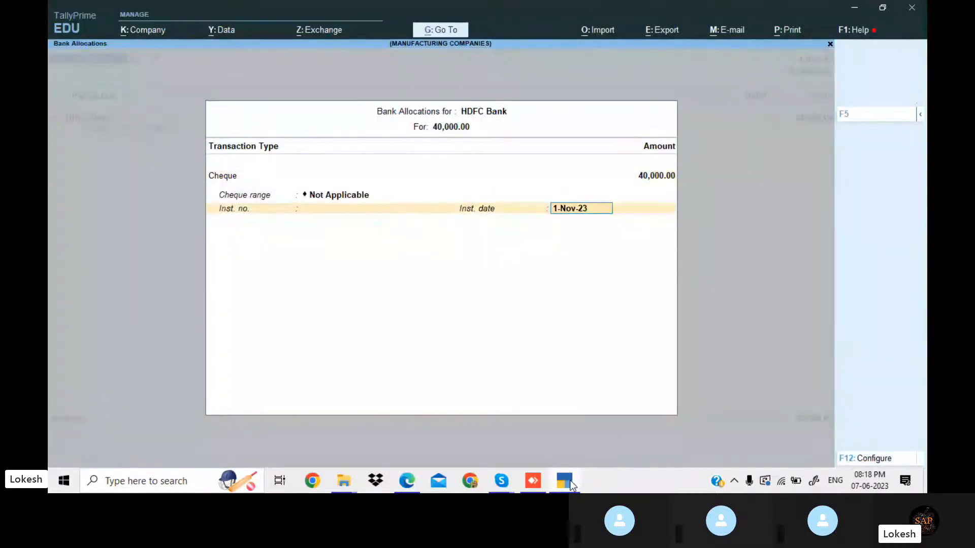
key("Return")
key("Return")
Debit Petty Cash with 40,000 and save the contra voucher
key("Down")
key("Down")
key("Return")
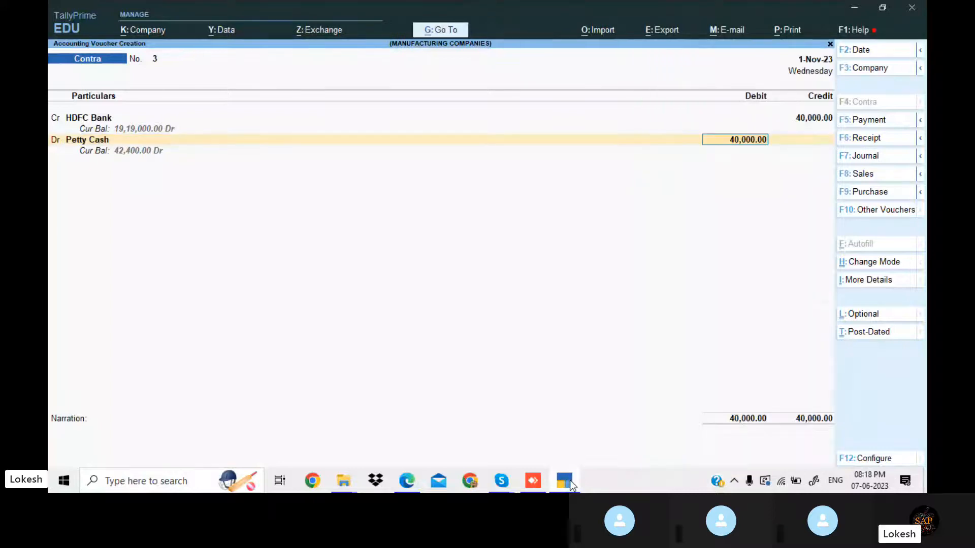
key("Return")
key("Return")
key("Return")
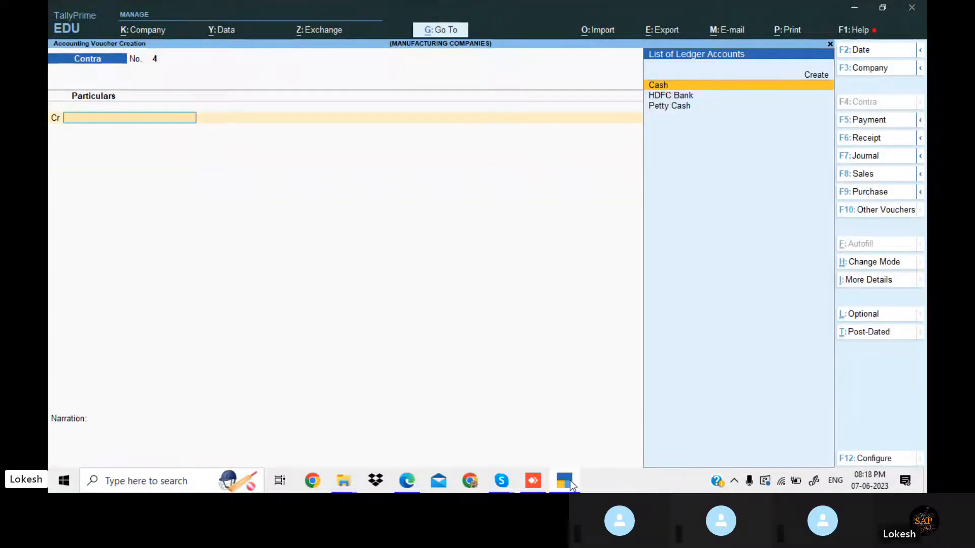
Read transactions 12 to 16 in the PDF exercise, including the peripherals for assembling Computer P4 and Computer Athlon
left_click(571, 482)
key("Down")
key("Down")
key("Down")
key("Down")
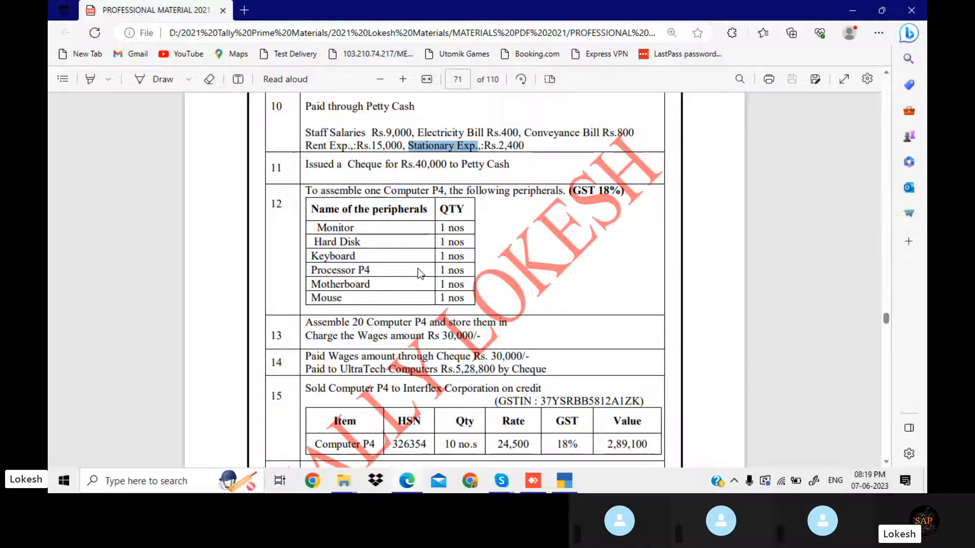
scroll(419, 273, "down", 6)
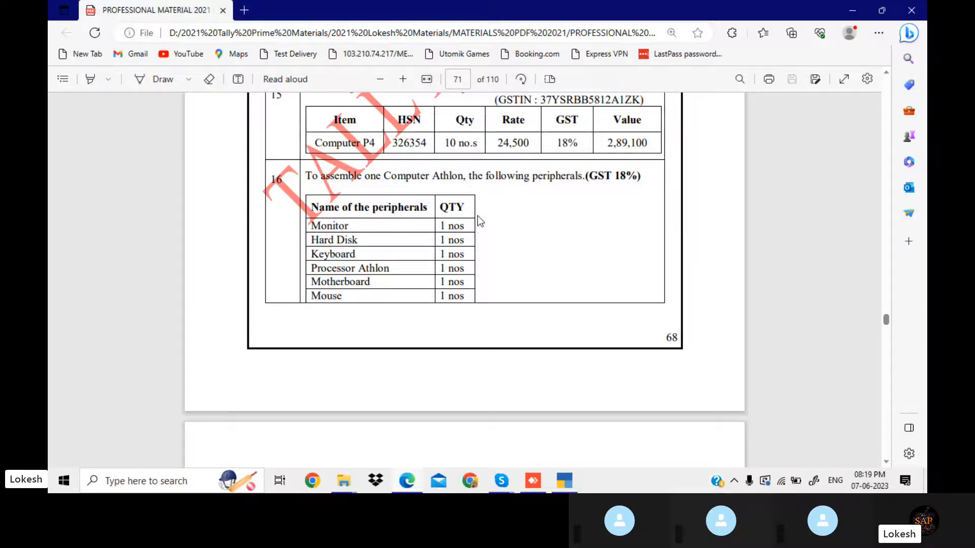
scroll(477, 215, "up", 5)
scroll(479, 220, "up", 1)
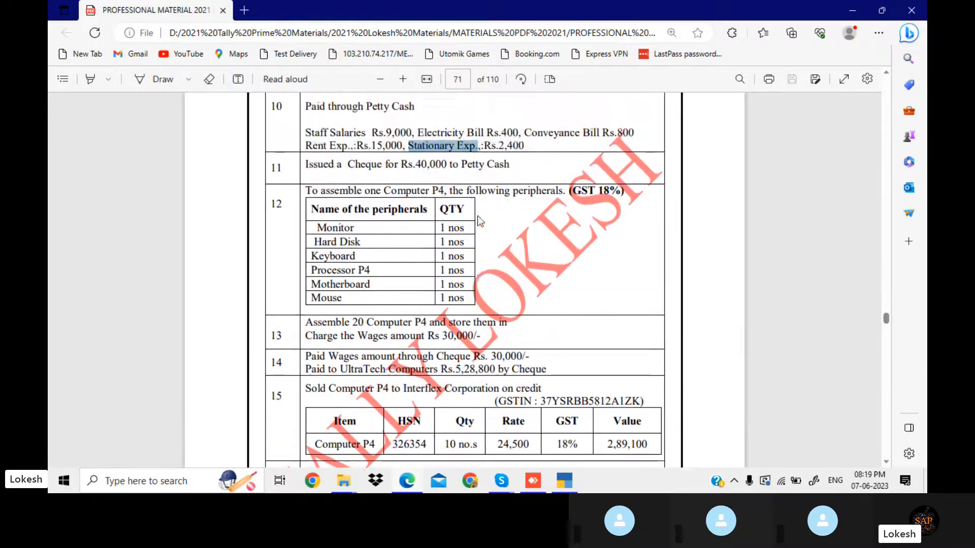
Return to TallyPrime and open a blank form for creating a stock item
left_click(569, 482)
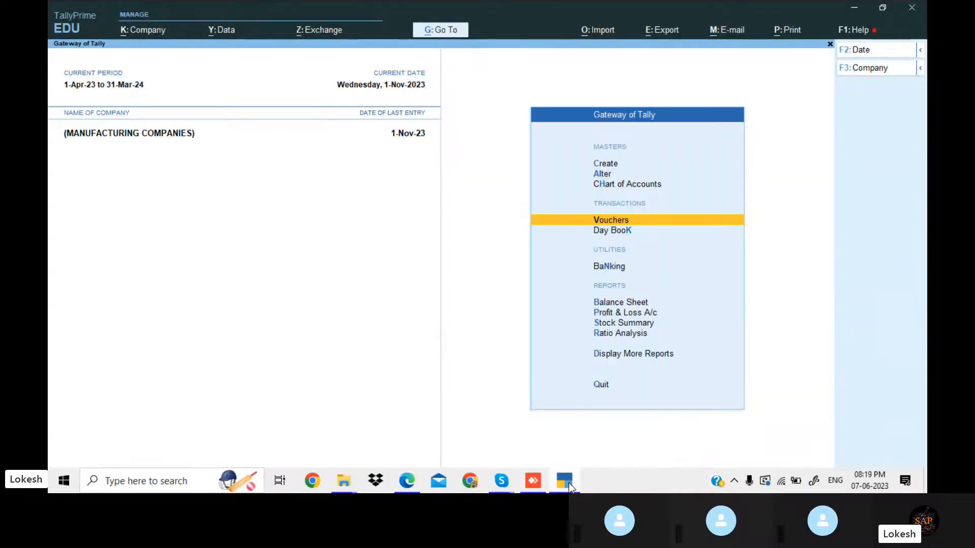
key("Up")
key("Up")
key("Up")
key("Return")
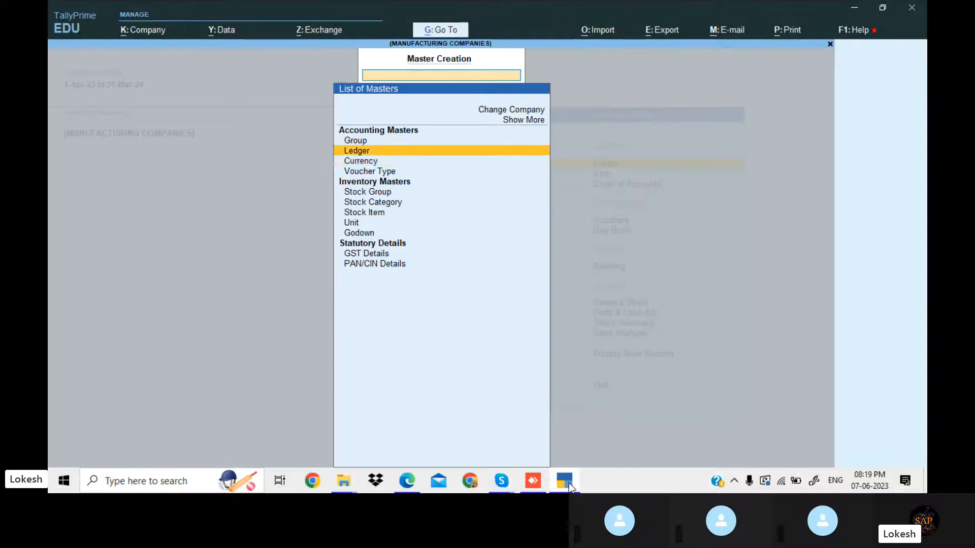
key("Down")
key("Down")
key("Down")
key("Down")
key("Down")
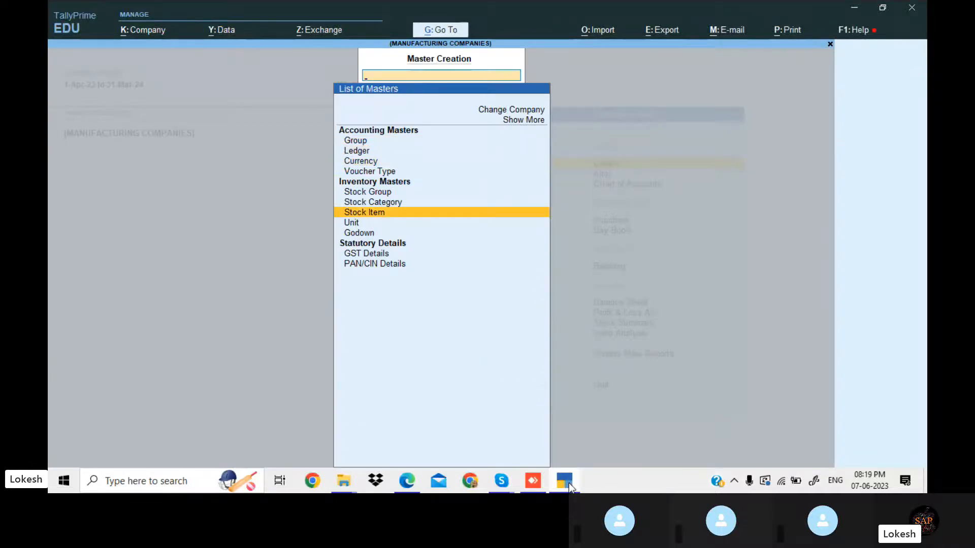
key("Return")
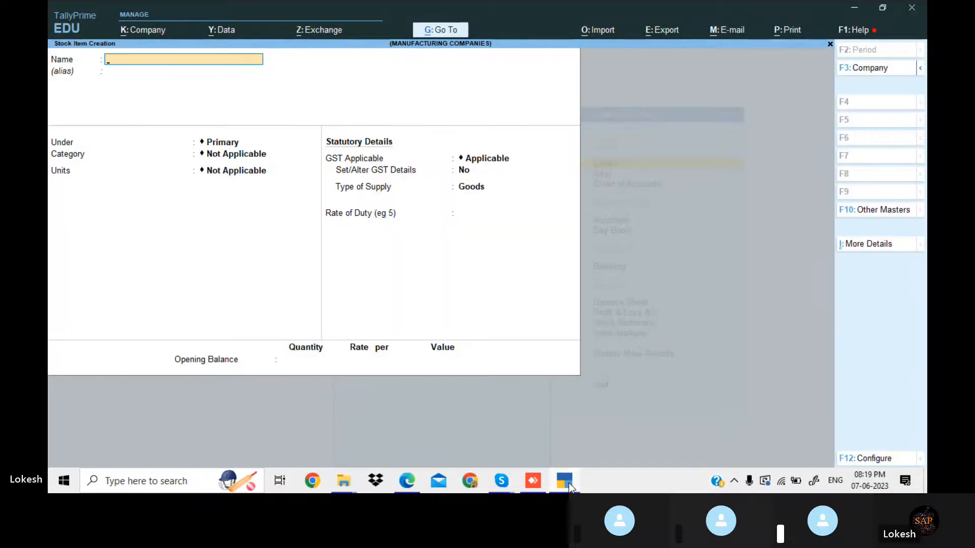
Name the new stock item Computer P4, copying the name from transaction 12 in the PDF exercise
key("alt+Tab")
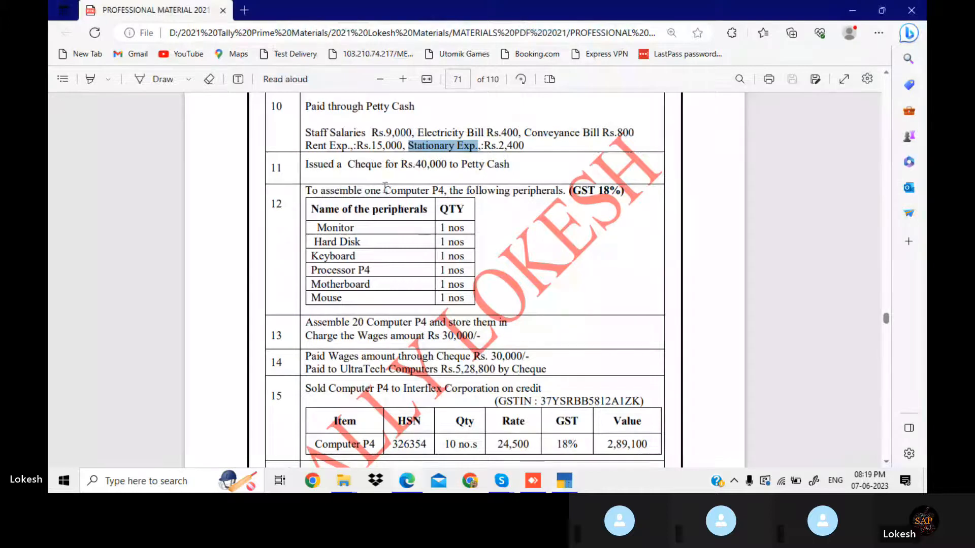
left_click(385, 188)
left_click_drag(385, 188, 444, 191)
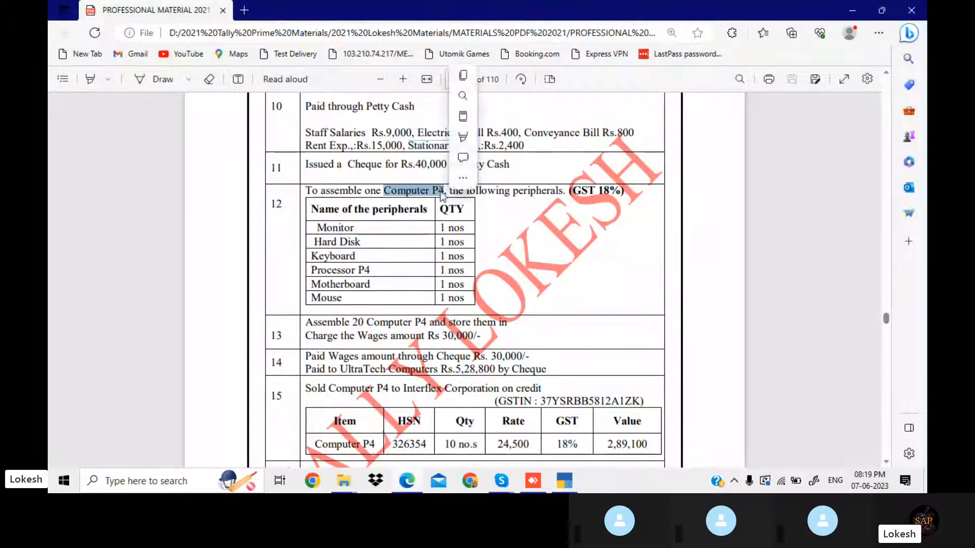
key("ctrl+c")
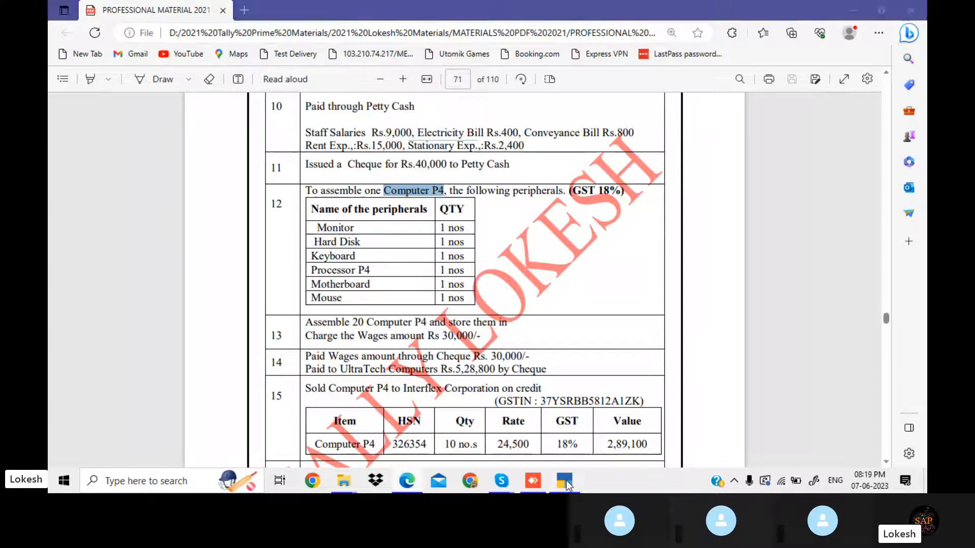
left_click(564, 480)
key("ctrl+v")
key("Return")
key("Return")
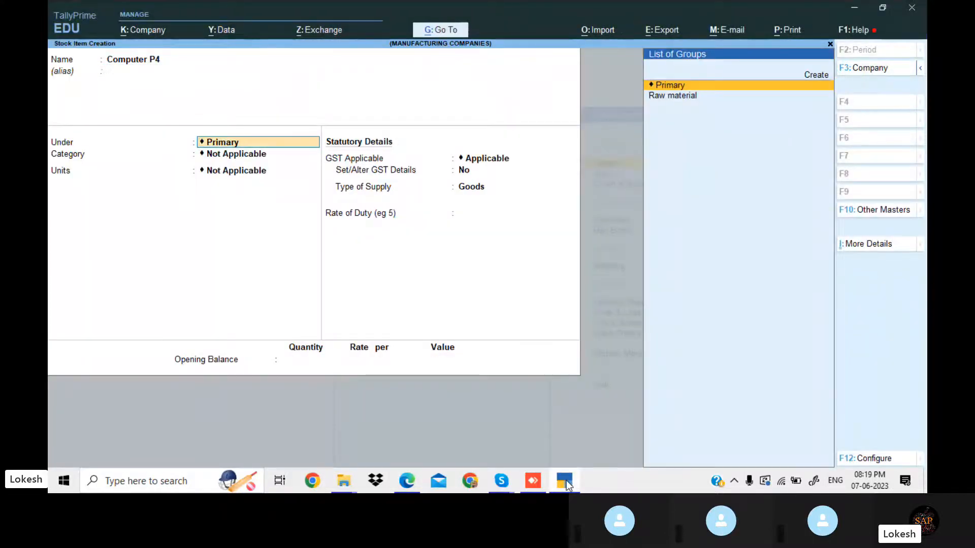
Create a Finished Goods stock group under Primary with the default options and assign Computer P4 to it
key("alt+c")
type("FOM")
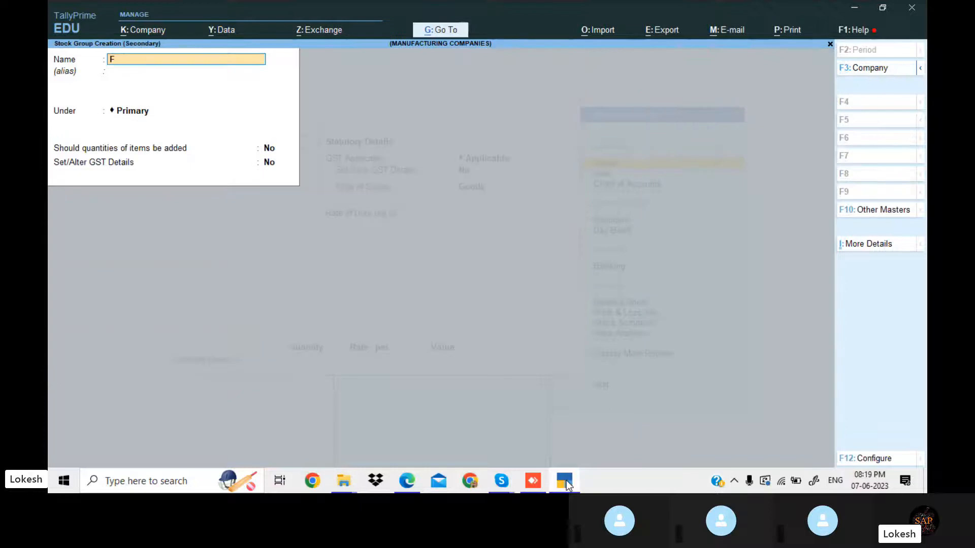
key("BackSpace")
key("BackSpace")
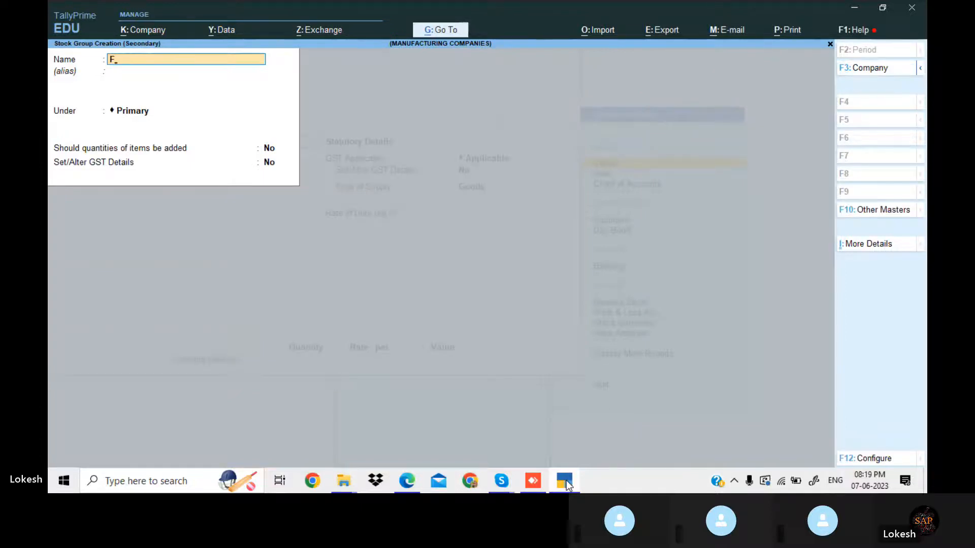
type("inished")
key("Return")
key("Return")
key("Return")
key("Return")
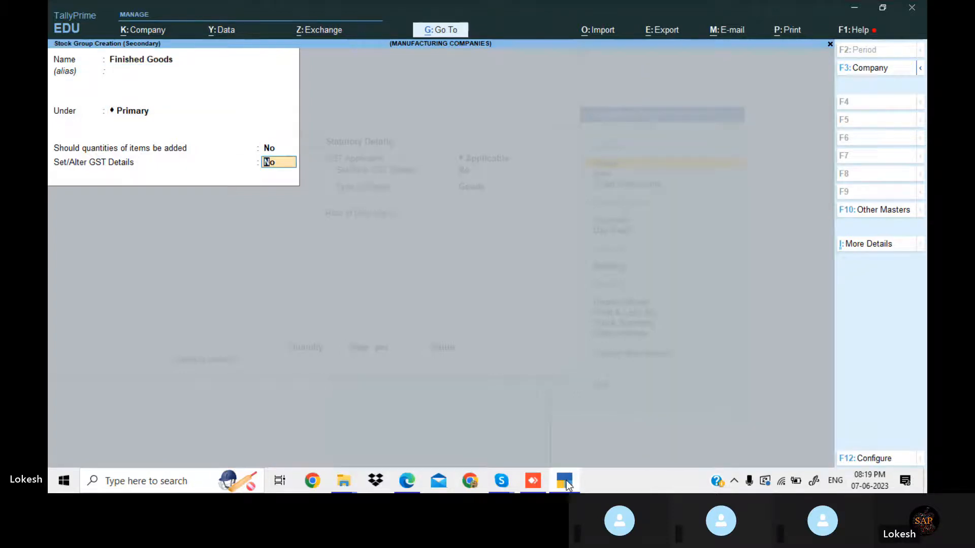
key("Return")
Keep the category of Computer P4 as Not Applicable and set its units to nos
key("Return")
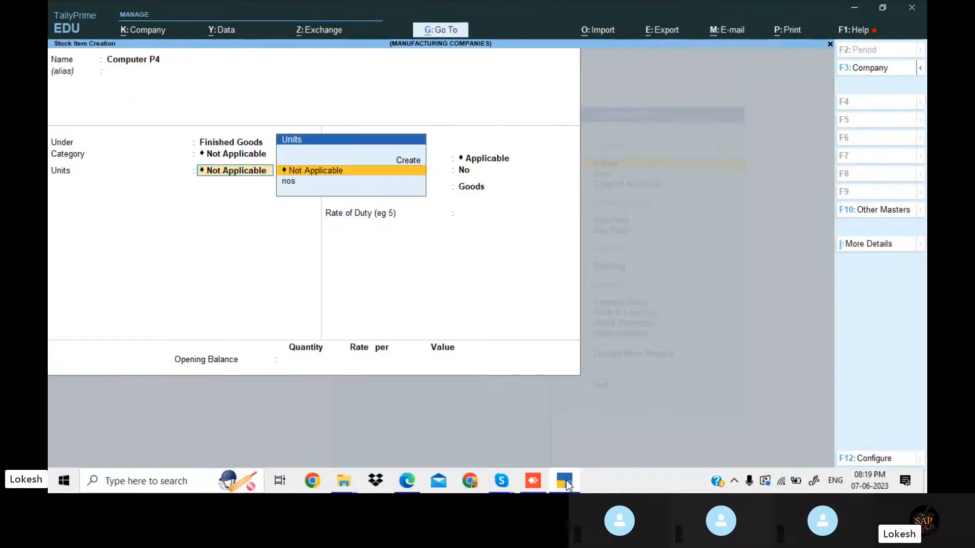
key("Down")
key("Return")
key("BackSpace")
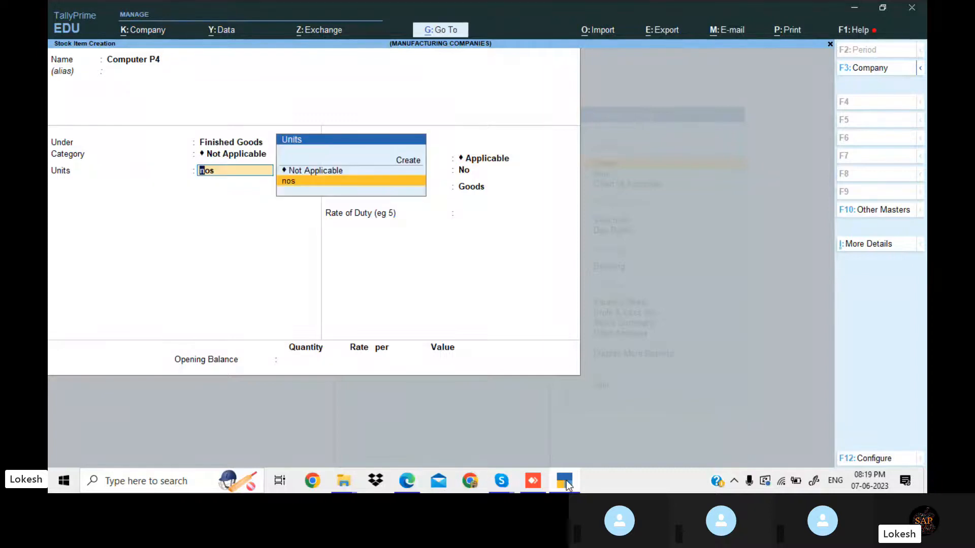
Turn off the use of stock categories for stock items in the stock item configuration
left_click(875, 462)
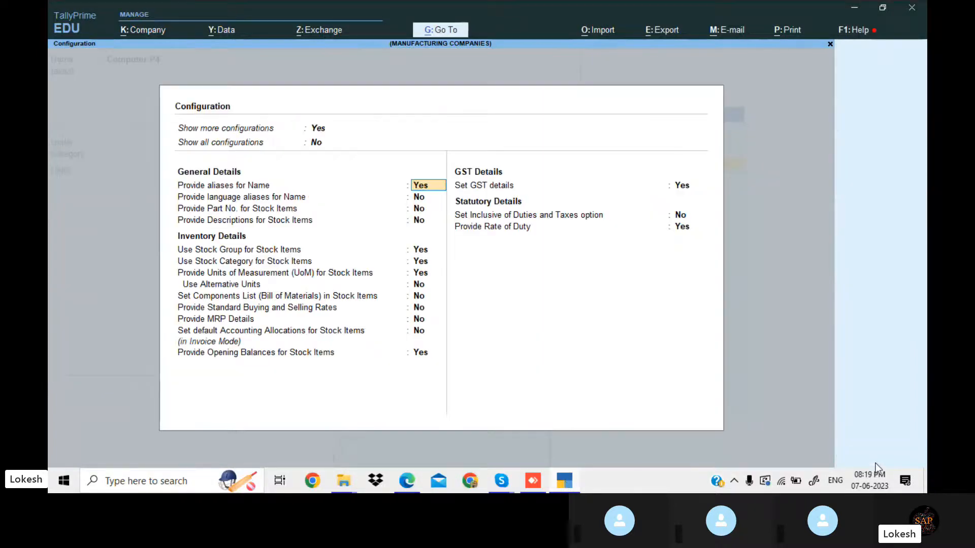
key("Down")
key("Down")
key("Down")
key("Down")
key("Down")
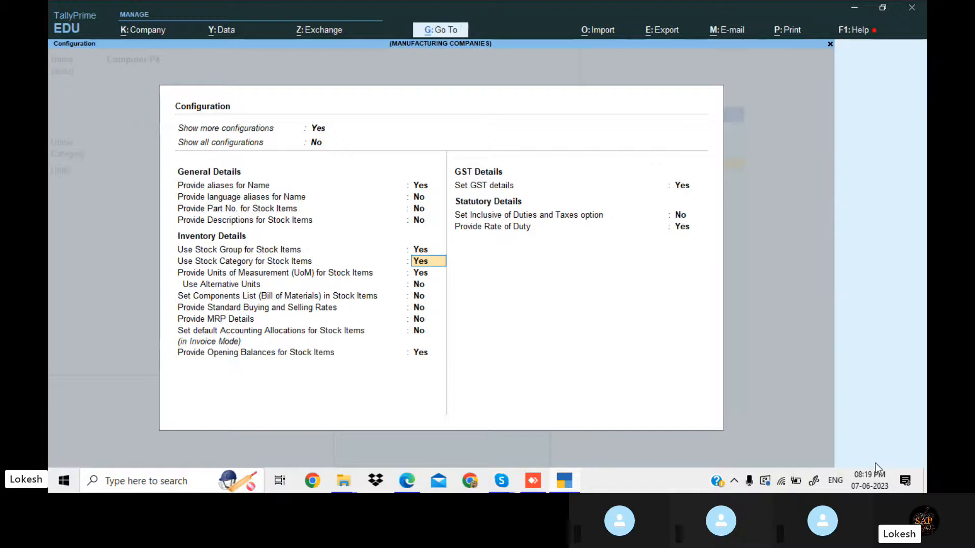
type("n")
key("Return")
Enable Set Components List (Bill of Materials) in Stock Items and accept the configuration with the other options as they are
key("Return")
key("Return")
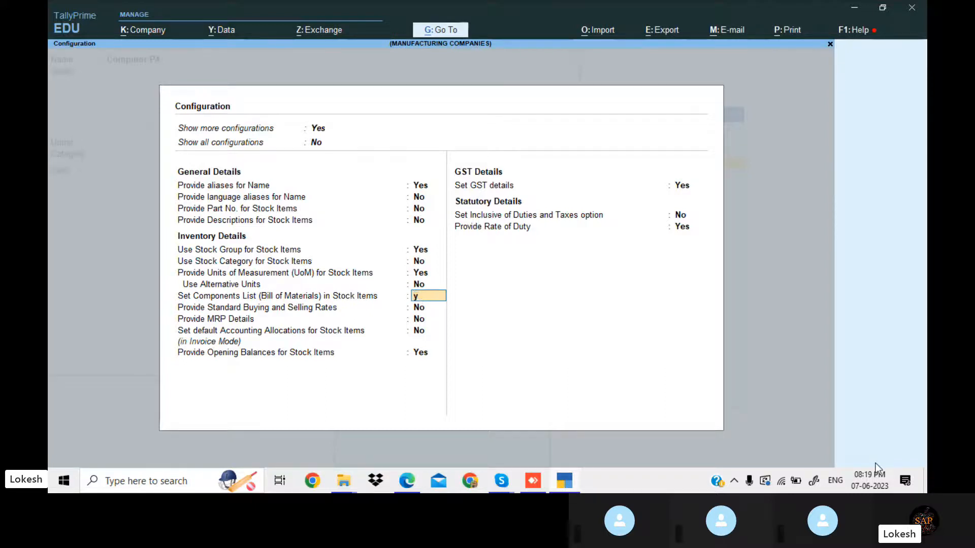
type("y")
key("Return")
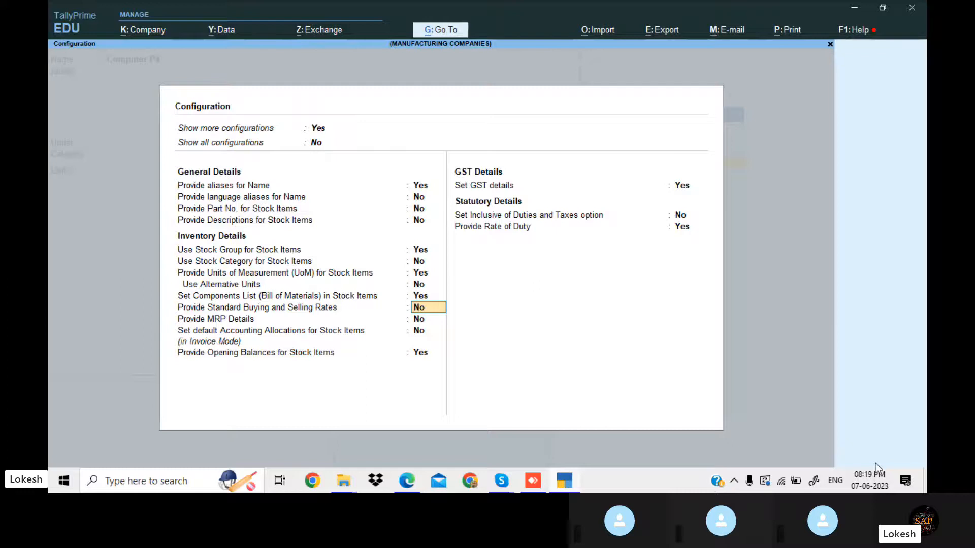
key("Return")
key("Return")
key("Return")
key("Return")
key("Return")
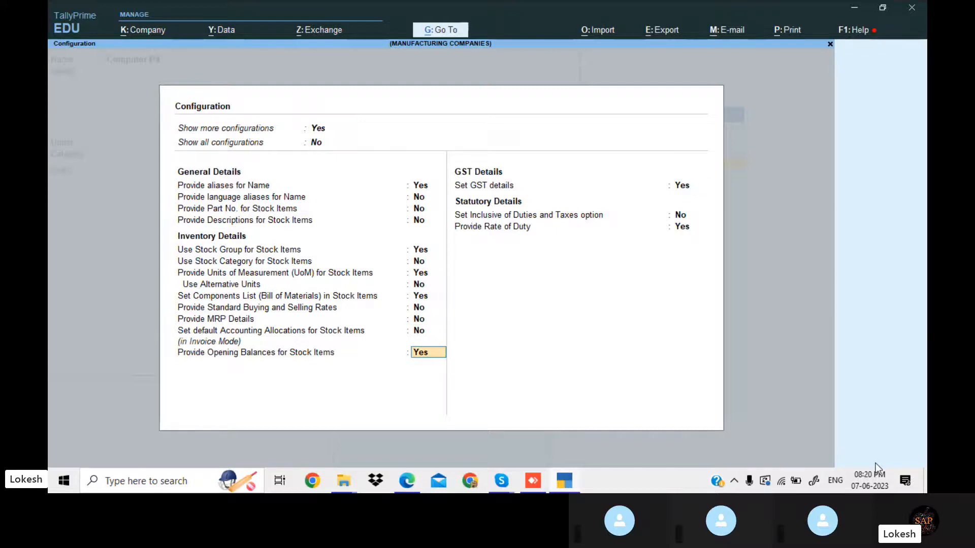
key("Return")
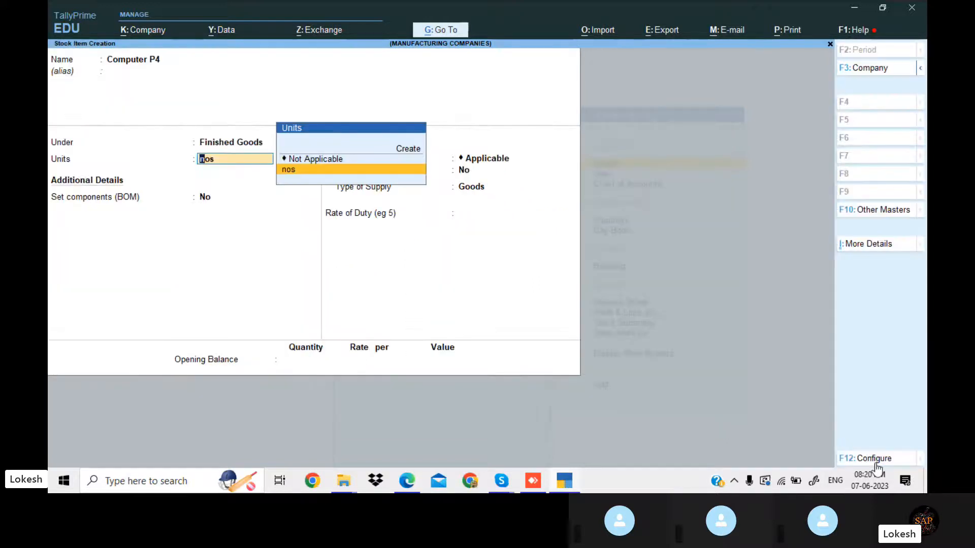
Set components (BOM) to Yes for Computer P4 and create a BOM named Computer P4 with a unit of manufacture of 1
key("Return")
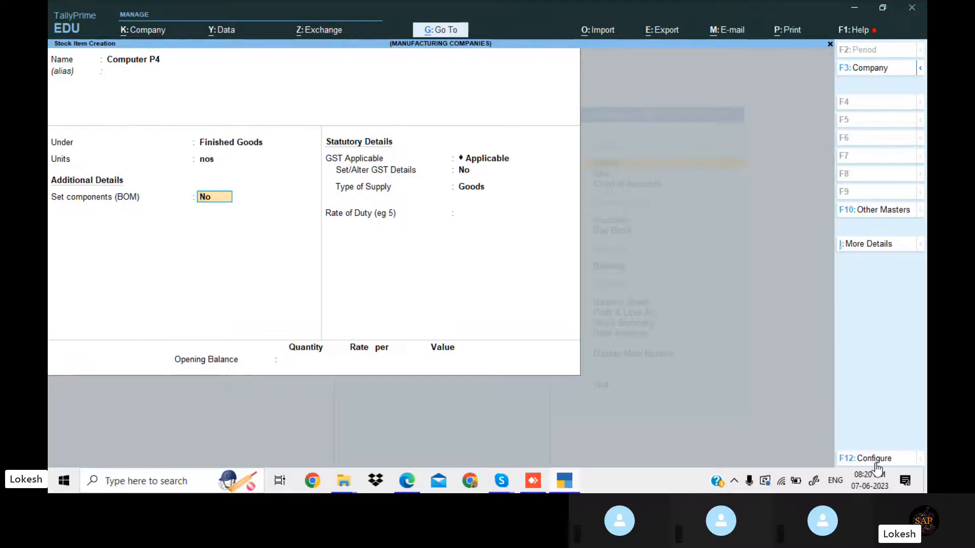
key("Return")
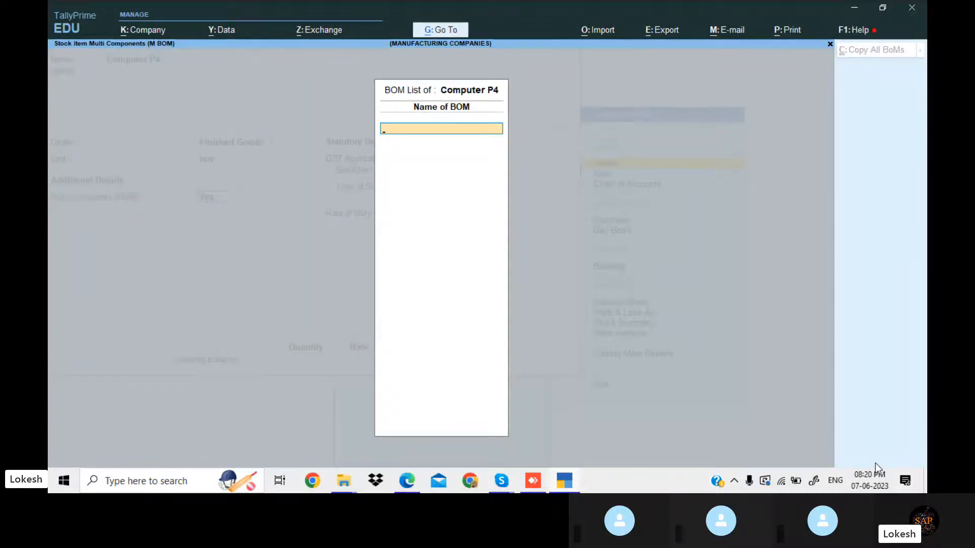
type("Computer P4")
key("Return")
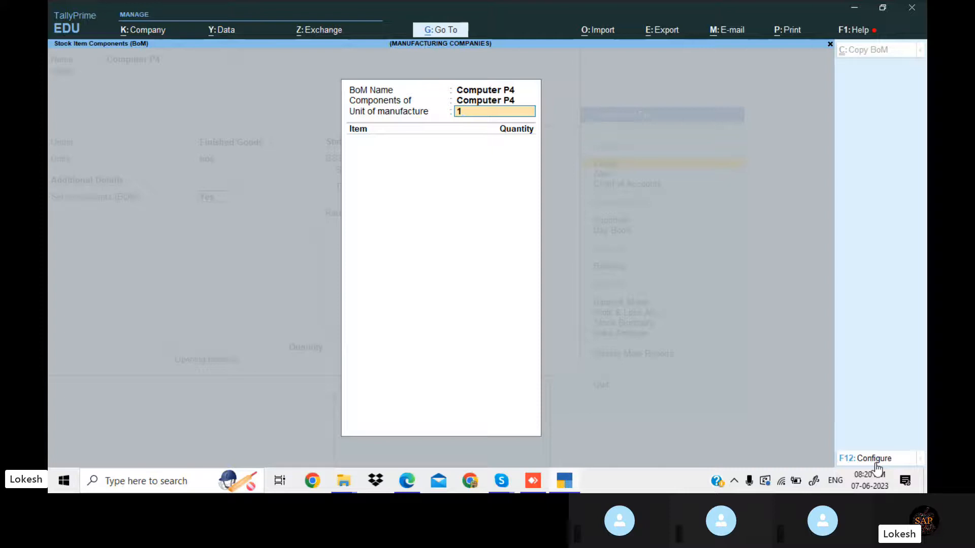
key("Return")
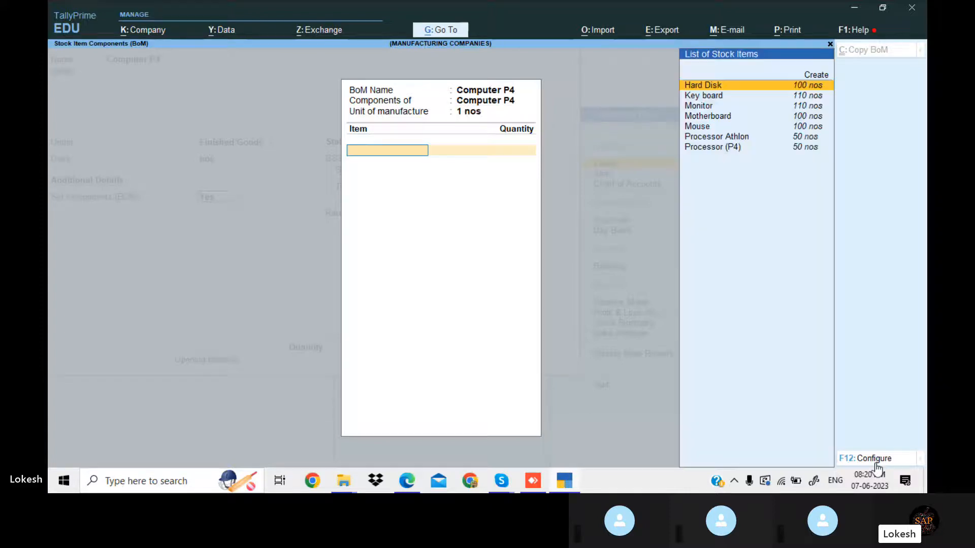
Add 1 nos of Monitor and 1 nos of Hard Disk to the BOM, following the peripherals list of transaction 12
left_click(565, 479)
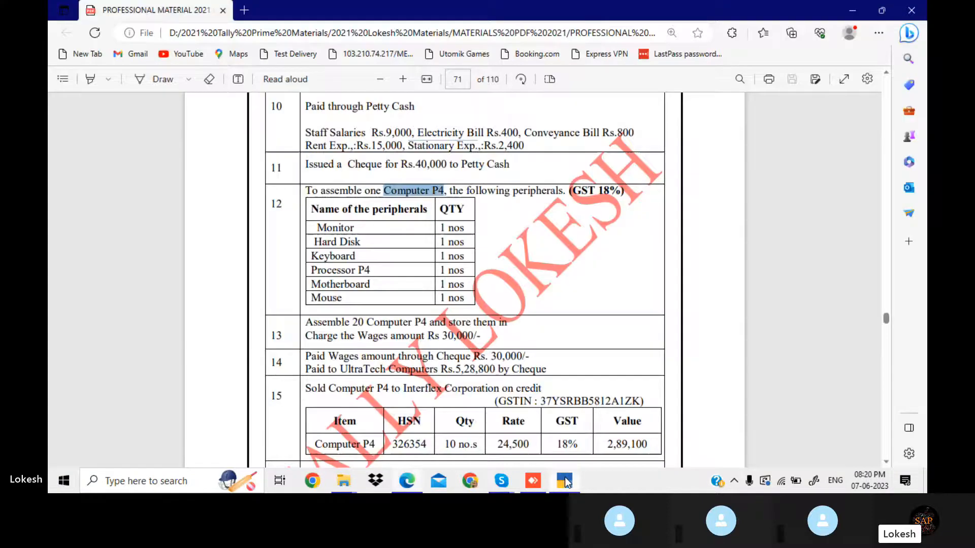
left_click(565, 480)
key("Return")
type("1")
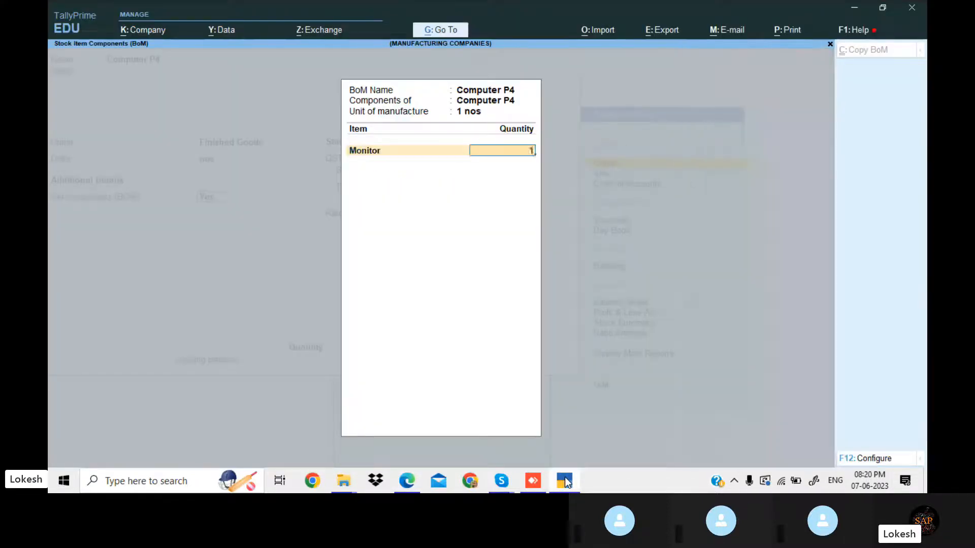
key("Return")
left_click(565, 477)
left_click(567, 482)
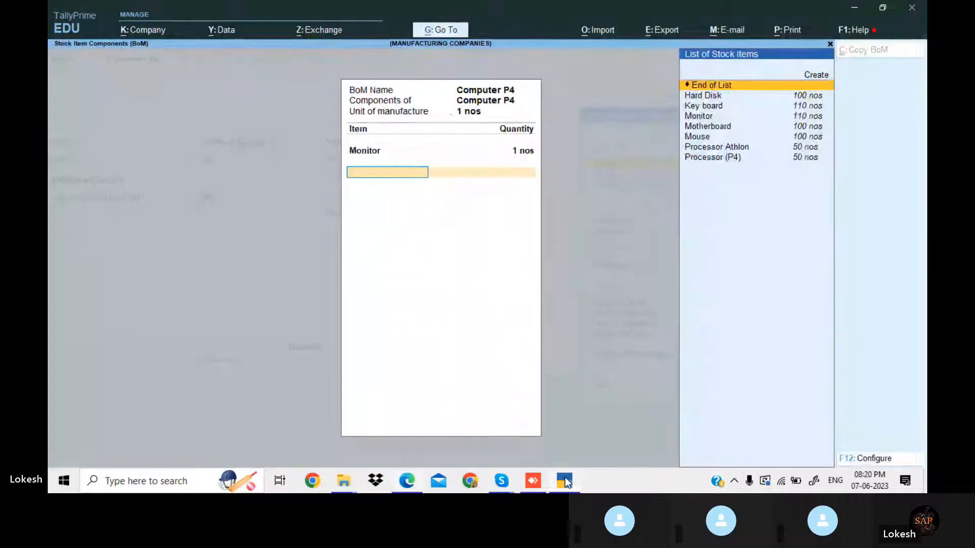
type("h")
key("Return")
type("1")
key("Return")
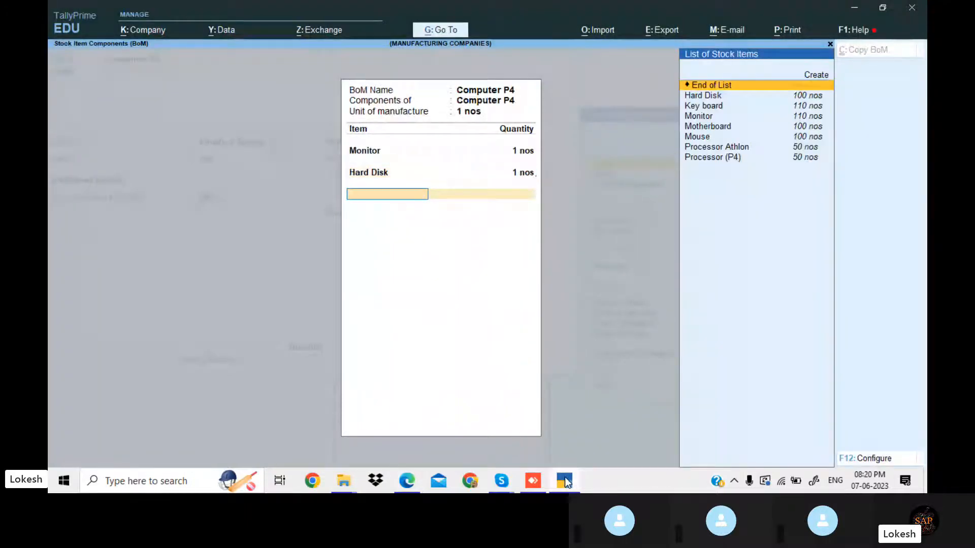
Add 1 nos of Key board and 2 nos of Processor (P4) to the BOM, consulting the PDF exercise for the items
left_click(566, 480)
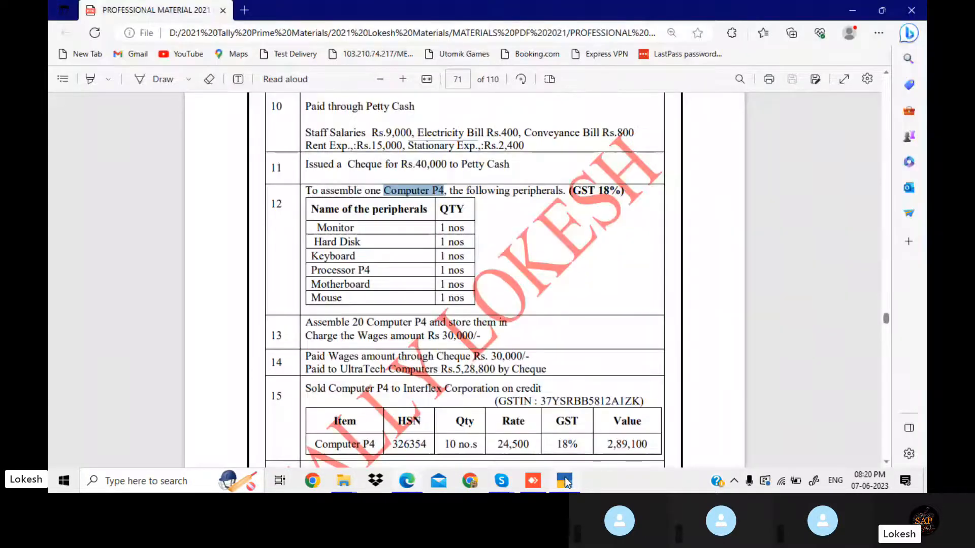
left_click(566, 481)
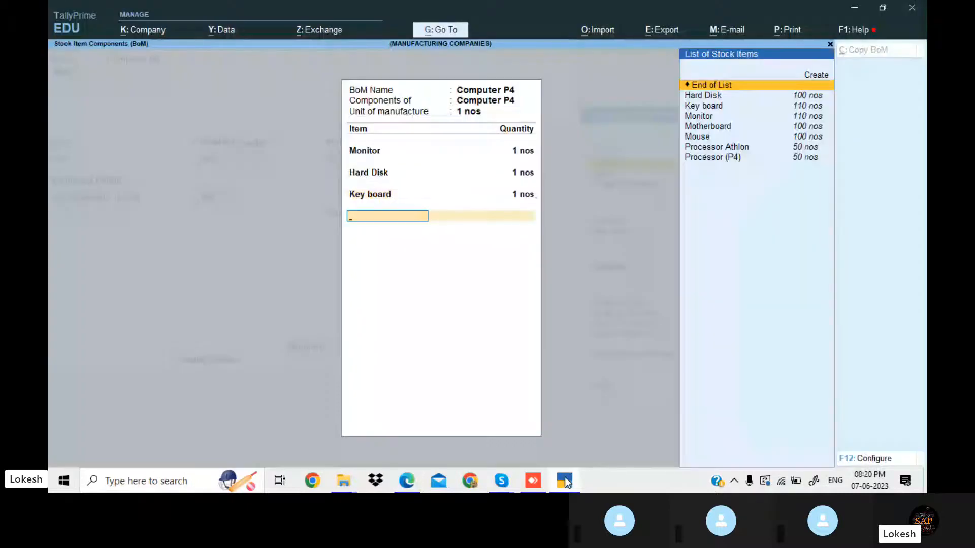
left_click(565, 480)
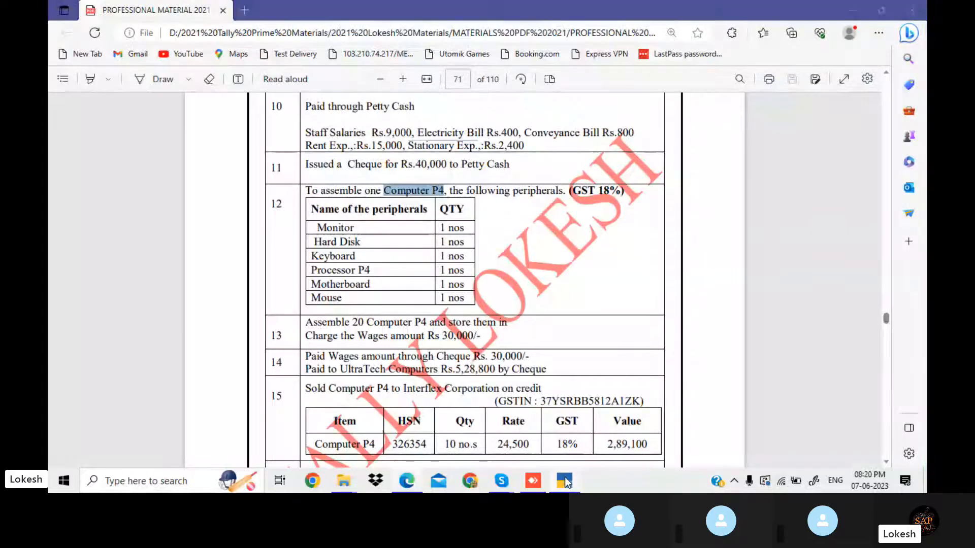
left_click(565, 480)
type("p")
key("Down")
key("Return")
type("2")
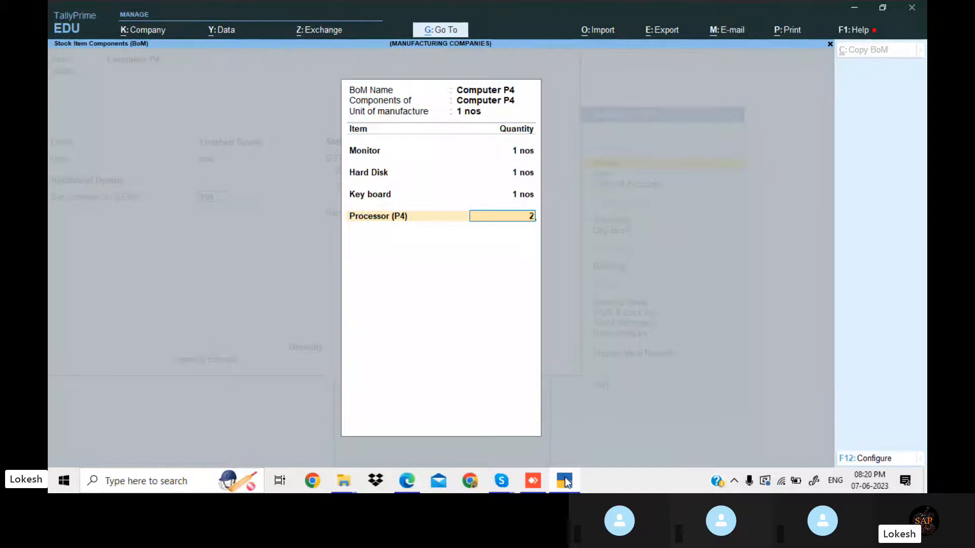
key("Return")
Check the next peripheral in the PDF exercise and add 1 nos of Motherboard to the BOM
left_click(565, 480)
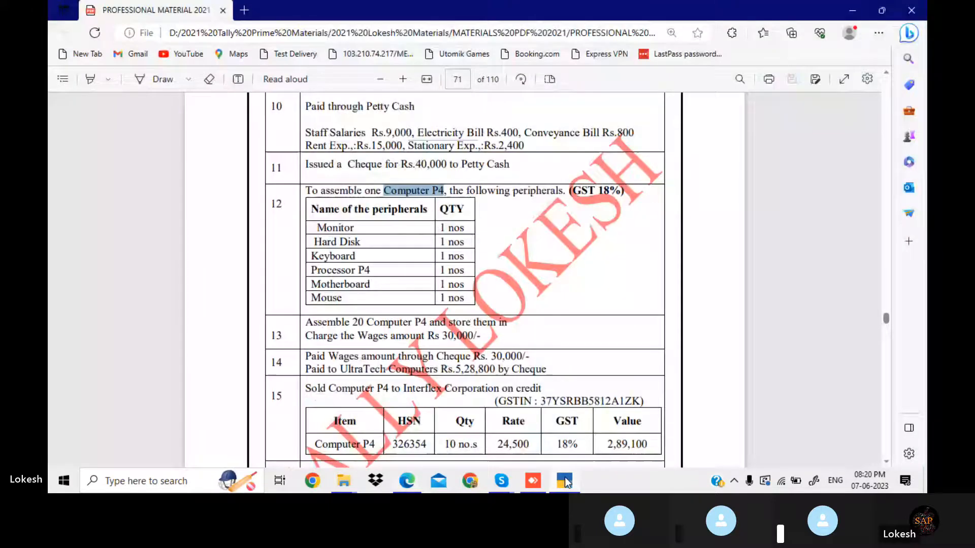
left_click(565, 480)
type("m")
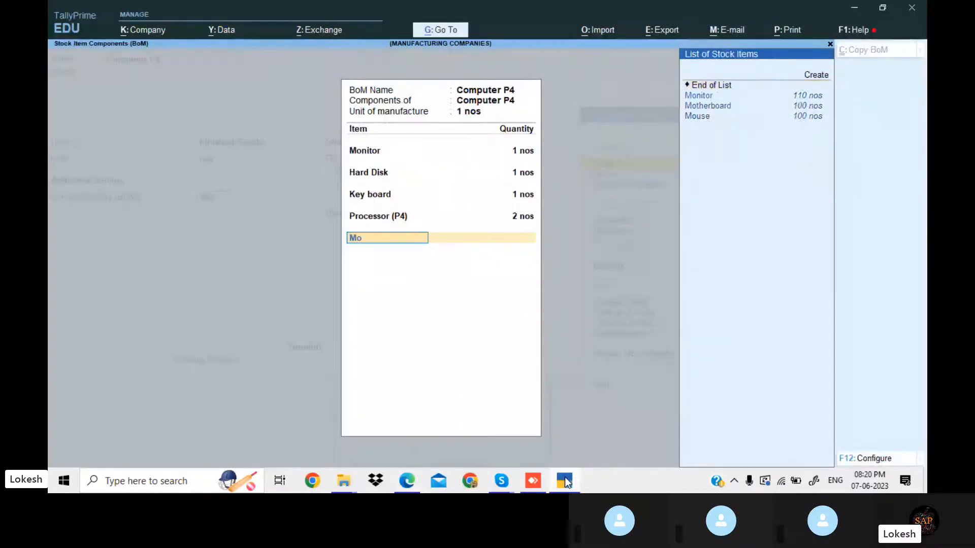
key("Down")
key("Return")
type("1")
key("Return")
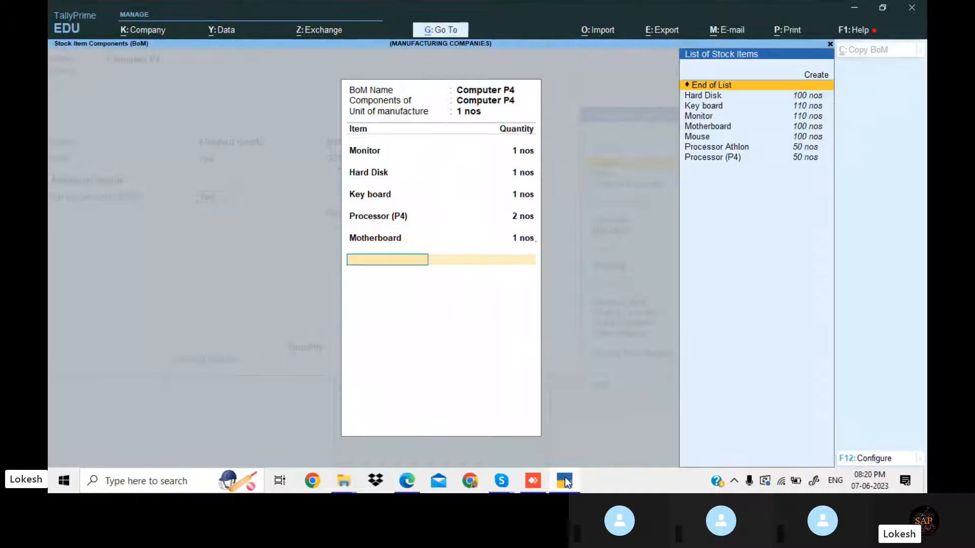
Add 1 nos of Mouse as the last component and accept the completed bill of materials
left_click(564, 477)
left_click(565, 477)
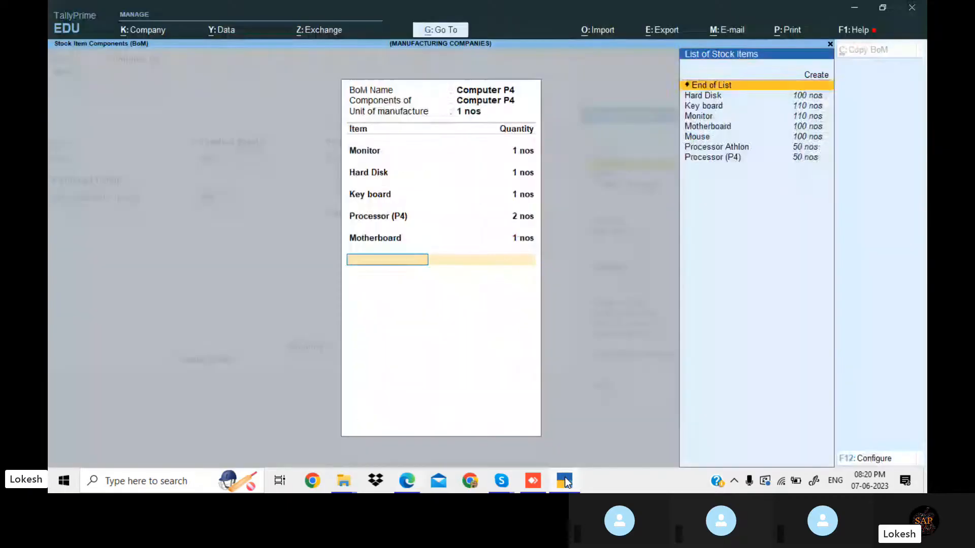
type("mo")
key("Down")
key("Down")
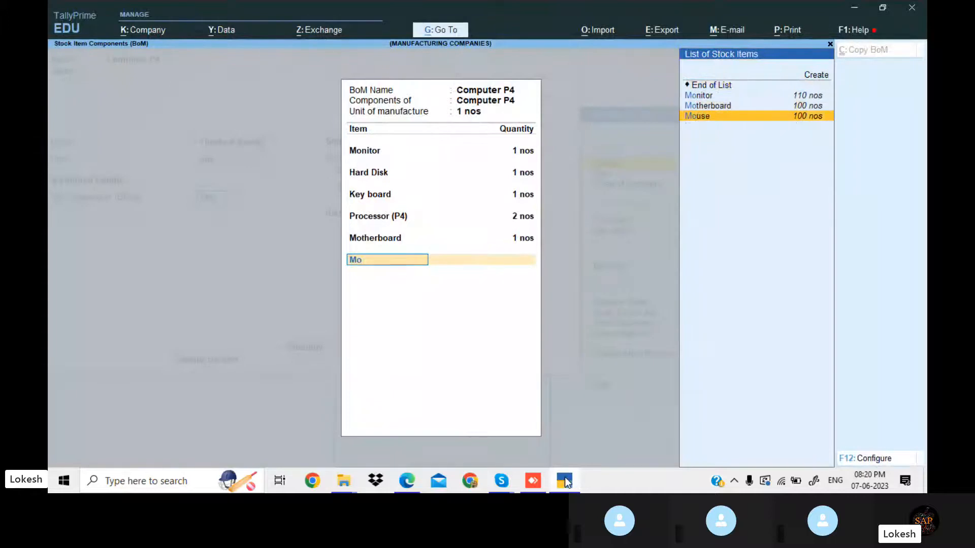
key("Return")
type("1")
key("Return")
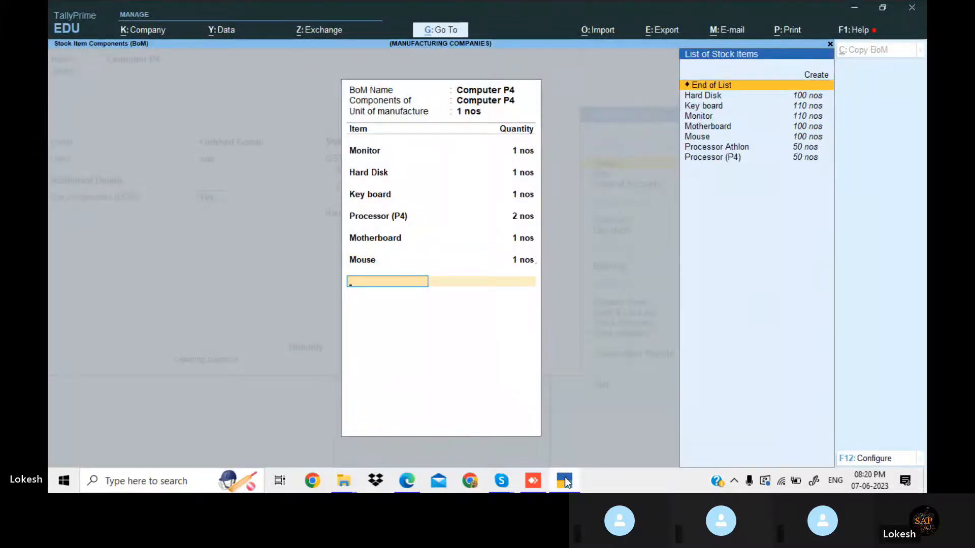
key("Return")
key("Return")
key("Return")
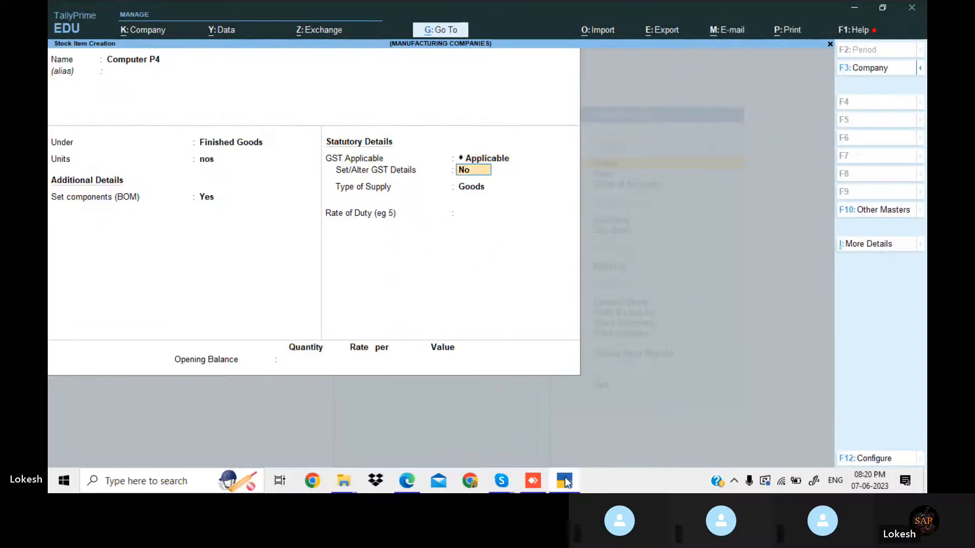
Enable GST details for Computer P4 with a taxable, on-value tax entry applicable from 1-Apr-23 and an HSN/SAC code
type("y")
key("Return")
key("alt+l")
type("1")
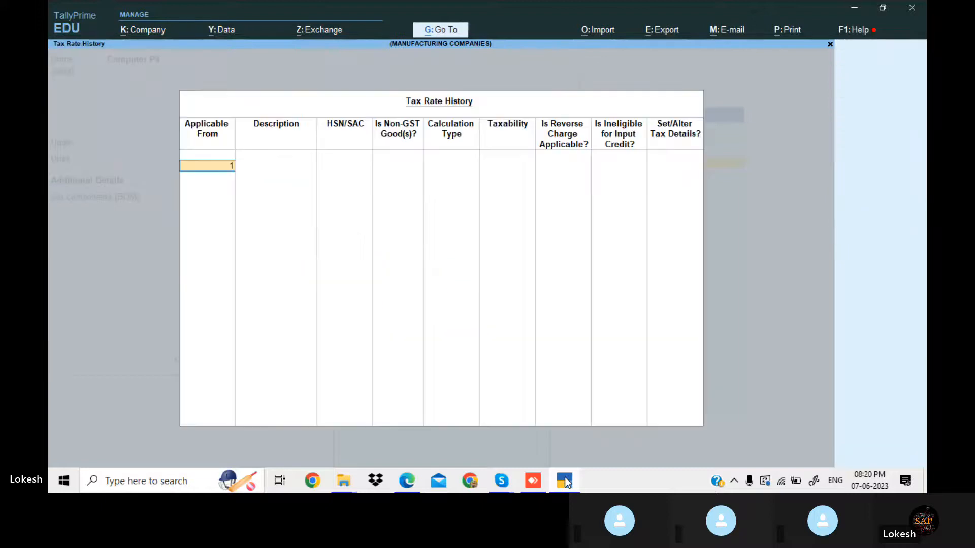
type("-4")
key("Return")
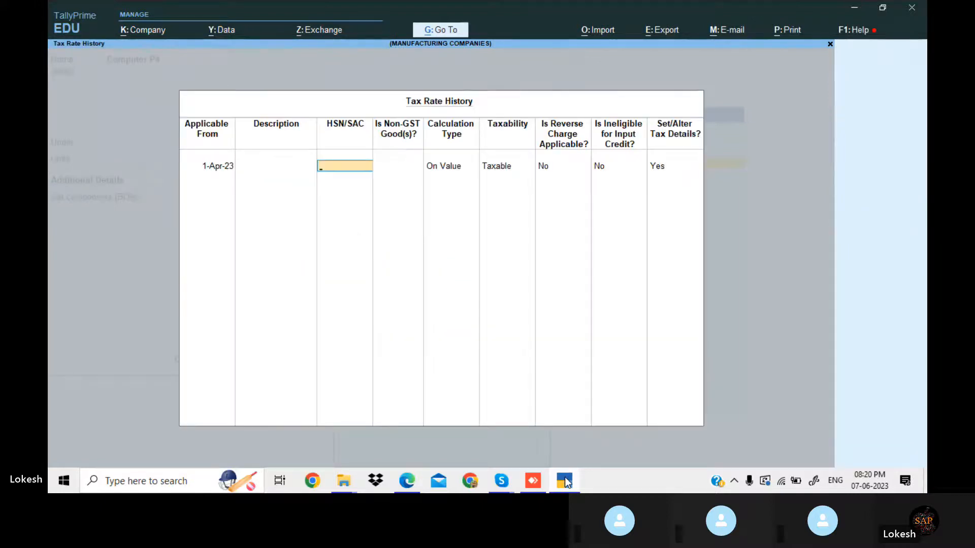
type("789")
key("Return")
key("Return")
key("Return")
key("Return")
key("Return")
key("Return")
key("Return")
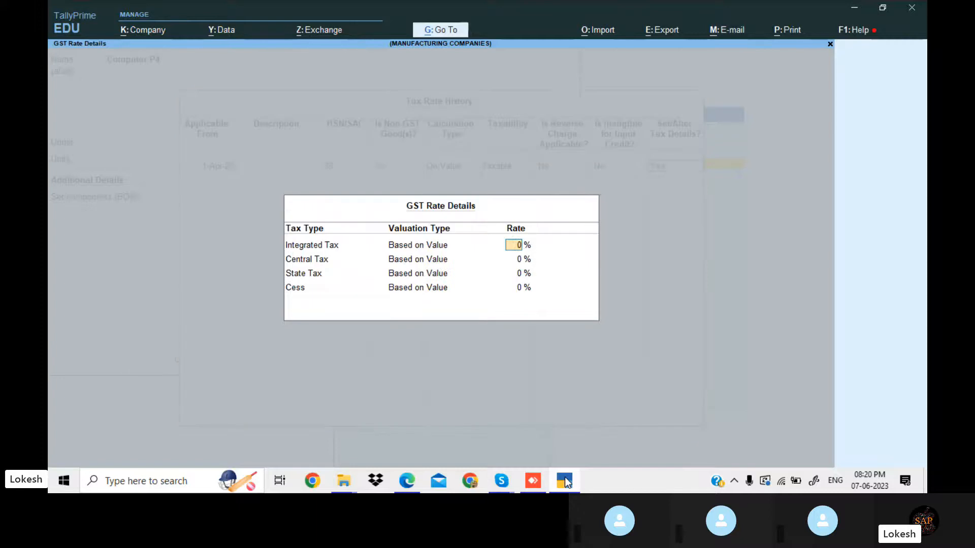
Set the Integrated Tax rate of Computer P4 to 18% and accept its GST details
key("Return")
key("Return")
key("Return")
key("Return")
key("Return")
key("Return")
key("Return")
key("Return")
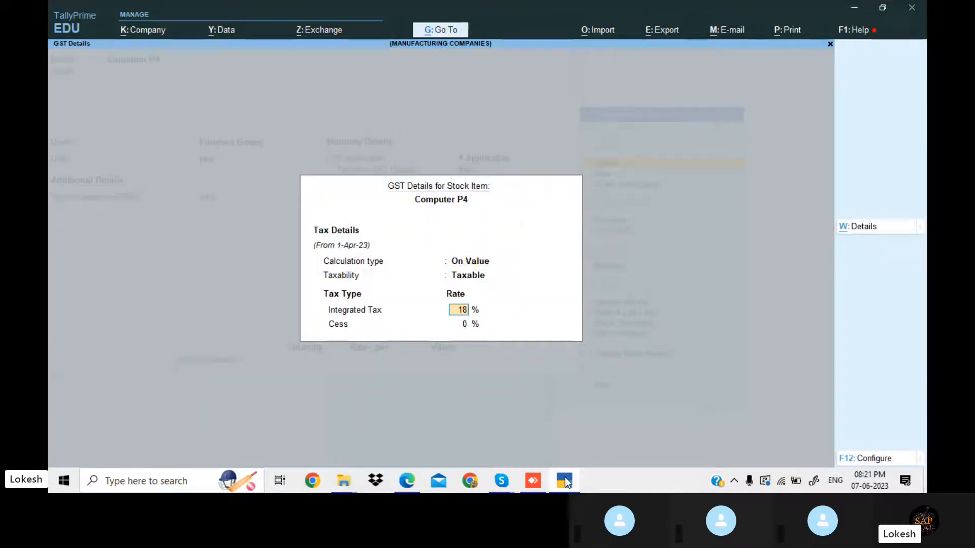
key("Return")
key("Return")
key("Return")
key("Return")
key("Return")
key("Return")
key("Return")
key("Return")
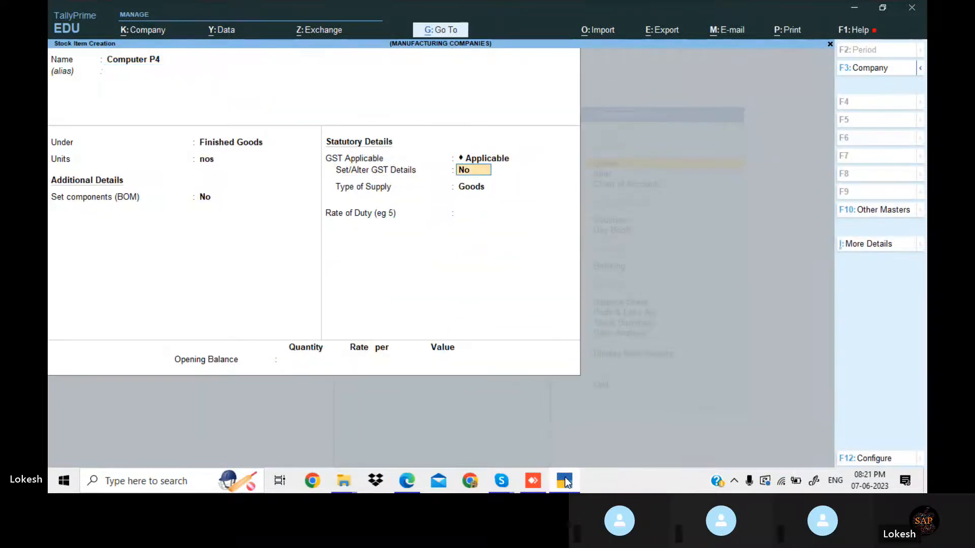
Keep the type of supply as Goods with no opening balance and save the Computer P4 stock item
key("Return")
key("Return")
key("Return")
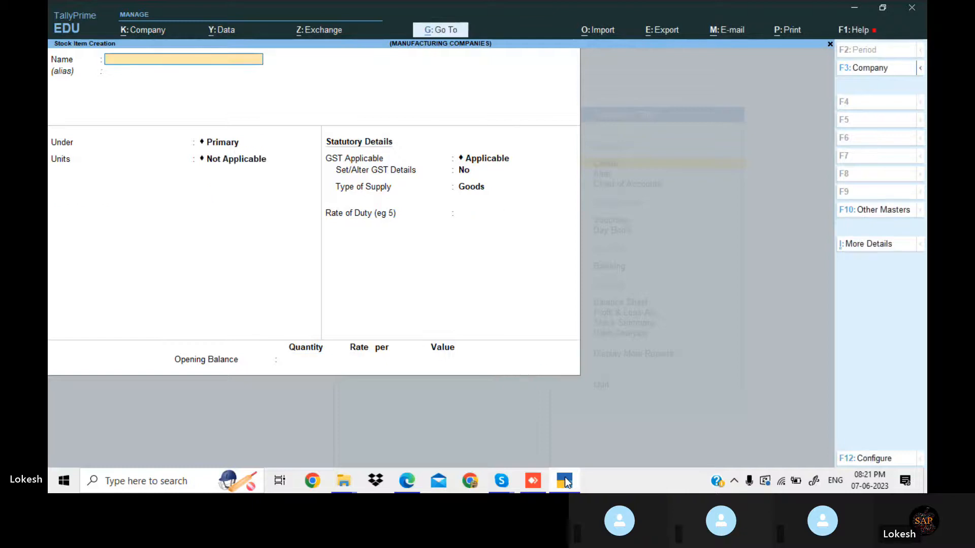
Name the next stock item Computer Athlon, copying the name from transaction 16 in the PDF exercise
left_click(564, 478)
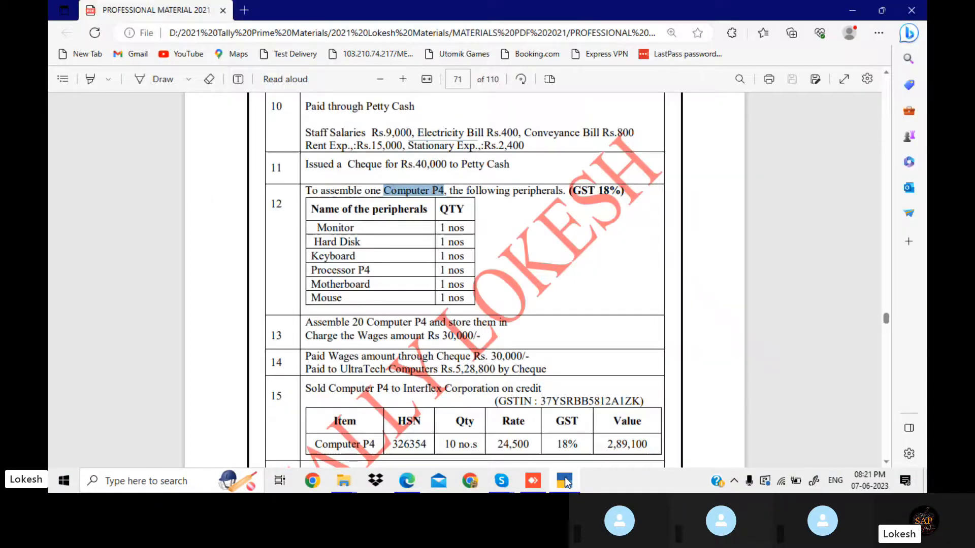
scroll(352, 323, "down", 5)
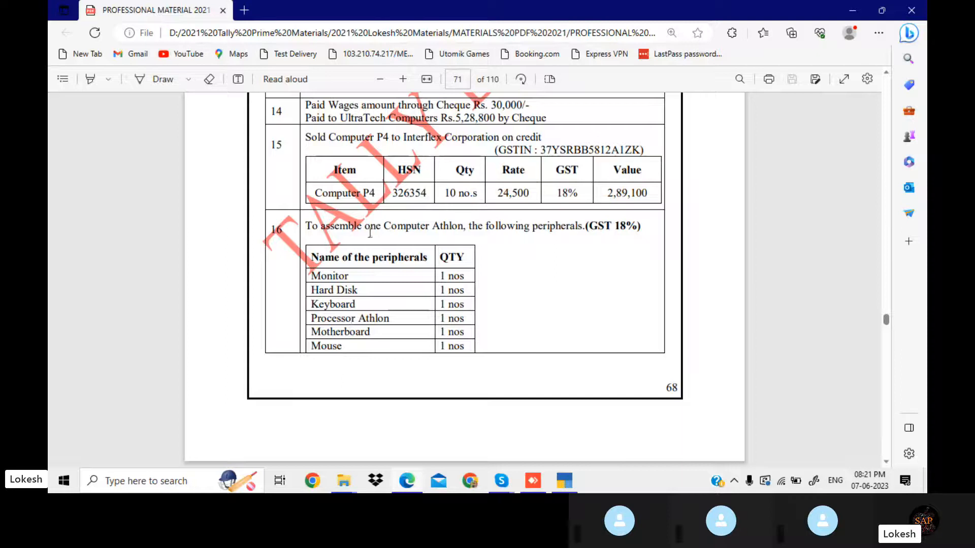
left_click_drag(384, 227, 463, 229)
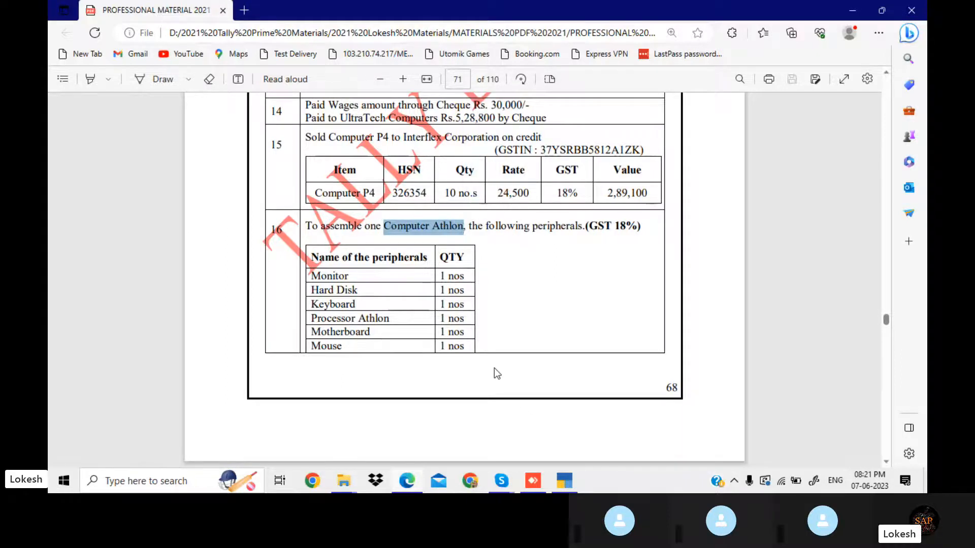
left_click(565, 477)
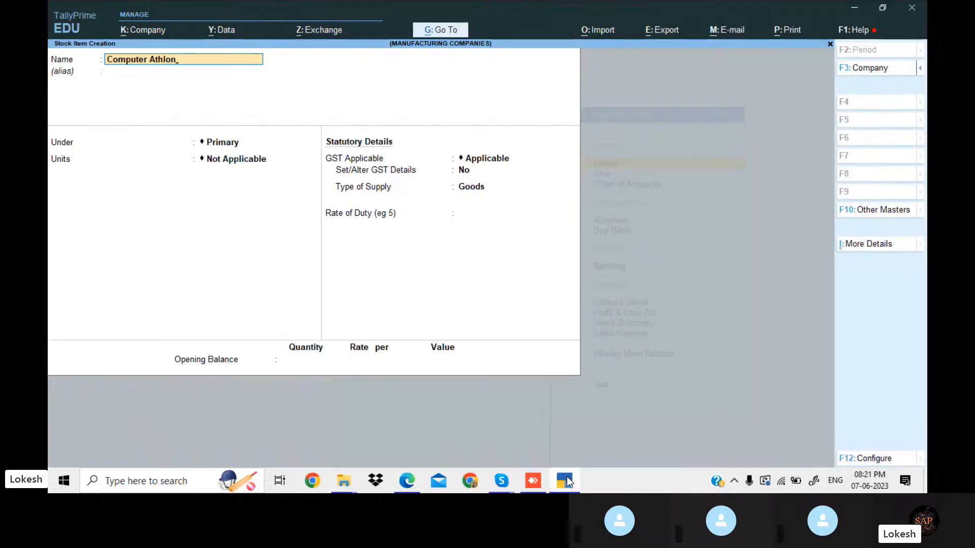
Place Computer Athlon under Finished Goods with nos as its unit, and enable setting components (BOM)
key("Return")
key("Return")
key("Down")
key("Return")
key("Return")
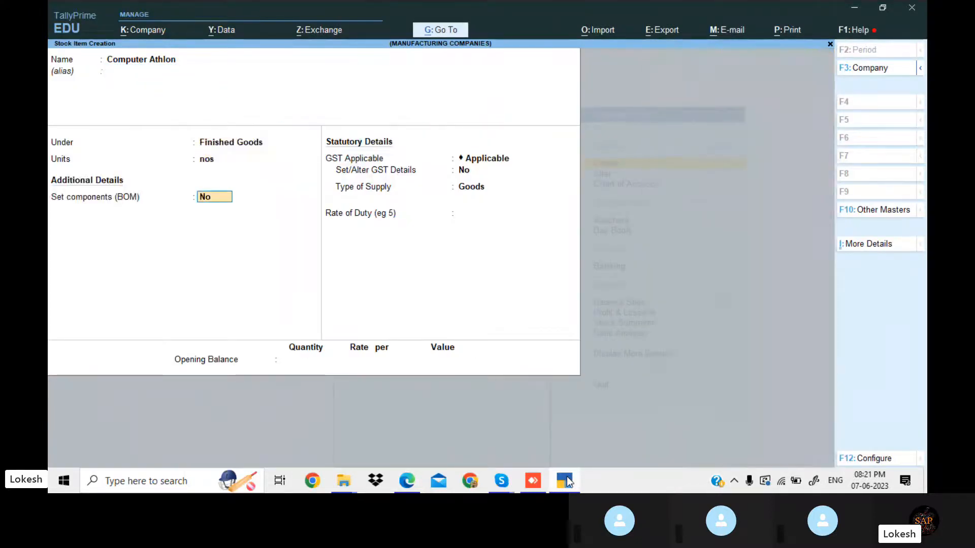
key("y")
key("Return")
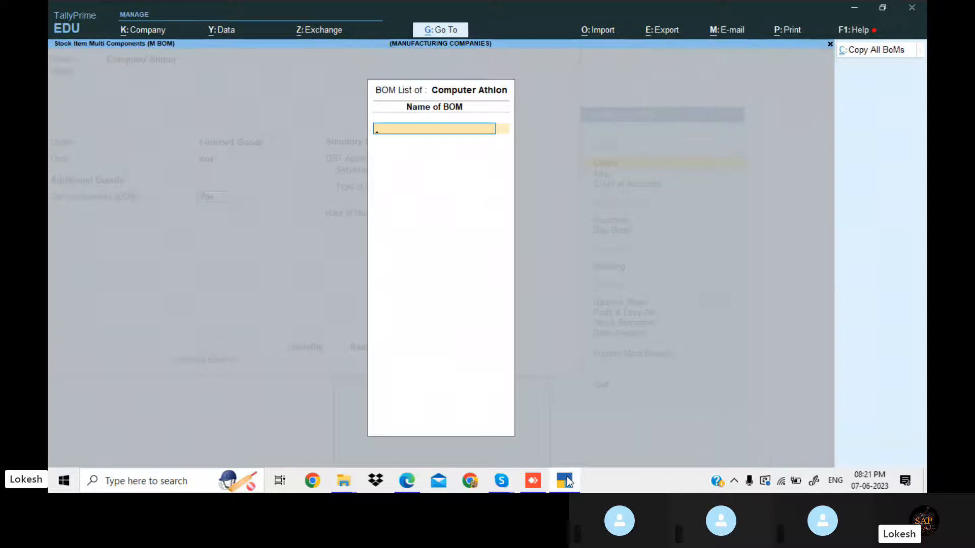
Name the bill of materials Computer Athlon and set its unit of manufacture to 1 nos
key("Return")
type("1")
key("Return")
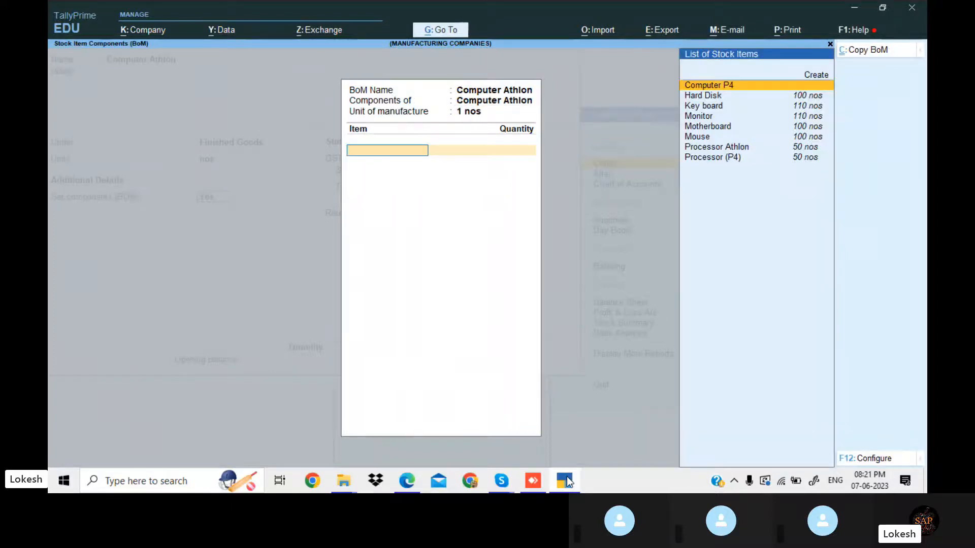
Check the peripherals of transaction 16 in the PDF exercise and add 1 nos of Monitor to the Computer Athlon components
left_click(567, 480)
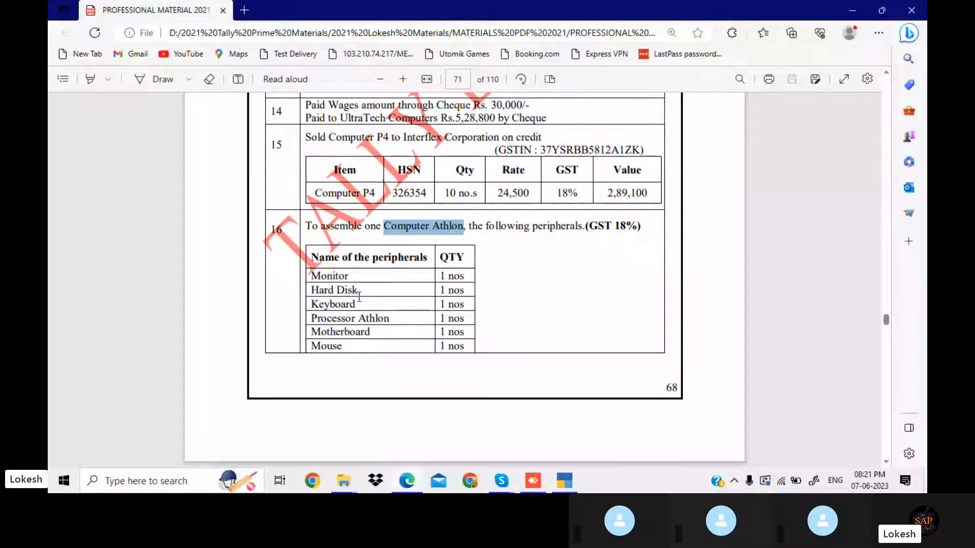
left_click_drag(310, 319, 392, 316)
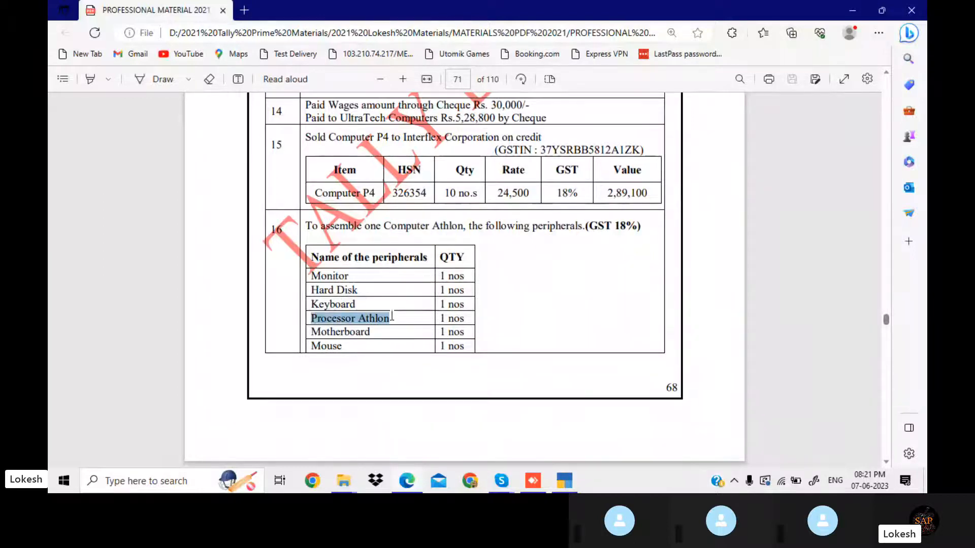
left_click(573, 481)
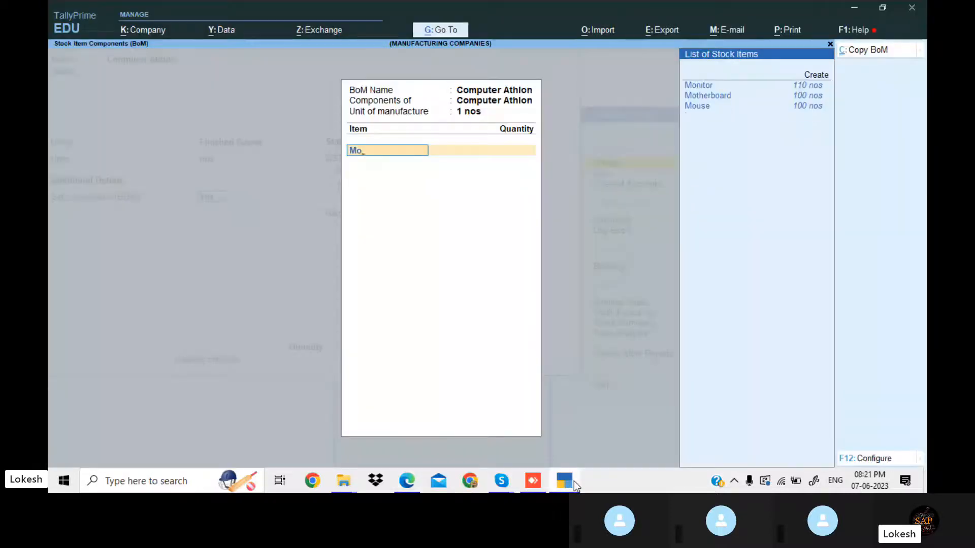
key("Return")
type("1")
key("Return")
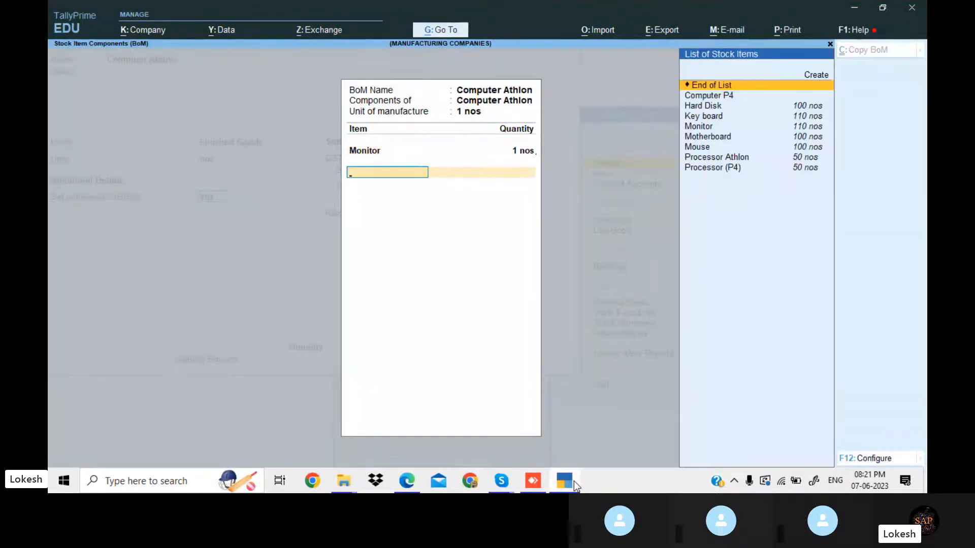
Add 1 nos of Hard Disk and 1 nos of Key board to the Computer Athlon bill of materials
left_click(574, 481)
left_click(574, 480)
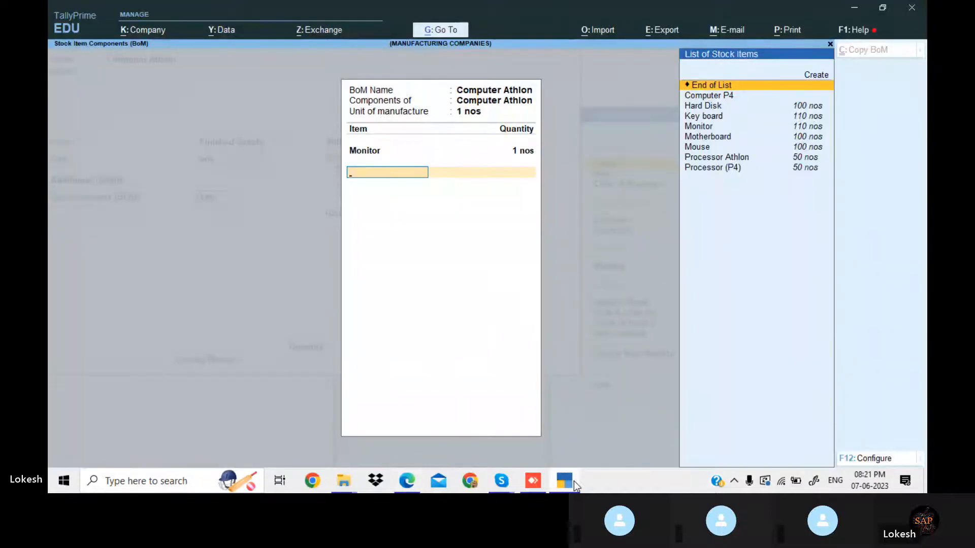
key("Down")
key("Down")
key("Return")
type("1")
key("Return")
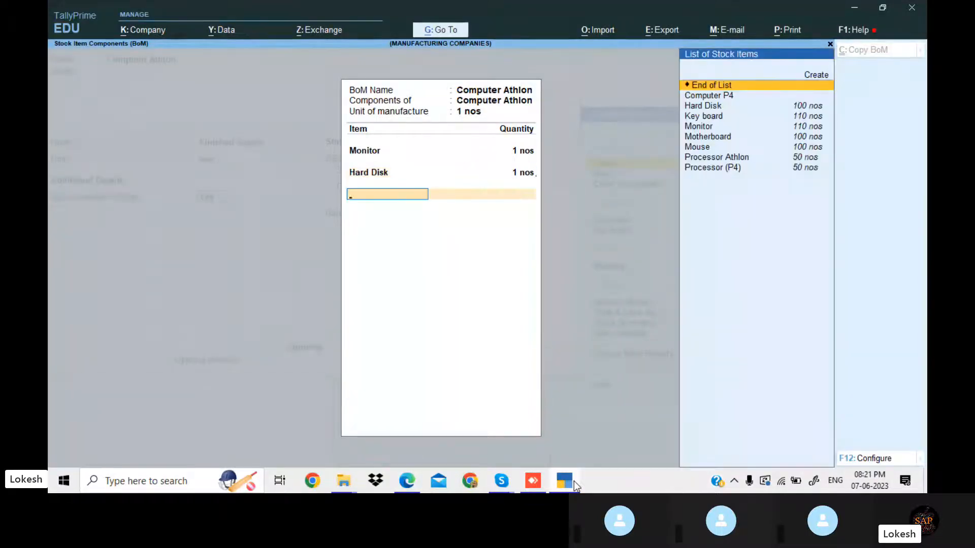
left_click(575, 482)
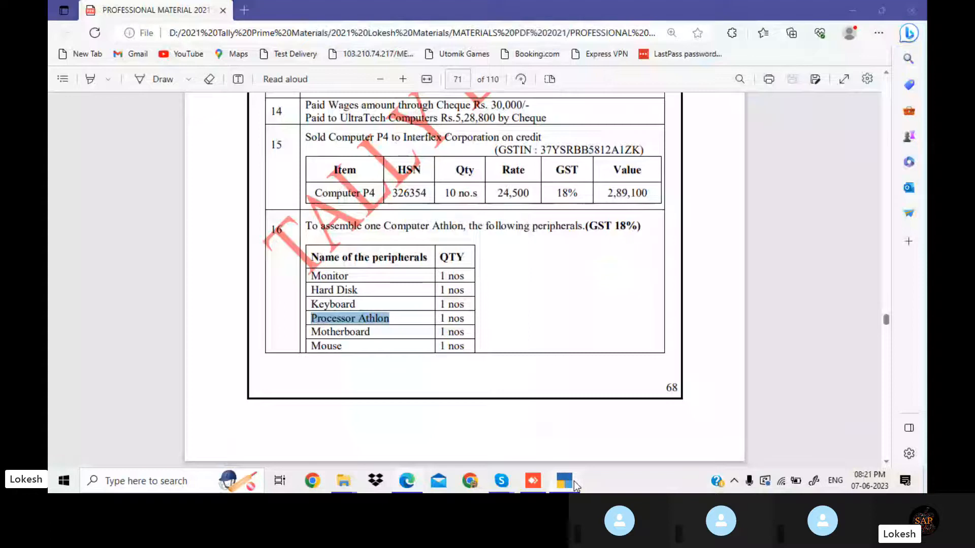
left_click(574, 481)
type("k")
key("Return")
type("1")
key("Return")
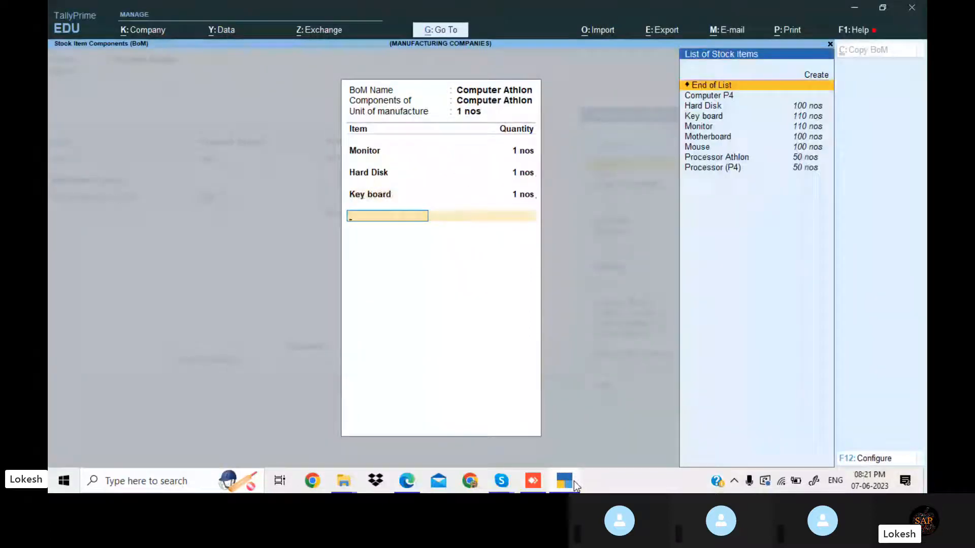
Add 1 nos of Processor Athlon and 1 nos of Motherboard to the component list, following the PDF exercise
left_click(574, 481)
left_click(574, 480)
type("p")
key("Down")
key("Return")
type("1")
key("Return")
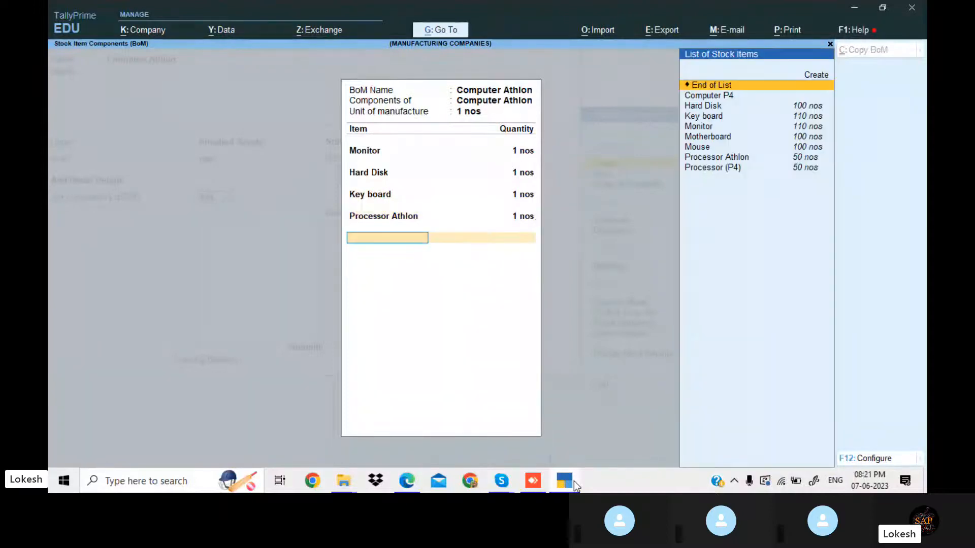
left_click(574, 481)
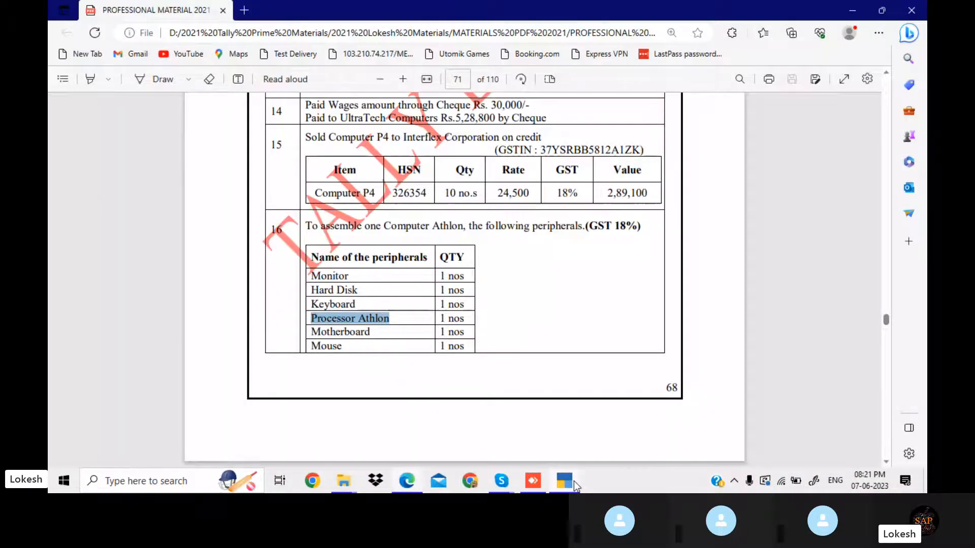
left_click(573, 480)
key("Down")
key("Return")
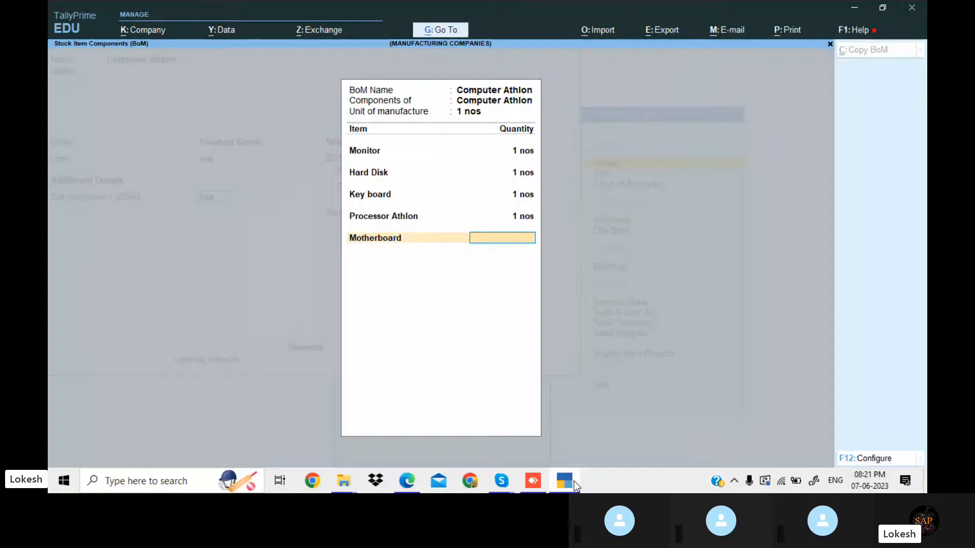
type("1")
key("Return")
Add 1 nos of Mouse as the last component and accept the Computer Athlon bill of materials
left_click(574, 481)
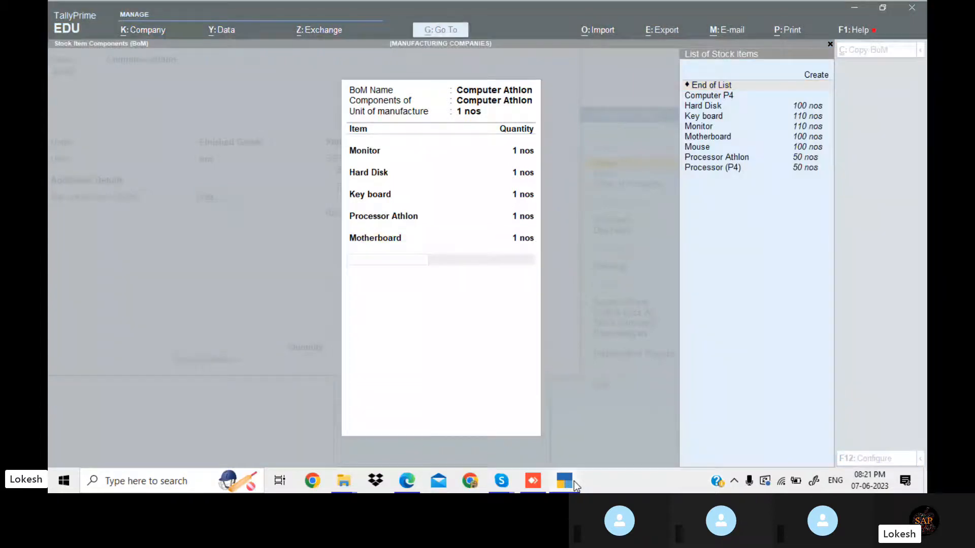
left_click(574, 481)
type("Mou")
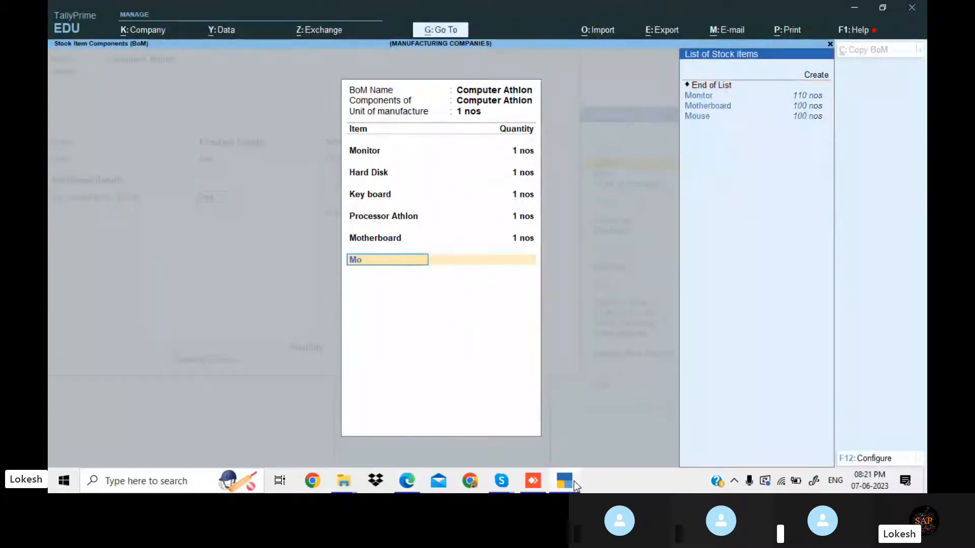
key("Return")
key("Return")
key("Return")
key("Return")
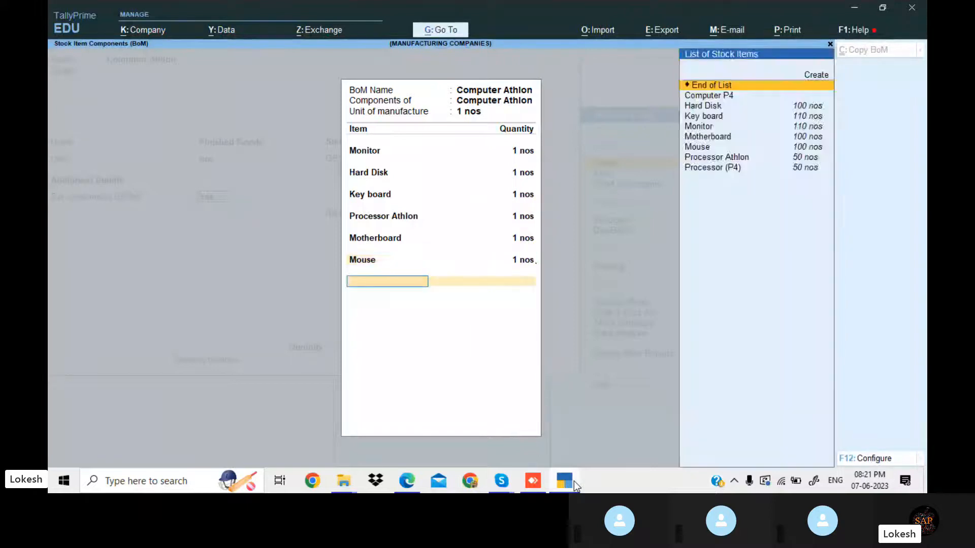
key("Return")
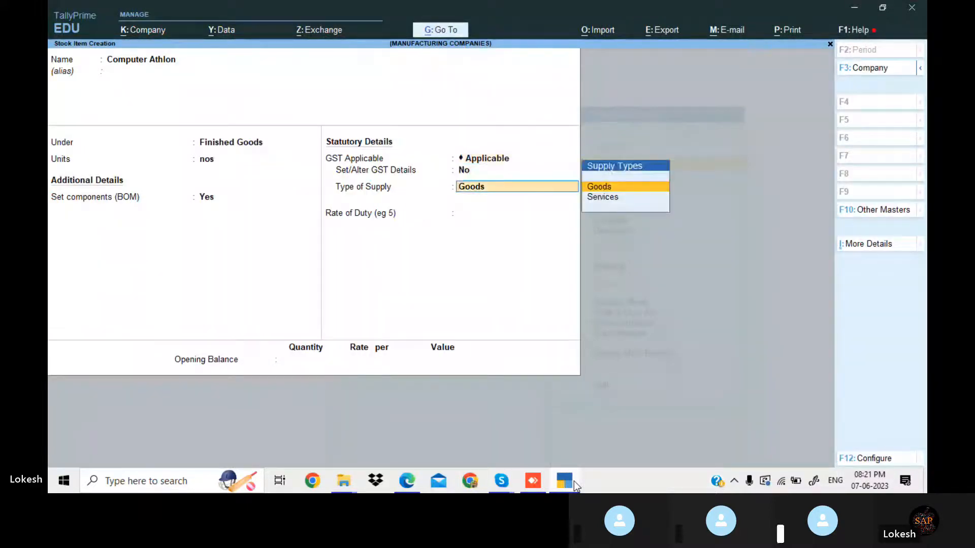
Enable GST details for Computer Athlon with a taxable, on-value tax entry applicable from 1-Apr-23 and an HSN/SAC code
key("BackSpace")
type("y")
key("Return")
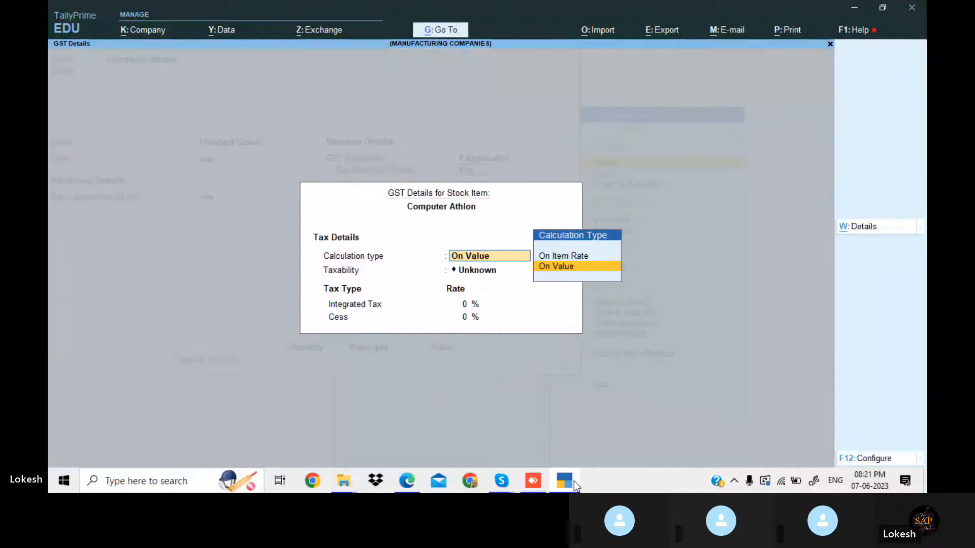
key("alt+l")
type("1-4")
key("Return")
key("Return")
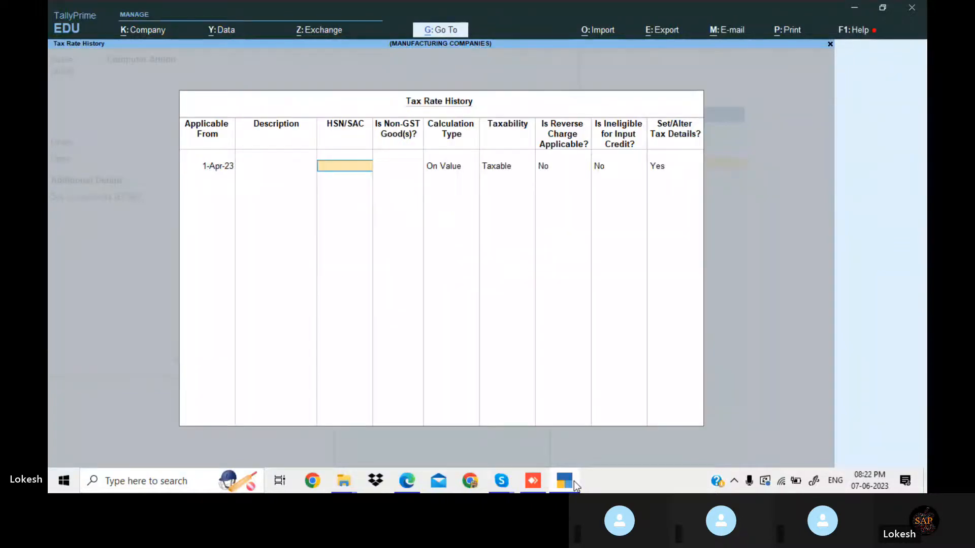
type("2")
key("Return")
key("Return")
key("Return")
key("Return")
key("Return")
key("Return")
key("Return")
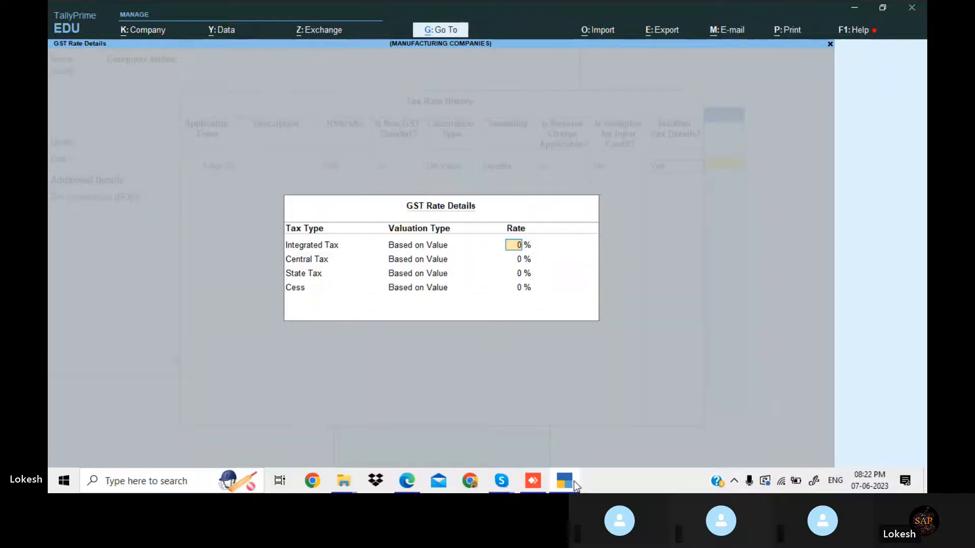
Set the Integrated Tax rate of Computer Athlon to 18% and save the stock item
type("18")
key("Return")
key("Return")
key("Return")
key("Return")
key("Return")
key("Return")
key("Return")
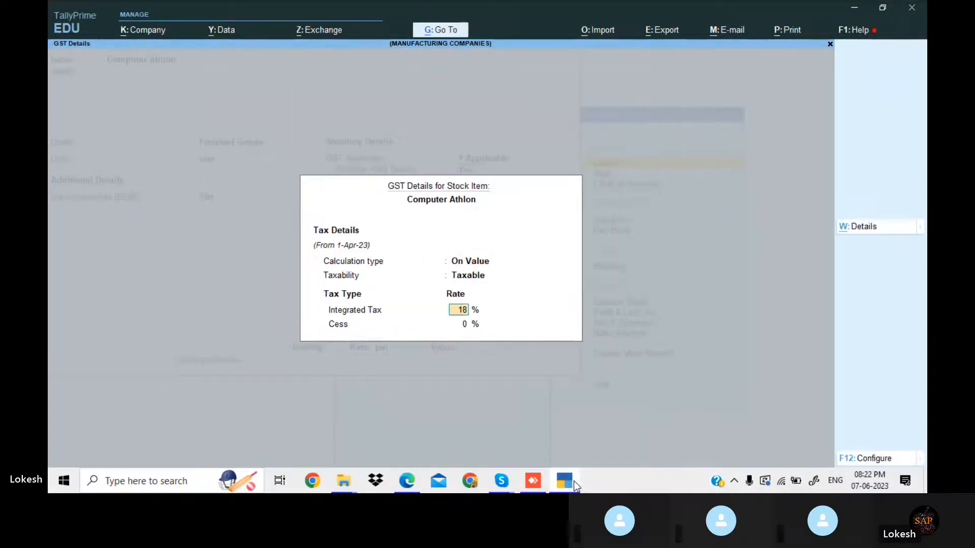
key("Return")
key("Return")
key("Return")
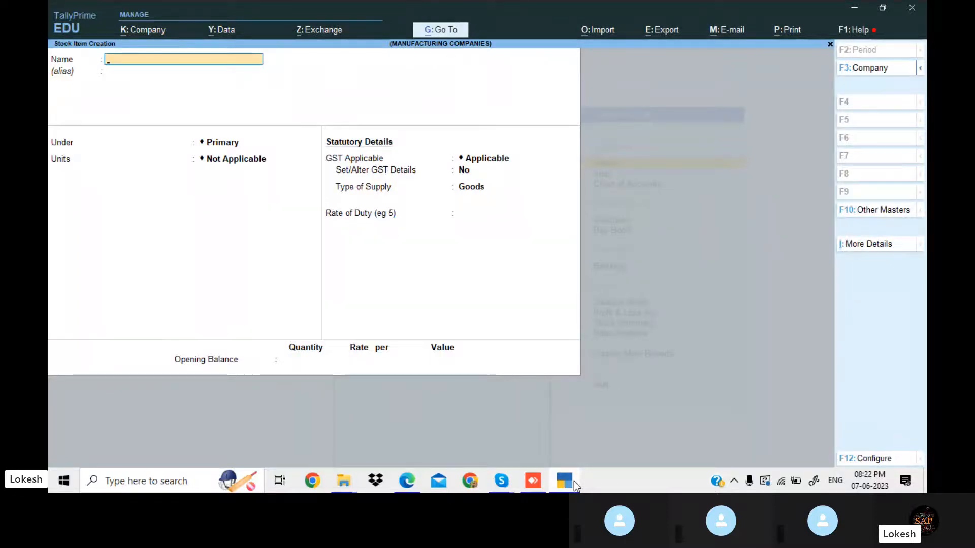
Leave stock item creation and start a new voucher type named Manufacturing, based on Stock Journal
key("Escape")
key("Up")
key("Up")
key("Up")
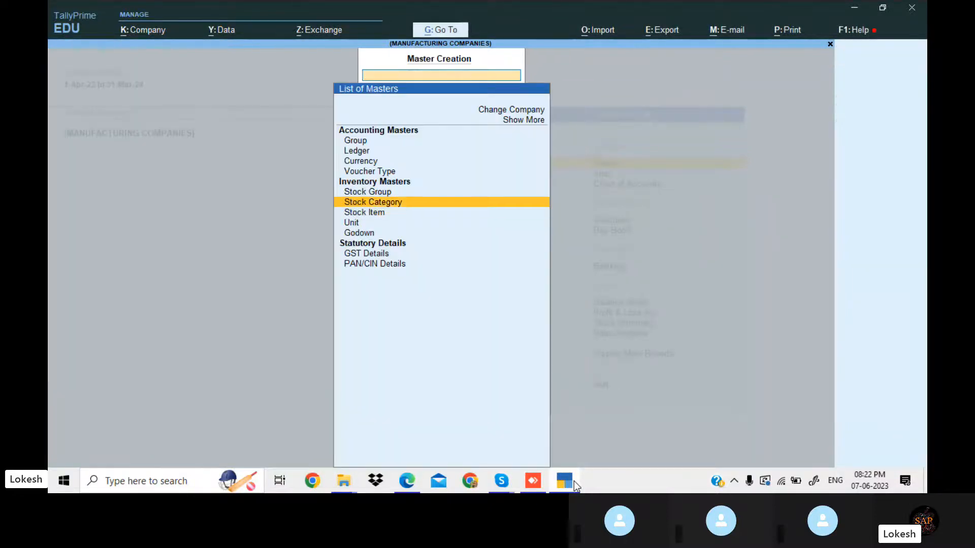
key("Return")
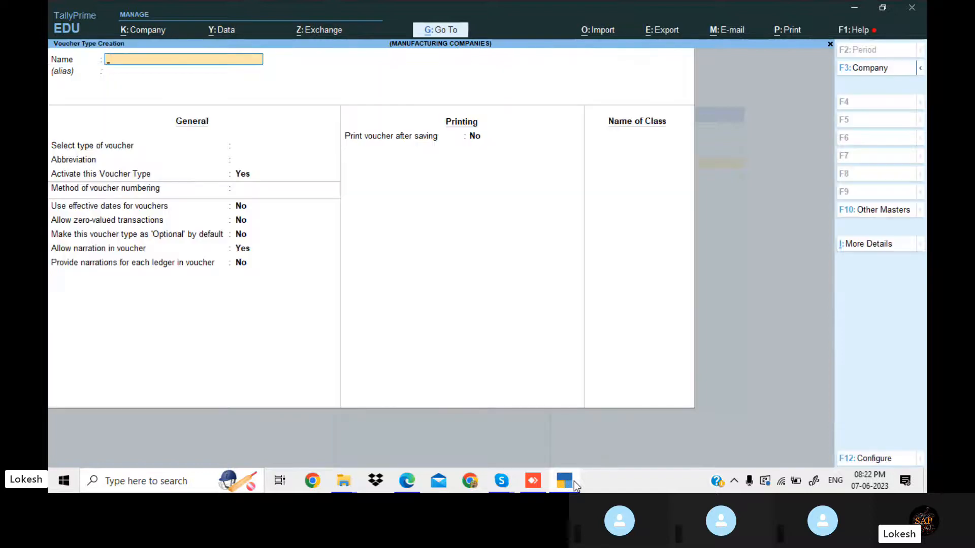
type("Manufacturing")
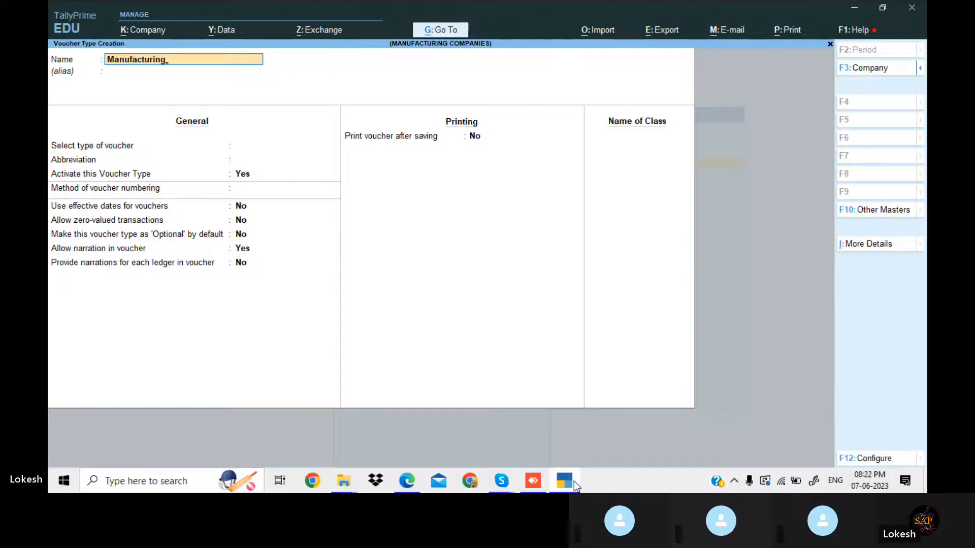
key("Return")
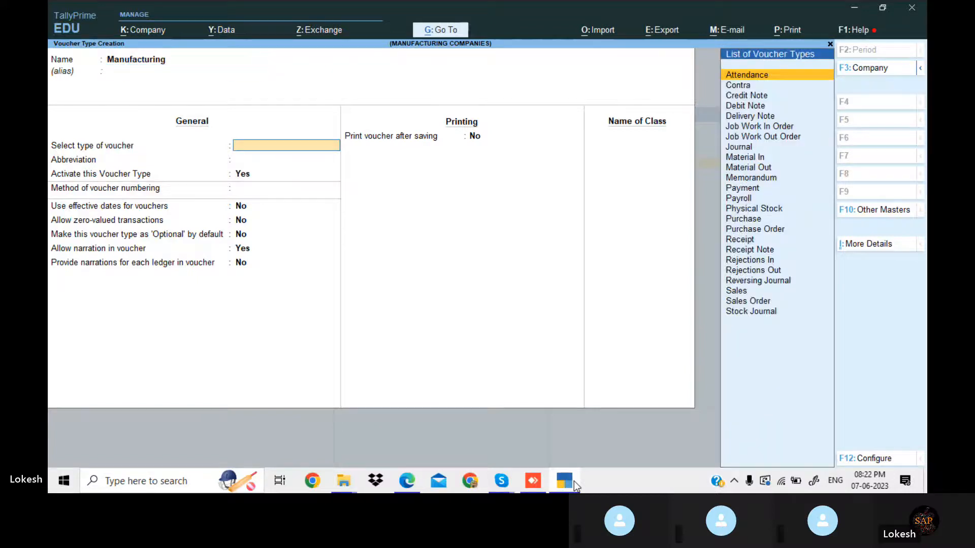
type("st")
key("Return")
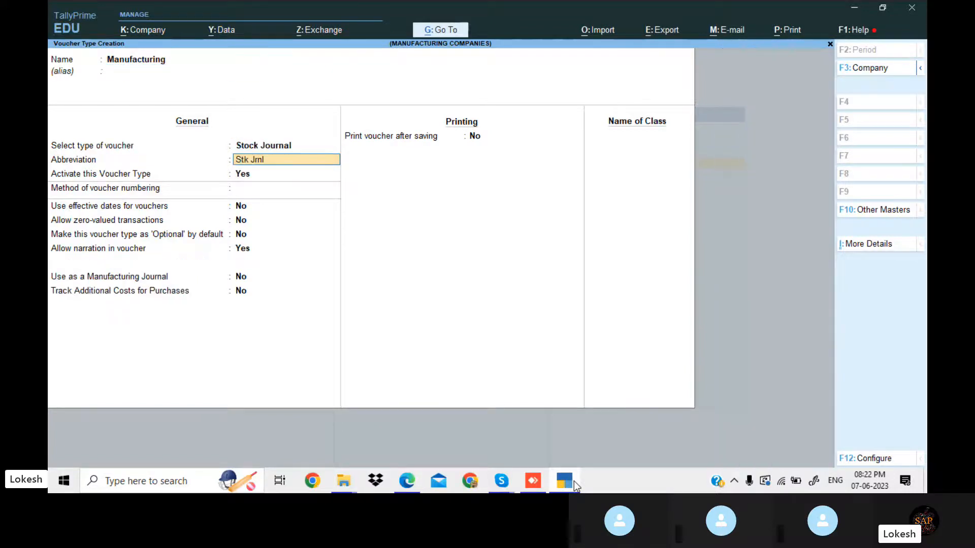
Keep automatic numbering for the Manufacturing voucher type, enable its use as a Manufacturing Journal, and save it
key("Return")
key("Return")
key("Return")
key("Return")
key("Return")
key("Return")
key("Return")
key("Return")
key("Return")
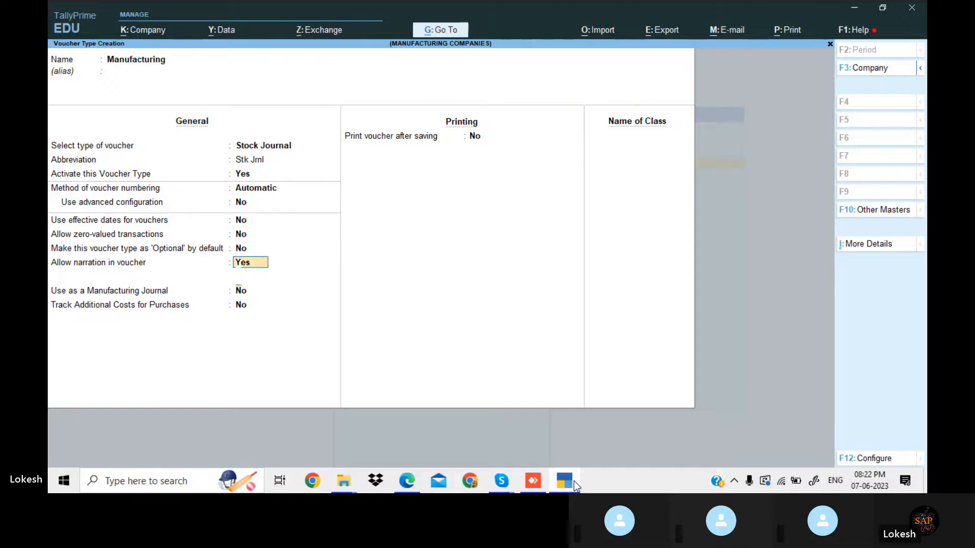
key("Up")
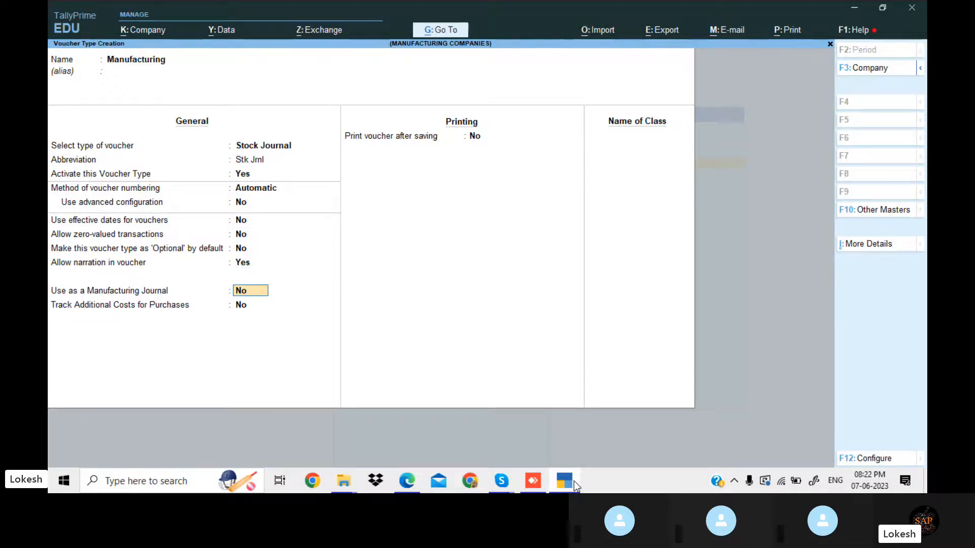
key("Return")
key("Return")
key("Return")
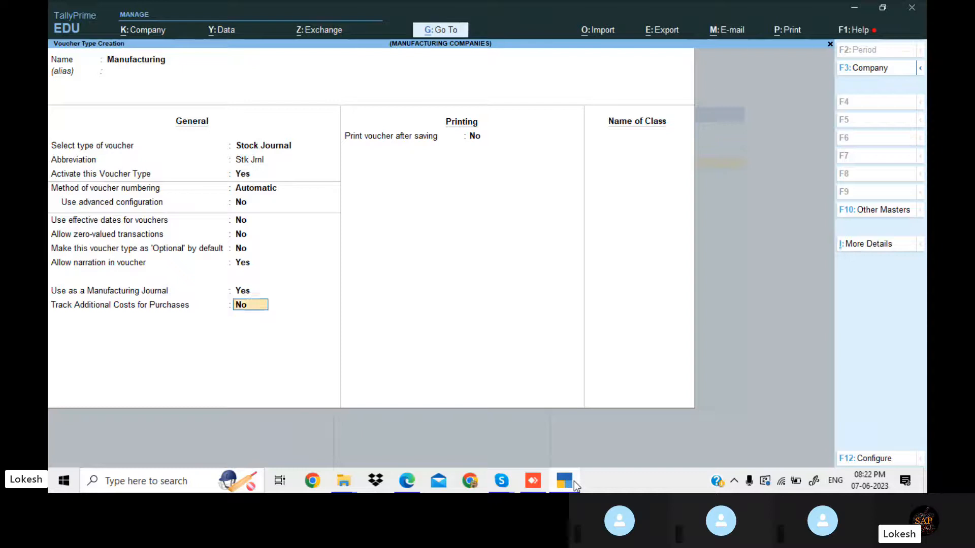
key("y")
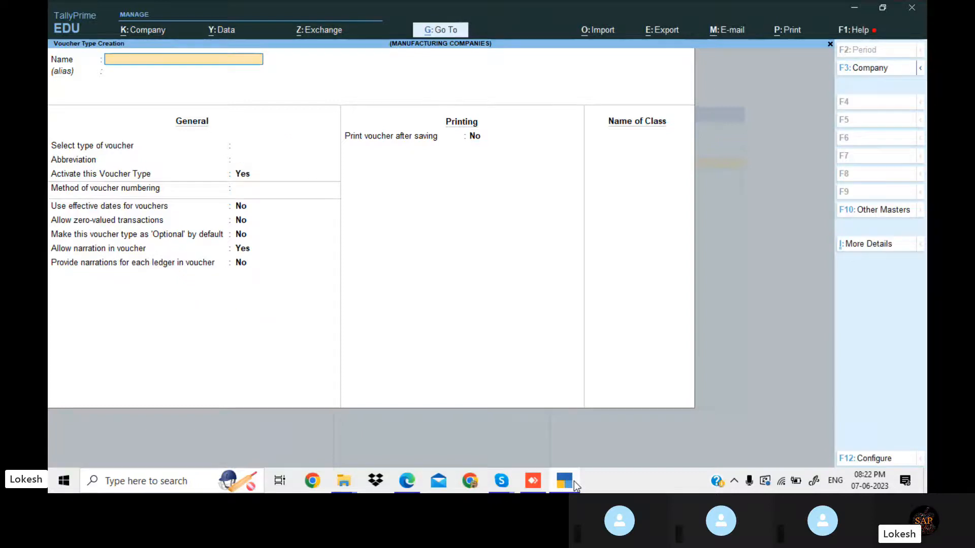
Leave master creation, return to the Gateway of Tally and open voucher entry
key("Escape")
key("y")
key("Escape")
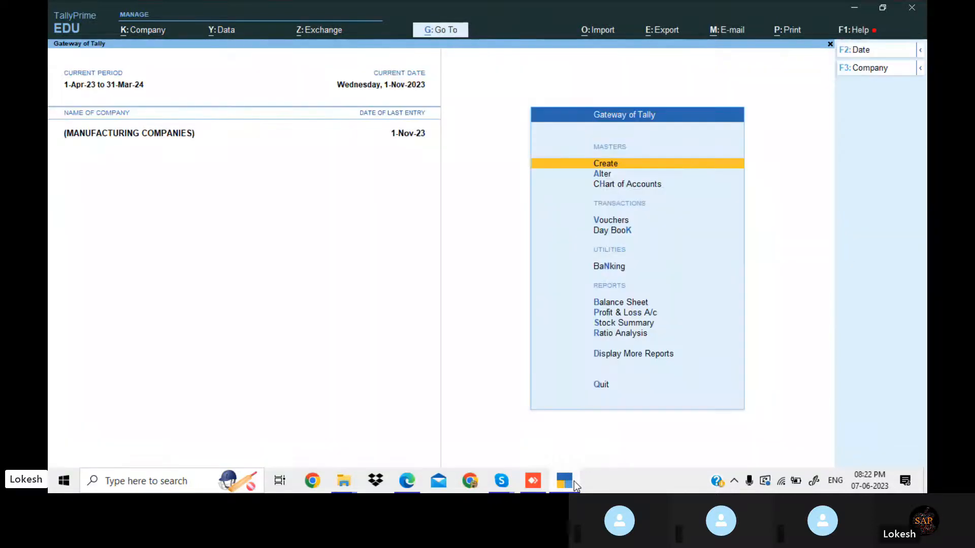
key("Down")
key("Down")
key("Down")
key("Return")
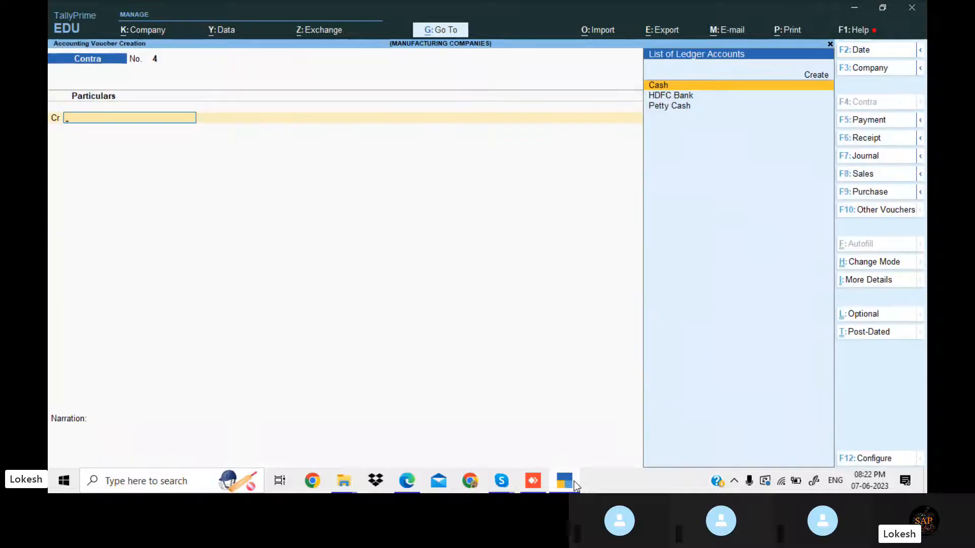
Switch to the PDF exercise and examine transactions 12 and 13 on the Computer P4 peripherals and assembly
key("alt+Tab")
key("Up")
key("Up")
key("Up")
key("Up")
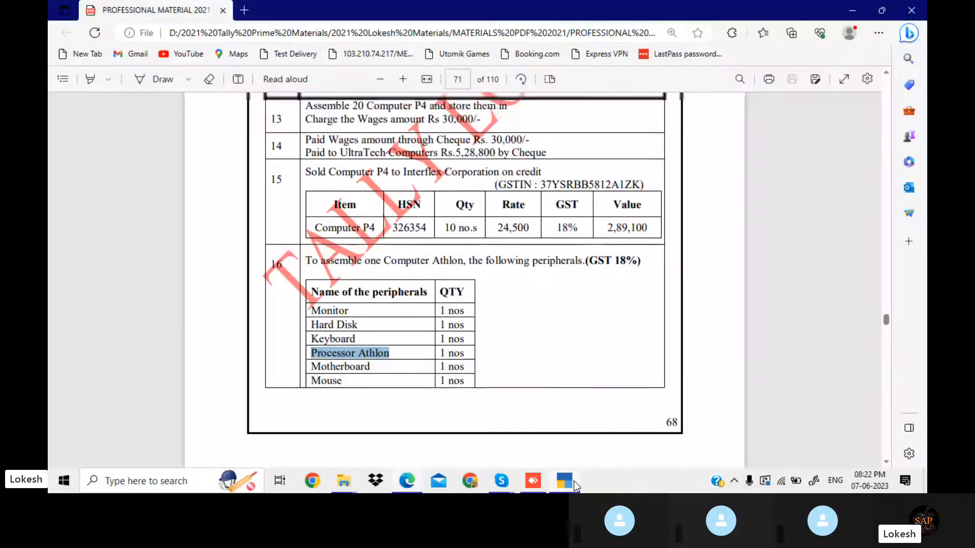
key("Up")
key("Up")
key("Up")
key("Up")
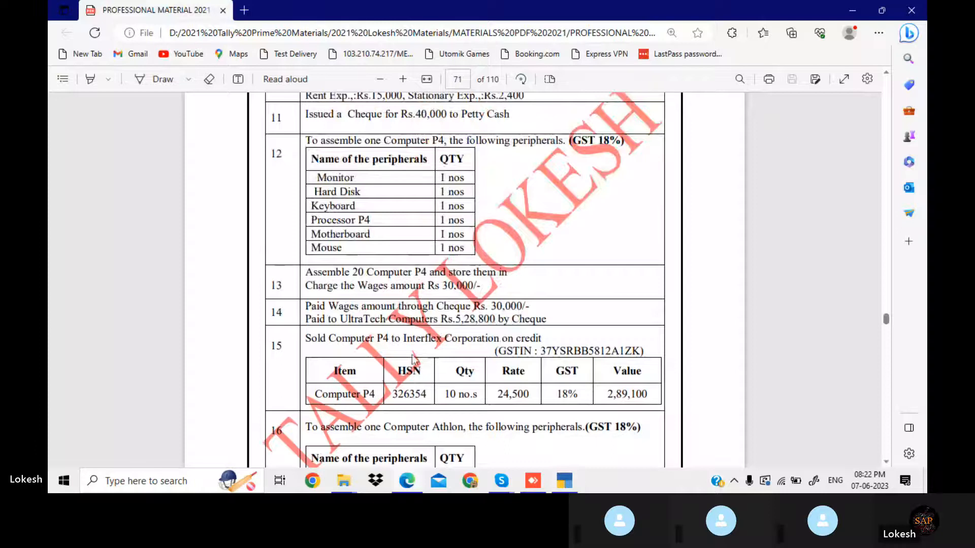
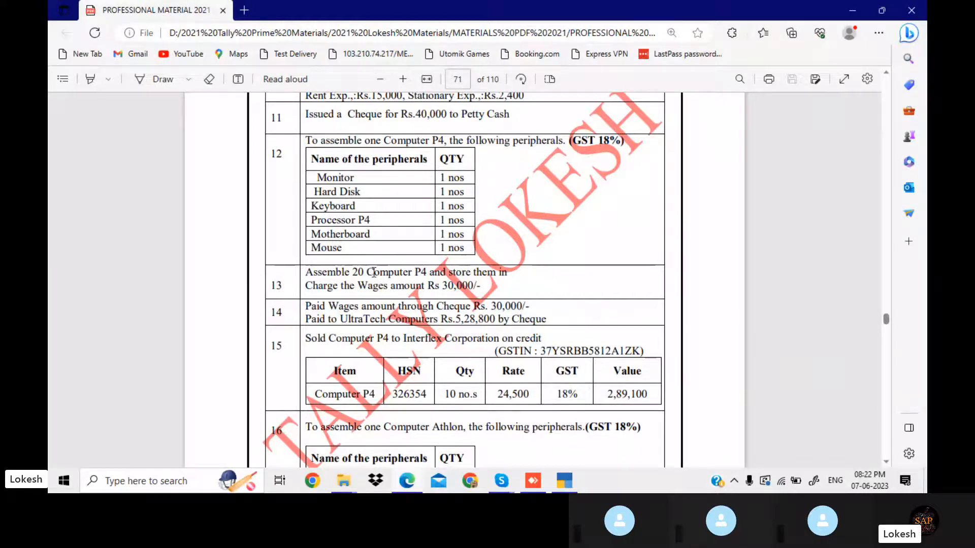
left_click_drag(316, 177, 391, 249)
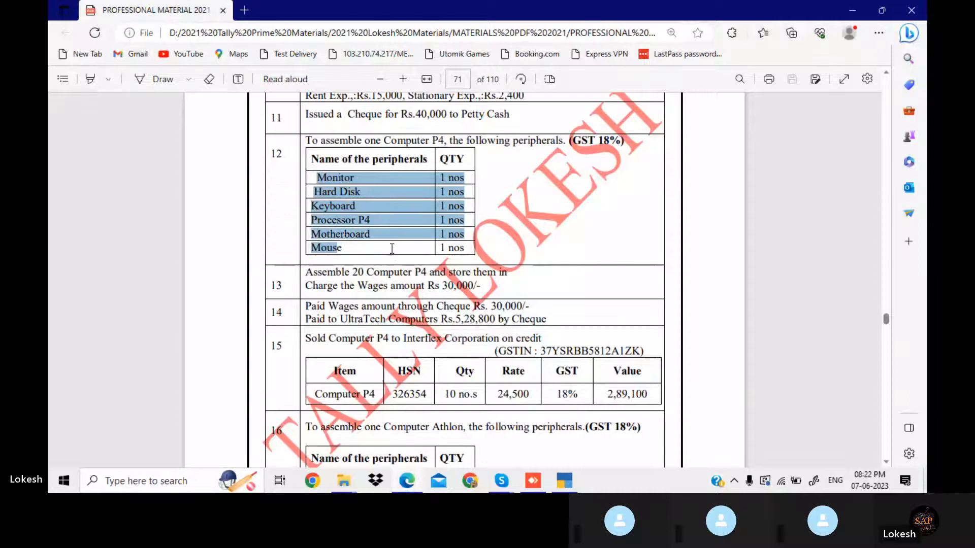
Return to TallyPrime and change the voucher type to the Manufacturing inventory voucher
left_click(565, 481)
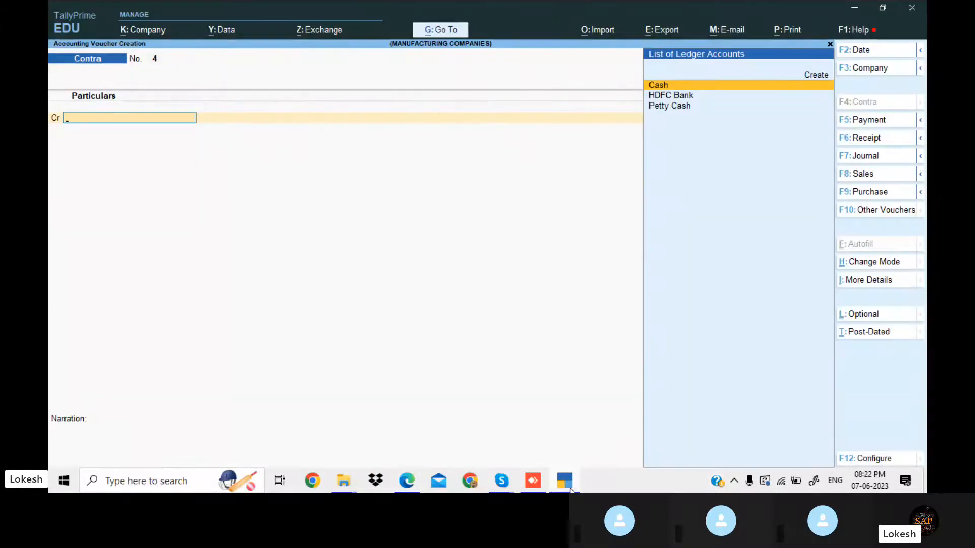
left_click(887, 209)
key("Down")
key("Down")
key("Down")
key("Down")
key("Down")
key("Down")
key("Down")
key("Down")
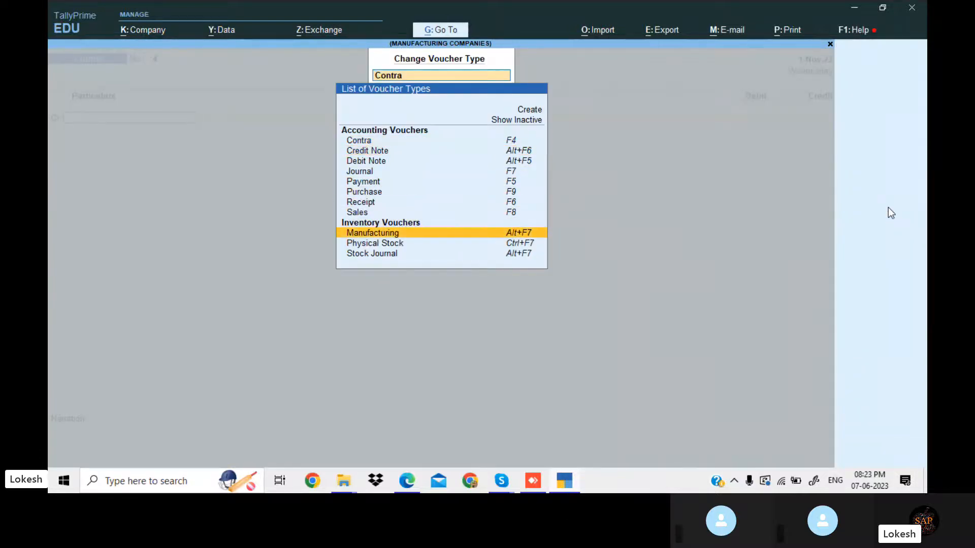
key("Return")
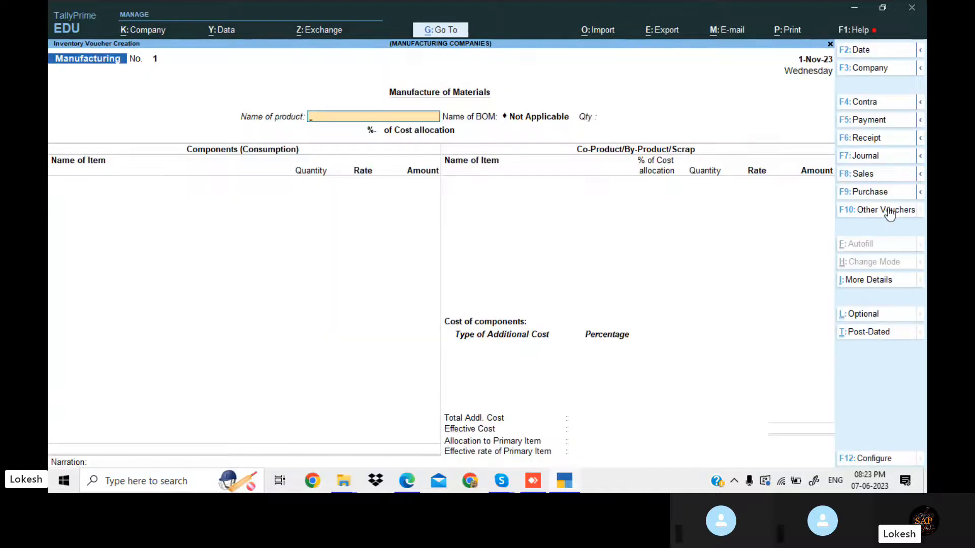
Set the product to Computer P4 with the Computer P4 bill of materials and a quantity of 20 nos
type("Co")
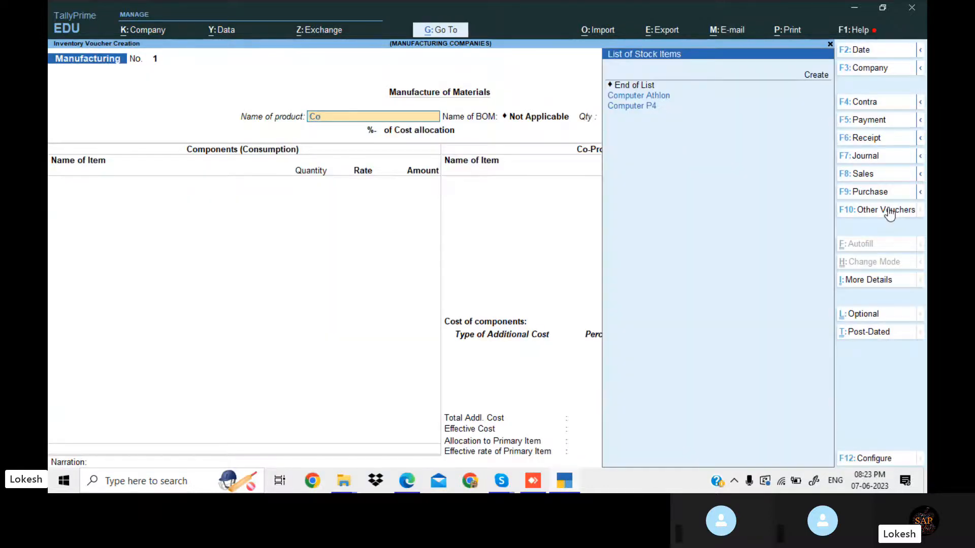
type("m")
key("Down")
key("Return")
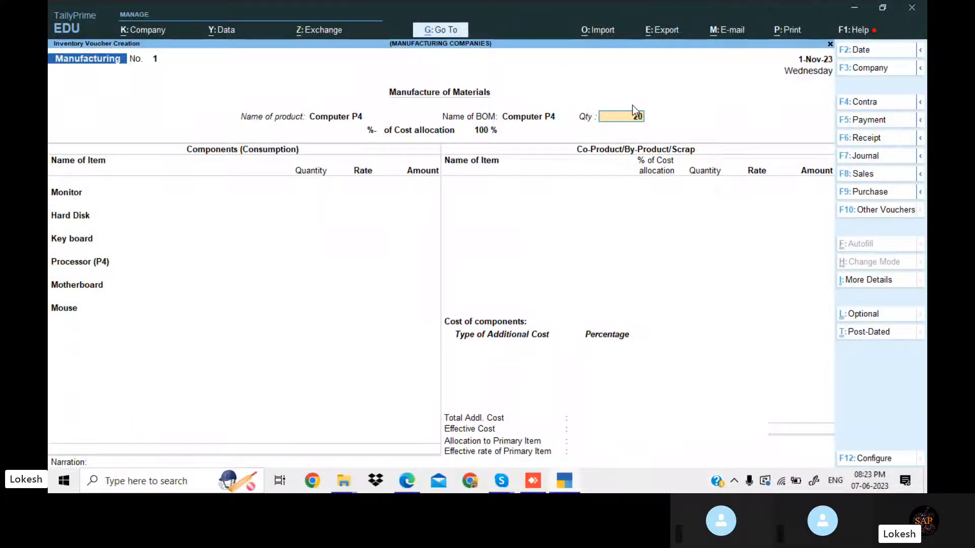
type("0")
key("Return")
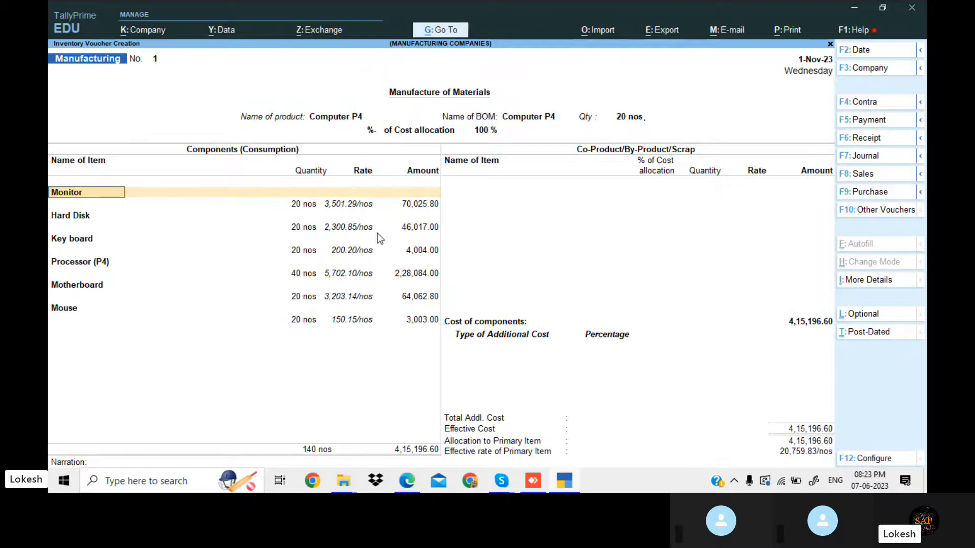
Accept the listed components through Mouse and end the co-product list without adding any item
left_click(431, 320)
key("Return")
key("Return")
key("Return")
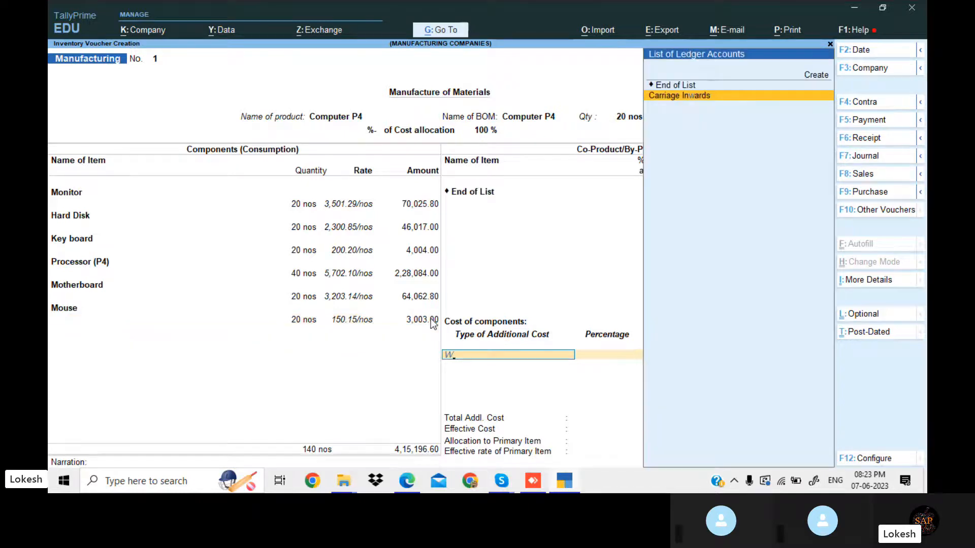
Create a new ledger named Wages from the additional cost entry, without an alias
type("W")
key("alt+c")
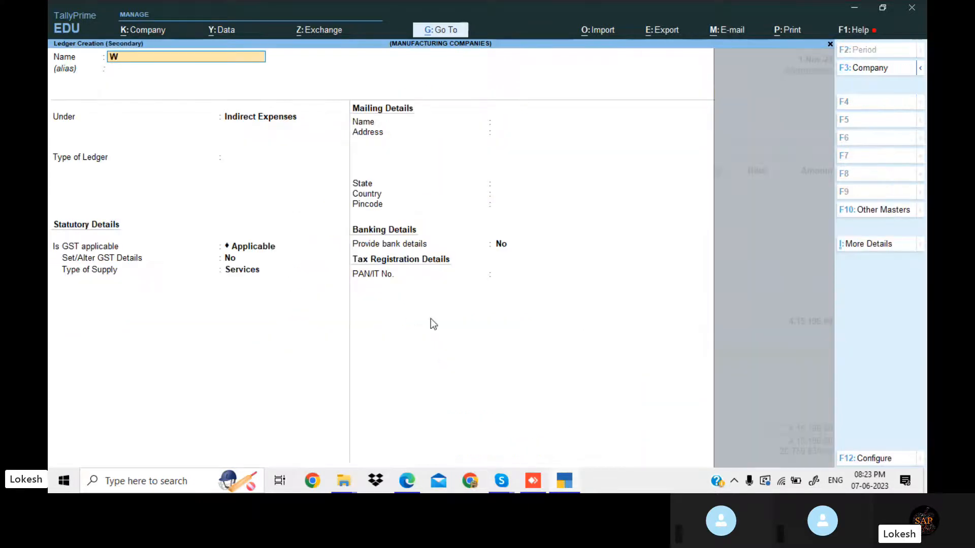
key("Return")
key("Return")
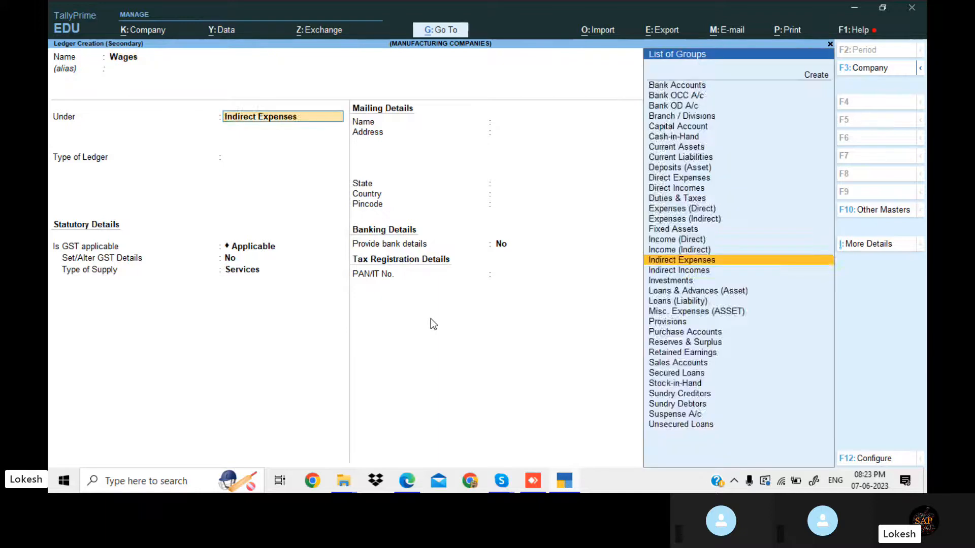
Place the Wages ledger under Direct Expenses, keep its remaining default settings, and save it as the additional cost
type("dr")
key("BackSpace")
key("BackSpace")
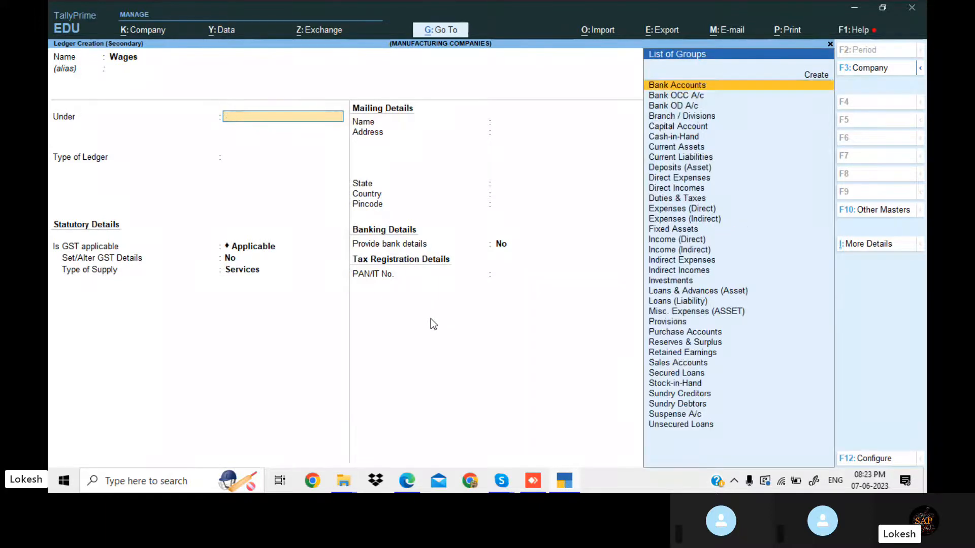
type("di")
key("Return")
key("Return")
key("Return")
key("Return")
key("Return")
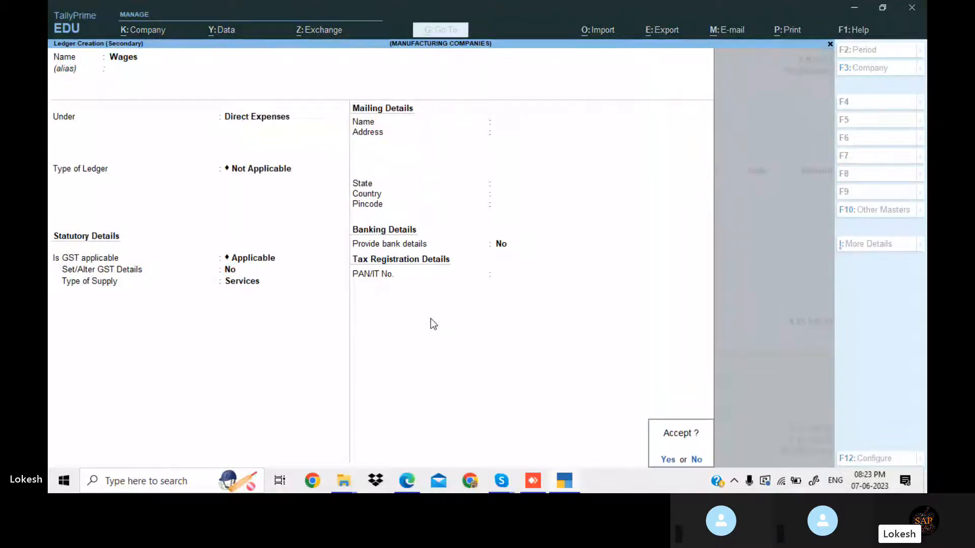
key("Return")
key("Return")
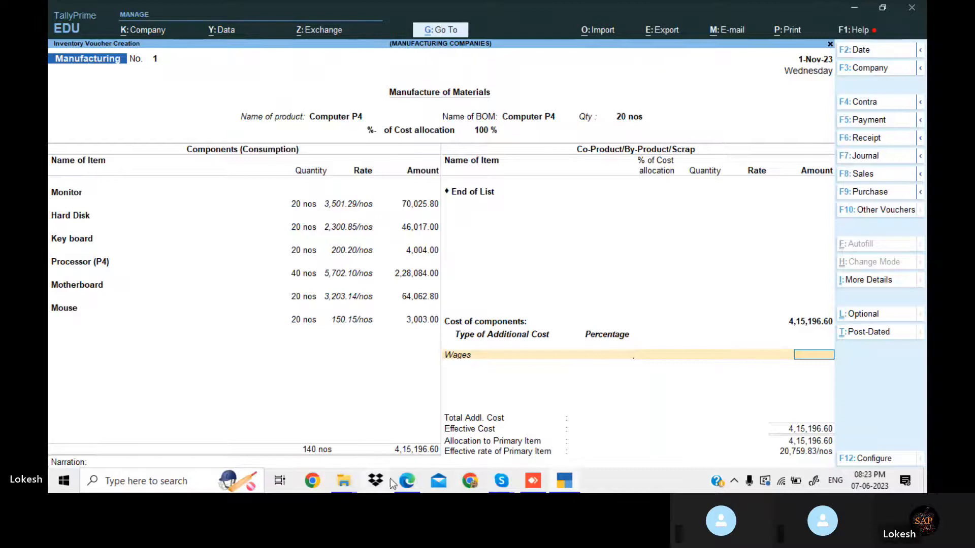
Check the wages charge in the PDF, enter 30,000 as the Wages cost, and save the manufacturing voucher
left_click(410, 482)
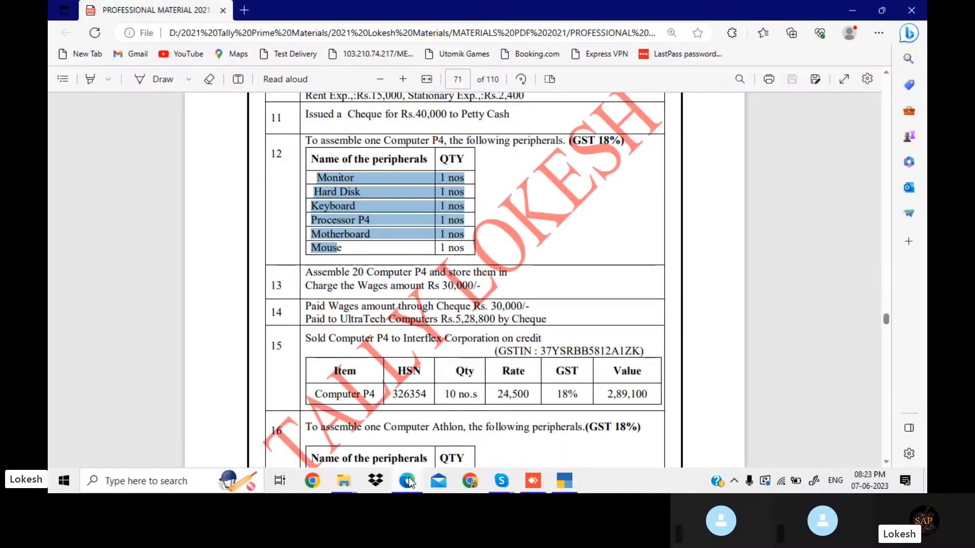
left_click(410, 482)
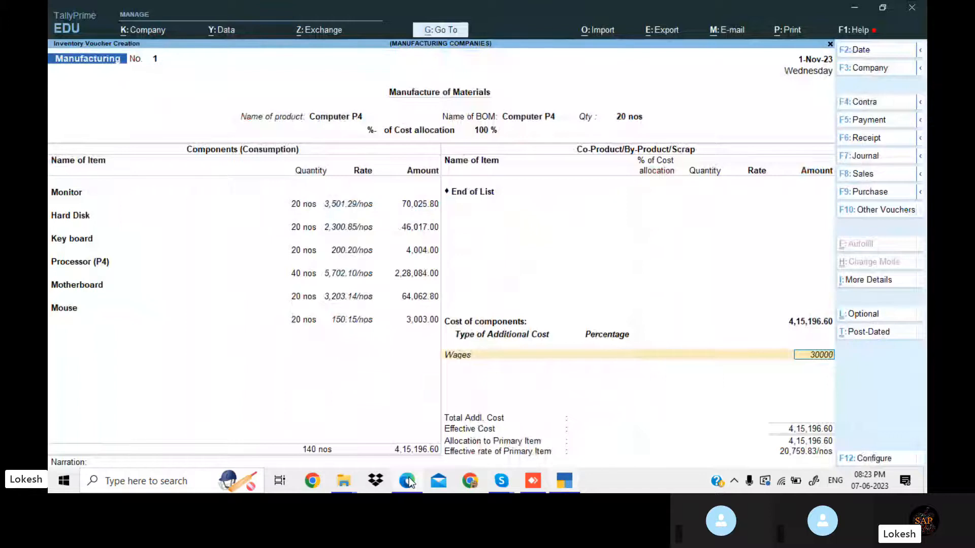
key("Return")
key("Return")
key("Return")
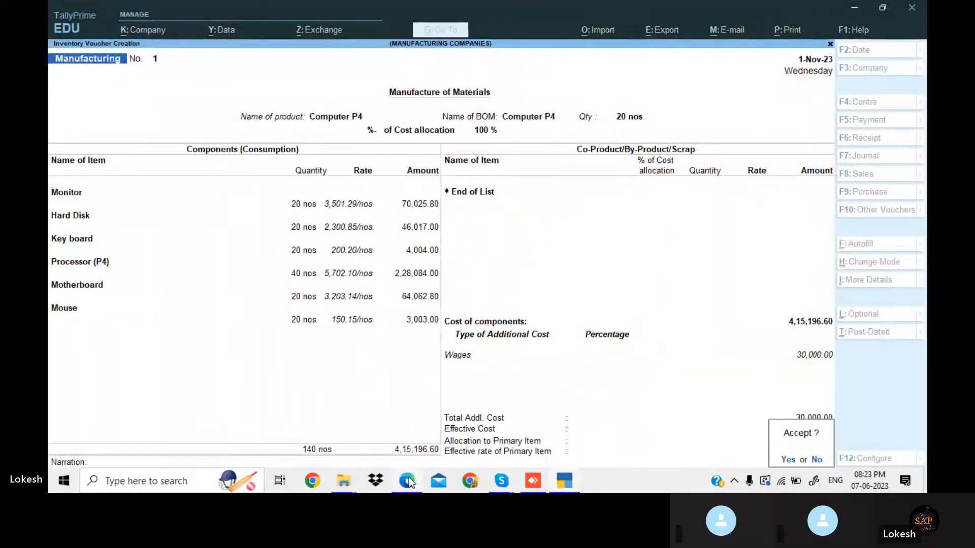
key("Return")
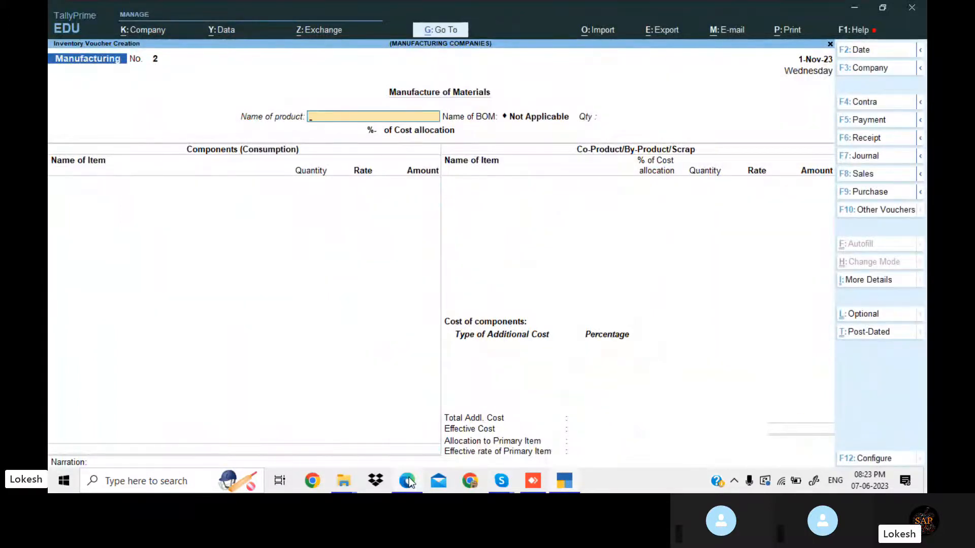
Consult transaction 14 in the PDF, start a payment voucher in TallyPrime, and debit Wages with 30,000
left_click(568, 480)
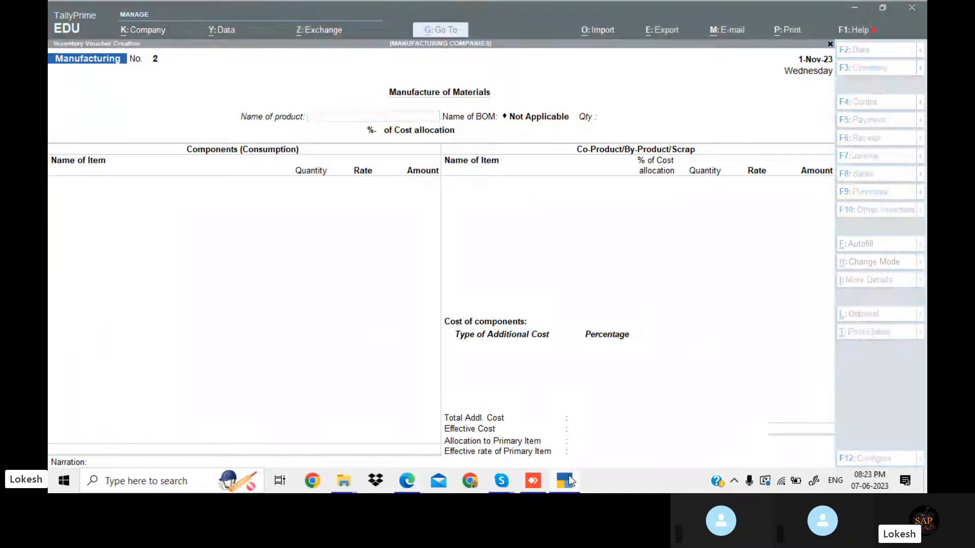
left_click(568, 480)
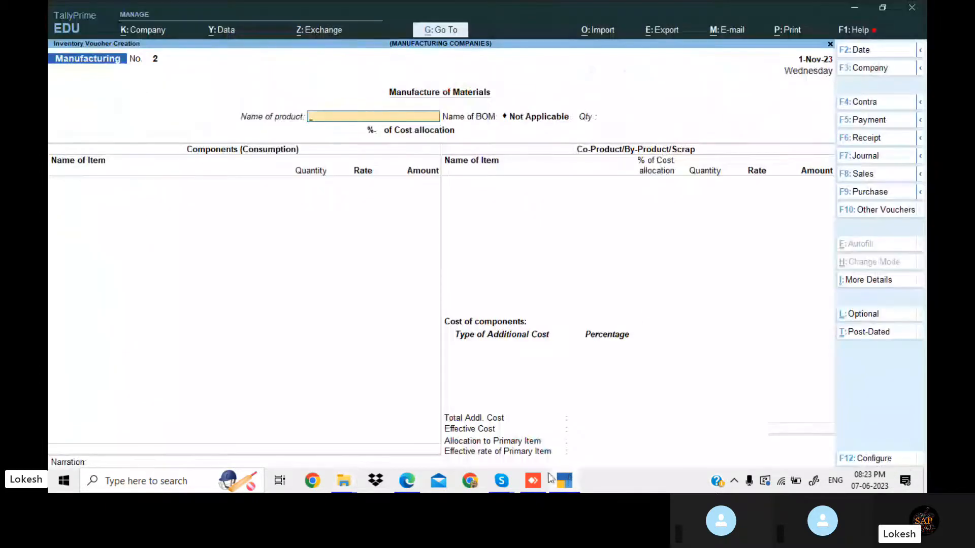
left_click(407, 481)
scroll(411, 487, "down", 5)
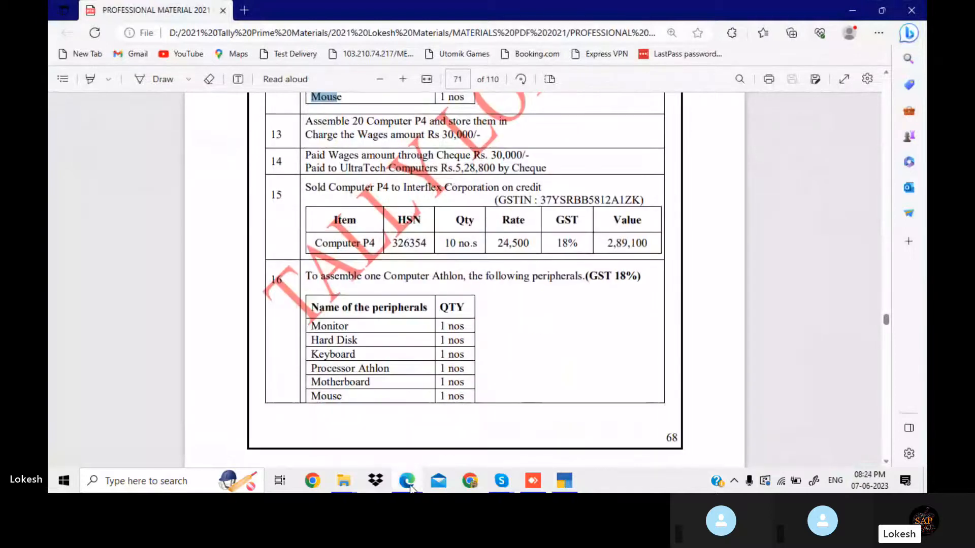
left_click(570, 480)
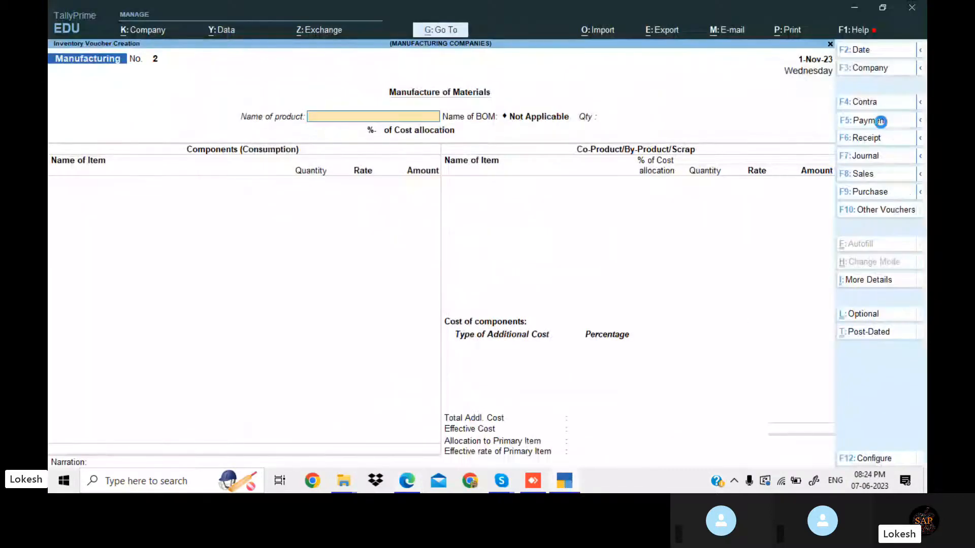
left_click(882, 121)
type("Wa")
key("Return")
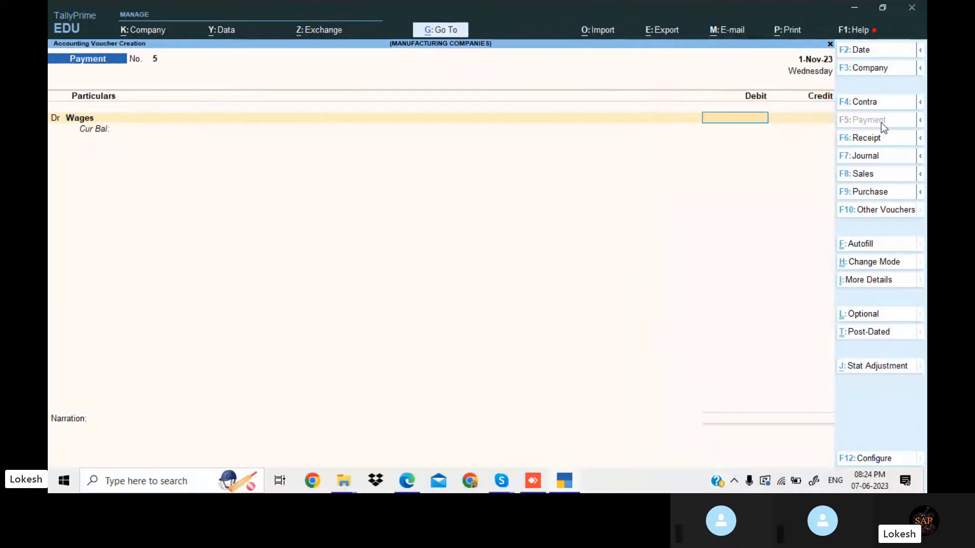
left_click(570, 480)
left_click(570, 479)
key("Return")
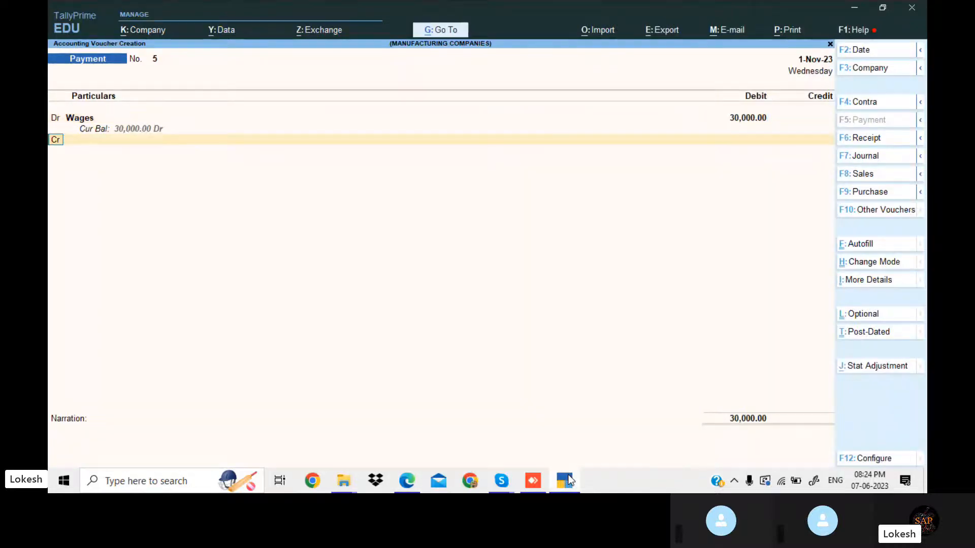
Add a second debit line for Ultra Tech Computers with 5,28,800, checking the amount in the PDF
key("Return")
type("u")
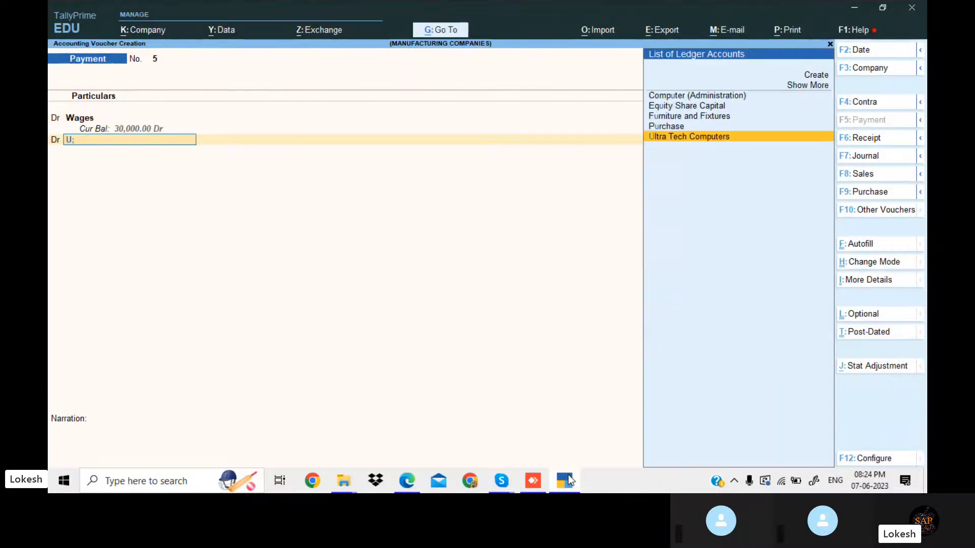
key("Return")
left_click(568, 474)
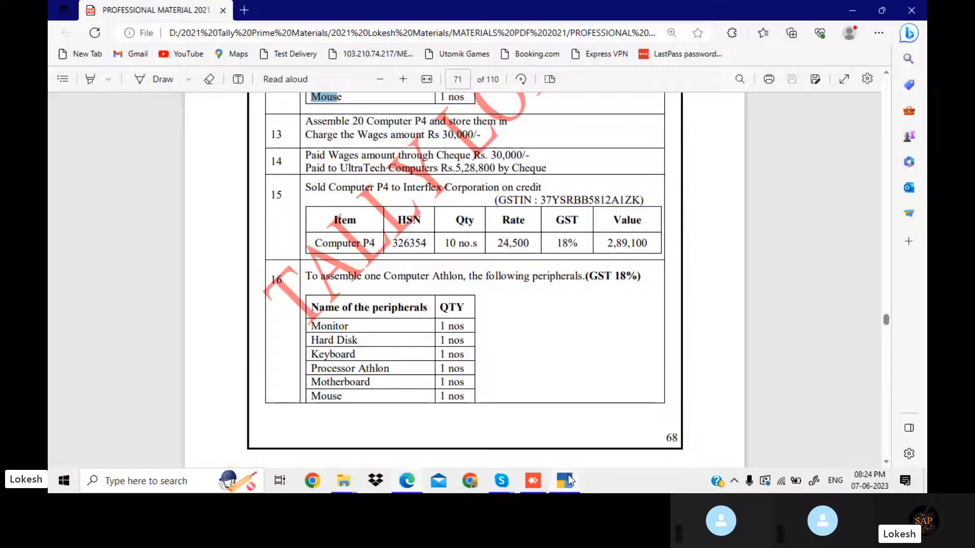
left_click(569, 474)
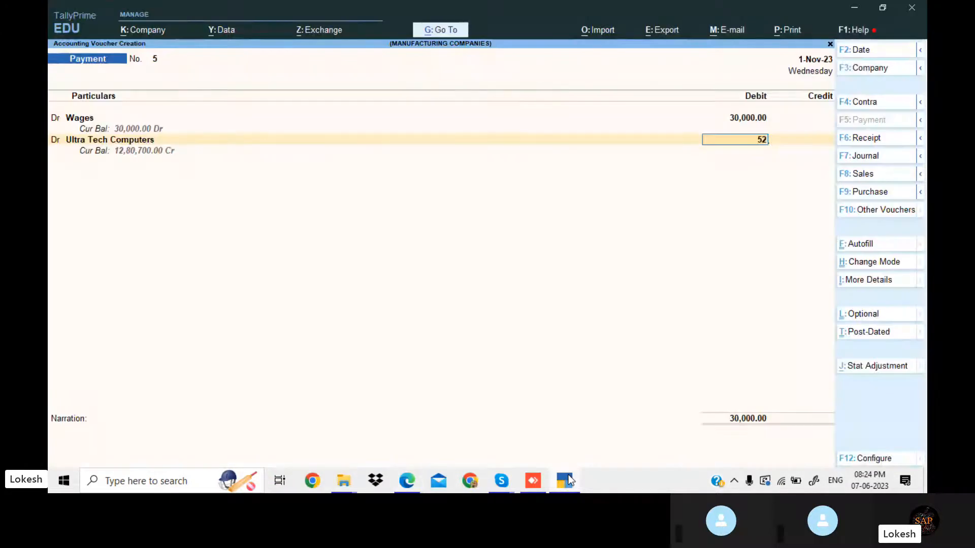
type("528000")
key("Return")
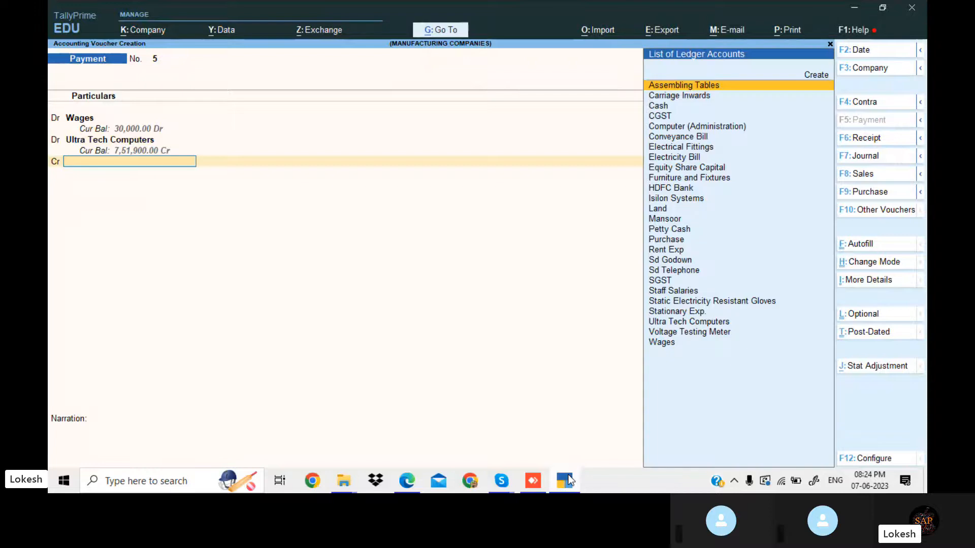
Credit HDFC Bank with 5,58,800, keep the default payment details, and save the payment voucher
type("h")
key("Return")
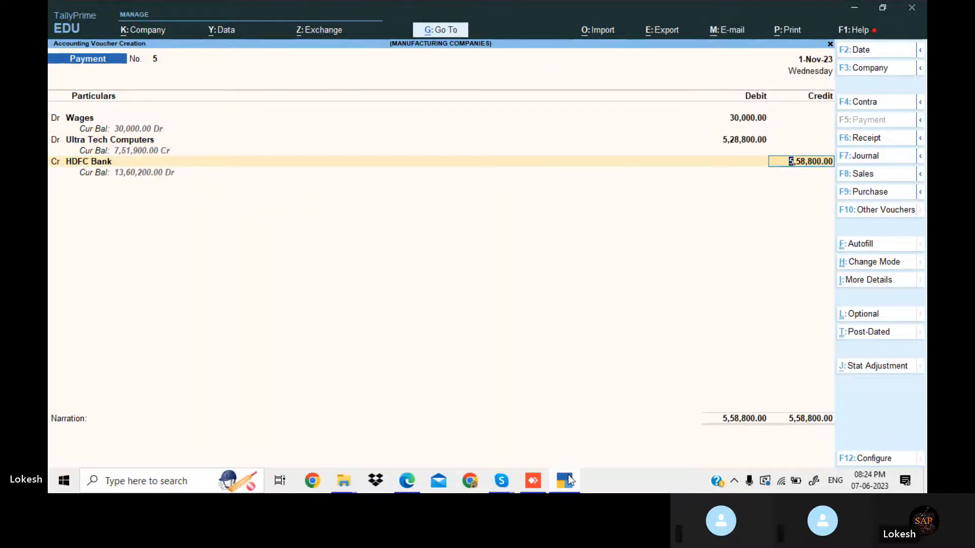
key("Return")
key("Return")
key("Return")
key("Return")
key("Return")
key("Return")
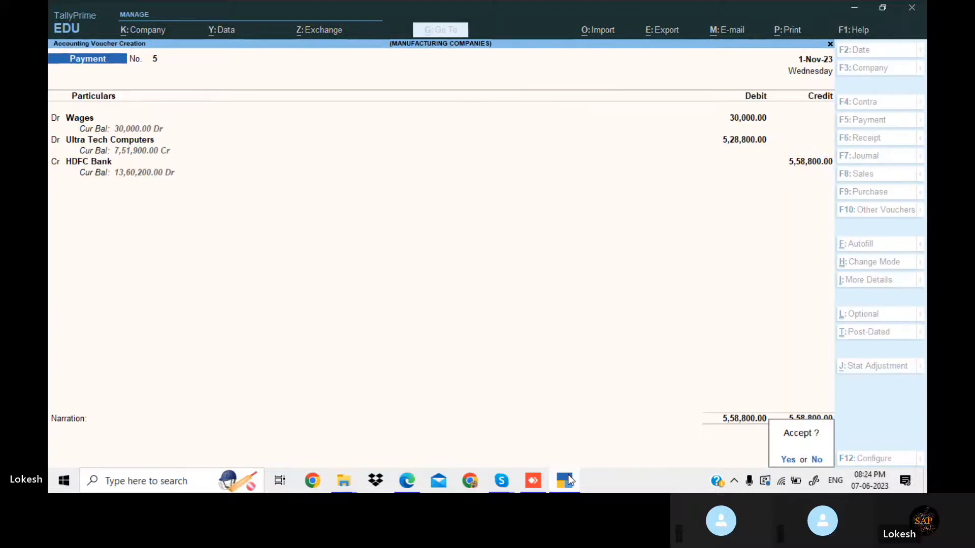
key("Return")
Look up the customer of the Computer P4 credit sale in transaction 15 of the PDF and return to TallyPrime
left_click(567, 481)
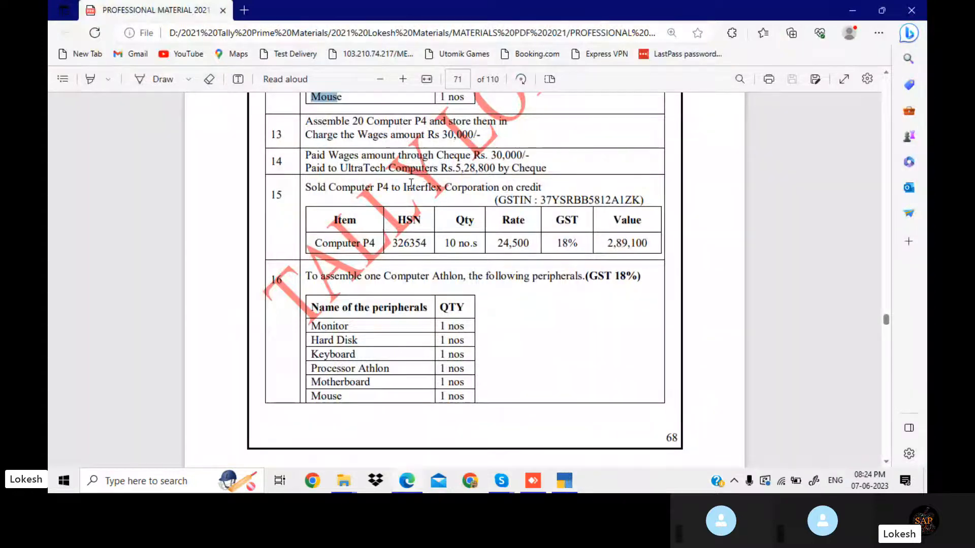
left_click_drag(456, 134, 469, 180)
left_click_drag(404, 187, 497, 186)
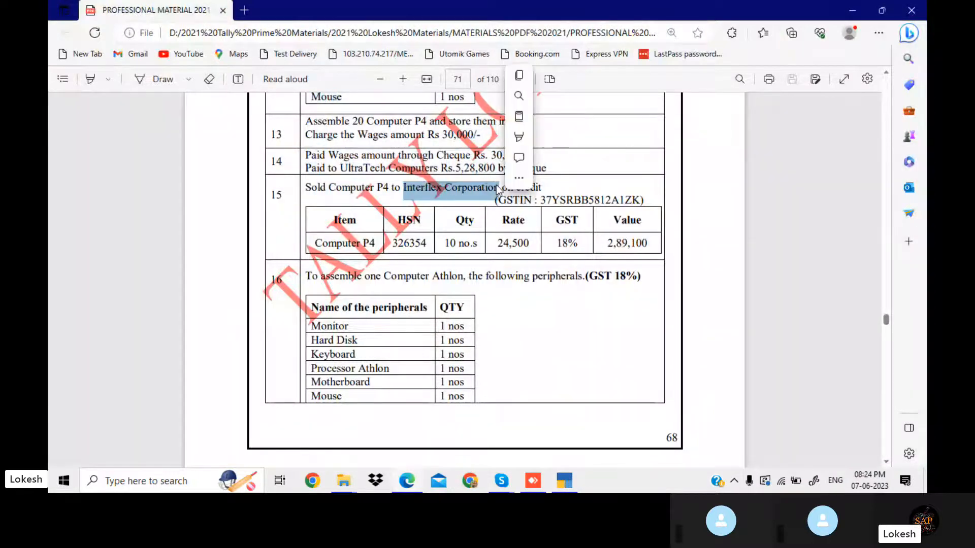
left_click(576, 477)
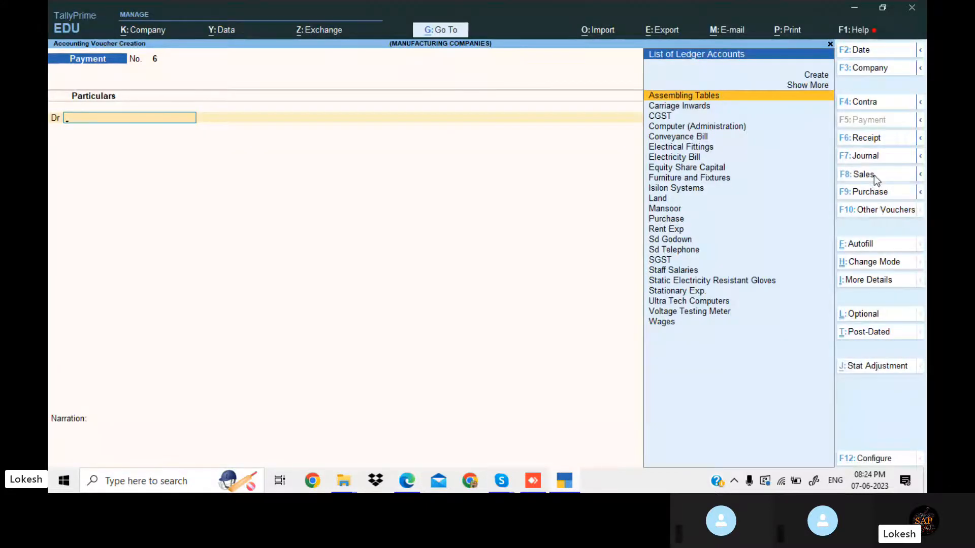
Start a sales voucher and create the party ledger Interflex Corporation under Sundry Debtors
left_click(873, 175)
key("alt+c")
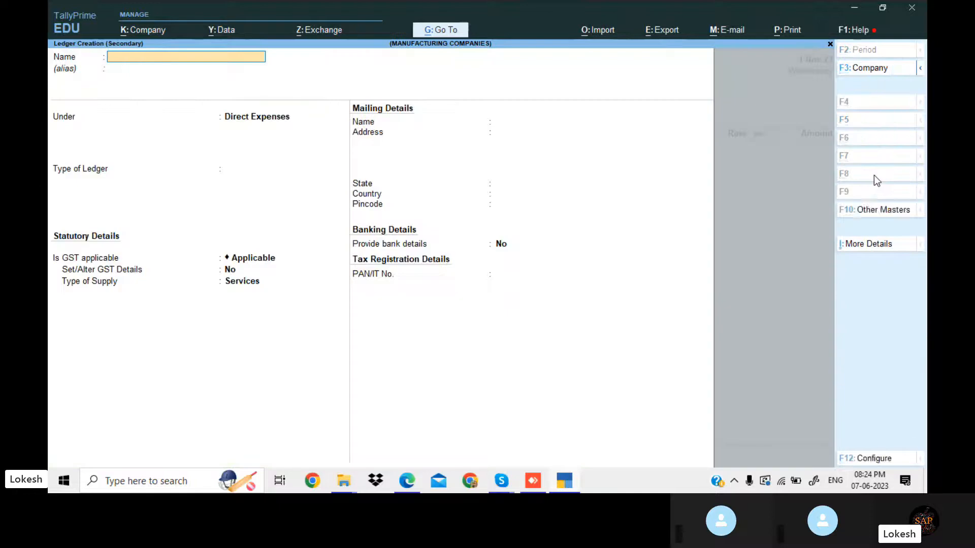
key("ctrl+alt+v")
key("Return")
type("S")
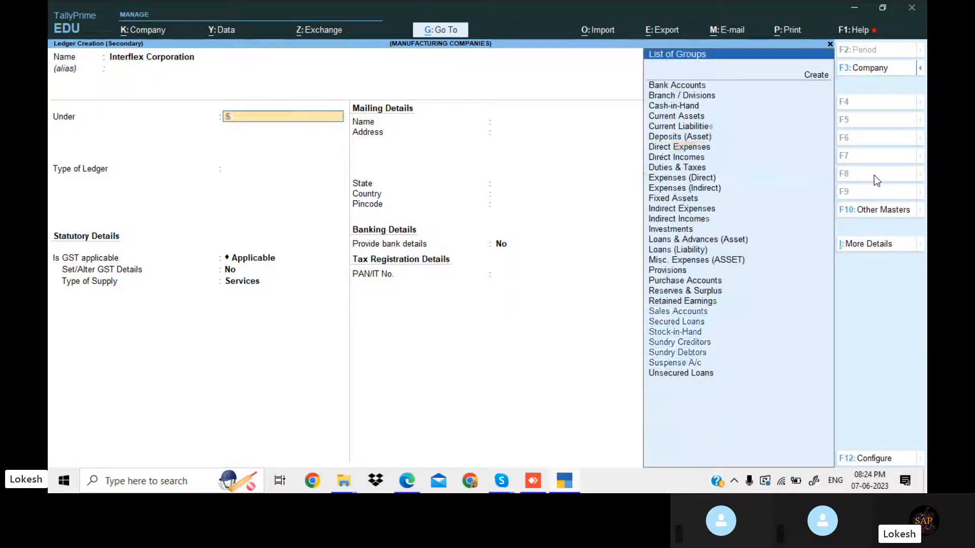
type("un")
key("Down")
key("Return")
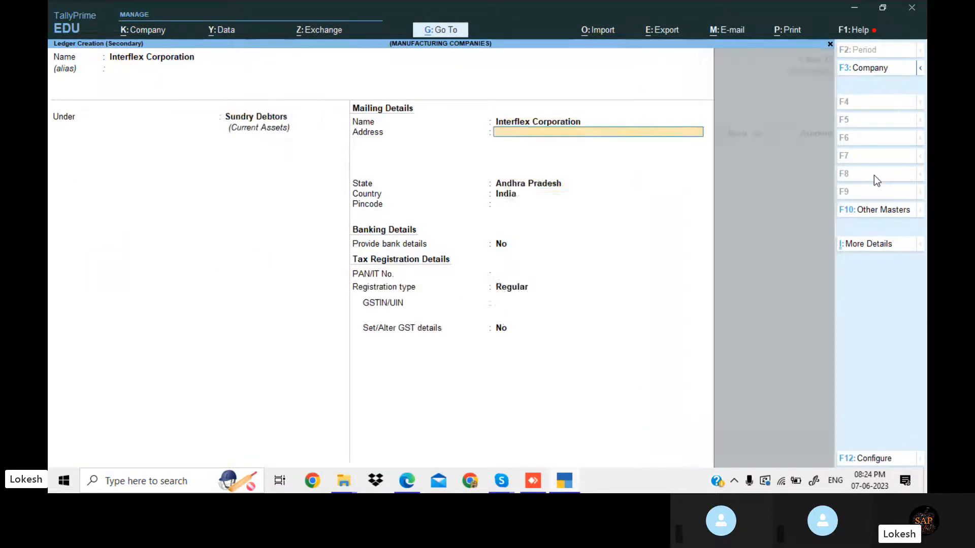
Keep the default mailing and registration details, copy the customer's GSTIN from transaction 15 of the PDF into the ledger, and save it
key("Return")
key("Return")
key("Return")
key("Return")
key("Return")
key("Return")
key("Return")
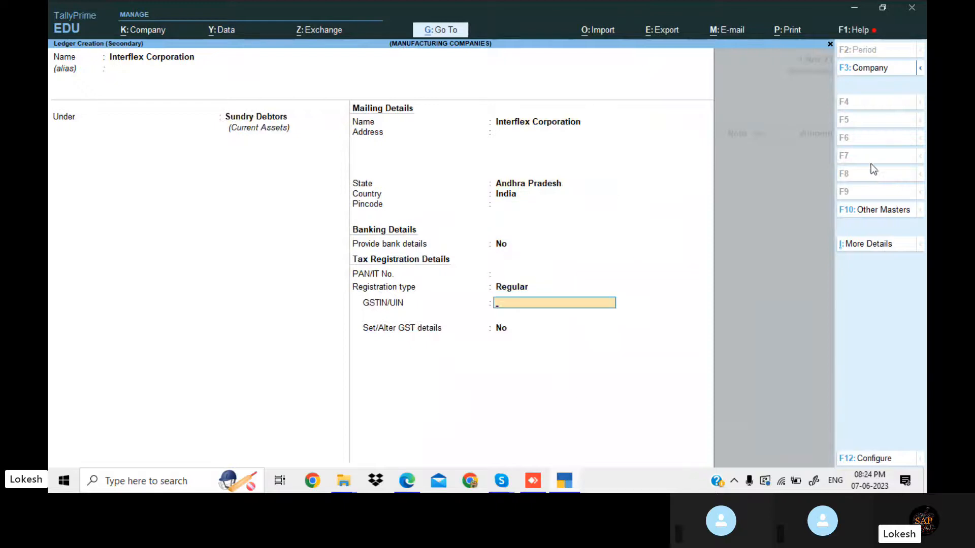
left_click(569, 483)
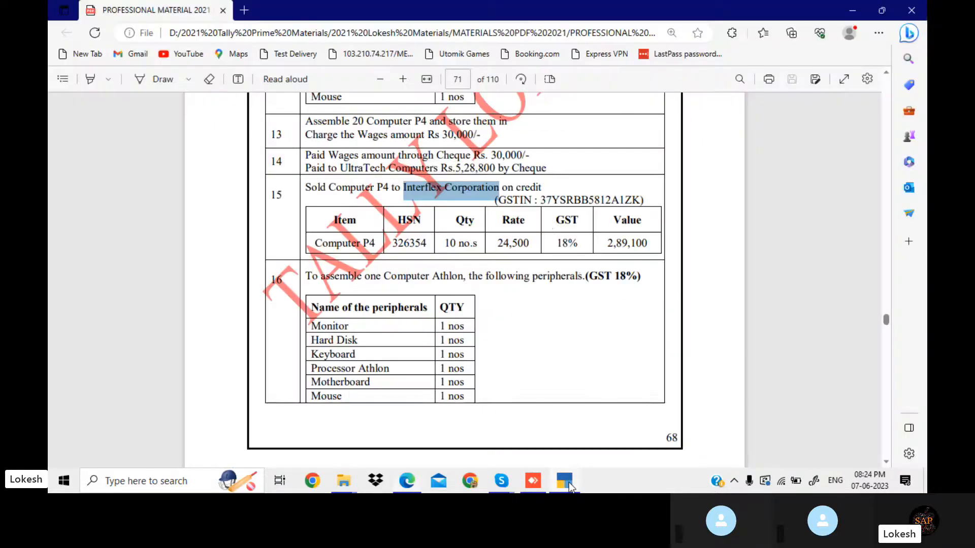
left_click_drag(541, 201, 637, 207)
key("ctrl+c")
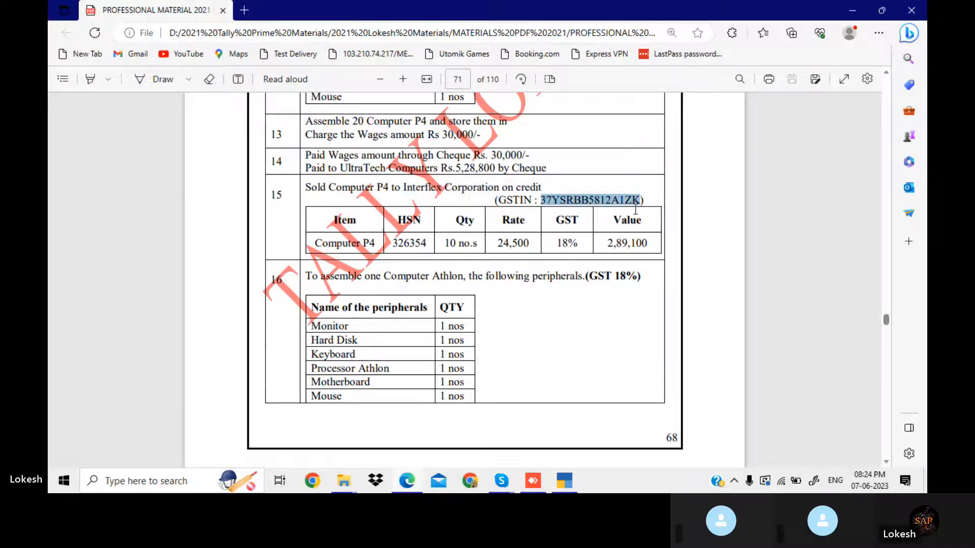
left_click(566, 481)
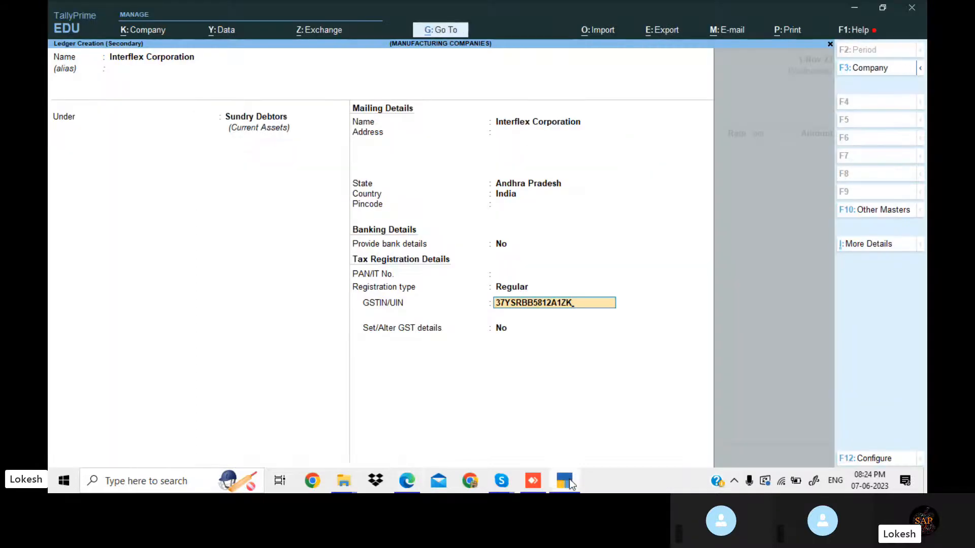
key("Return")
key("Return")
key("Return")
Leave the dispatch details blank and keep the default party details for the sale
key("Return")
key("Return")
key("Return")
key("Return")
key("Return")
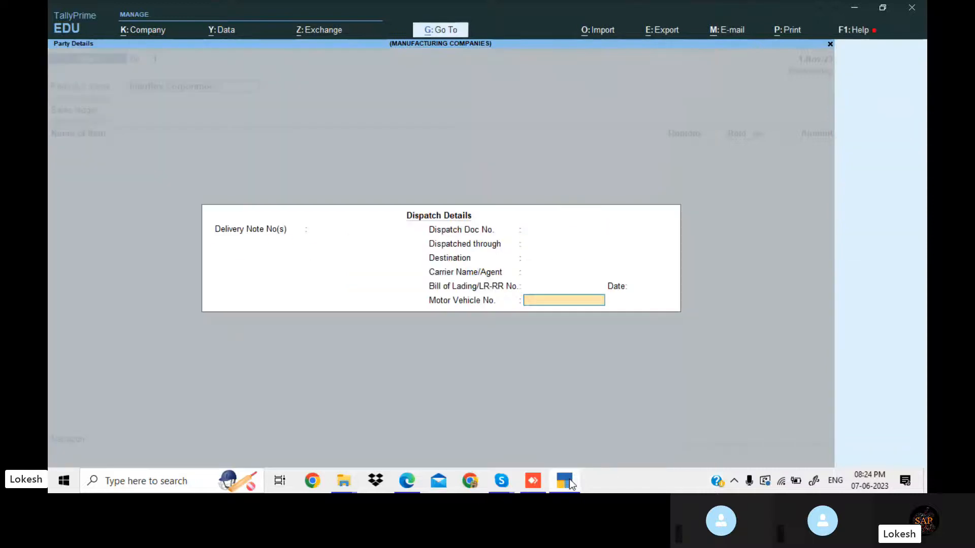
key("Return")
key("Return")
key("Return")
key("Return")
key("Return")
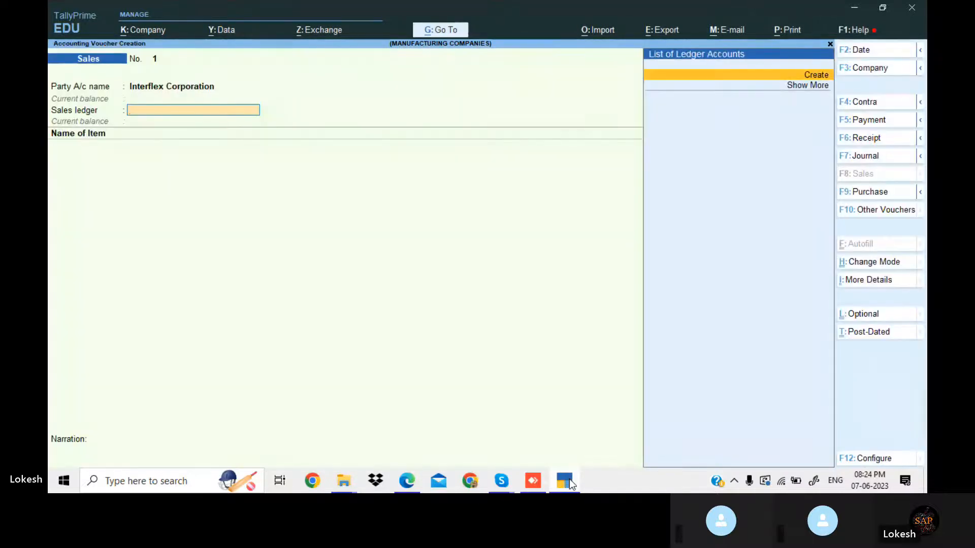
Create a new sales ledger named Sales under the Sales Accounts group
key("Return")
type("Sale")
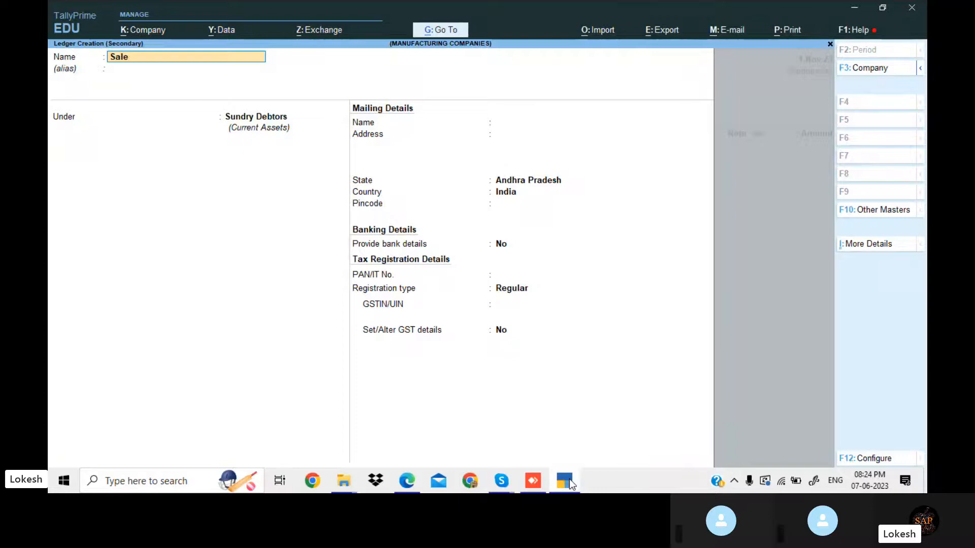
type("s")
key("Return")
key("Return")
type("Sa")
key("Return")
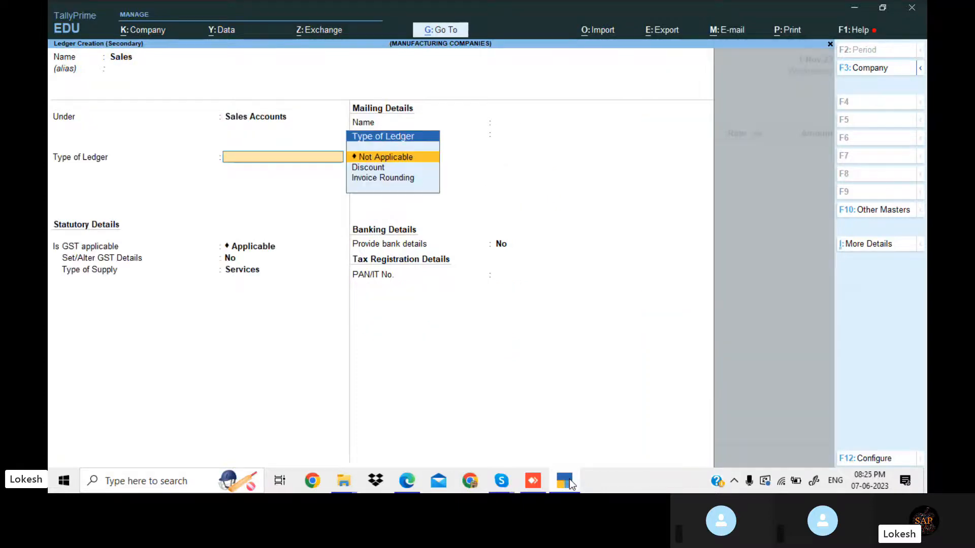
Keep the ledger type Not Applicable, set the type of supply to Goods, and save the Sales ledger
key("Return")
key("Return")
key("Return")
key("Up")
key("Return")
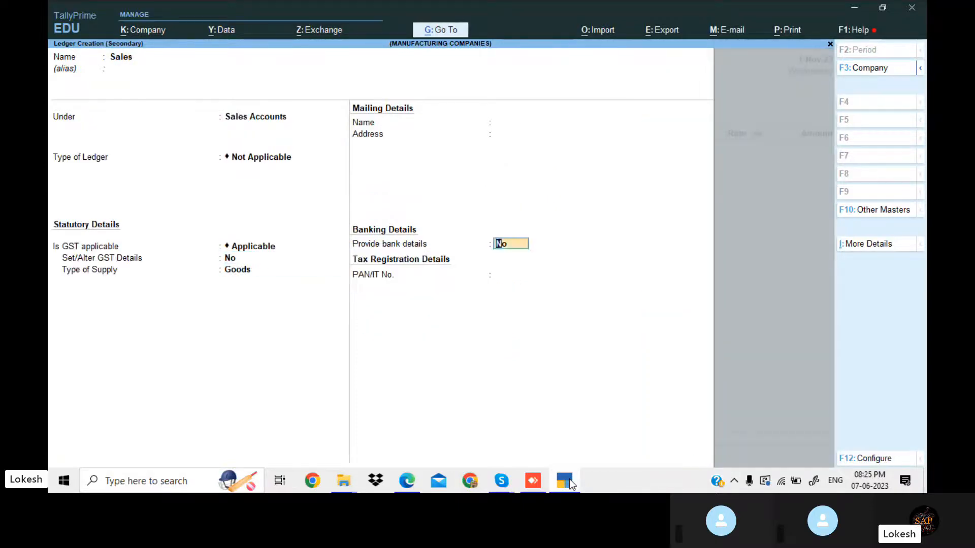
key("Return")
key("Return")
key("Return")
Add Computer P4 as the sold item with a quantity of 10 nos, checking the PDF
type("C")
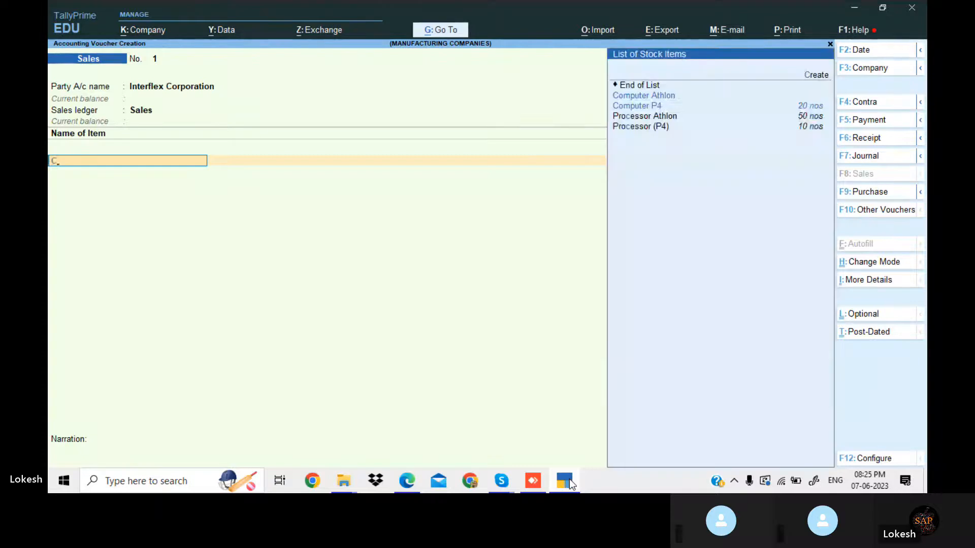
key("Down")
key("Down")
key("Return")
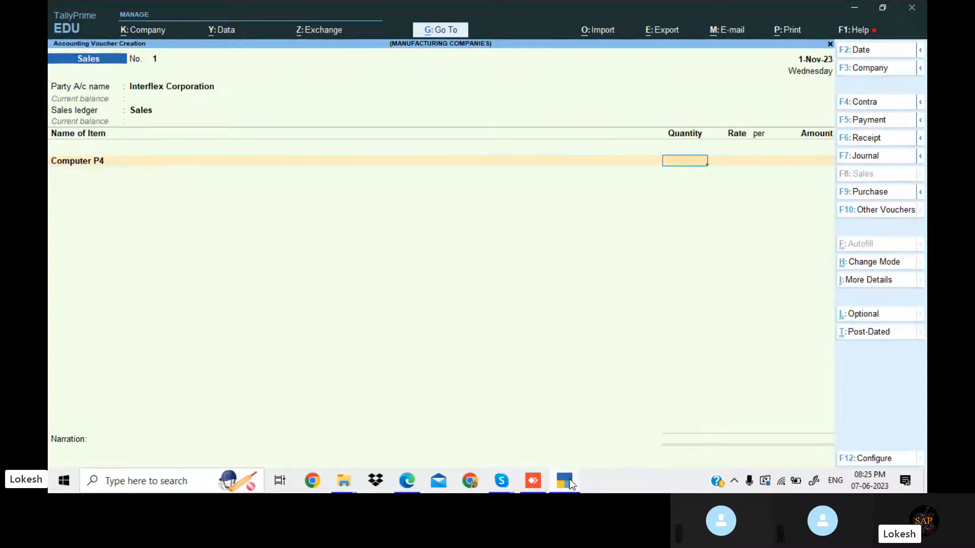
left_click(572, 484)
left_click(573, 484)
type("10")
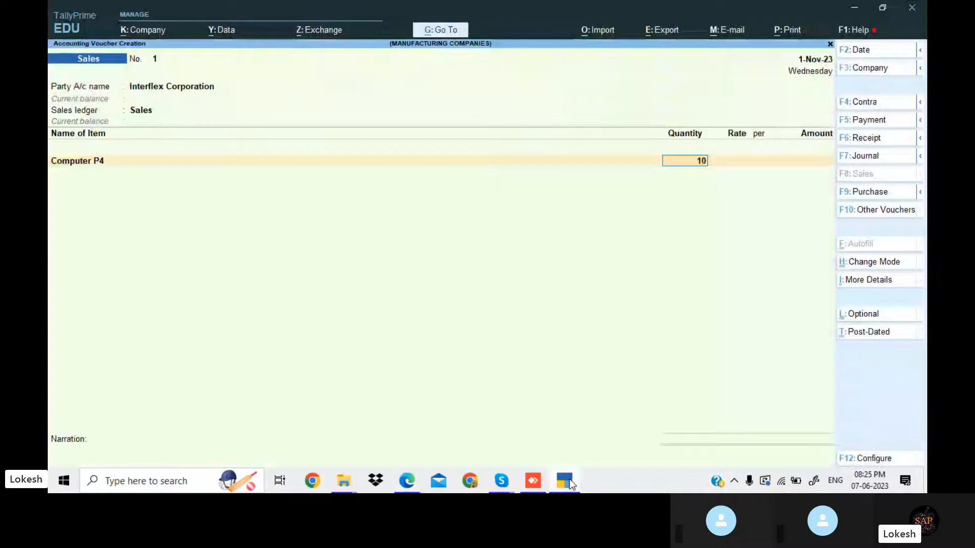
key("Return")
key("Return")
Look up the Computer P4 rate in the PDF, set it to 24,500, and finish the item list
left_click(572, 484)
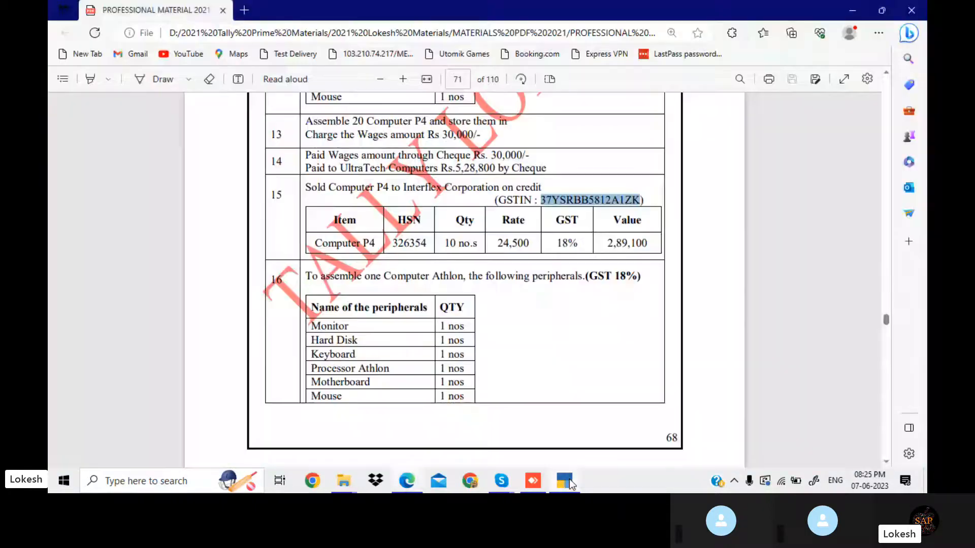
left_click(572, 484)
type("24,5")
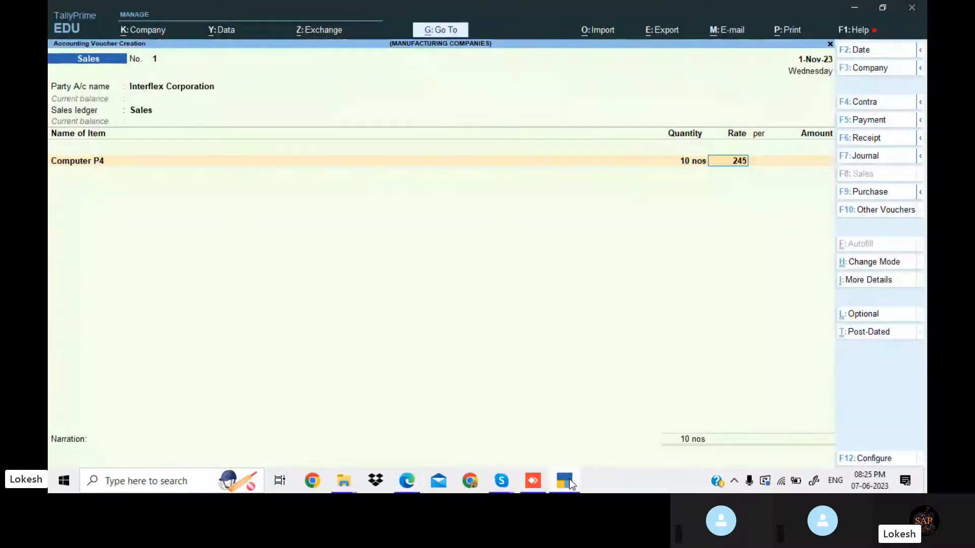
type("00")
key("Return")
key("Return")
key("Return")
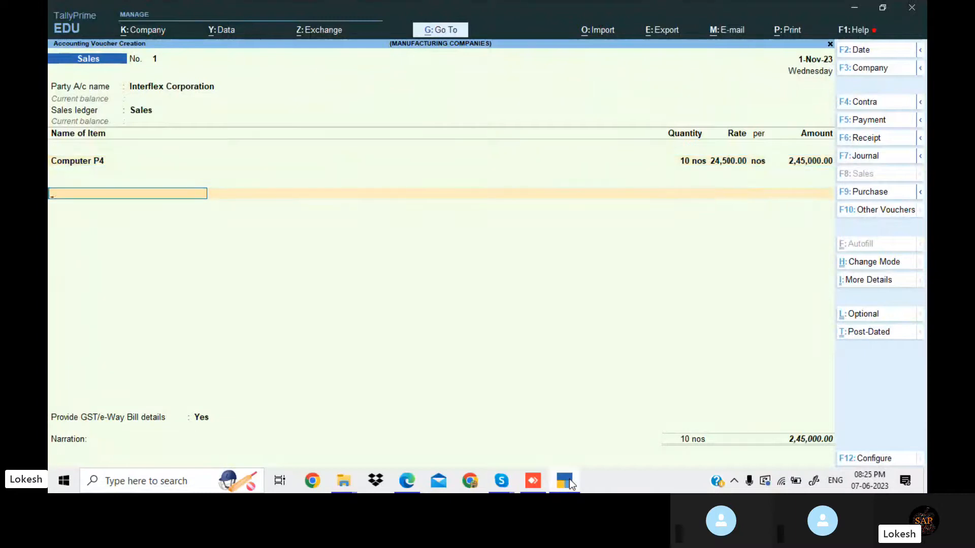
Add the CGST and SGST tax lines to the sale and set Provide GST/e-Way Bill details to No
type("CG")
key("Return")
key("Return")
type("S")
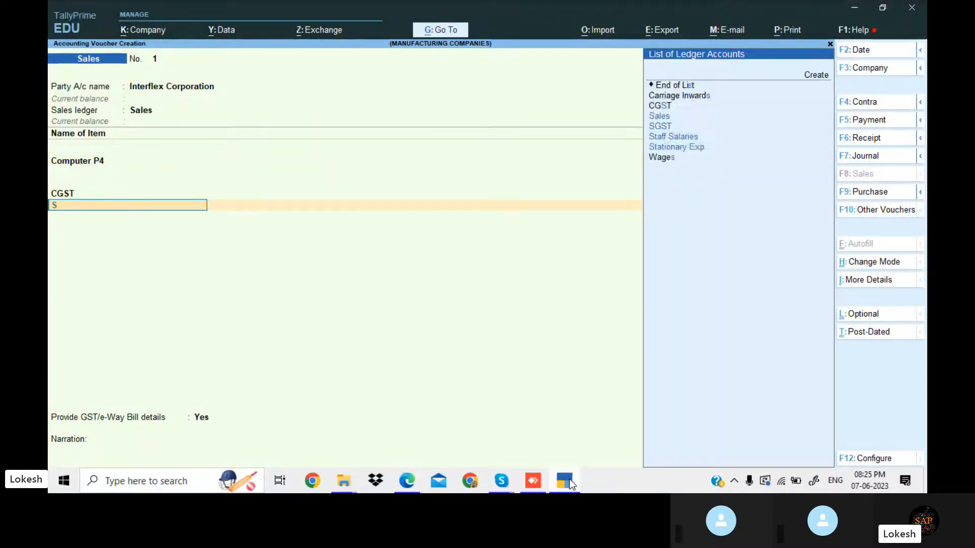
key("Return")
key("Return")
key("Return")
key("n")
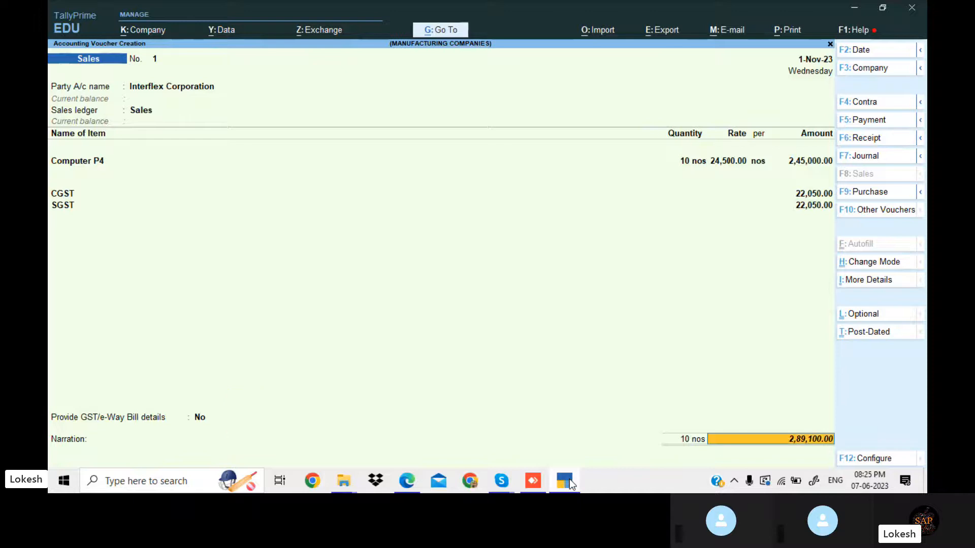
Check the invoice total against transaction 15 in the PDF, save the sales voucher, and leave voucher entry
left_click(570, 483)
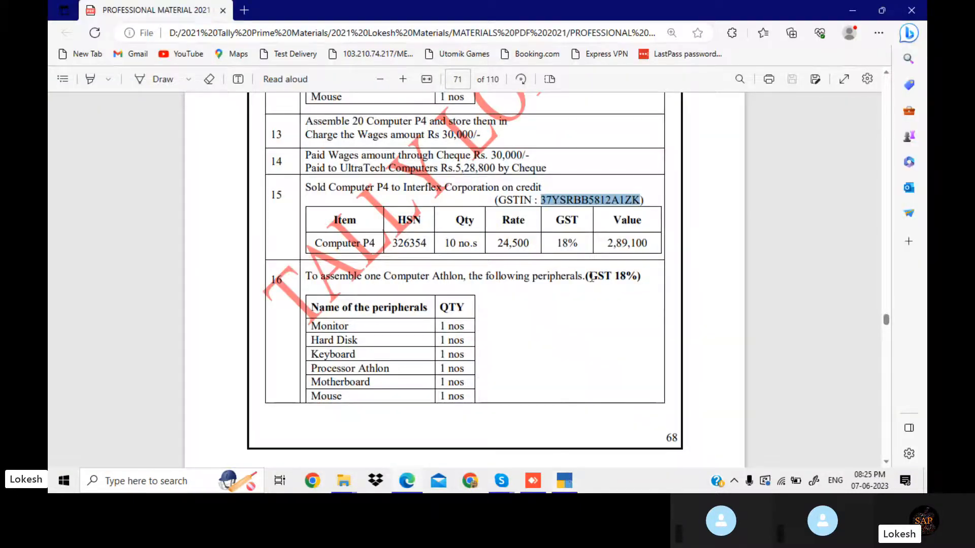
left_click(567, 485)
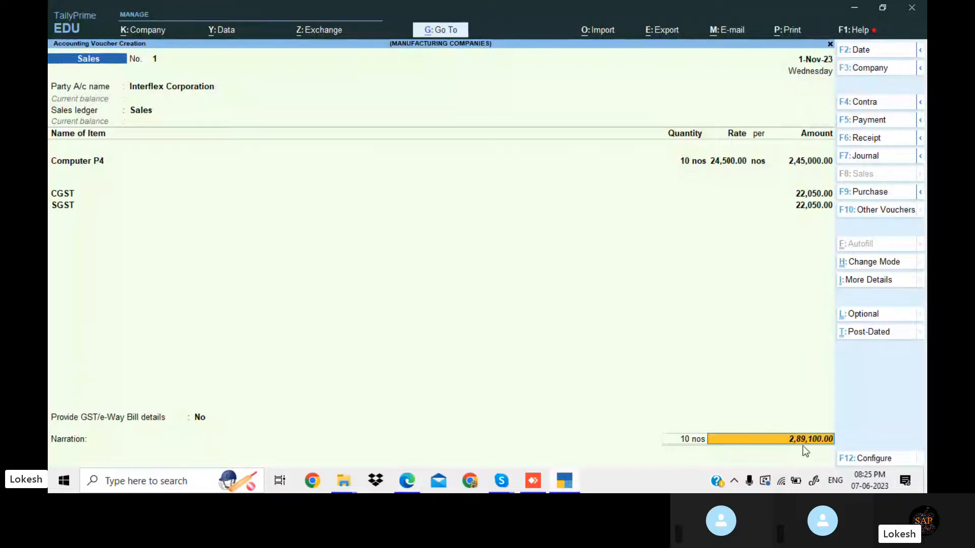
key("Return")
key("Return")
key("Return")
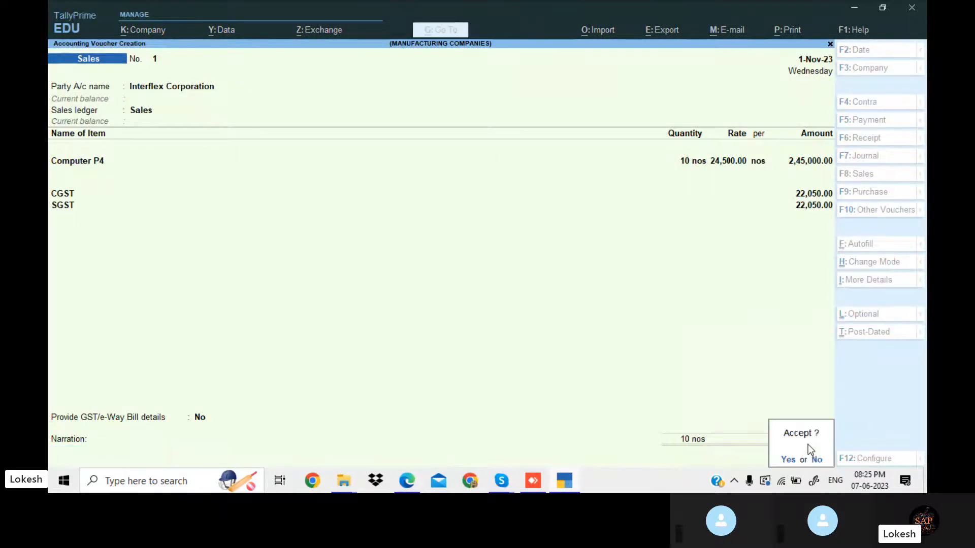
key("y")
key("Escape")
key("y")
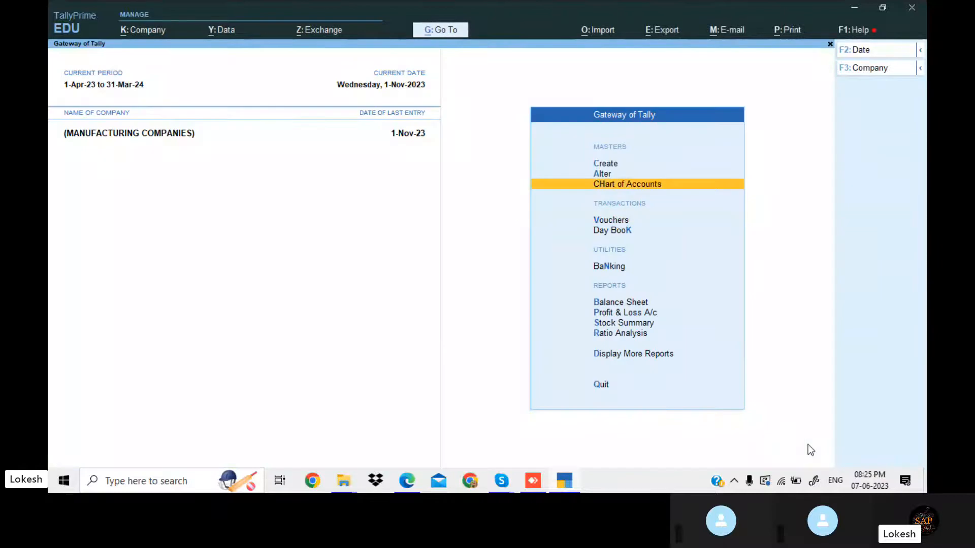
Open the Profit & Loss A/c in detailed view and examine its sales, closing stock, and net result
key("Down")
key("Down")
key("Down")
key("Down")
key("Down")
key("Return")
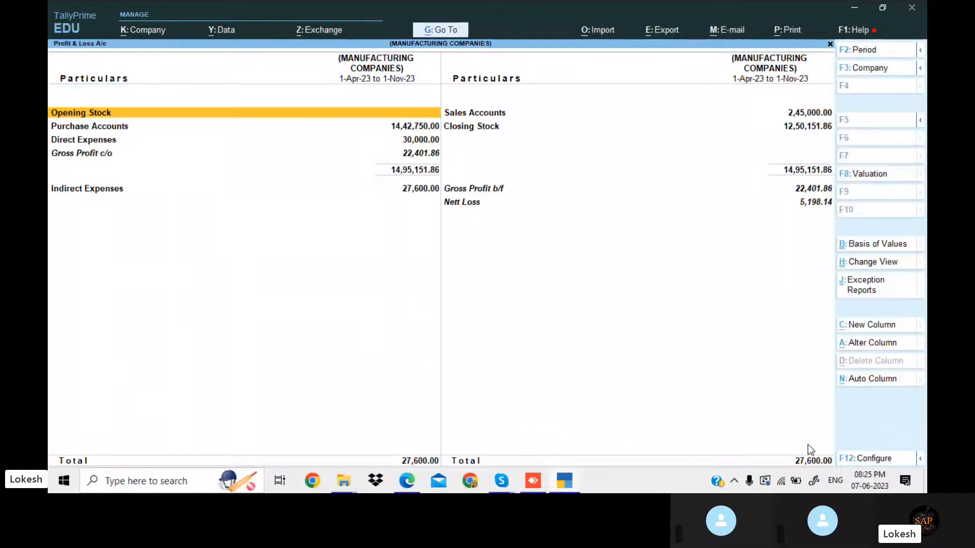
key("alt+F5")
key("Right")
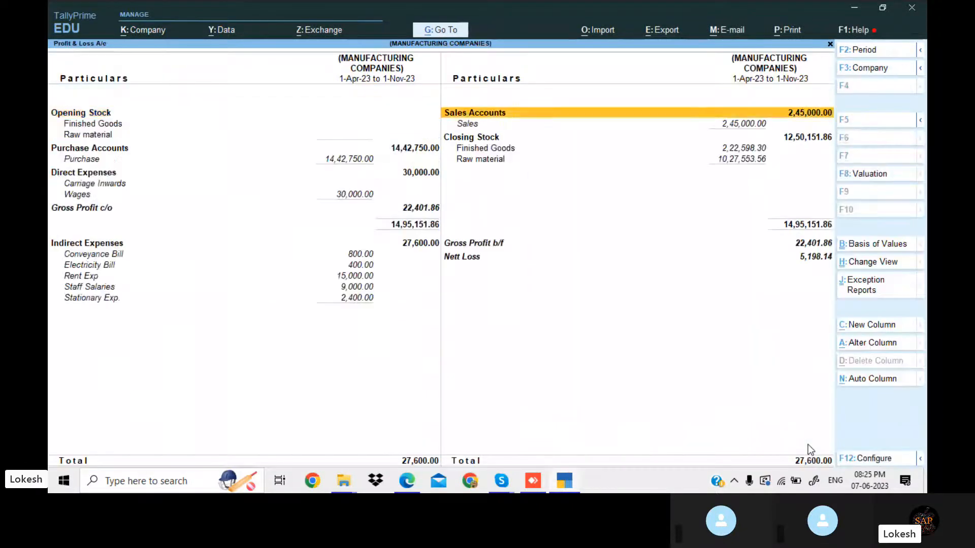
key("Down")
key("Down")
key("Down")
key("Down")
key("Down")
key("Down")
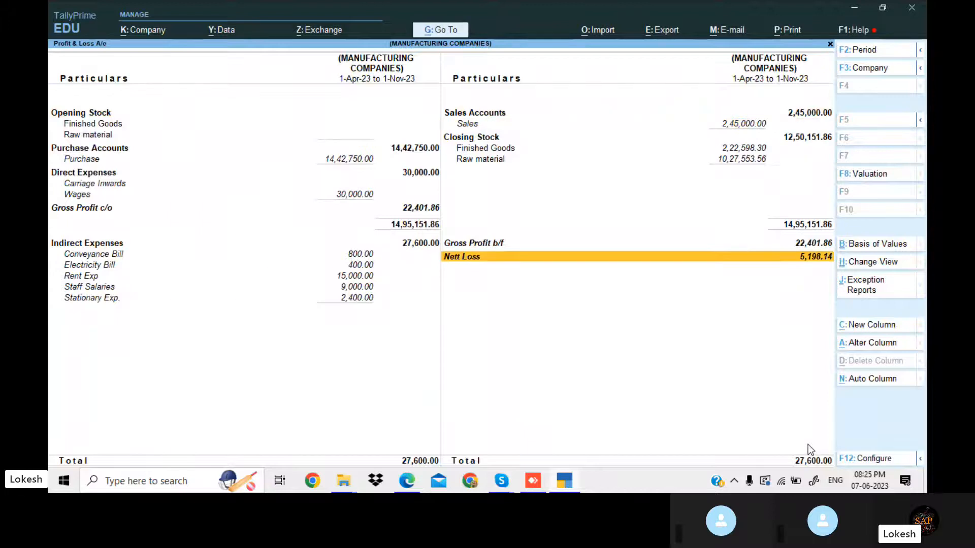
Find the October to November profit and loss statement on page 78 of the PDF and compare it with TallyPrime's Profit & Loss A/c
key("alt+Tab")
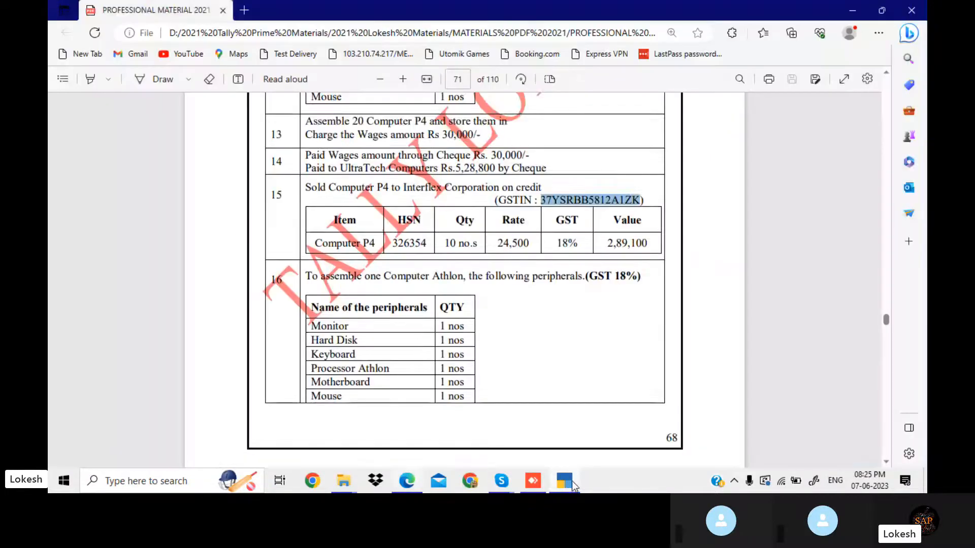
key("Down")
key("Down")
key("Down")
key("Down")
key("Down")
key("Down")
key("Down")
key("Down")
key("Down")
key("Down")
key("Down")
key("Down")
key("Down")
key("Down")
key("Down")
key("Down")
key("Down")
key("Down")
key("Down")
key("Down")
key("Down")
key("Down")
key("Down")
key("Down")
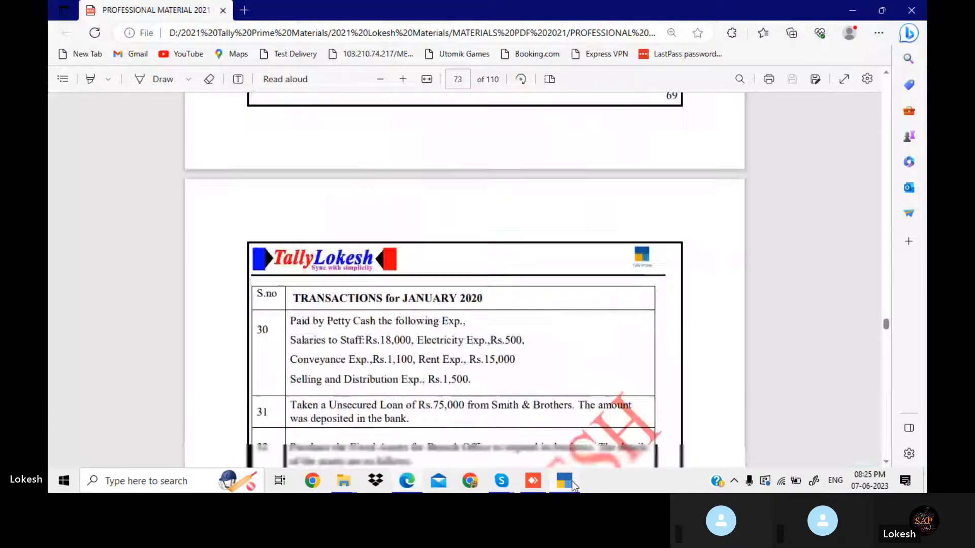
key("Down")
key("Down")
key("Down")
key("Down")
key("Down")
key("Down")
key("Down")
key("Down")
key("Down")
key("Down")
key("Down")
key("Down")
key("Down")
key("Down")
key("Down")
key("Down")
key("Down")
key("Down")
key("Down")
key("Down")
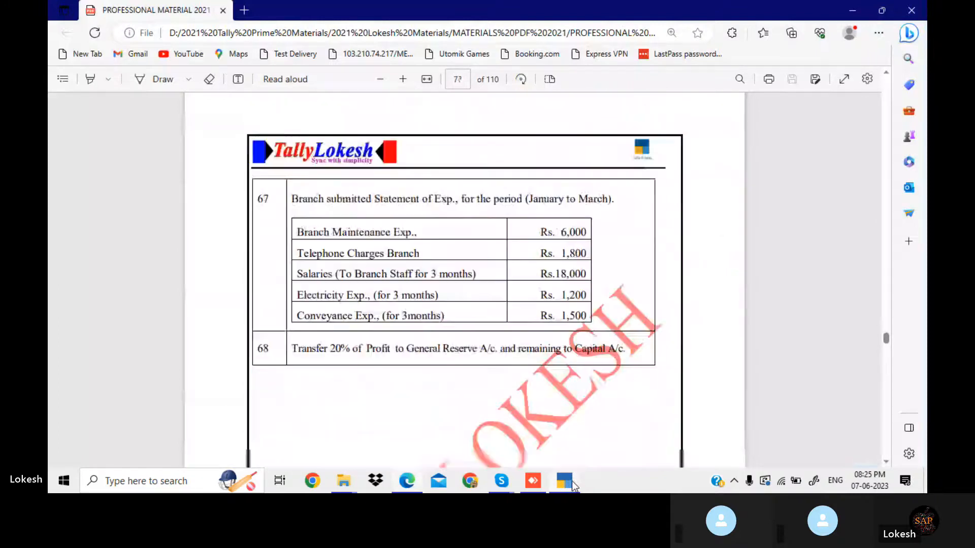
key("Down")
key("Down")
key("Down")
key("Down")
key("Down")
key("Down")
key("Down")
key("Down")
key("Down")
key("Down")
key("Down")
key("Down")
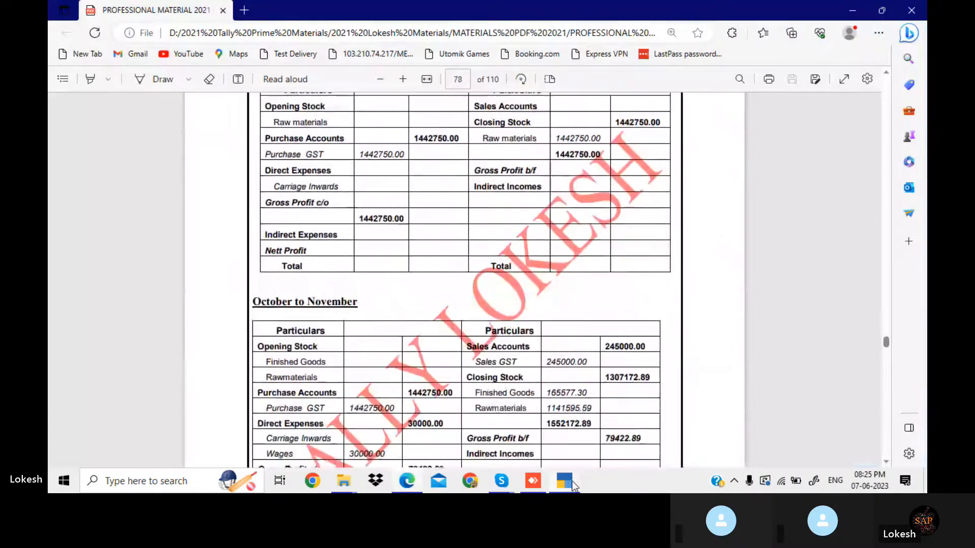
key("Down")
key("Down")
key("Down")
key("Down")
key("Down")
key("Down")
key("Down")
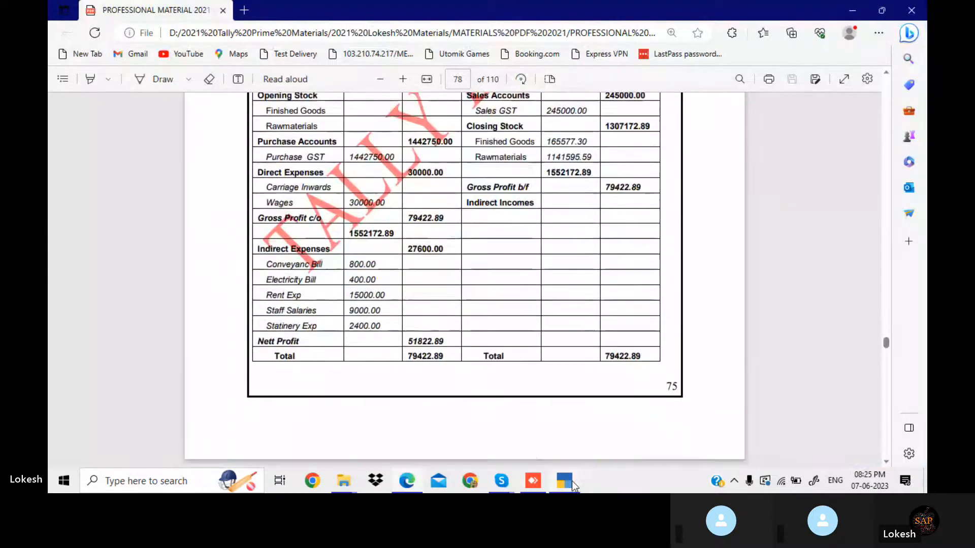
left_click(569, 484)
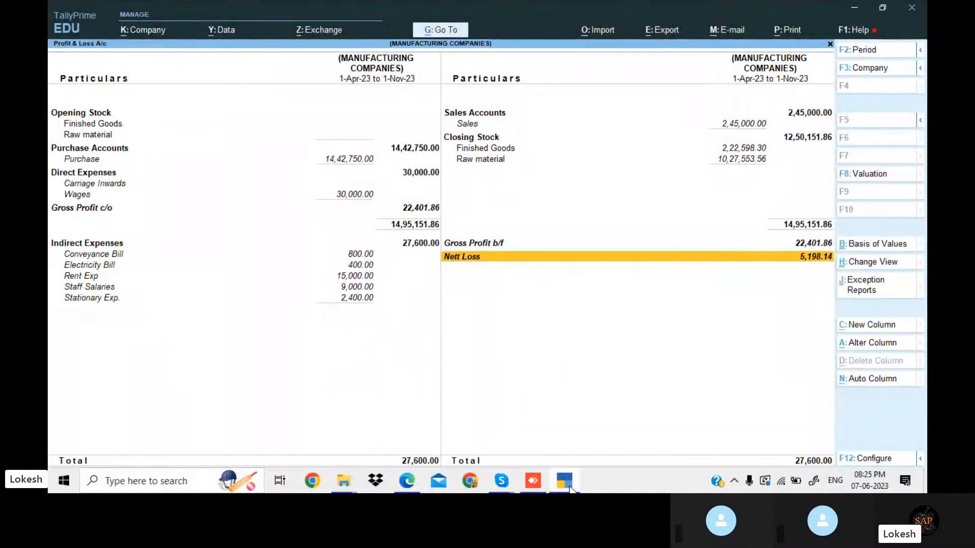
left_click(571, 487)
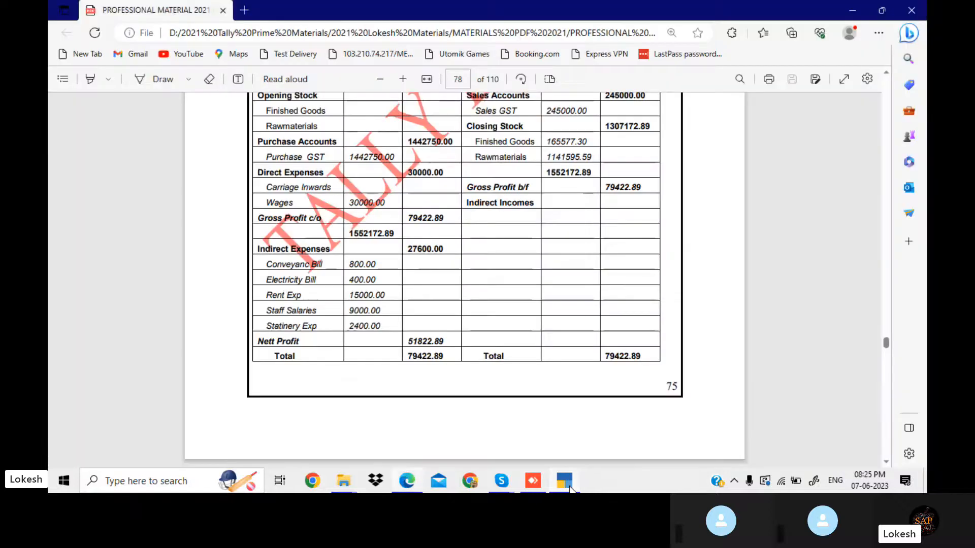
Compare the finished goods and raw material closing stock in TallyPrime's Profit & Loss A/c with the PDF's October to November statement
key("Up")
key("Up")
key("Up")
key("Up")
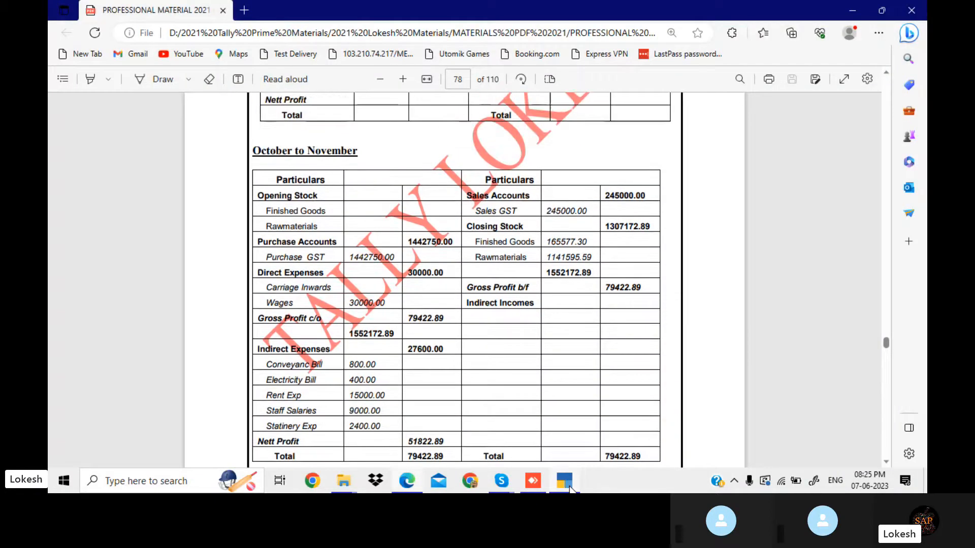
left_click(571, 489)
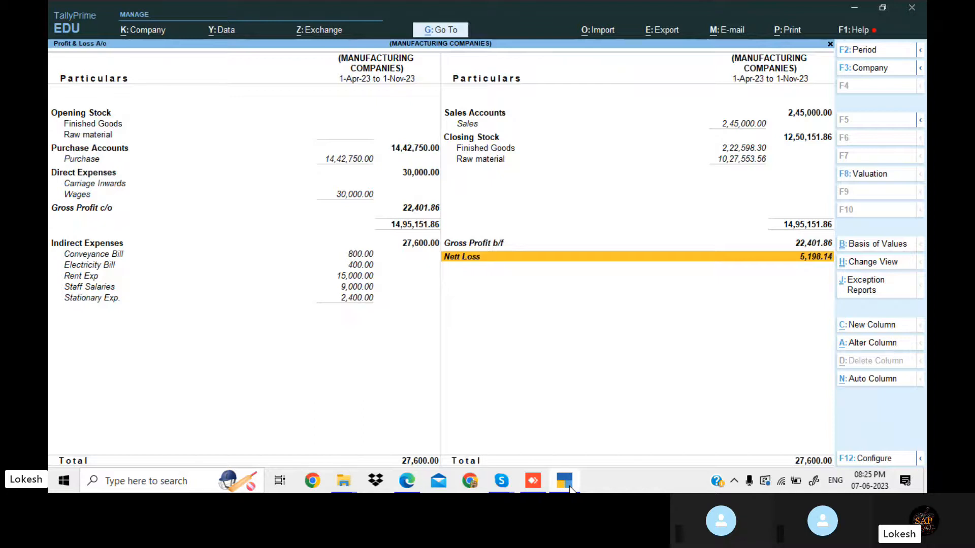
left_click(571, 488)
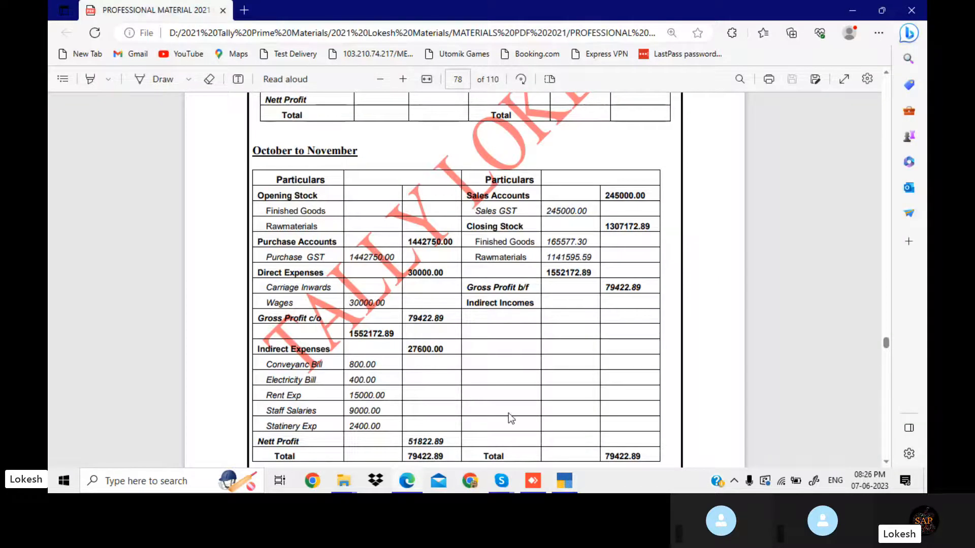
left_click(562, 483)
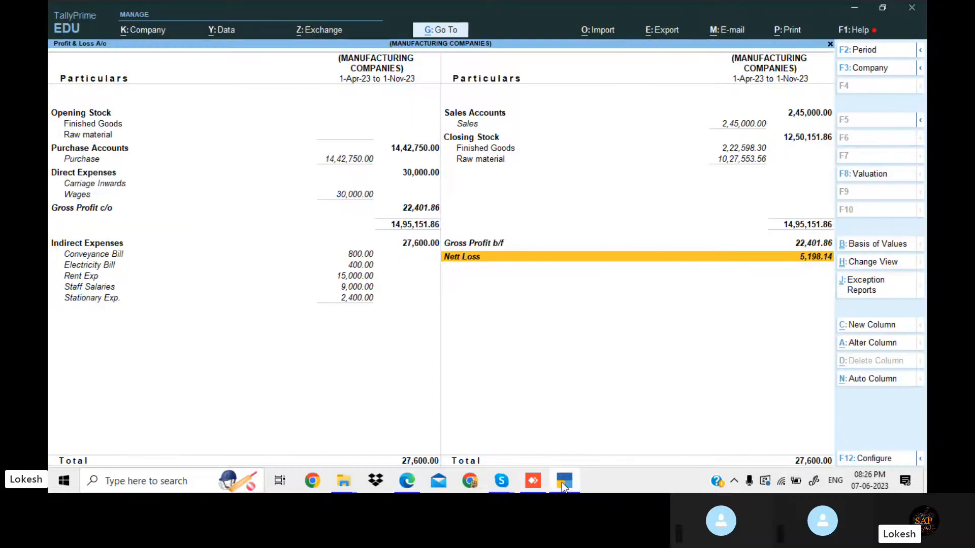
key("Up")
key("Up")
key("Up")
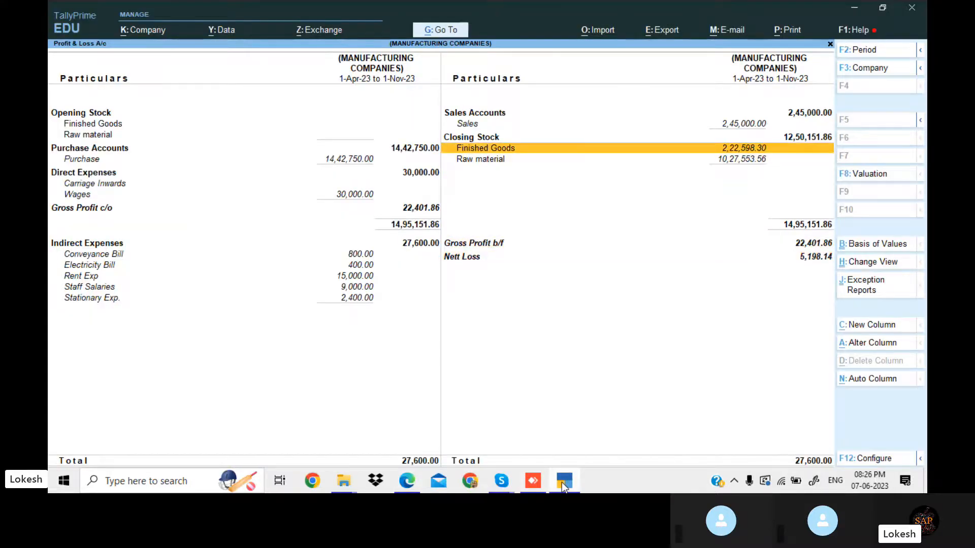
key("Down")
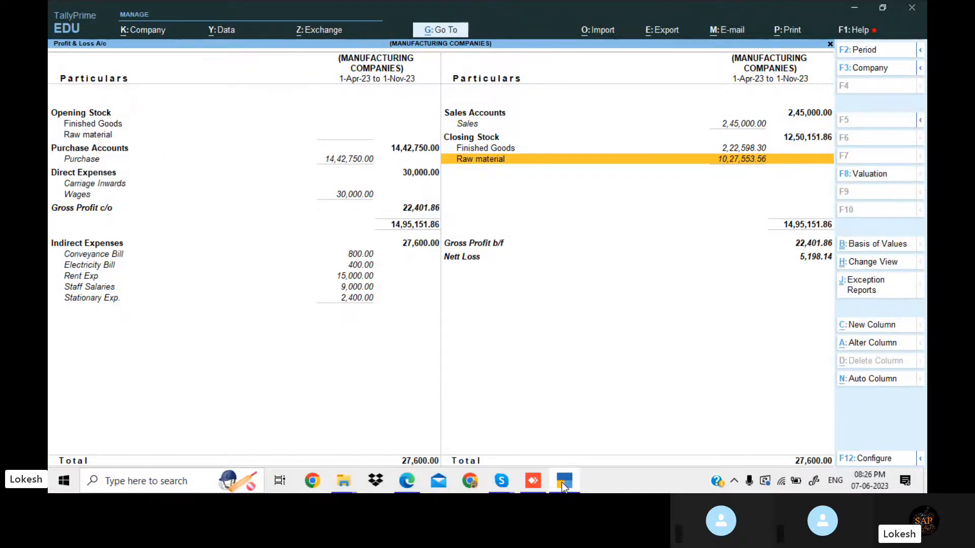
left_click(561, 483)
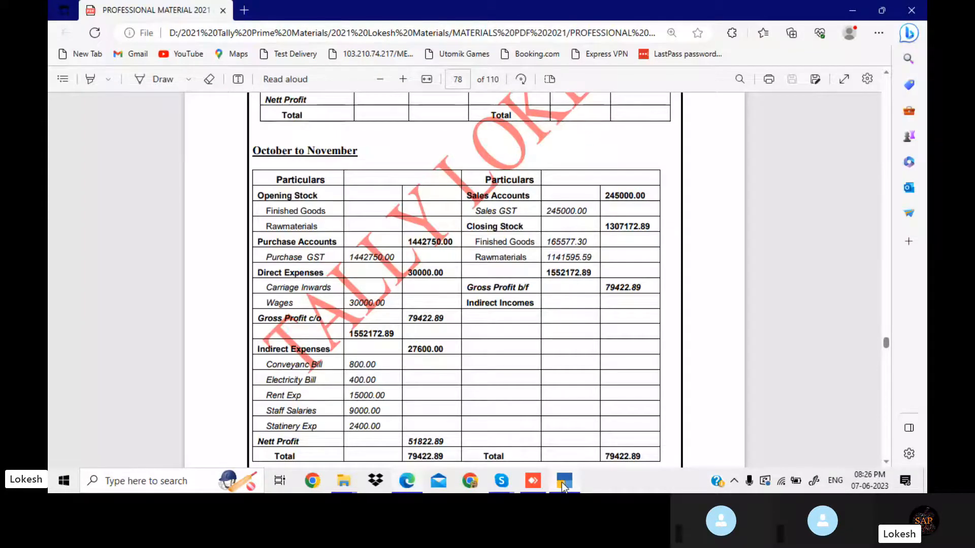
key("Down")
key("Down")
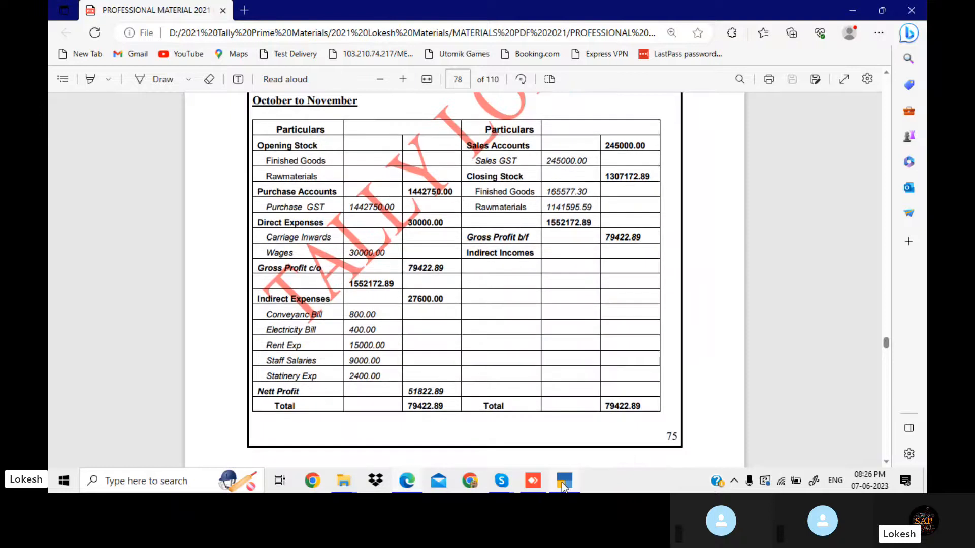
left_click(562, 482)
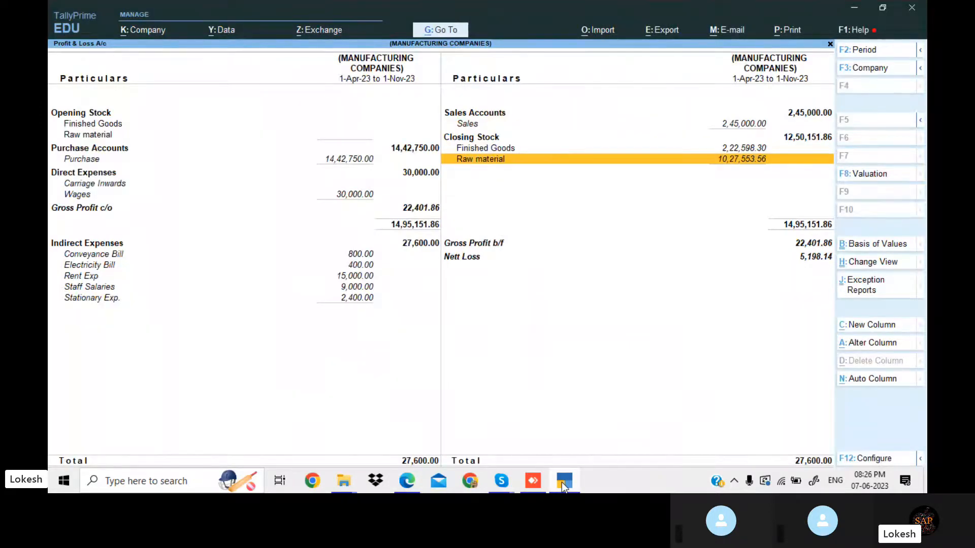
Open the Day Book for 1-Nov-23 and select the Computer P4 manufacturing voucher
key("Escape")
key("d")
key("d")
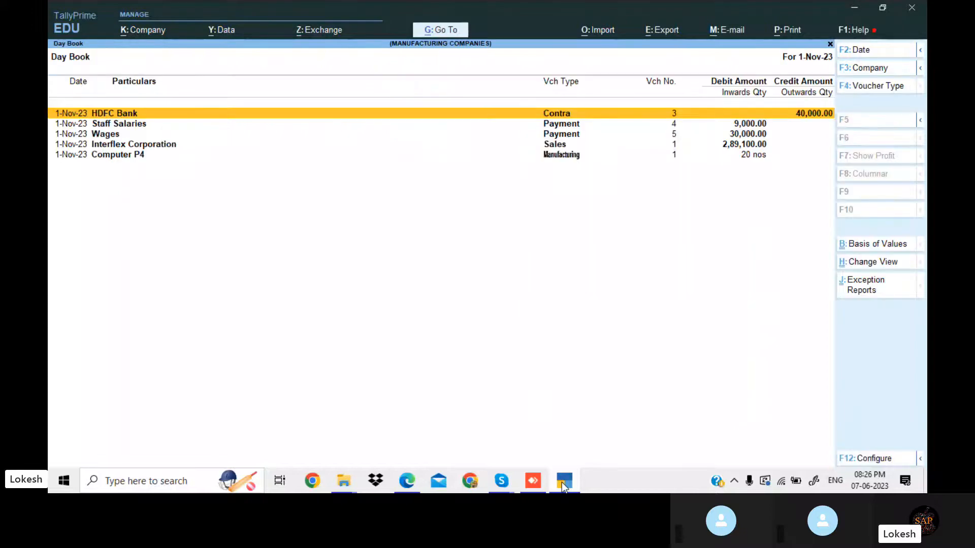
key("Down")
key("Down")
key("Down")
key("Down")
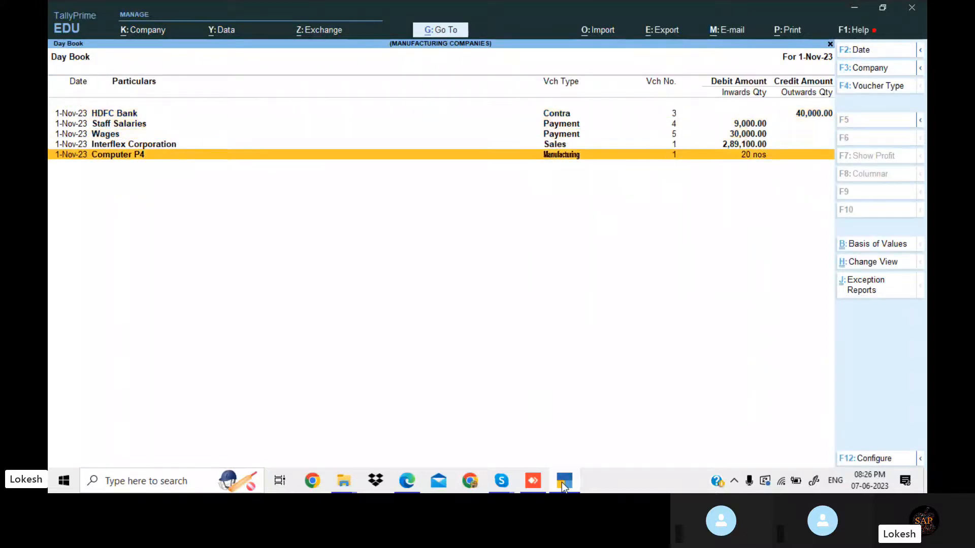
Find the November transactions on page 71 of the PDF, review the Computer P4 assembly details, and switch back to TallyPrime
left_click(562, 482)
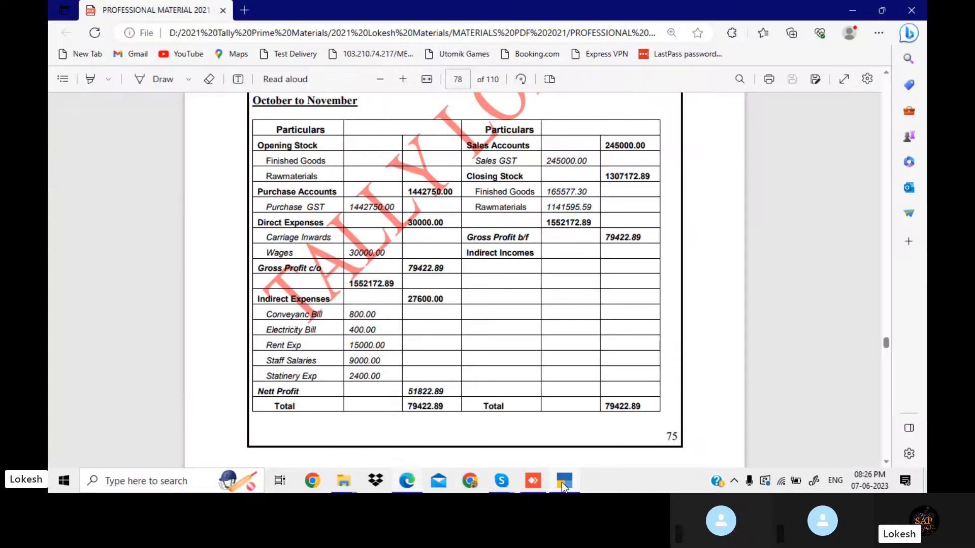
key("Page_Up")
key("Page_Up")
key("Page_Up")
key("Page_Up")
key("Page_Up")
key("Page_Up")
key("Page_Up")
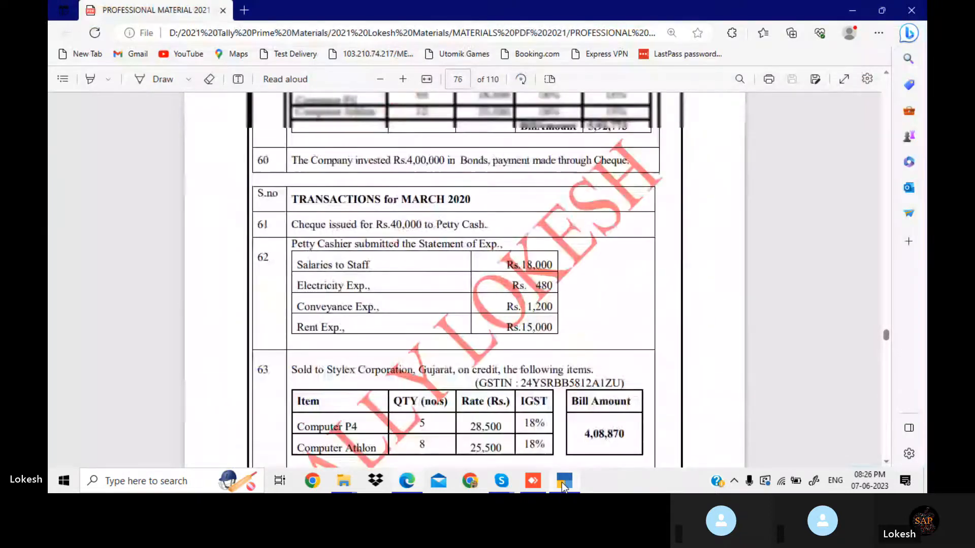
key("Page_Up")
key("Page_Up")
key("Page_Up")
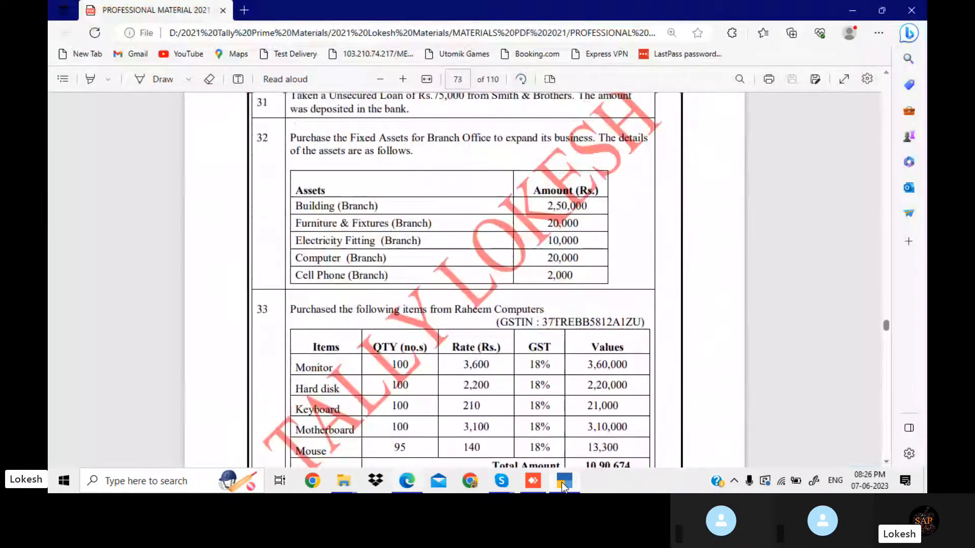
key("Page_Up")
key("Page_Up")
key("Page_Up")
key("Page_Up")
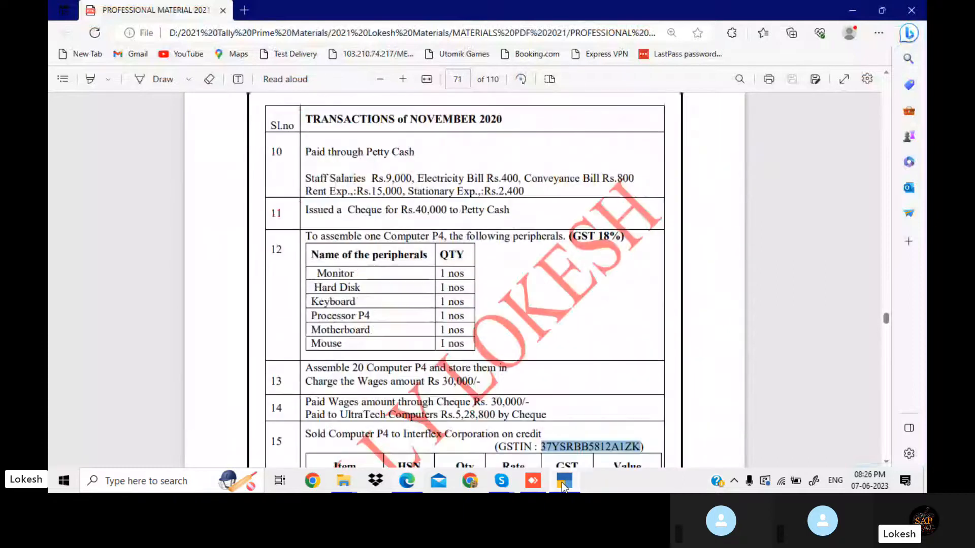
key("Down")
key("Down")
key("Down")
key("Down")
key("Down")
key("Down")
key("Down")
key("Down")
key("Down")
key("Down")
key("Down")
key("Down")
key("Down")
key("Down")
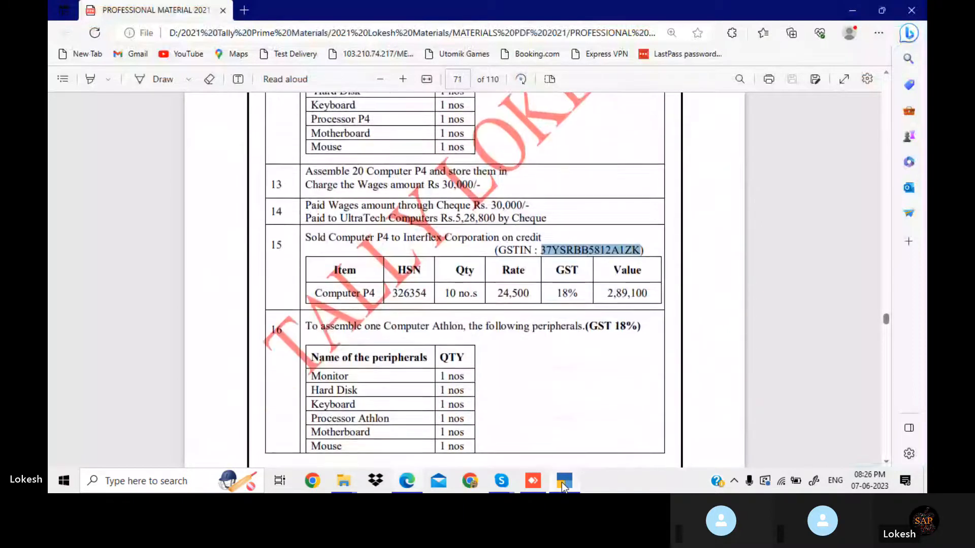
key("Down")
key("Down")
key("Down")
key("Down")
key("Down")
key("Down")
key("Down")
key("Down")
key("Down")
key("Down")
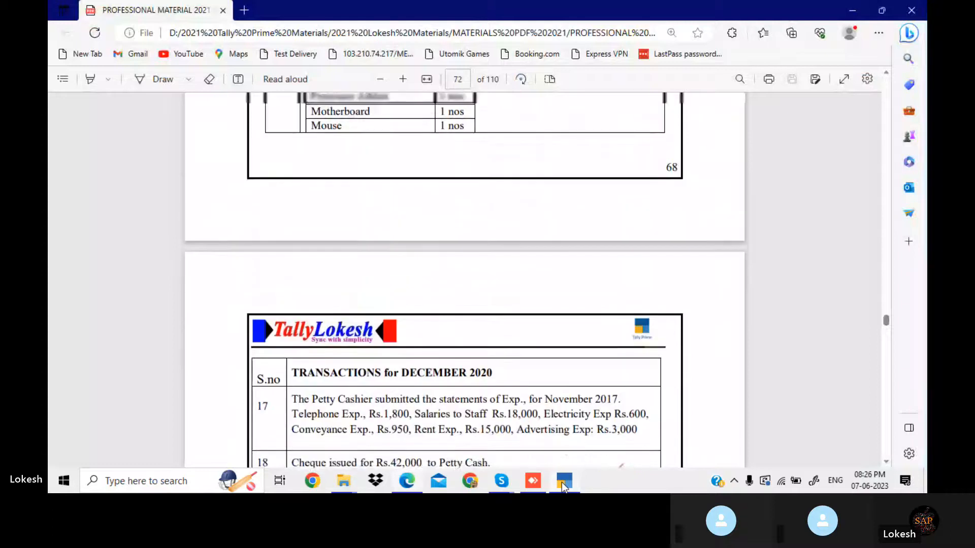
key("Up")
key("Up")
key("Up")
key("Up")
key("Up")
key("Page_Up")
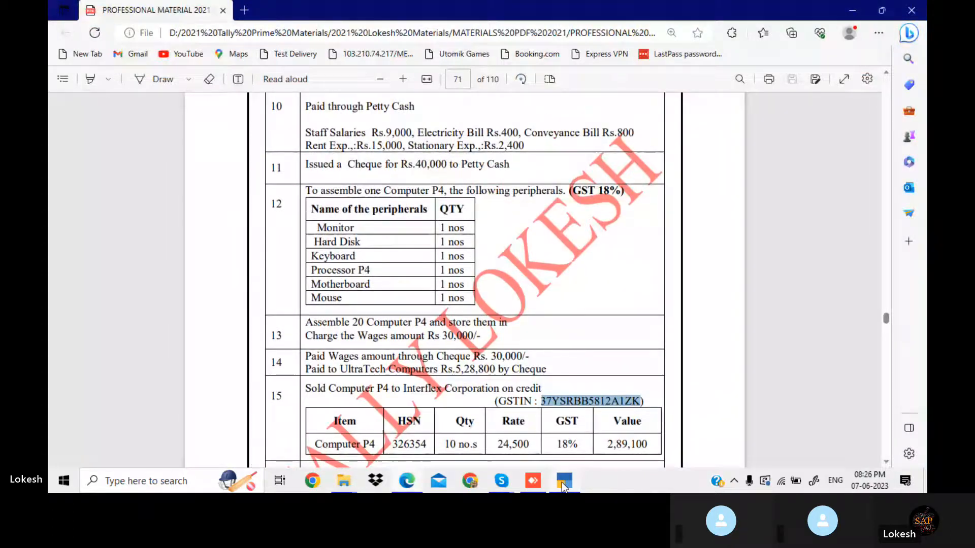
key("Up")
key("Up")
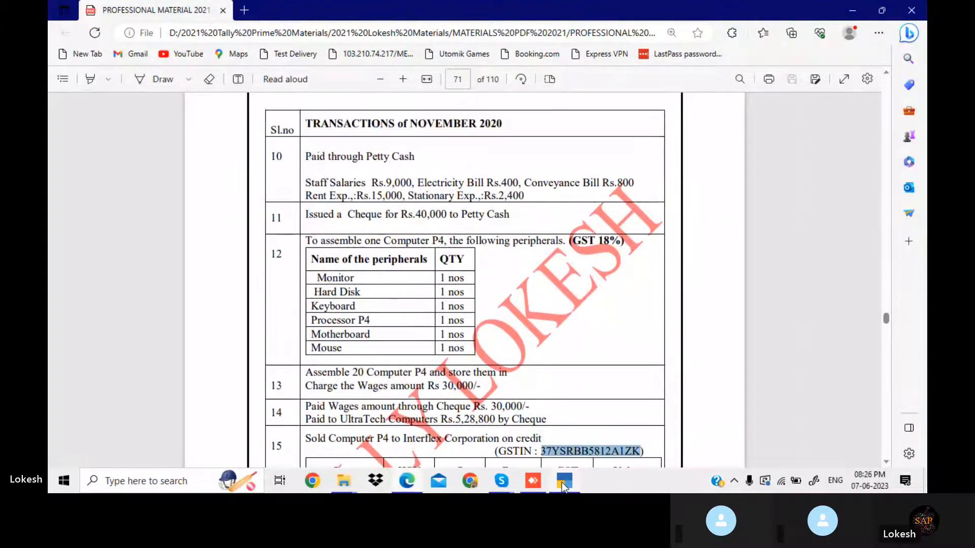
key("Down")
key("Down")
left_click(562, 482)
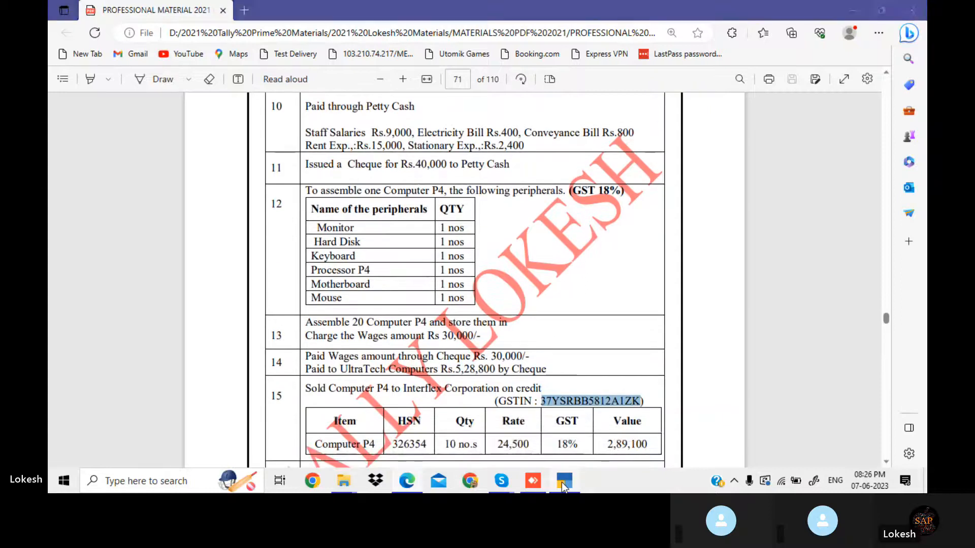
From the manufacturing voucher, open Computer P4 for alteration, set Alter components (BOM) to Yes, and open its component list
key("Return")
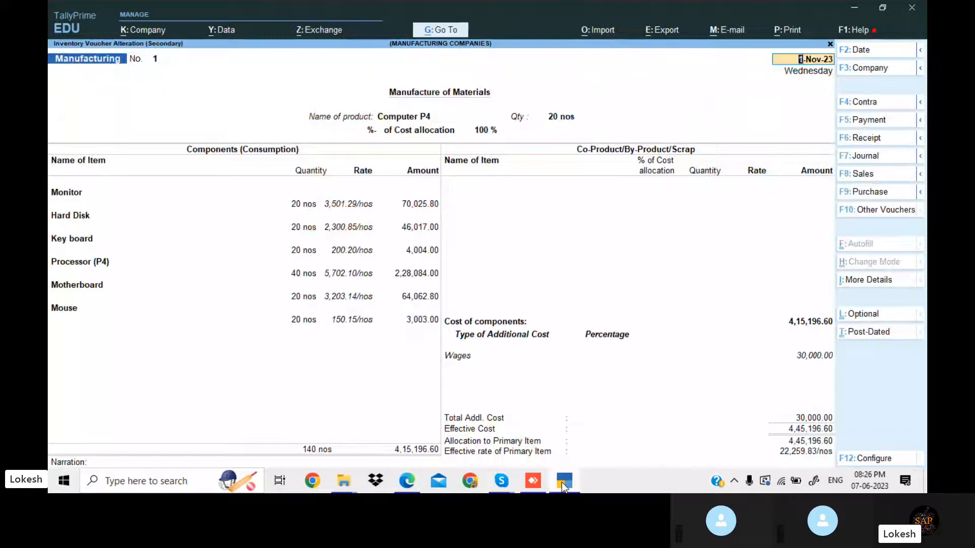
key("Return")
key("ctrl+Return")
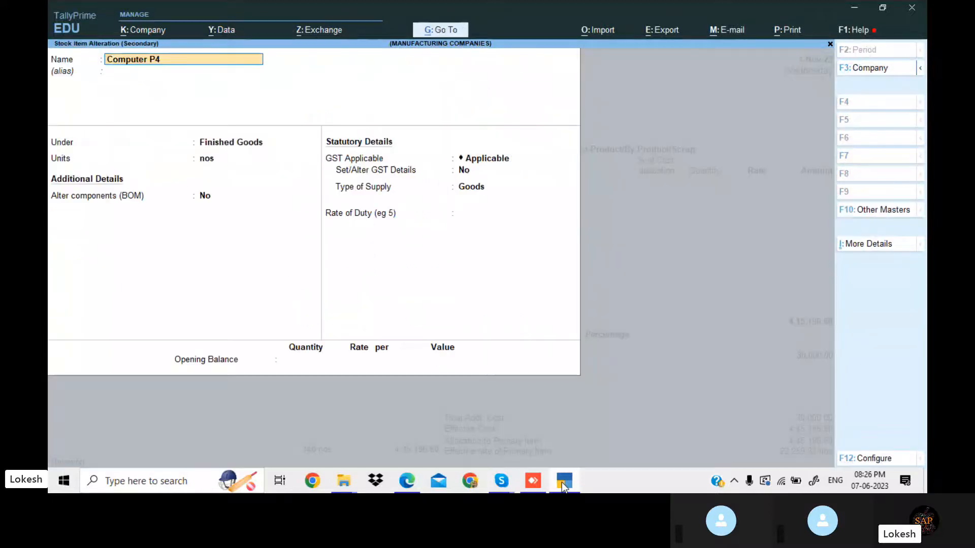
key("Return")
key("Return")
key("Return")
key("Return")
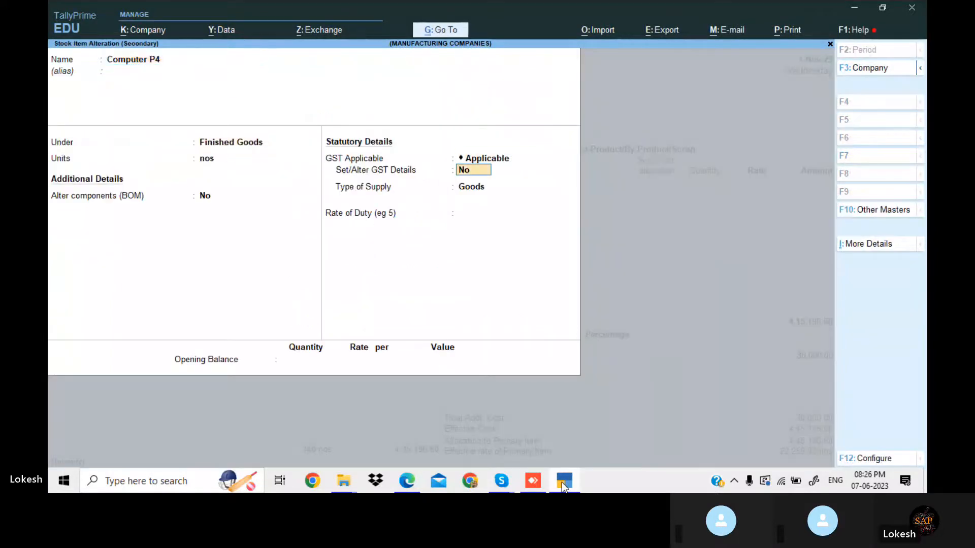
key("Up")
key("Up")
key("y")
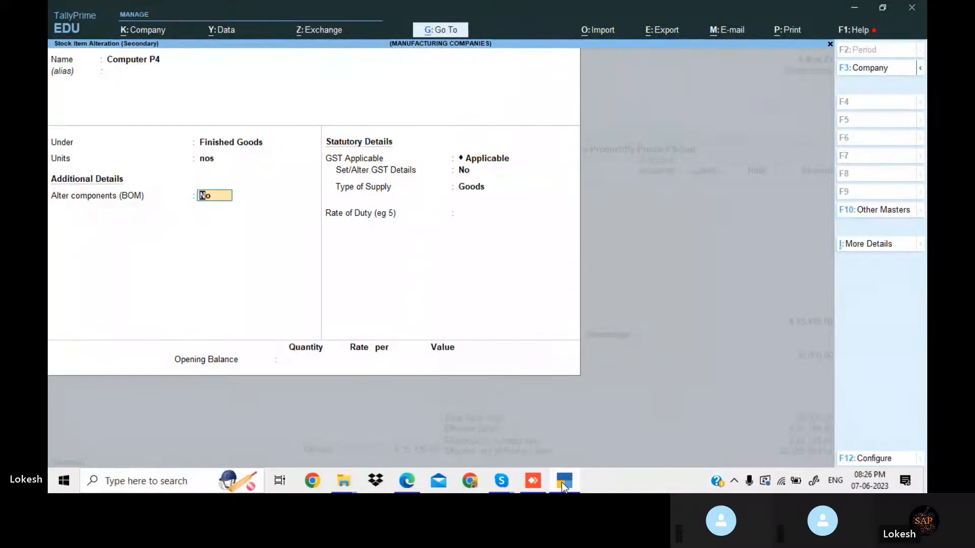
key("Return")
key("Return")
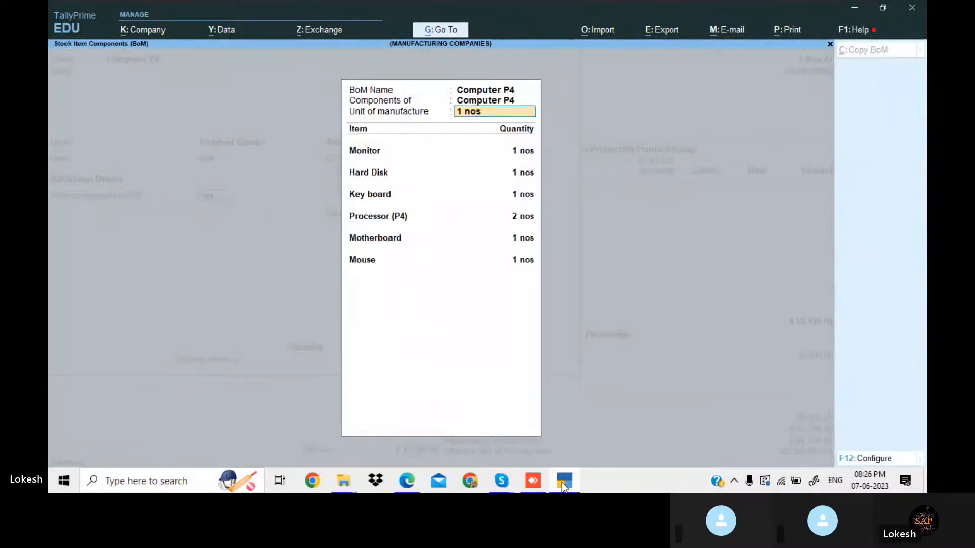
Check the Computer P4 component quantities against transaction 12 in the PDF
left_click(561, 483)
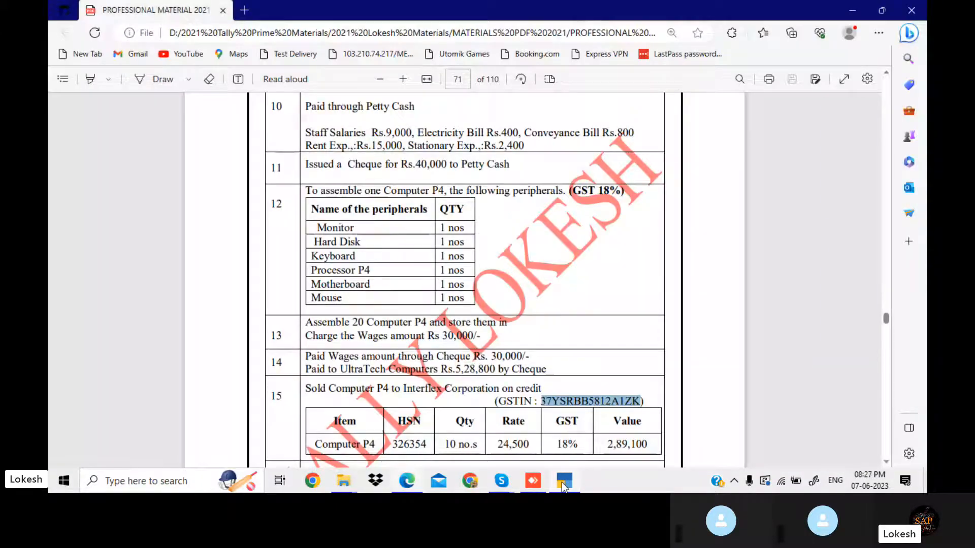
left_click(562, 482)
left_click(561, 482)
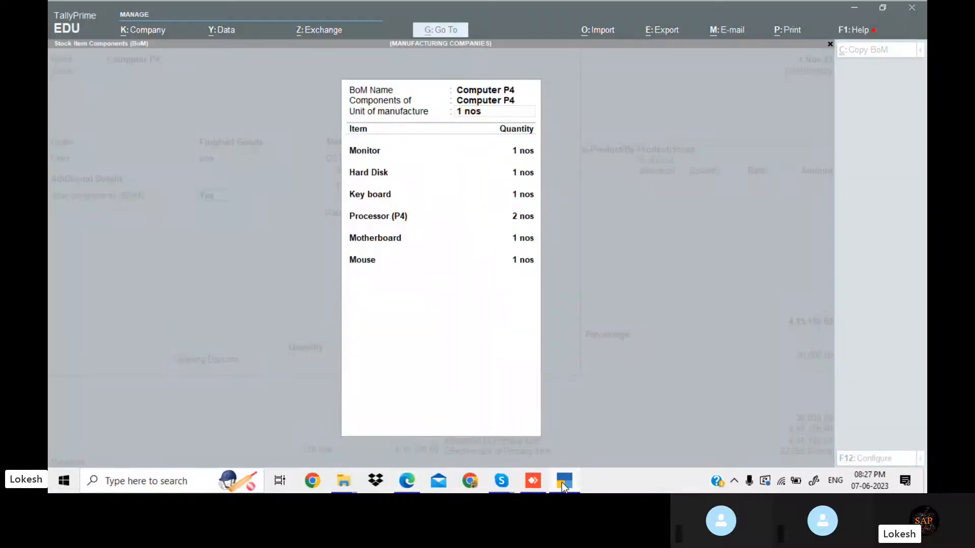
left_click(562, 482)
left_click(562, 482)
left_click(561, 483)
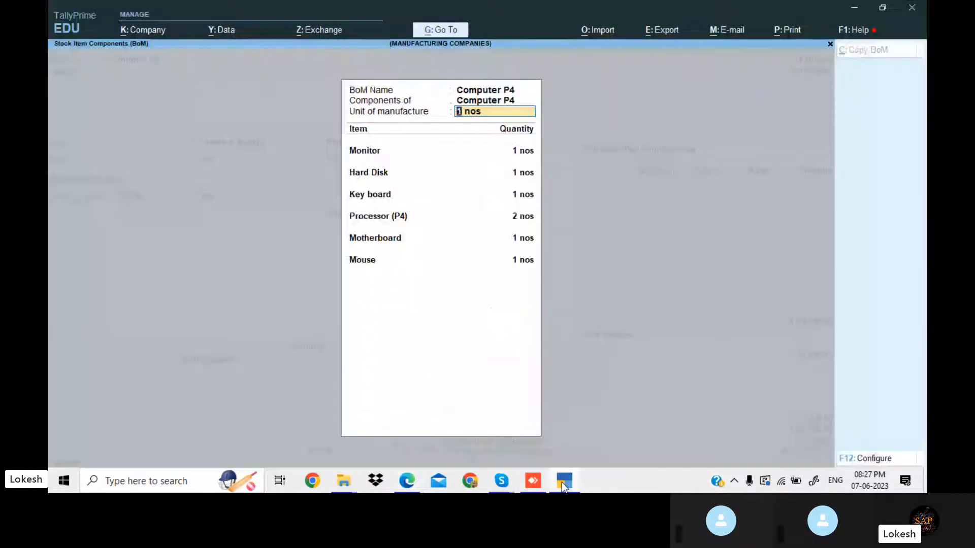
Set the Processor (P4) quantity to 1 nos in the Computer P4 bill of materials and accept the component list
key("Return")
key("Return")
key("Return")
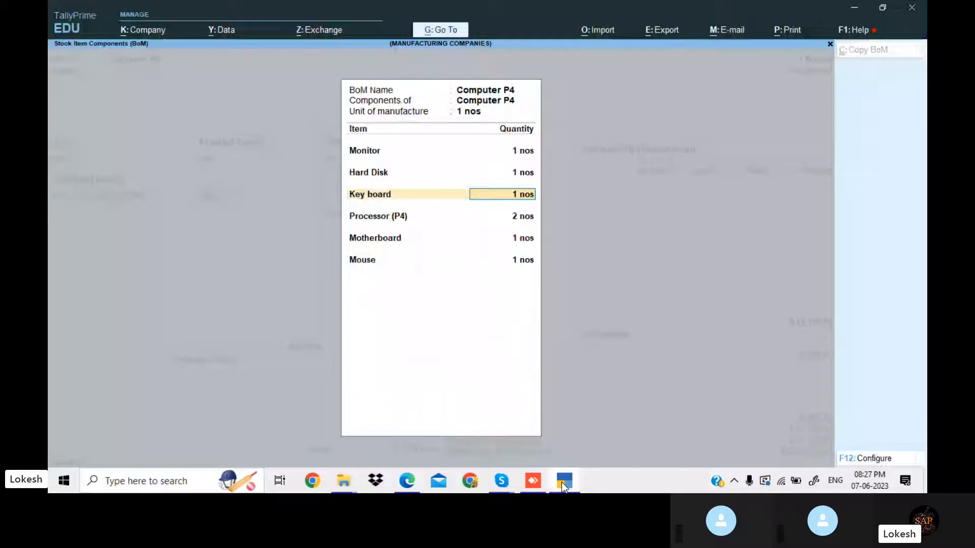
key("Return")
key("Return")
type("1")
key("Return")
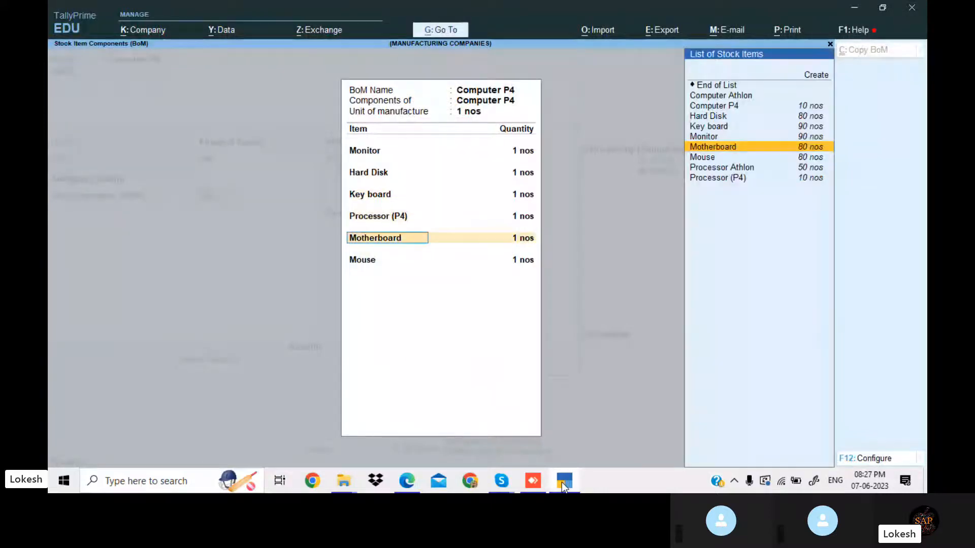
key("ctrl+a")
key("ctrl+a")
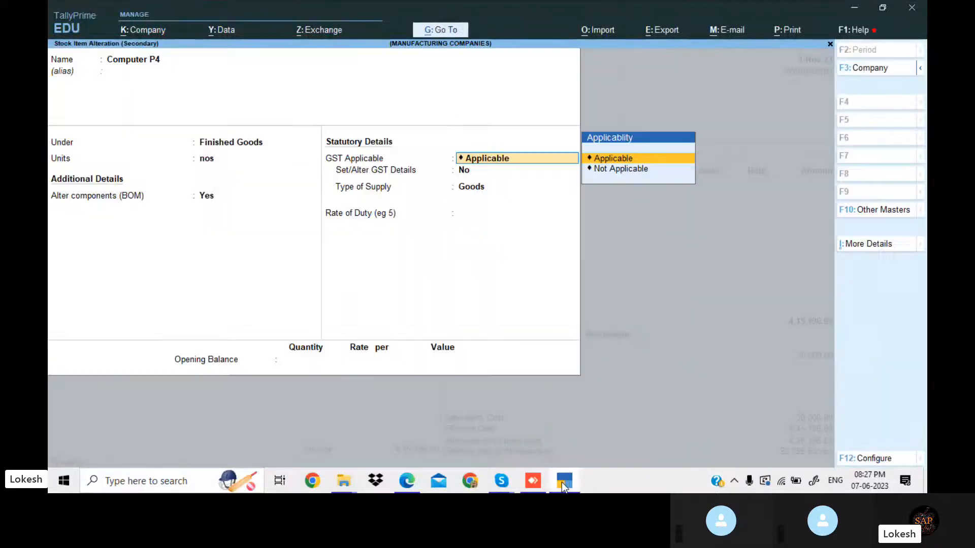
Save the altered Computer P4 stock item and its manufacturing voucher, and close the Day Book
key("ctrl+a")
key("ctrl+a")
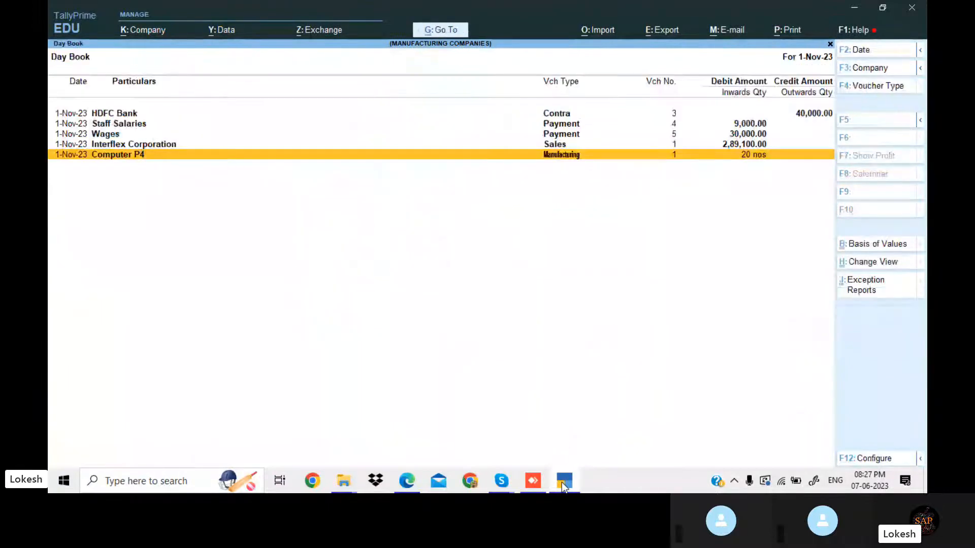
key("Escape")
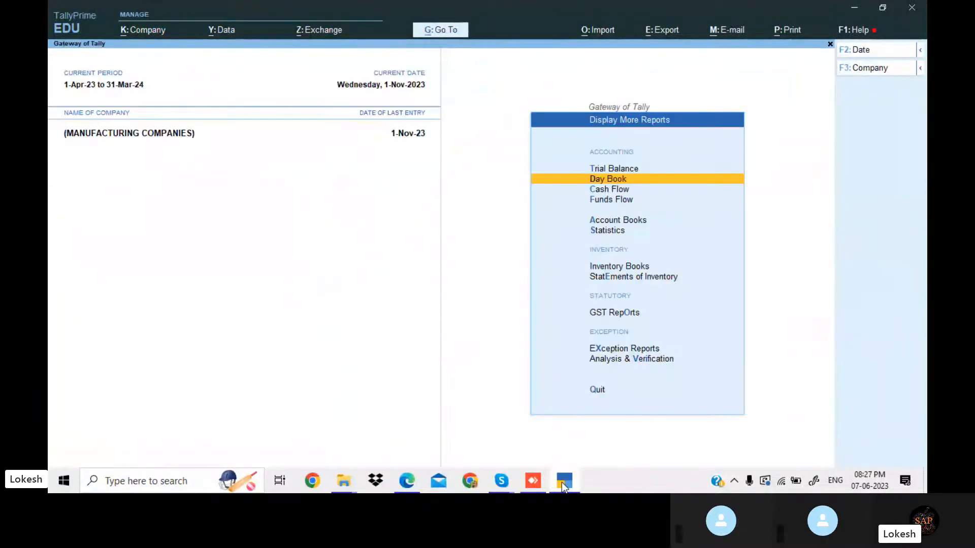
Open the Profit & Loss A/c and expand it to the detailed view
key("Escape")
key("p")
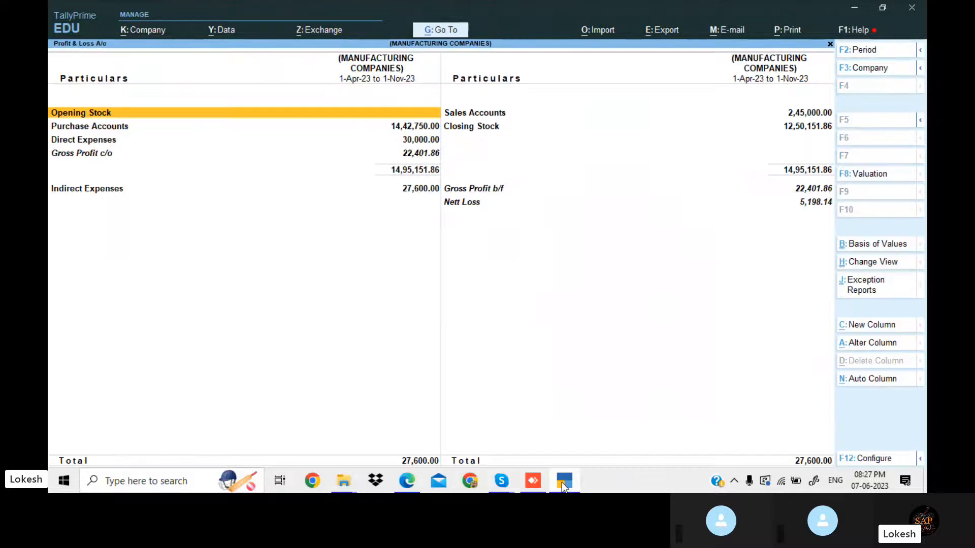
key("Escape")
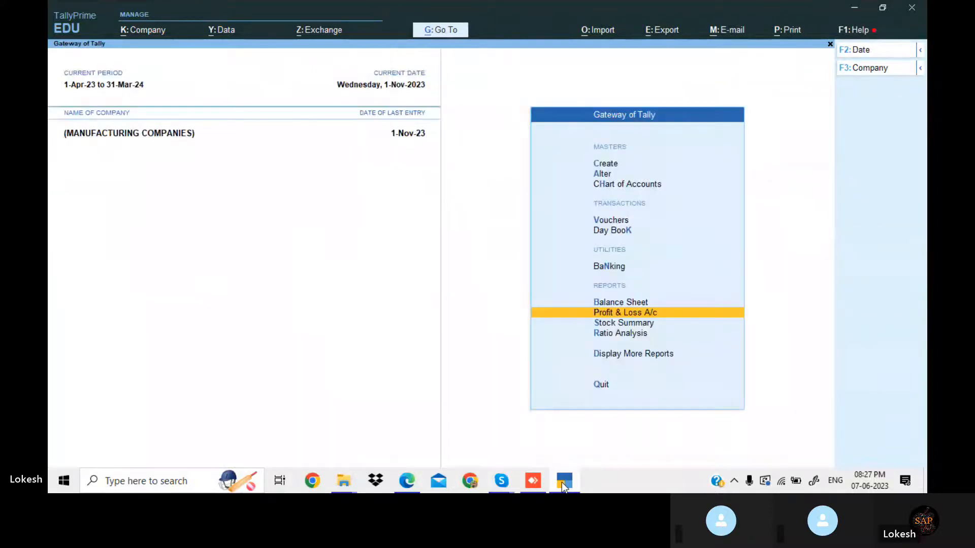
key("Return")
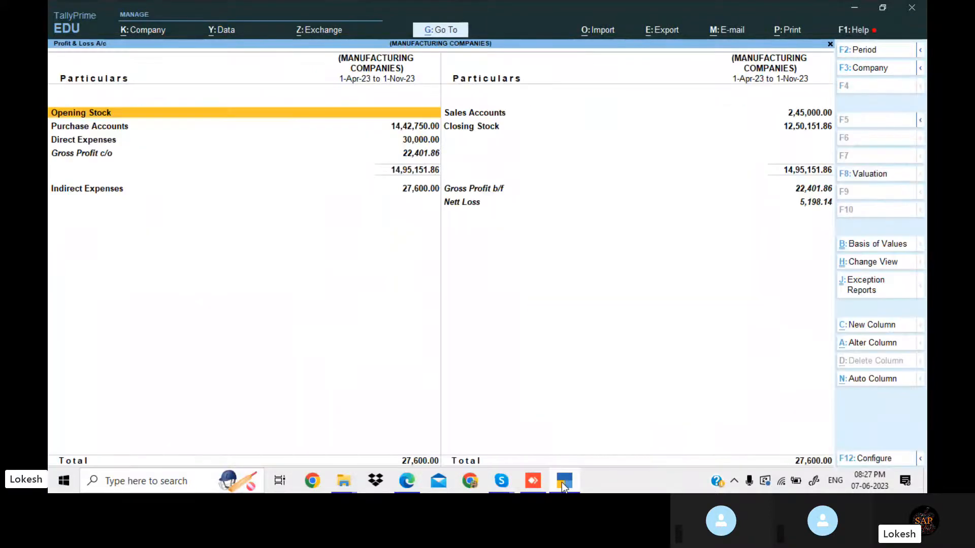
key("alt+F5")
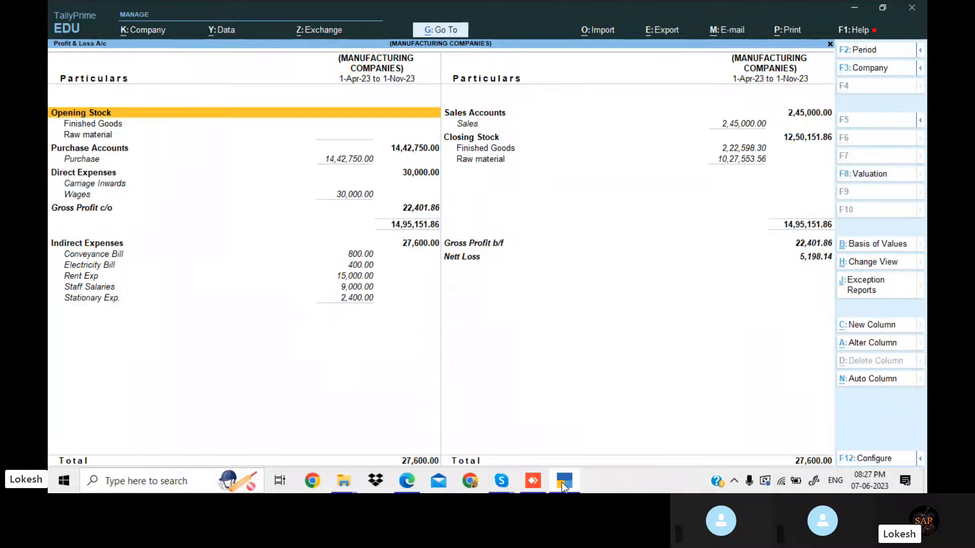
Reopen the Computer P4 manufacturing voucher of 1-Nov-23 from the Day Book for alteration
key("Escape")
key("Escape")
key("Escape")
key("Down")
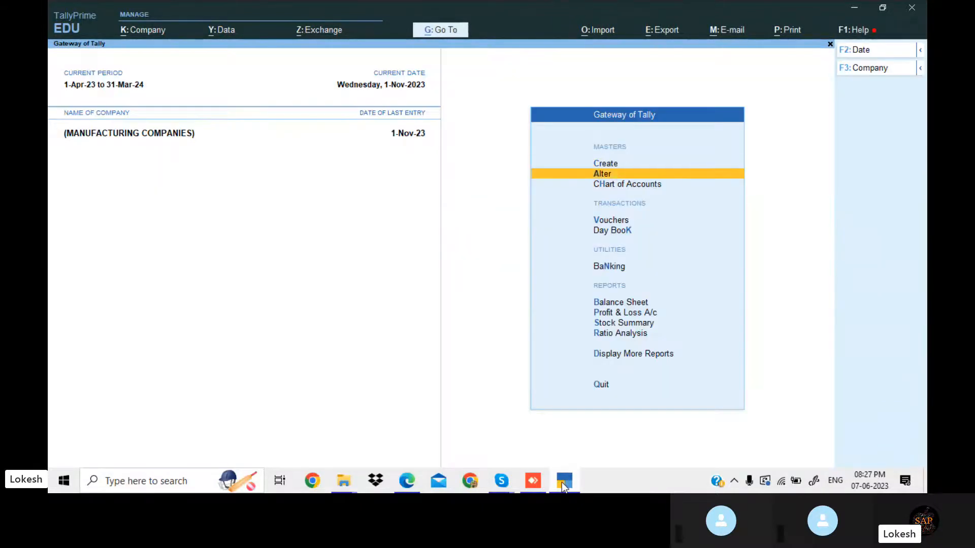
key("Down")
key("Down")
key("Down")
key("Return")
key("Down")
key("Down")
key("Down")
key("Down")
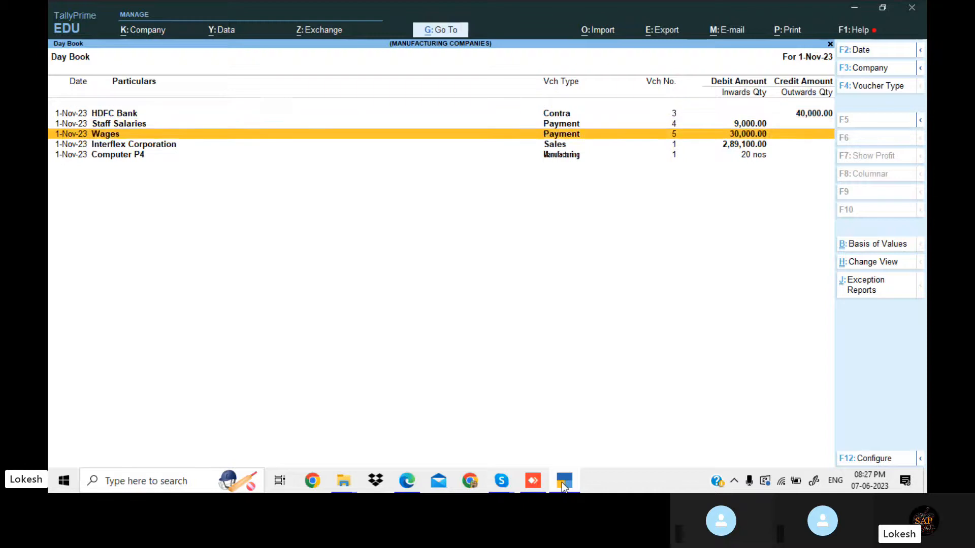
key("Return")
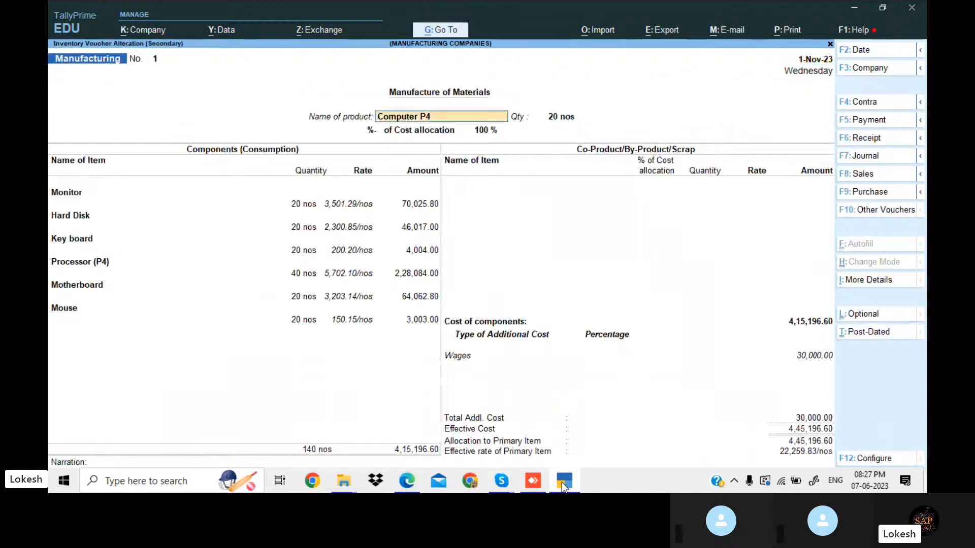
Re-enter 20 nos as the voucher's product quantity, and try replacing product Computer P4 with End of List
key("Return")
key("Return")
key("shift+Tab")
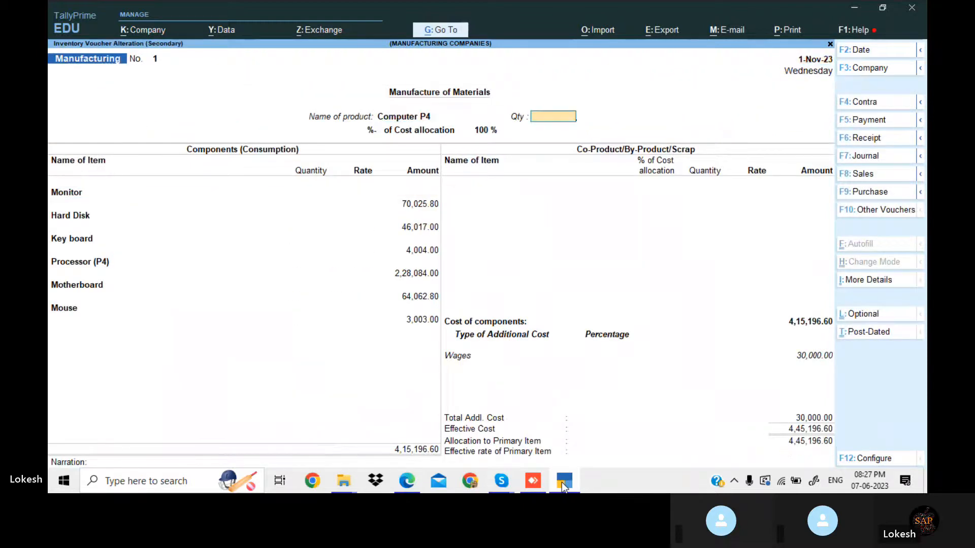
type("20")
key("Return")
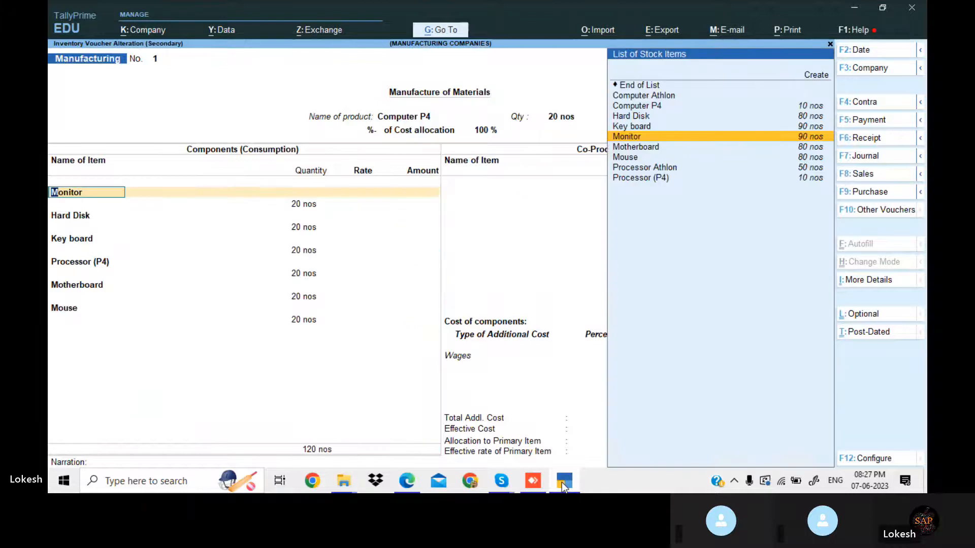
key("Return")
key("shift+Tab")
key("shift+Tab")
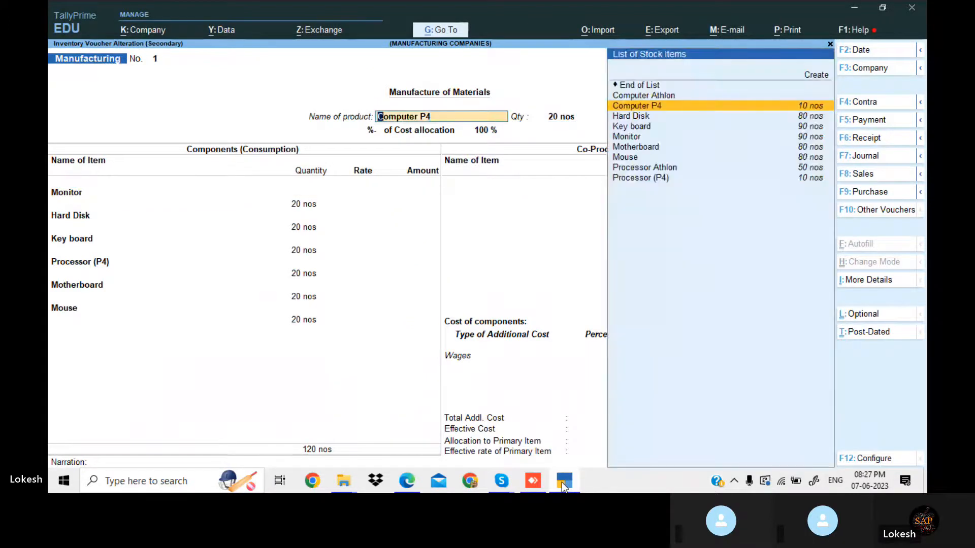
key("Up")
key("Up")
key("Return")
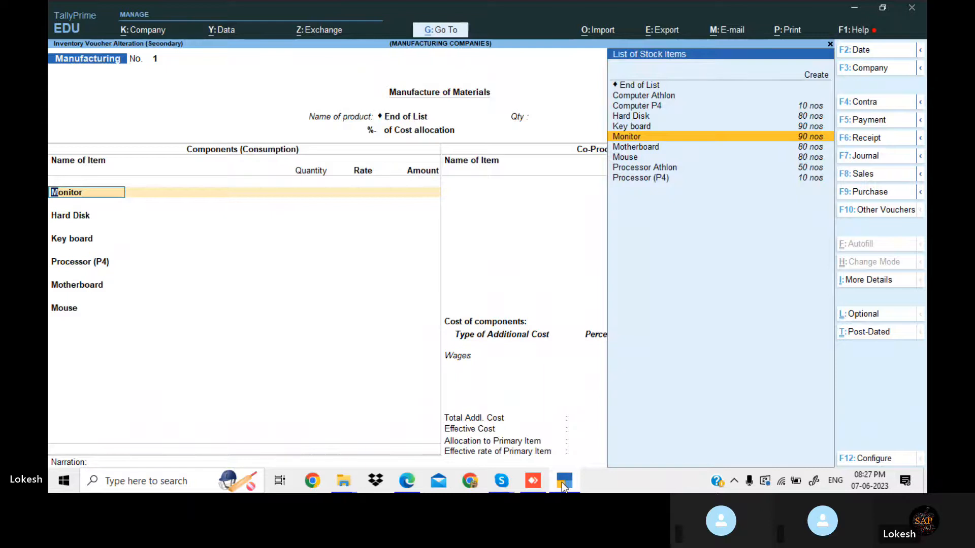
Delete the open Computer P4 manufacturing voucher and leave the Day Book
key("alt+d")
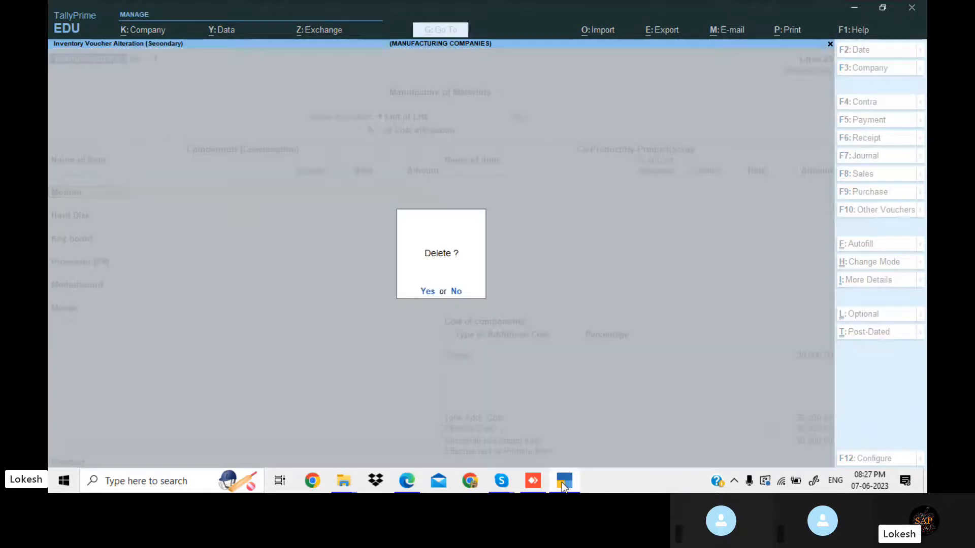
key("y")
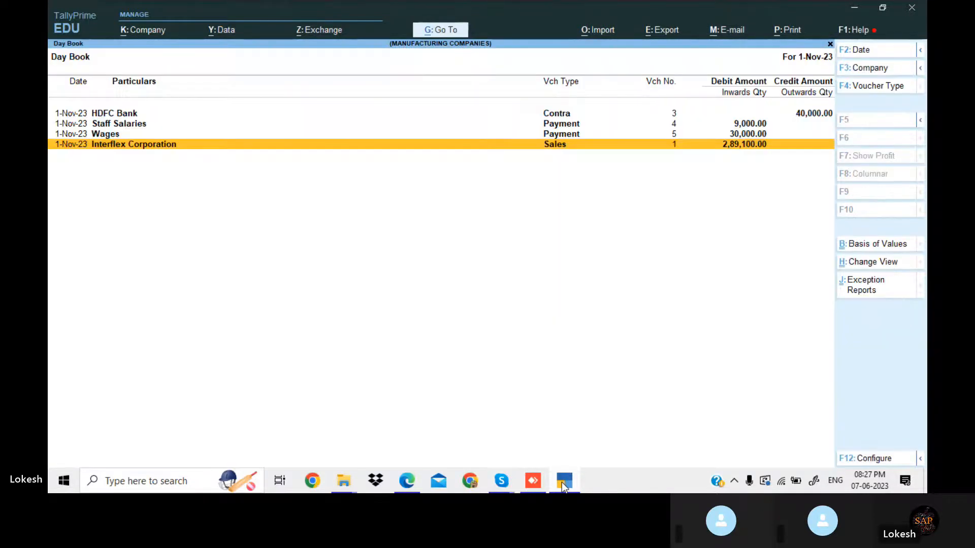
key("Escape")
Start a new Manufacturing voucher for 20 nos of Computer P4 using the Computer P4 BOM
key("v")
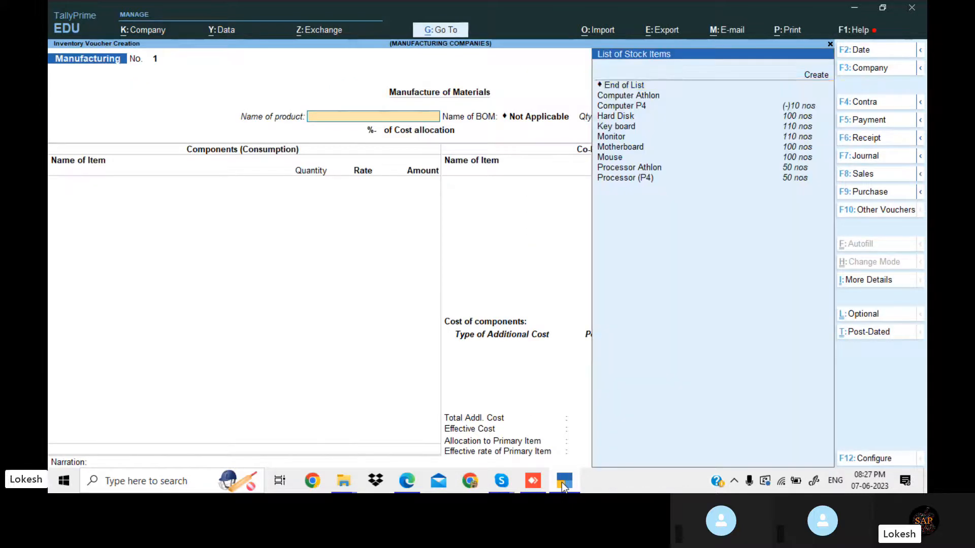
key("Down")
key("Down")
key("Return")
type("2")
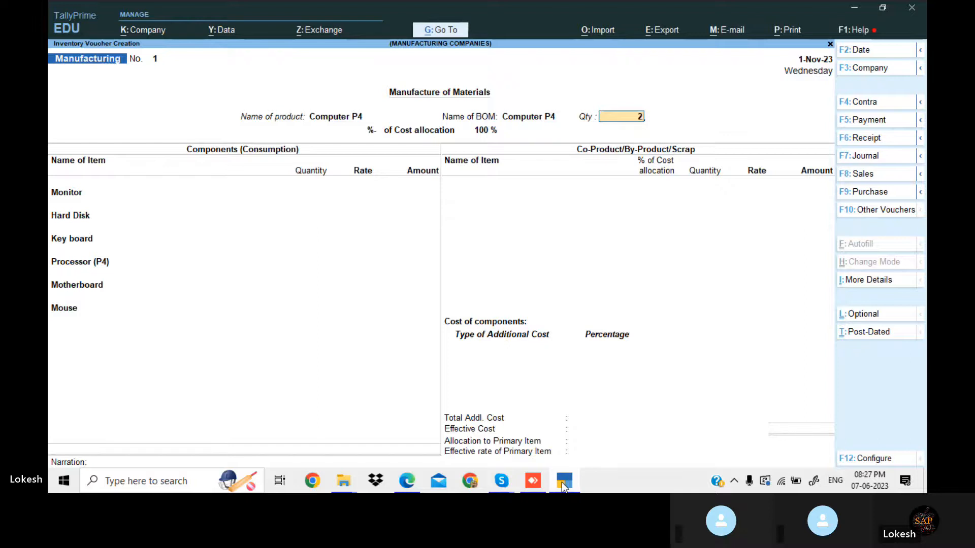
type("0")
key("Return")
key("Return")
key("Return")
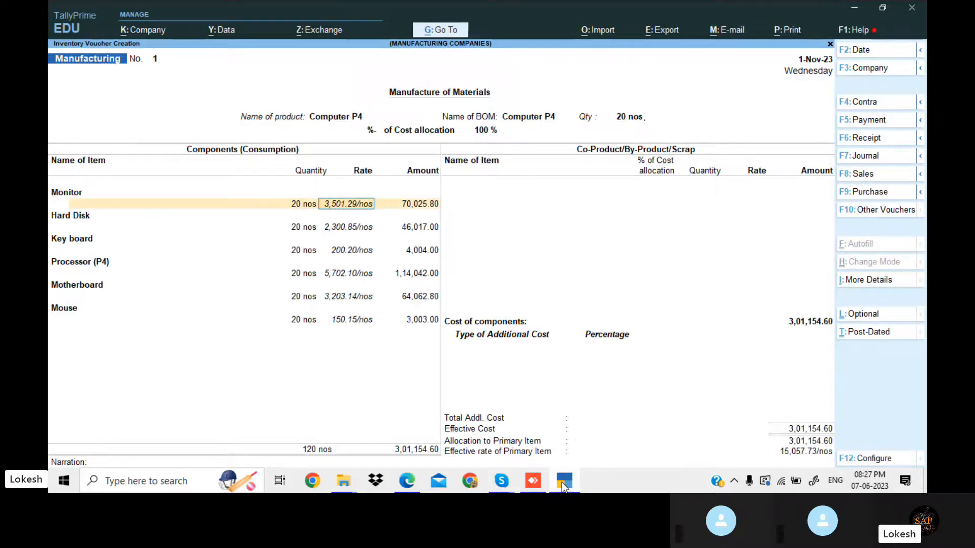
Accept all the BOM components from Monitor to Mouse and end the co-product list without adding any item
key("Down")
key("Down")
key("Down")
key("Down")
key("Return")
key("Down")
key("Return")
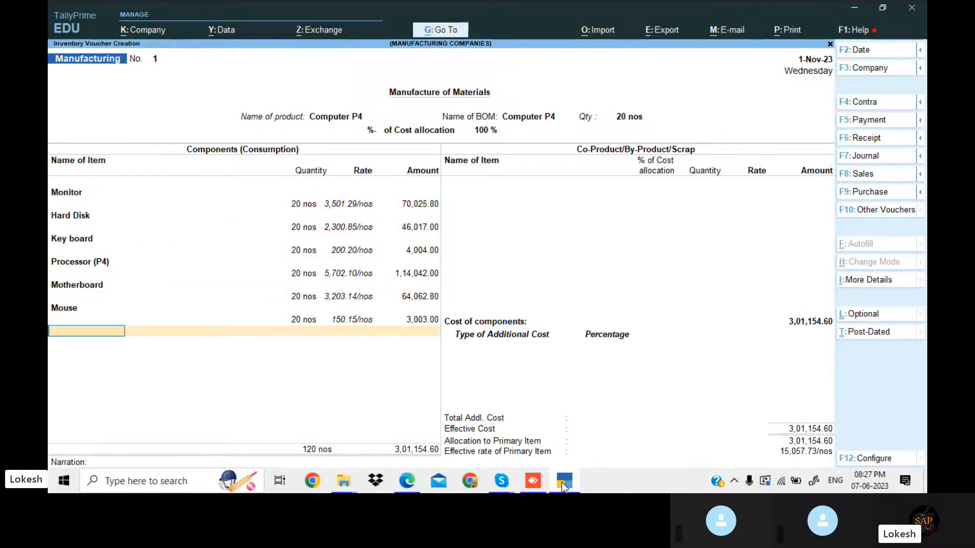
key("Return")
key("Return")
key("Return")
Add Wages of 30,000 as the additional cost and save the manufacturing voucher
key("BackSpace")
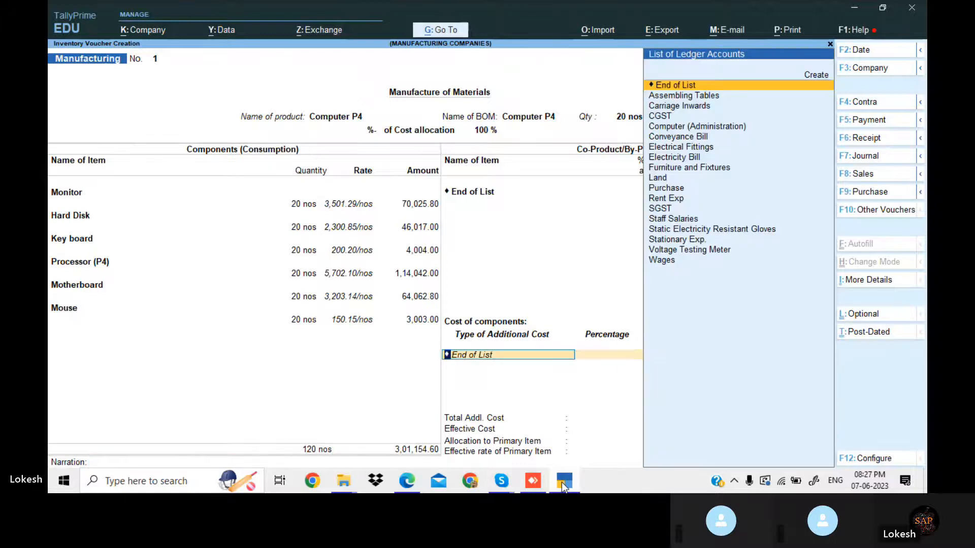
type("w")
key("Return")
key("Return")
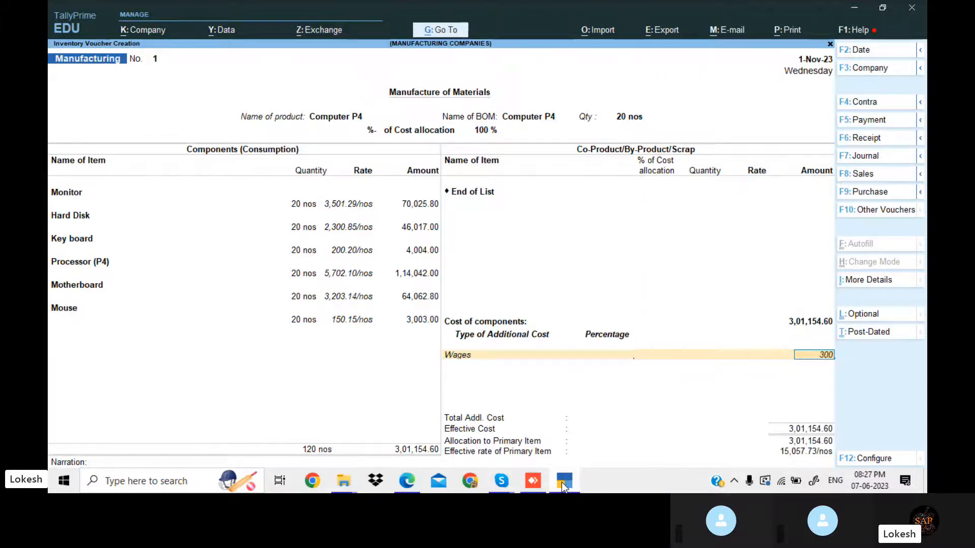
type("00")
key("Return")
key("Return")
key("Return")
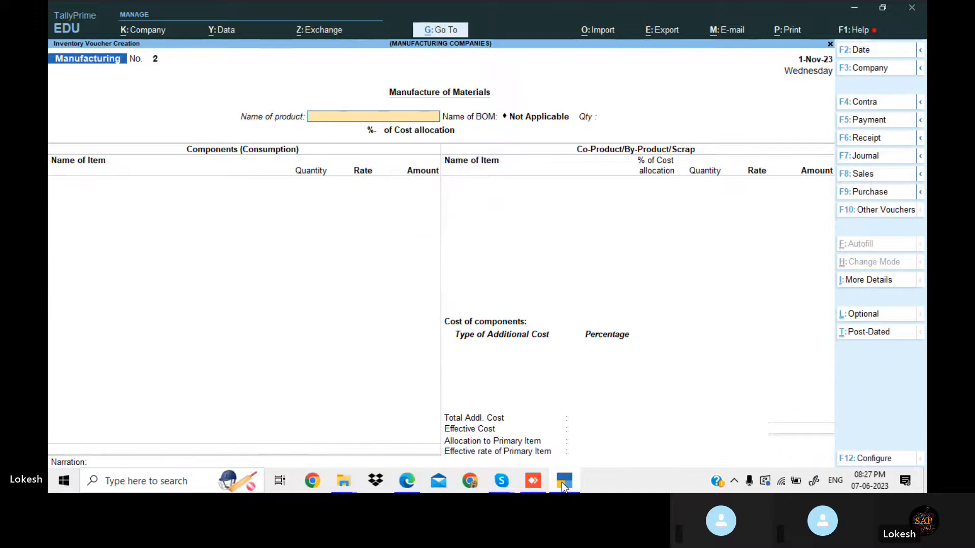
Open the Profit & Loss A/c in detailed view and go through its entries down to Nett Profit
key("Escape")
key("Return")
key("p")
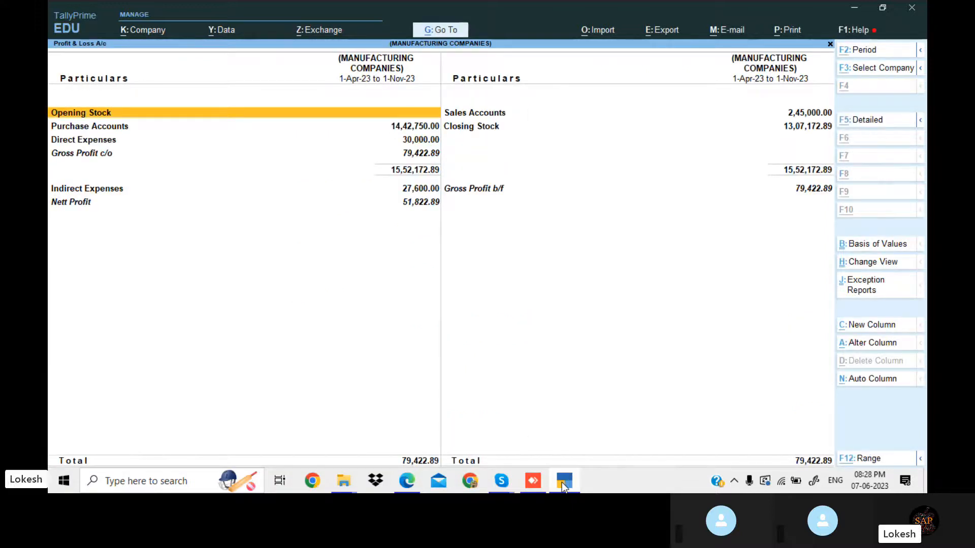
key("alt+F5")
key("Down")
key("Down")
key("Down")
key("Down")
key("Down")
key("Down")
key("Down")
key("Down")
key("Down")
key("Down")
key("Down")
key("Down")
key("Down")
key("Down")
key("Down")
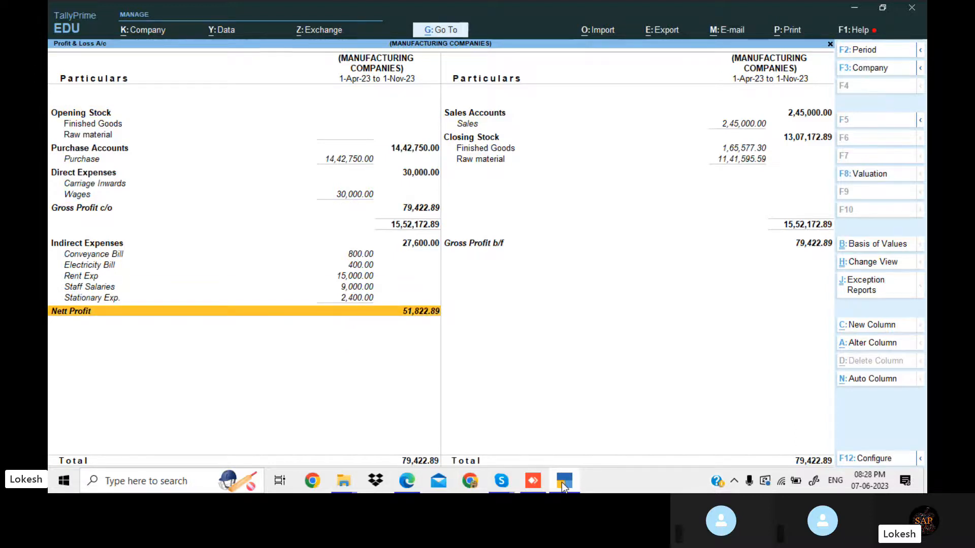
Switch to the course PDF in Edge and find the Profit & Loss A/C solutions on page 78
left_click(562, 483)
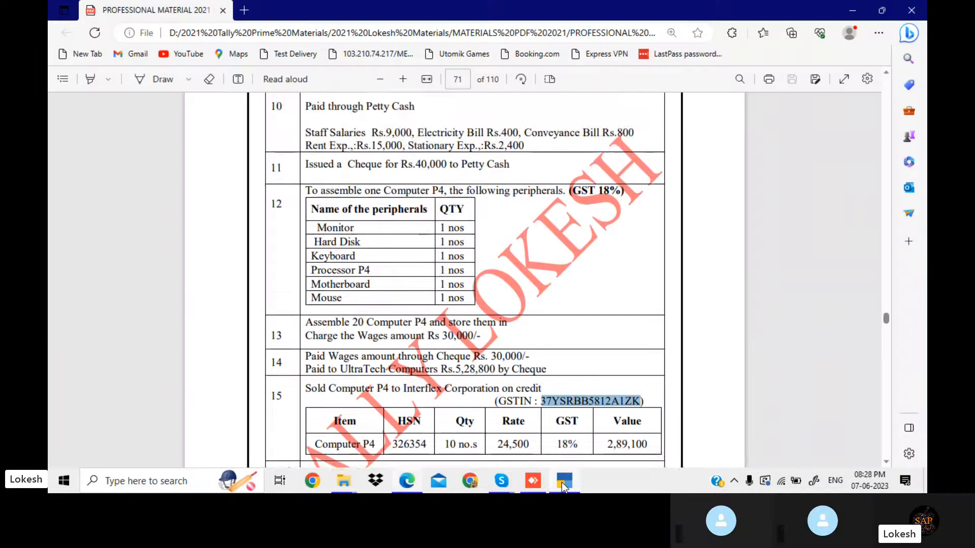
key("Page_Down")
key("Page_Down")
key("Page_Down")
key("Page_Down")
key("Page_Down")
key("Page_Down")
key("Page_Down")
key("Page_Down")
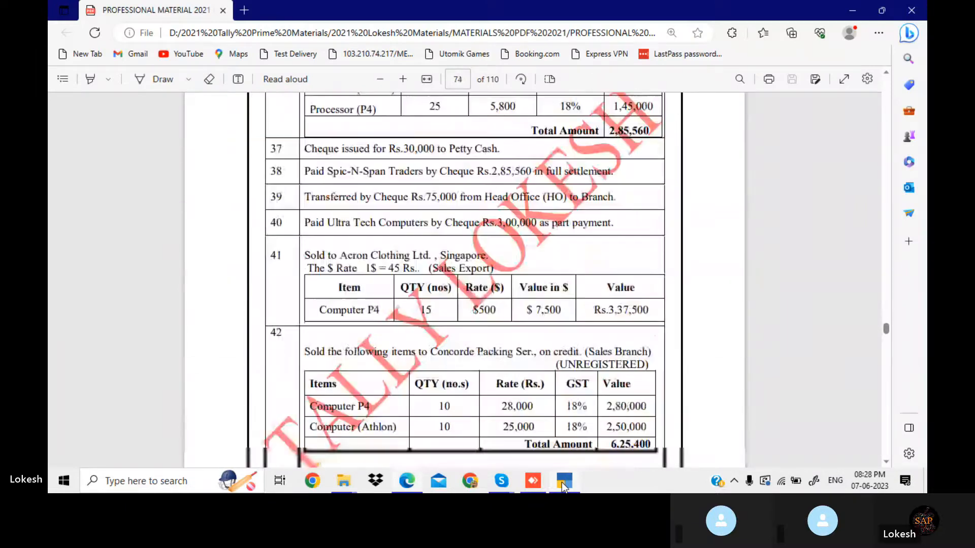
key("Page_Down")
key("Page_Down")
key("Page_Down")
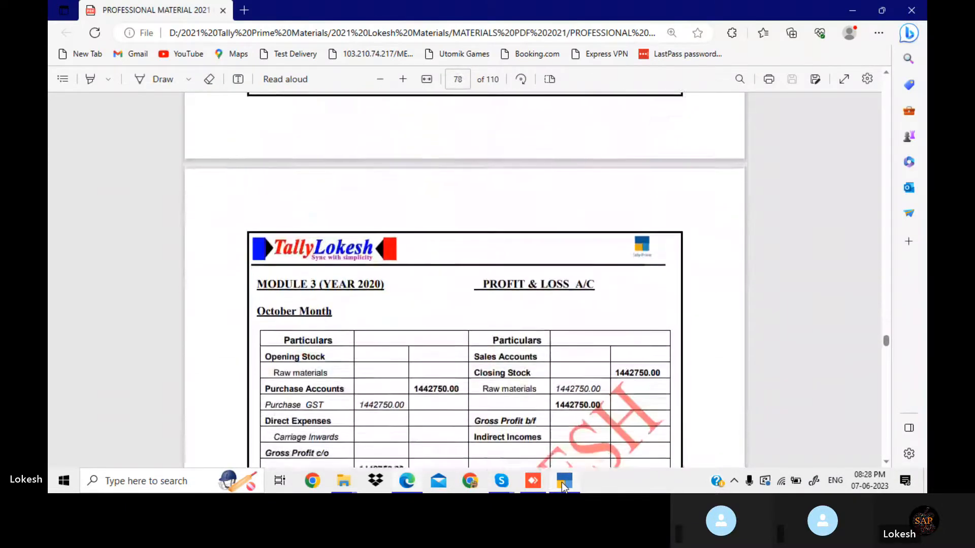
Compare the October to November Profit & Loss table in the PDF with the TallyPrime Profit & Loss A/c
scroll(348, 412, "down", 4)
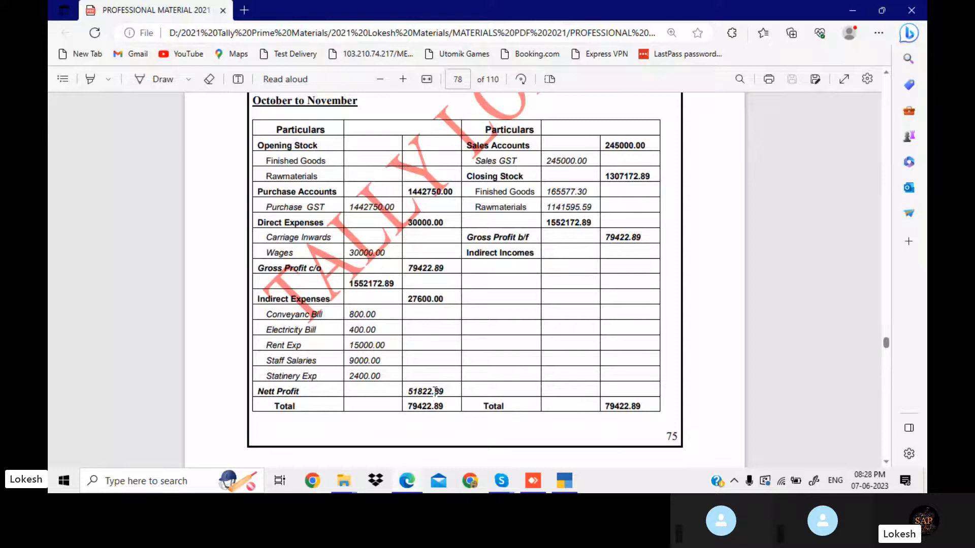
scroll(436, 391, "down", 1)
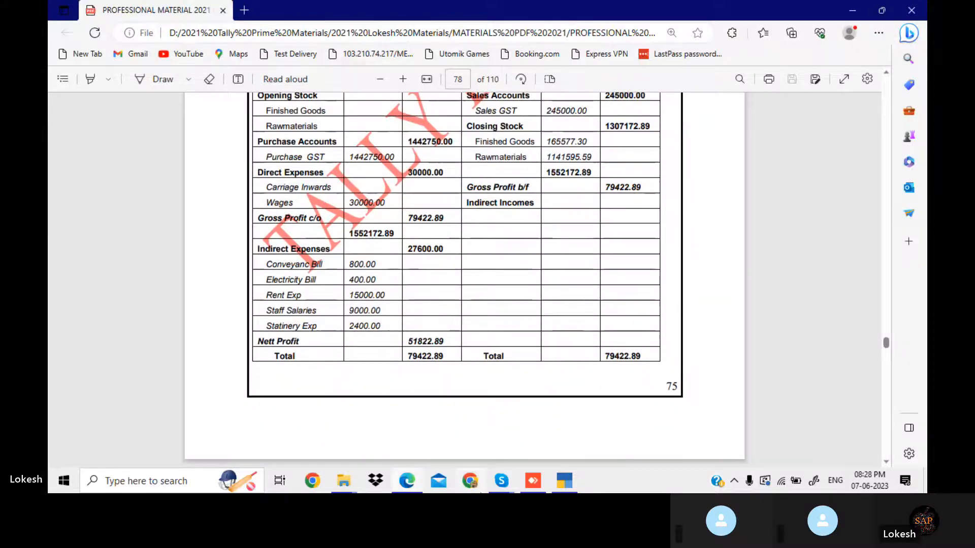
left_click(566, 483)
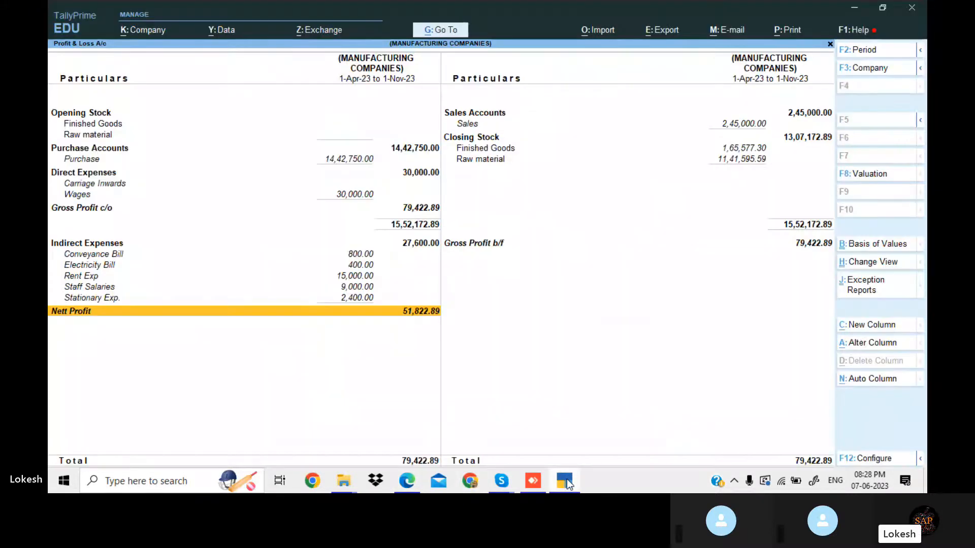
left_click(566, 481)
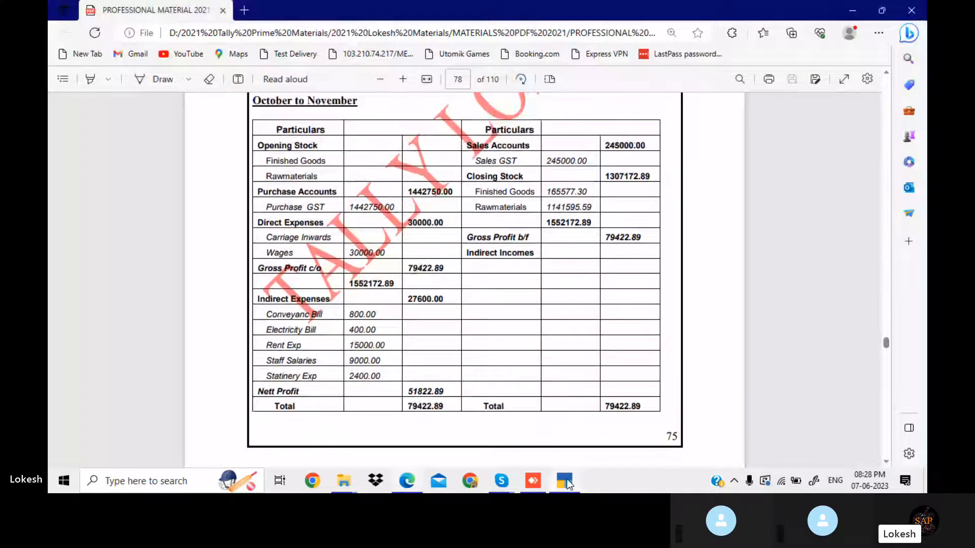
Go back to page 72 of the PDF and examine the December 2020 transactions from number 17 onward
key("Page_Up")
key("Page_Up")
key("Page_Up")
key("Page_Up")
key("Page_Up")
key("Page_Up")
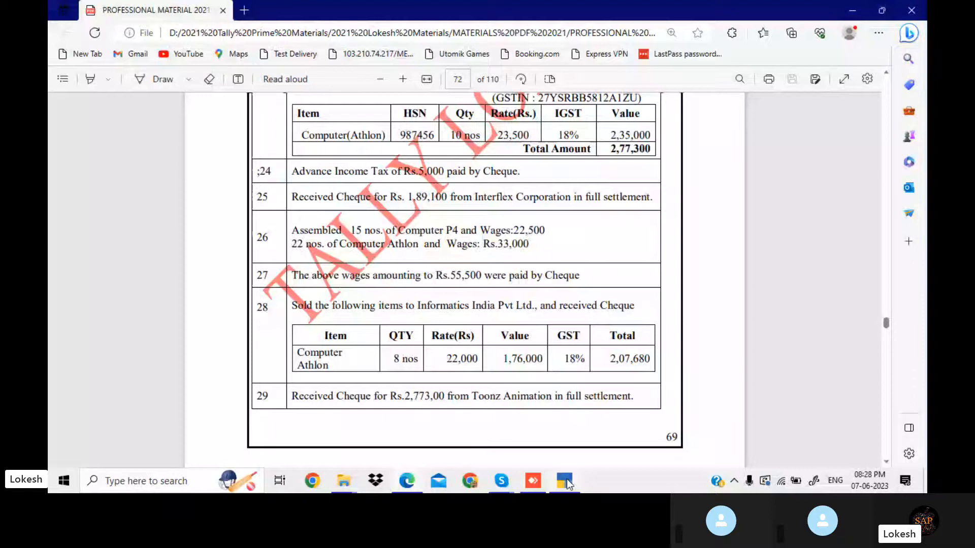
key("Up")
key("Up")
key("Up")
key("Up")
key("Up")
key("Up")
key("Up")
key("Up")
key("Up")
key("Up")
key("Up")
key("Up")
key("Up")
key("Up")
key("Up")
key("Up")
key("Up")
key("Up")
key("Up")
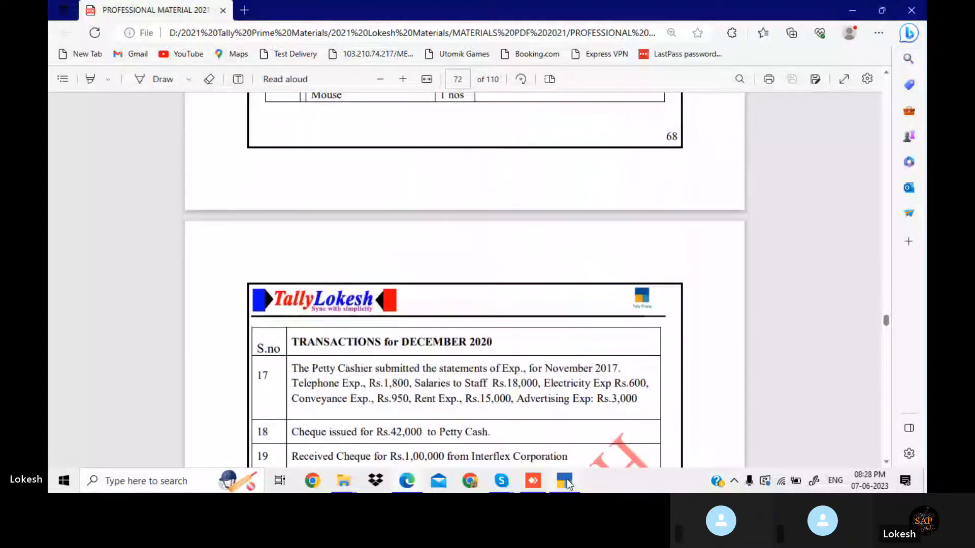
key("Up")
key("Up")
key("Up")
key("Up")
key("Up")
key("Up")
key("Up")
key("Up")
key("Down")
key("Down")
key("Down")
key("Down")
key("Down")
key("Down")
key("Down")
key("Down")
key("Down")
key("Down")
key("Down")
key("Down")
key("Down")
key("Down")
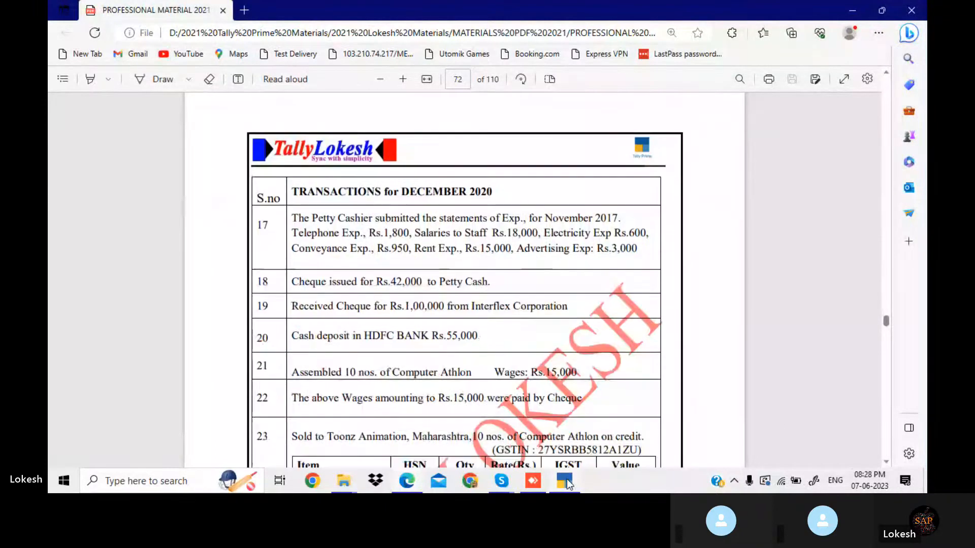
key("Down")
key("Down")
key("Down")
key("Down")
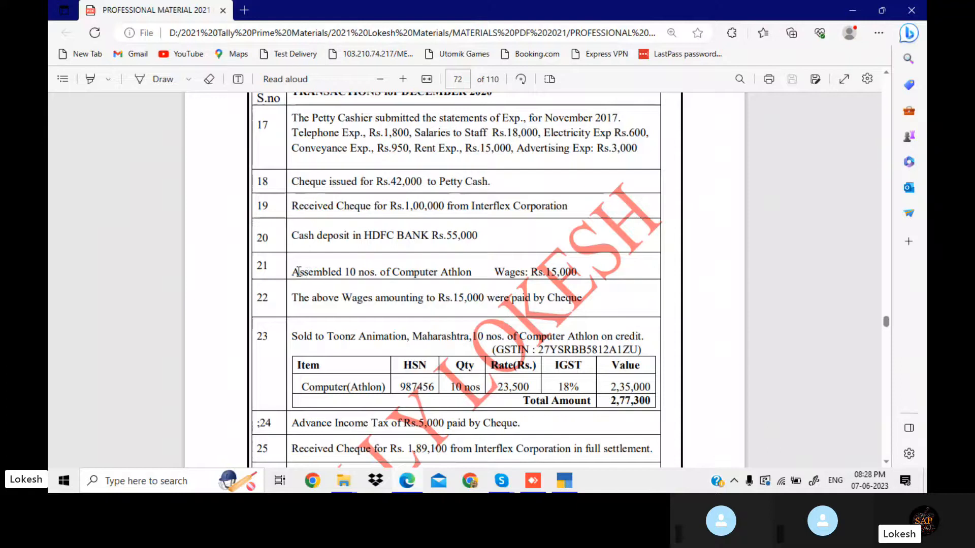
Mark transaction 21 in the PDF, switch back to TallyPrime and open a new Manufacturing voucher
left_click_drag(293, 272, 467, 272)
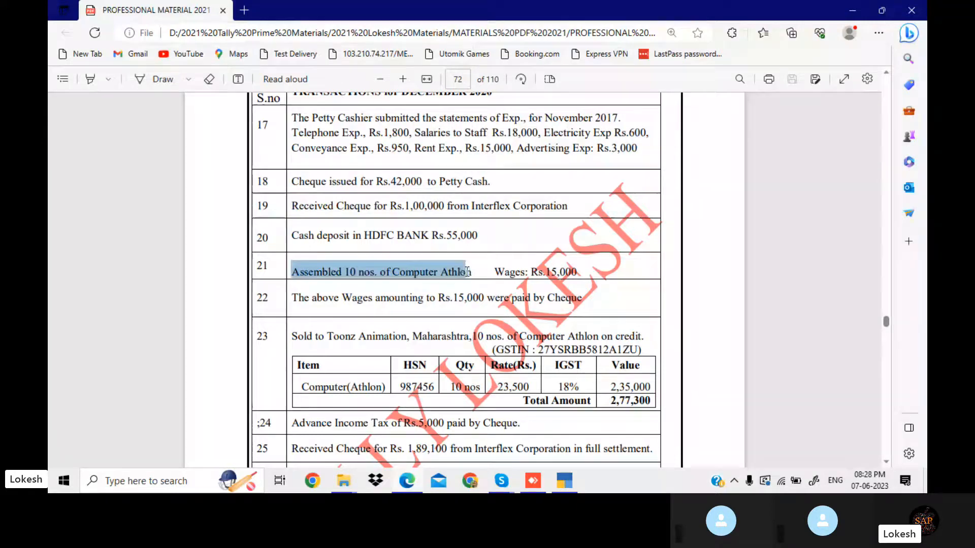
left_click(519, 280)
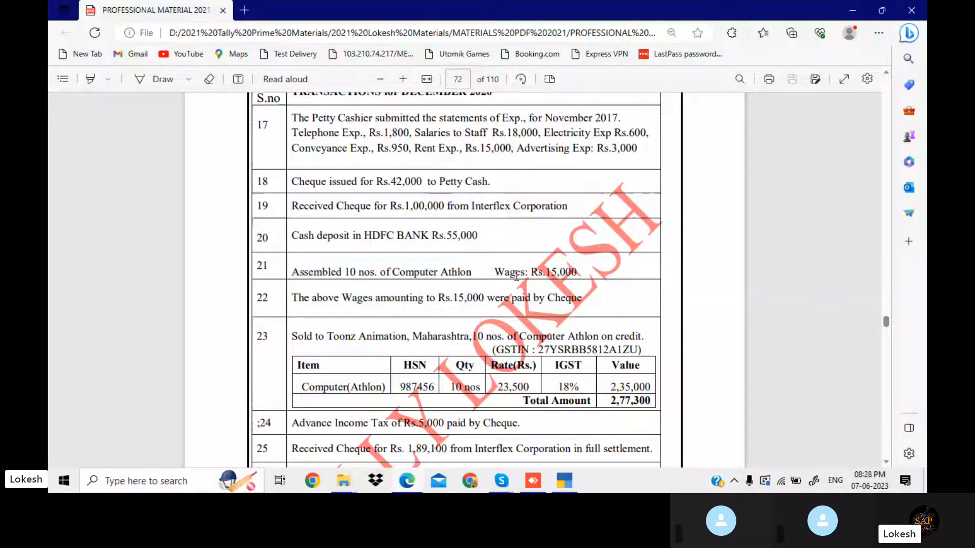
left_click(564, 480)
key("Escape")
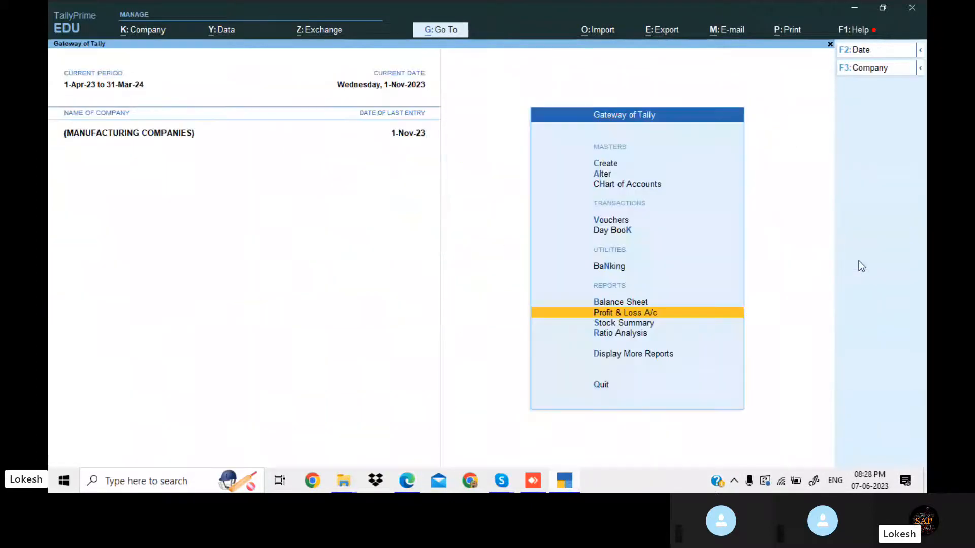
key("Up")
key("Up")
key("Up")
key("Up")
key("Return")
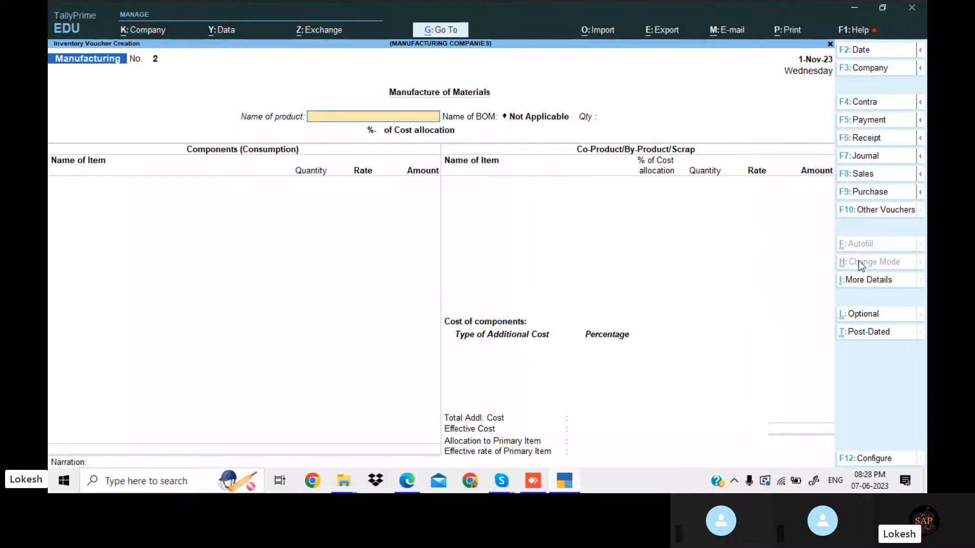
Choose Computer Athlon as the product with its Computer Athlon BOM and set the quantity to 10 nos
left_click(889, 216)
key("Escape")
type("Com")
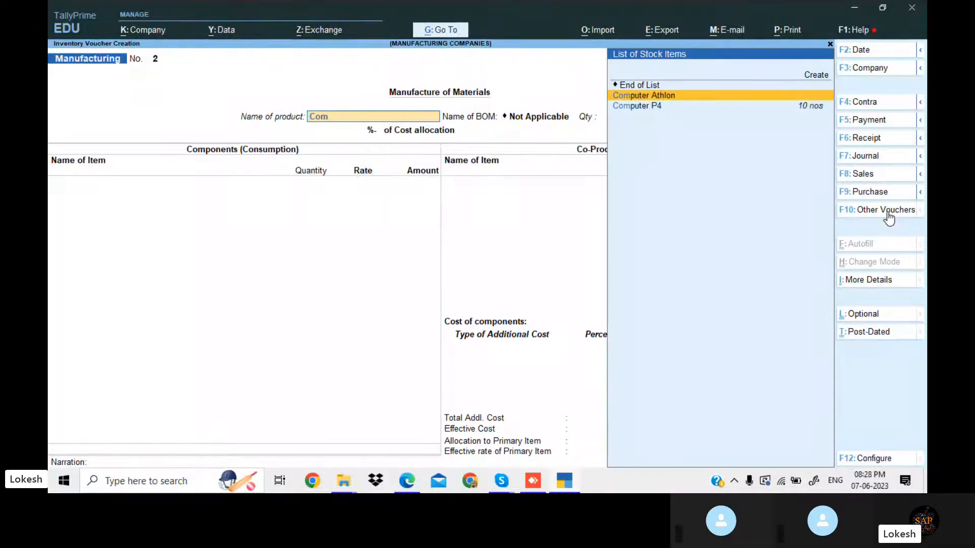
key("Return")
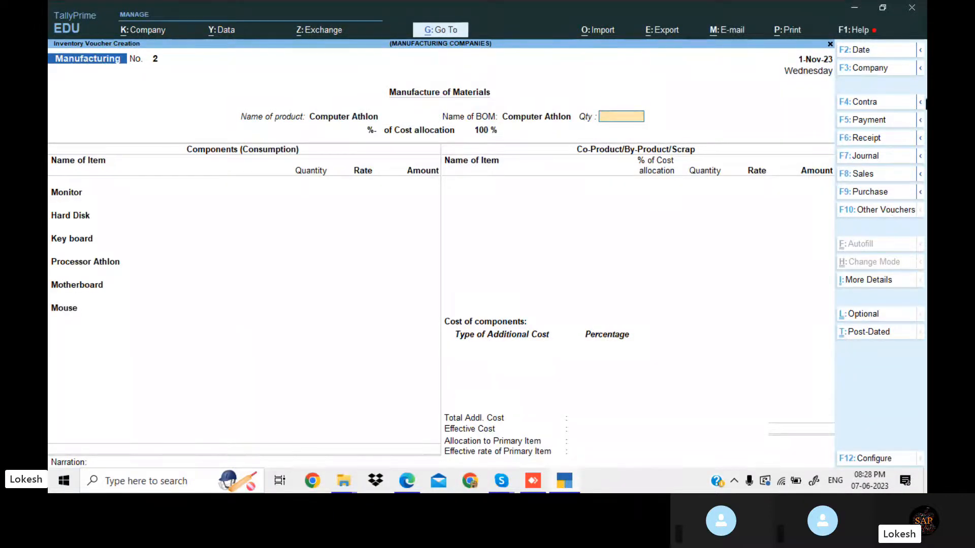
key("alt+Tab")
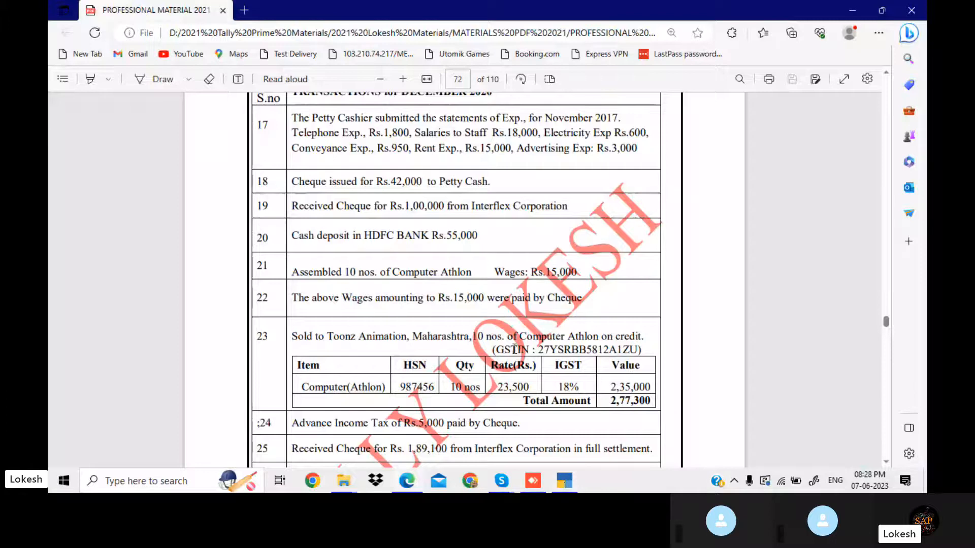
left_click(566, 483)
key("Return")
key("Return")
key("Return")
key("Return")
key("Return")
key("Return")
key("Return")
key("Return")
key("Return")
key("Return")
key("Return")
key("Return")
key("Return")
key("Return")
key("Return")
key("Return")
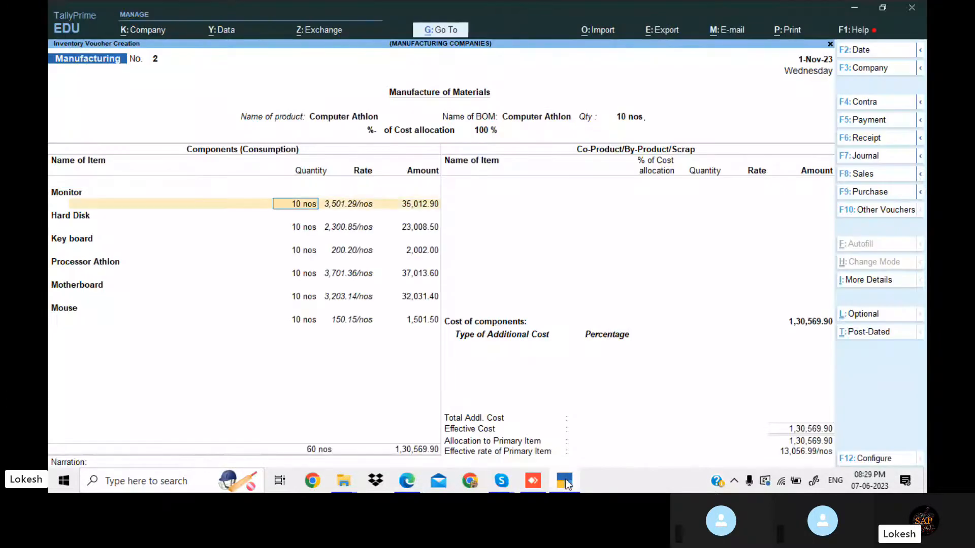
Keep the listed components, enter Wages of 15,000 as additional cost and save the Computer Athlon manufacturing voucher
key("Return")
key("Return")
key("Return")
key("Return")
key("Return")
key("Return")
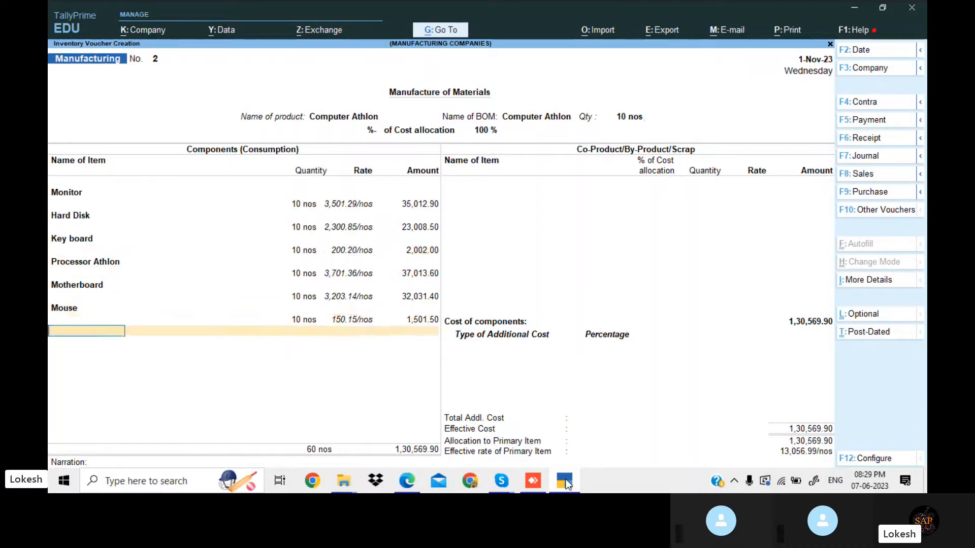
key("Return")
key("Return")
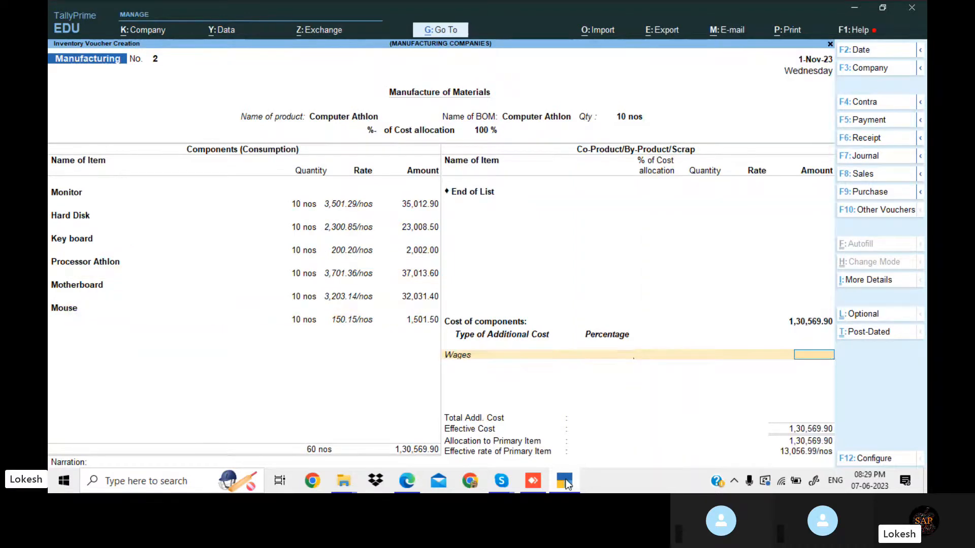
left_click(567, 485)
left_click(568, 485)
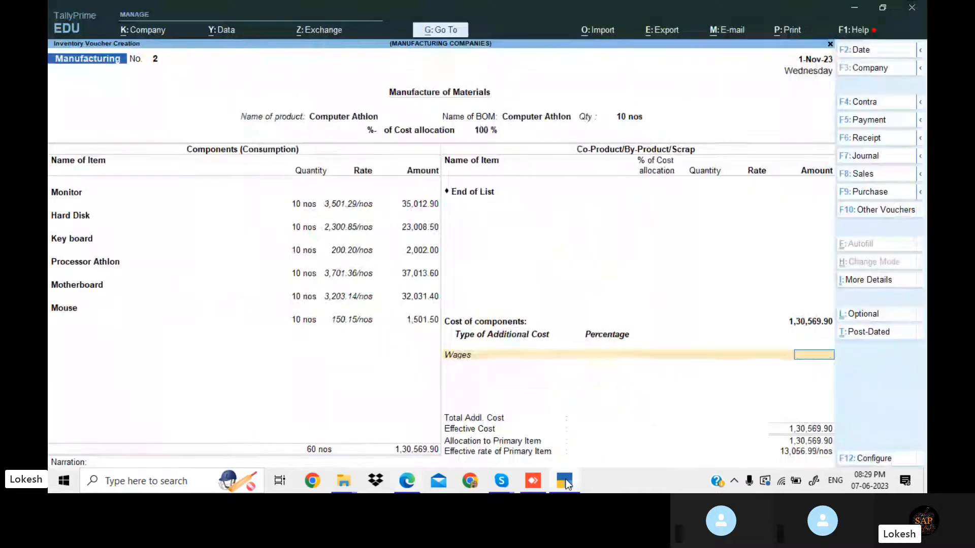
type("15,000")
key("Return")
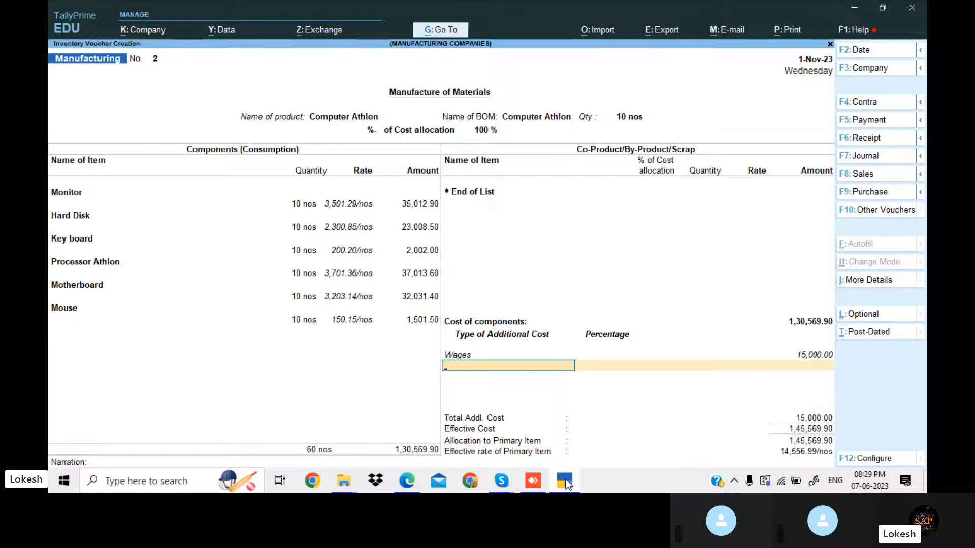
key("Return")
key("Return")
key("Return")
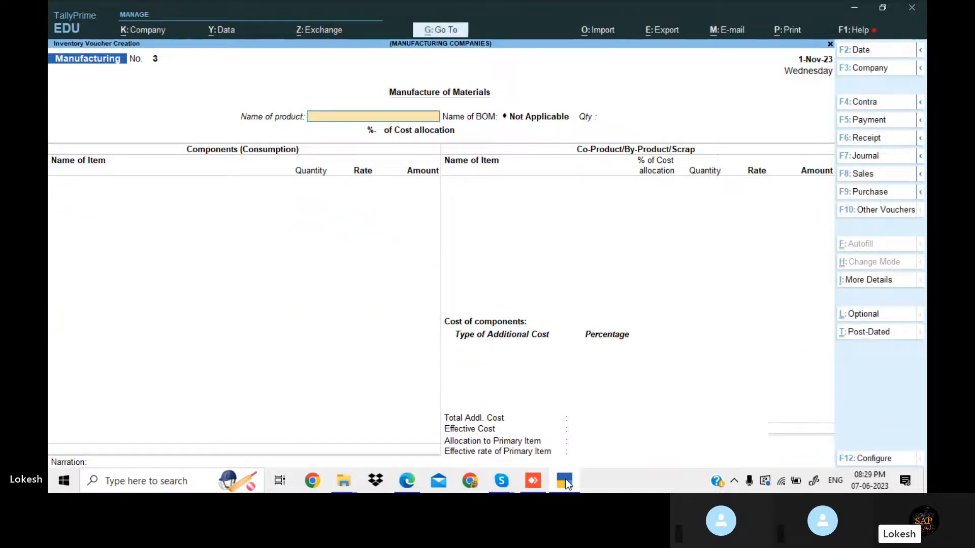
Switch to the course PDF in Edge and examine the remaining December transactions on page 72, through number 29
key("alt+Tab")
key("Down")
key("Down")
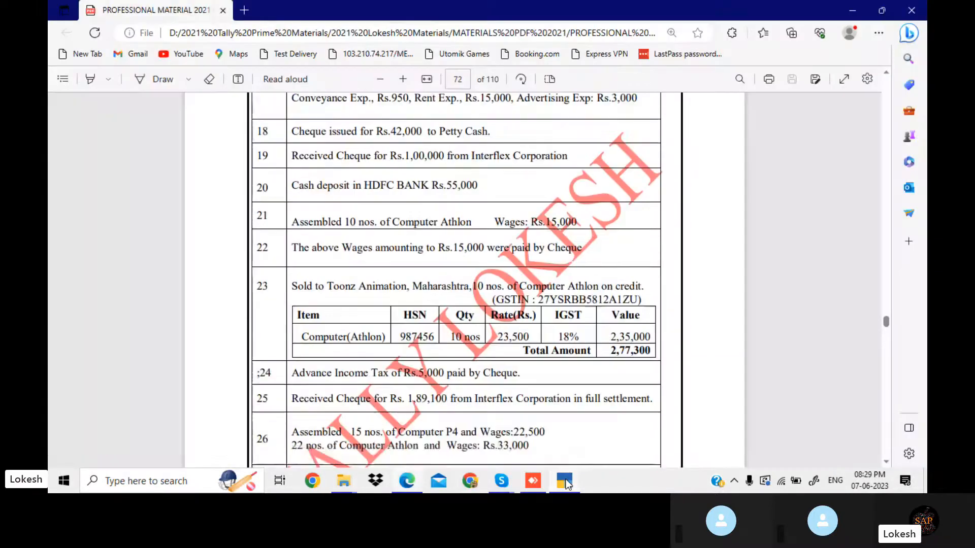
key("Down")
key("Down")
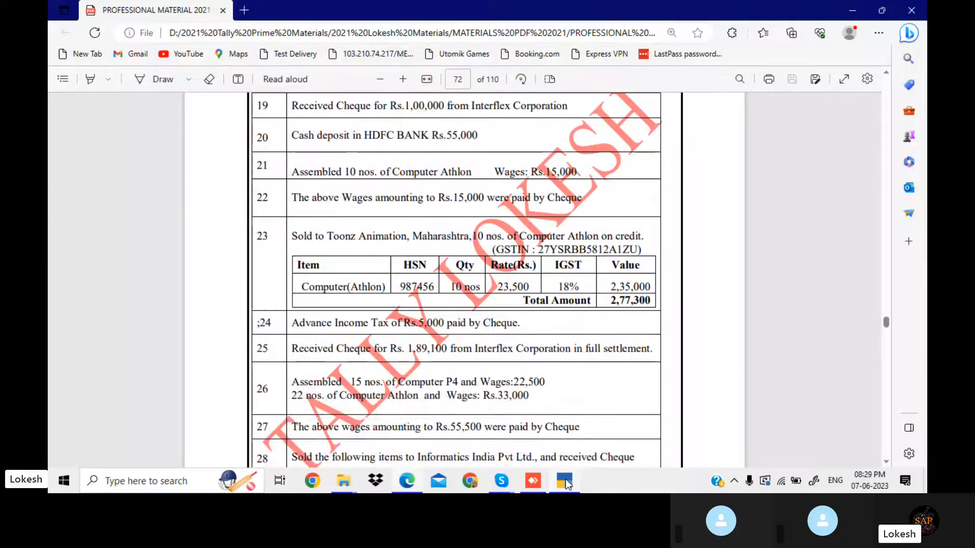
key("Down")
key("Down")
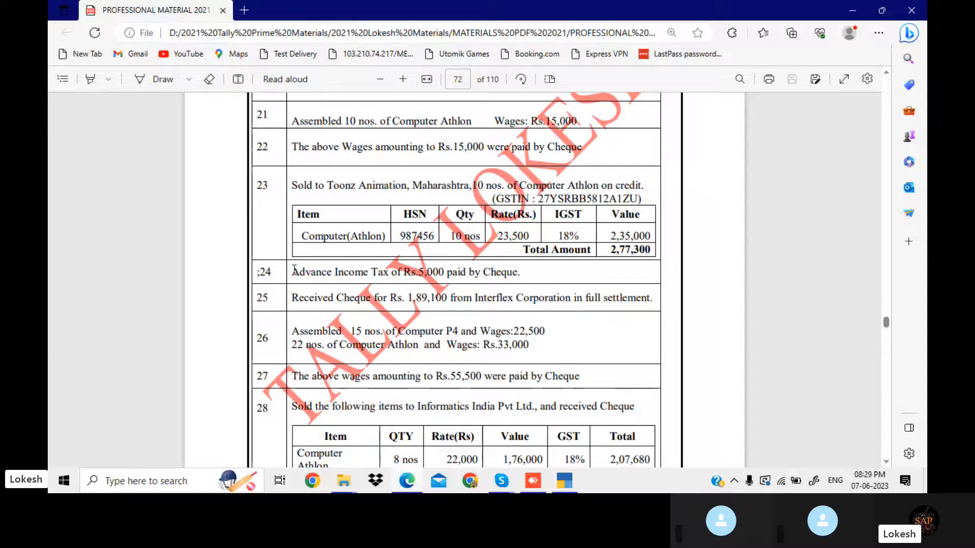
left_click_drag(294, 270, 388, 278)
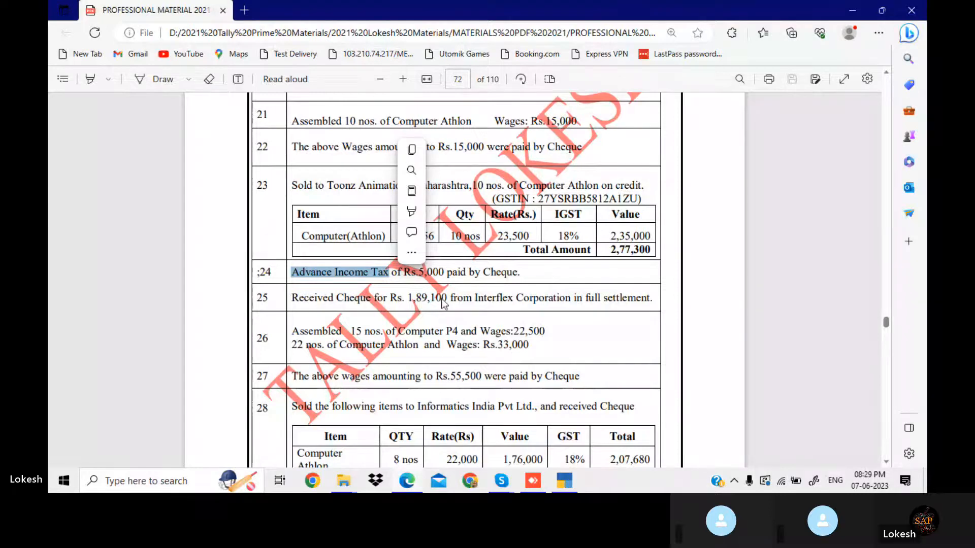
left_click_drag(291, 331, 476, 333)
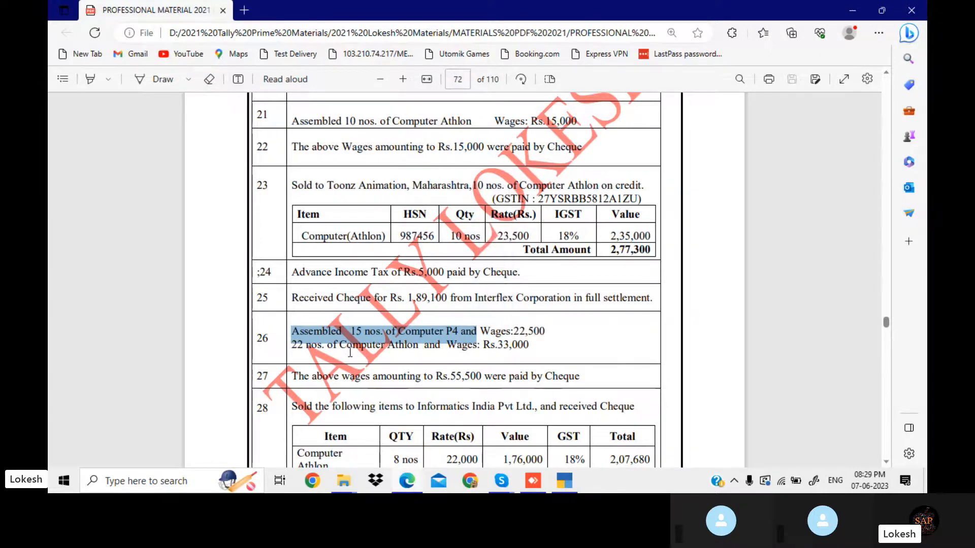
scroll(350, 352, "down", 2)
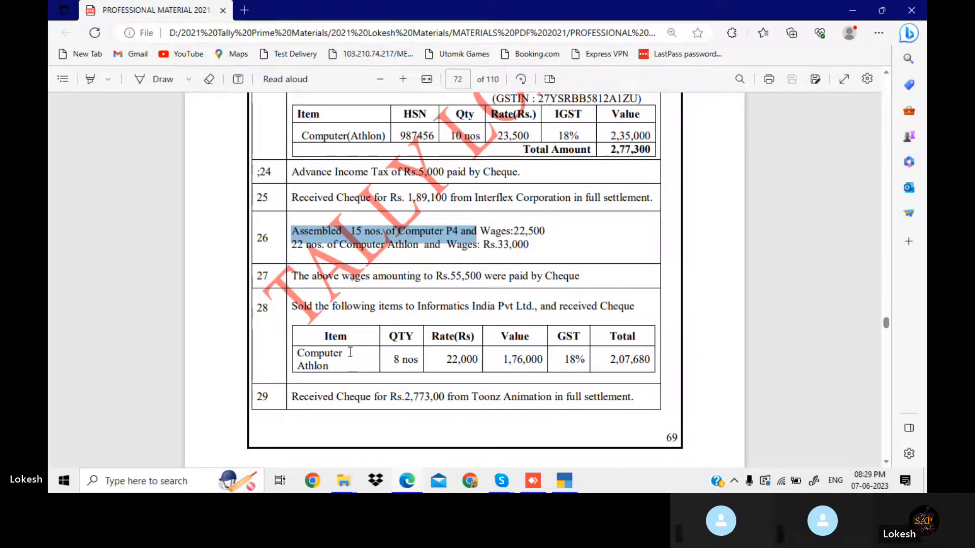
scroll(350, 353, "up", 1)
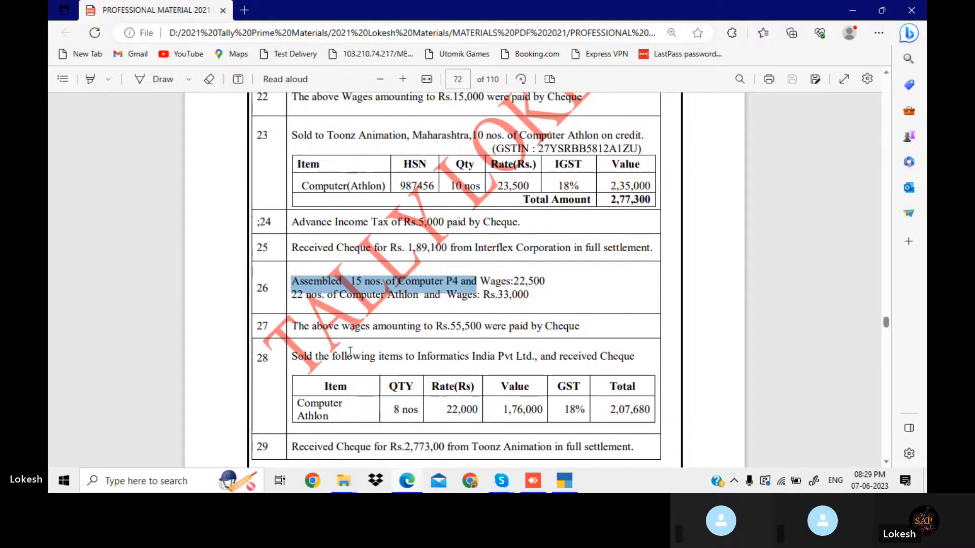
Go to the January 2020 transactions on page 73 and copy the lender name Smith & Brothers from transaction 31
scroll(350, 352, "down", 5)
scroll(350, 353, "down", 4)
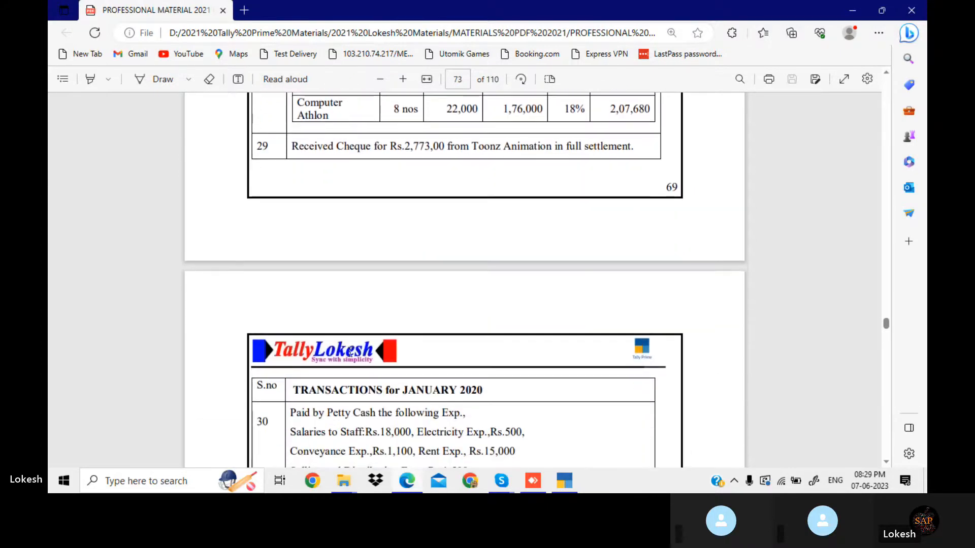
scroll(350, 353, "down", 2)
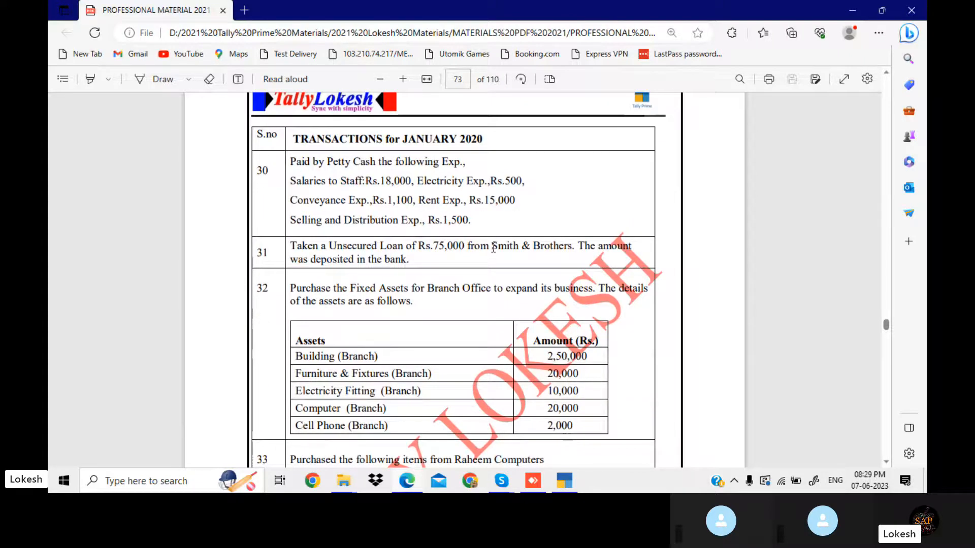
left_click_drag(491, 246, 573, 243)
key("ctrl+c")
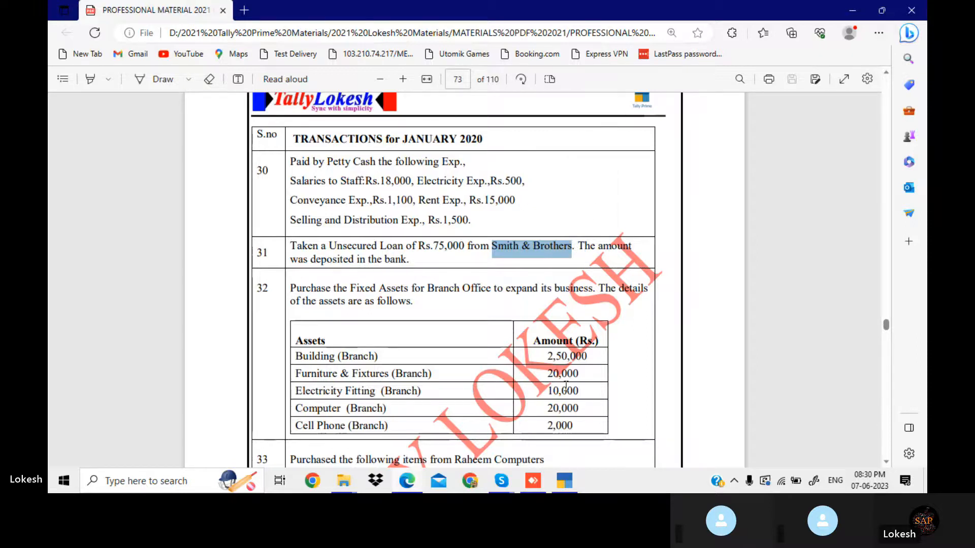
Switch to TallyPrime, start a receipt voucher and begin a new ledger named Smith & Brothers from within it
left_click(568, 481)
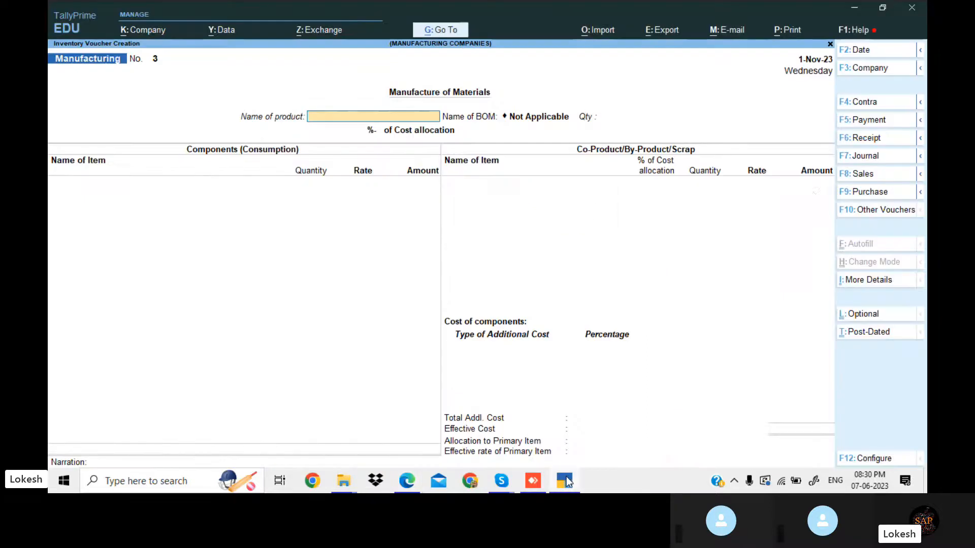
left_click(882, 138)
key("alt+c")
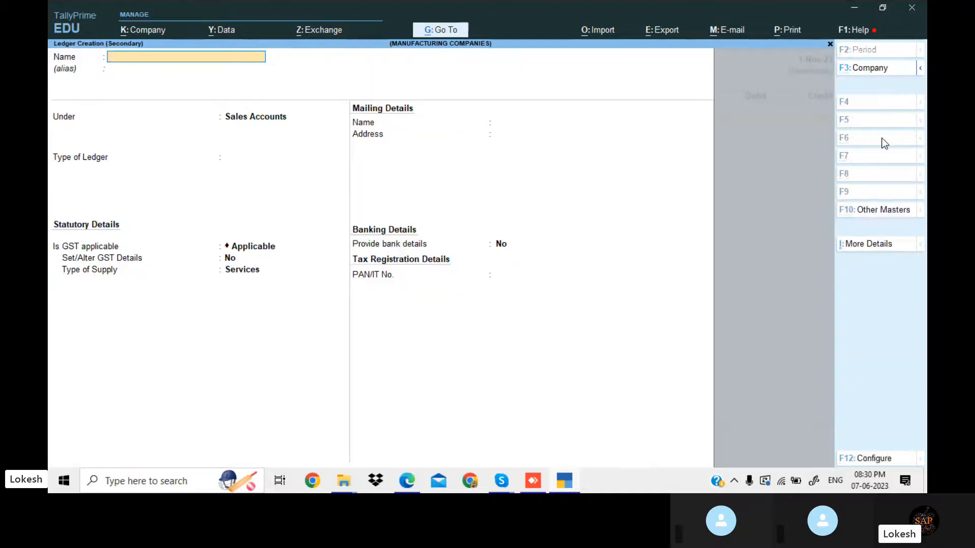
key("ctrl+v")
key("Return")
key("Return")
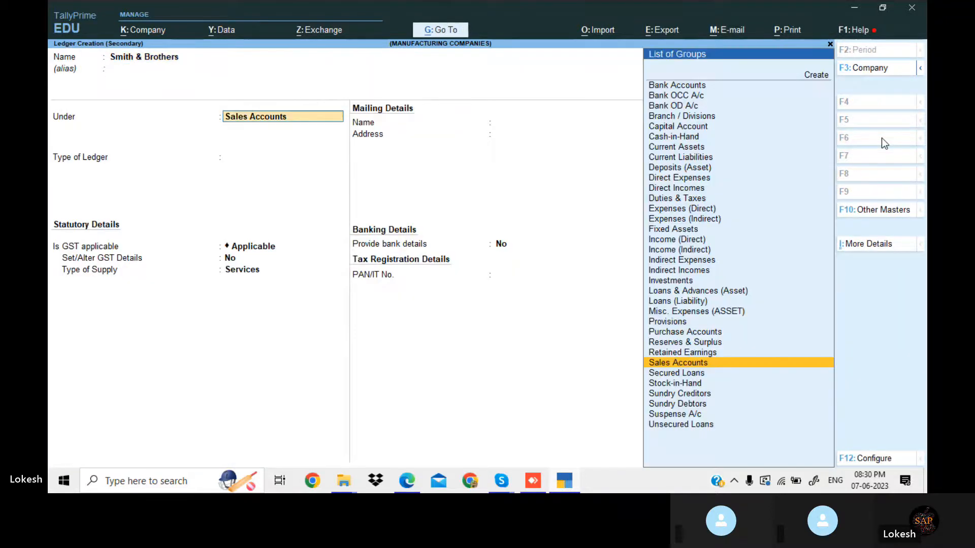
Place the Smith & Brothers ledger under Loans (Liability), keep the remaining default details and save it
type("Lo")
key("Down")
key("Down")
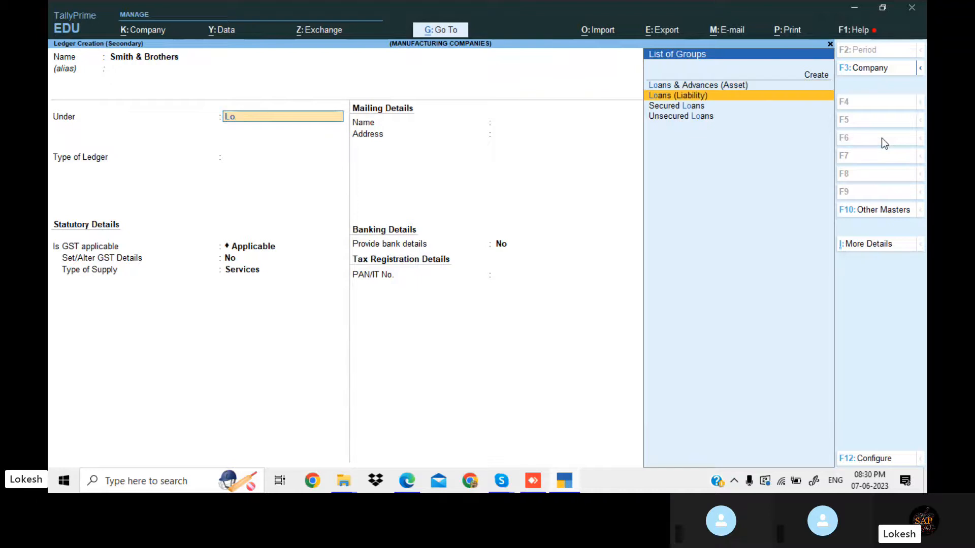
key("Return")
key("Return")
key("Return")
key("Return")
key("Return")
key("Return")
key("Return")
key("Return")
key("Return")
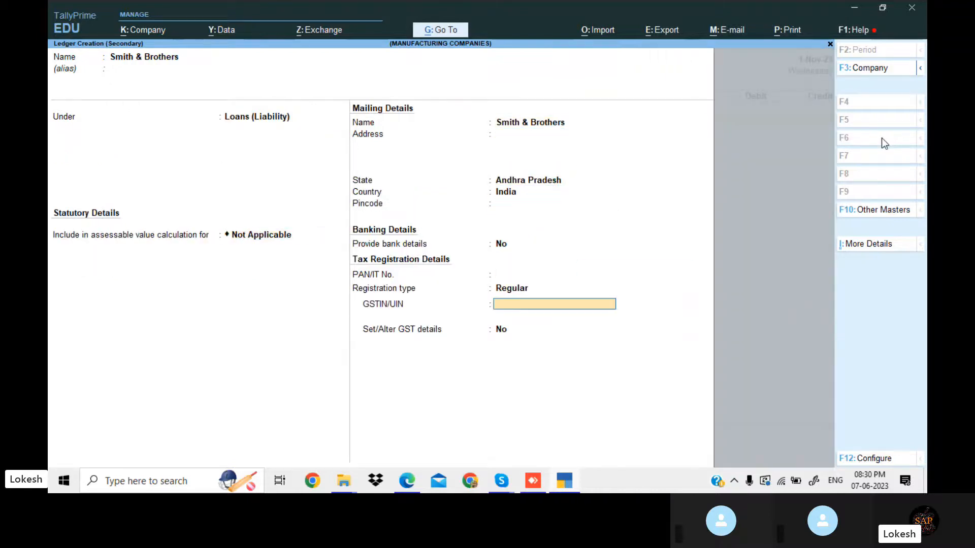
key("Return")
key("Return")
key("Return")
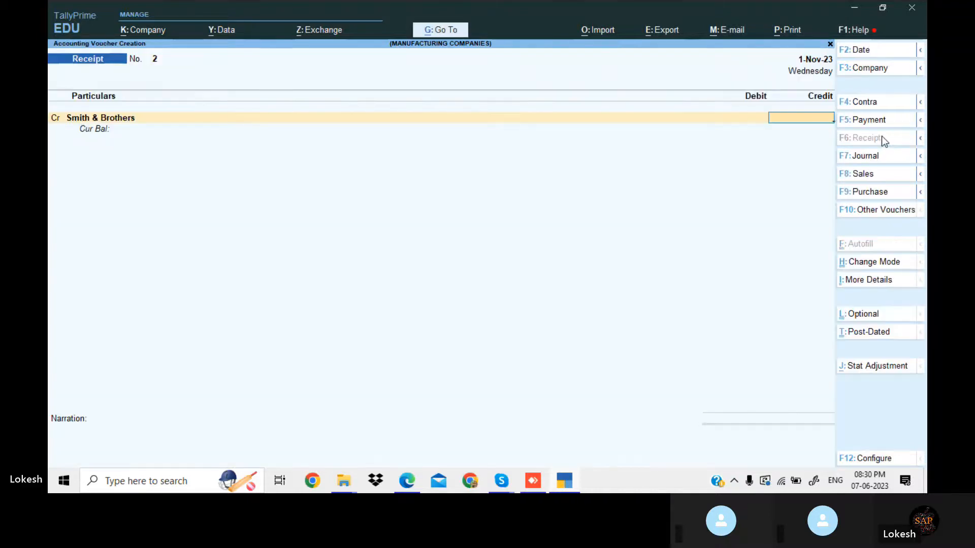
Check the loan amount in transaction 31 of the PDF and credit Smith & Brothers with 75,000 in the receipt
left_click(571, 480)
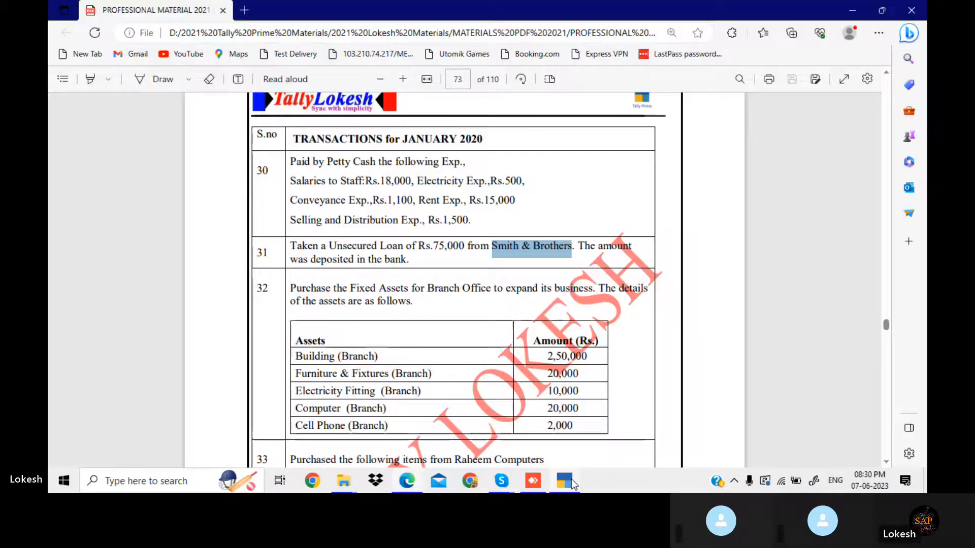
left_click(571, 482)
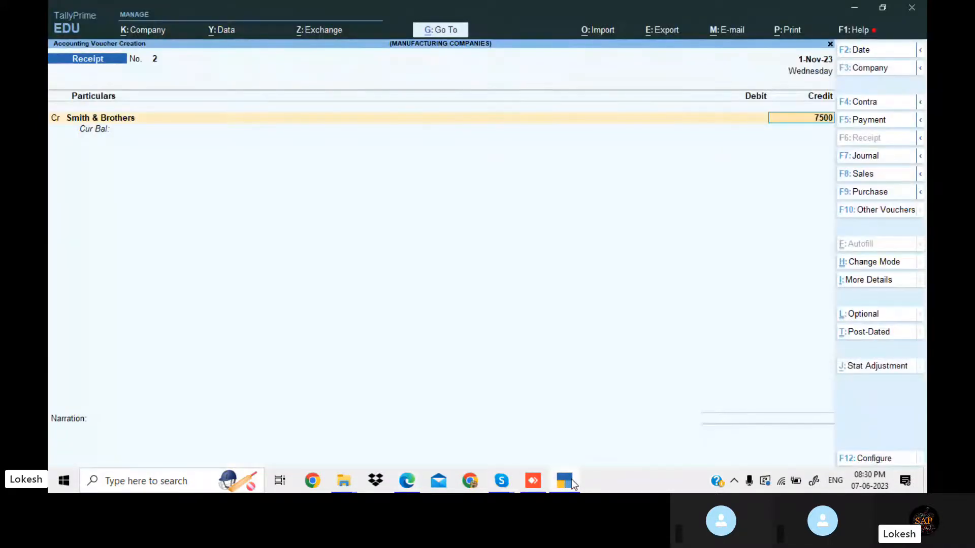
key("Return")
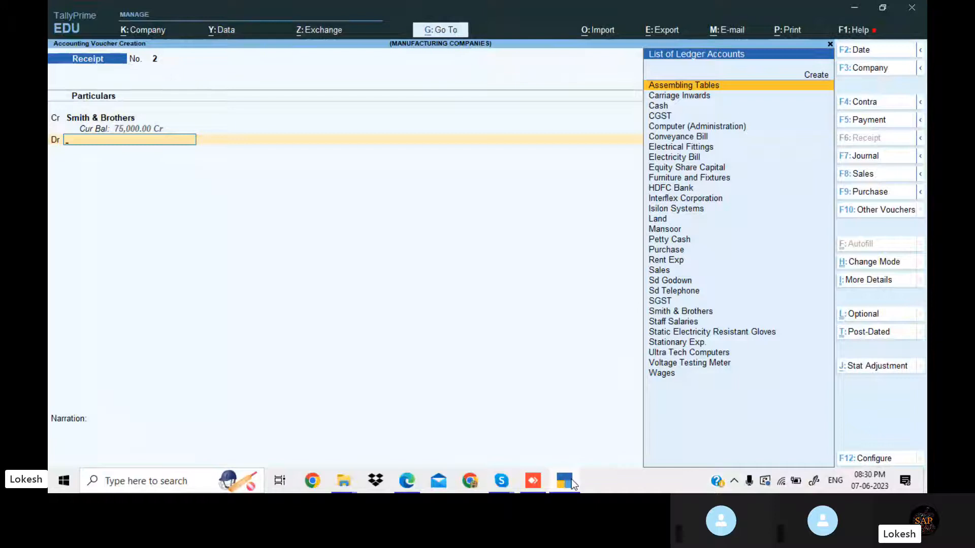
left_click(572, 481)
left_click(571, 481)
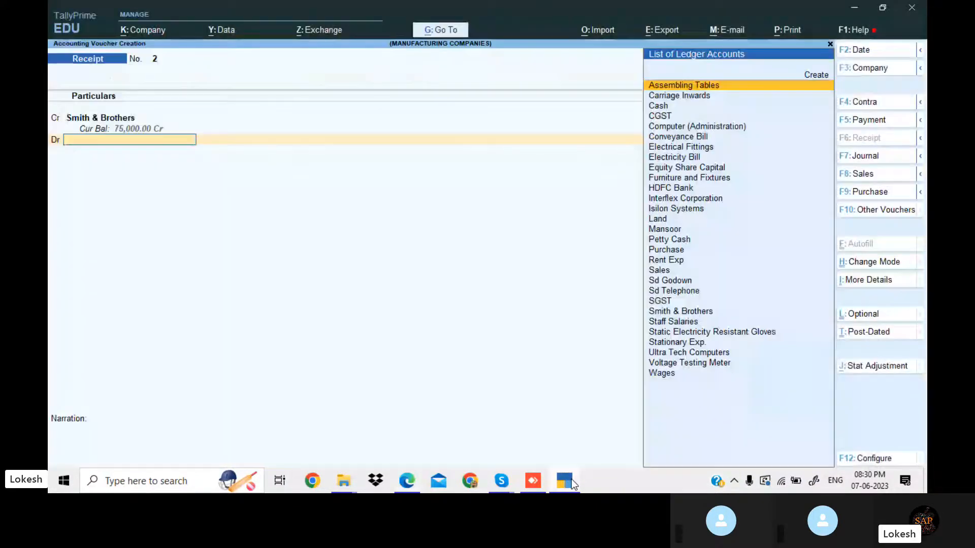
Debit HDFC Bank with 75,000 in the receipt, keep the default Cheque/DD allocation without a narration, and save the voucher
type("H")
key("Return")
key("Return")
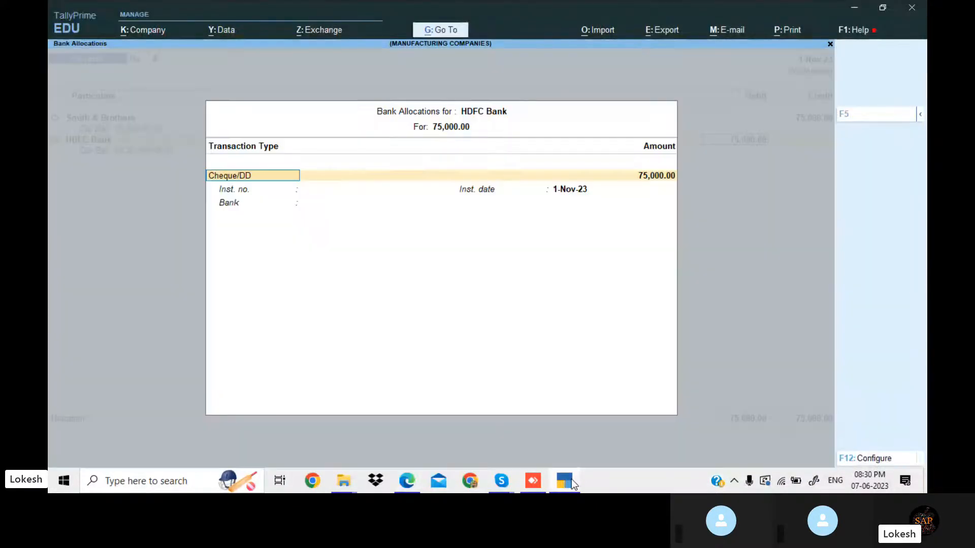
key("Return")
key("Return")
key("Return")
key("Return")
key("Return")
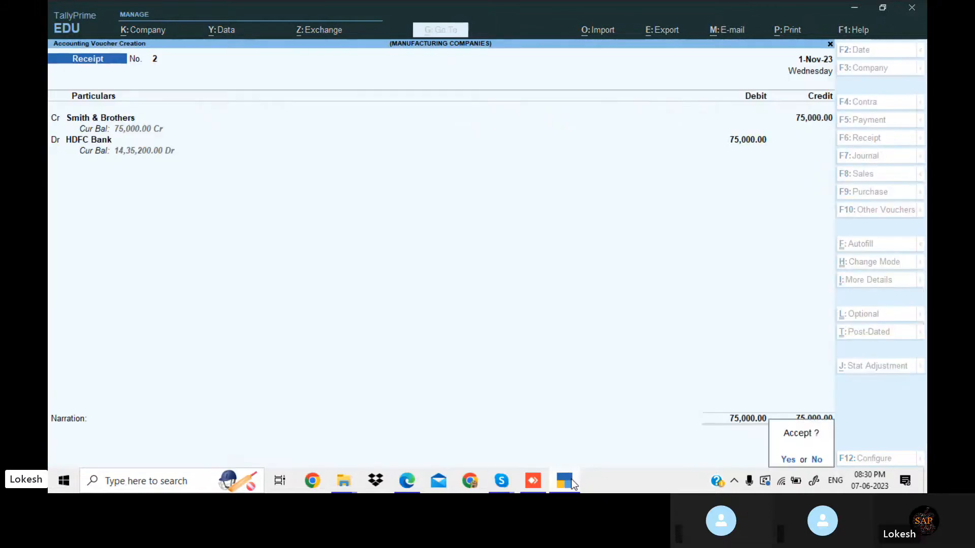
key("Return")
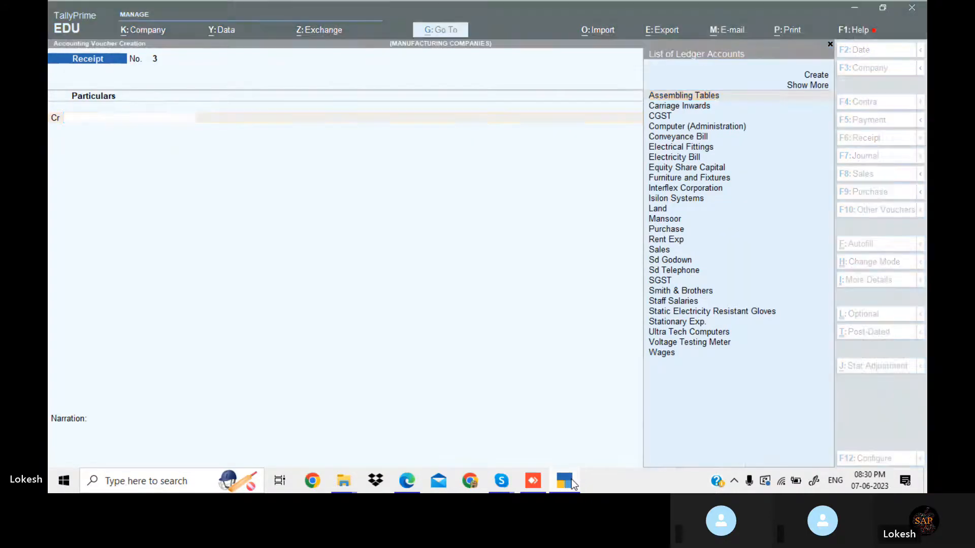
Switch to the course PDF and copy the asset name Building (Branch) from transaction 32
left_click(572, 483)
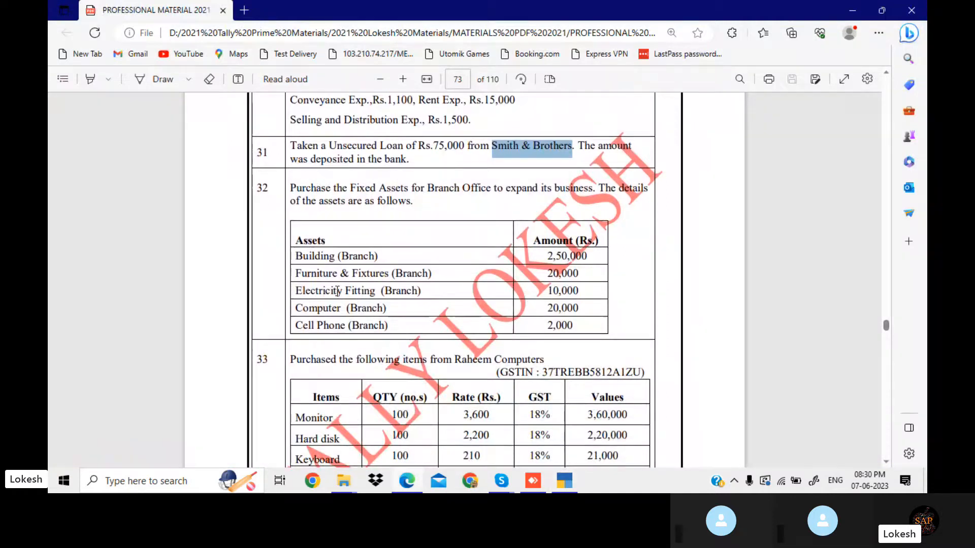
left_click(431, 189)
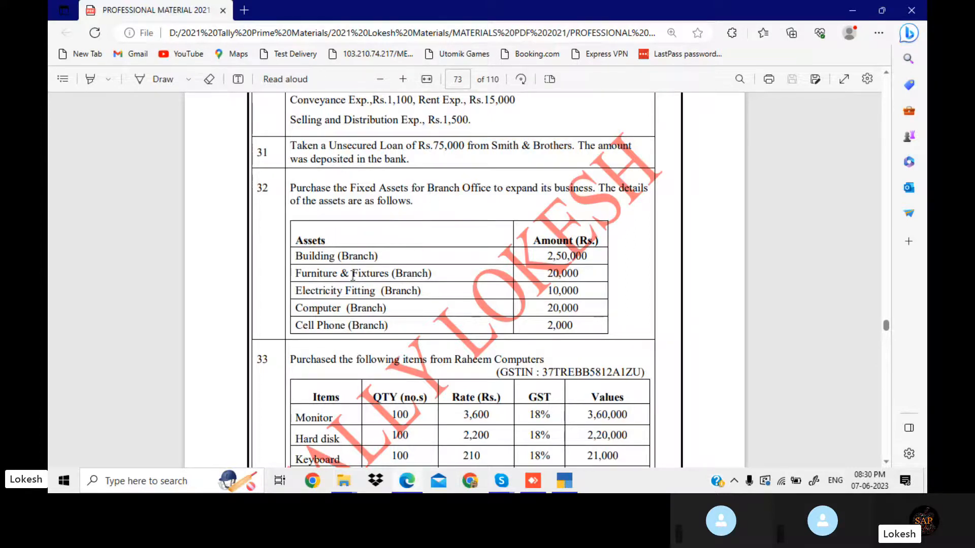
left_click_drag(298, 254, 384, 257)
key("ctrl+c")
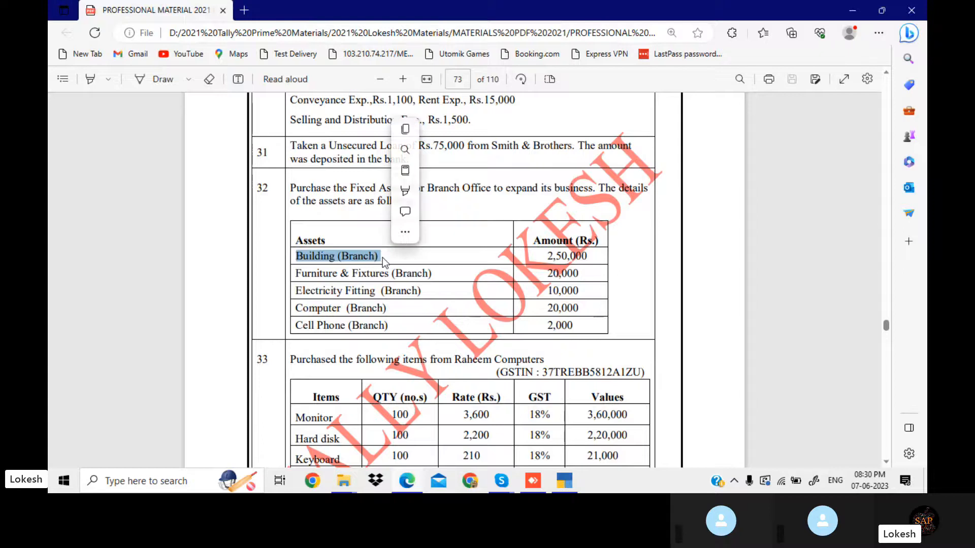
Switch to TallyPrime, start a journal voucher and create the Building (Branch) ledger under Fixed Assets for its debit line
left_click(560, 482)
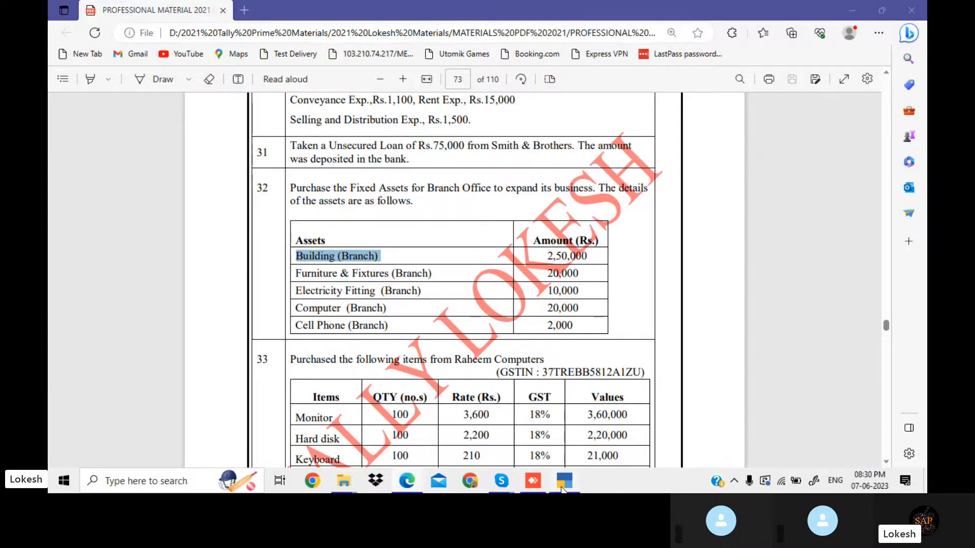
left_click(868, 163)
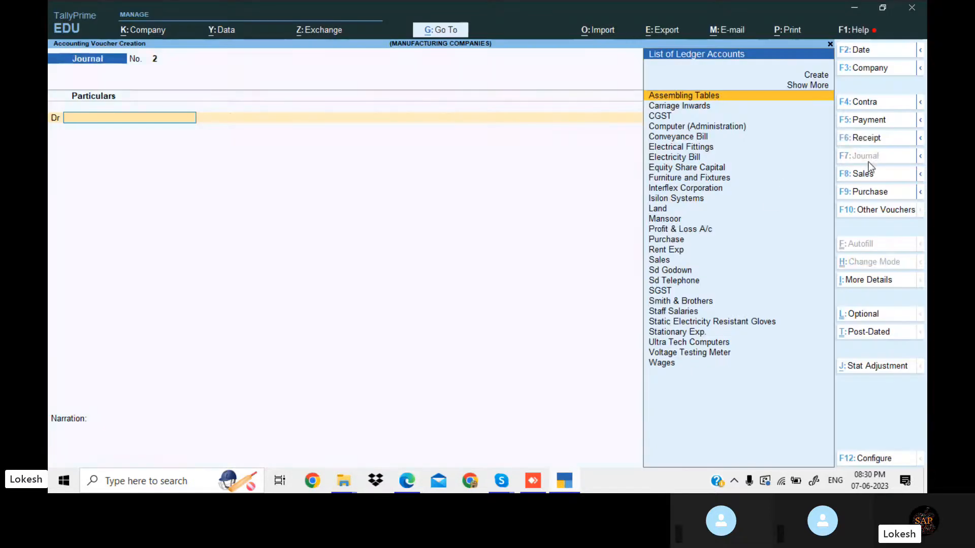
key("alt+c")
key("ctrl+v")
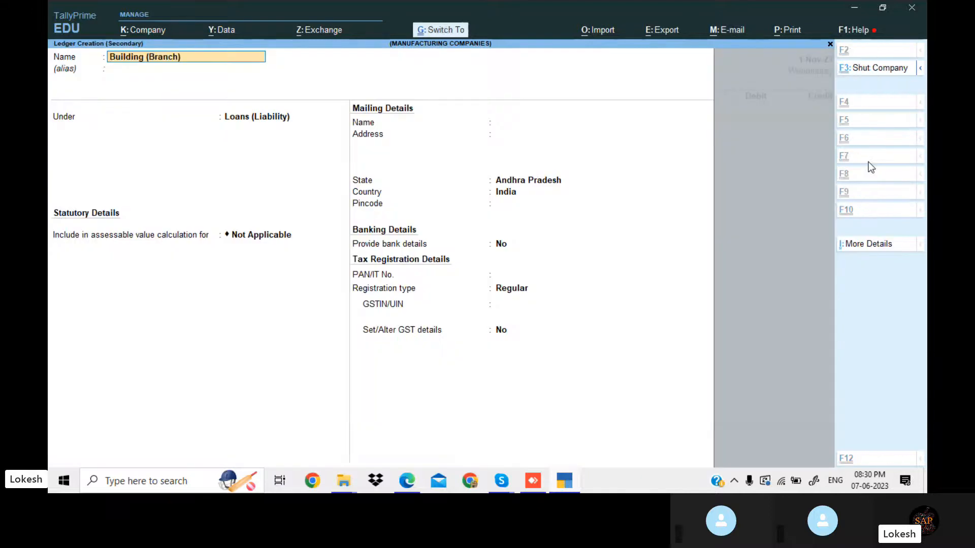
key("Return")
type("F")
key("Return")
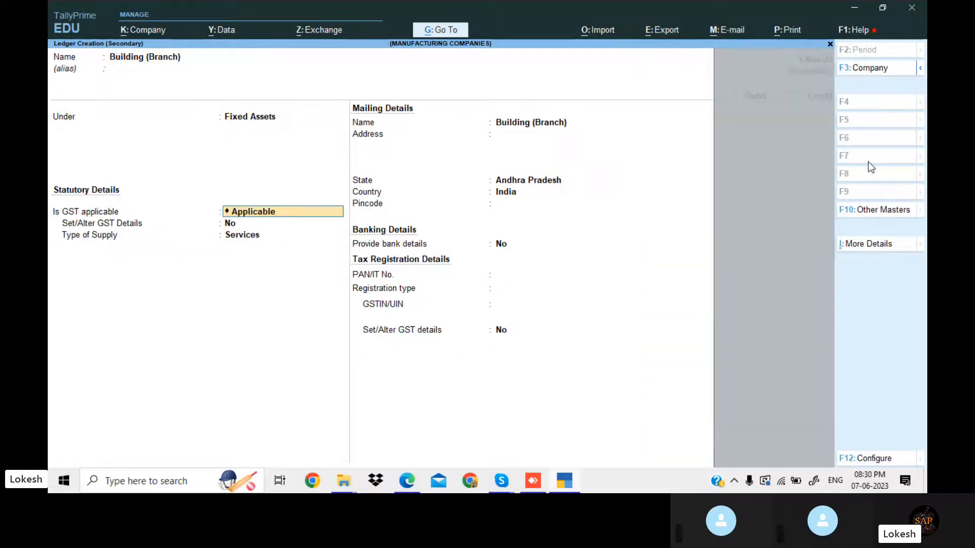
key("ctrl+a")
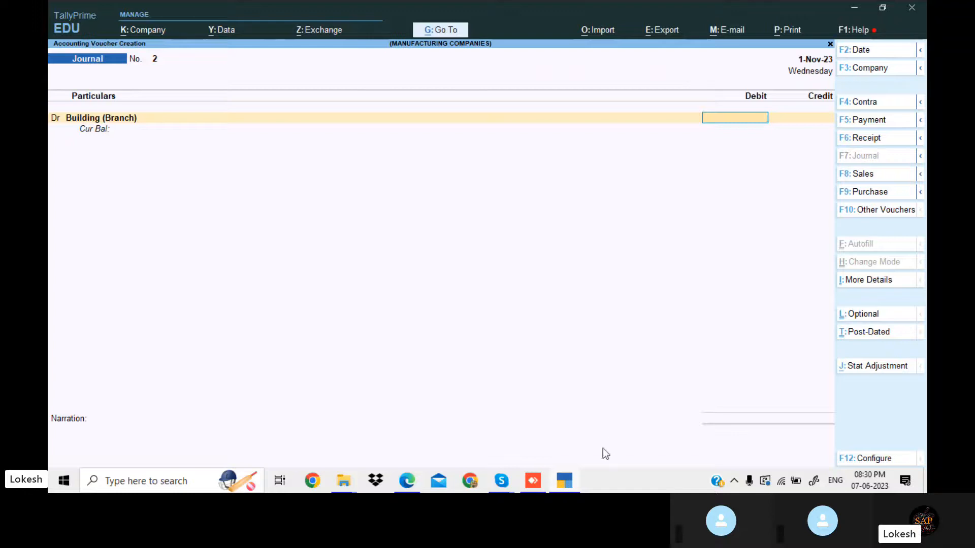
Check the building amount in transaction 32 of the PDF and debit Building (Branch) with 2,50,000
left_click(574, 477)
left_click(574, 476)
type("250000")
key("Return")
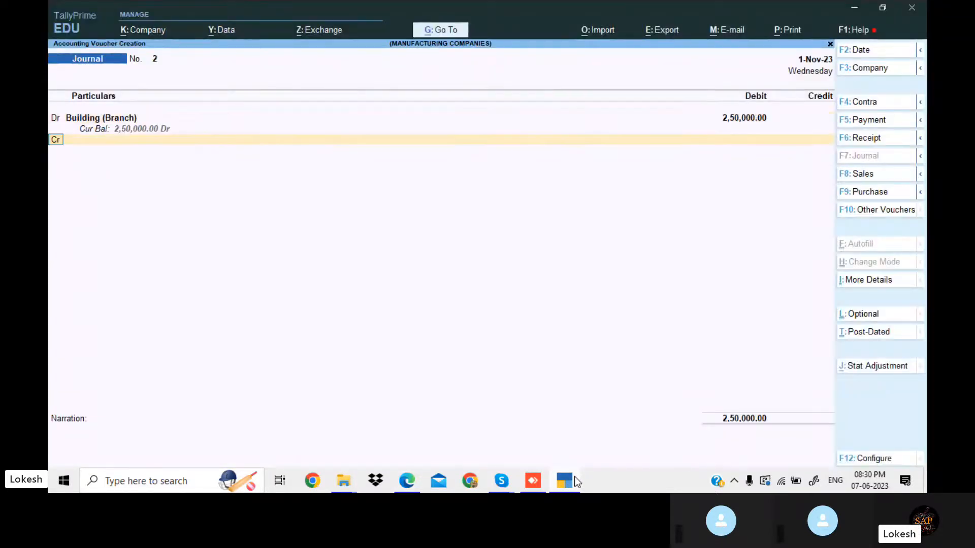
Add a second debit line with a new Fixed Assets ledger named Furniture & Fixtures (Branch), copying the name from transaction 32
key("d")
key("Return")
key("alt+c")
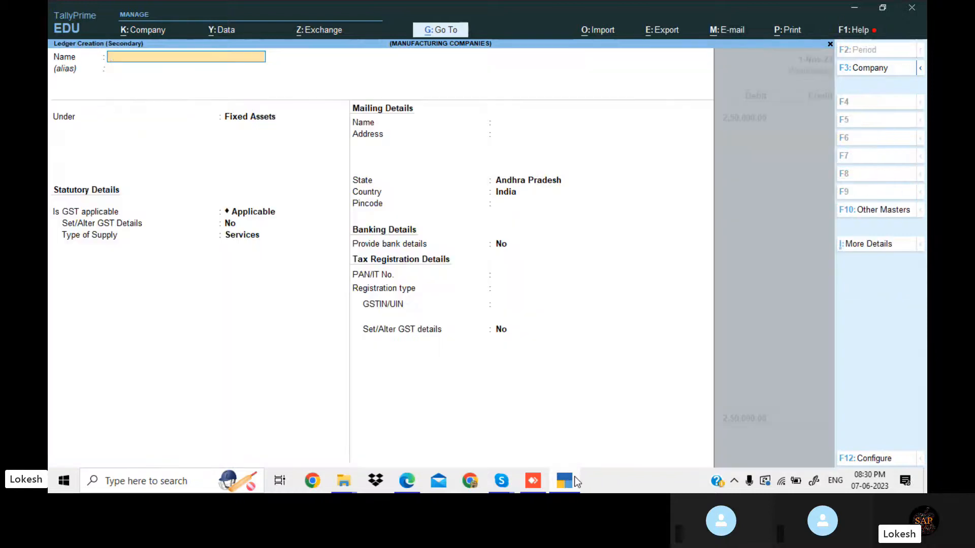
key("alt+Tab")
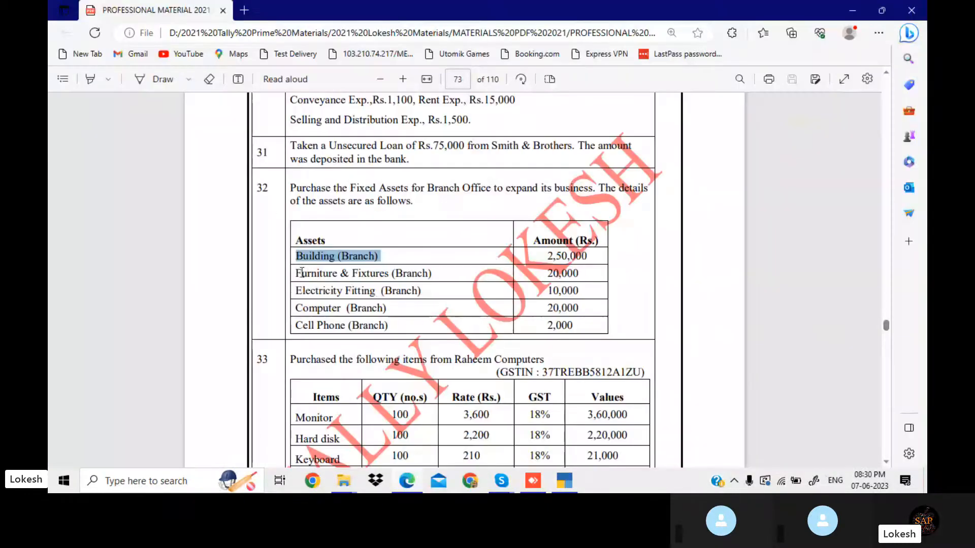
left_click_drag(295, 274, 435, 273)
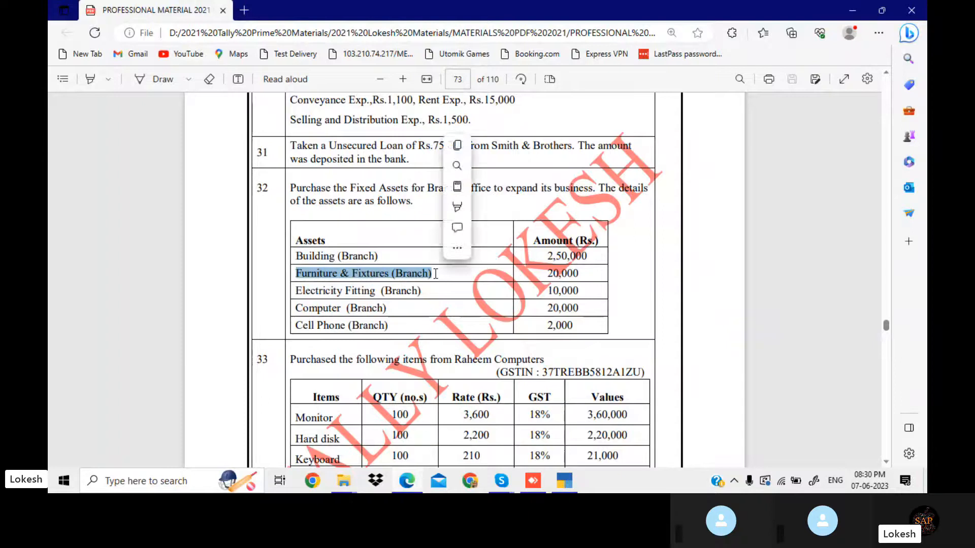
key("ctrl+c")
left_click(564, 486)
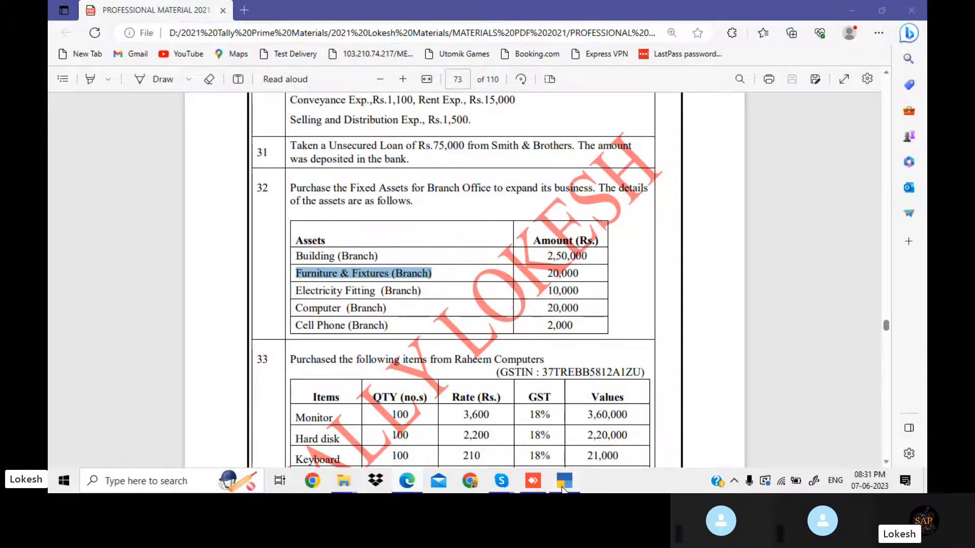
key("ctrl+alt+v")
key("ctrl+a")
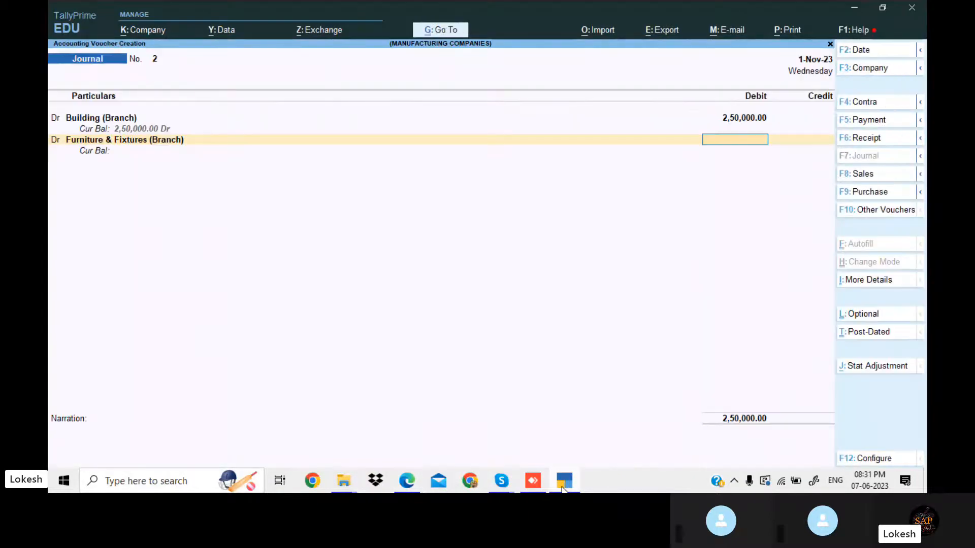
Check the furniture amount in transaction 32 of the PDF and debit Furniture & Fixtures (Branch) with 20,000
left_click(564, 481)
left_click(564, 481)
type("20000")
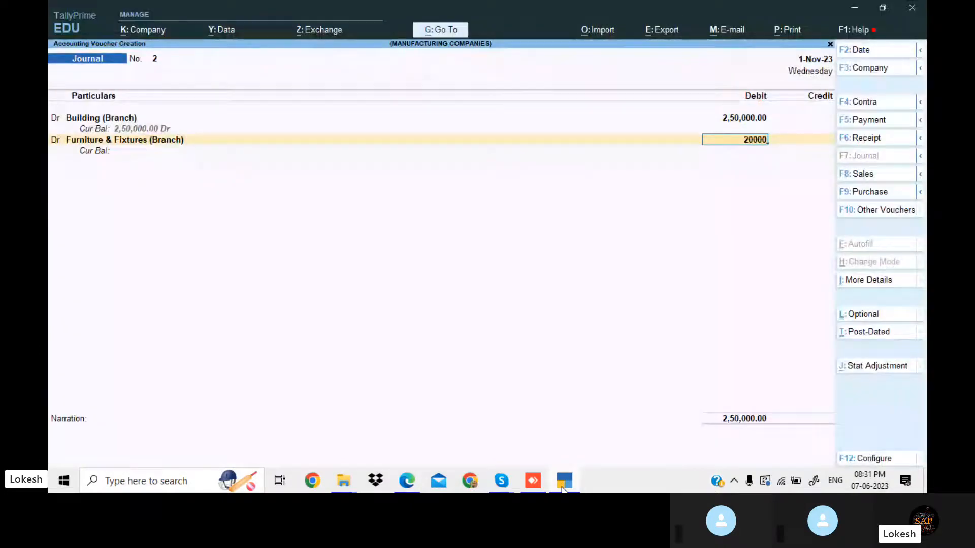
key("Return")
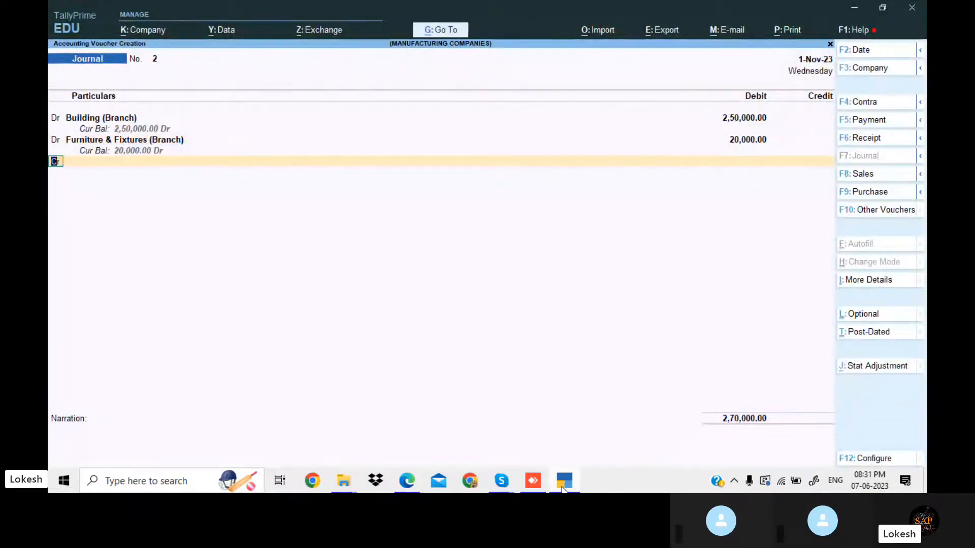
Begin a new ledger for the journal's credit line and copy the name Branch Office from transaction 32 of the PDF
key("Return")
key("alt+c")
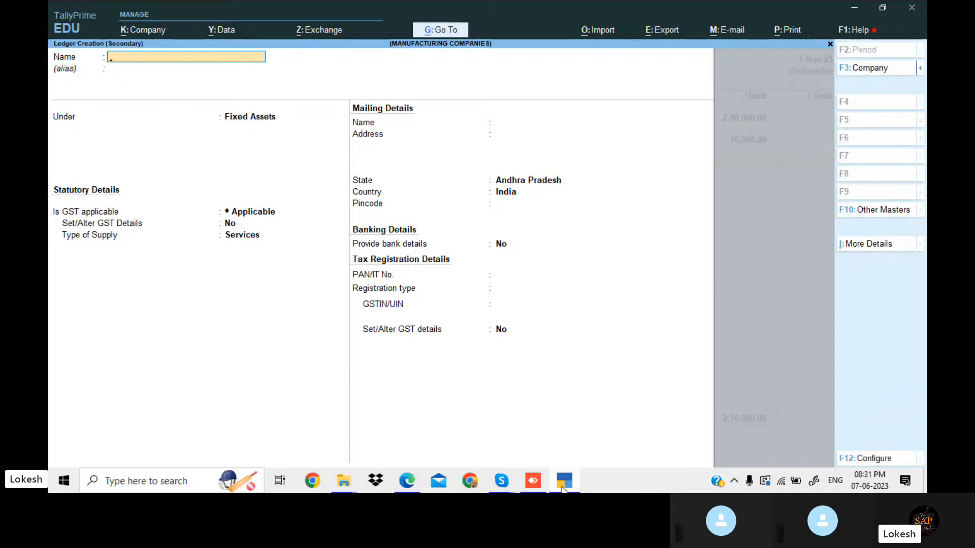
left_click(563, 485)
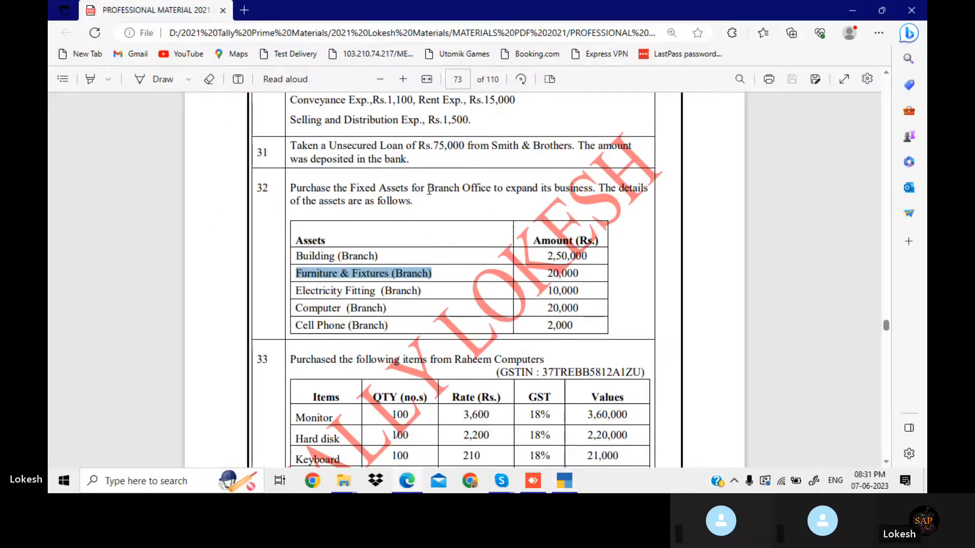
left_click_drag(428, 190, 490, 186)
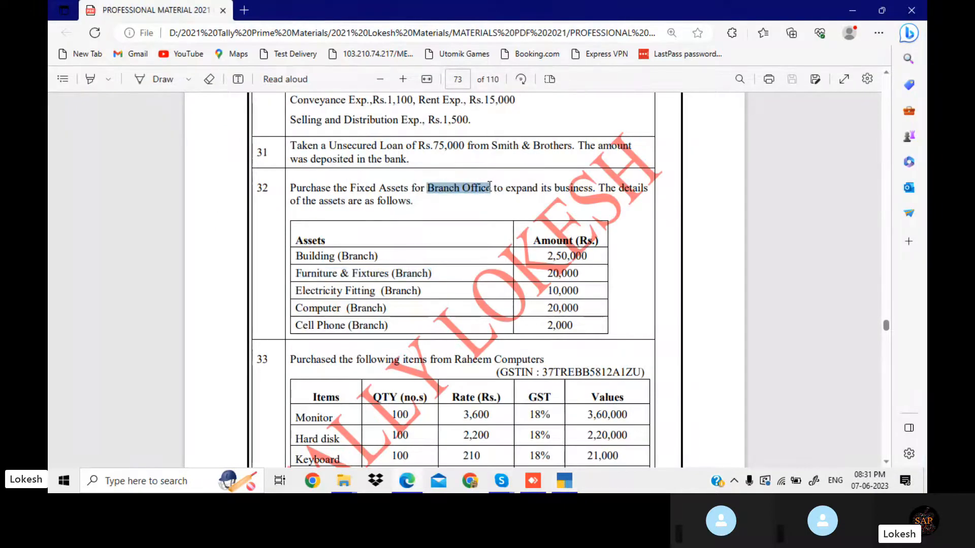
left_click(571, 479)
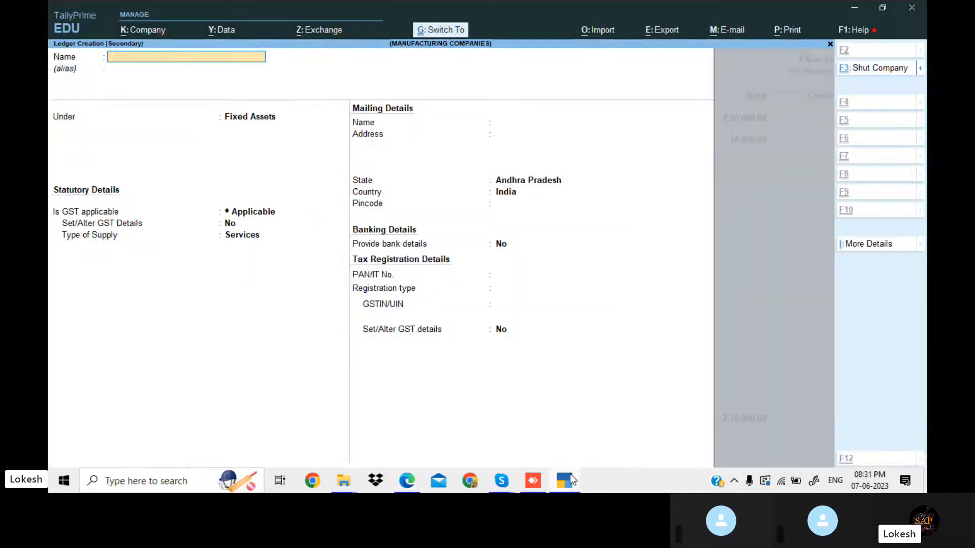
Name the new ledger Branch Office, place it under Branch / Divisions, keep the remaining default details and save it
key("ctrl+alt+v")
key("Return")
key("Return")
type("B")
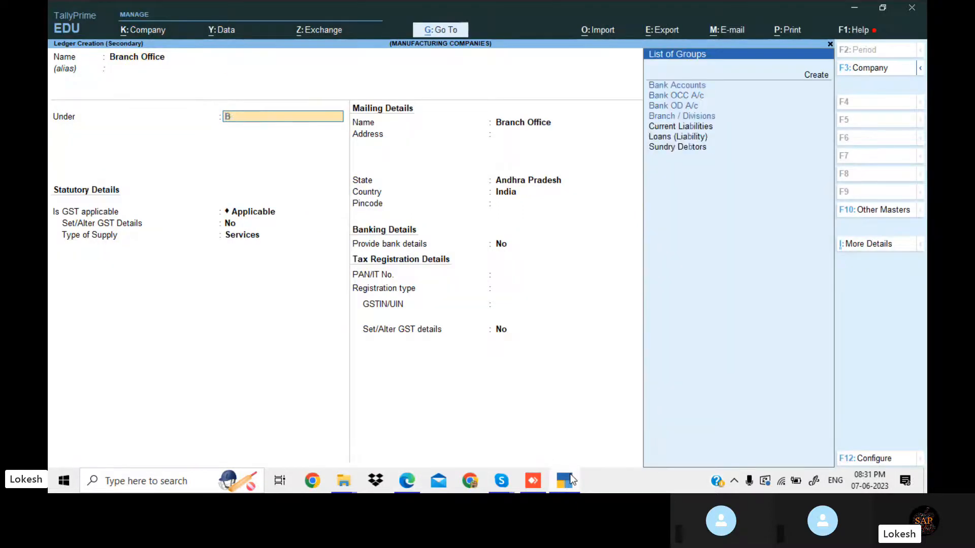
type("ra")
key("Return")
key("Return")
key("Return")
key("Return")
key("Return")
key("Return")
key("Return")
key("Return")
key("Return")
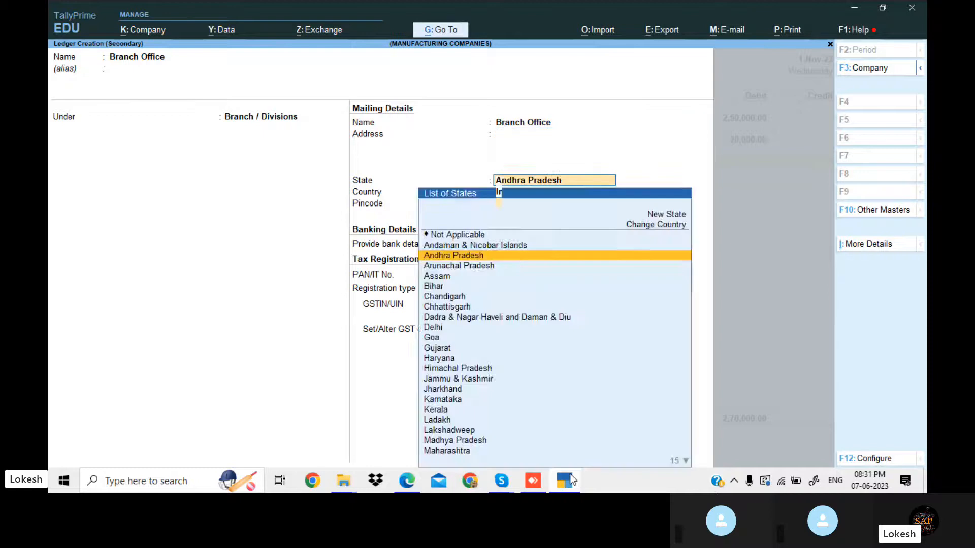
key("Return")
key("Return")
key("Return")
Credit Branch Office with 2,70,000, leave the narration empty and save the journal voucher
key("Return")
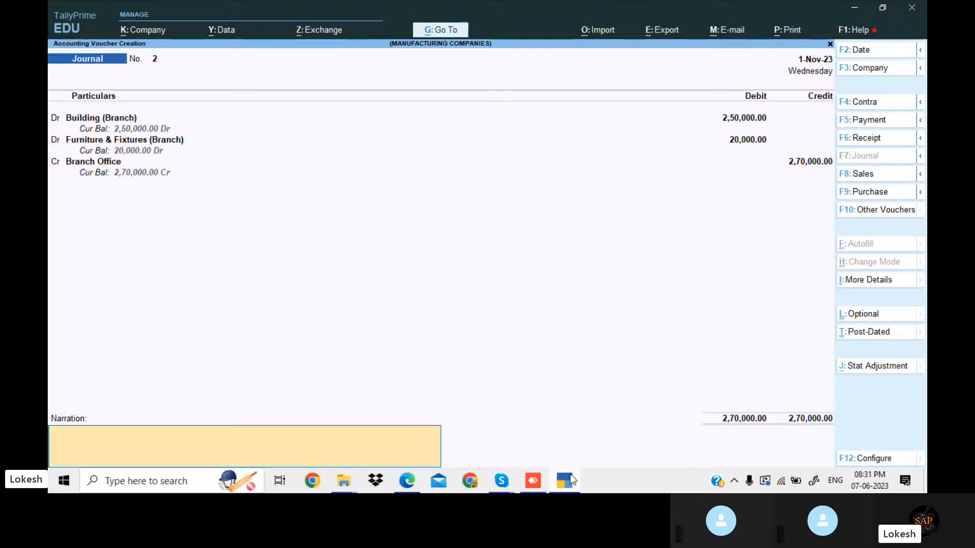
key("Return")
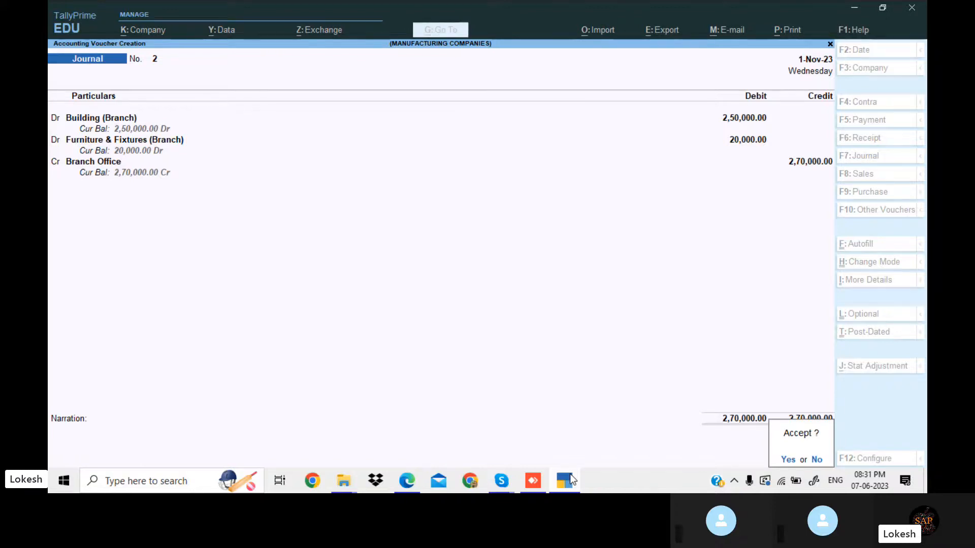
key("Return")
Read through transactions 33 to 42 on pages 73 and 74 of the PDF and return to TallyPrime
left_click(572, 480)
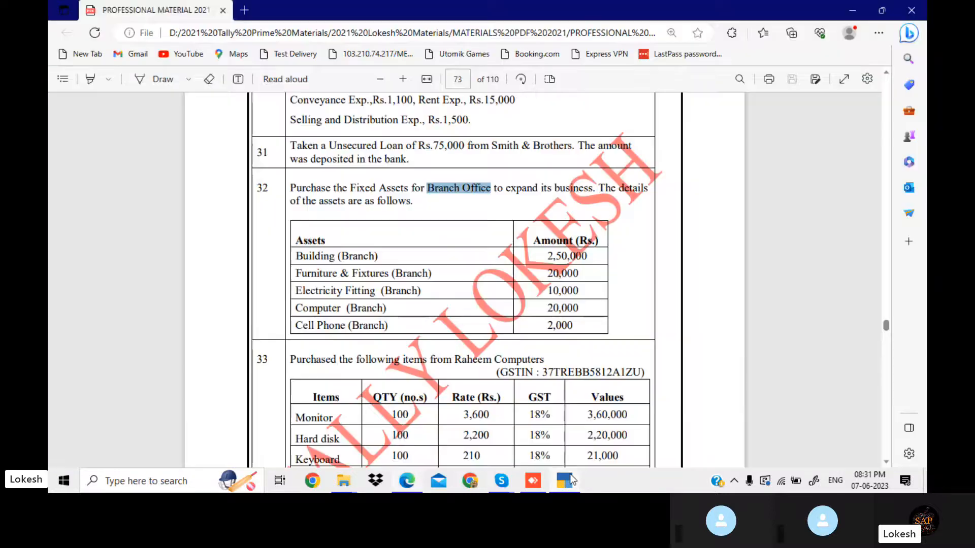
key("Down")
key("Down")
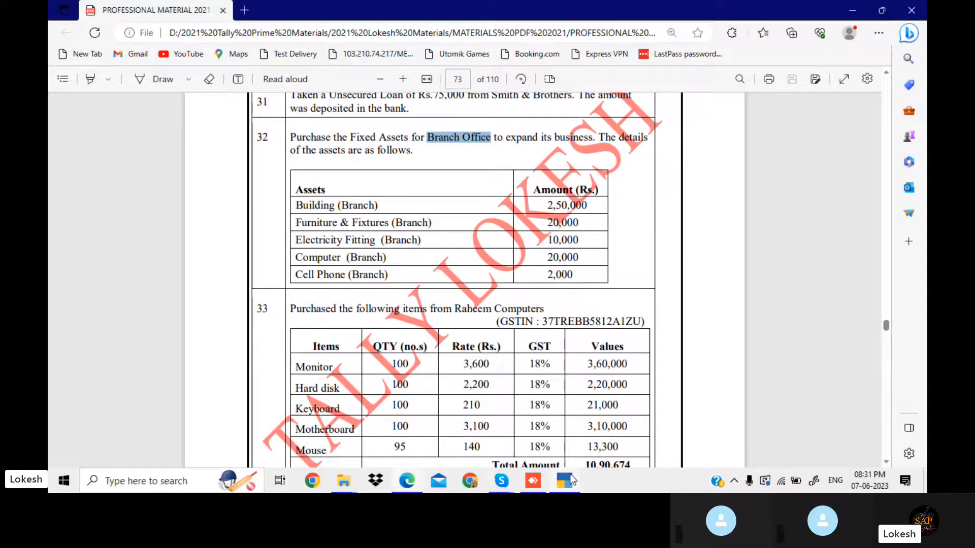
scroll(427, 289, "down", 2)
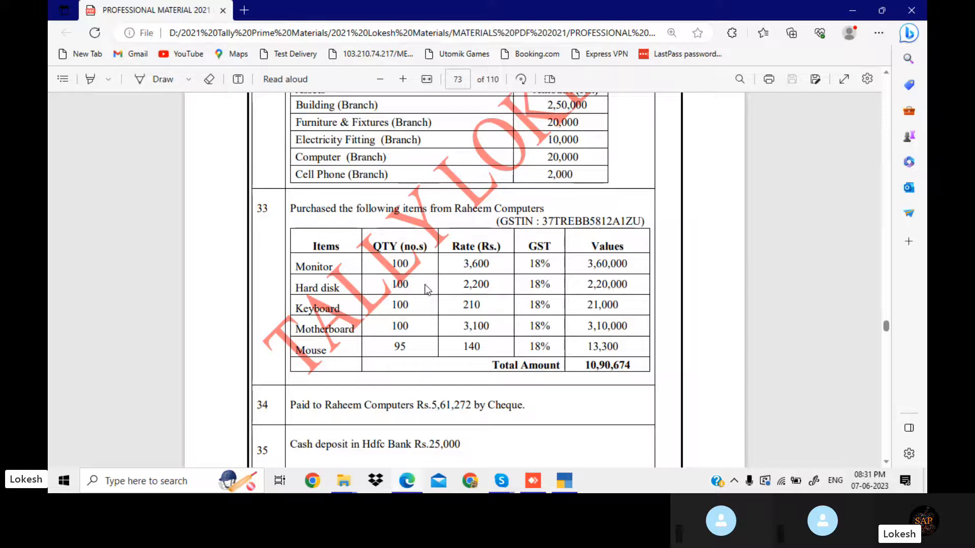
scroll(427, 290, "down", 1)
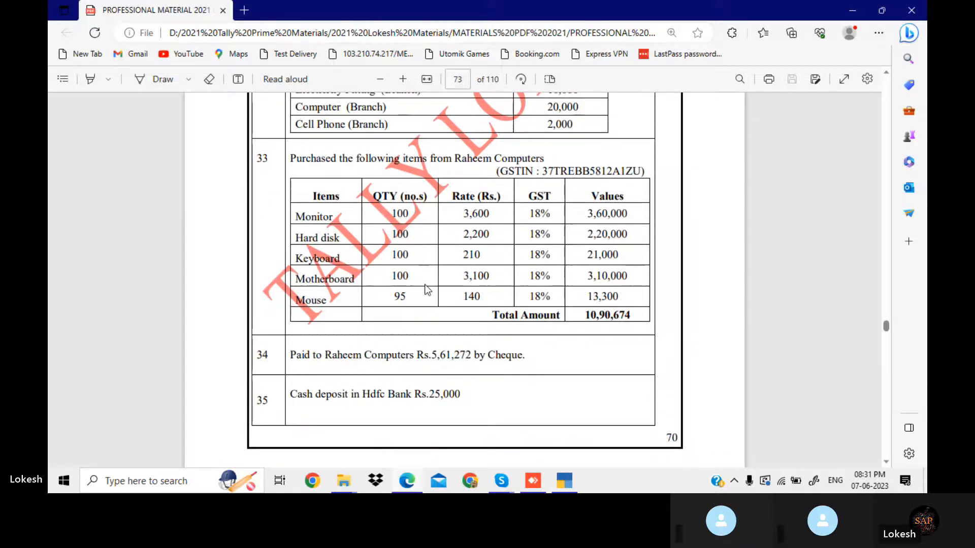
scroll(427, 289, "down", 1)
scroll(426, 289, "down", 7)
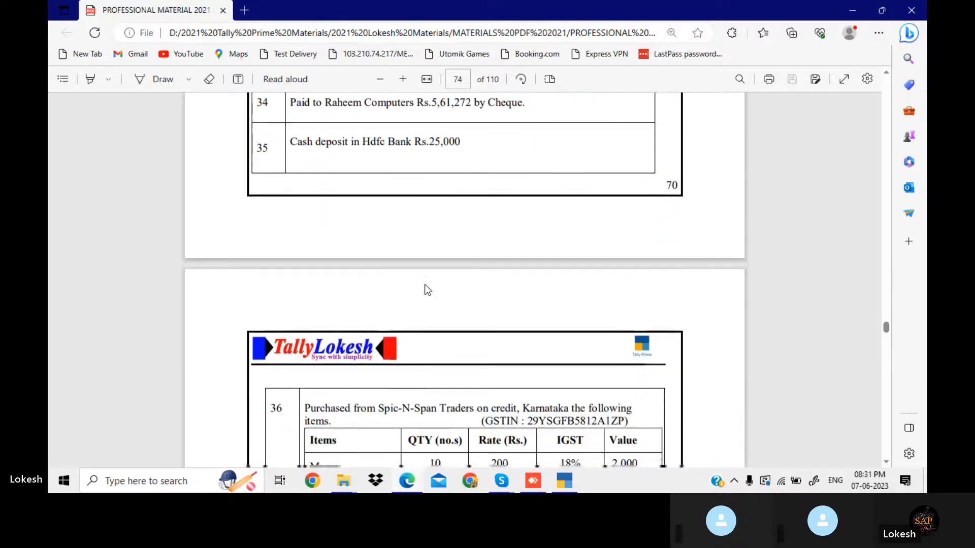
scroll(427, 289, "down", 3)
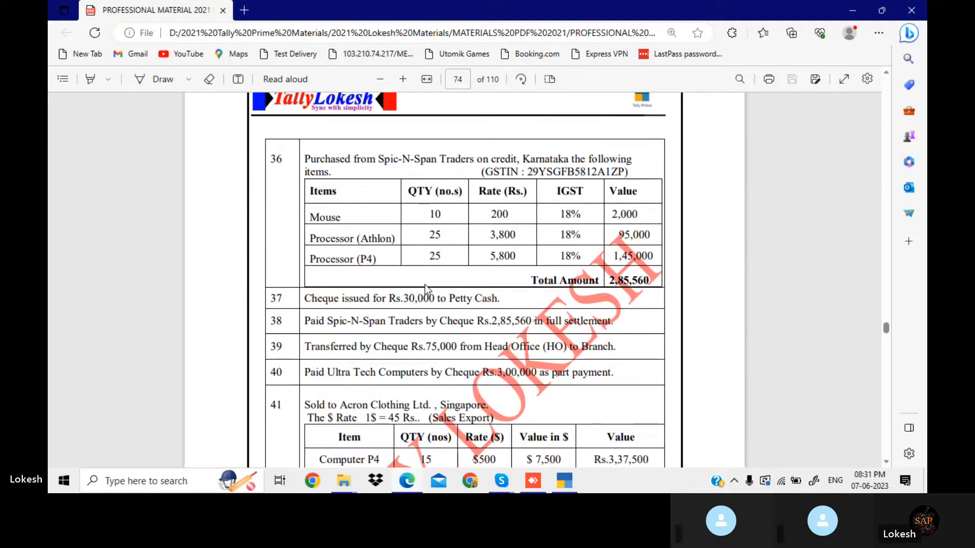
scroll(425, 289, "down", 1)
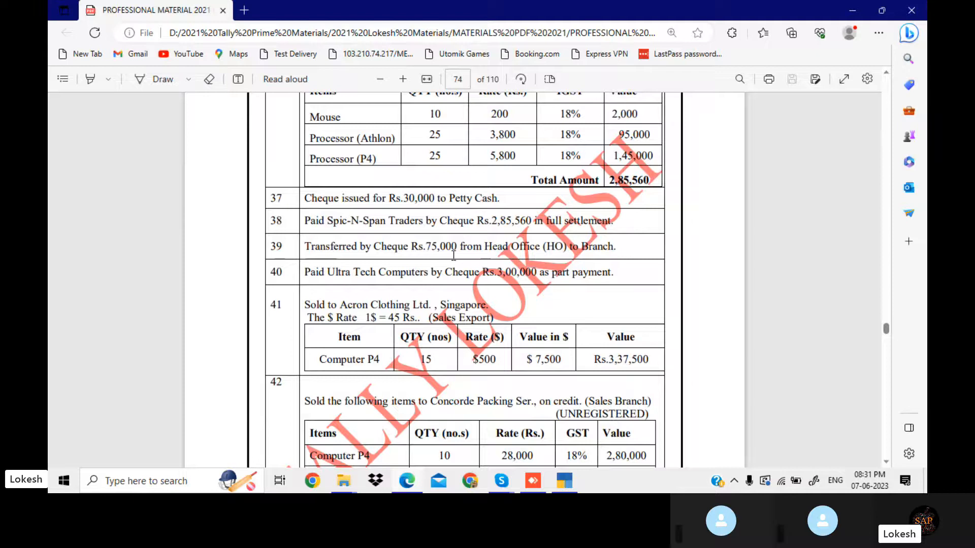
left_click(565, 480)
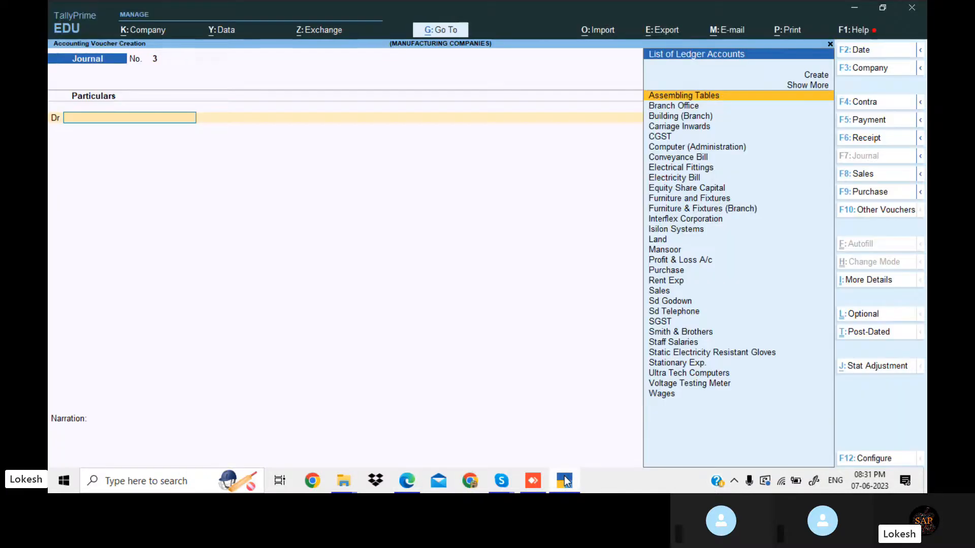
Debit Branch Office with 75,000 in the journal voucher, following transaction 39 in the PDF
left_click(565, 480)
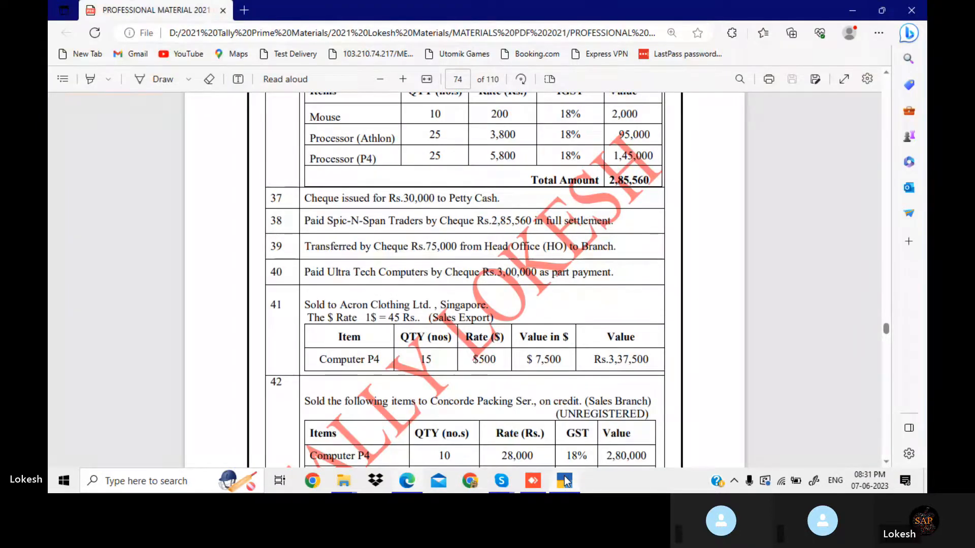
left_click(565, 480)
type("Br")
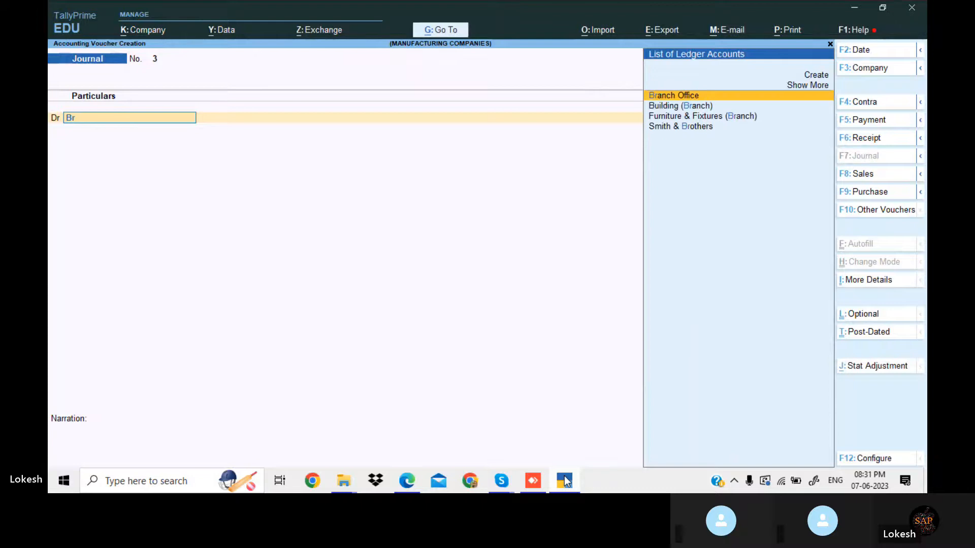
key("Return")
left_click(565, 480)
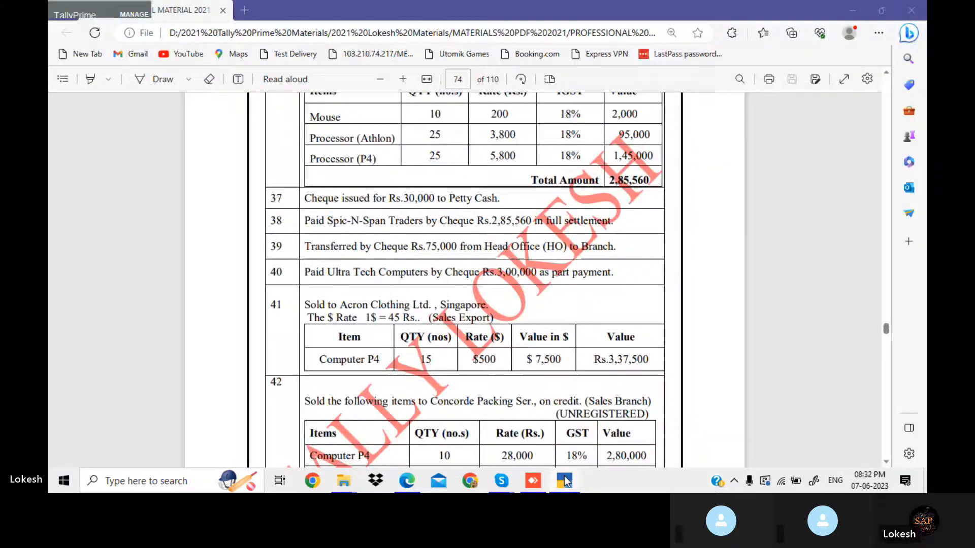
left_click(566, 480)
type("75000")
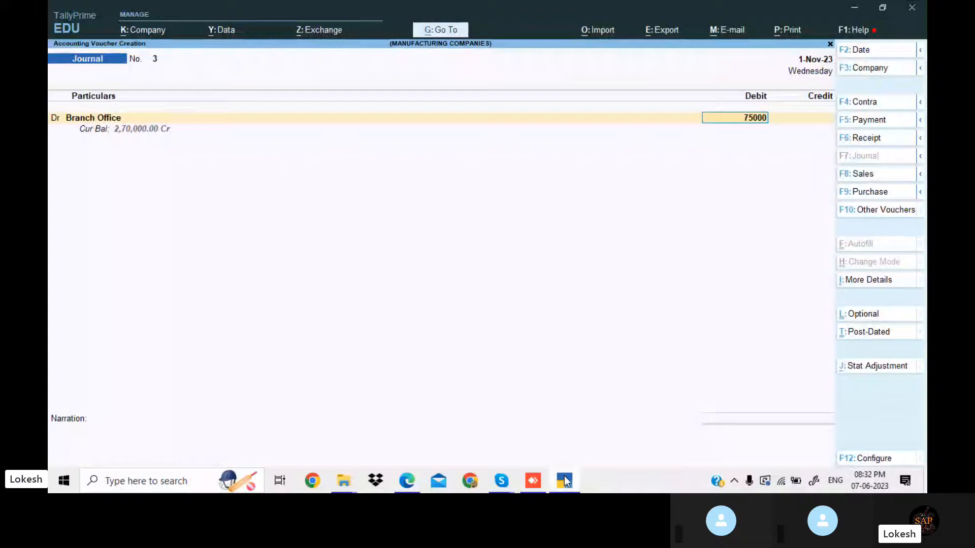
key("Return")
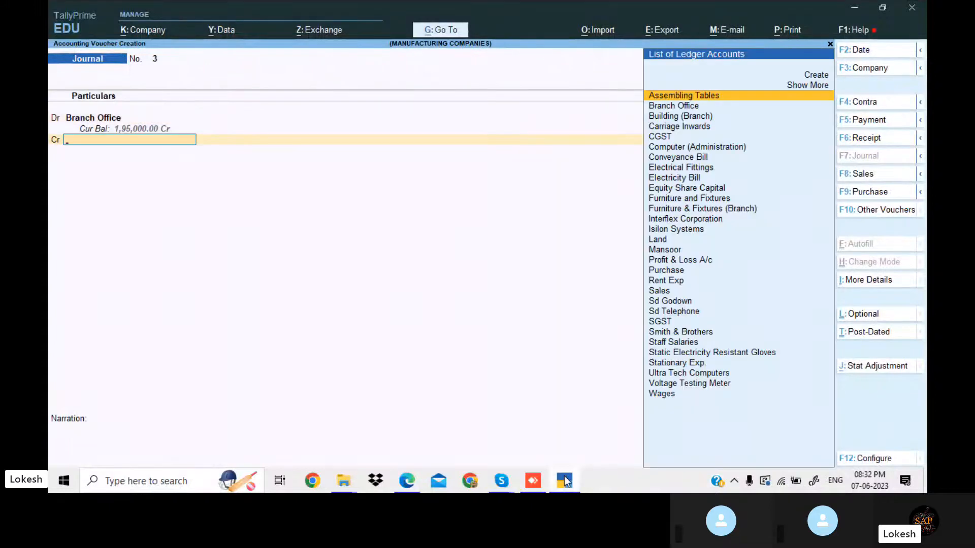
Credit HDFC Bank with 75,000 by cheque, keep the default bank allocation, leave the narration empty and save the journal voucher
type("h")
key("Return")
key("Return")
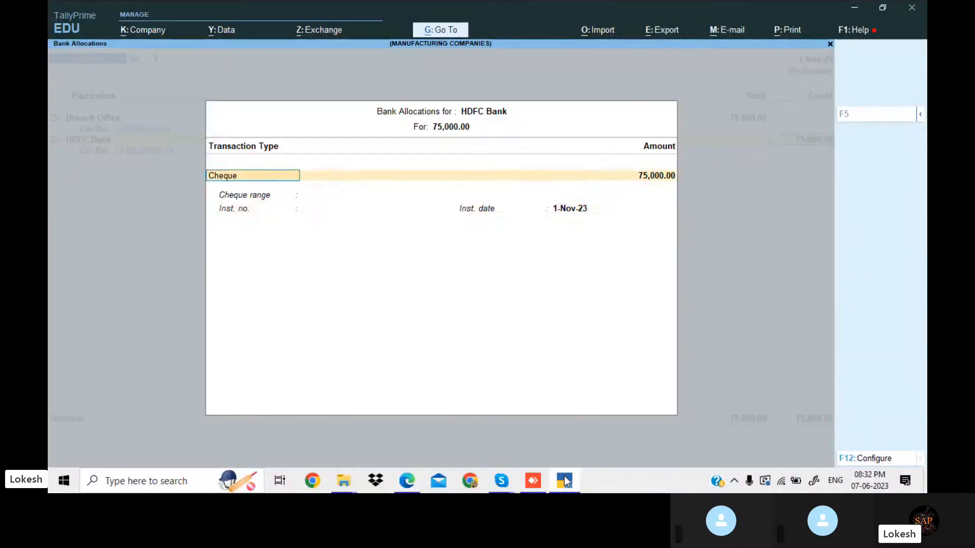
key("Return")
key("Return")
key("Return")
key("Return")
key("Return")
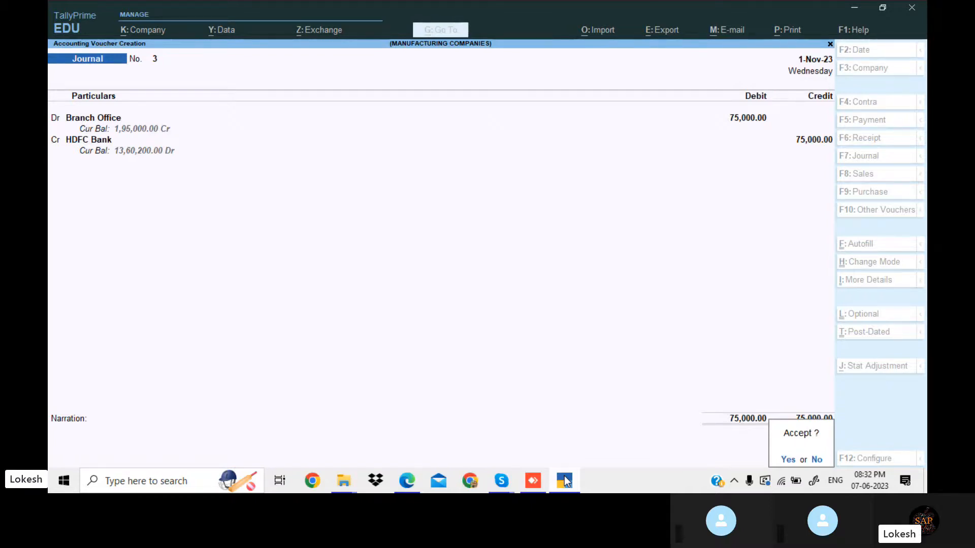
key("Return")
Check the Acron Clothing export sale in transaction 41 of the PDF, highlight Sales Export and return to TallyPrime
left_click(565, 481)
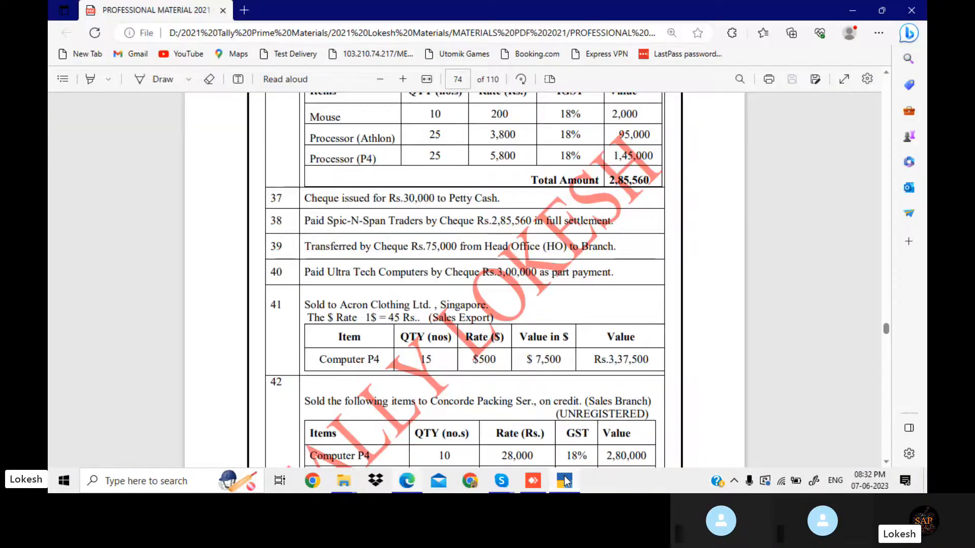
key("Down")
key("Down")
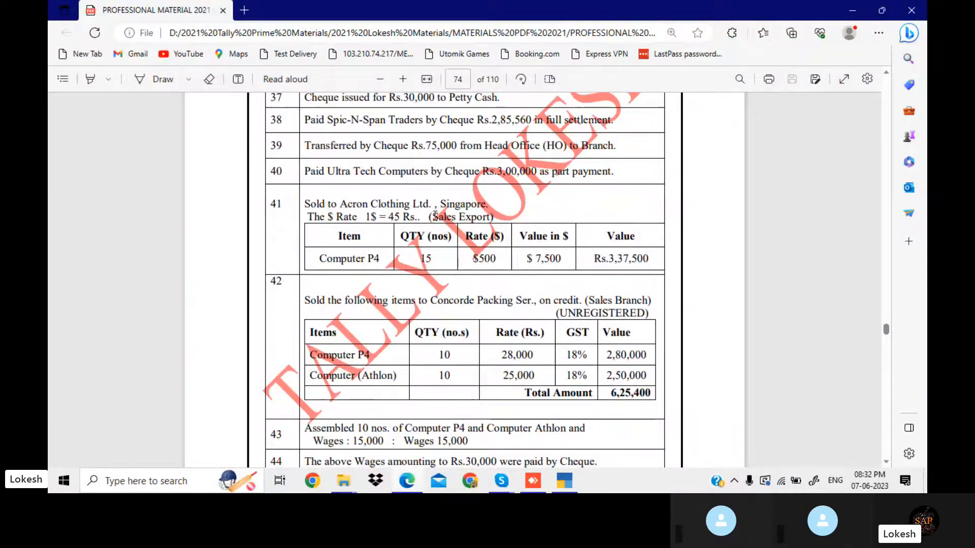
left_click_drag(433, 217, 490, 218)
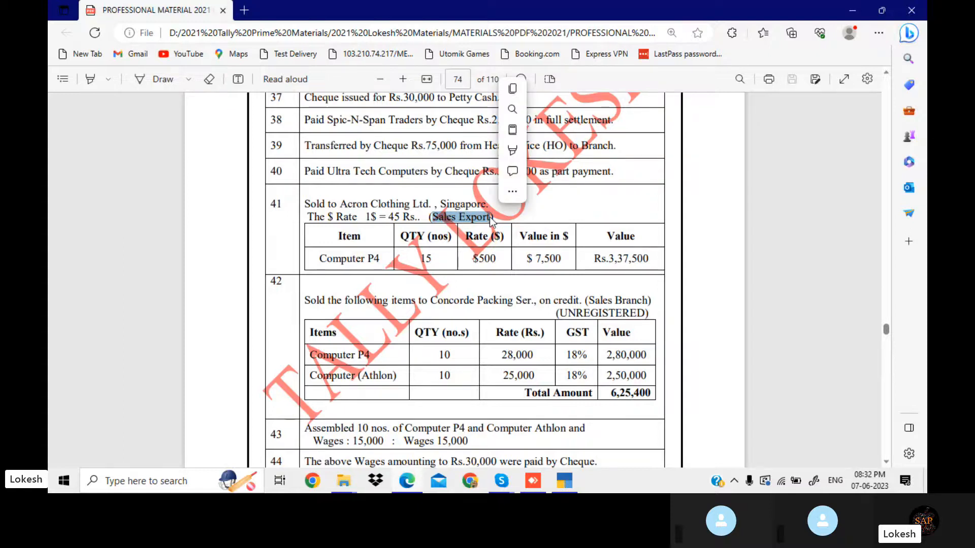
left_click(565, 480)
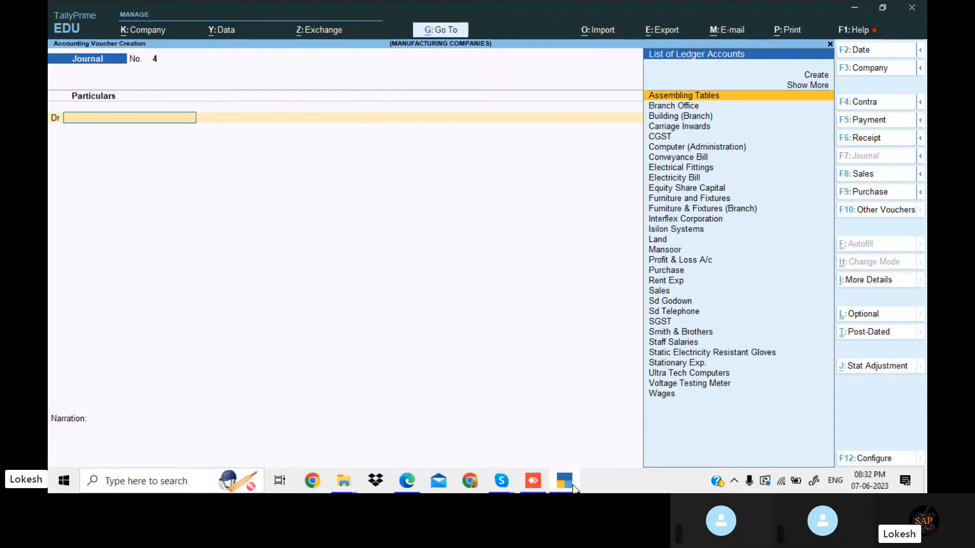
Leave the blank journal voucher and begin creating a new currency master
key("Escape")
key("y")
key("Up")
key("Up")
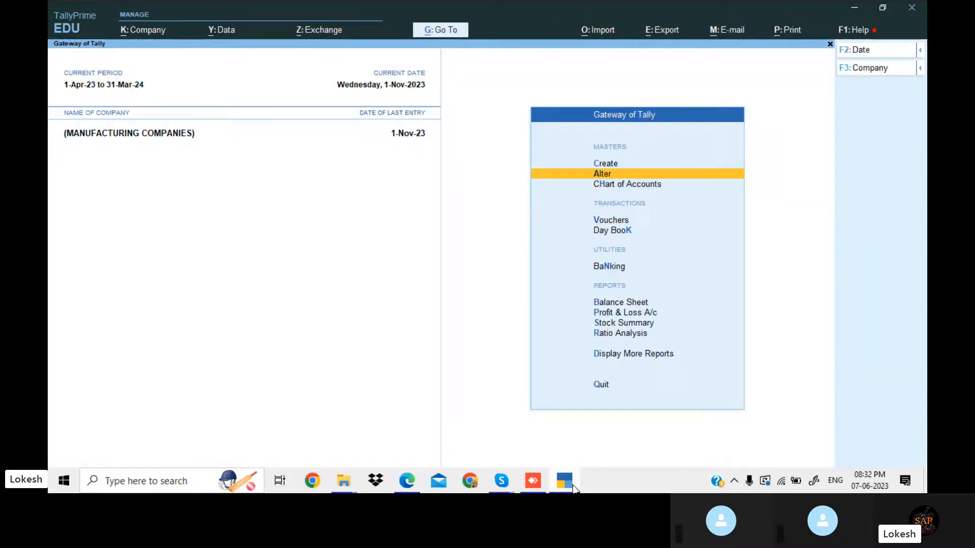
key("Up")
key("Return")
key("Down")
key("Down")
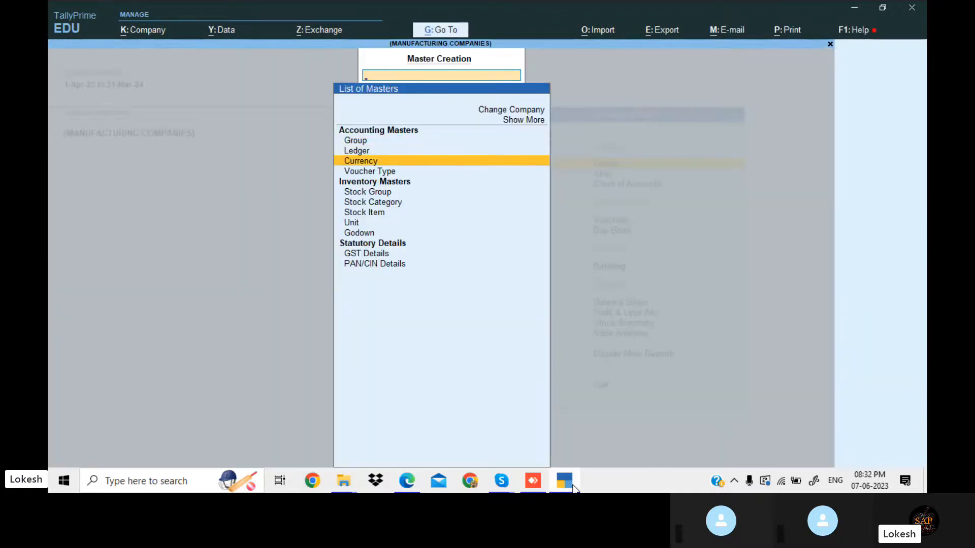
key("Return")
key("Return")
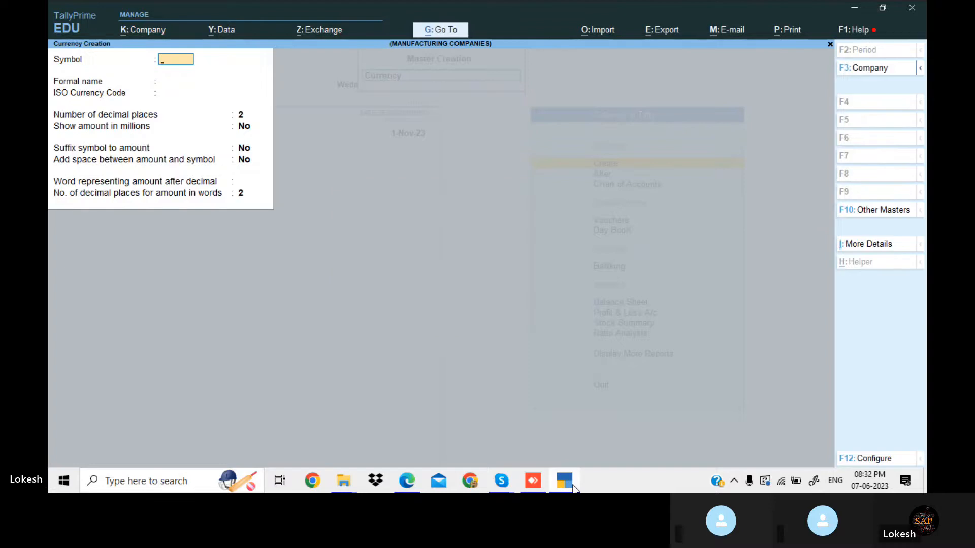
Give the currency the symbol $ and formal name Dollor, keep the remaining defaults and save it
type("$")
key("Return")
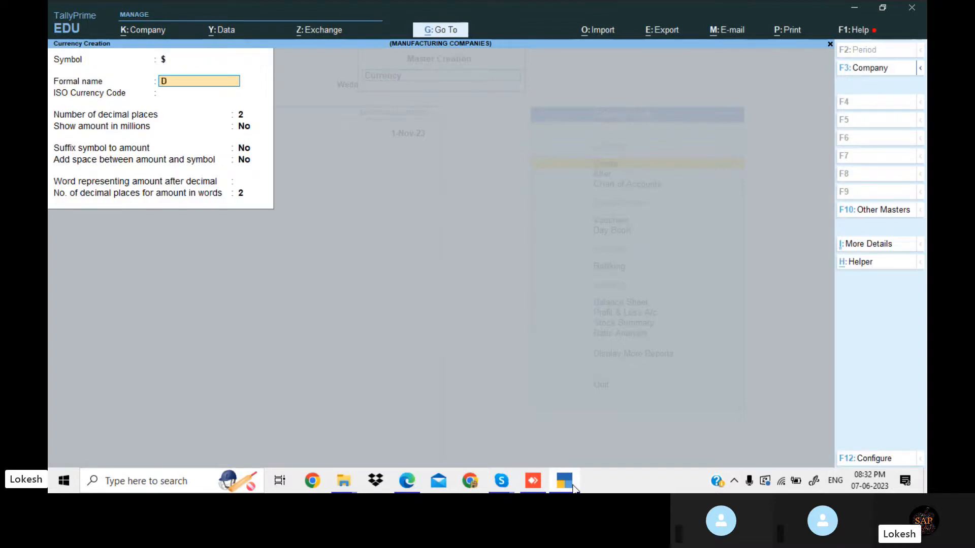
type("Dollor")
key("Return")
key("Return")
key("Return")
key("Return")
key("Return")
key("Return")
key("Return")
key("Return")
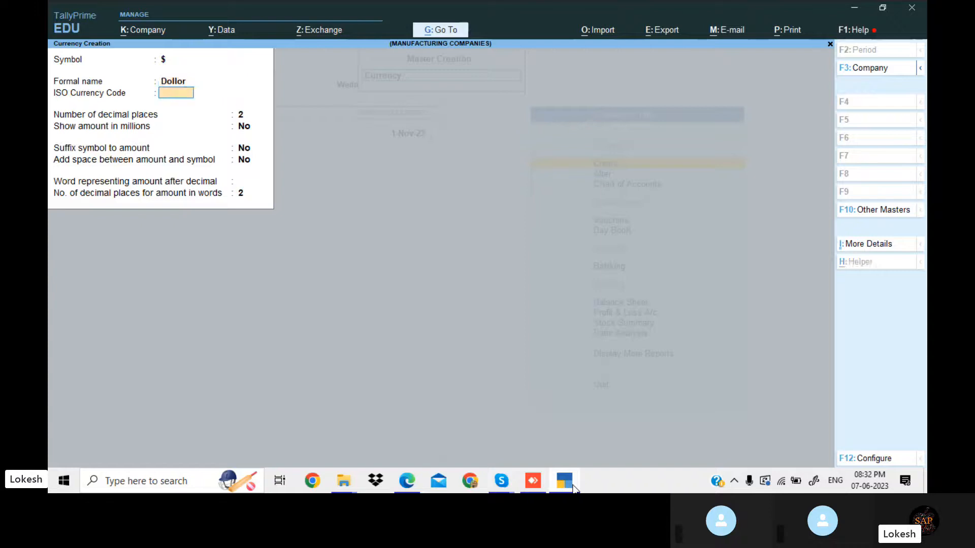
key("Return")
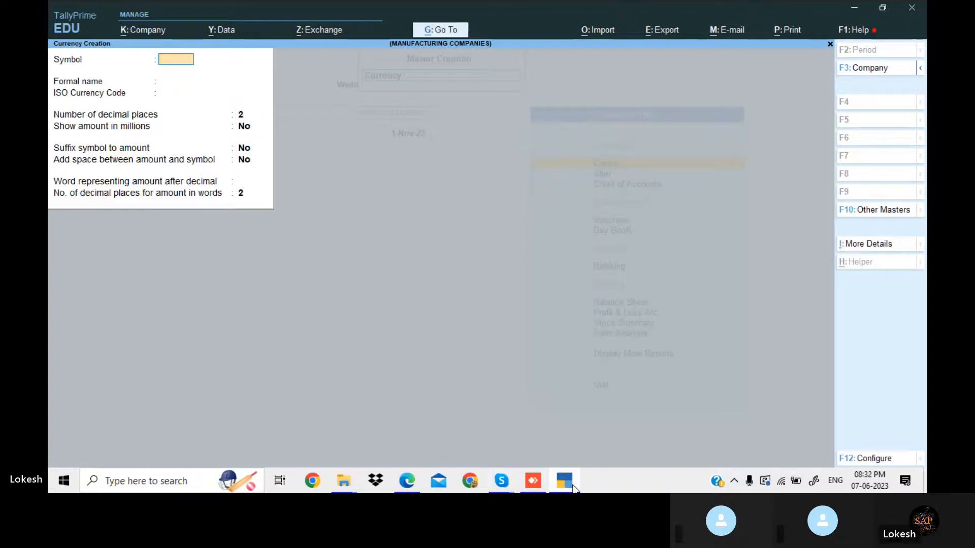
Set the dollar's standard rate of exchange to 45 for 1-Nov-23 and save the rates
key("Escape")
key("Return")
key("Down")
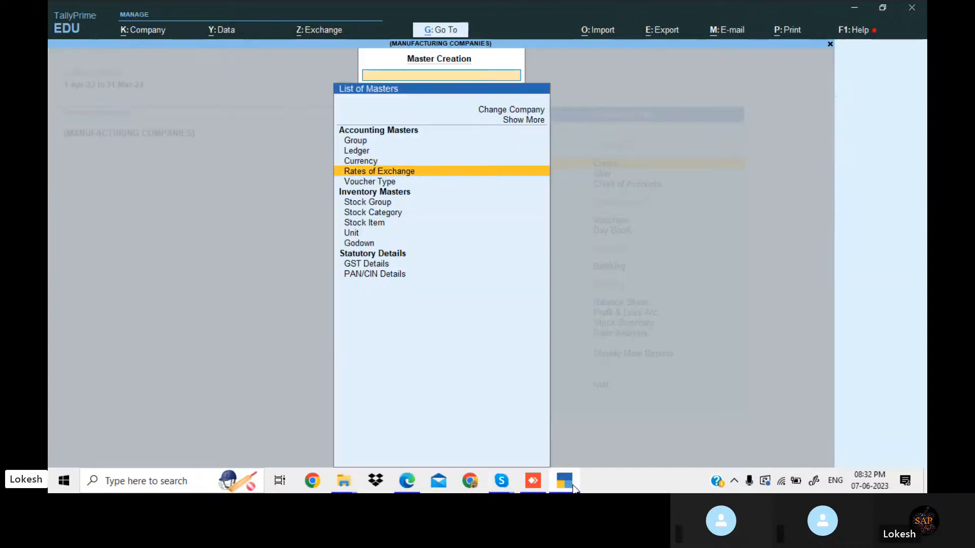
key("Return")
key("Return")
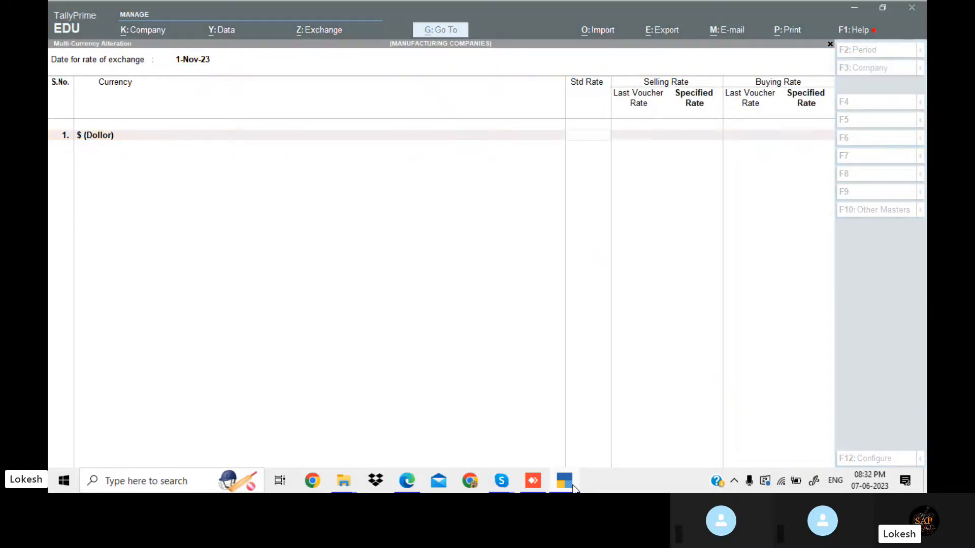
left_click(573, 486)
left_click(573, 487)
type("45")
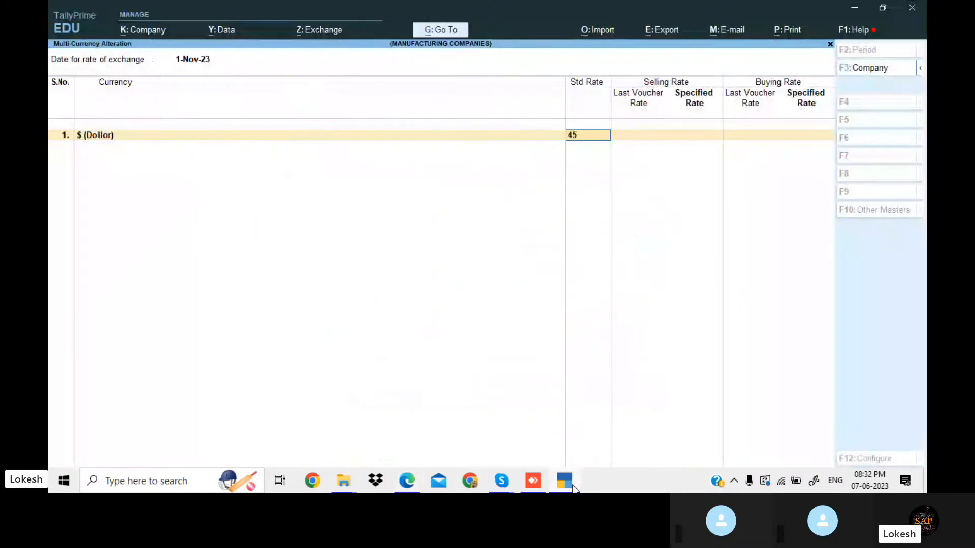
key("Return")
key("Return")
key("Return")
key("Return")
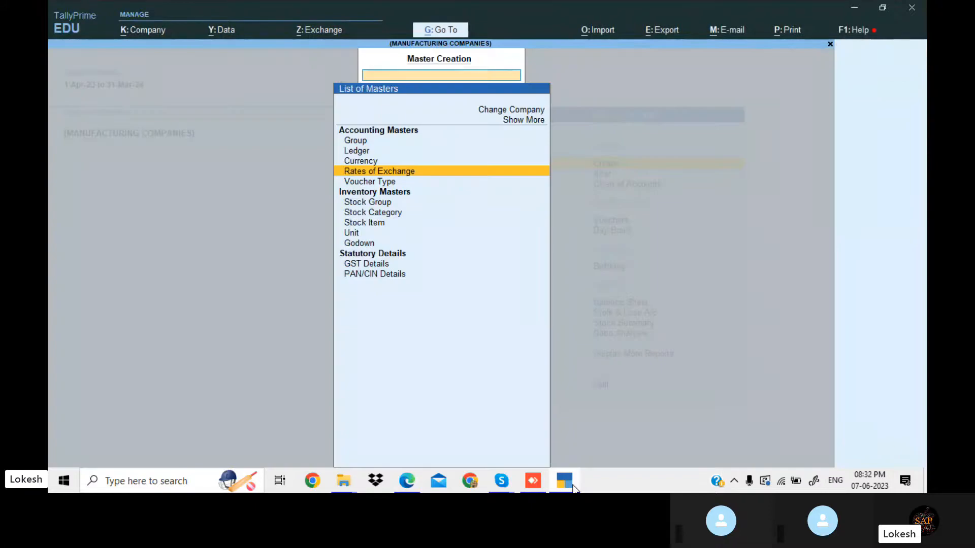
Leave master creation and open a new sales voucher
key("Escape")
key("Down")
key("Down")
key("Down")
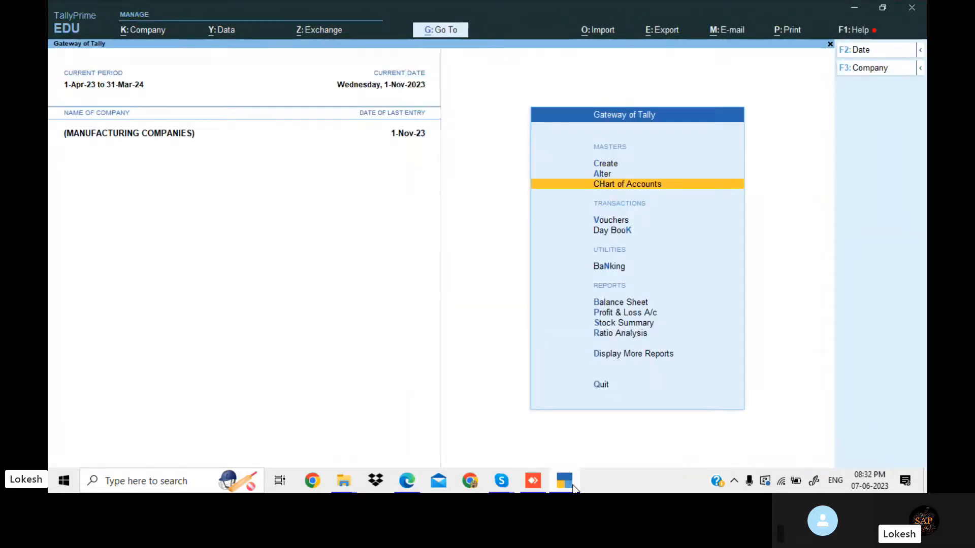
key("Return")
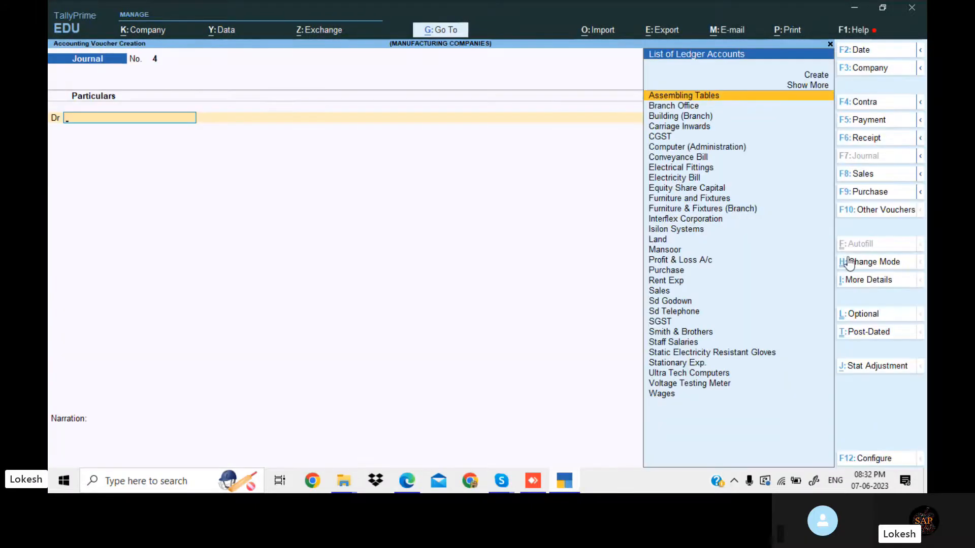
left_click(882, 174)
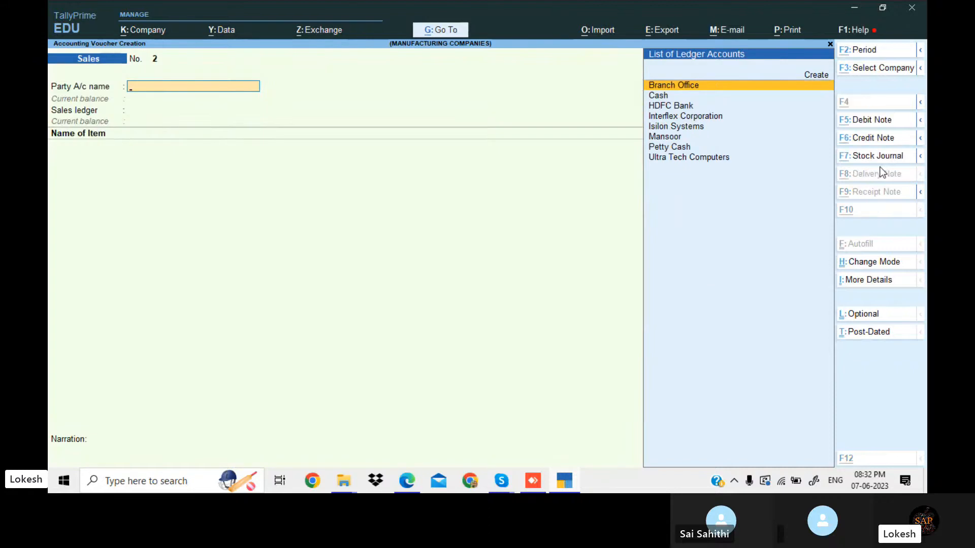
Begin a new party ledger and name it Acron Clothing Ltd, copied from transaction 41 of the PDF
key("alt+c")
left_click(565, 480)
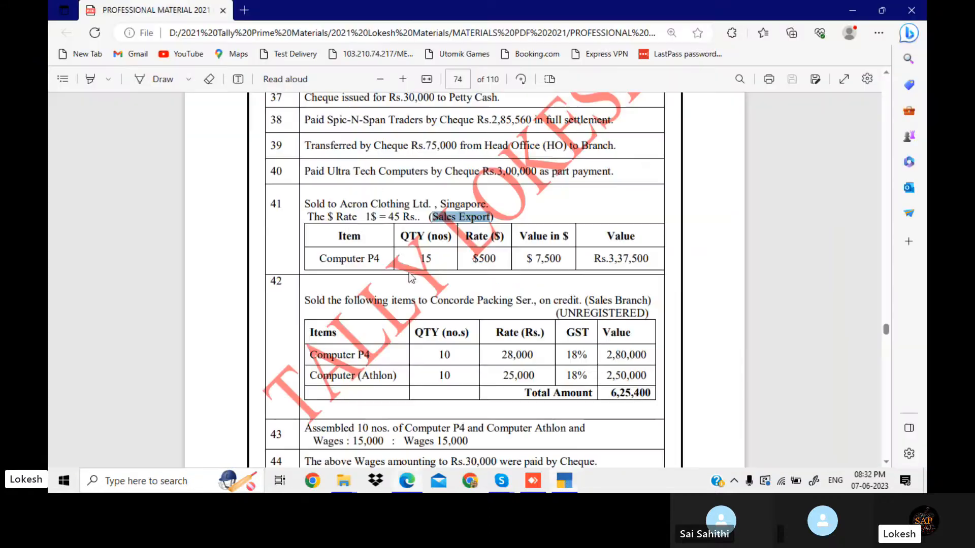
left_click_drag(340, 204, 429, 205)
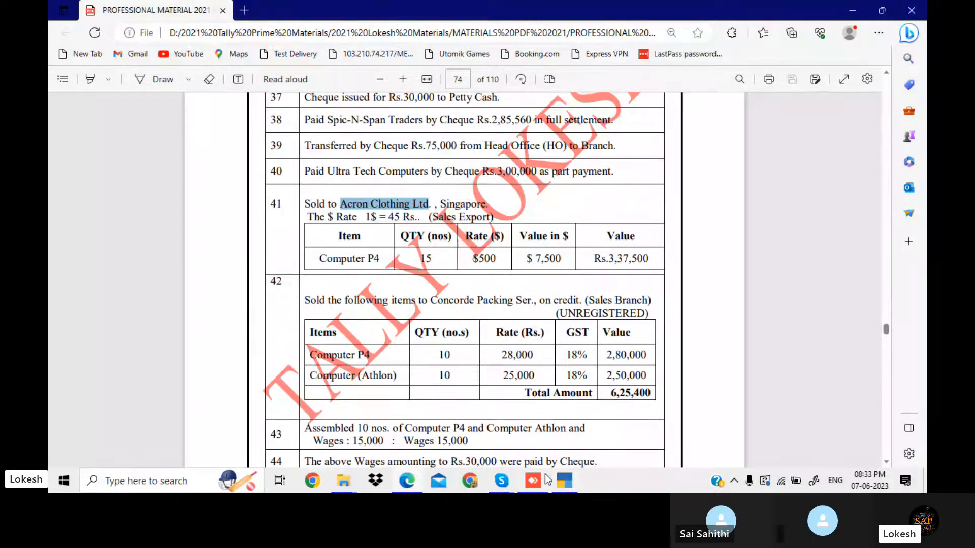
left_click(564, 481)
key("Return")
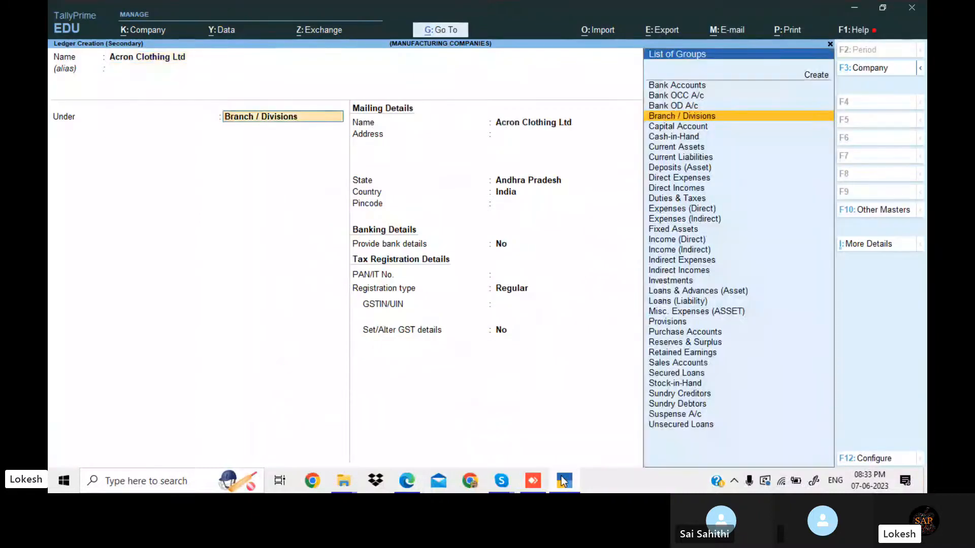
Place the Acron Clothing Ltd ledger under Sundry Debtors, keeping the default state, country, banking and tax registration details
type("Sun")
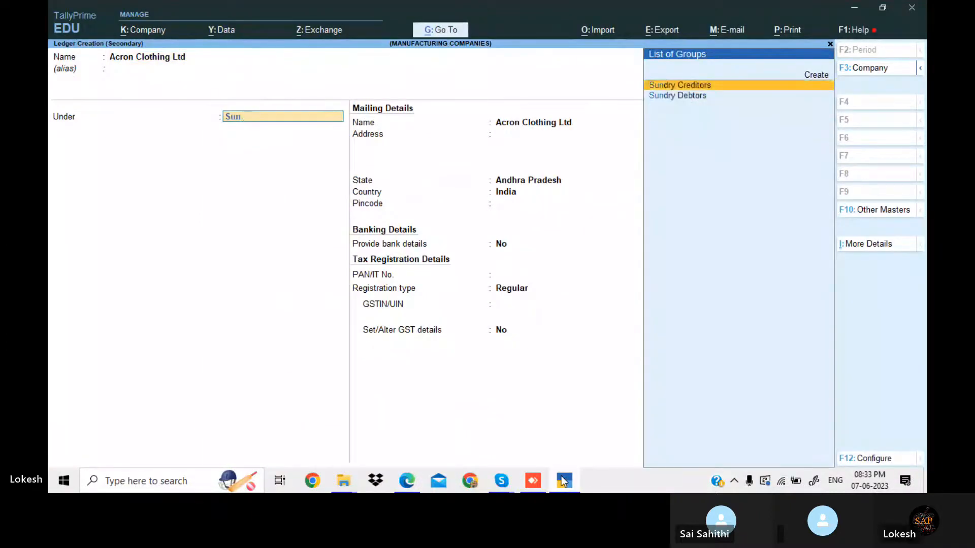
key("Down")
key("Return")
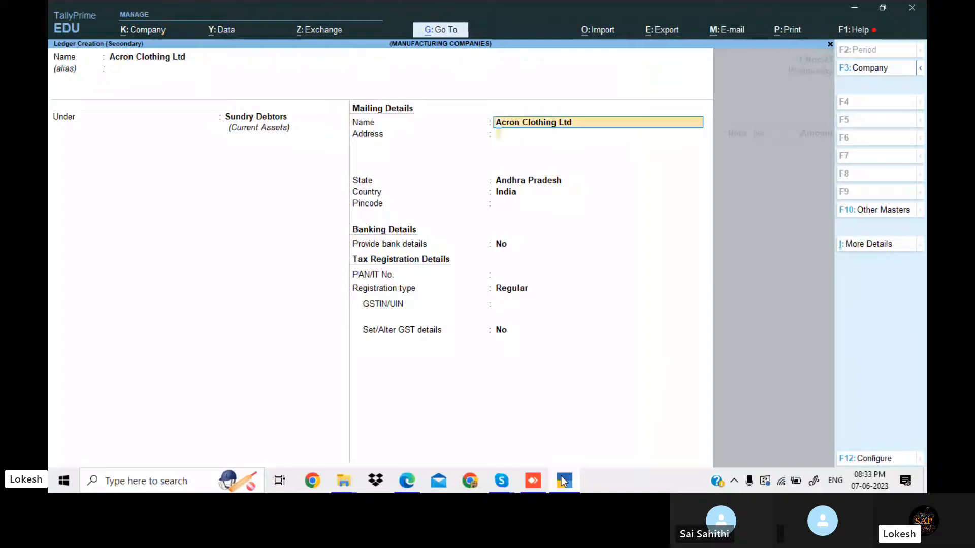
key("Return")
key("Return")
key("Return")
key("BackSpace")
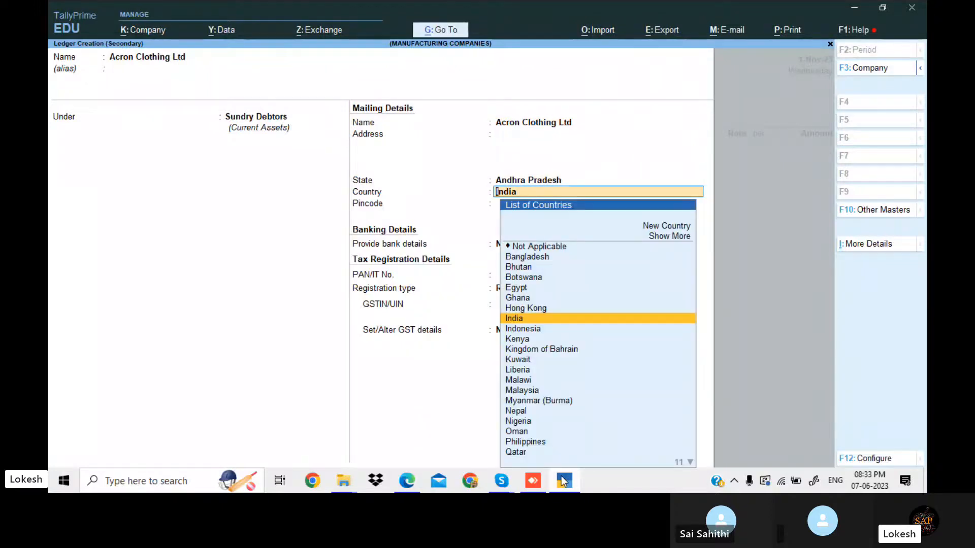
key("Return")
key("Return")
key("Return")
key("Return")
key("Return")
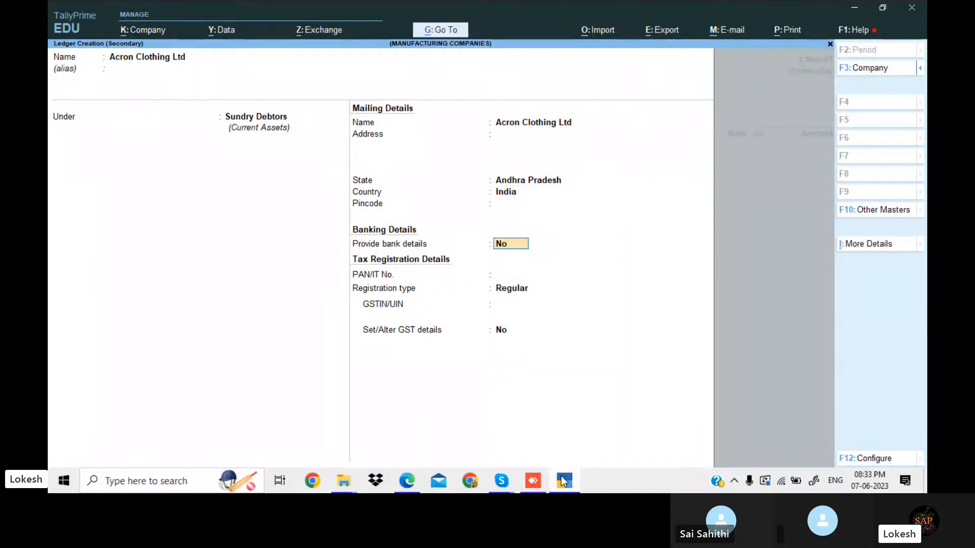
key("Return")
key("Return")
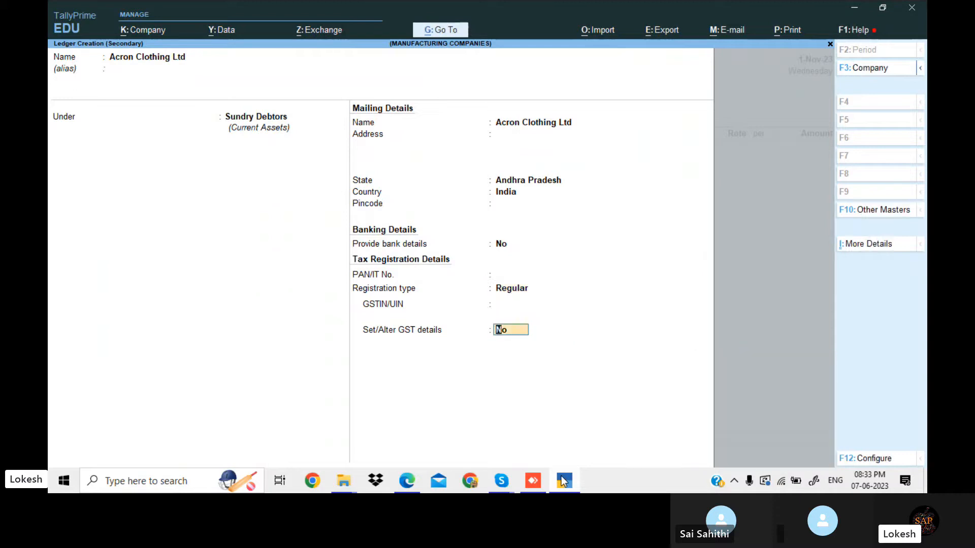
Save the Acron Clothing Ltd ledger and accept it as the sales voucher's party with the default details
key("Return")
key("Return")
key("Return")
key("Return")
key("Return")
key("Return")
key("Return")
key("Return")
key("Return")
key("Return")
key("Return")
key("Return")
key("Return")
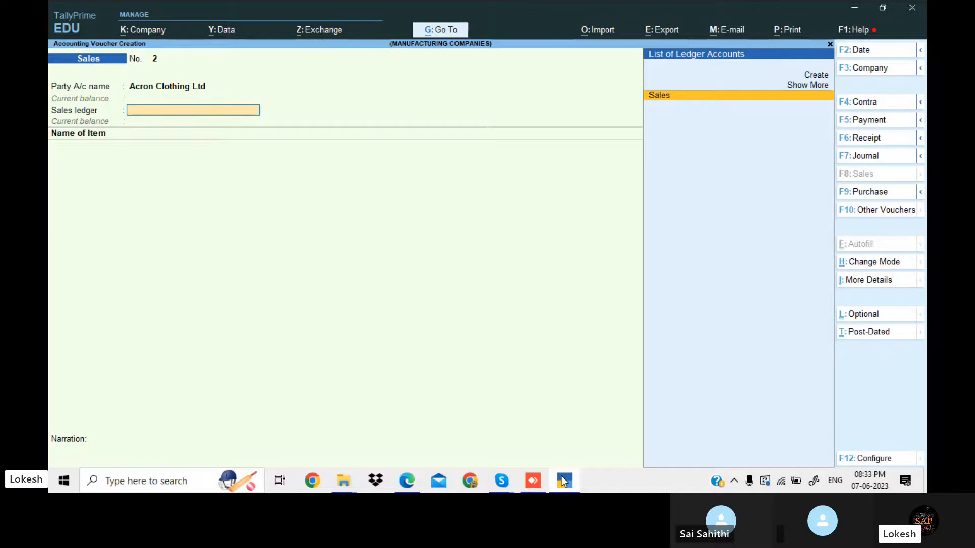
Begin a new ledger from the sales ledger field and name it Sales Export, copied from transaction 41 of the PDF
key("alt+c")
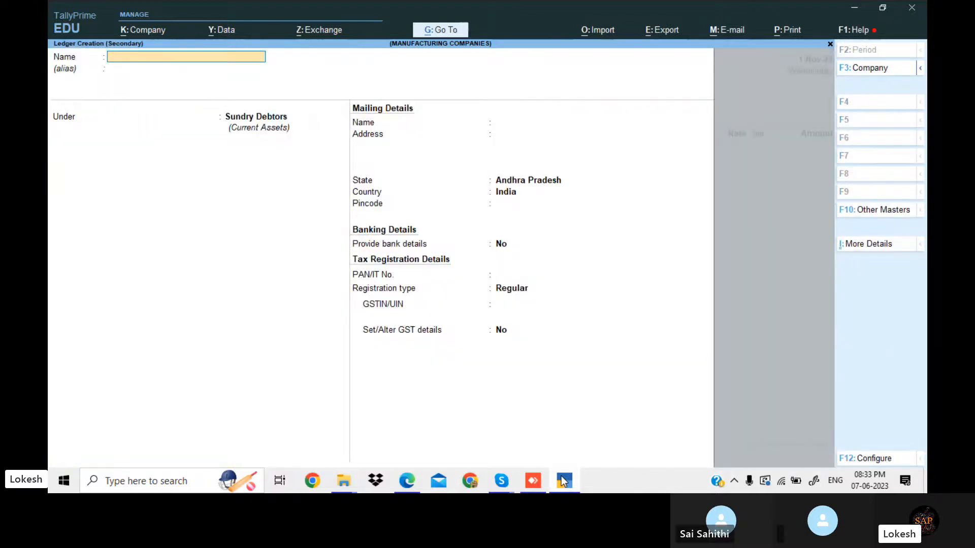
key("alt+Tab")
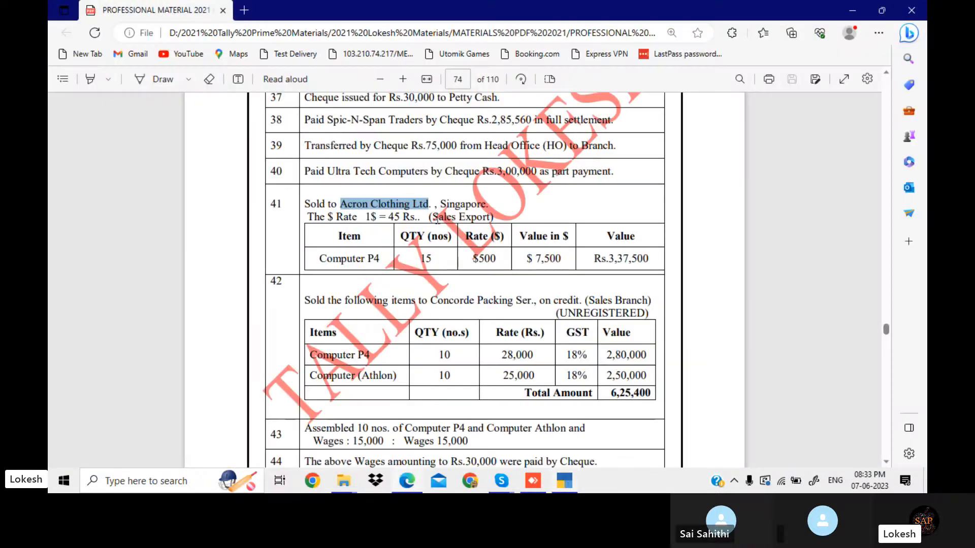
left_click_drag(436, 218, 494, 218)
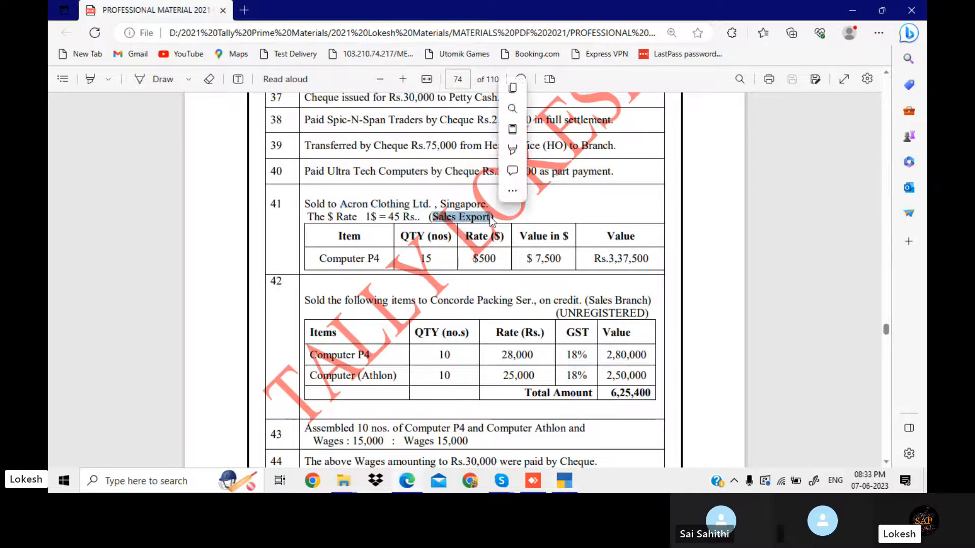
left_click(561, 481)
key("ctrl+alt+v")
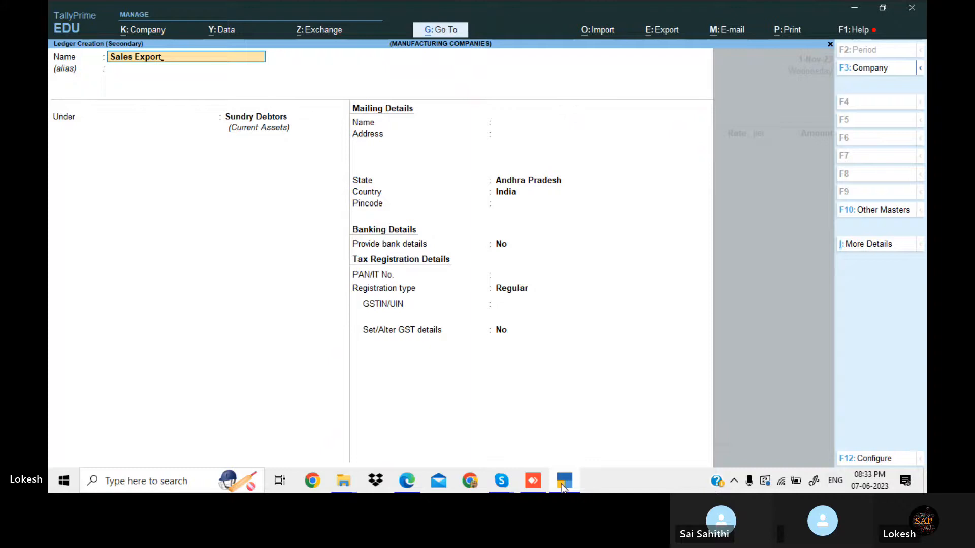
Place the Sales Export ledger under Sales Accounts with Goods as the type of supply, and save it
key("Return")
type("Sa")
key("Return")
key("Return")
key("Return")
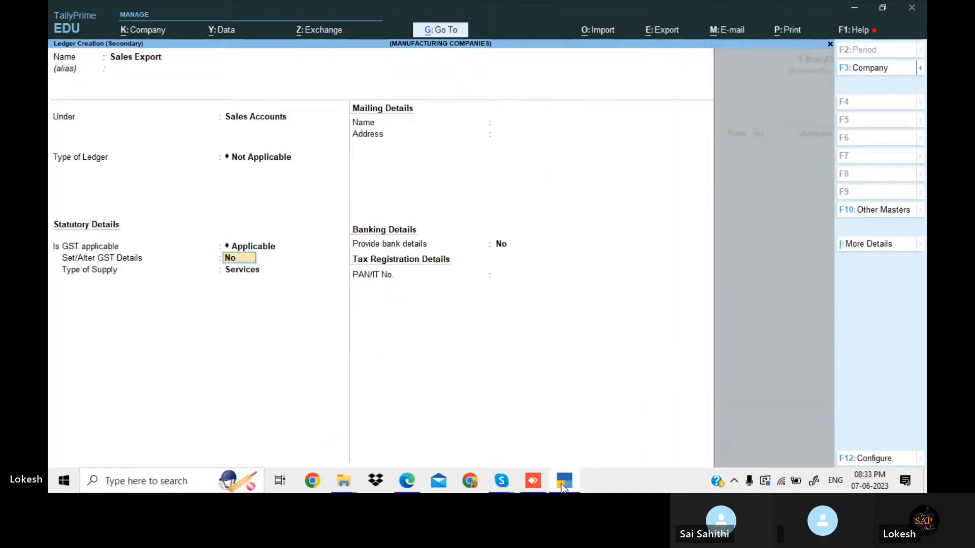
key("Return")
key("Up")
key("Return")
key("Return")
key("Return")
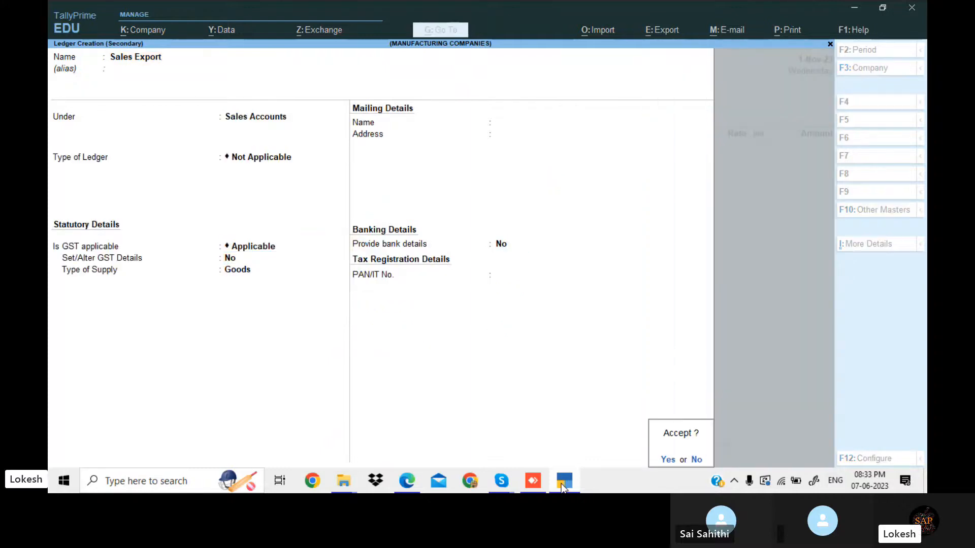
key("Return")
Add the stock item Computer P4 to the sales voucher with a quantity of 15, following transaction 41 in the PDF
type("C")
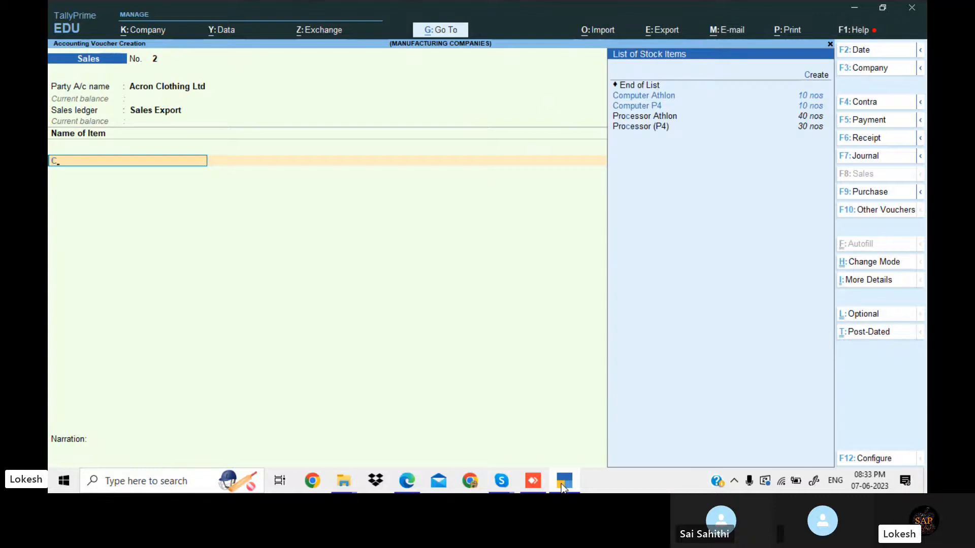
left_click(562, 486)
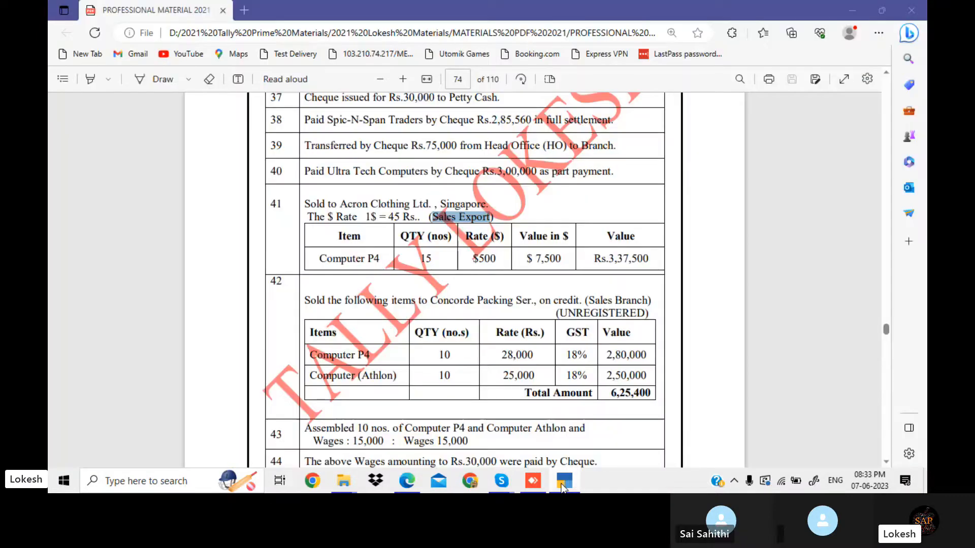
left_click(563, 486)
key("Down")
key("Return")
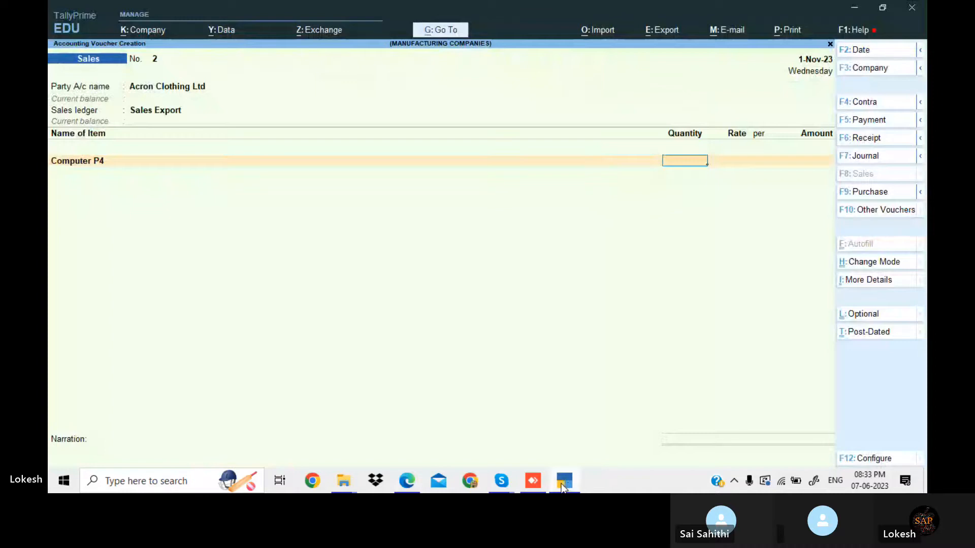
left_click(562, 486)
left_click(562, 487)
type("15")
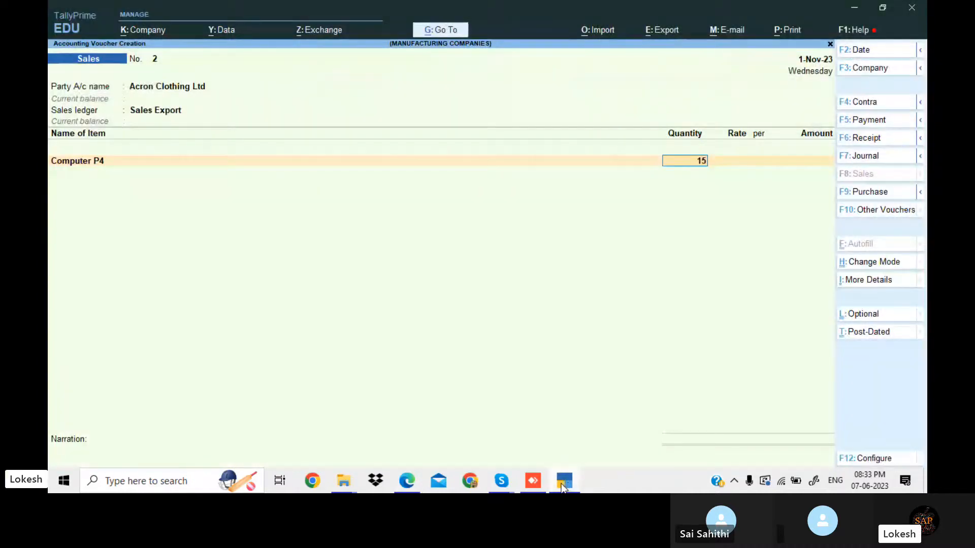
key("Return")
key("Return")
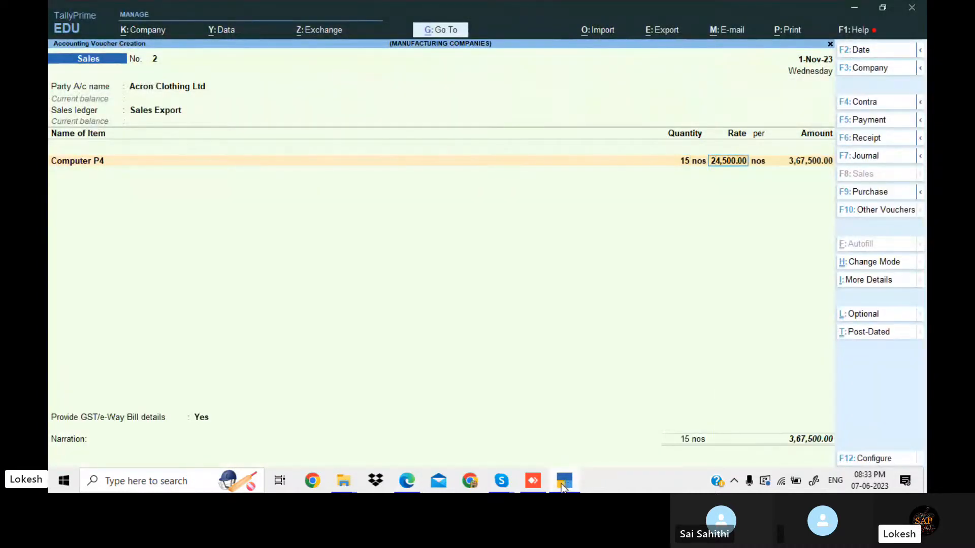
Set the Computer P4 rate to $500 per nos and end the item list
type("$5")
left_click(562, 487)
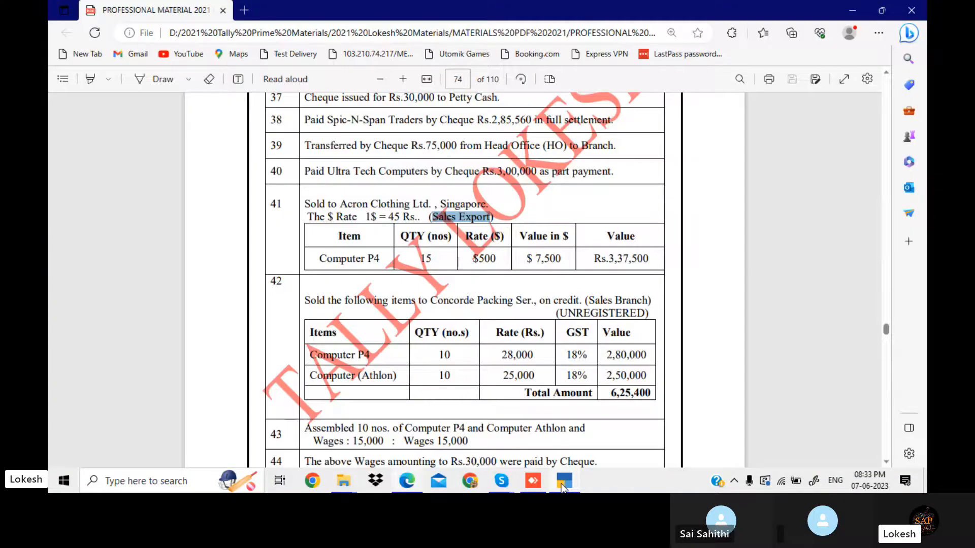
left_click(563, 486)
type("00")
key("Return")
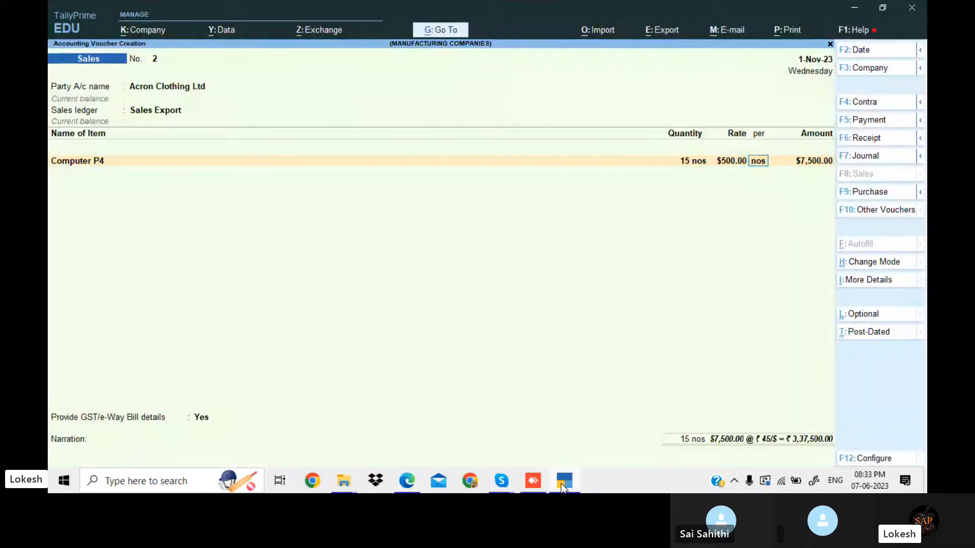
key("Return")
key("Return")
key("Return")
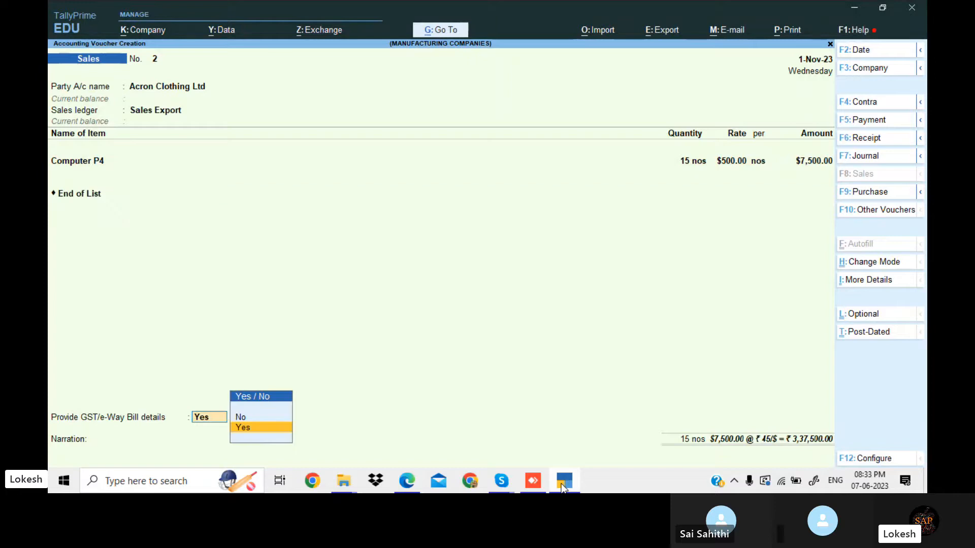
Set Provide GST/e-Way Bill details to No, compare the total with the PDF, and save the export sales voucher without narration
key("Down")
key("Return")
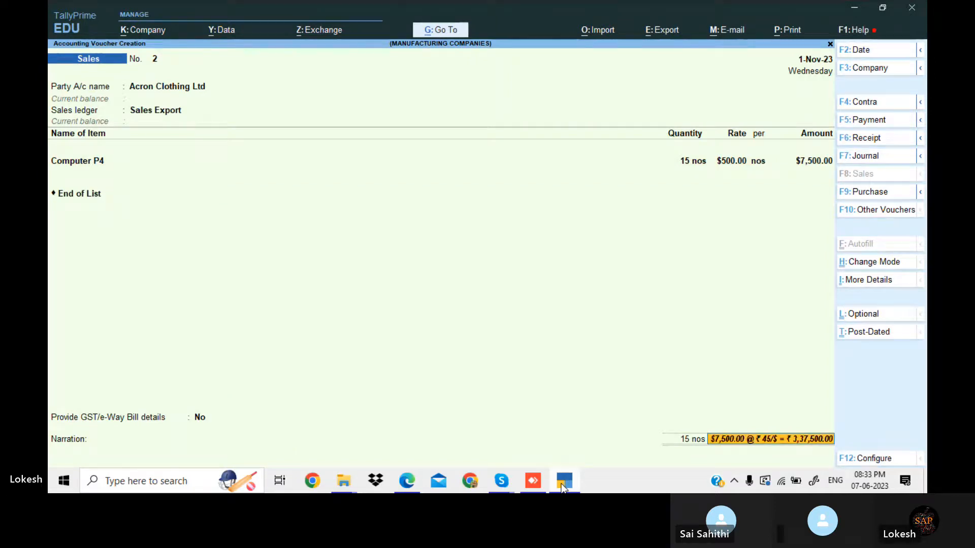
left_click(562, 486)
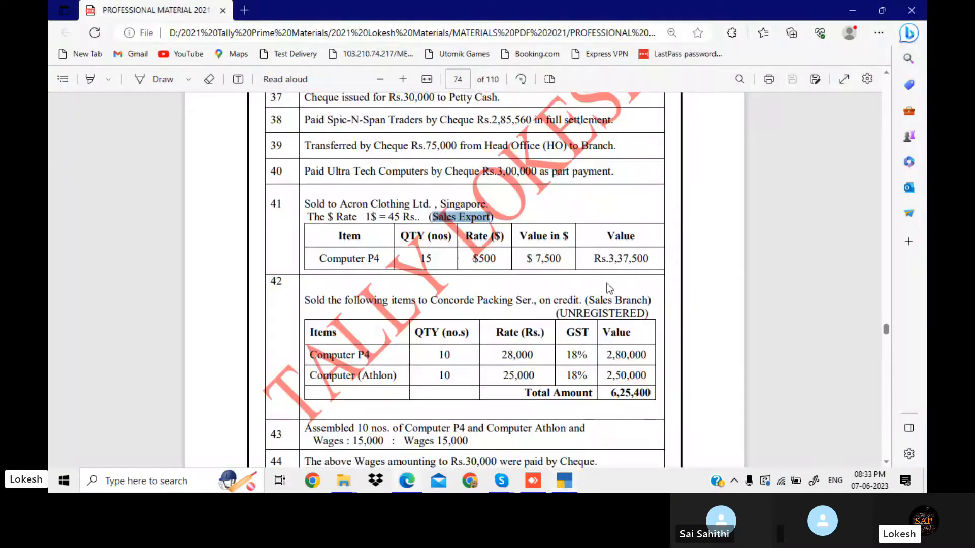
left_click(563, 484)
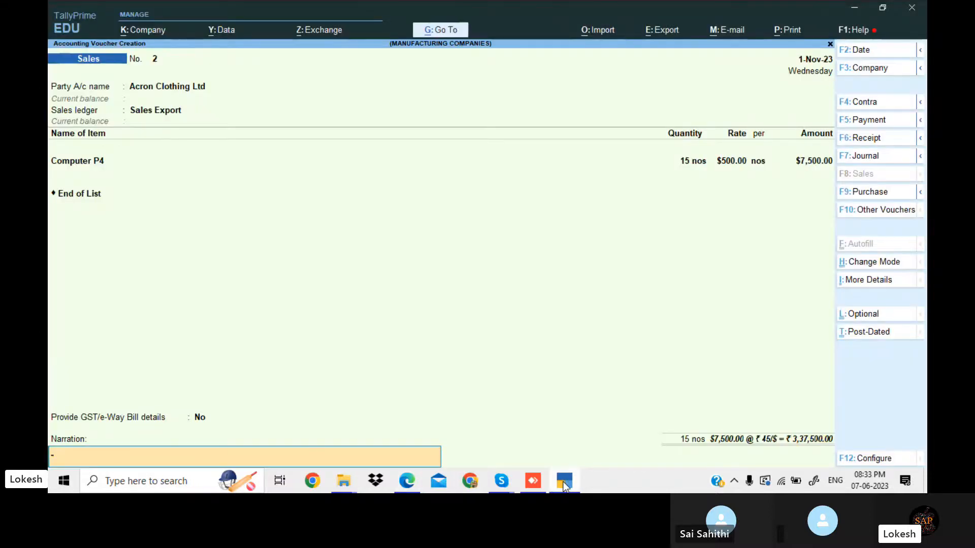
key("Return")
key("Return")
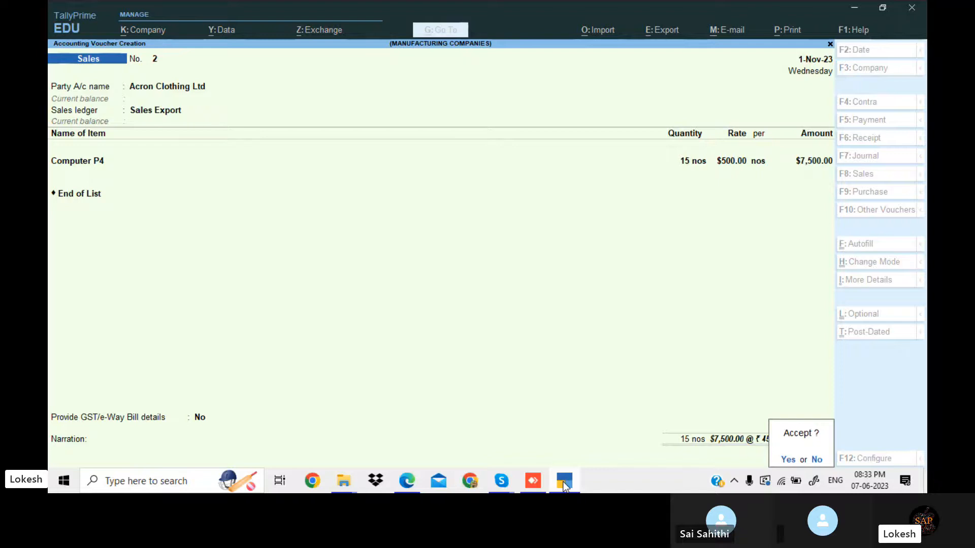
key("Return")
Review transactions 42 to 46 in the course PDF, including the discount on the Computer Athlon cash sale
left_click(562, 482)
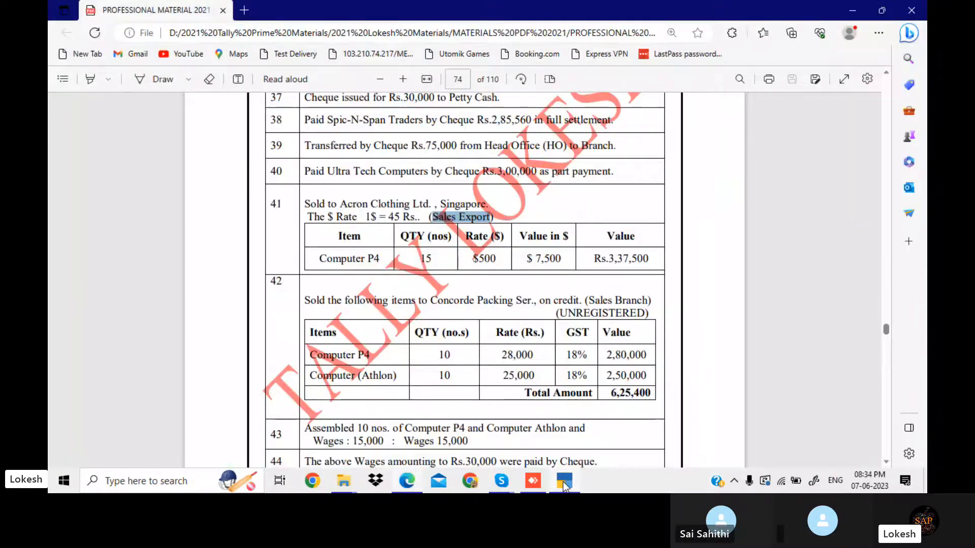
key("Down")
key("Down")
key("Down")
key("Down")
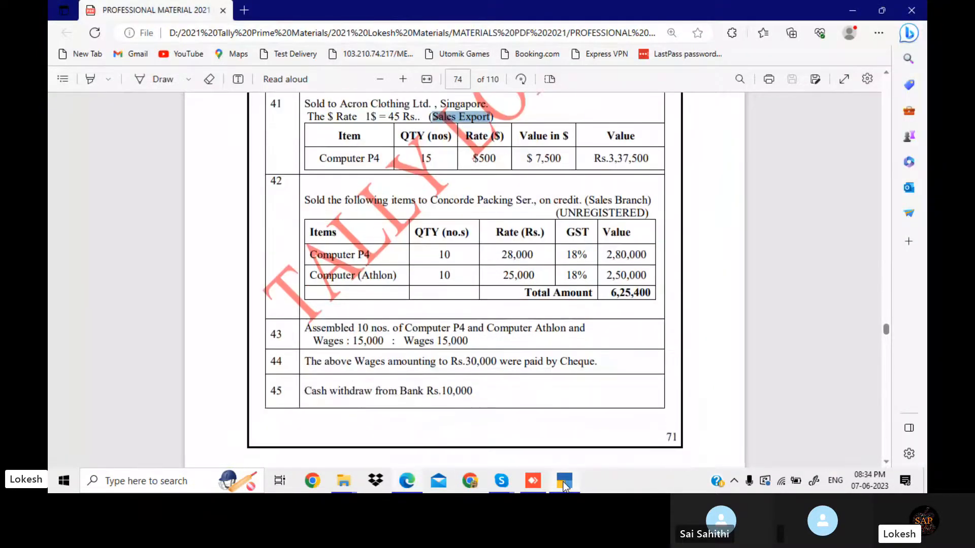
key("Down")
key("Down")
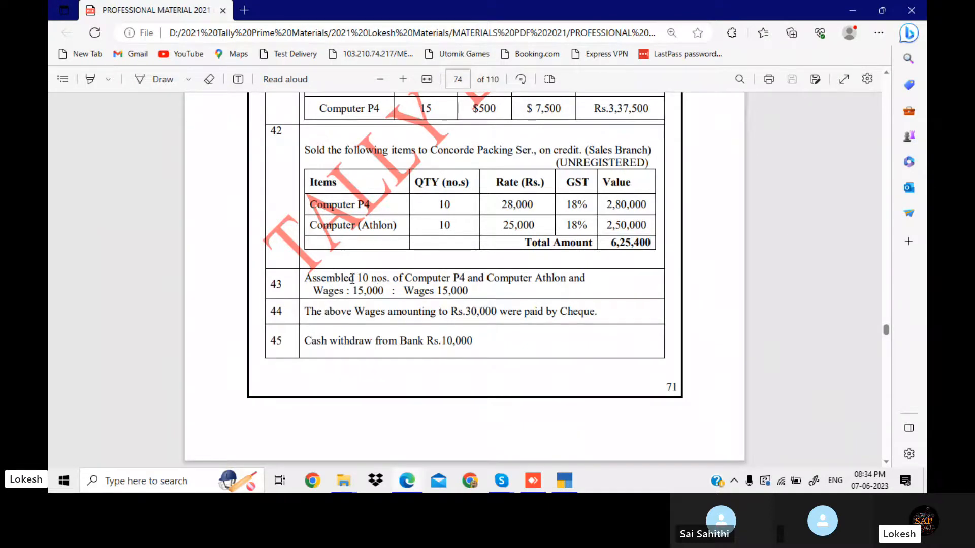
left_click_drag(352, 279, 496, 290)
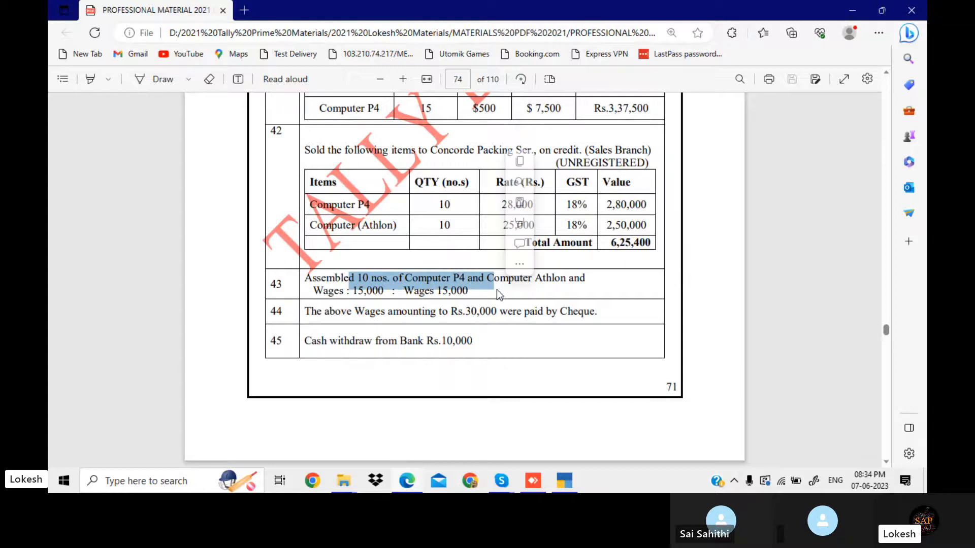
scroll(497, 289, "down", 5)
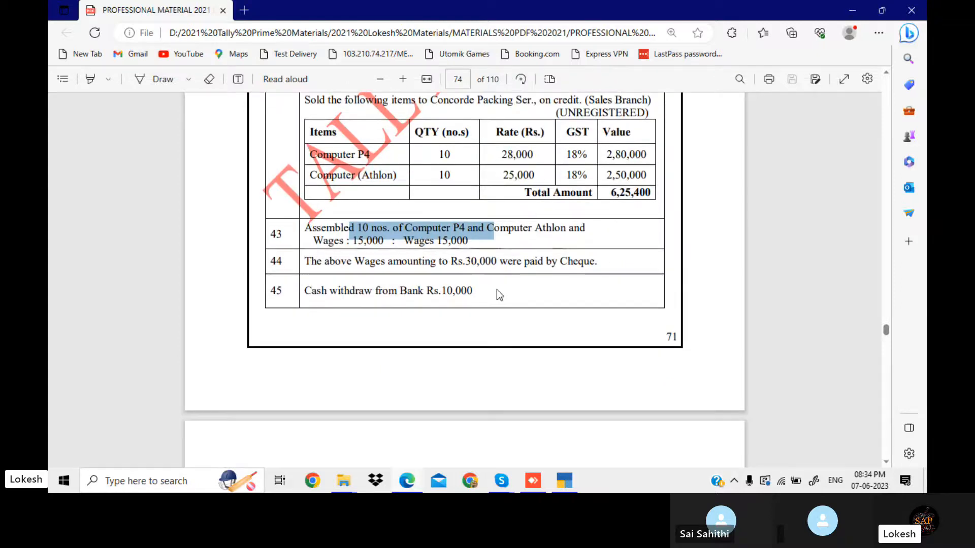
scroll(496, 290, "down", 4)
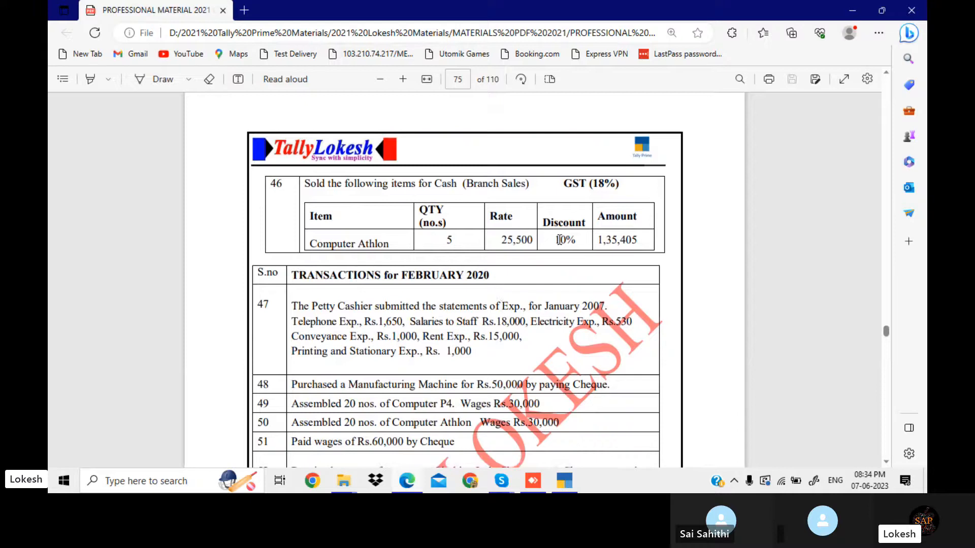
left_click_drag(559, 240, 573, 241)
Return to TallyPrime and enable the discount column in invoices in the company features, saving the change
left_click(564, 480)
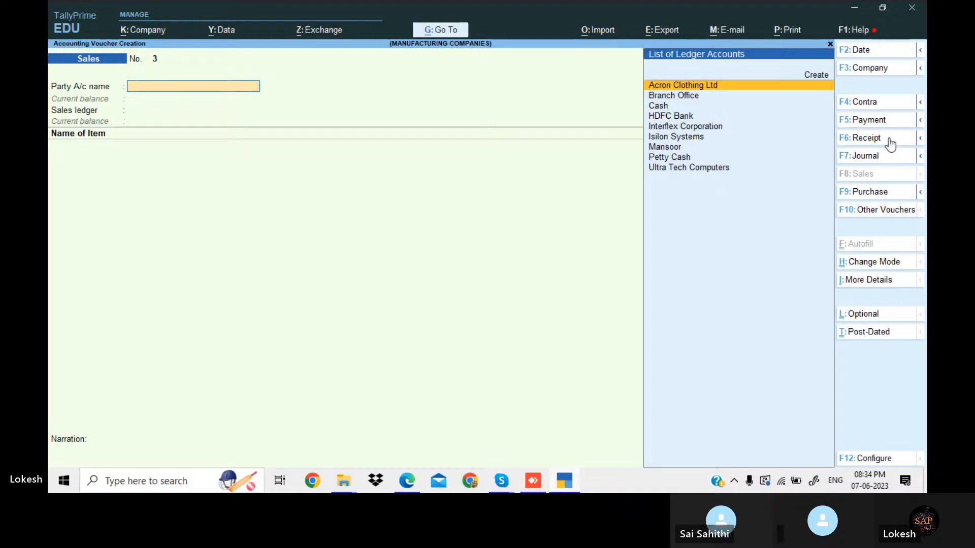
left_click(163, 30)
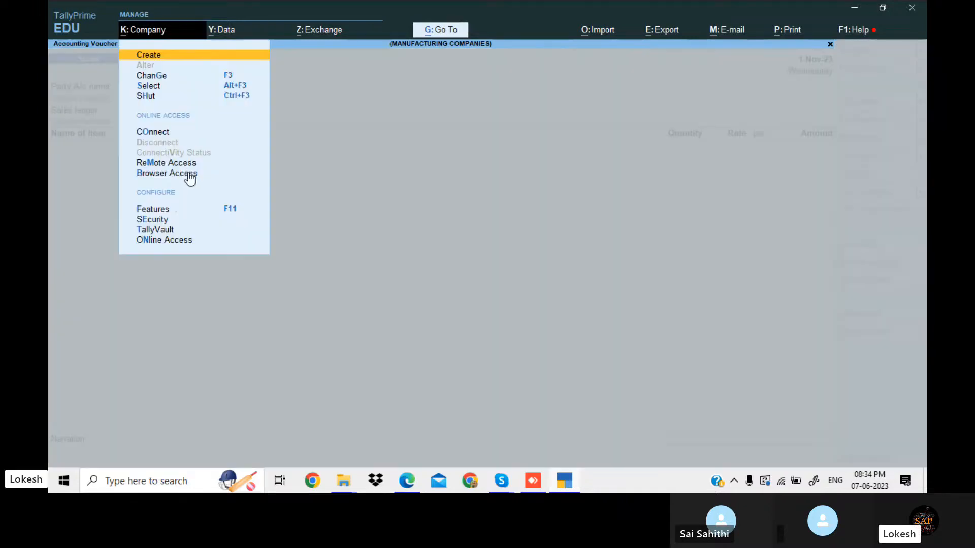
left_click(174, 212)
left_click(405, 354)
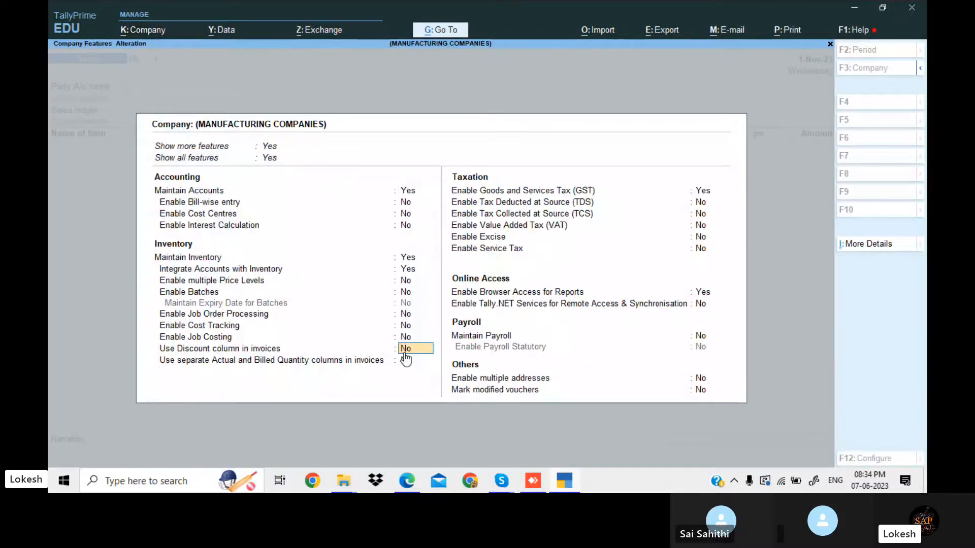
key("y")
key("ctrl+a")
Choose Interflex Corporation as the new sales voucher's party with its default details, and Sales as the sales ledger
key("Down")
key("Down")
key("Down")
key("Down")
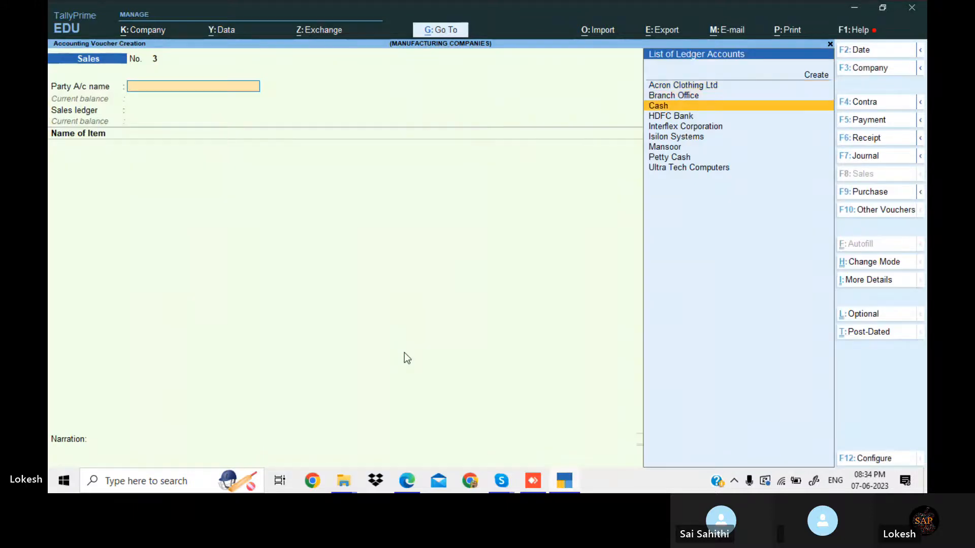
key("Return")
key("Up")
key("Return")
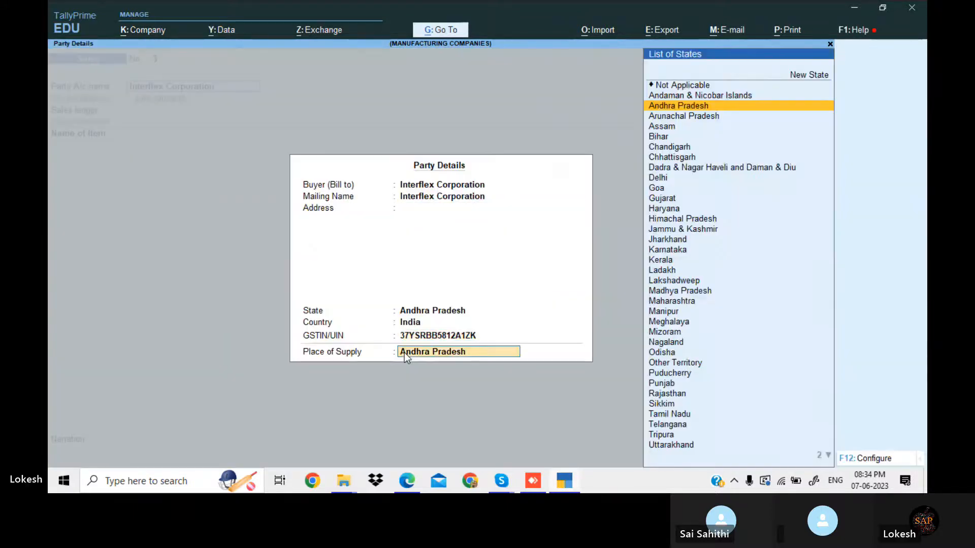
key("Return")
key("Return")
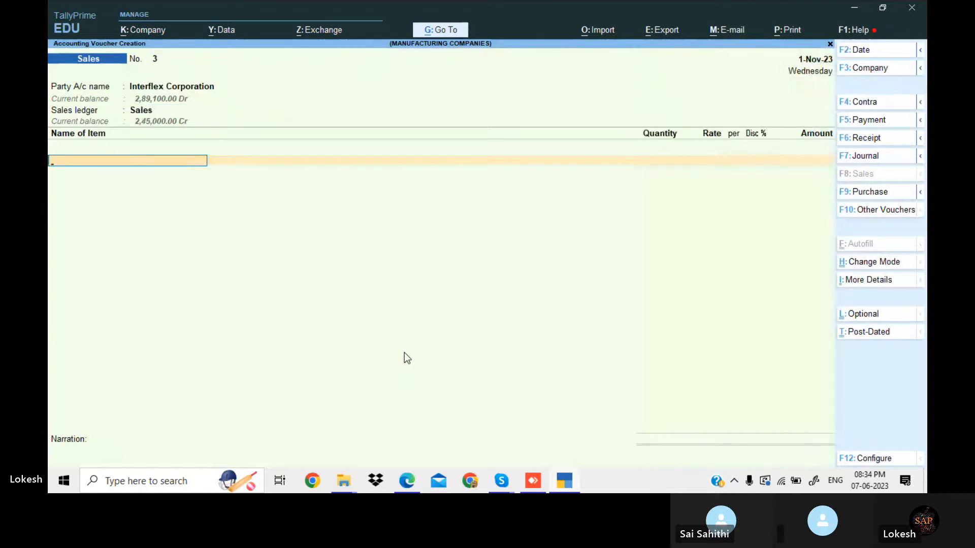
Add the stock item Computer Athlon to the sales voucher with a quantity of 5, following transaction 46 in the PDF
key("alt+Tab")
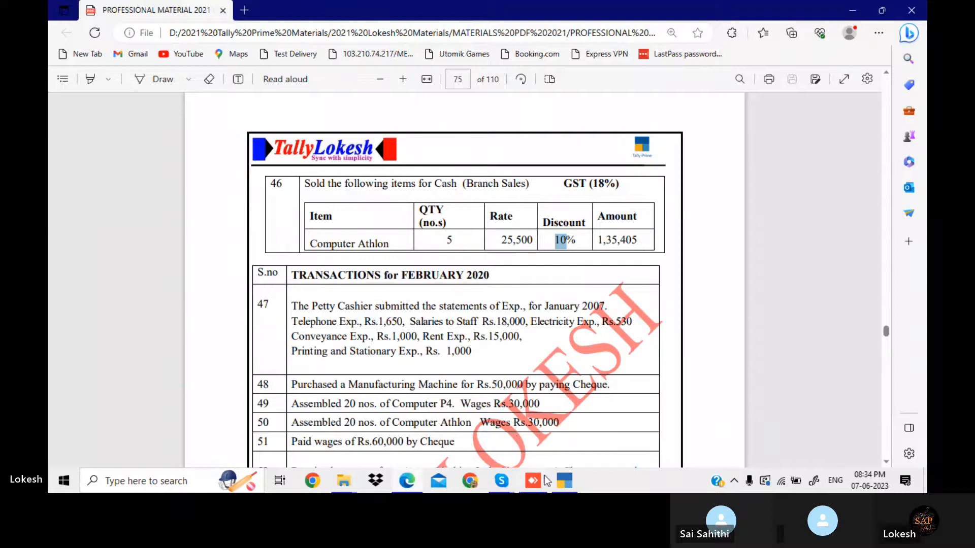
left_click(556, 488)
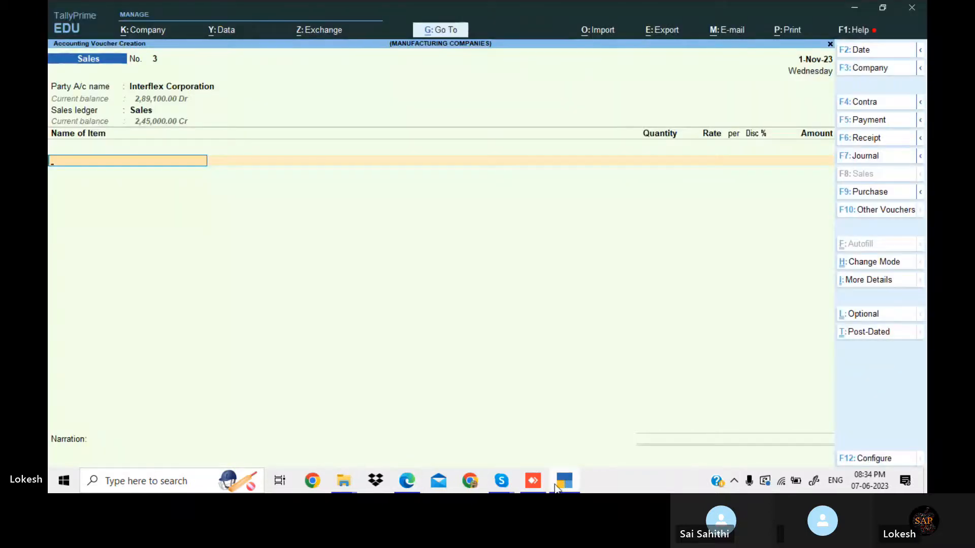
type("C")
key("Down")
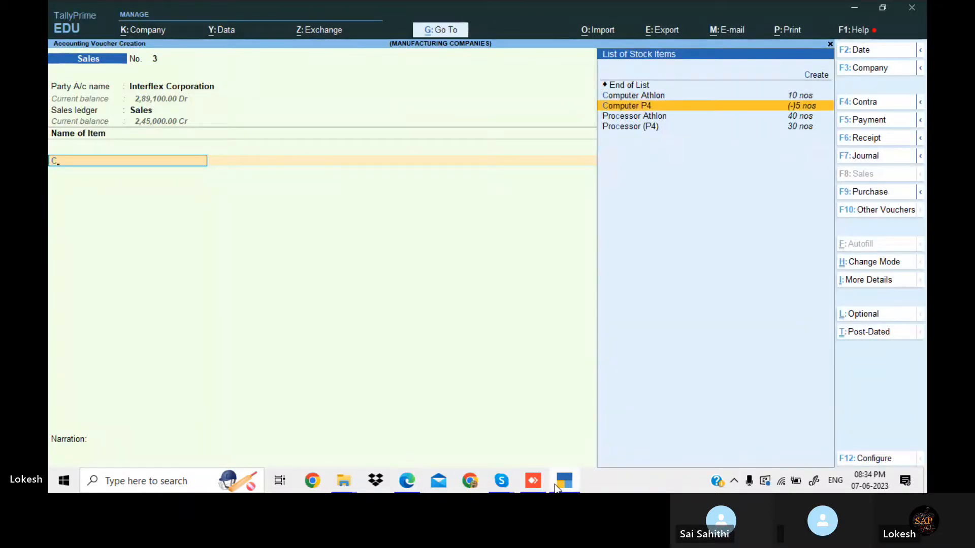
key("Up")
key("Return")
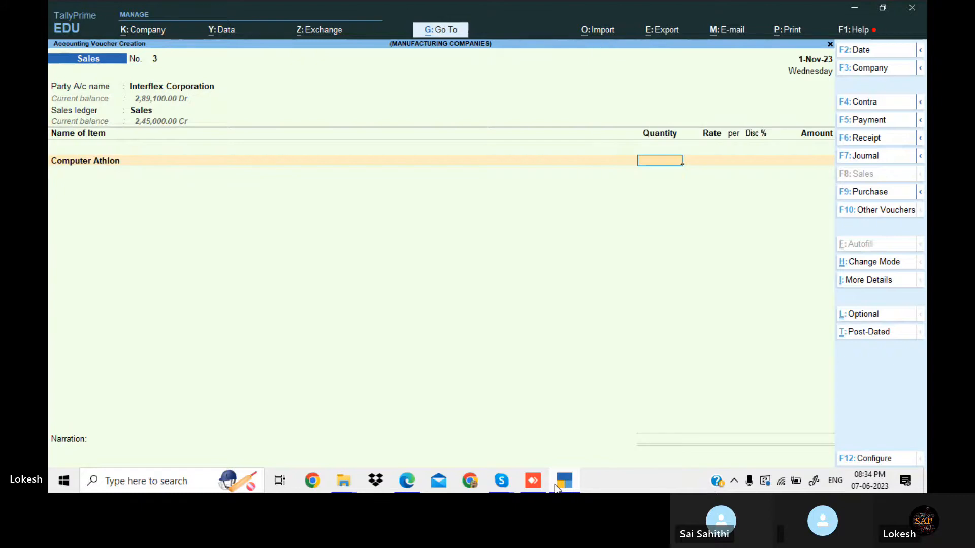
left_click(556, 487)
left_click(556, 487)
key("Return")
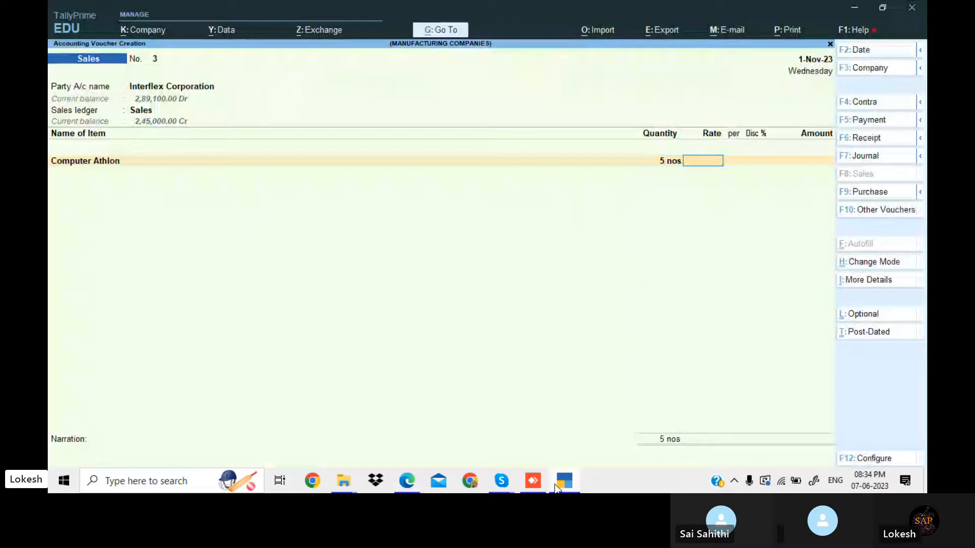
Set the Computer Athlon line's rate to 2,500 per nos and its discount to 10%
type("25500")
key("Return")
key("Return")
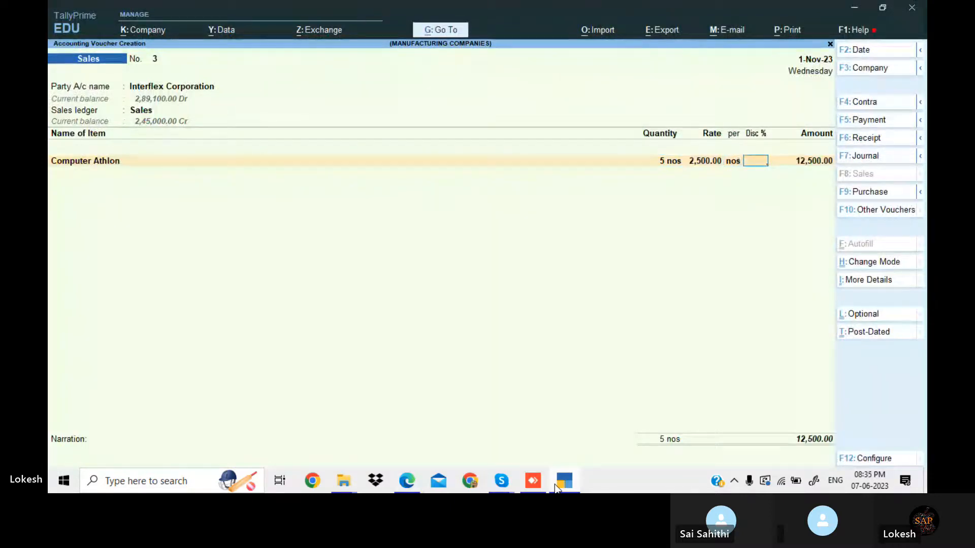
left_click(556, 487)
left_click(556, 487)
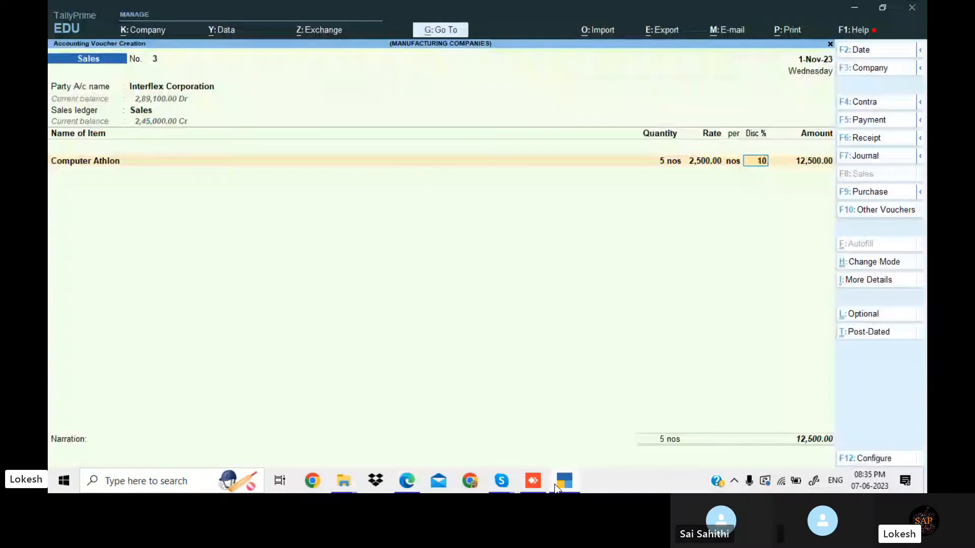
key("Return")
key("Return")
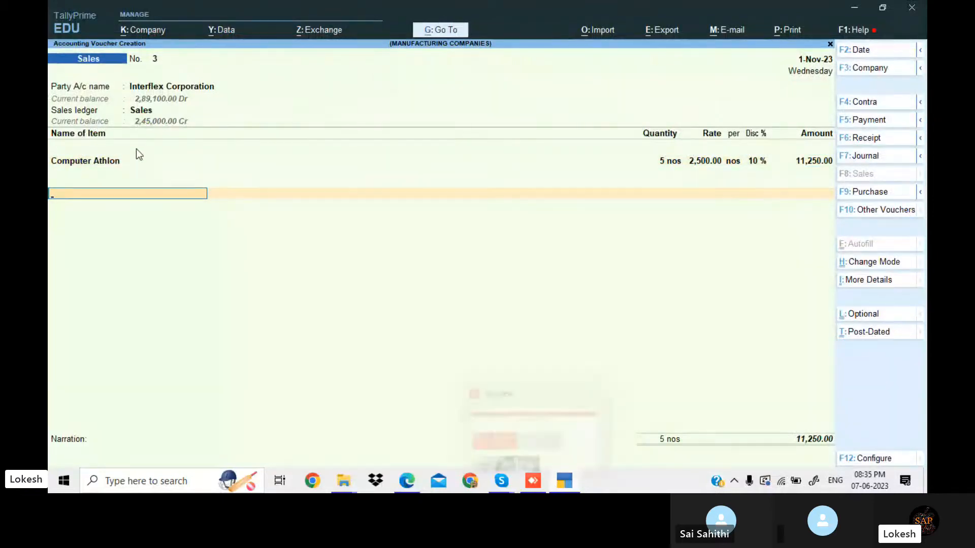
Add the CGST and SGST tax ledgers below the Computer Athlon item in the sales voucher
key("Return")
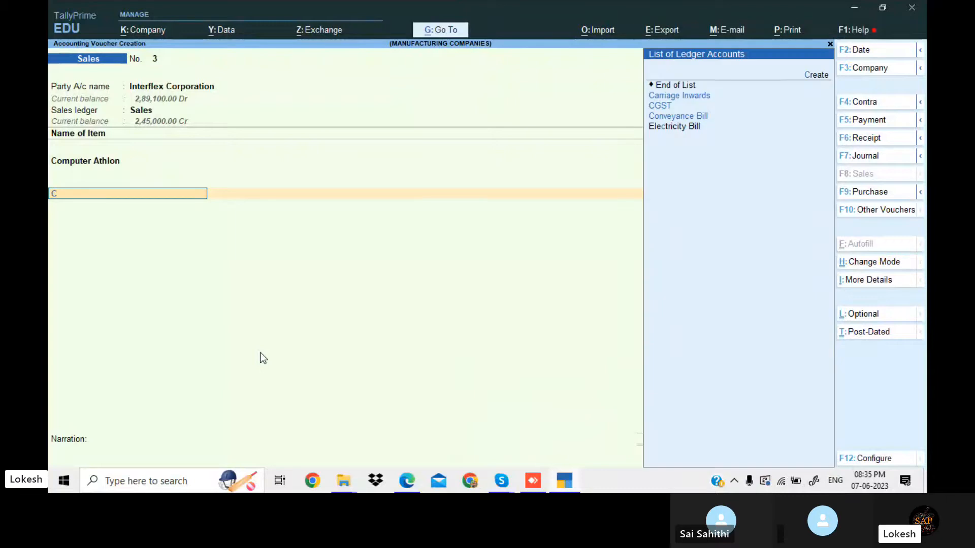
type("cg")
key("Return")
key("Return")
type("sg")
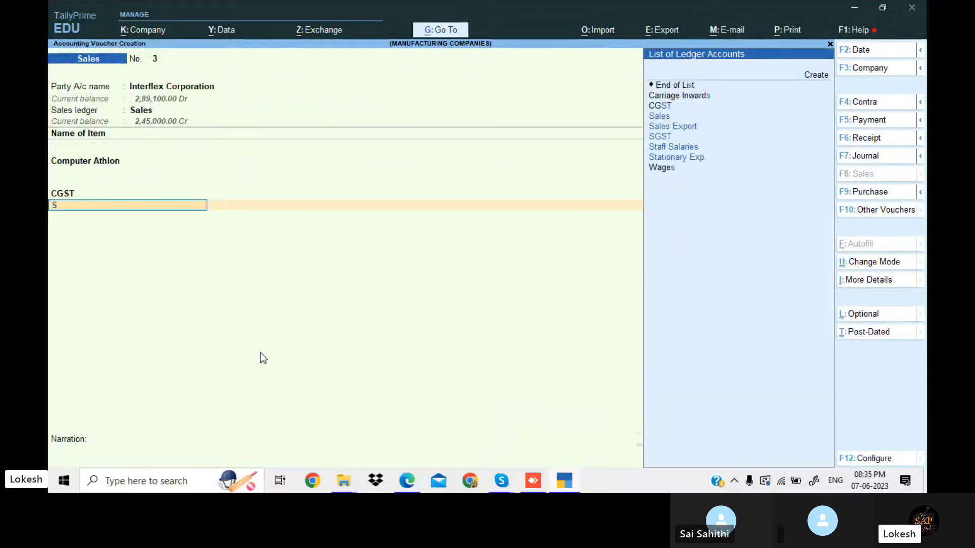
key("Return")
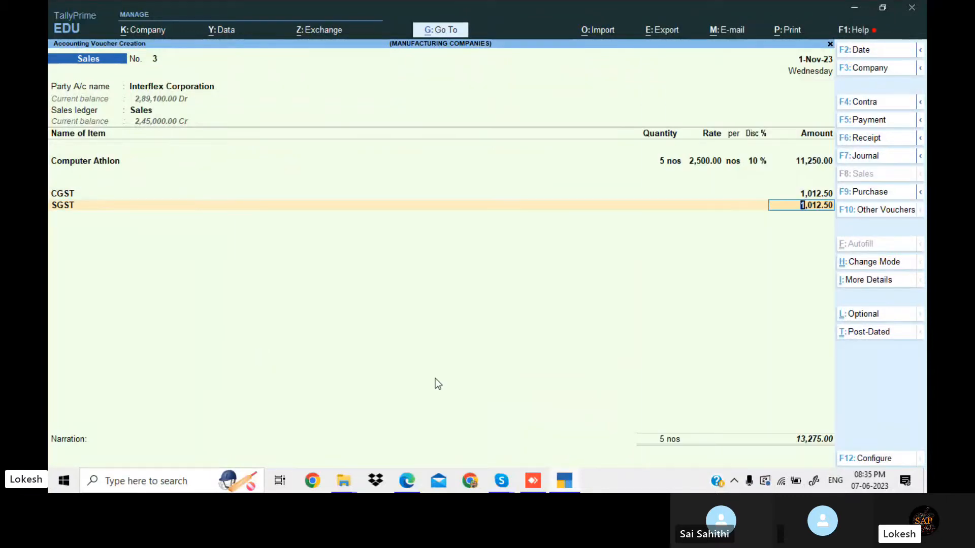
Check transaction 46 in the course PDF, return to TallyPrime and save the sales voucher without a narration
left_click(565, 486)
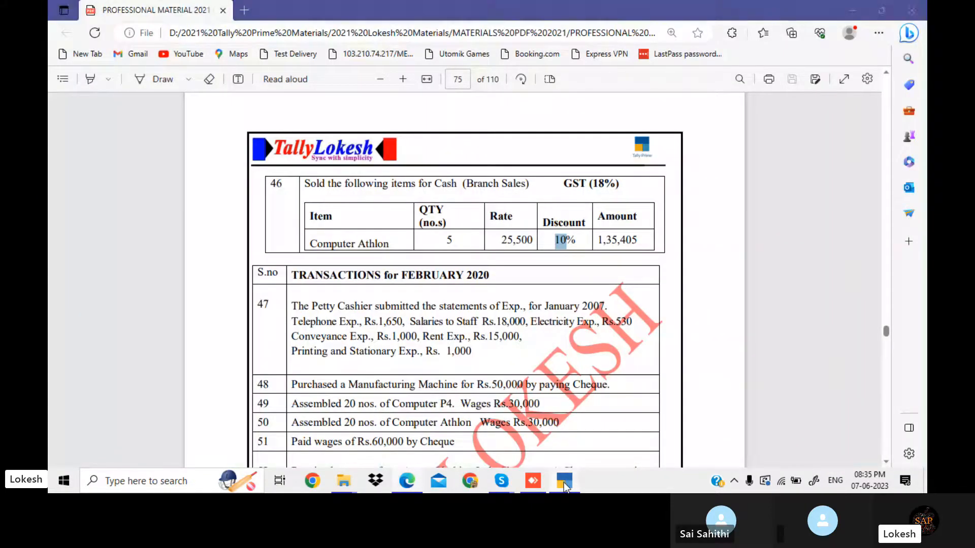
left_click(564, 484)
key("Return")
key("Return")
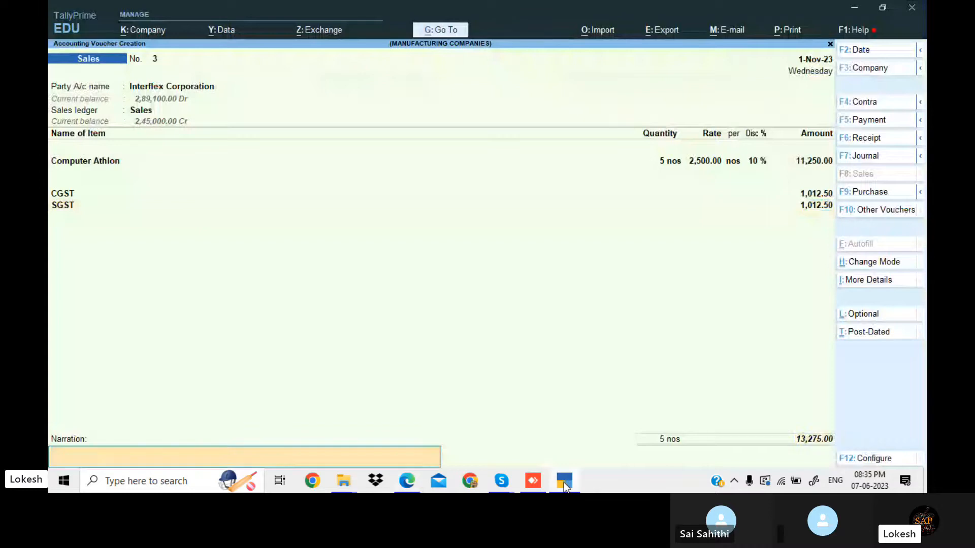
key("Return")
key("Return")
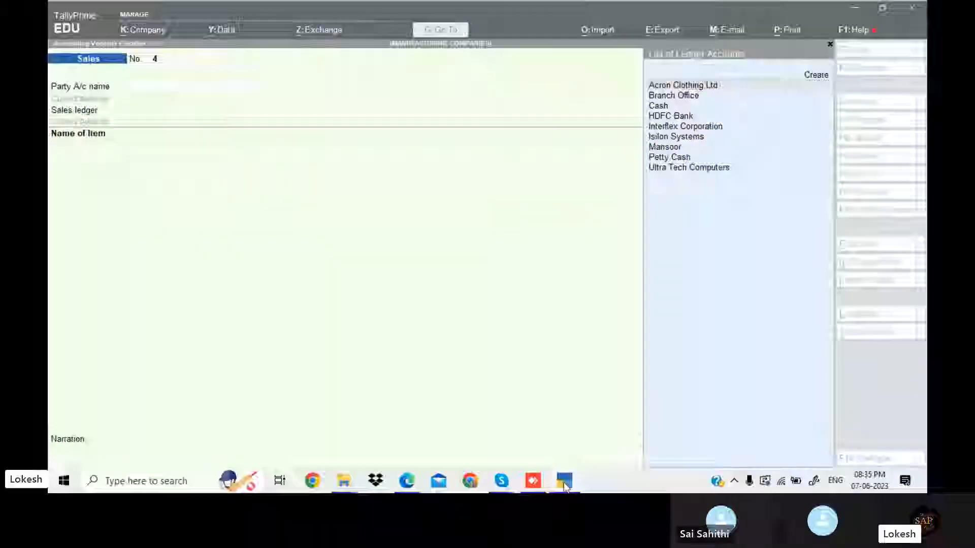
Switch to the course PDF and review the February transactions 47 to 58
left_click(564, 484)
key("Down")
key("Down")
key("Down")
key("Down")
key("Down")
key("Down")
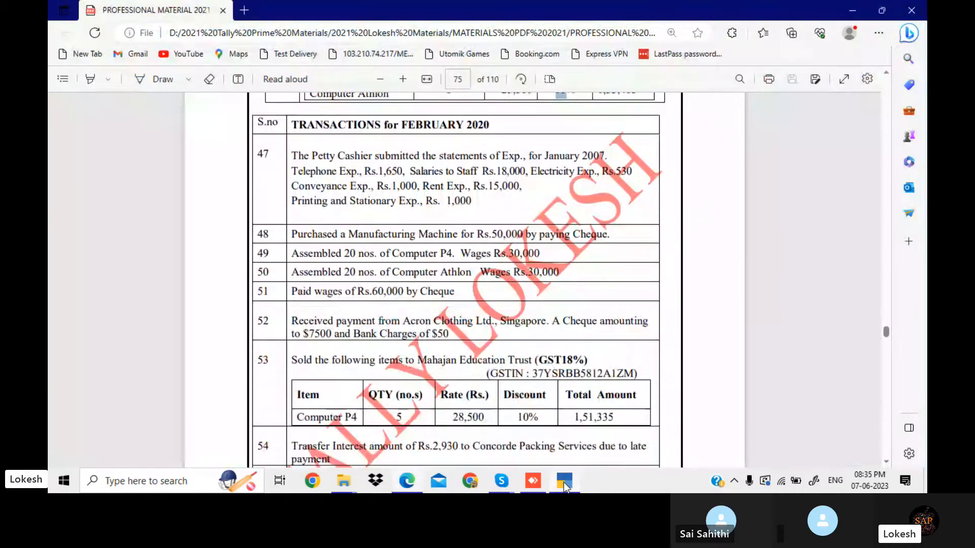
key("Down")
key("Down")
key("Down")
key("Down")
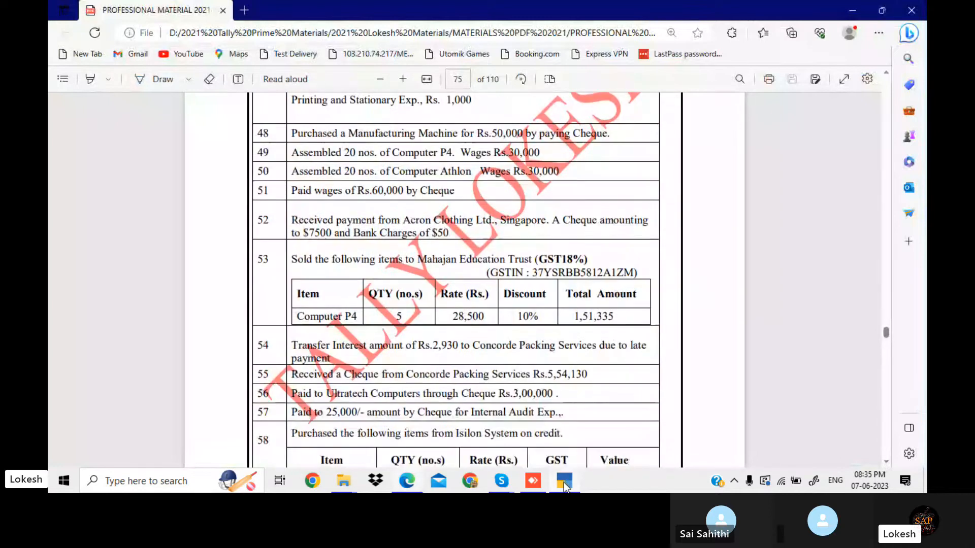
key("Up")
key("Up")
key("Up")
key("Up")
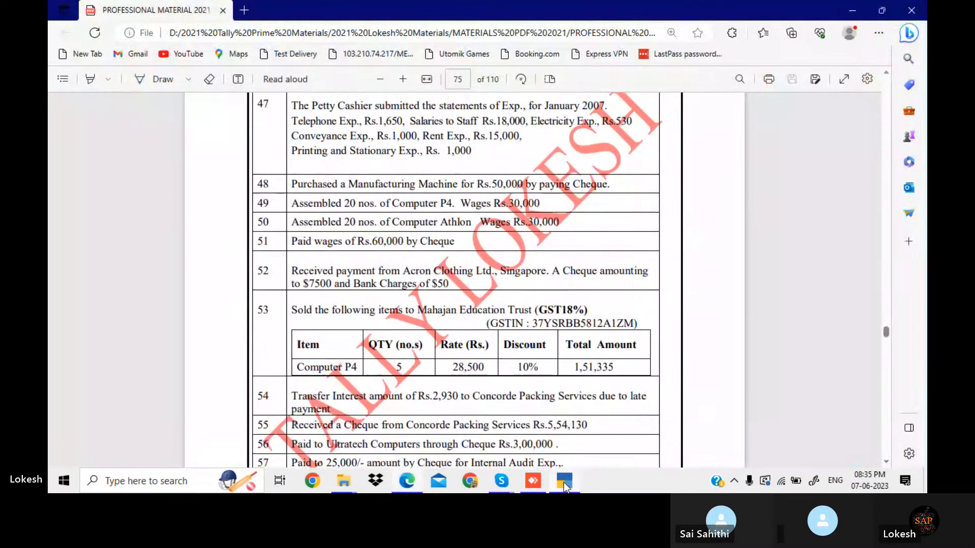
key("Down")
key("Down")
key("Down")
key("Down")
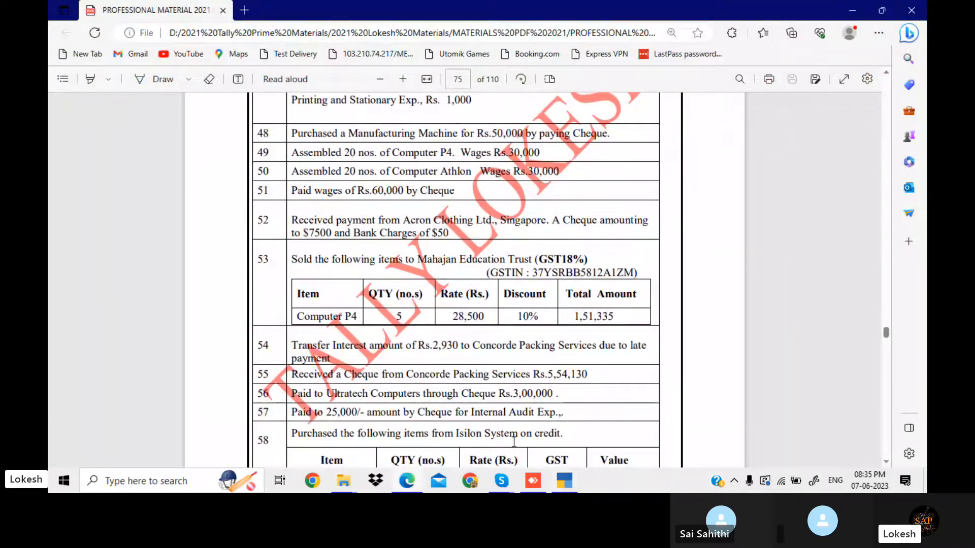
Open a receipt voucher in TallyPrime and credit Acron Clothing Ltd with $7500 at ₹45/$, following transaction 52 in the PDF
left_click(564, 481)
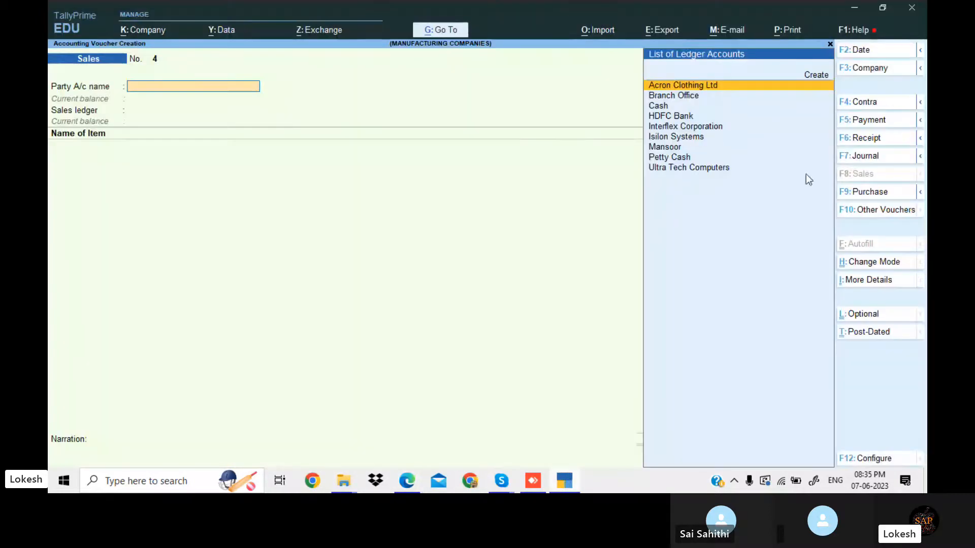
left_click(872, 141)
key("Return")
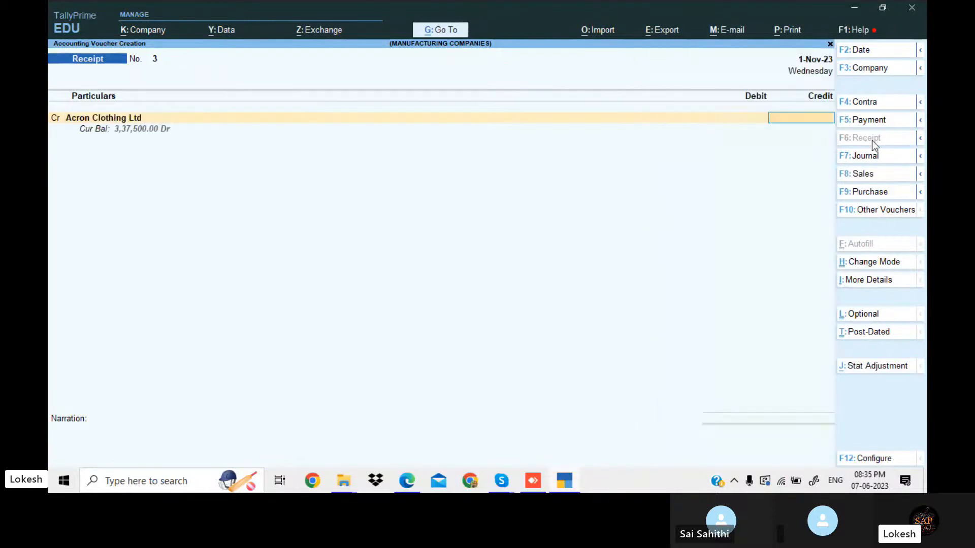
left_click(567, 480)
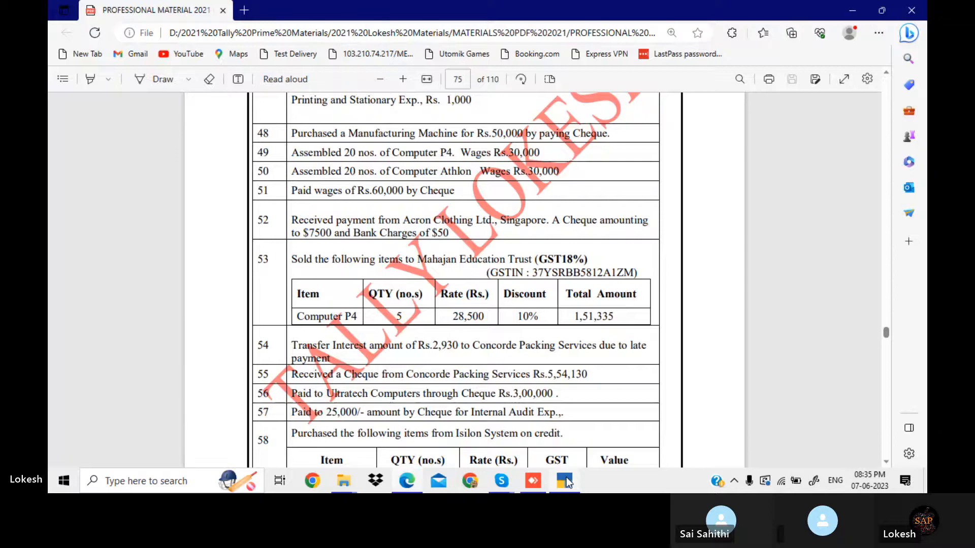
left_click(566, 480)
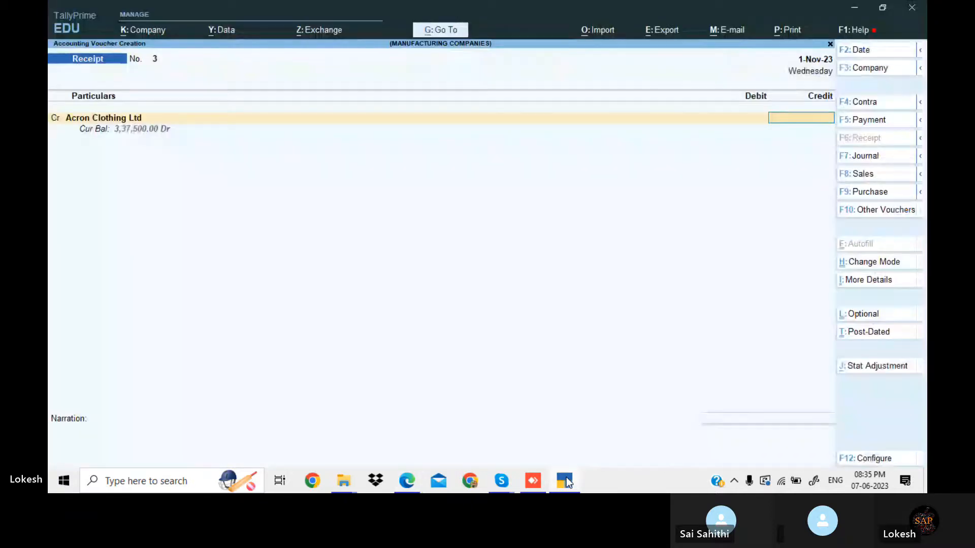
type("$7,")
type("500")
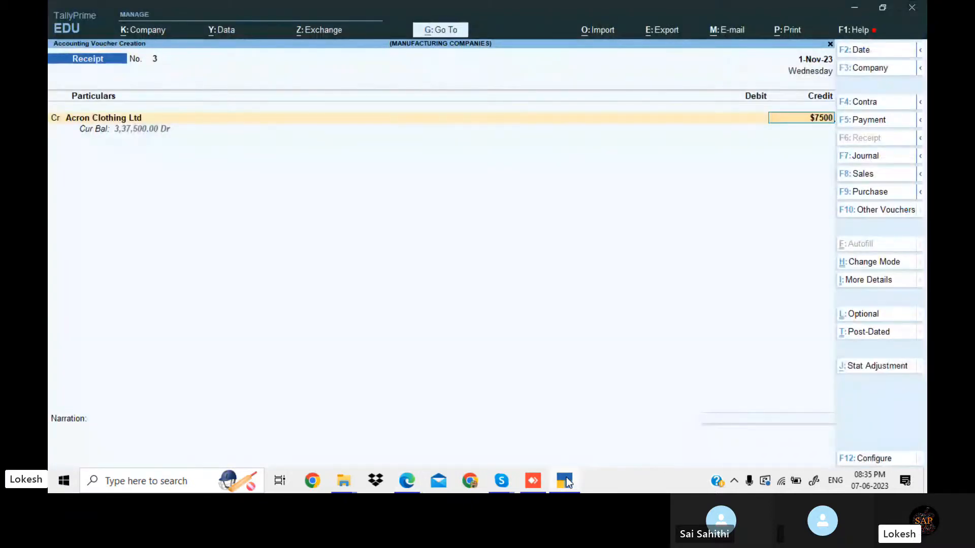
key("Return")
key("Return")
key("Return")
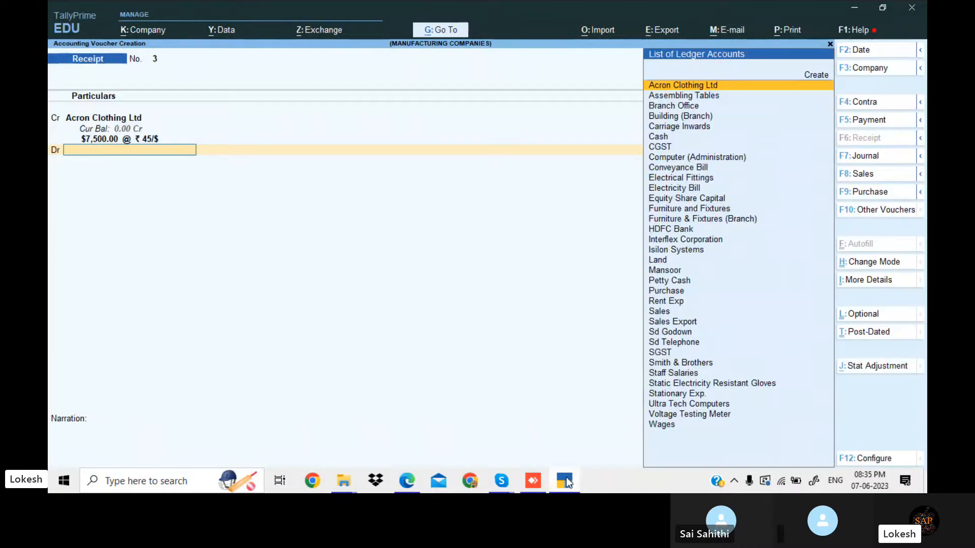
Create the ledger Bank Charges under Indirect Expenses for the receipt voucher's debit line
key("alt+c")
type("Ban")
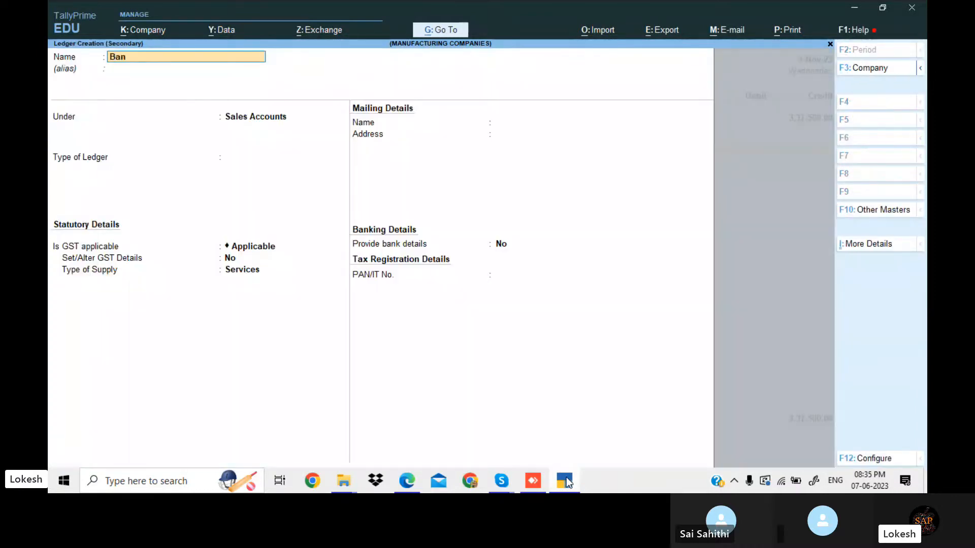
type("k Charges")
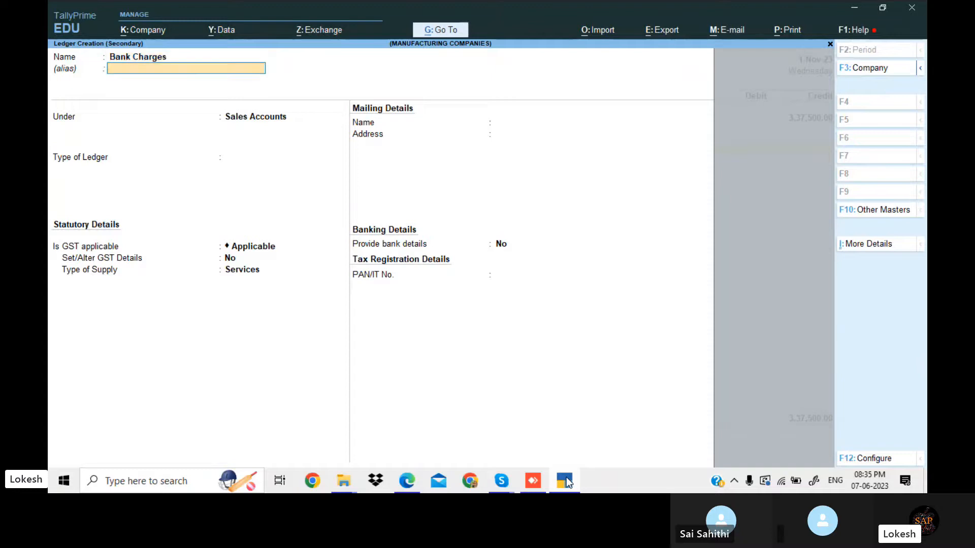
key("Return")
type("Ind")
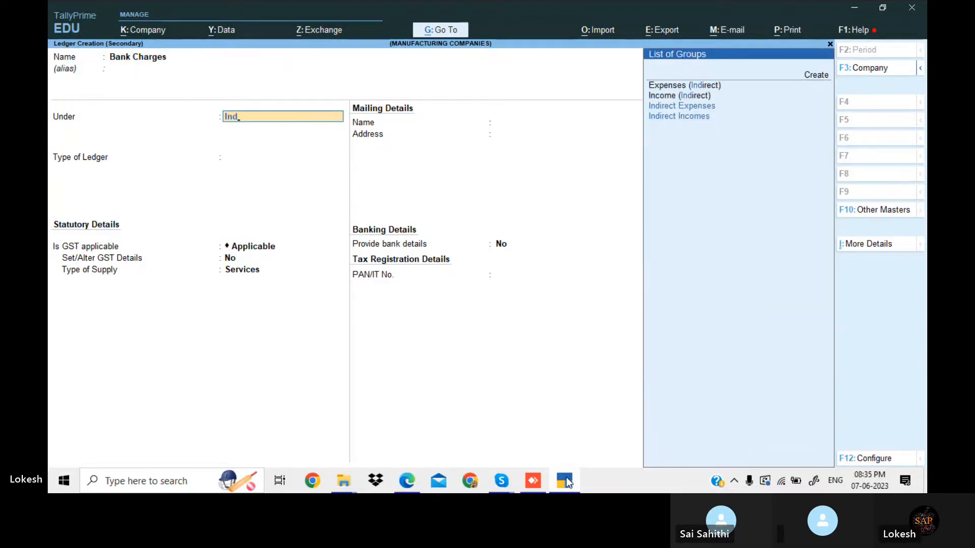
key("Down")
key("Down")
key("Return")
key("ctrl+a")
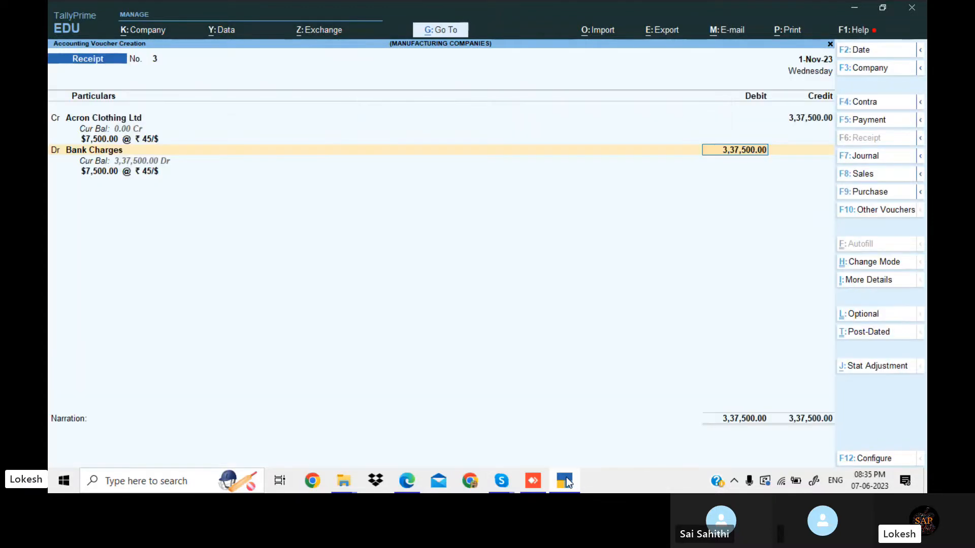
Check the bank charges in PDF transaction 52 and debit Bank Charges with $50 at ₹45/$
left_click(567, 481)
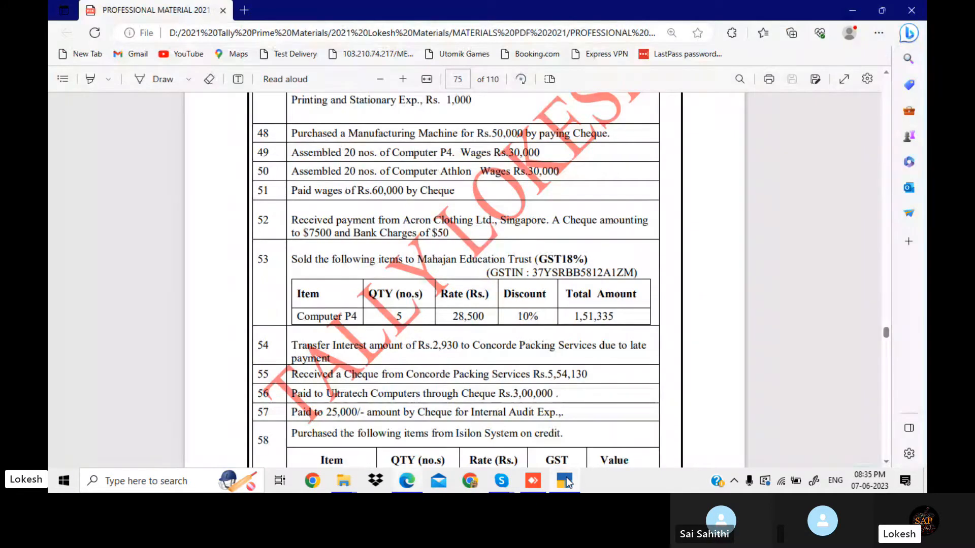
left_click(567, 481)
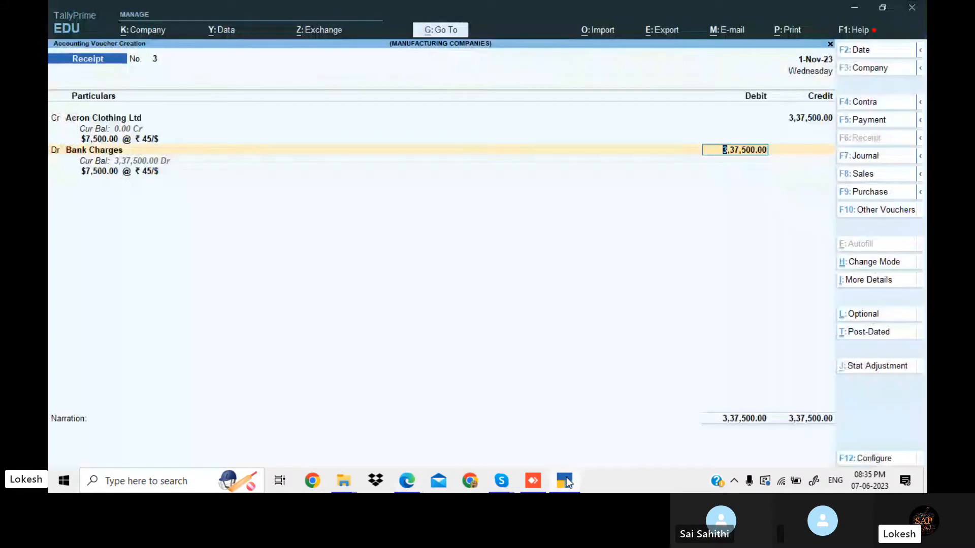
type("$50")
key("Return")
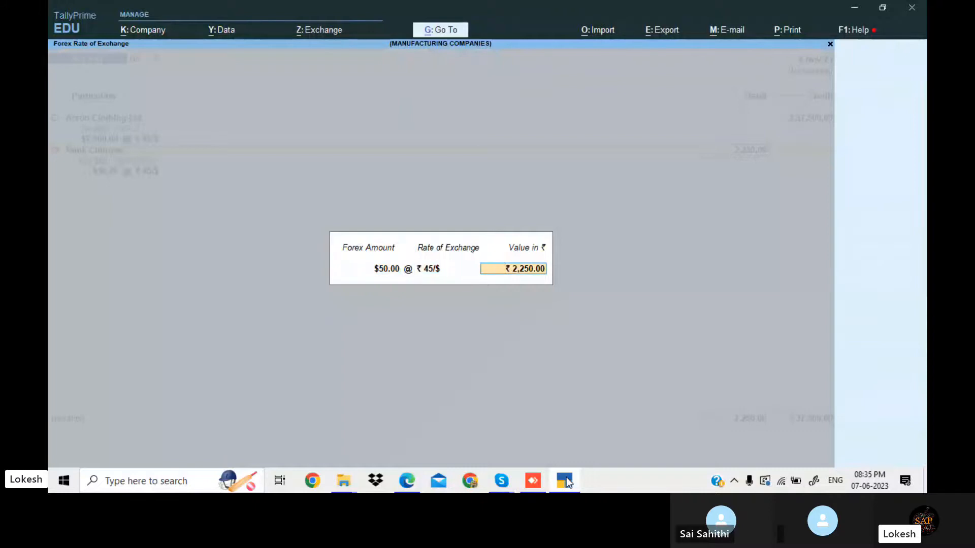
key("Return")
Debit HDFC Bank with the remaining $7,450 as Cheque/DD without an instrument number, and save the receipt voucher
type("h")
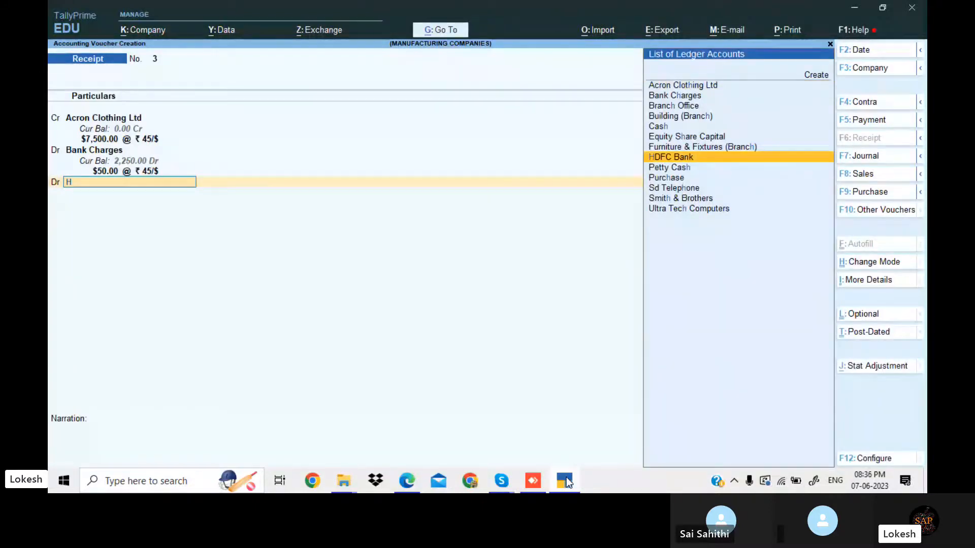
key("Return")
key("Return")
key("Return")
key("Return")
key("Return")
key("Return")
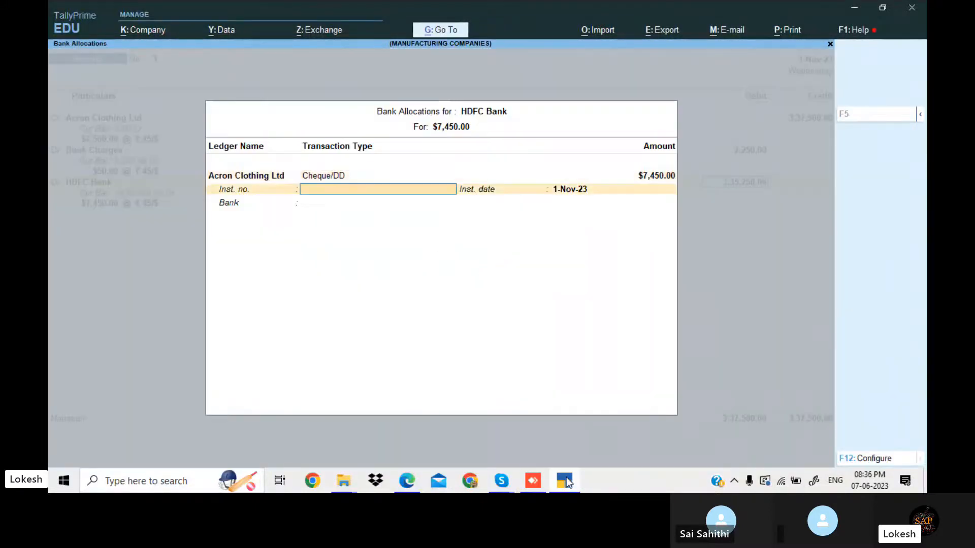
key("Return")
key("Return")
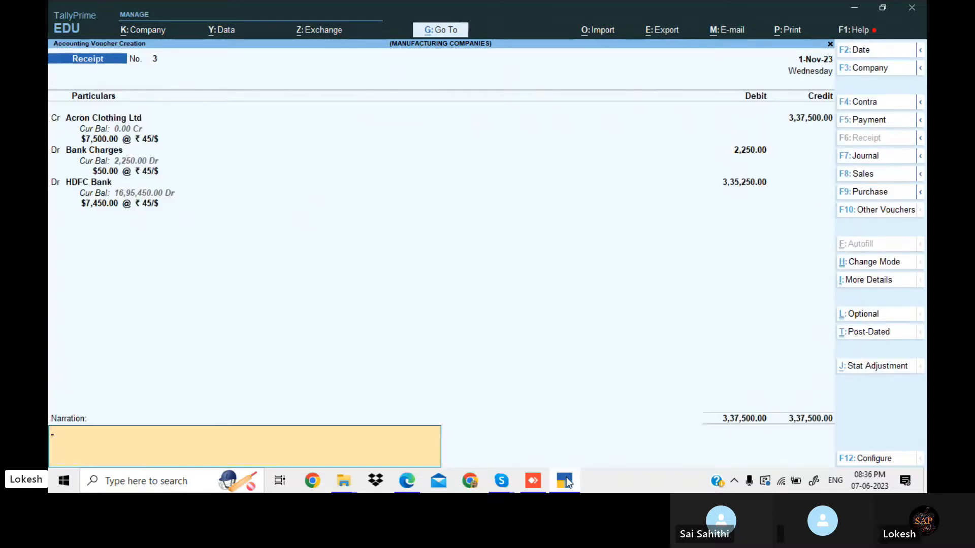
key("Return")
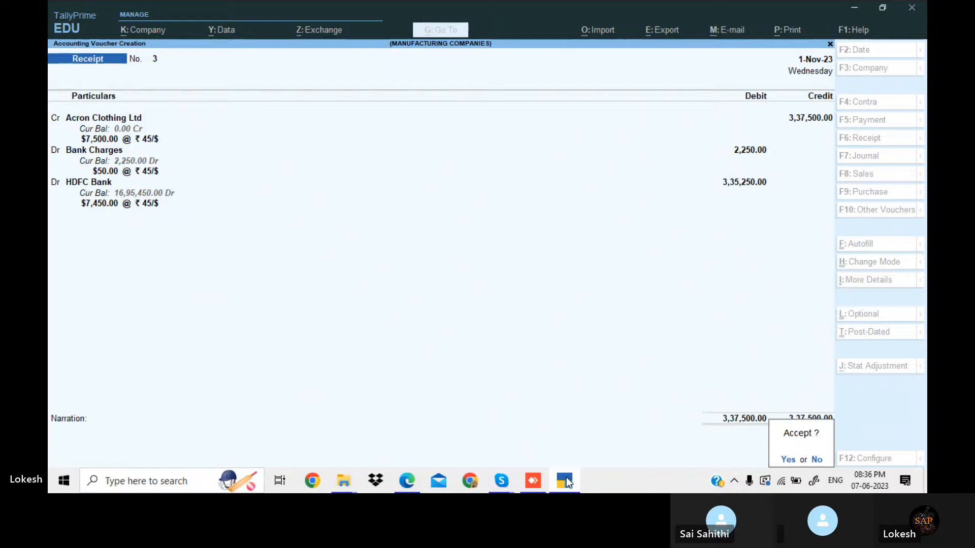
key("Return")
Consult transactions 53 to 58 in the course PDF, then return to TallyPrime and open a journal voucher
left_click(565, 478)
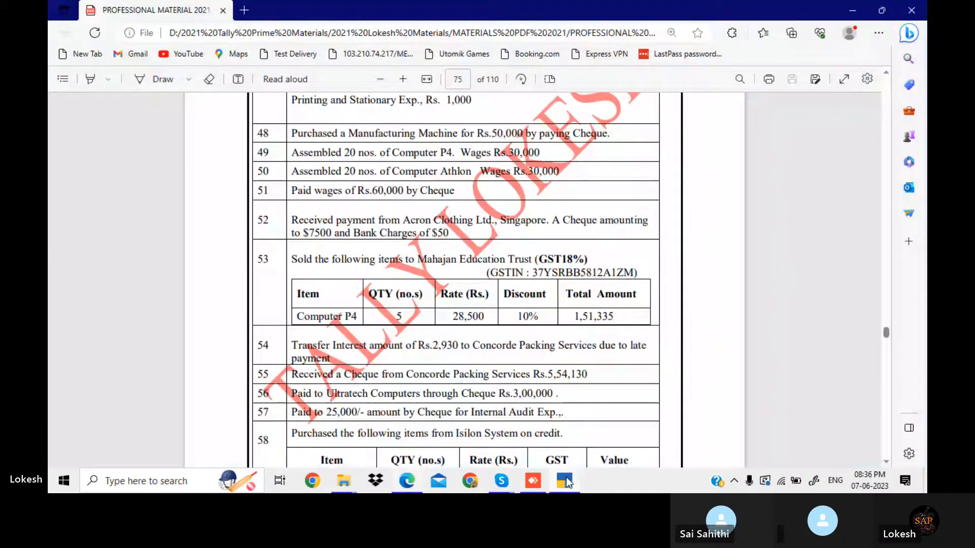
key("Down")
key("Down")
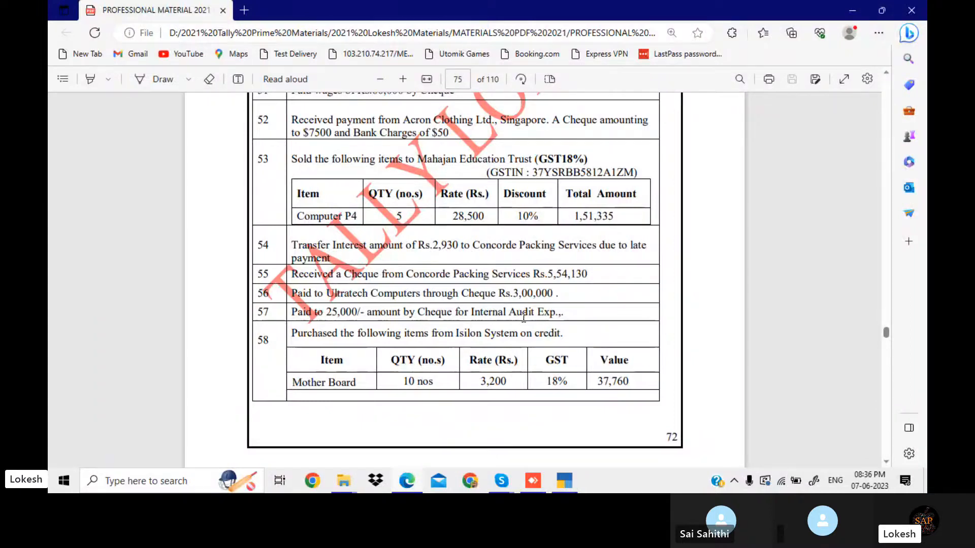
left_click(572, 482)
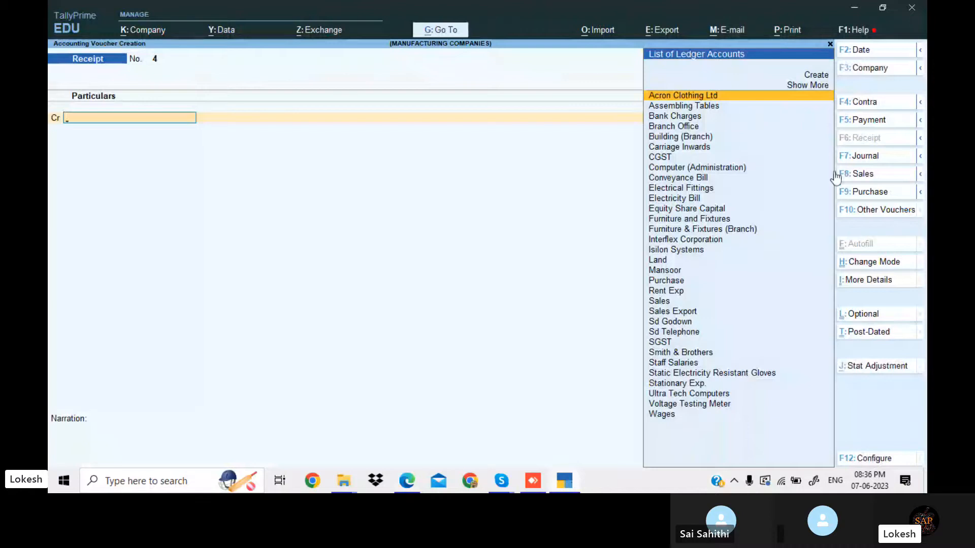
left_click(865, 157)
Create the ledger Interest Paid under Indirect Expenses for the journal voucher's debit line
type("in")
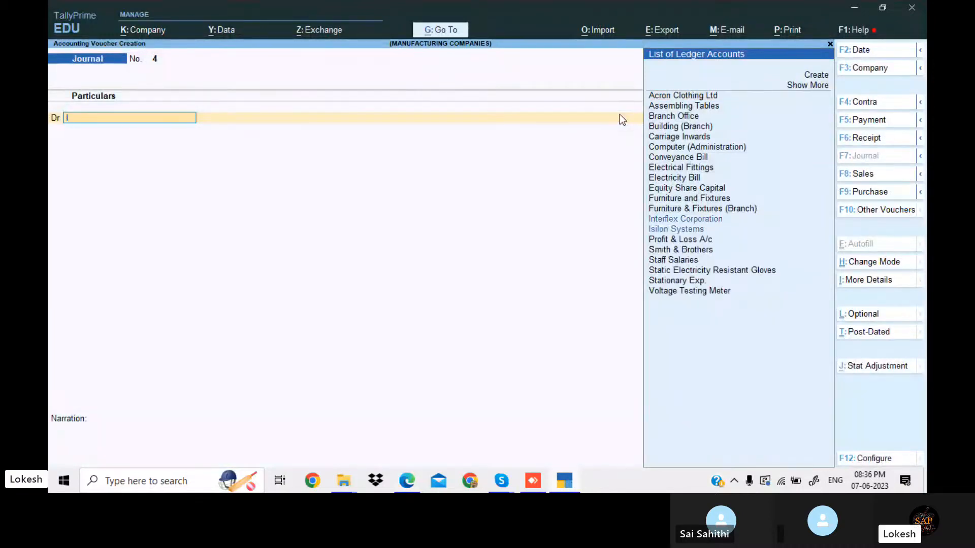
key("alt+c")
type("In")
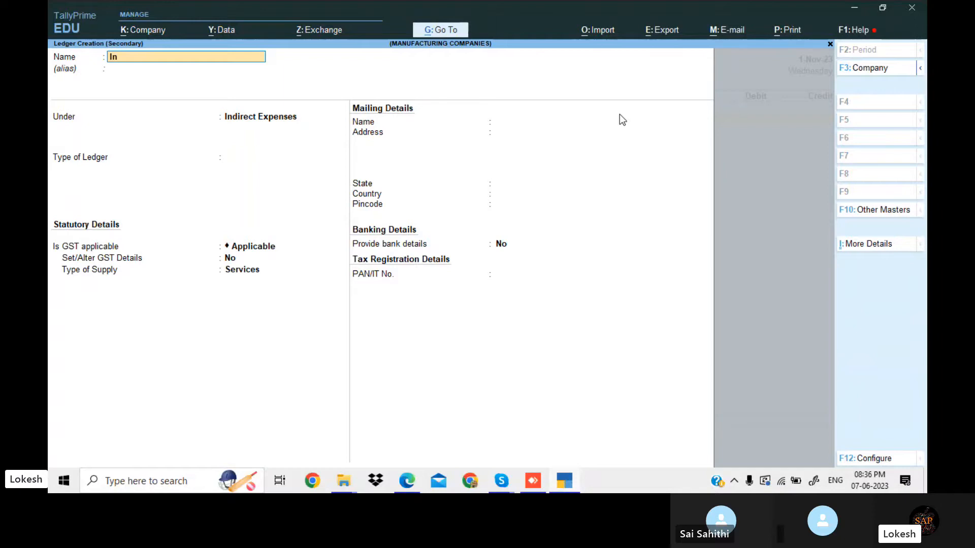
type("terest Paid")
key("Return")
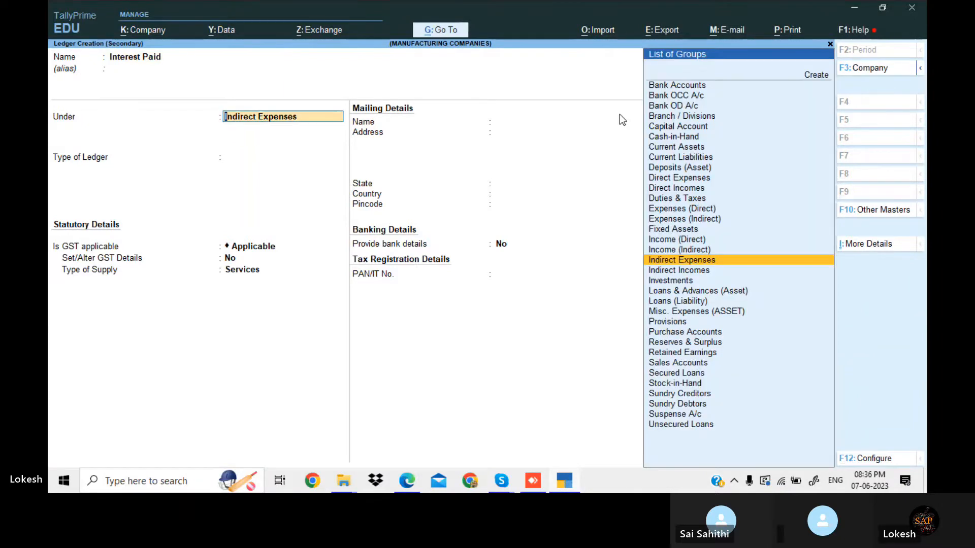
key("ctrl+a")
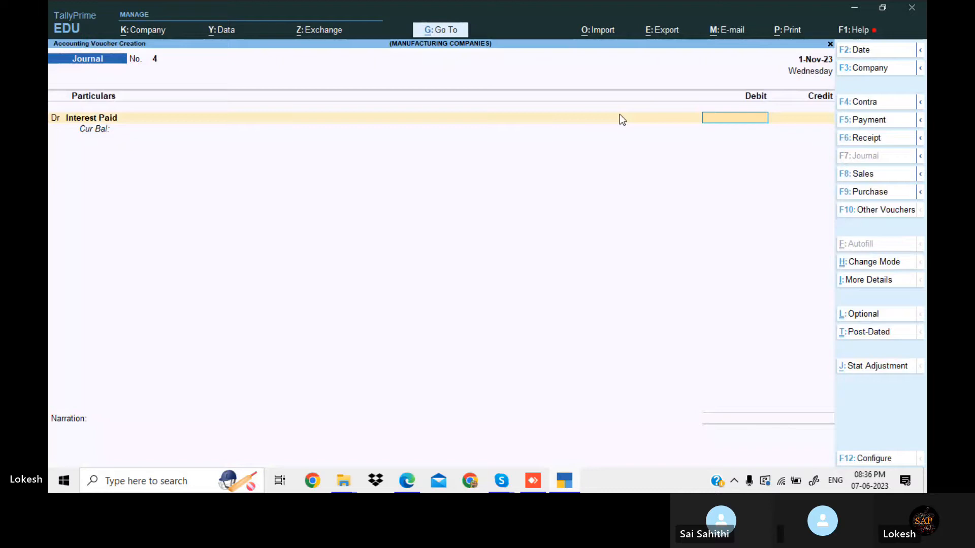
Debit Interest Paid with 2,930, credit the same amount to Acron Clothing Ltd, and save the journal voucher
left_click(563, 477)
left_click(564, 480)
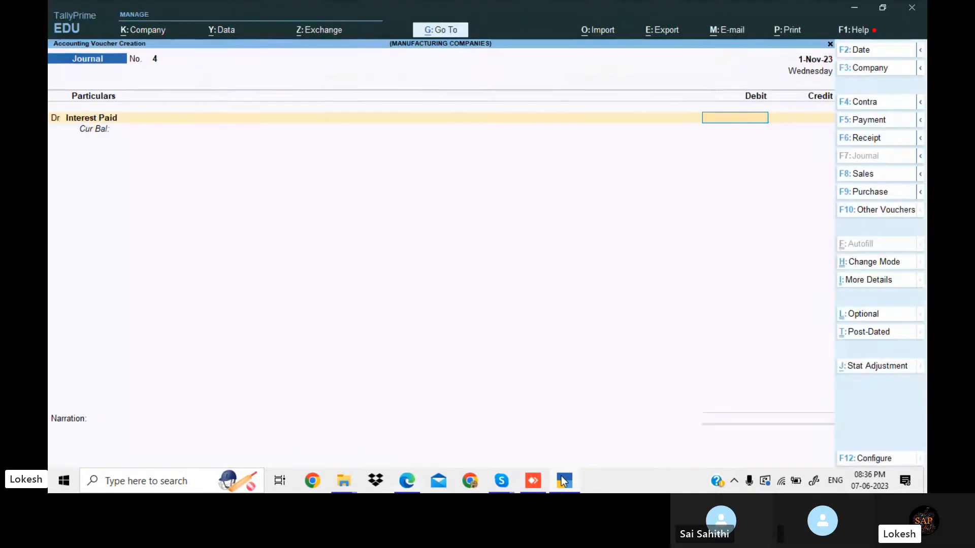
type("2930")
key("Return")
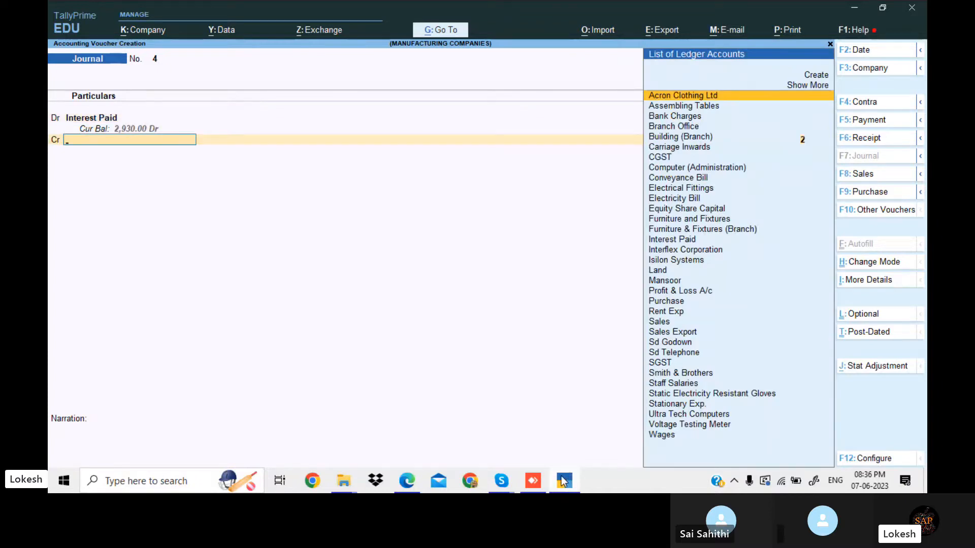
key("Return")
key("Return")
key("Return")
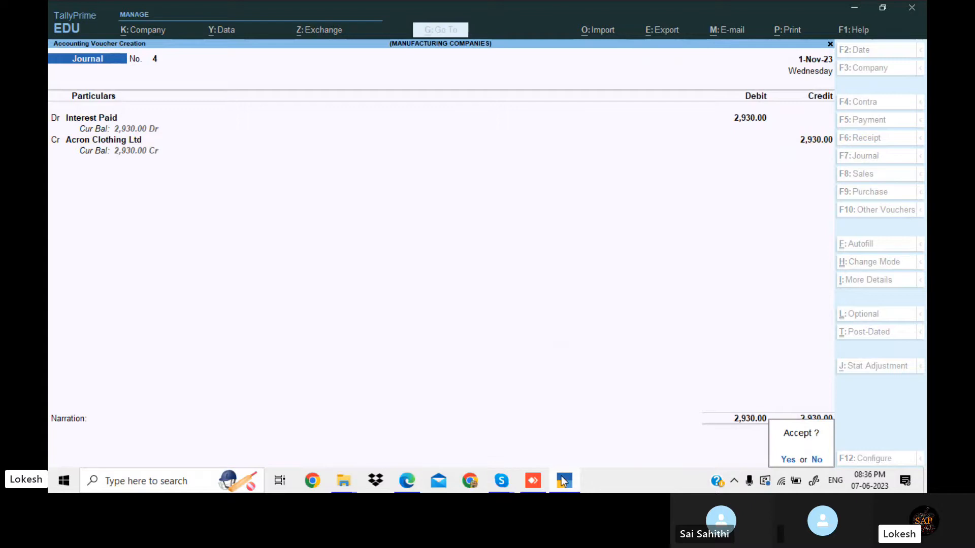
key("Return")
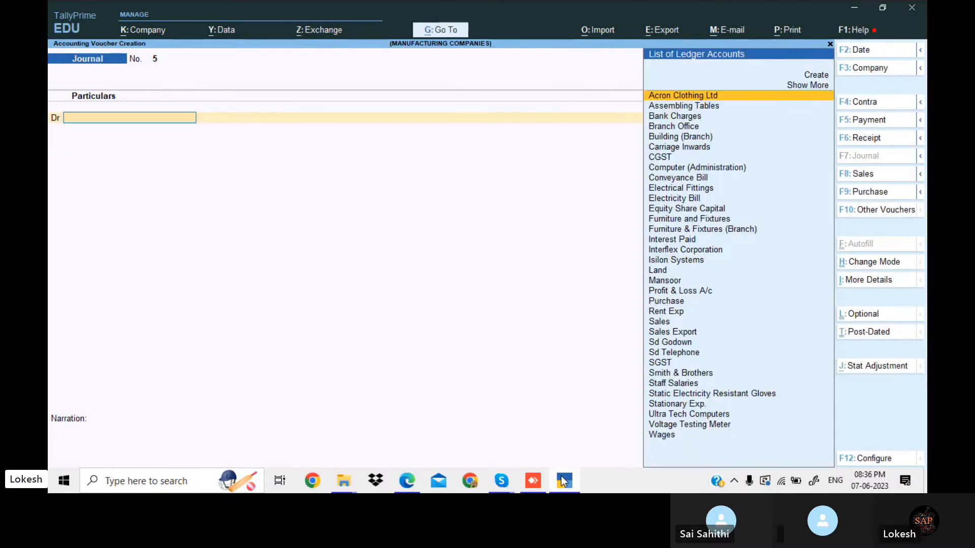
Read through transactions 54 to 66 in the course PDF, including the March 2020 entries and the Stylex sales return
left_click(564, 481)
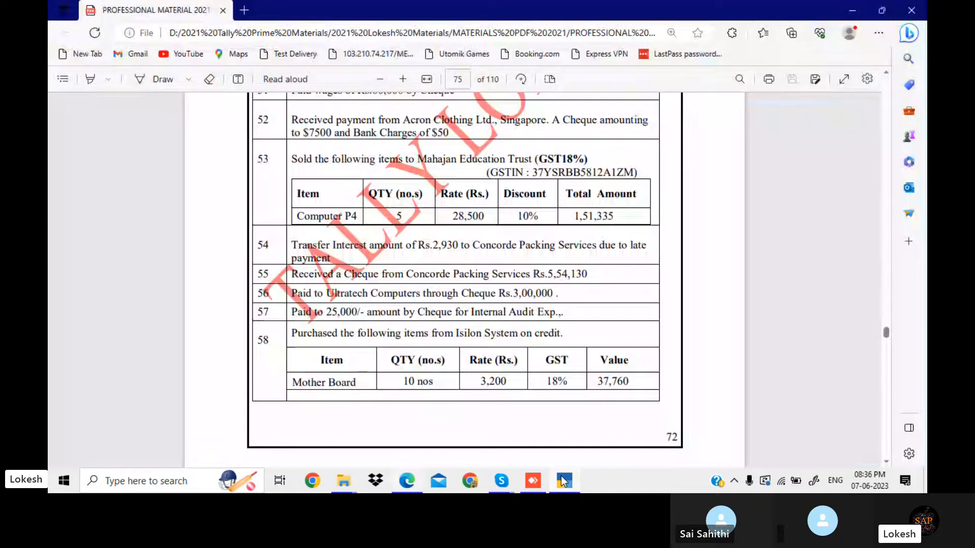
key("Down")
key("Down")
key("Down")
key("Down")
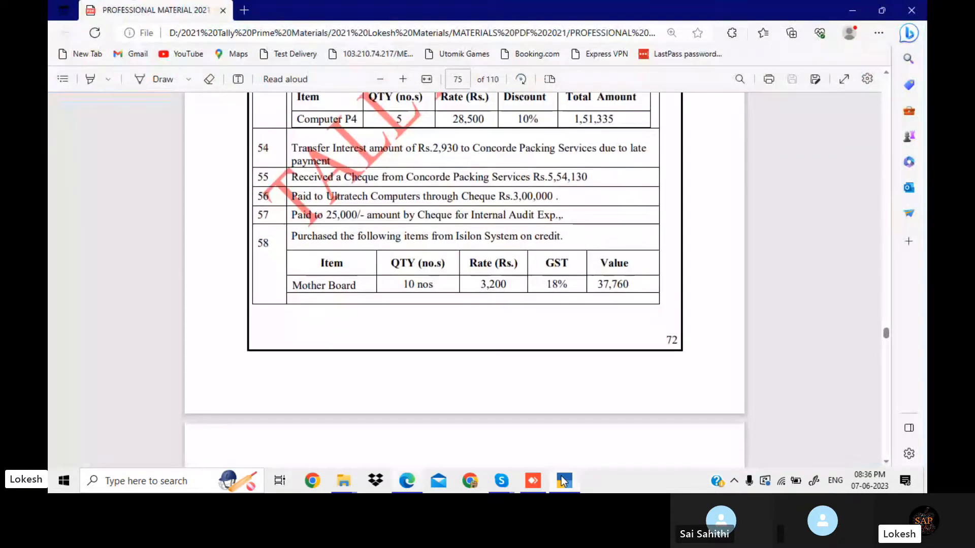
key("Down")
key("Down")
key("Down")
key("Down")
key("Down")
key("Down")
key("Down")
key("Down")
key("Down")
key("Down")
key("Down")
key("Down")
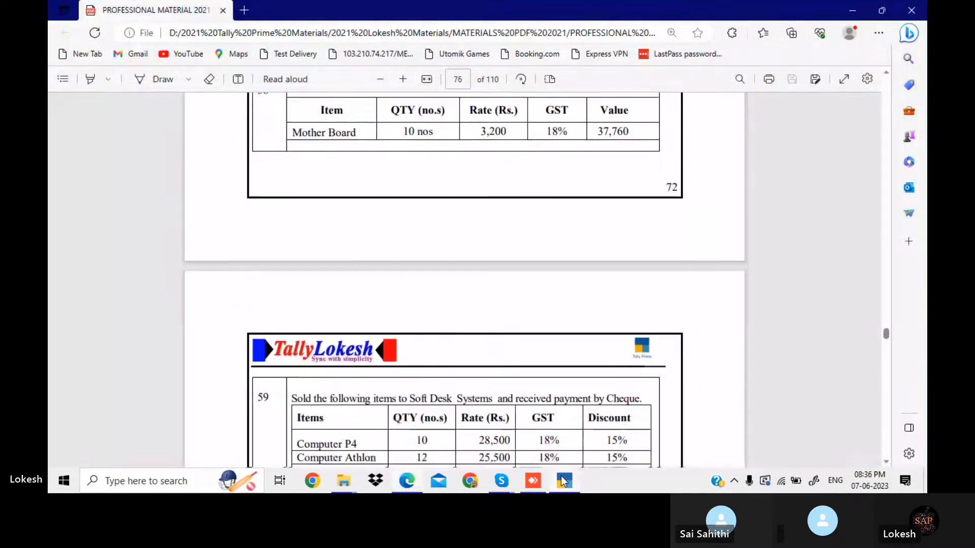
key("Down")
key("Down")
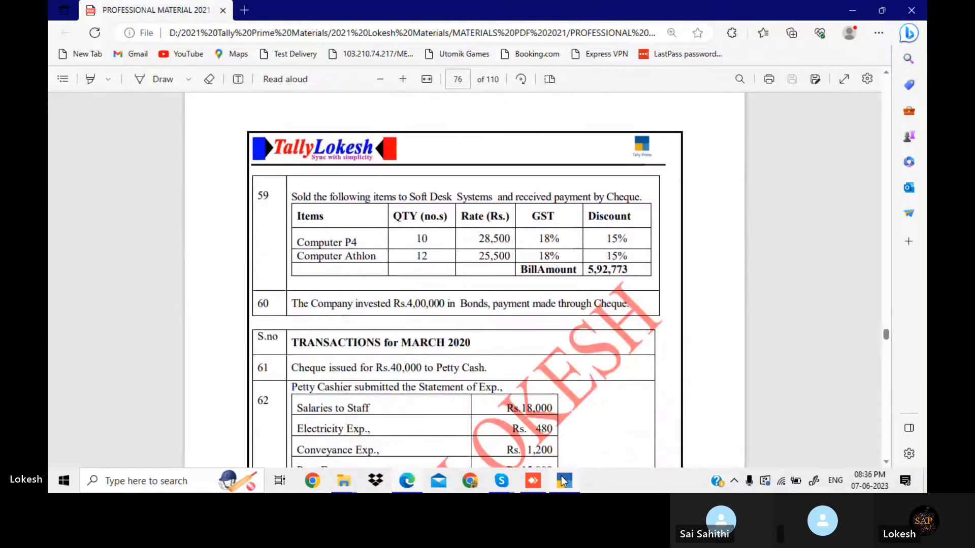
key("Down")
key("Down")
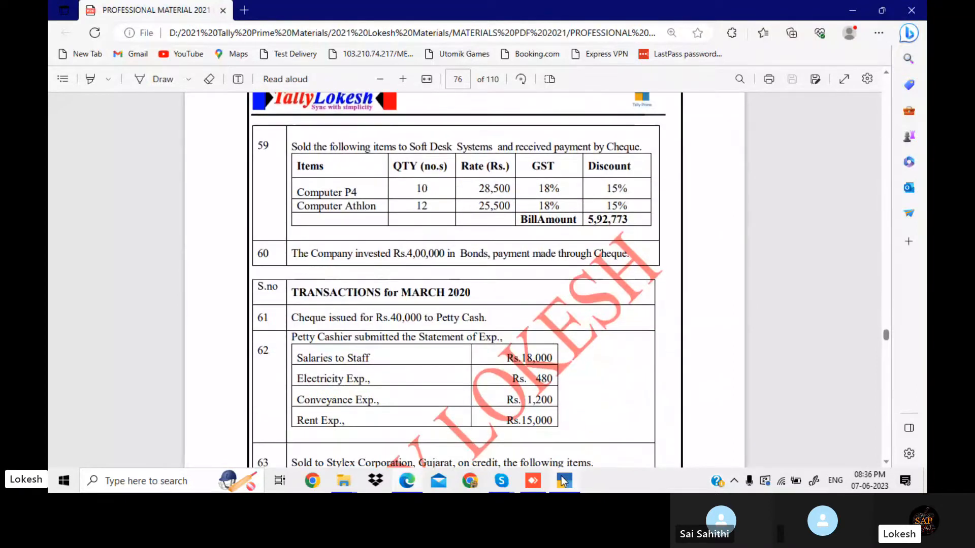
key("Down")
key("Down")
key("Down")
key("Down")
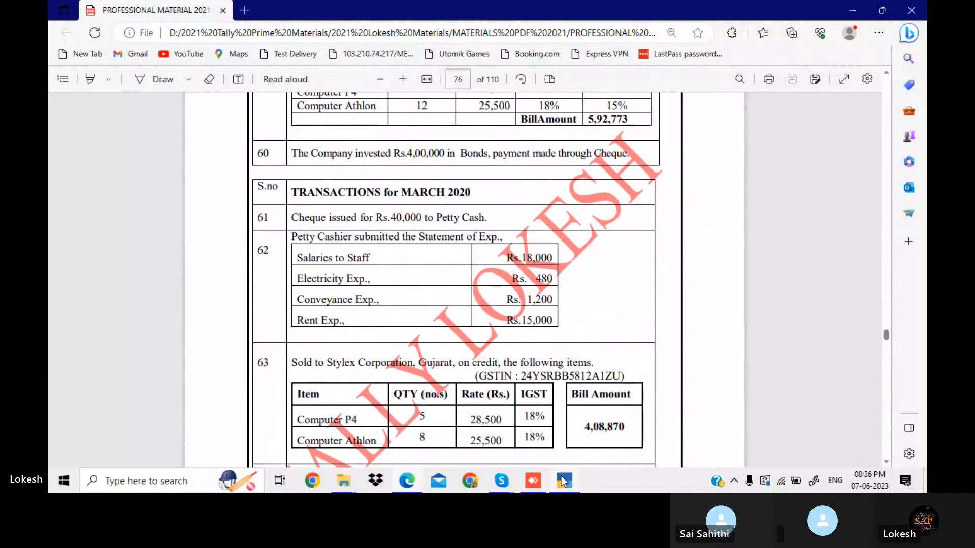
key("Down")
key("Down")
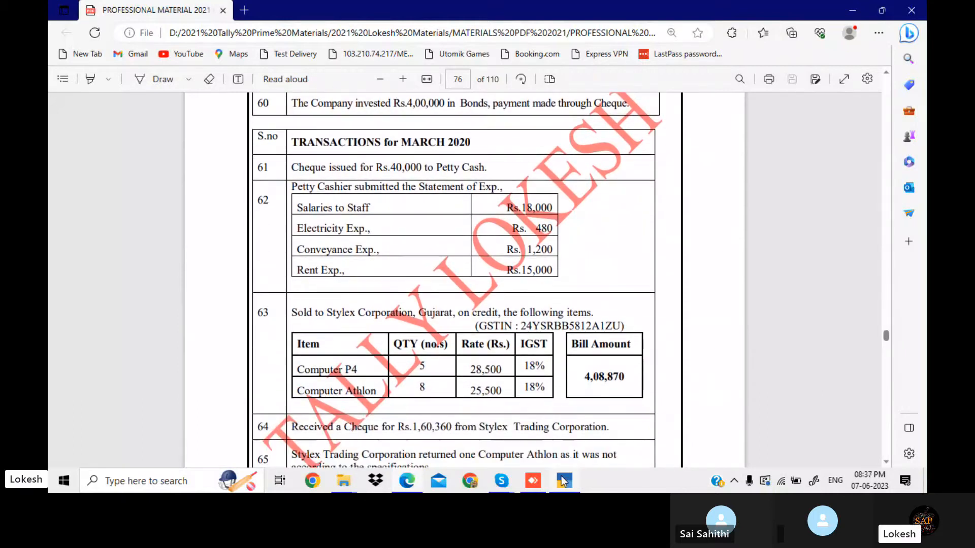
key("Down")
key("Down")
key("Down")
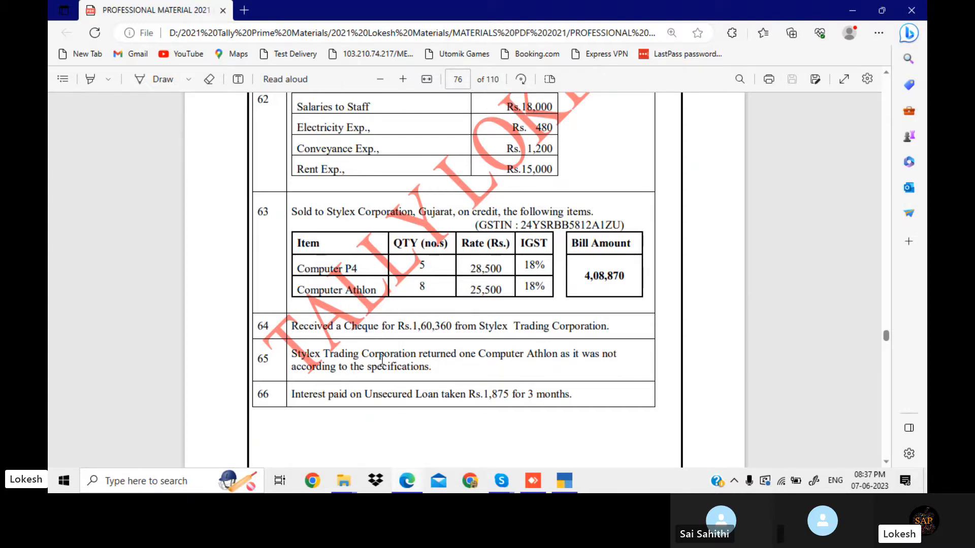
Return to TallyPrime and start a Credit Note for Acron Clothing Ltd with Sales as the ledger account, leaving the receipt details blank
left_click(566, 480)
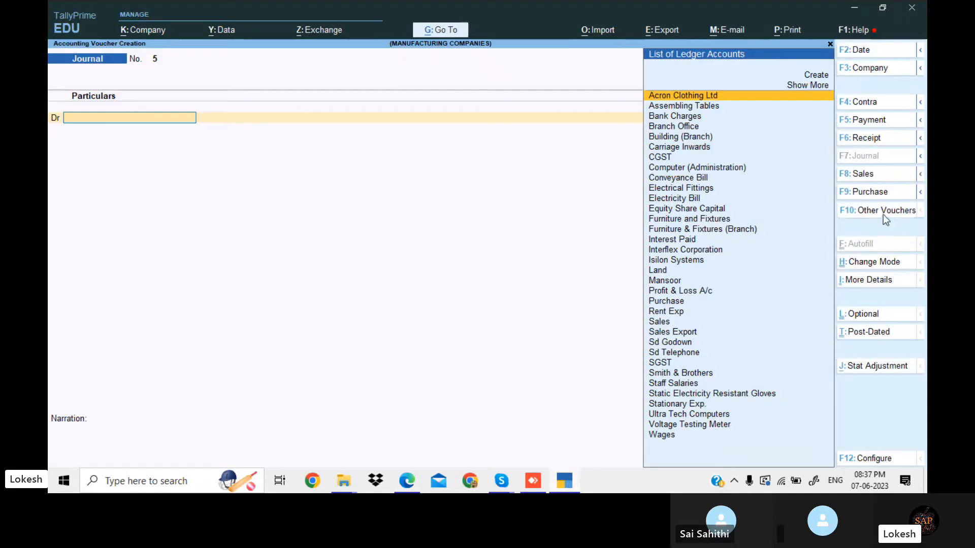
left_click(883, 214)
key("Up")
key("Up")
key("Up")
key("Down")
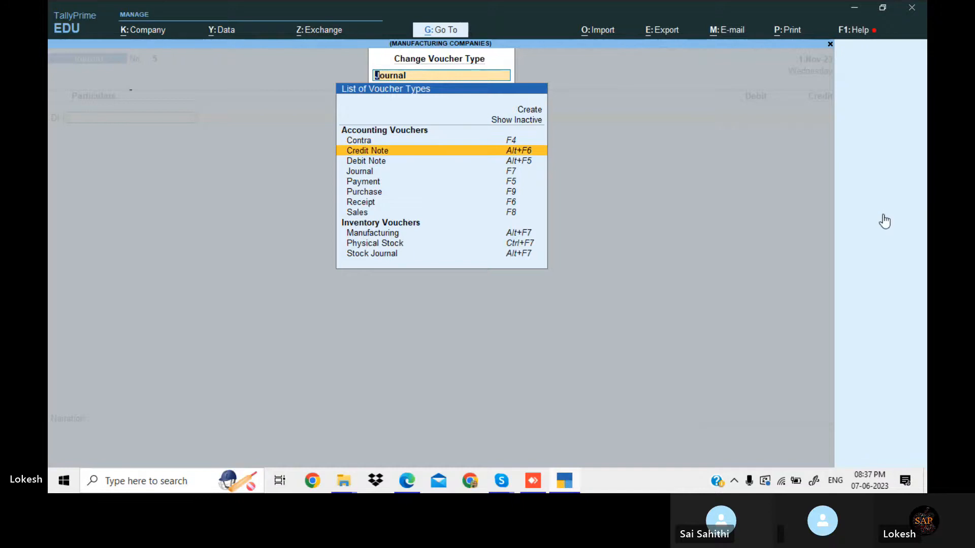
key("Return")
key("Return")
key("Return")
key("Return")
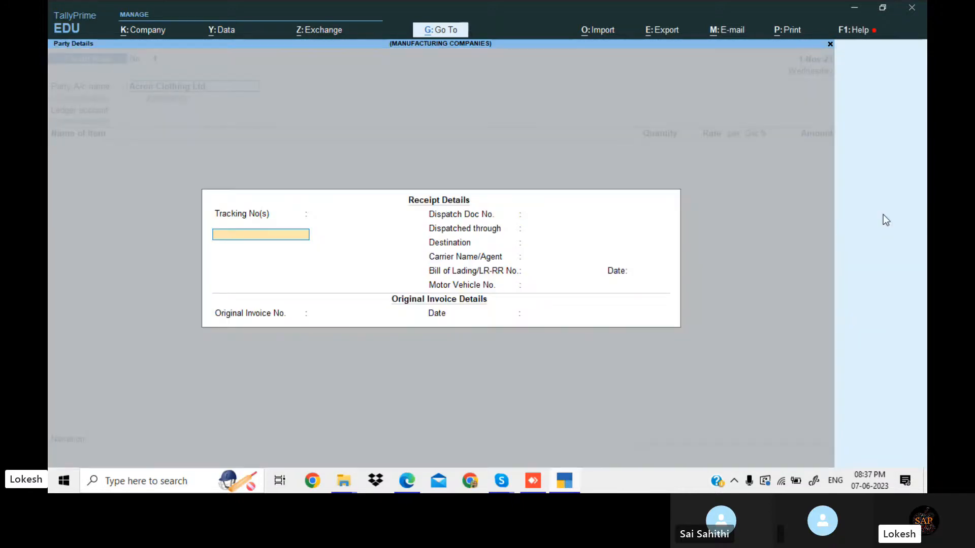
key("Return")
key("Return")
key("Return")
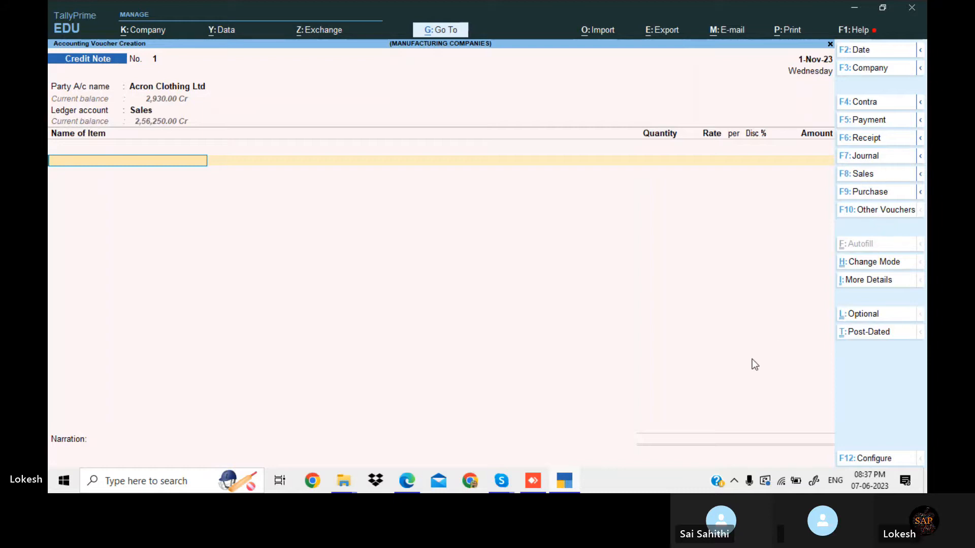
Check the returned item in PDF transaction 65 and add 1 nos of Computer Athlon at 2,500 to the credit note
left_click(574, 482)
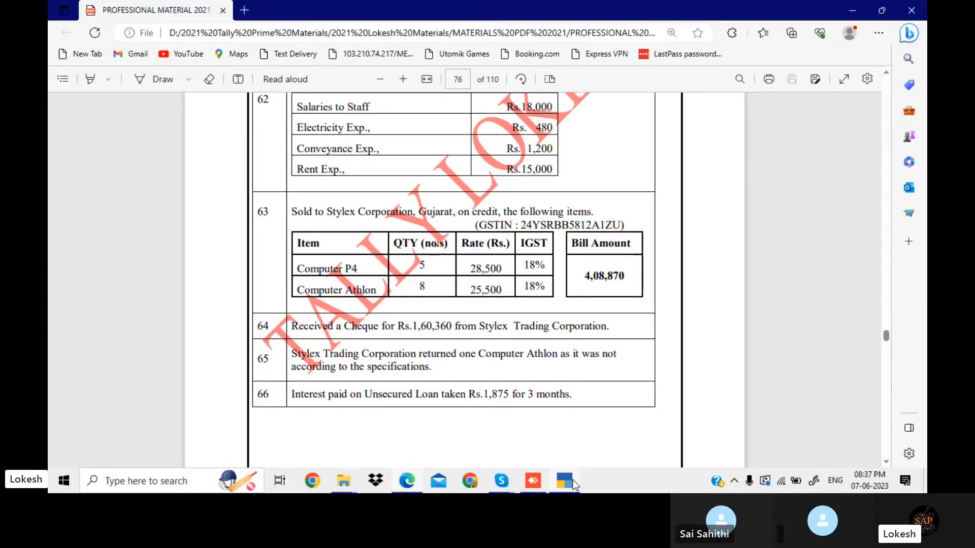
left_click(573, 482)
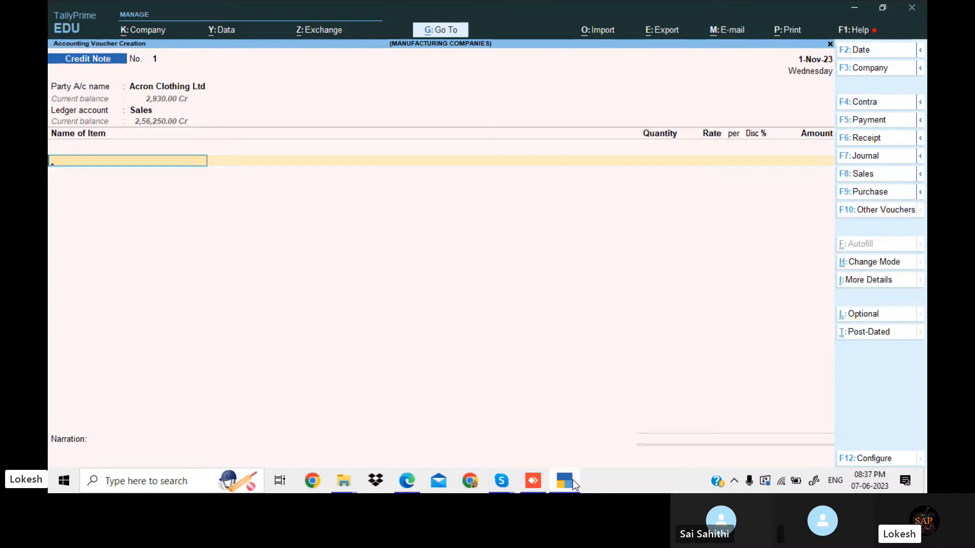
key("Return")
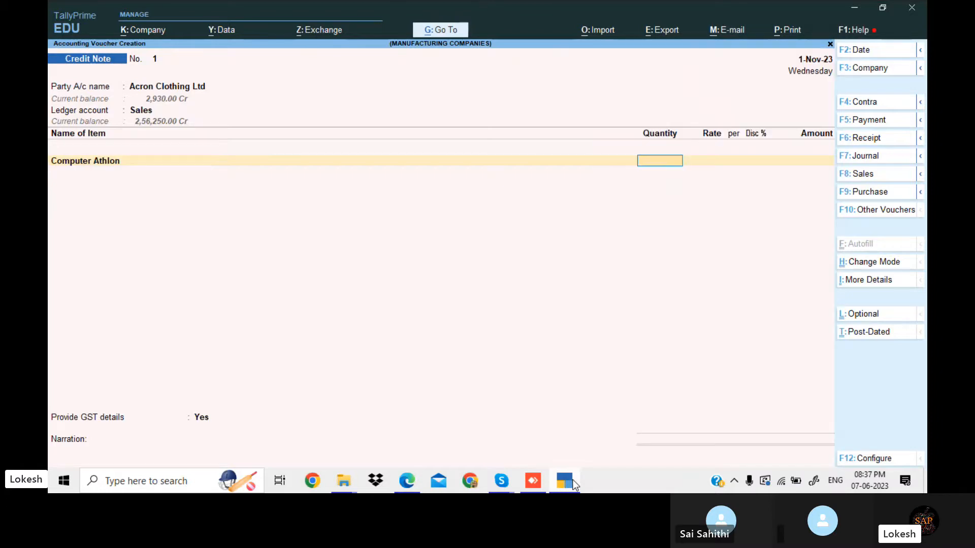
type("1")
key("Return")
key("Return")
key("Return")
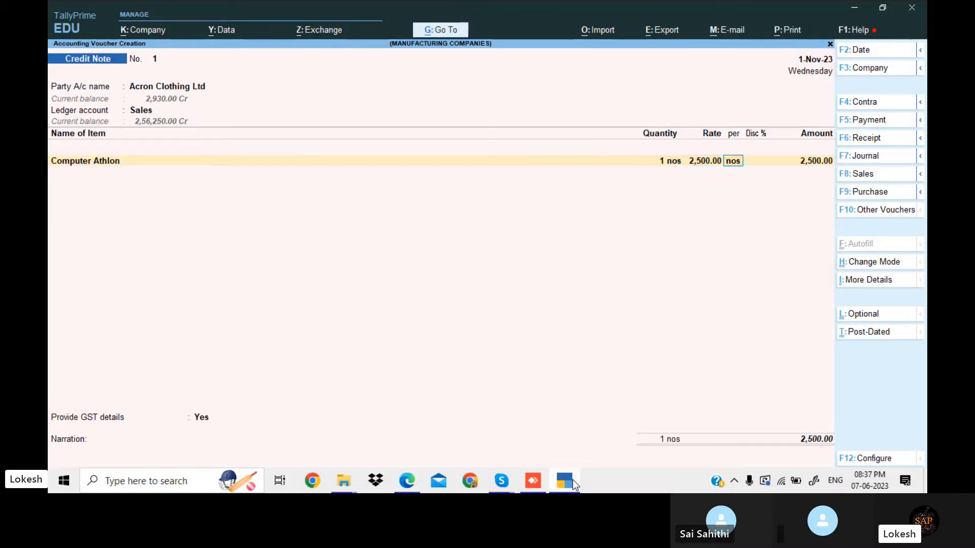
key("Return")
key("Return")
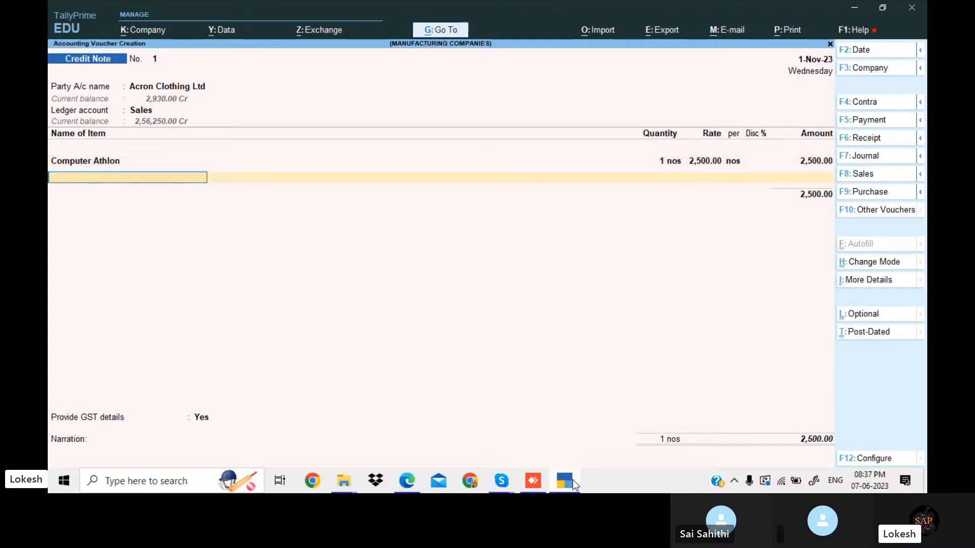
Close the item list and create an IGST ledger under Duties & Taxes with duty type GST and tax type Integrated Tax
key("Return")
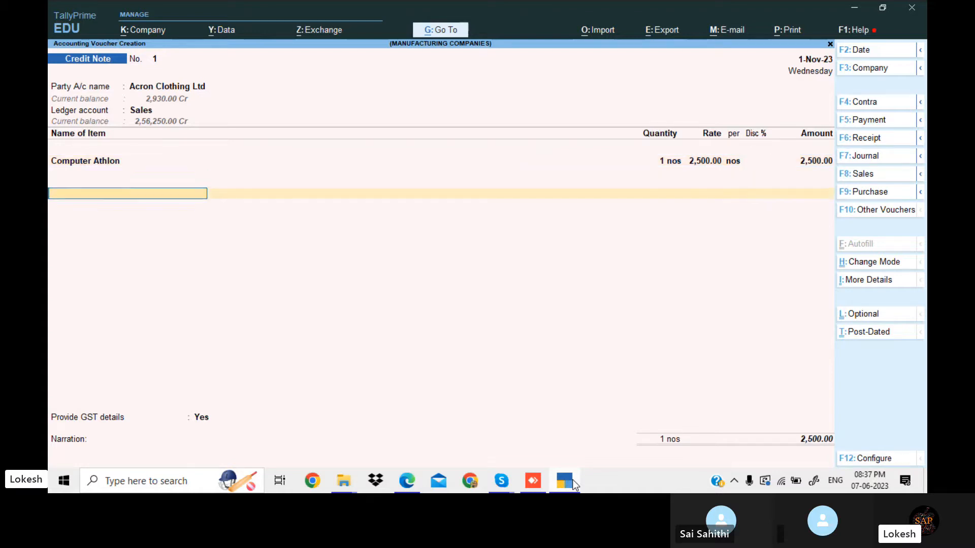
key("Return")
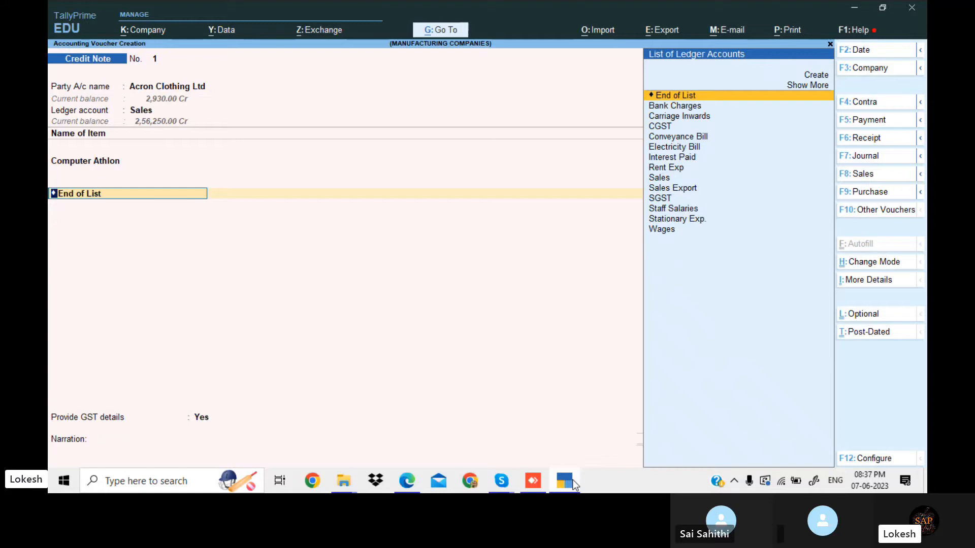
type("Cg")
key("BackSpace")
key("BackSpace")
key("alt+c")
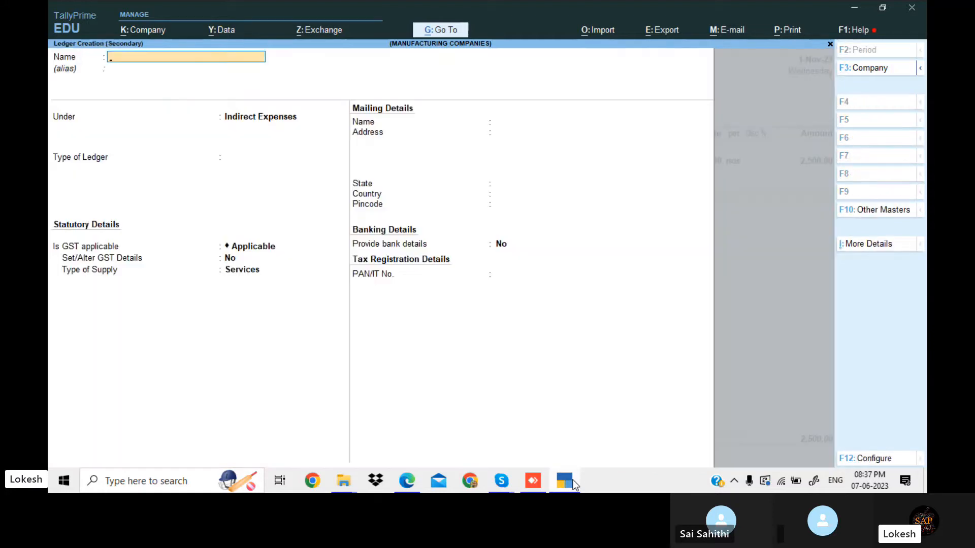
type("Igst")
key("BackSpace")
key("BackSpace")
type("GST")
key("Return")
type("du")
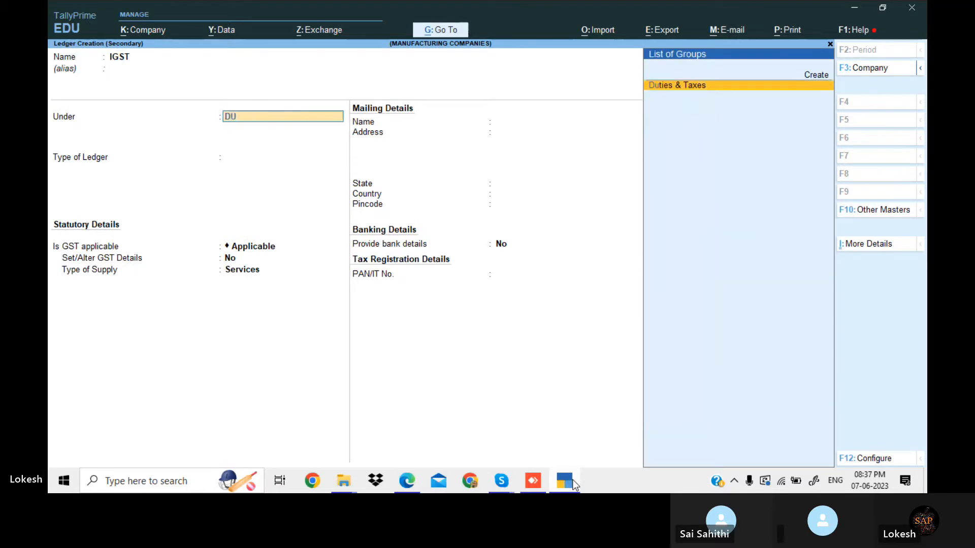
key("Return")
key("Up")
key("Return")
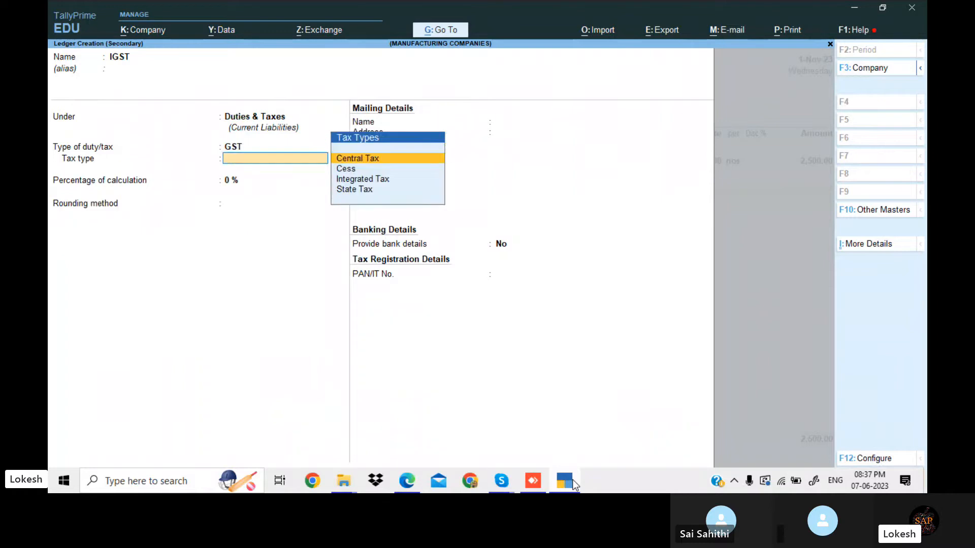
key("Return")
key("BackSpace")
key("Down")
key("Down")
key("Down")
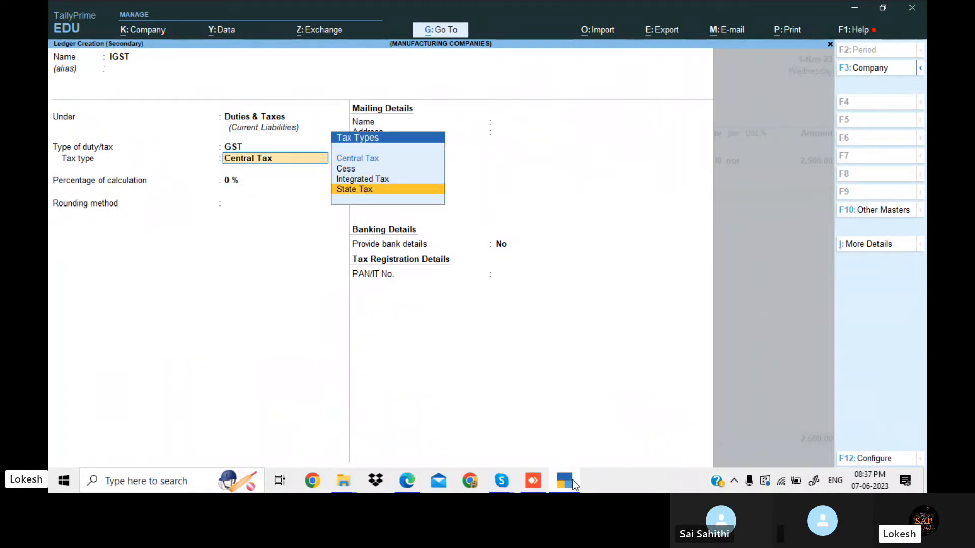
key("Up")
key("Return")
key("Return")
key("Return")
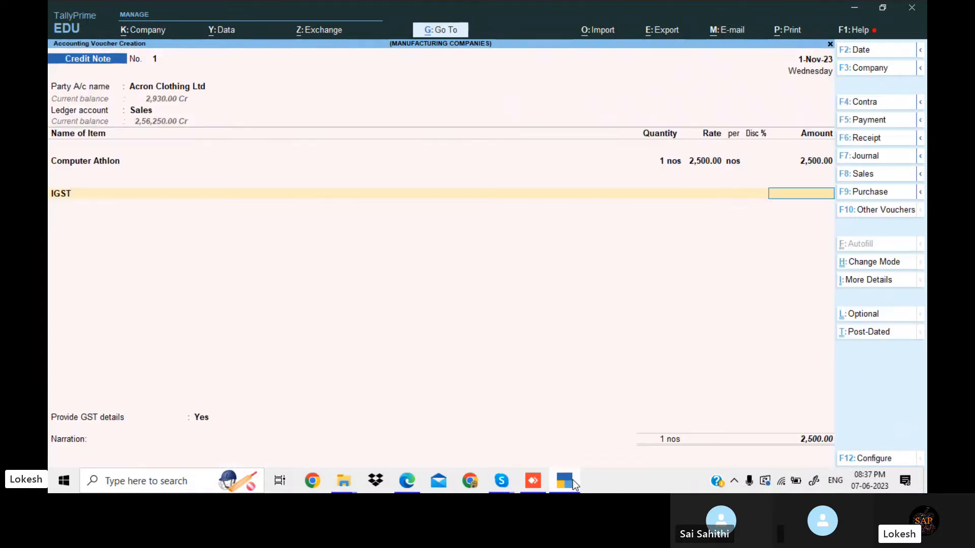
Recheck the PDF transaction, leave the IGST line without an amount, and set Provide GST details to No
left_click(573, 484)
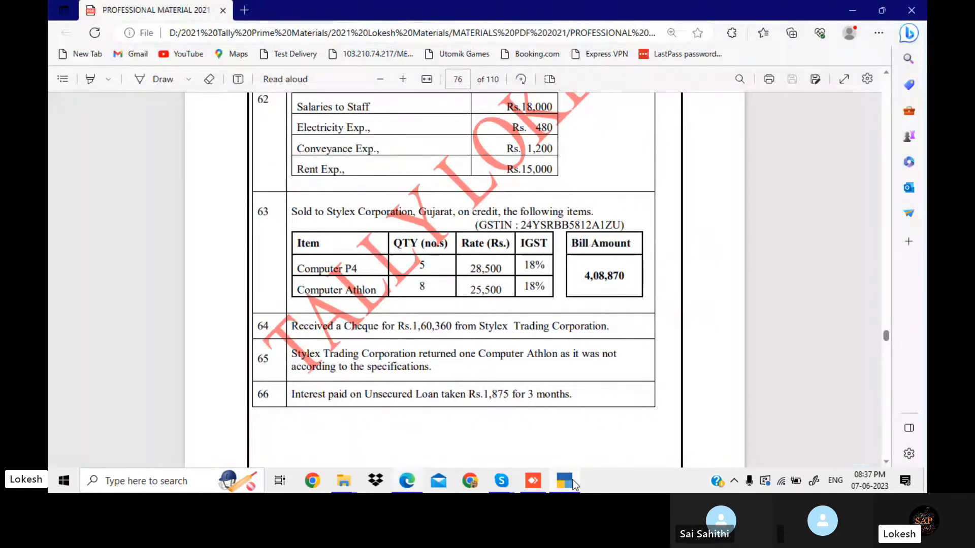
left_click(573, 484)
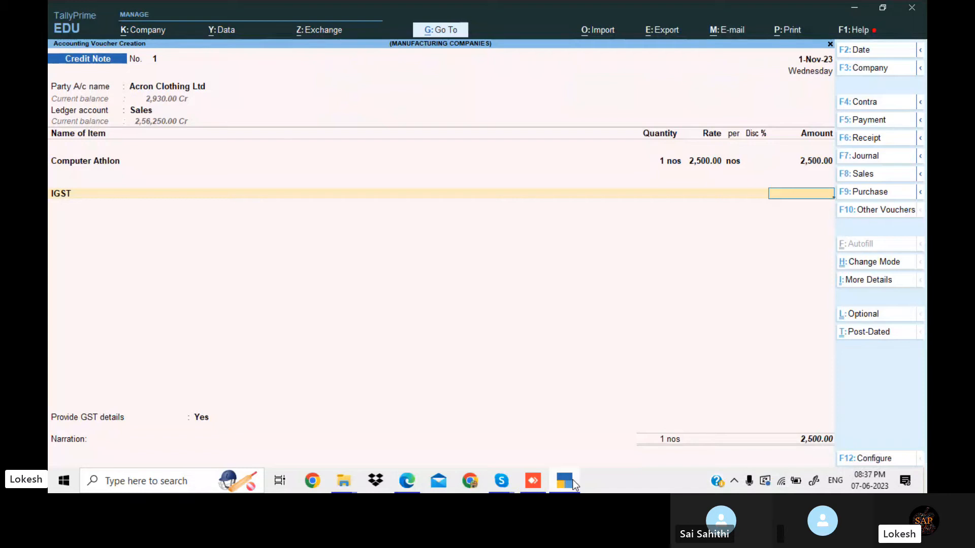
key("Return")
key("Return")
key("n")
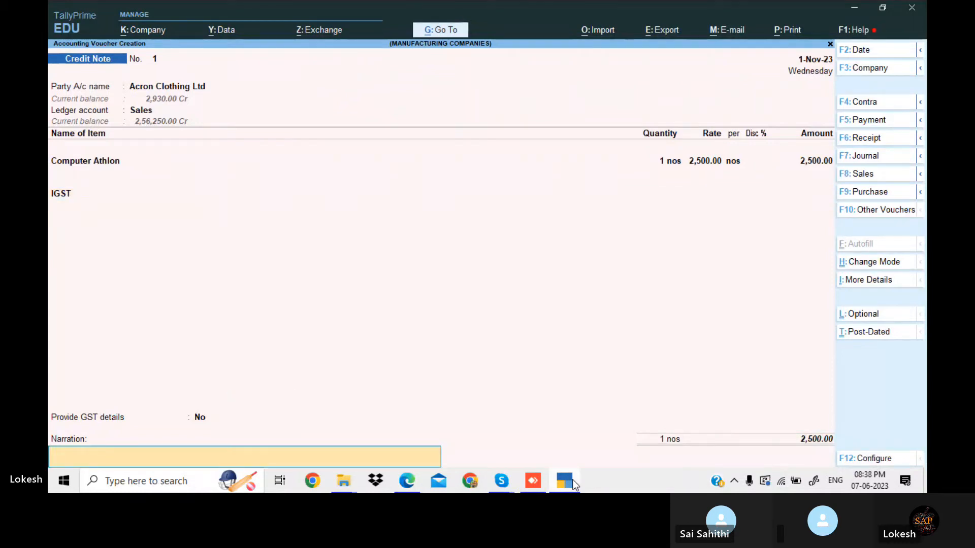
Leave the narration blank and save the Acron Clothing Ltd credit note
key("Return")
key("Return")
key("Return")
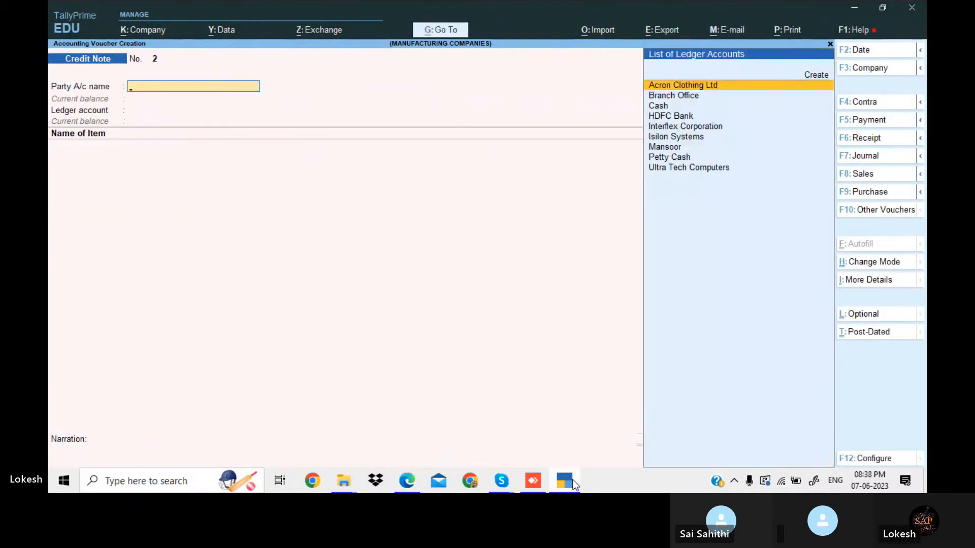
Switch to the course PDF and read transactions 67 and 68 on page 77
left_click(572, 484)
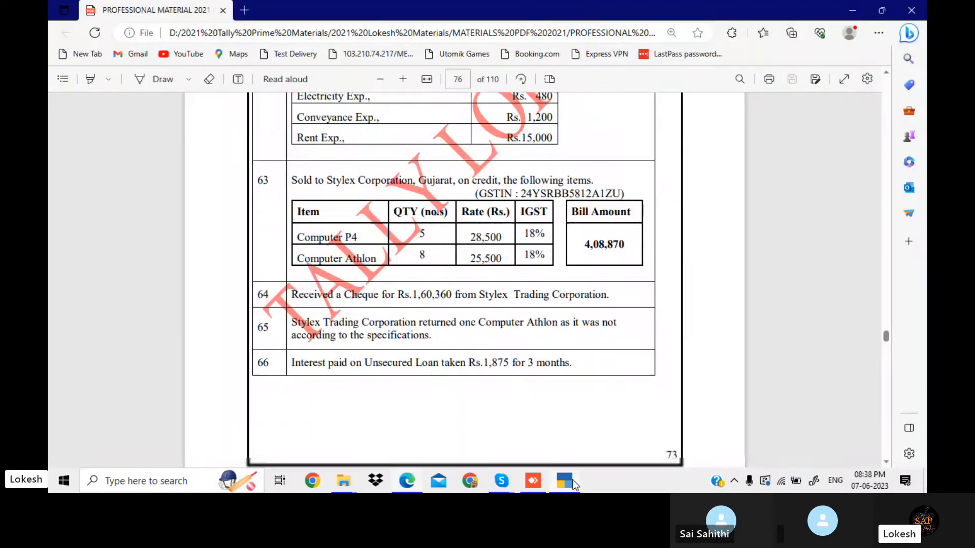
key("Down")
key("Down")
key("Down")
key("Down")
key("Down")
key("Down")
key("Down")
key("Down")
key("Down")
key("Down")
key("Down")
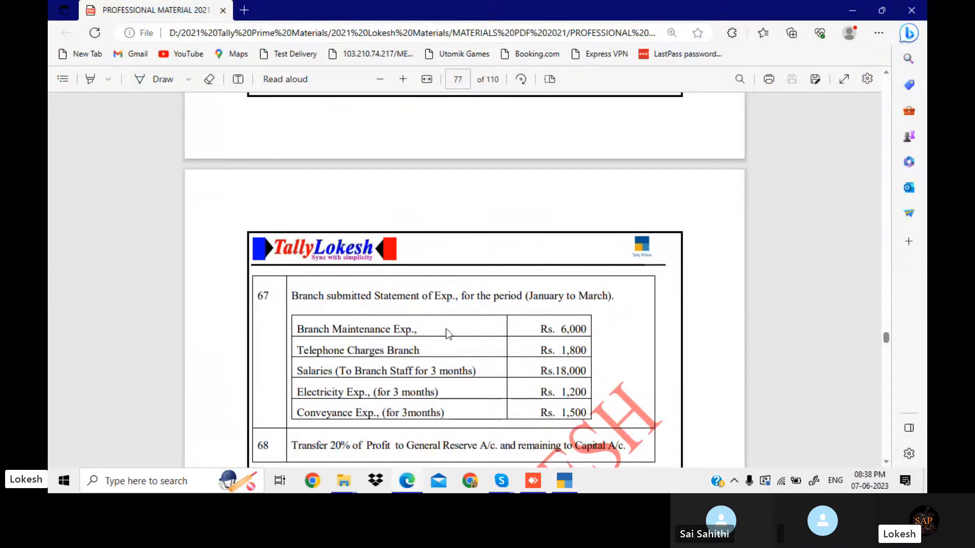
scroll(465, 344, "down", 2)
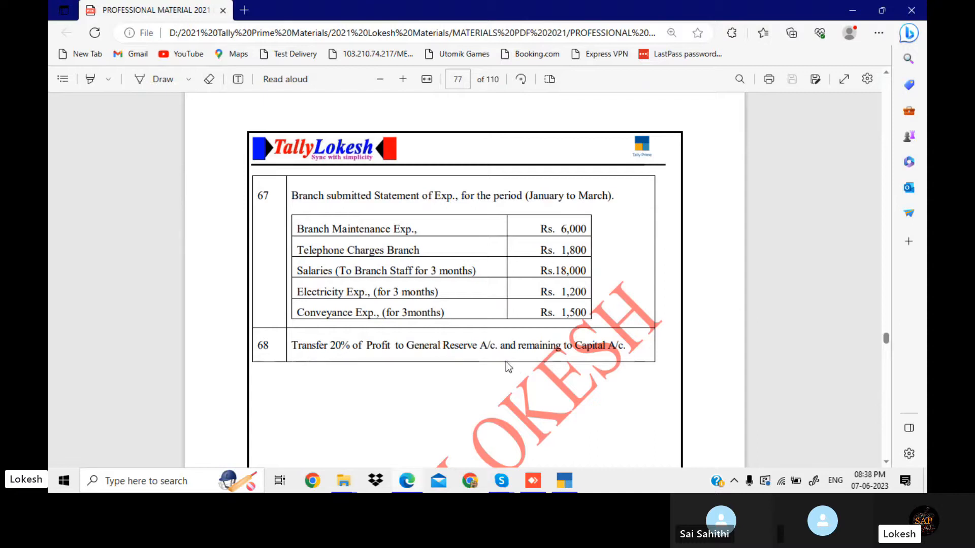
Return to TallyPrime and start a Journal voucher with Profit & Loss A/c on the debit line
left_click(566, 482)
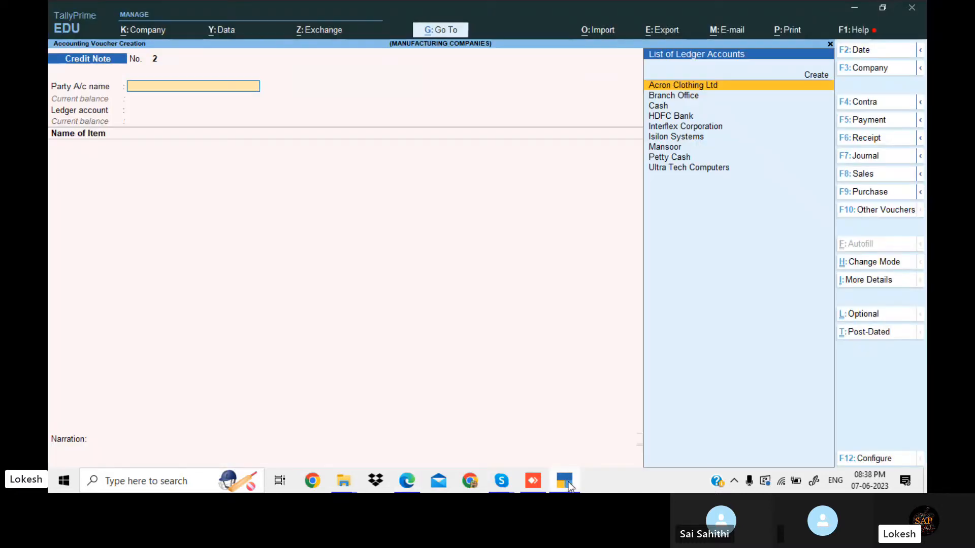
left_click(875, 157)
type("Pro")
key("Return")
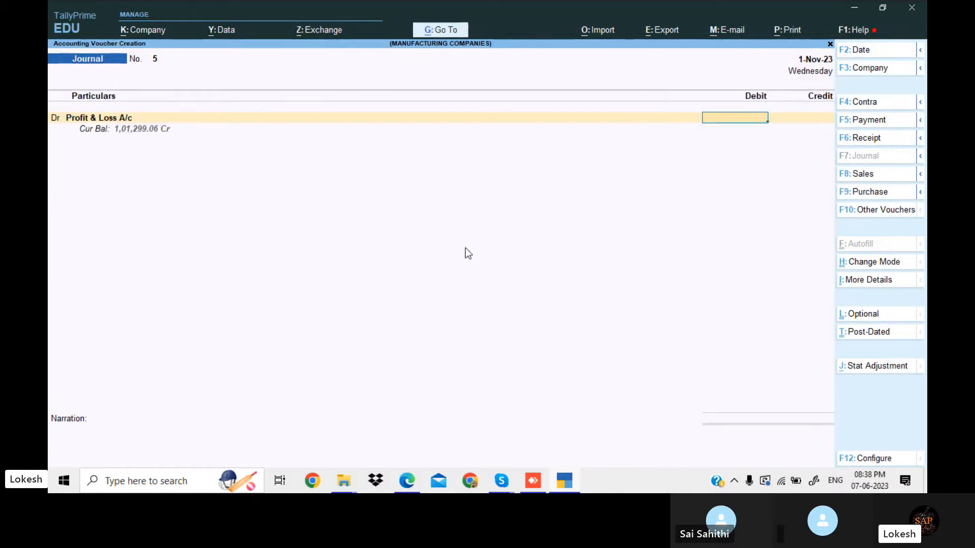
Calculate 101299.06*20/100 in the built-in calculator and debit Profit & Loss A/c with 1,01,299.06
key("ctrl+n")
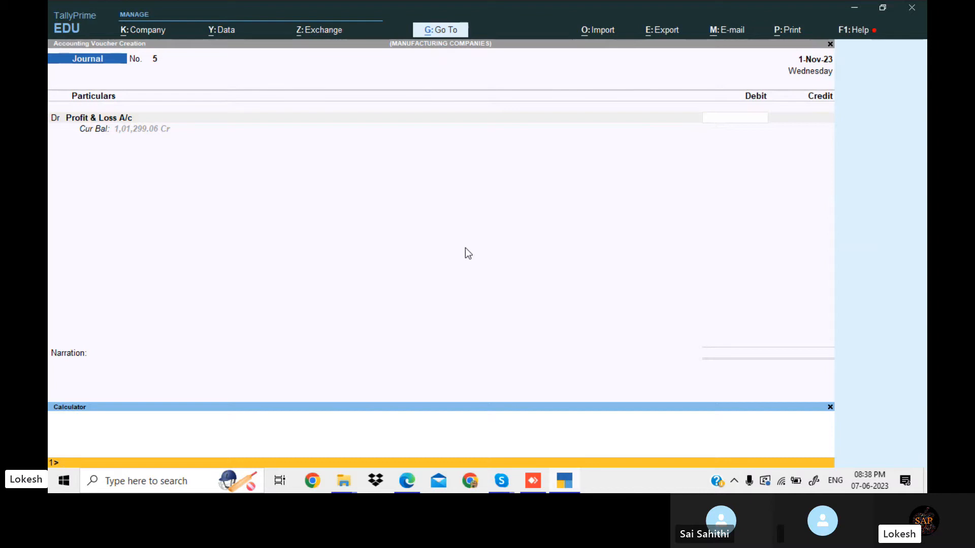
type("101299.06*20/100")
key("Return")
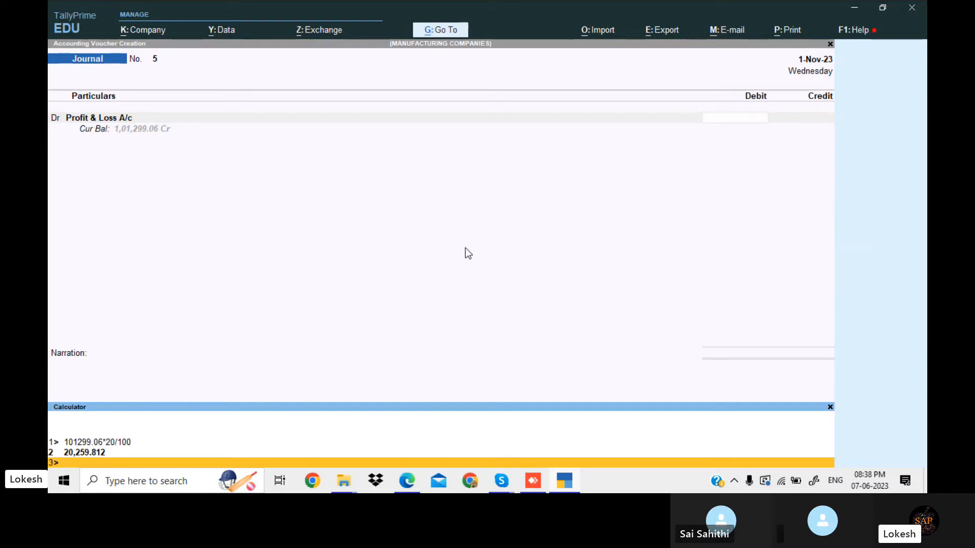
left_click(748, 118)
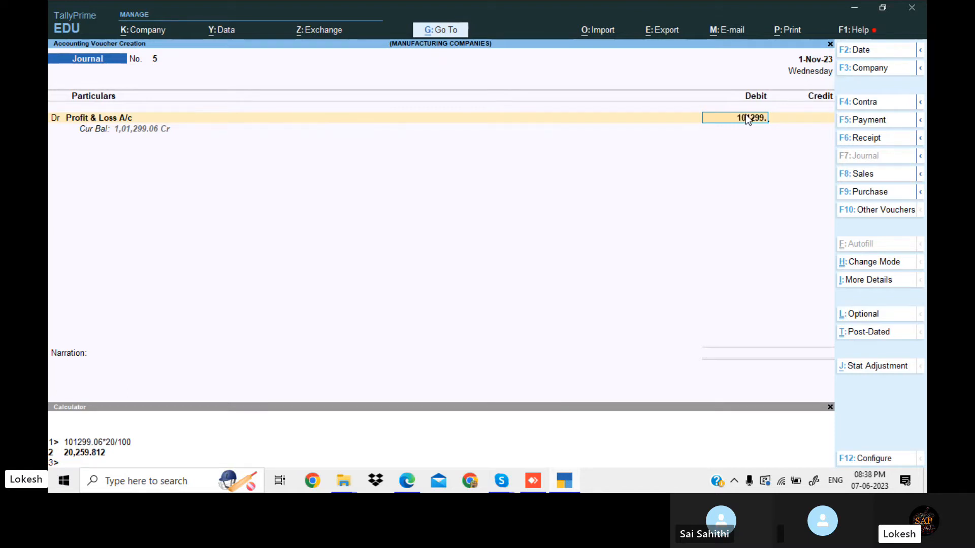
key("Return")
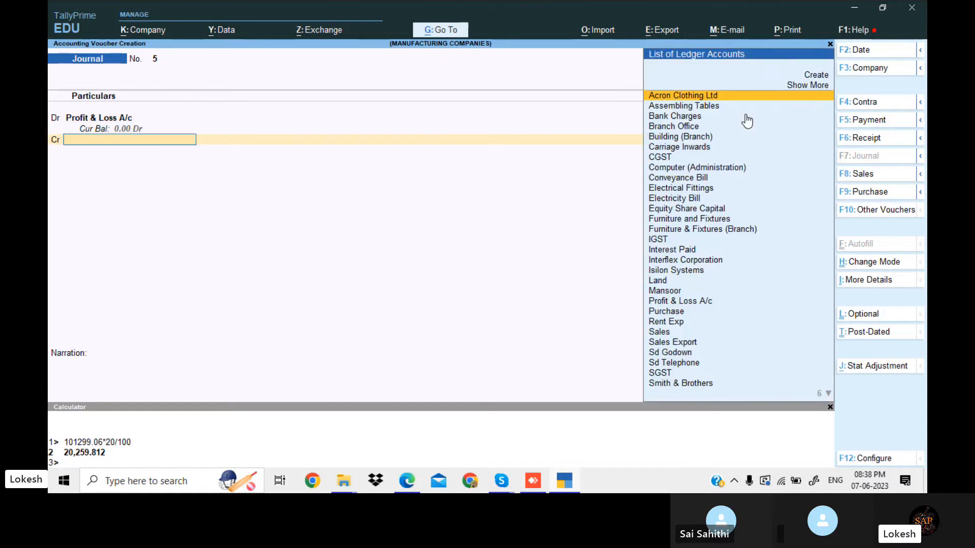
Create a General Reserve ledger under Reserves & Surplus for the journal's credit line
key("alt+c")
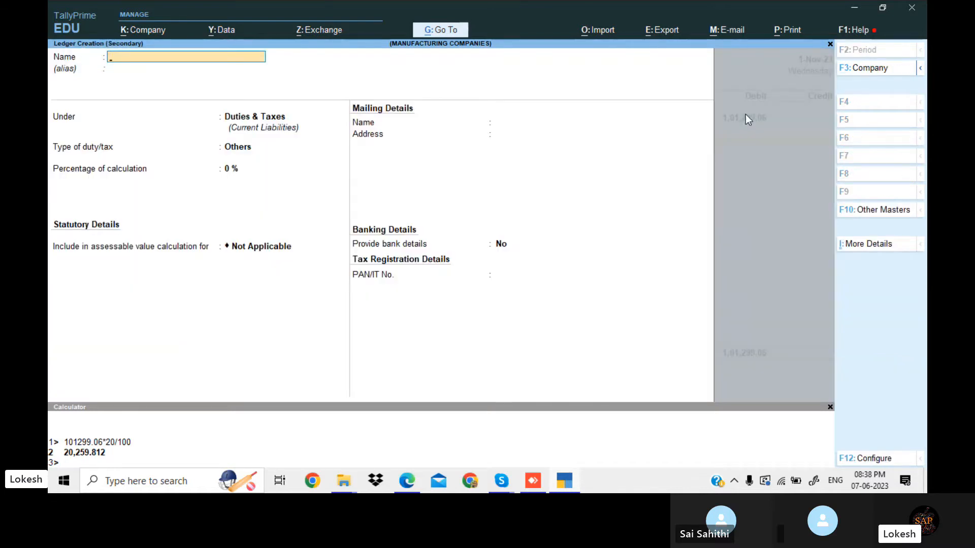
type("General RES")
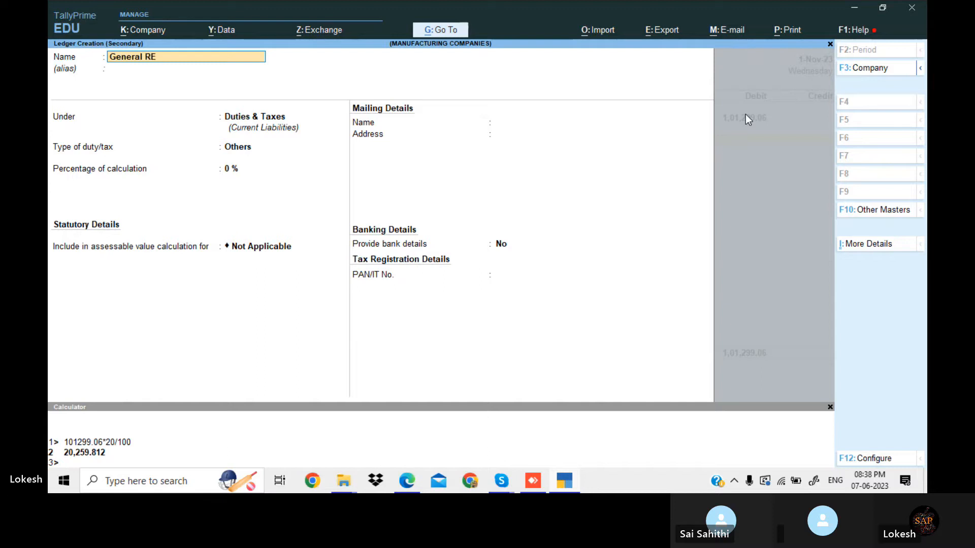
key("BackSpace")
key("BackSpace")
type("eserve")
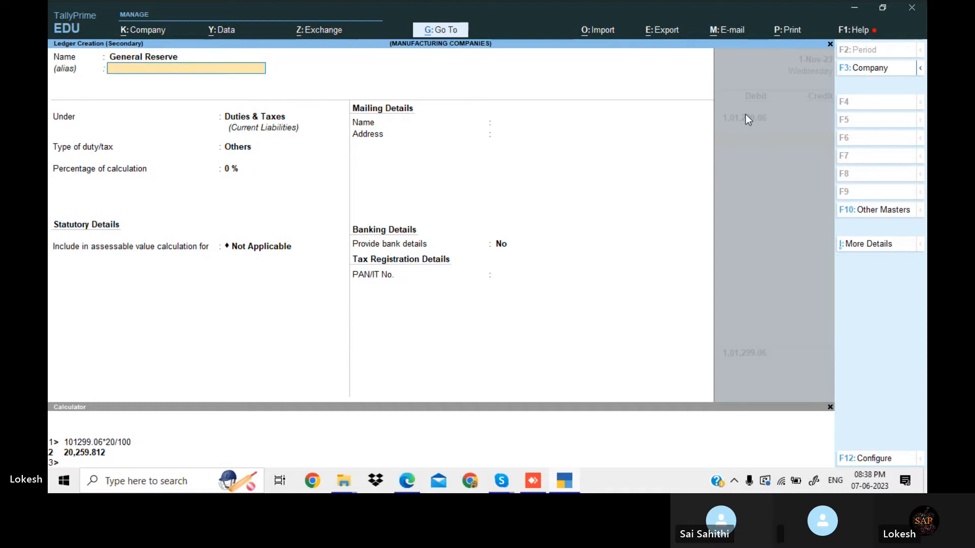
key("Return")
type("E")
key("BackSpace")
type("Res")
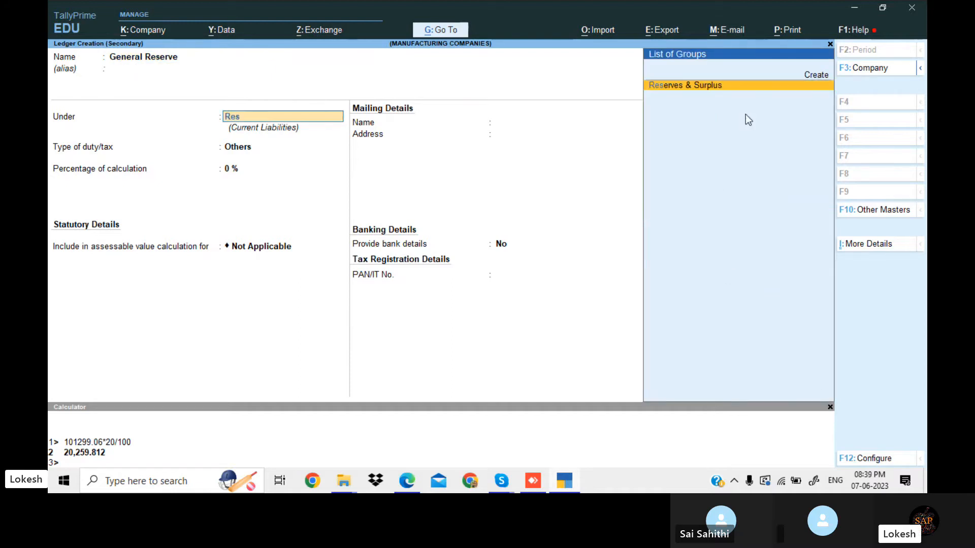
key("Return")
key("Return")
key("Return")
key("Return")
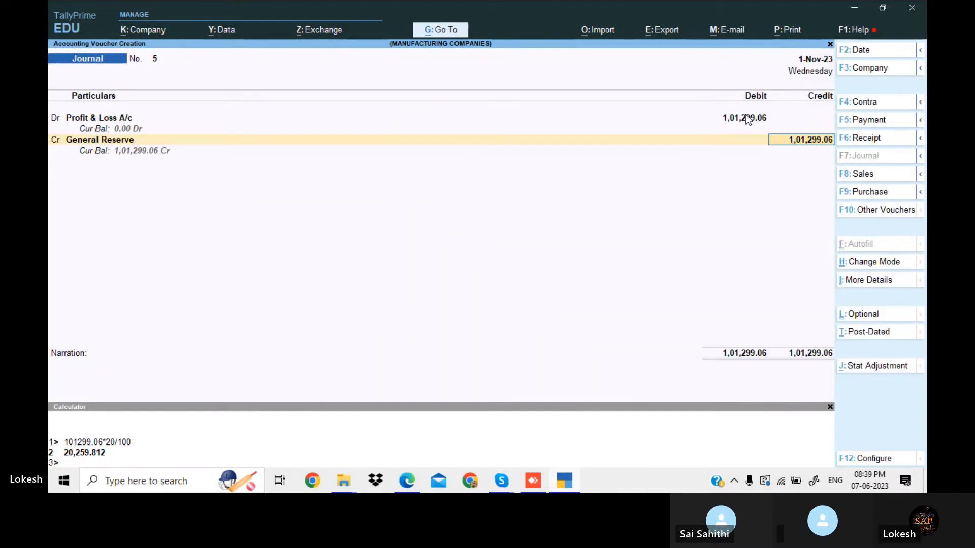
Set the General Reserve credit amount to 20259.812
type("202")
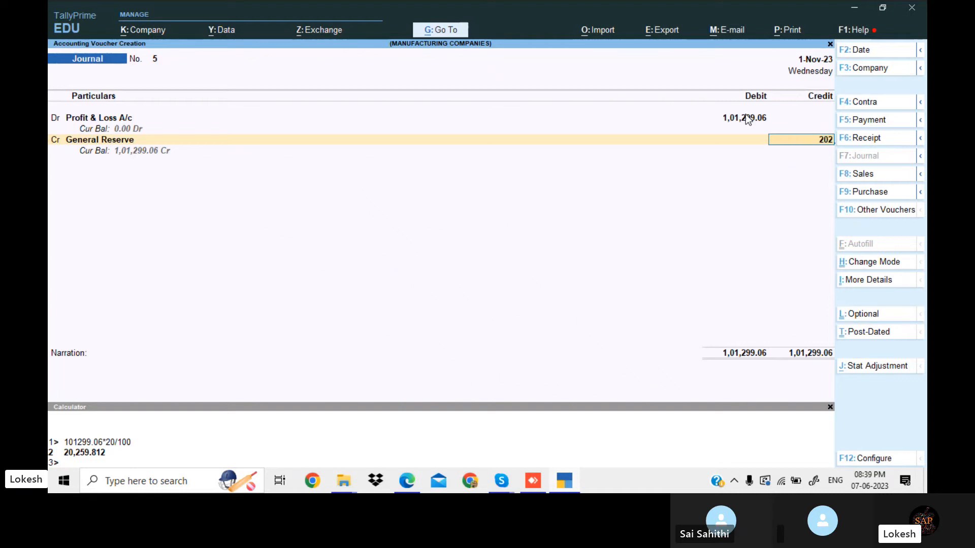
type("59.812")
key("Return")
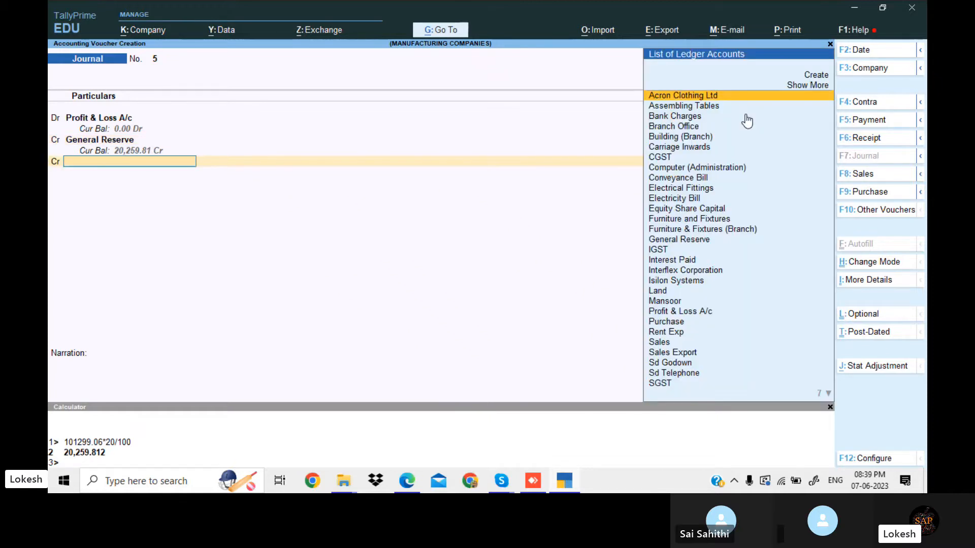
Credit Equity Share Capital with the remaining 81,039.25 and save the journal without a narration
type("Ca")
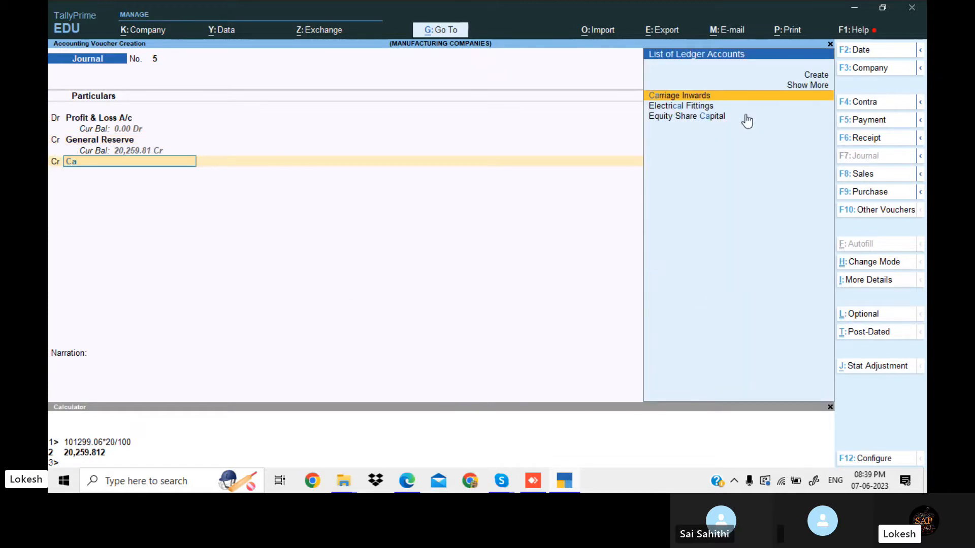
key("BackSpace")
key("BackSpace")
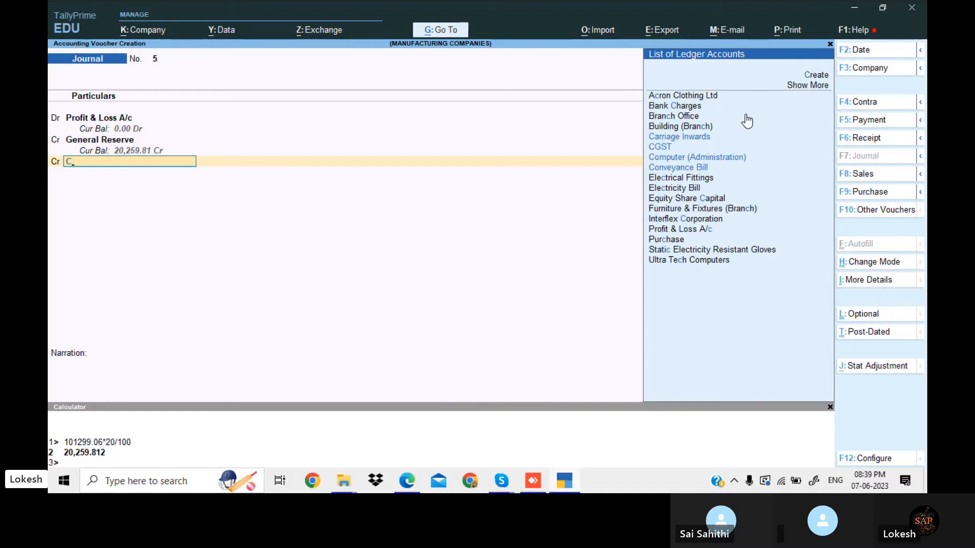
type("Eq")
key("Return")
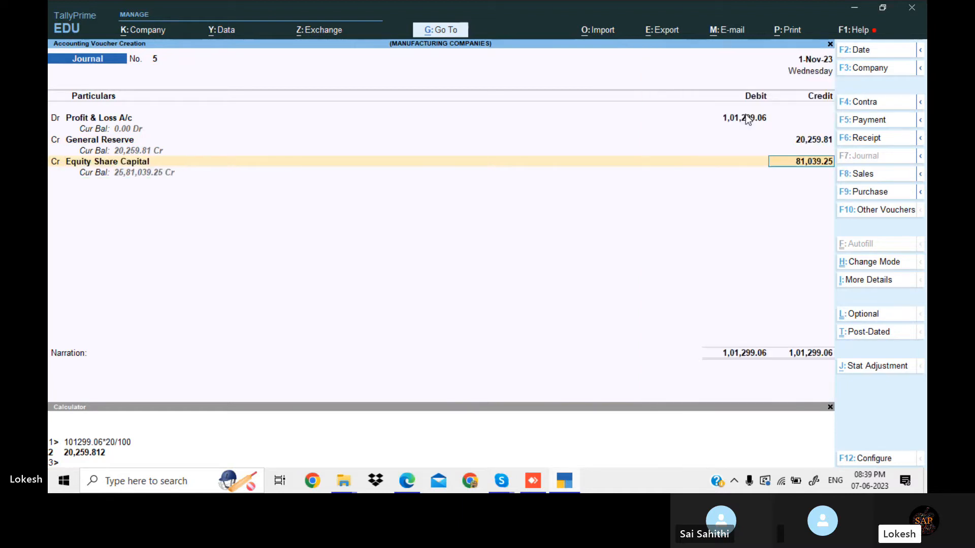
key("Return")
key("Return")
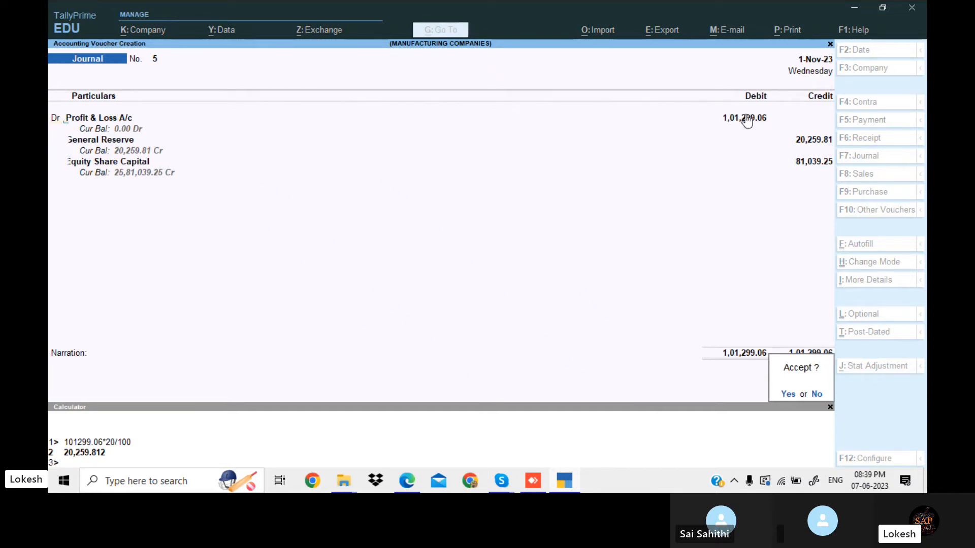
key("Return")
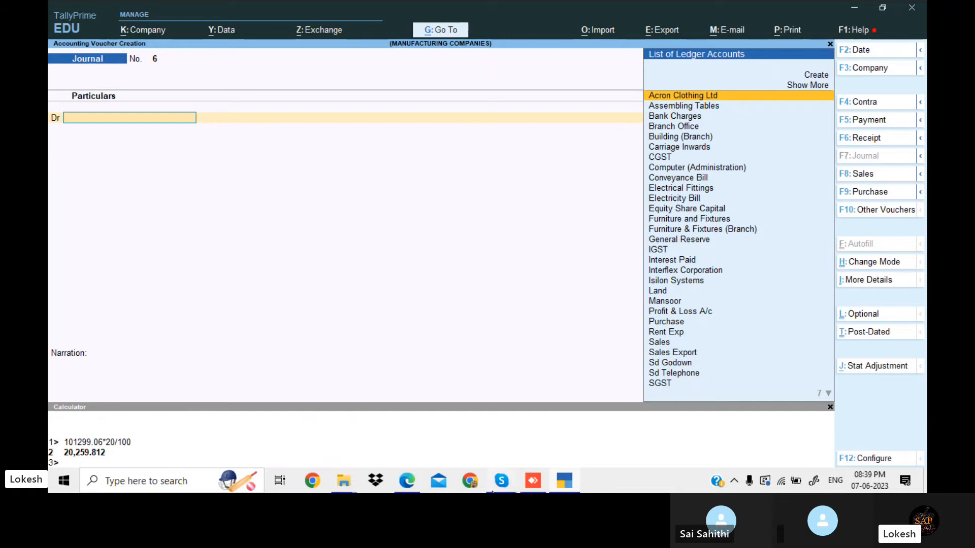
Switch to the PDF and look through the pages after transaction 68, up to the end of the ledgers and groups list
left_click(568, 484)
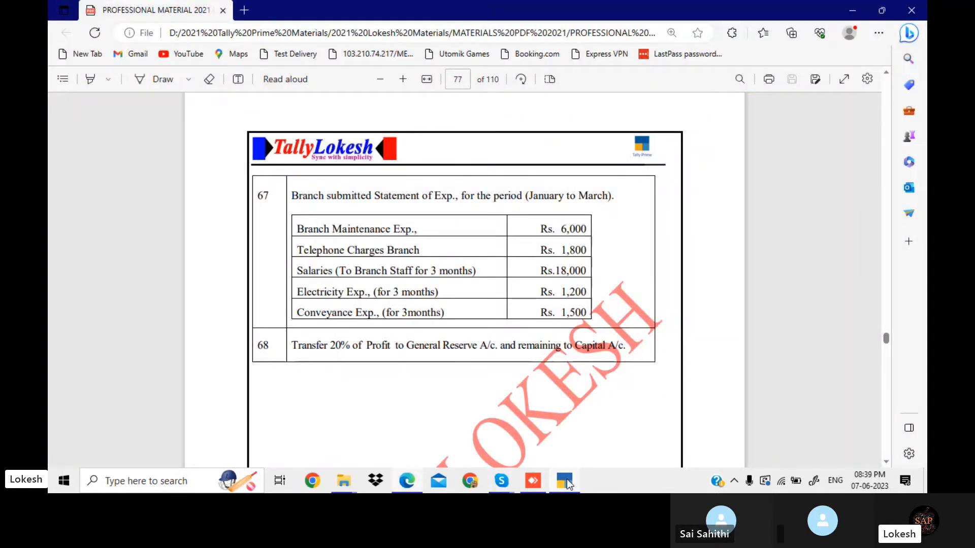
key("Down")
key("Down")
key("Down")
key("Down")
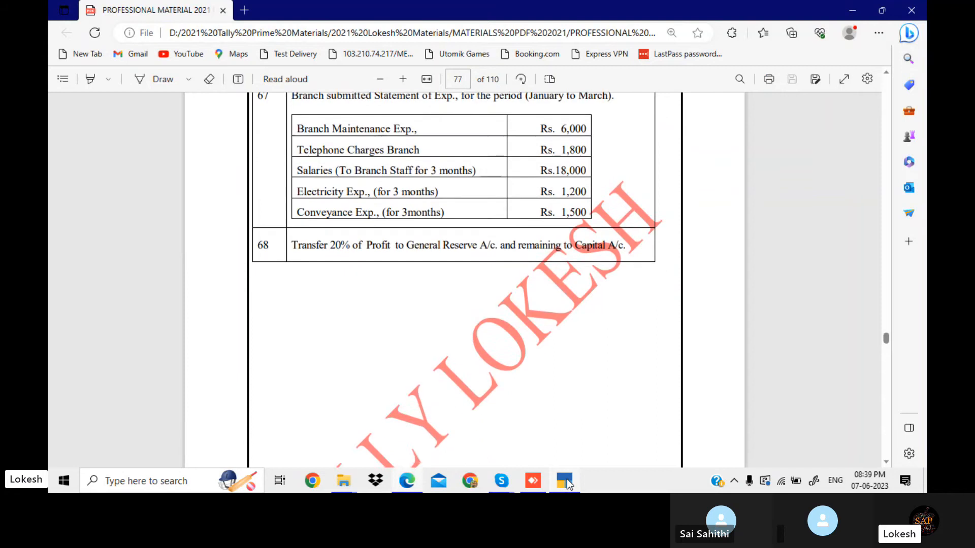
key("Page_Down")
key("Page_Down")
key("Page_Down")
key("Page_Down")
key("Page_Down")
key("Page_Down")
key("Page_Down")
key("Page_Down")
key("Page_Down")
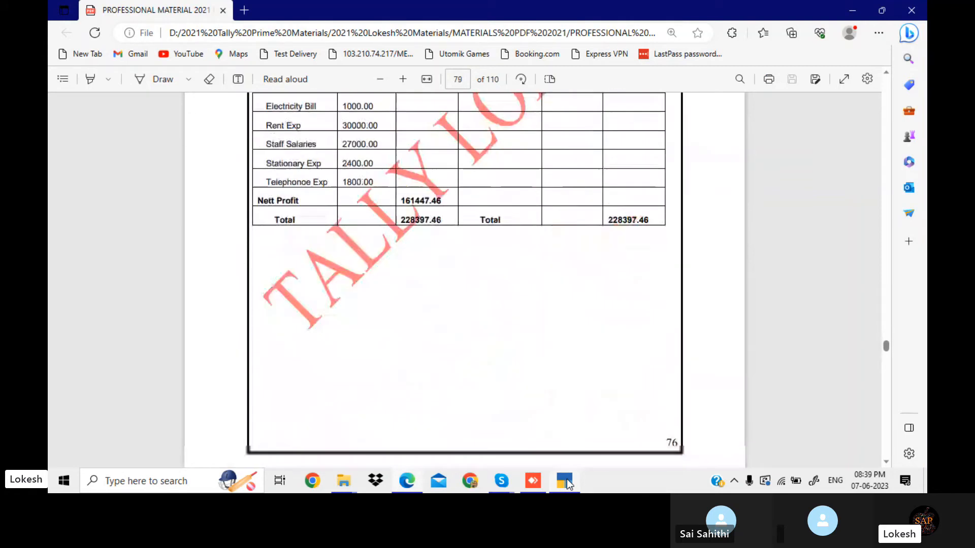
key("Page_Down")
key("Page_Down")
key("Page_Down")
key("Page_Down")
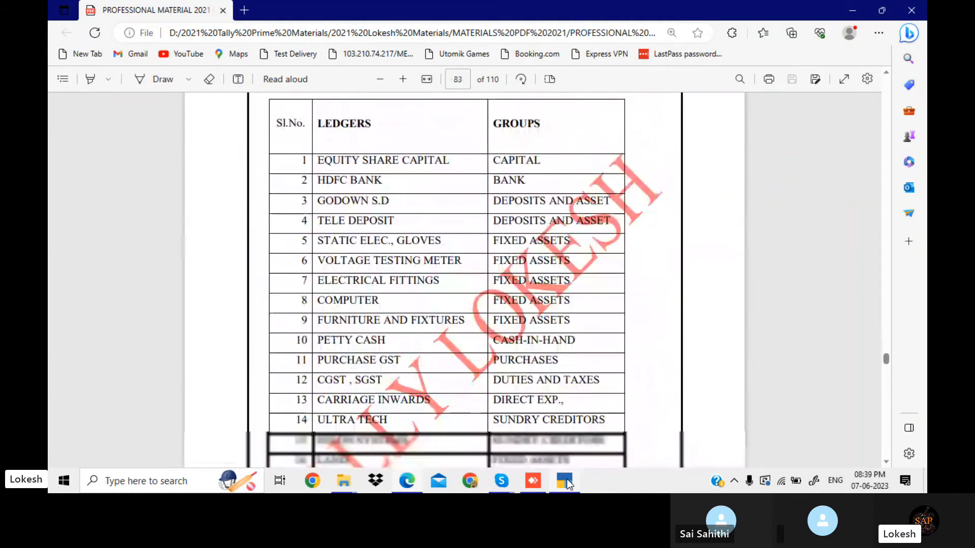
key("Page_Down")
key("Page_Down")
key("Page_Down")
key("Page_Down")
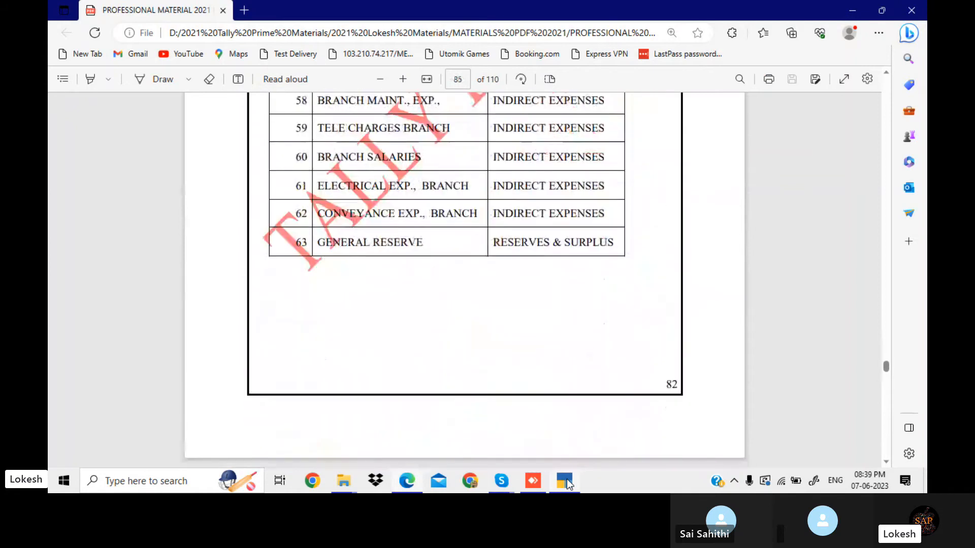
Examine the Manufacturing Companies voucher key tables through entry 68 and switch to the Skype call window
key("Down")
key("Down")
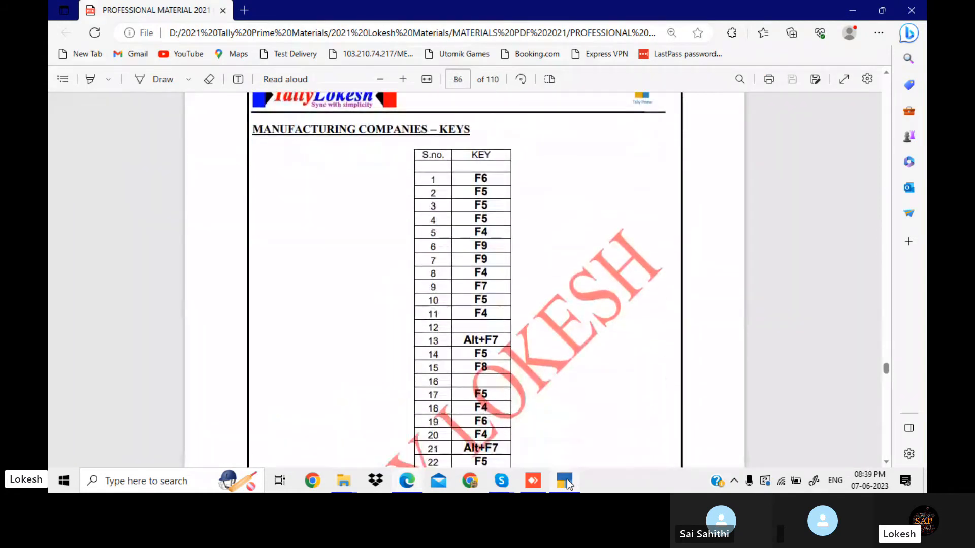
key("Down")
key("Down")
key("Down")
key("Down")
key("Page_Down")
key("Down")
key("Down")
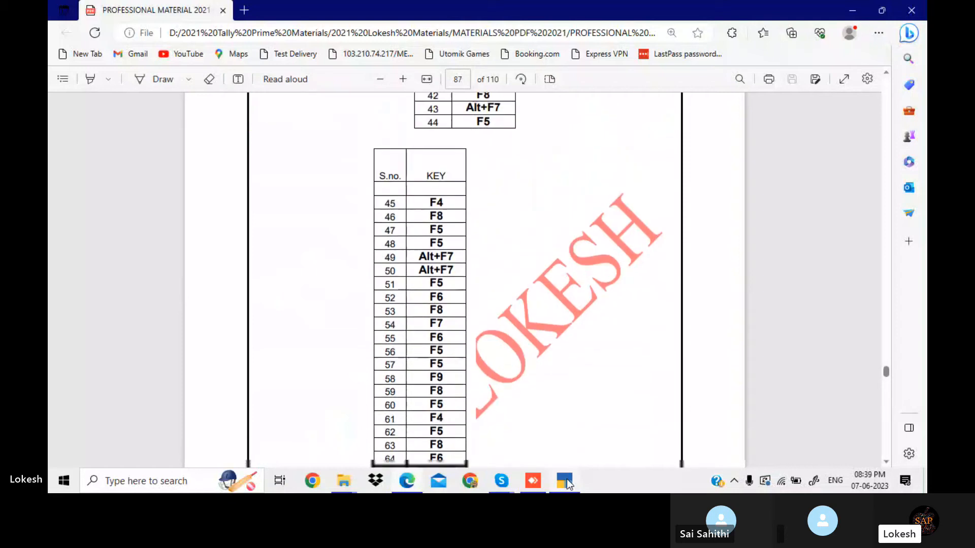
key("Down")
key("Down")
key("Down")
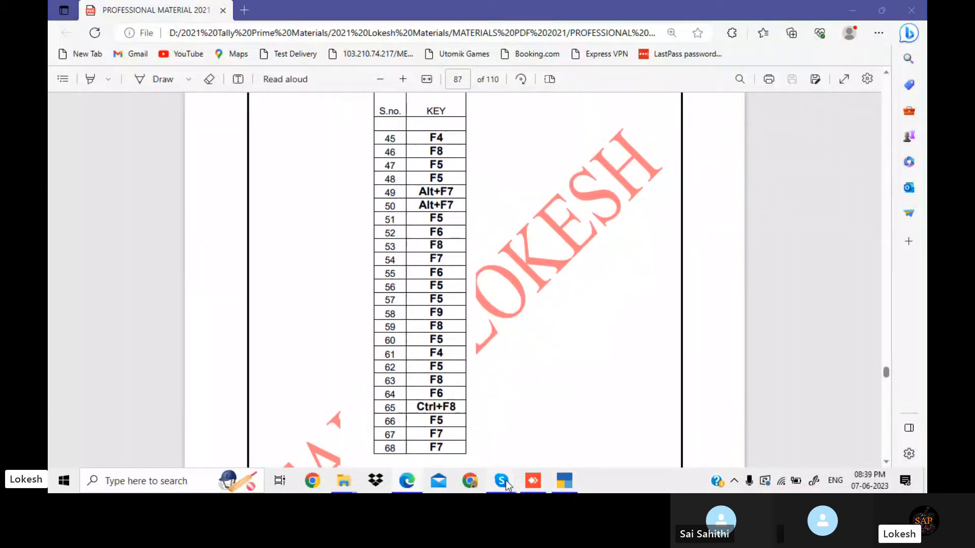
mouse_move(506, 485)
left_click(500, 444)
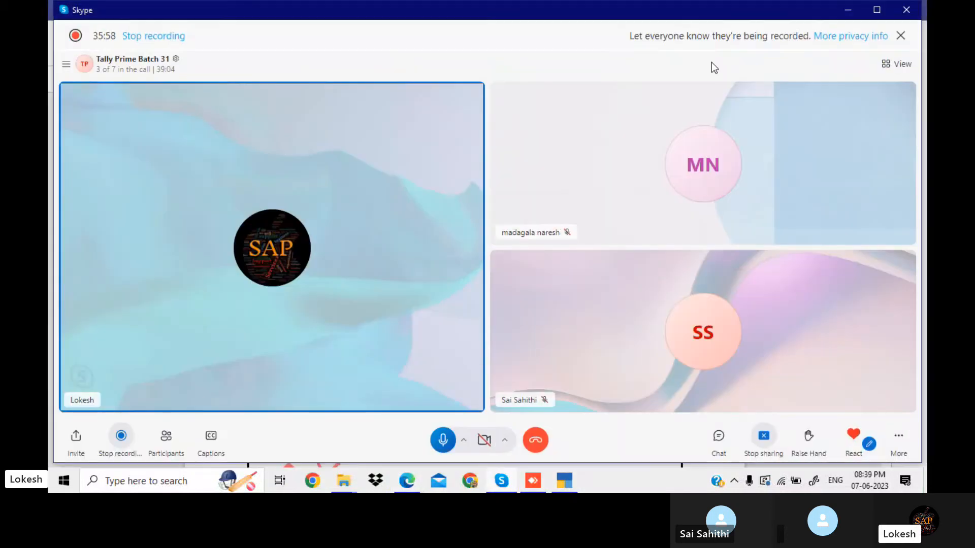